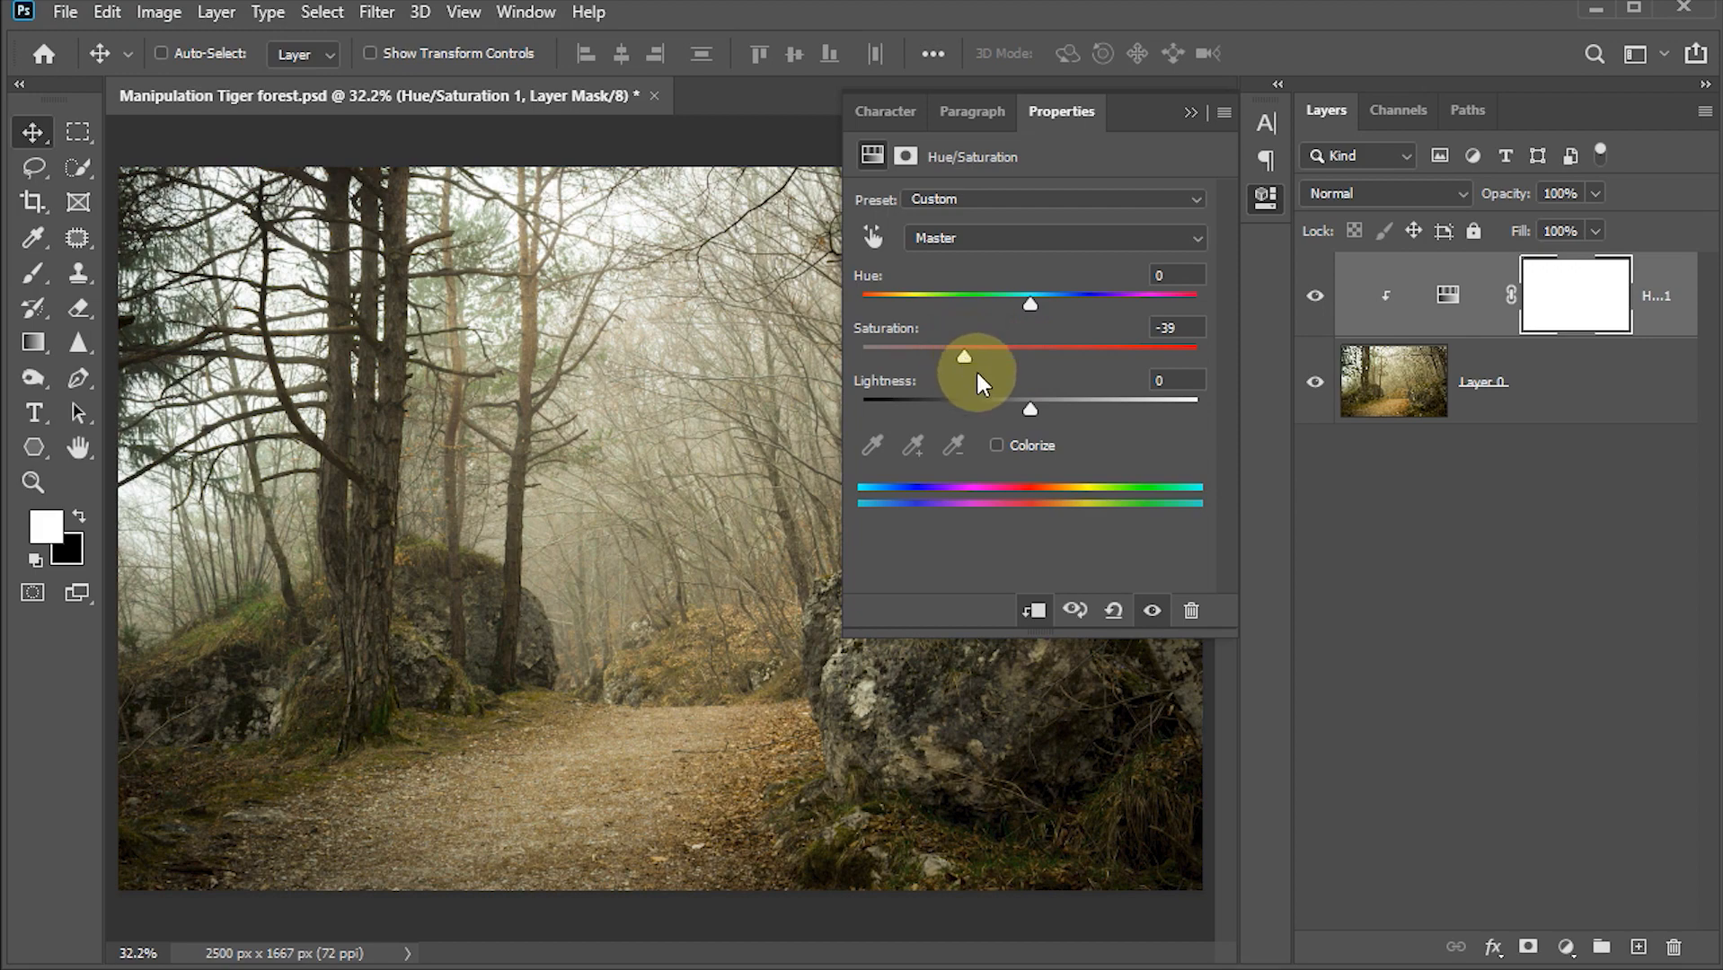
Step: Add a Curves adjustment clipped to the layers below and darken the scene by lowering the highlight point of the curve
left_click(1189, 112)
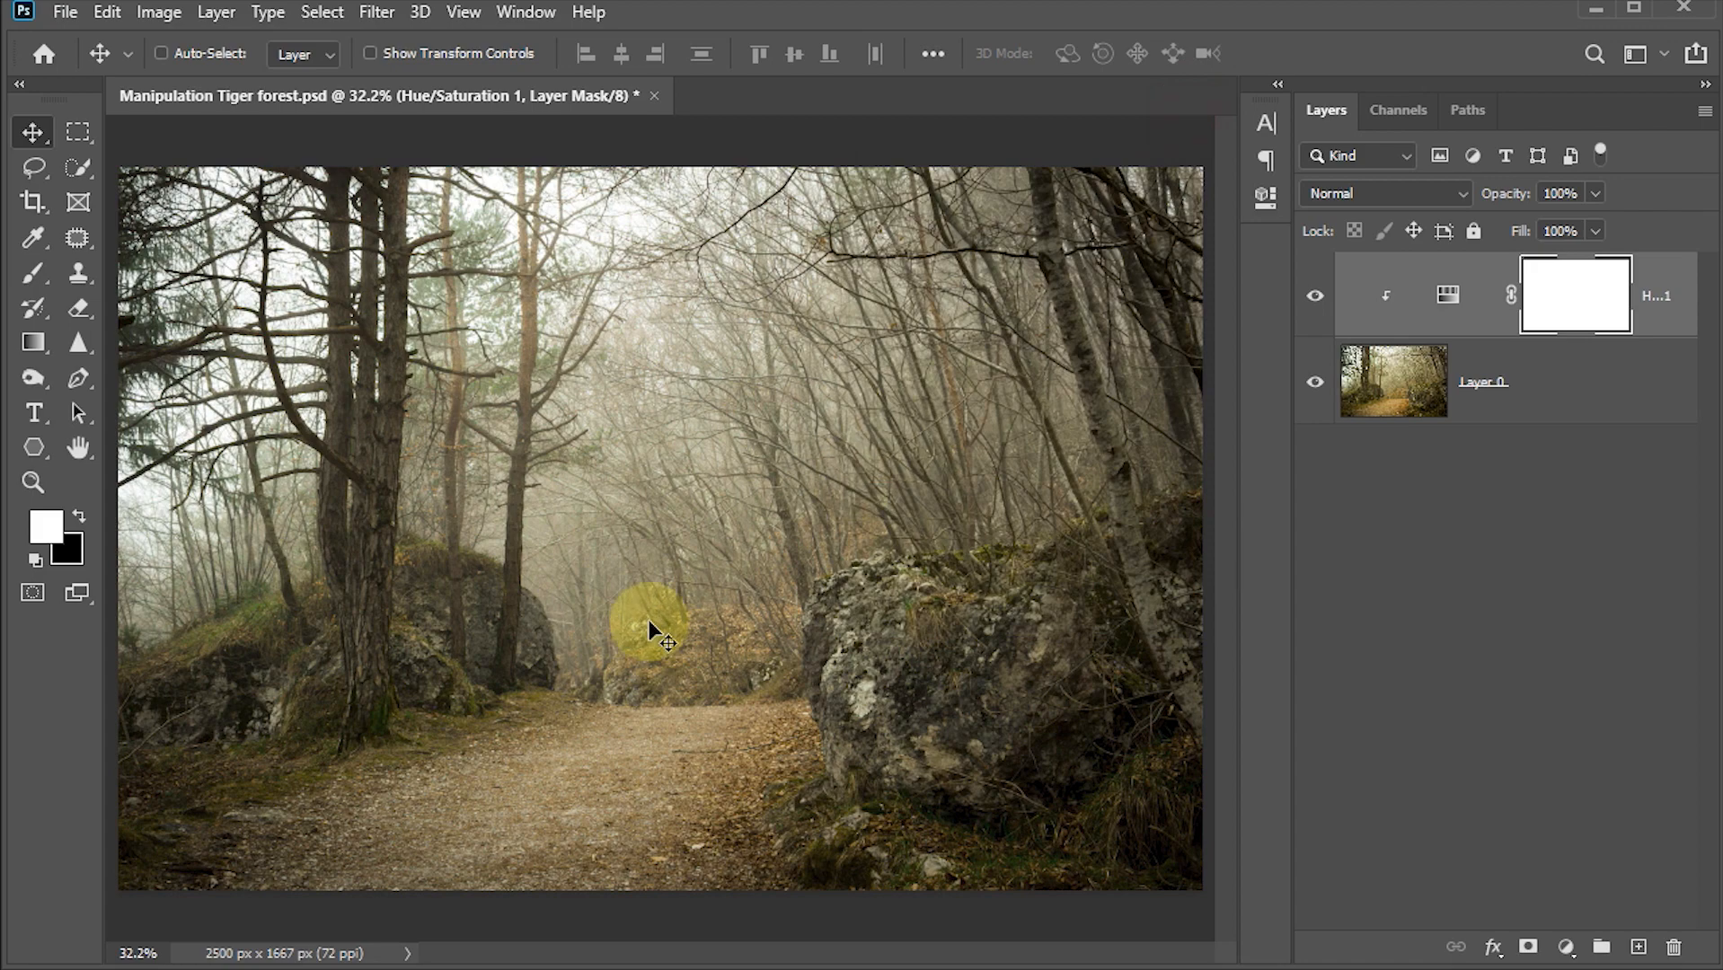
left_click(1568, 948)
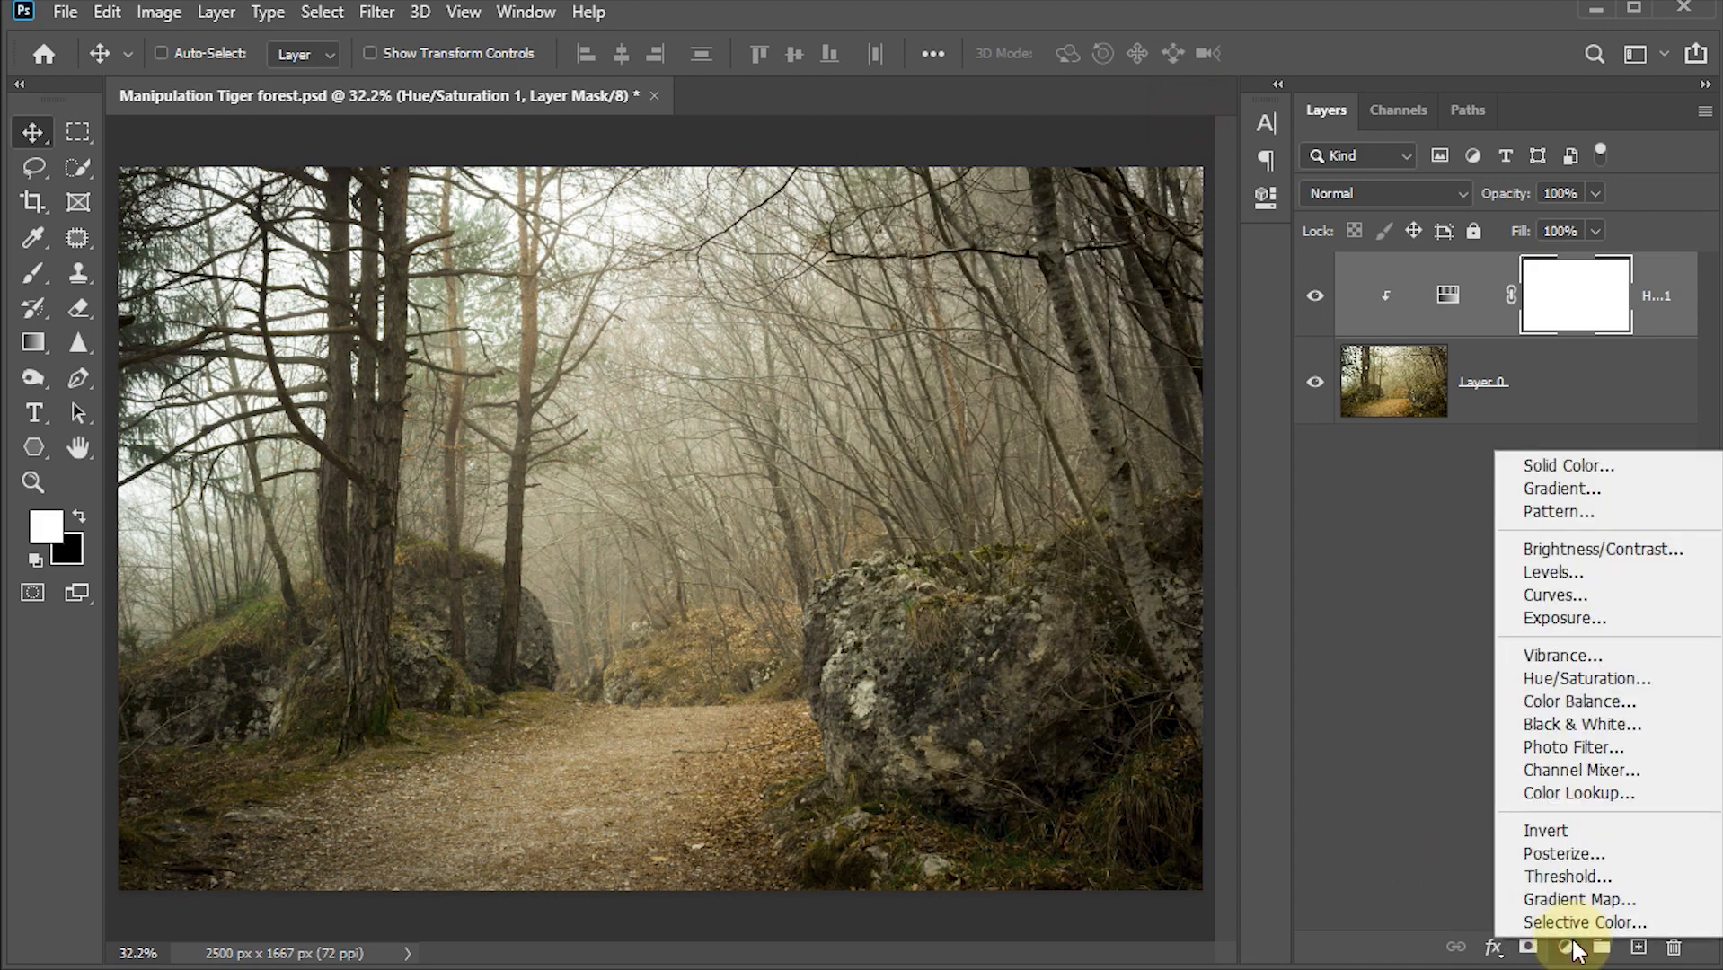
left_click(1558, 599)
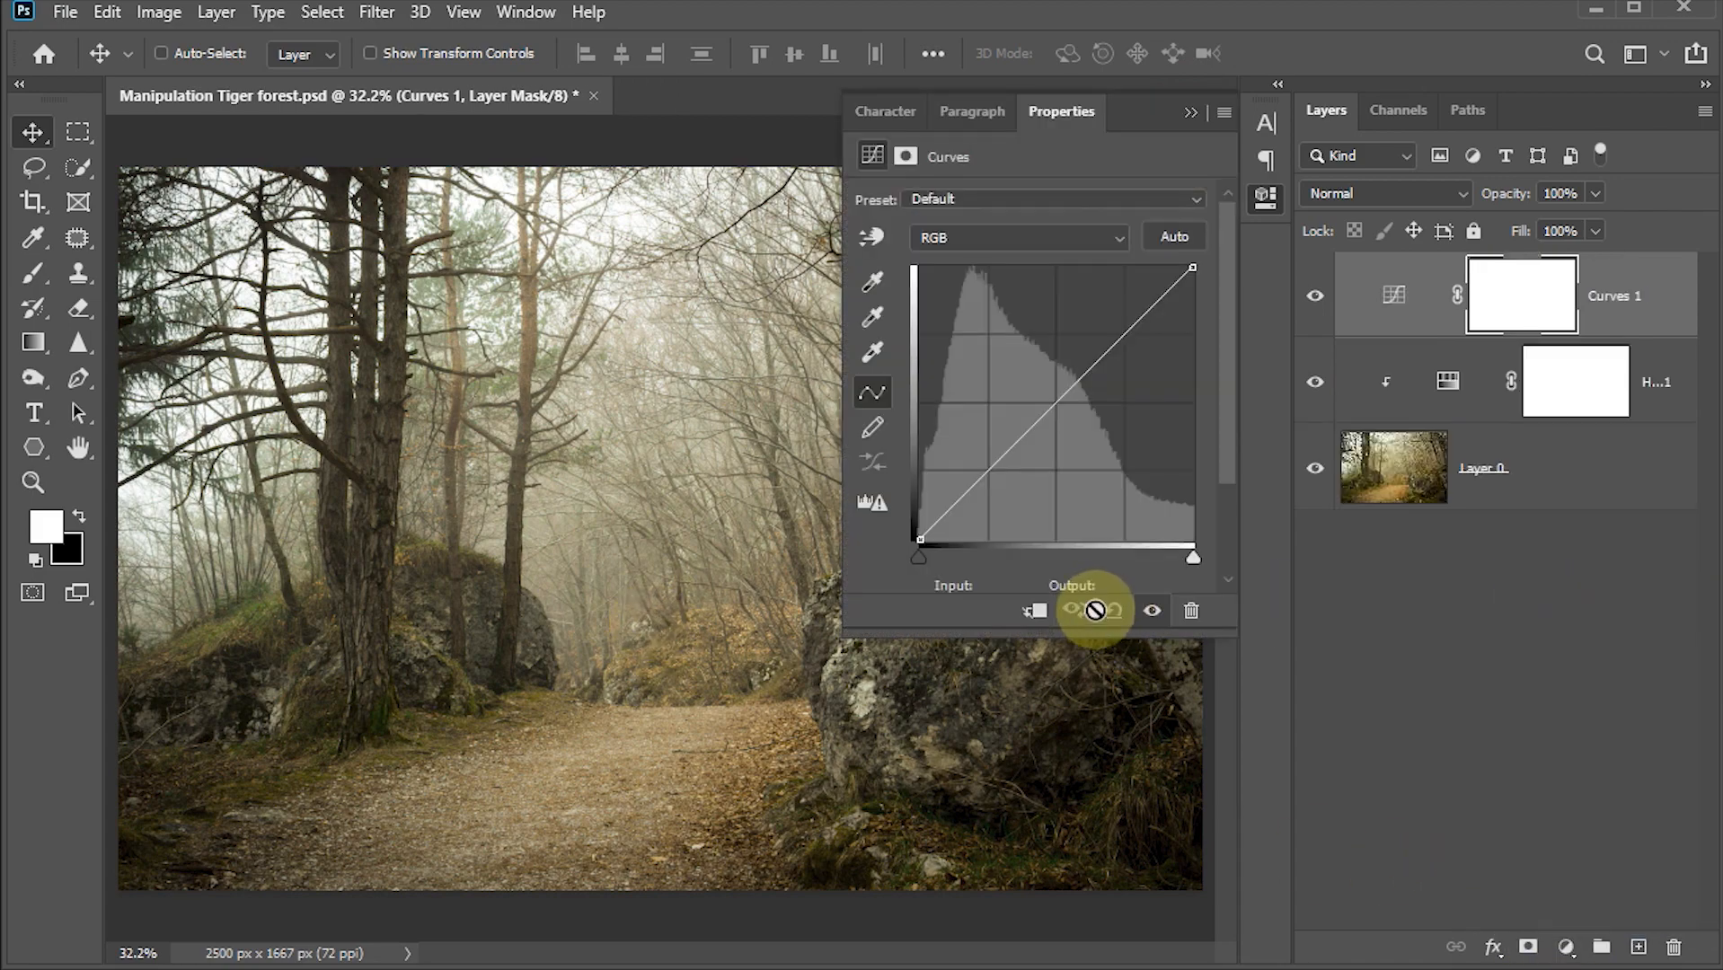
left_click(1033, 613)
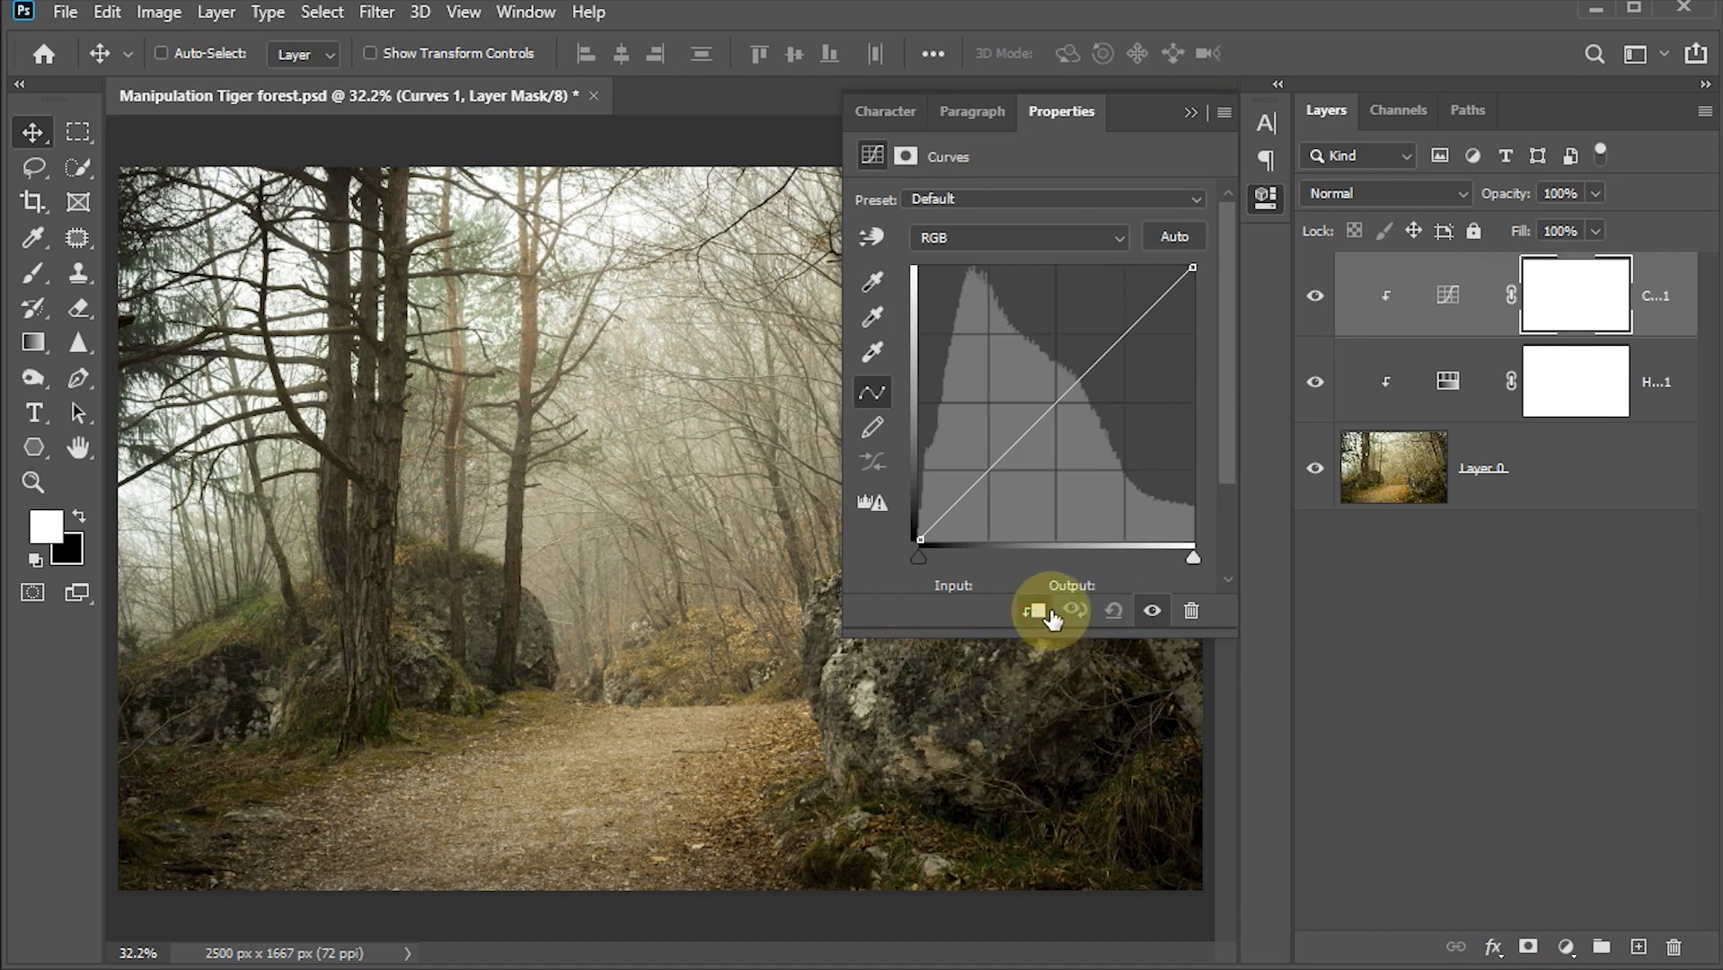
left_click_drag(1190, 266, 1199, 354)
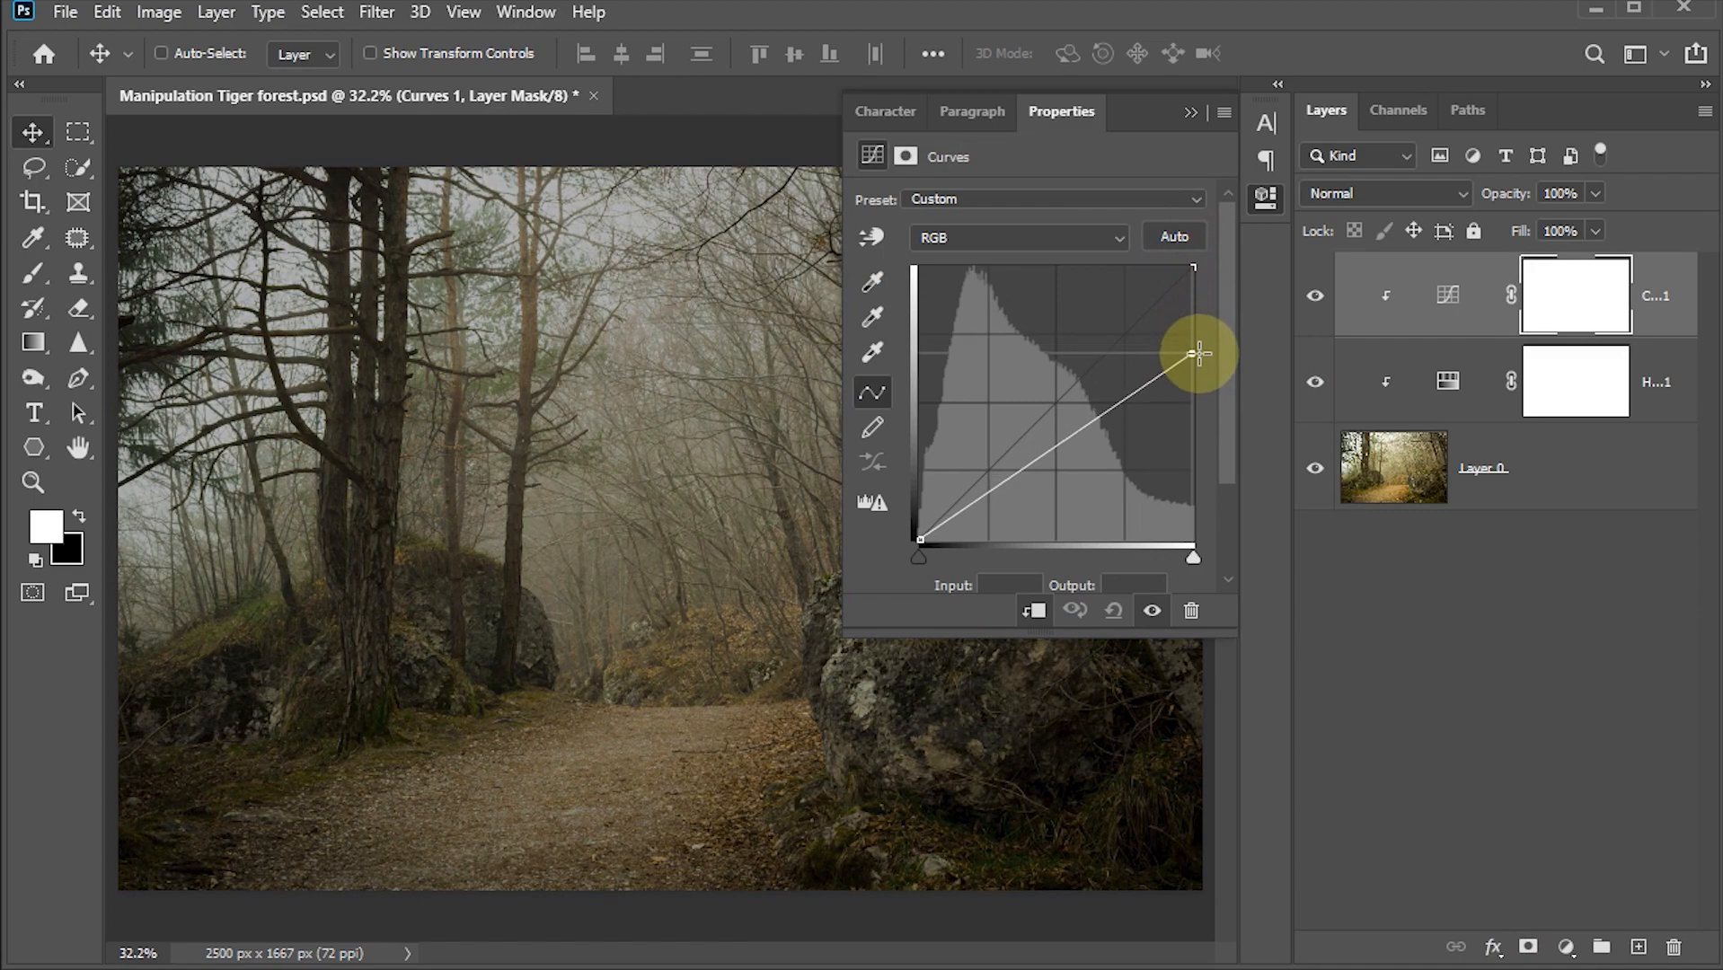
left_click_drag(1058, 453, 1059, 456)
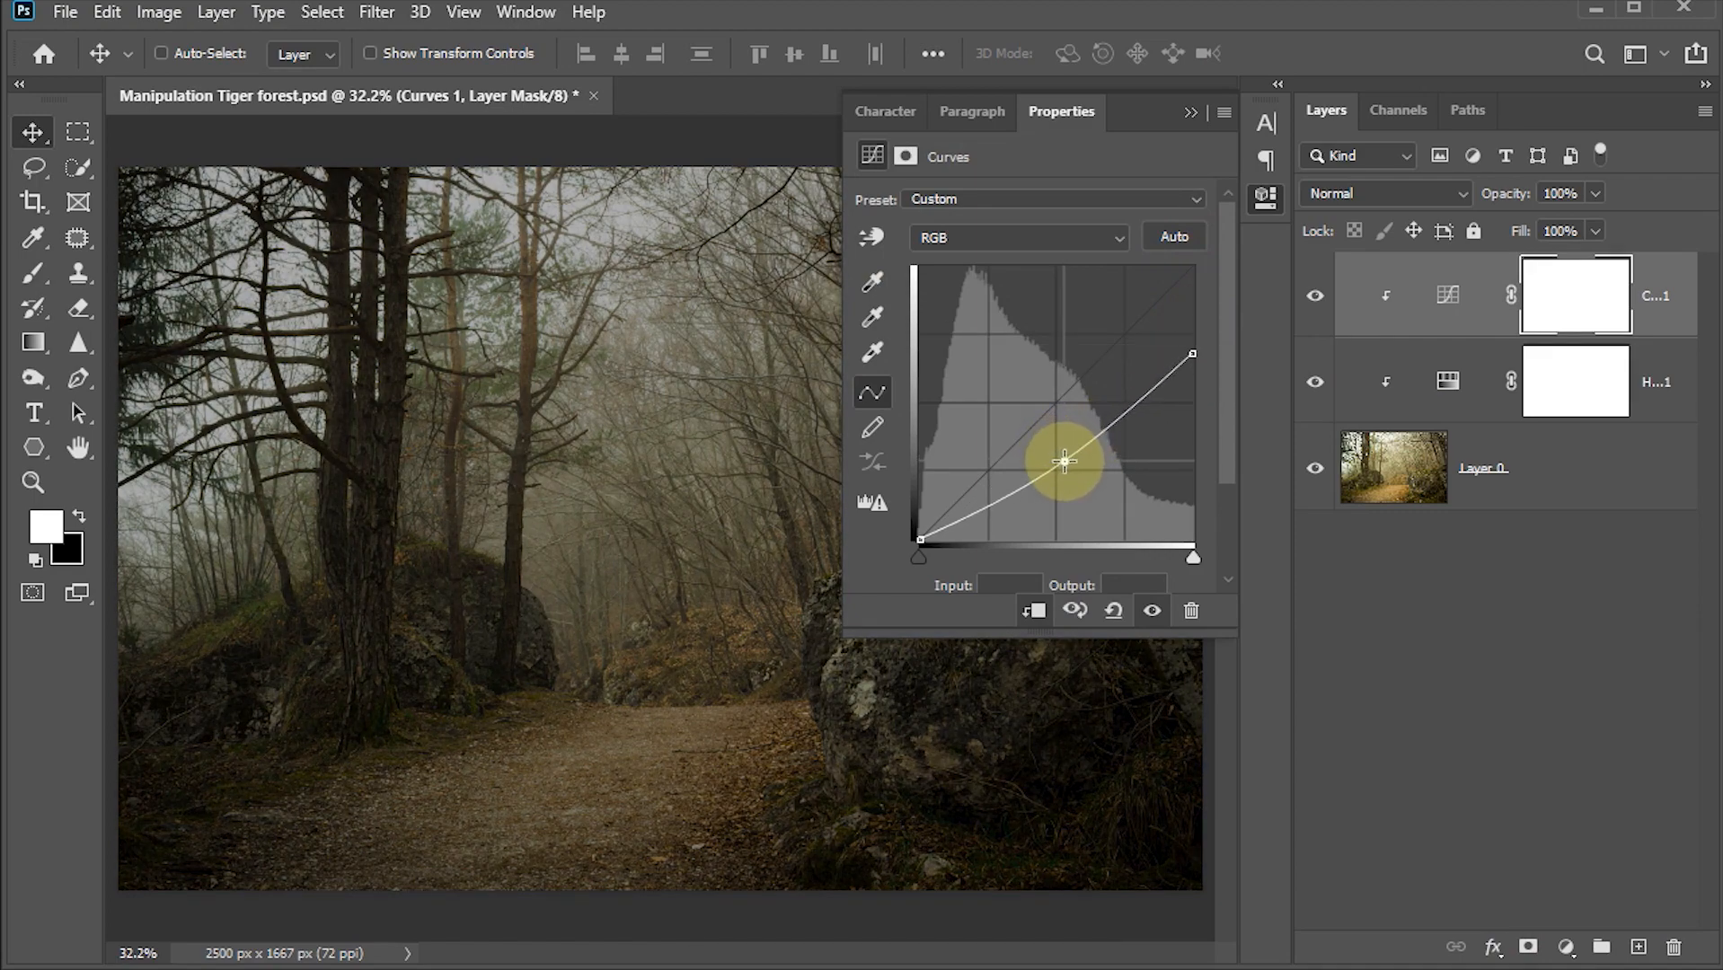
left_click(1192, 114)
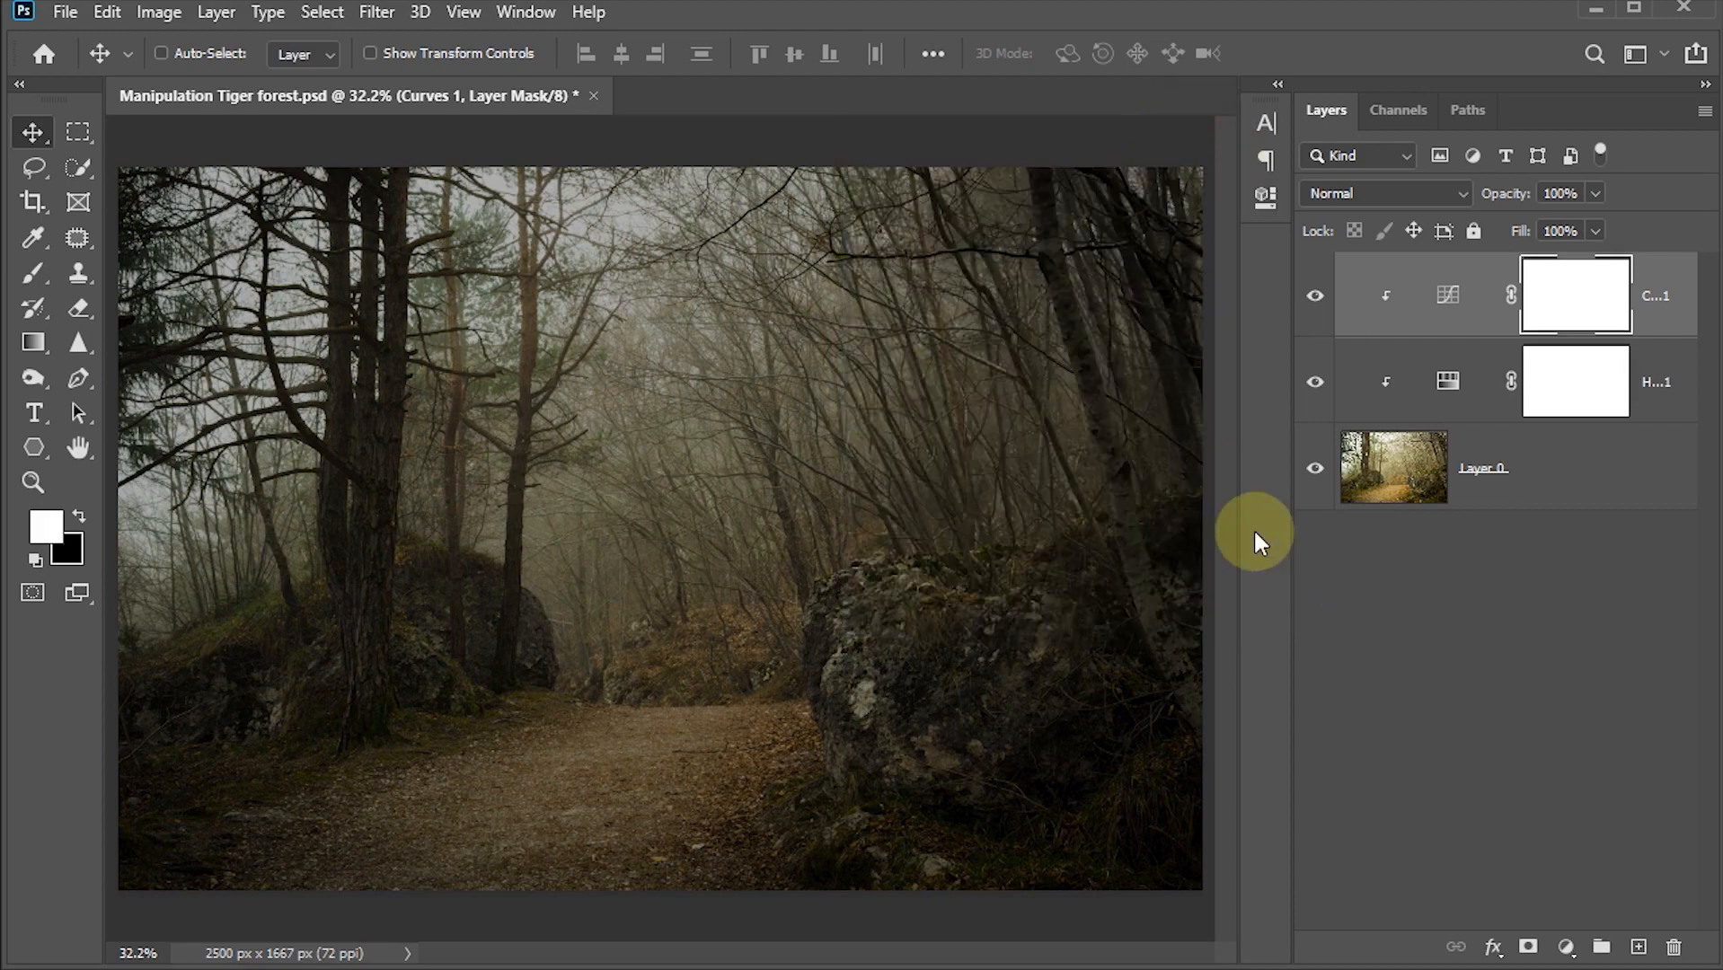
Step: Add a clipped Color Balance adjustment with midtones Cyan–Red at -9 and Yellow–Blue at +11
left_click(1564, 948)
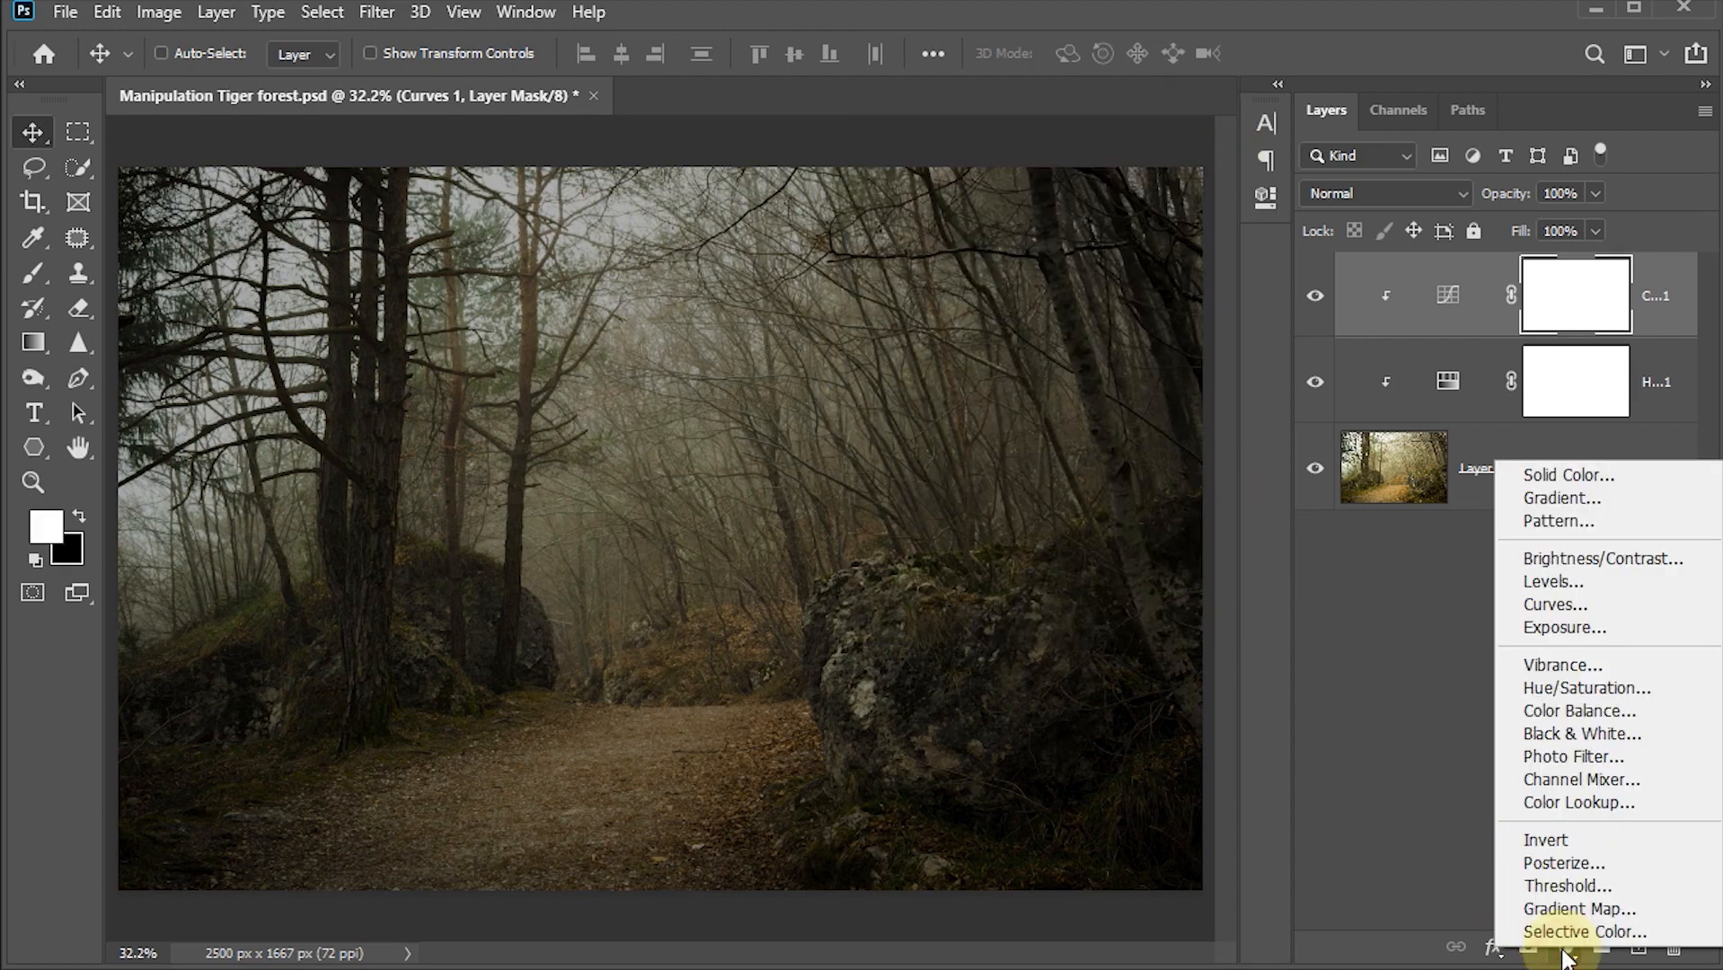
left_click(1580, 710)
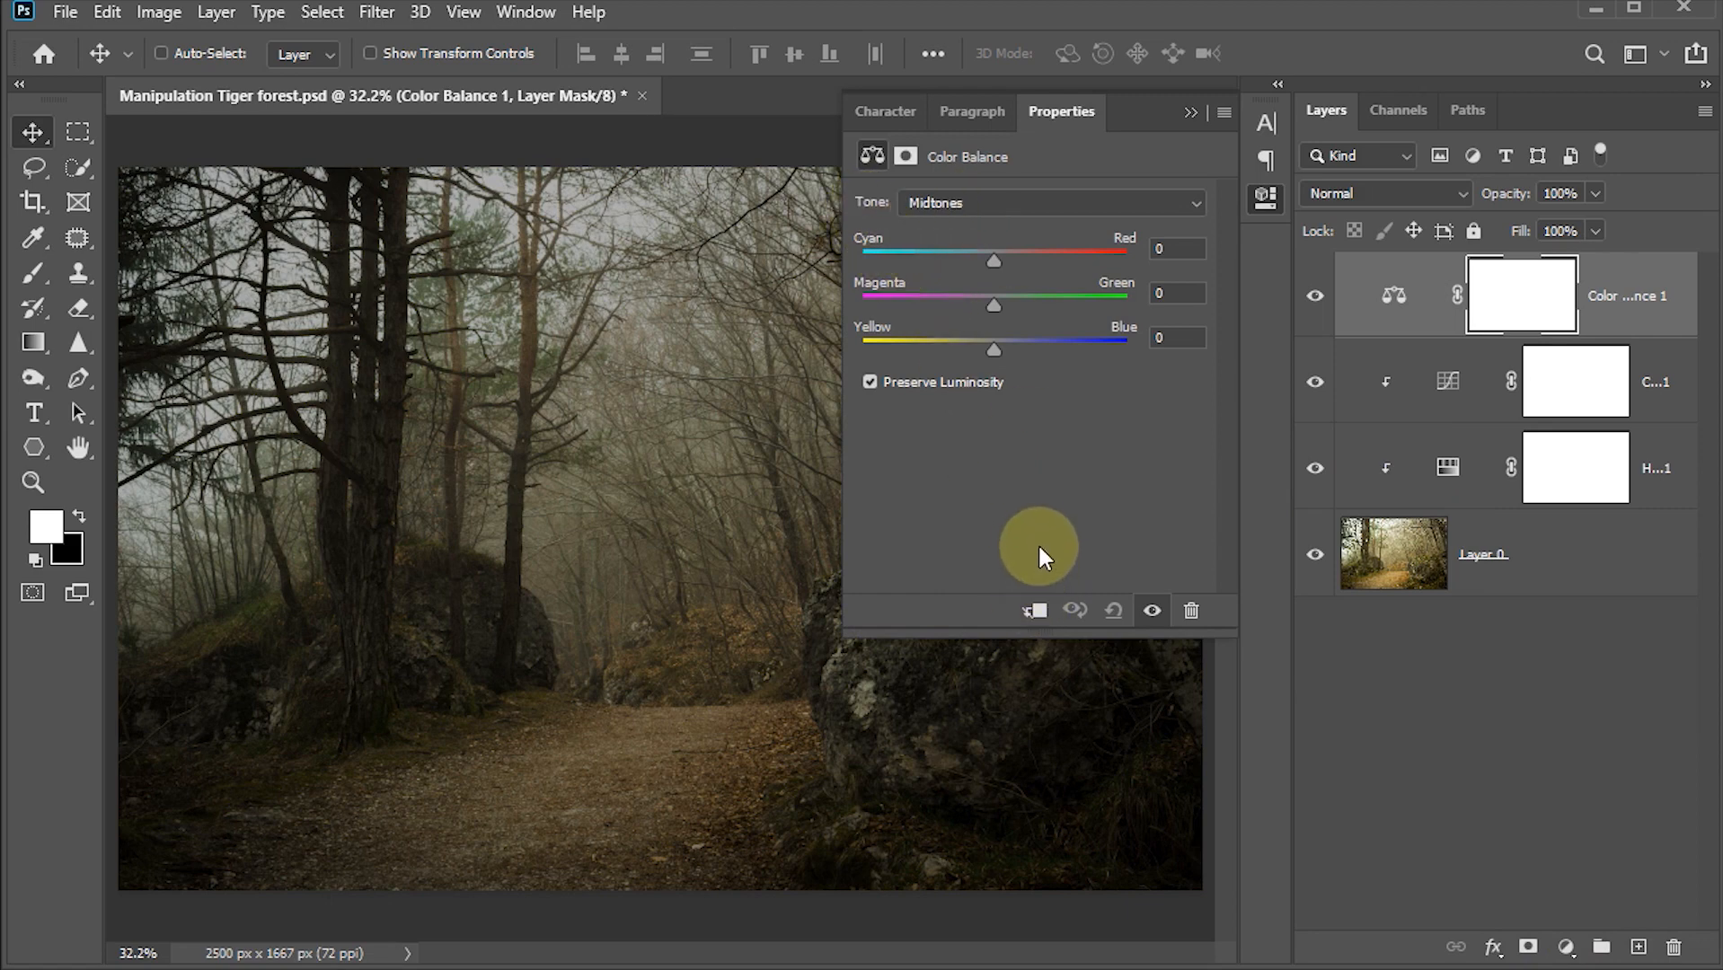
left_click_drag(993, 262, 984, 263)
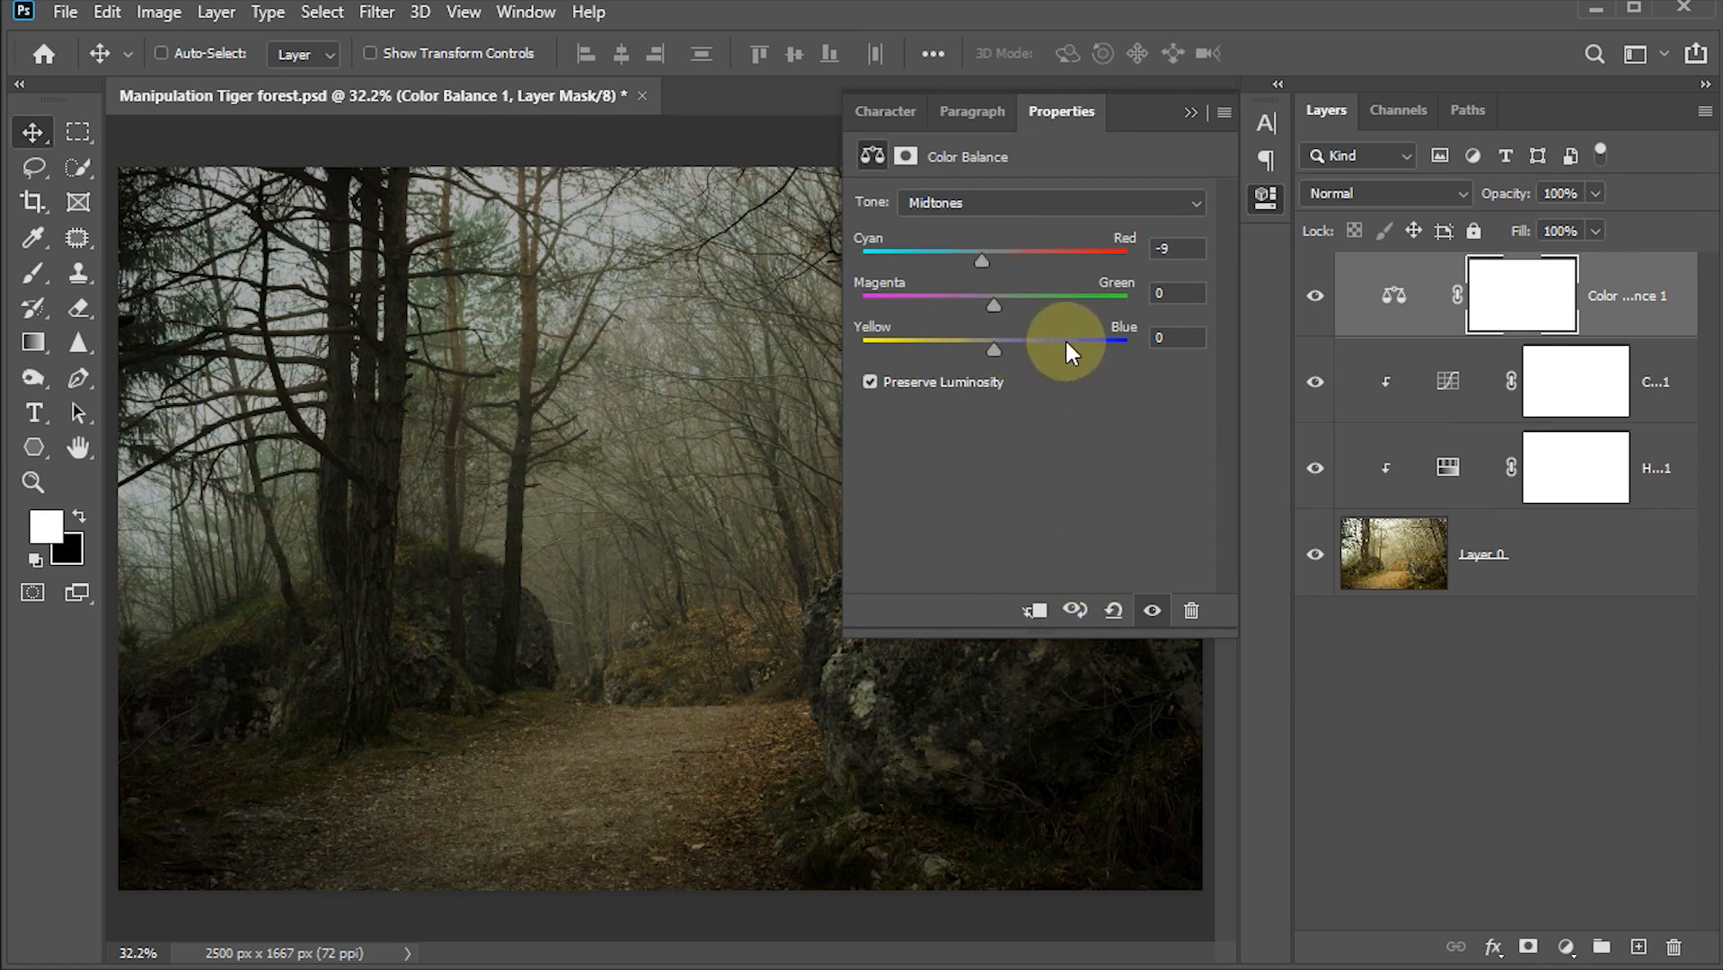
left_click_drag(998, 352, 1011, 353)
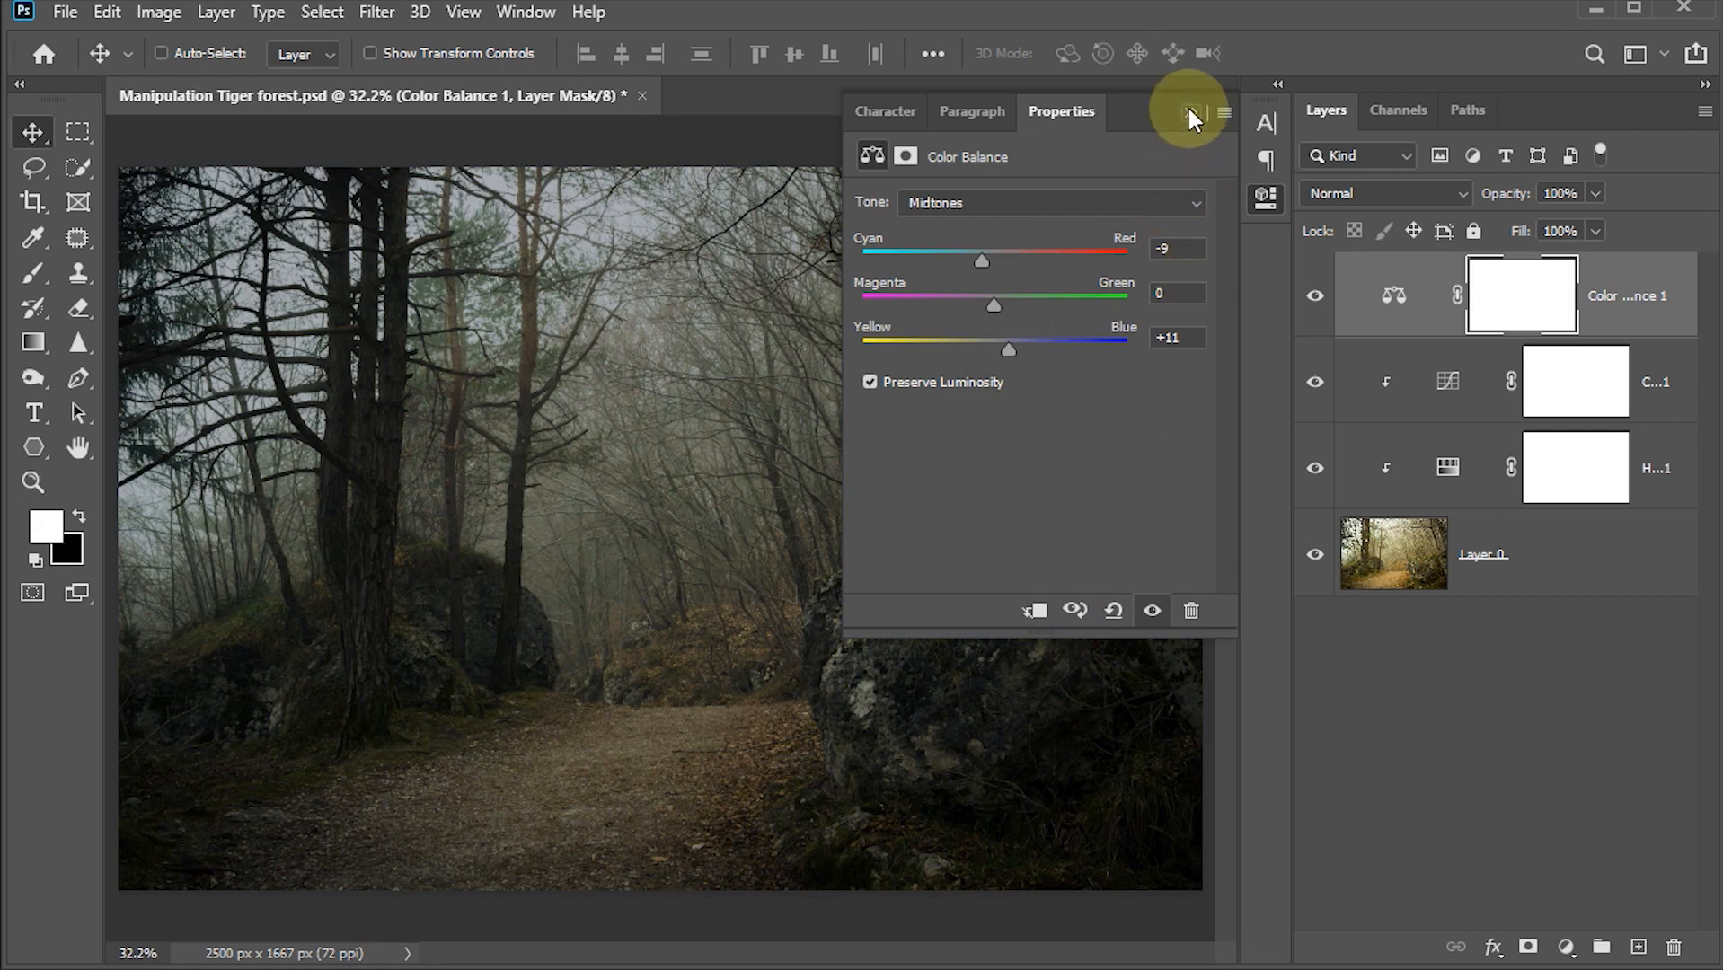
left_click(1024, 620)
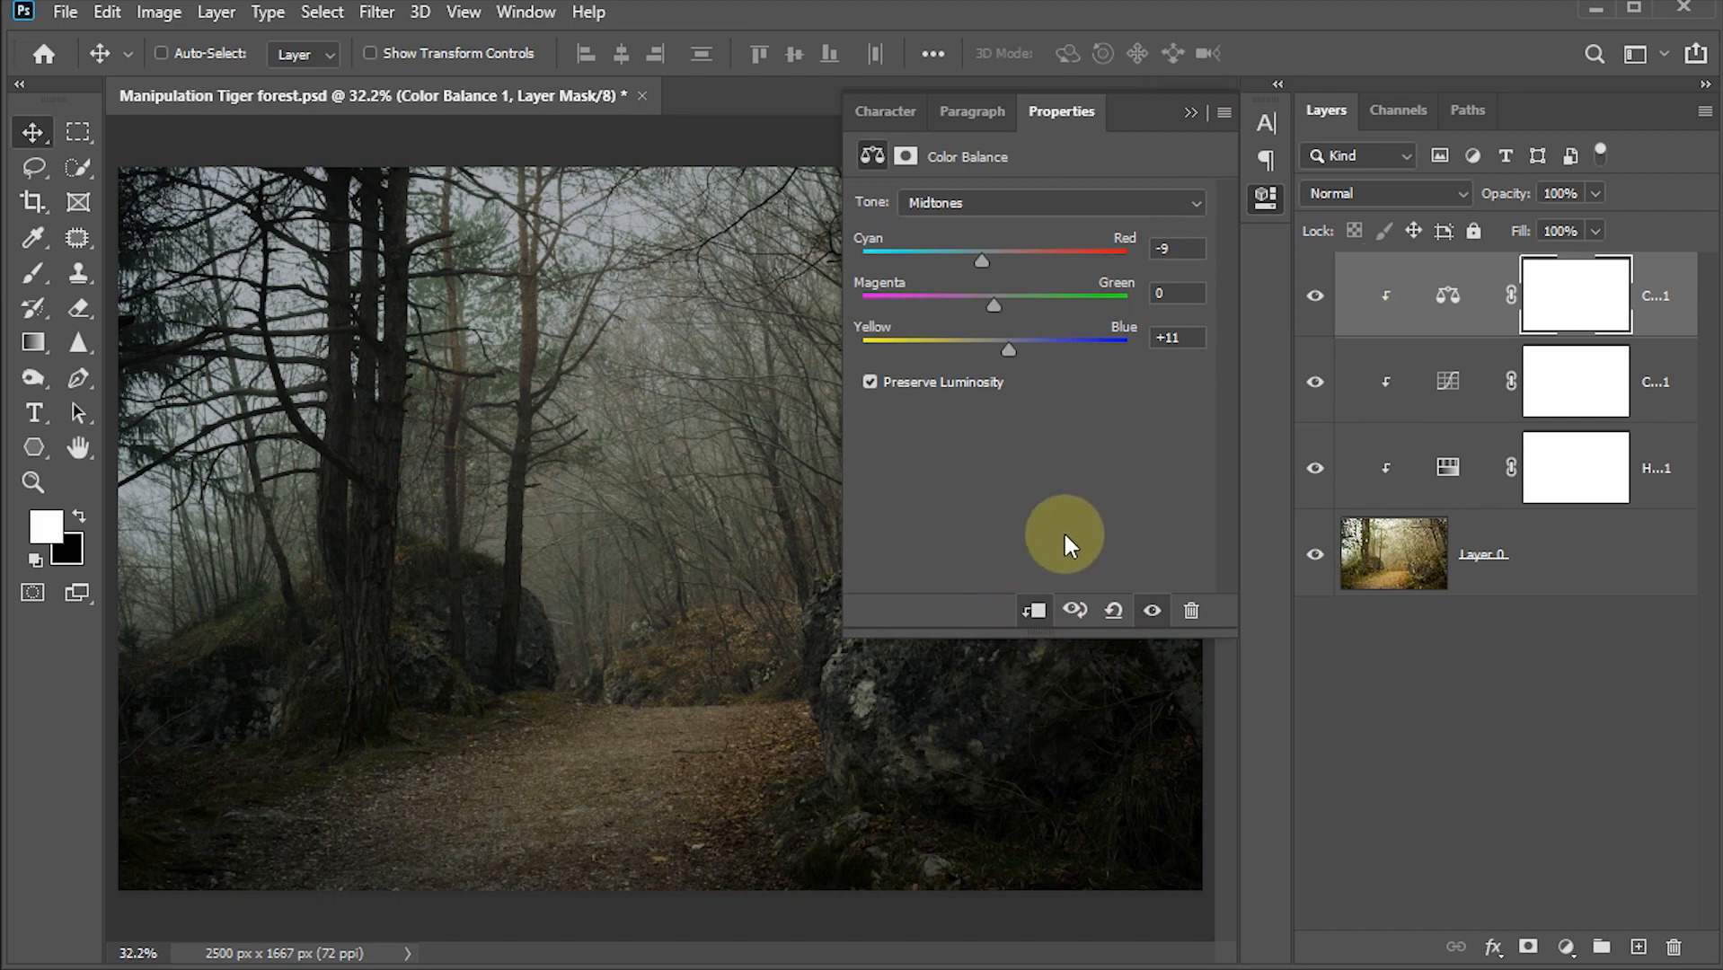
left_click(1191, 112)
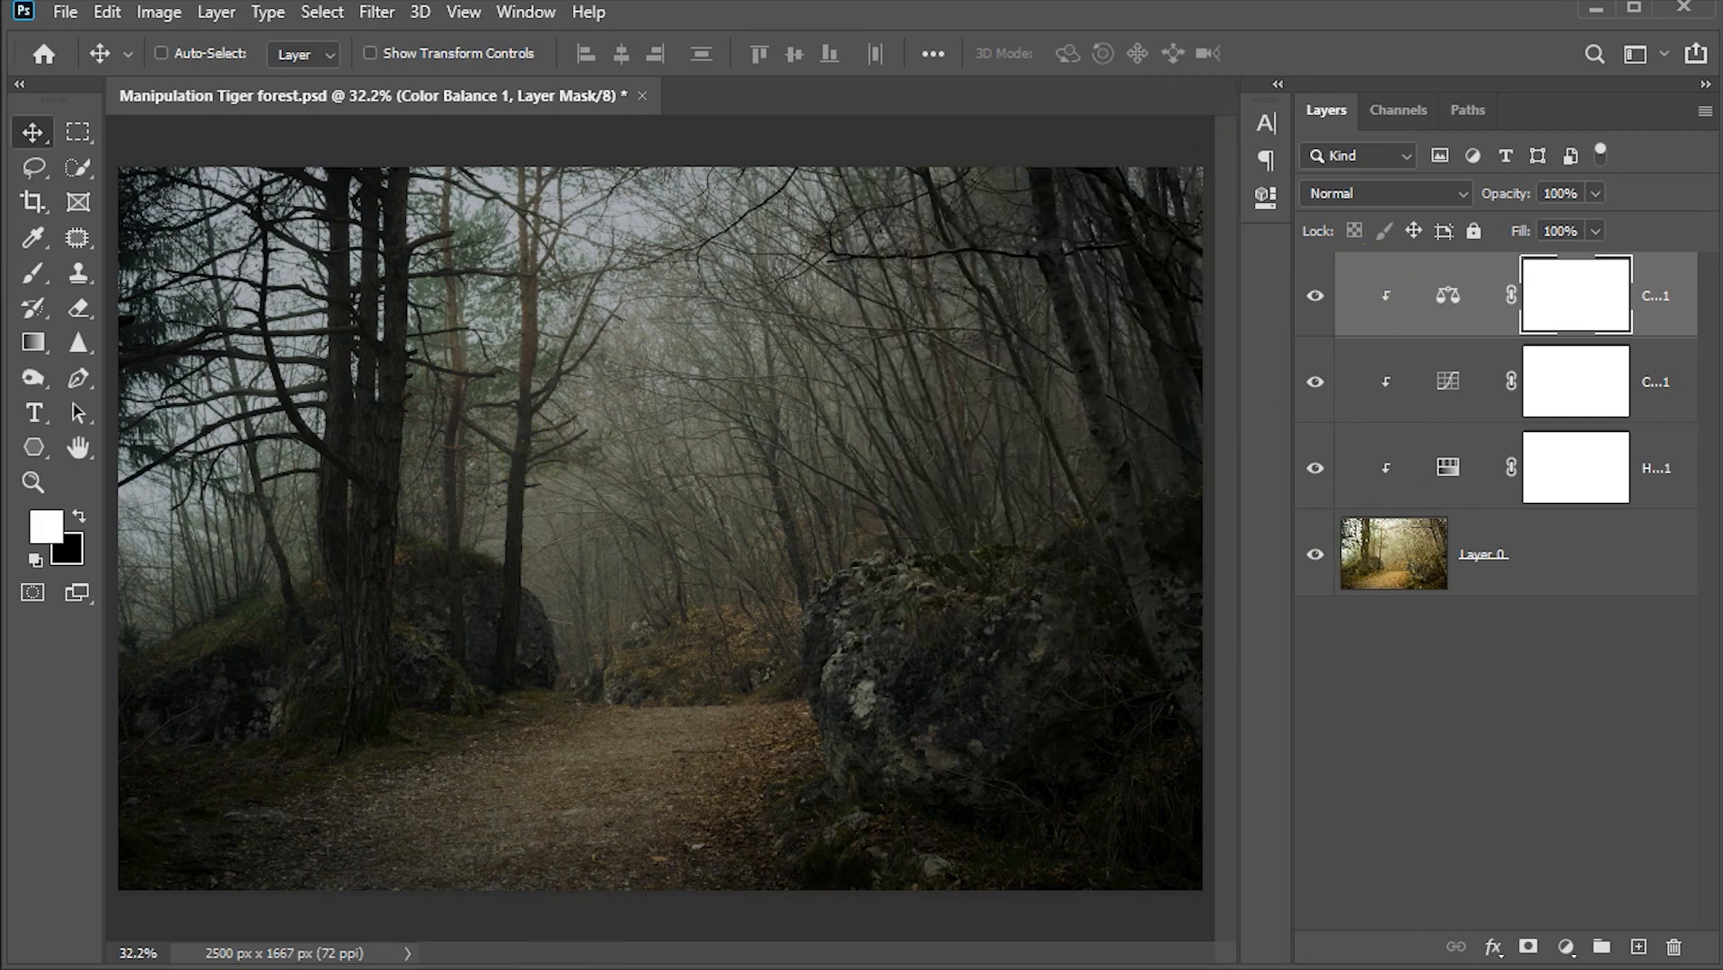
Step: Open pngwing.com (10).png from the project folder in Photoshop as a separate document
mouse_move(556, 969)
left_click(461, 865)
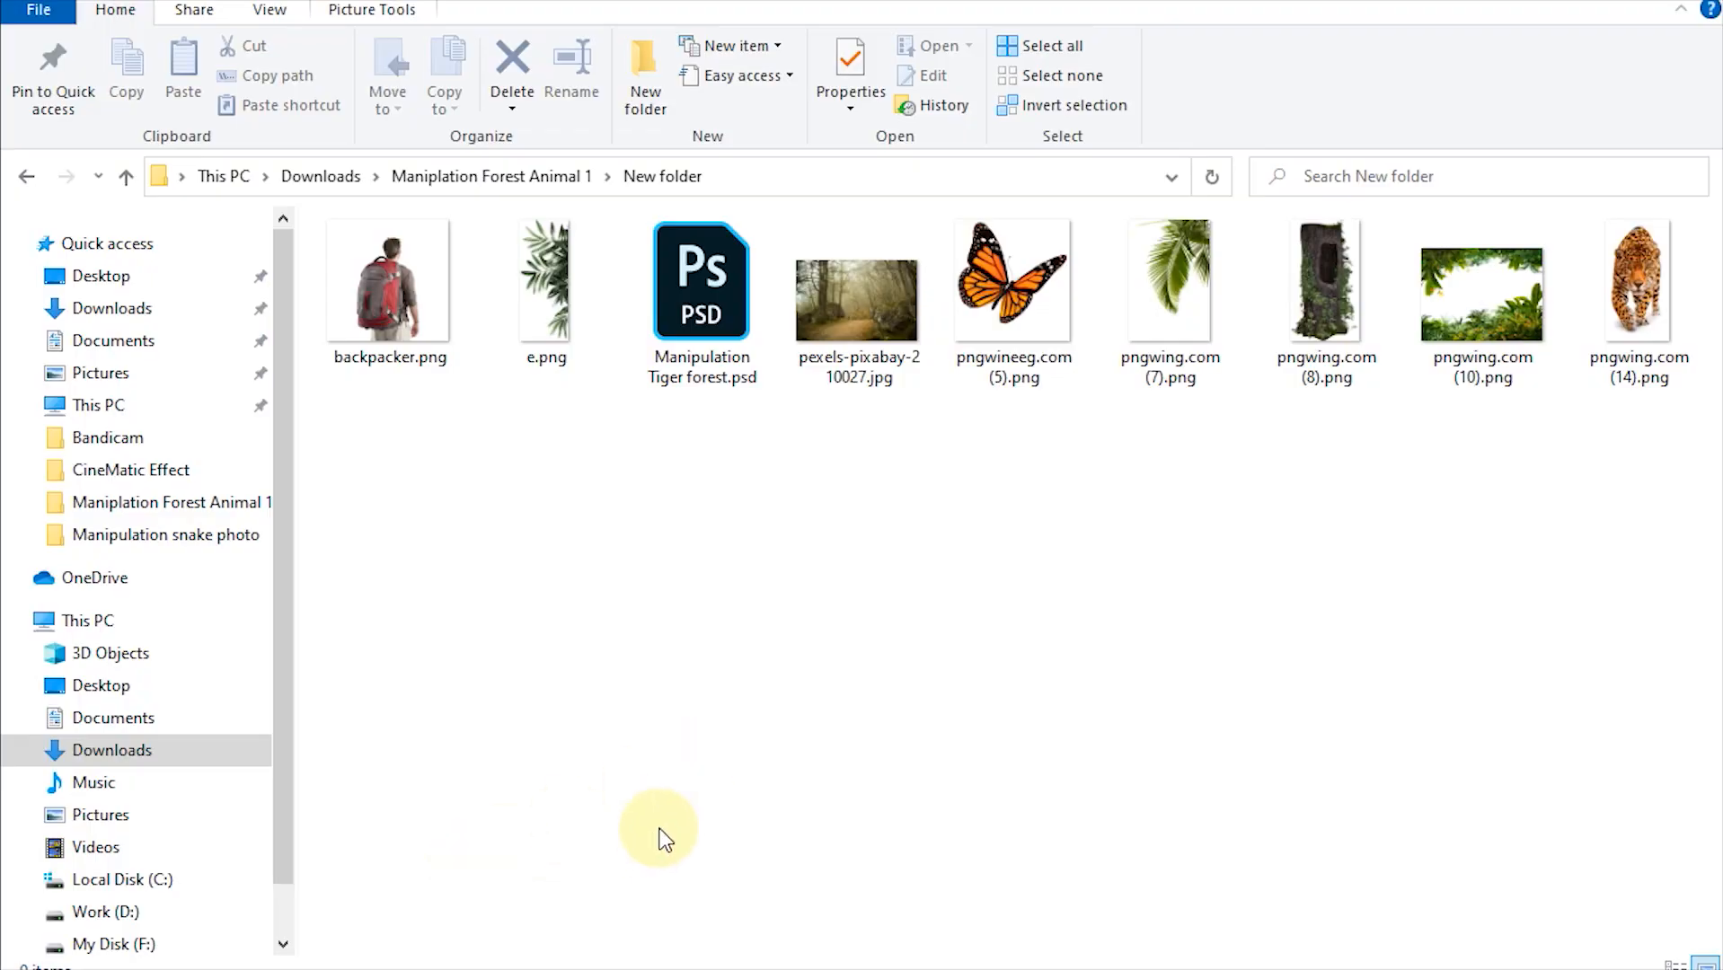
left_click_drag(1482, 296, 853, 127)
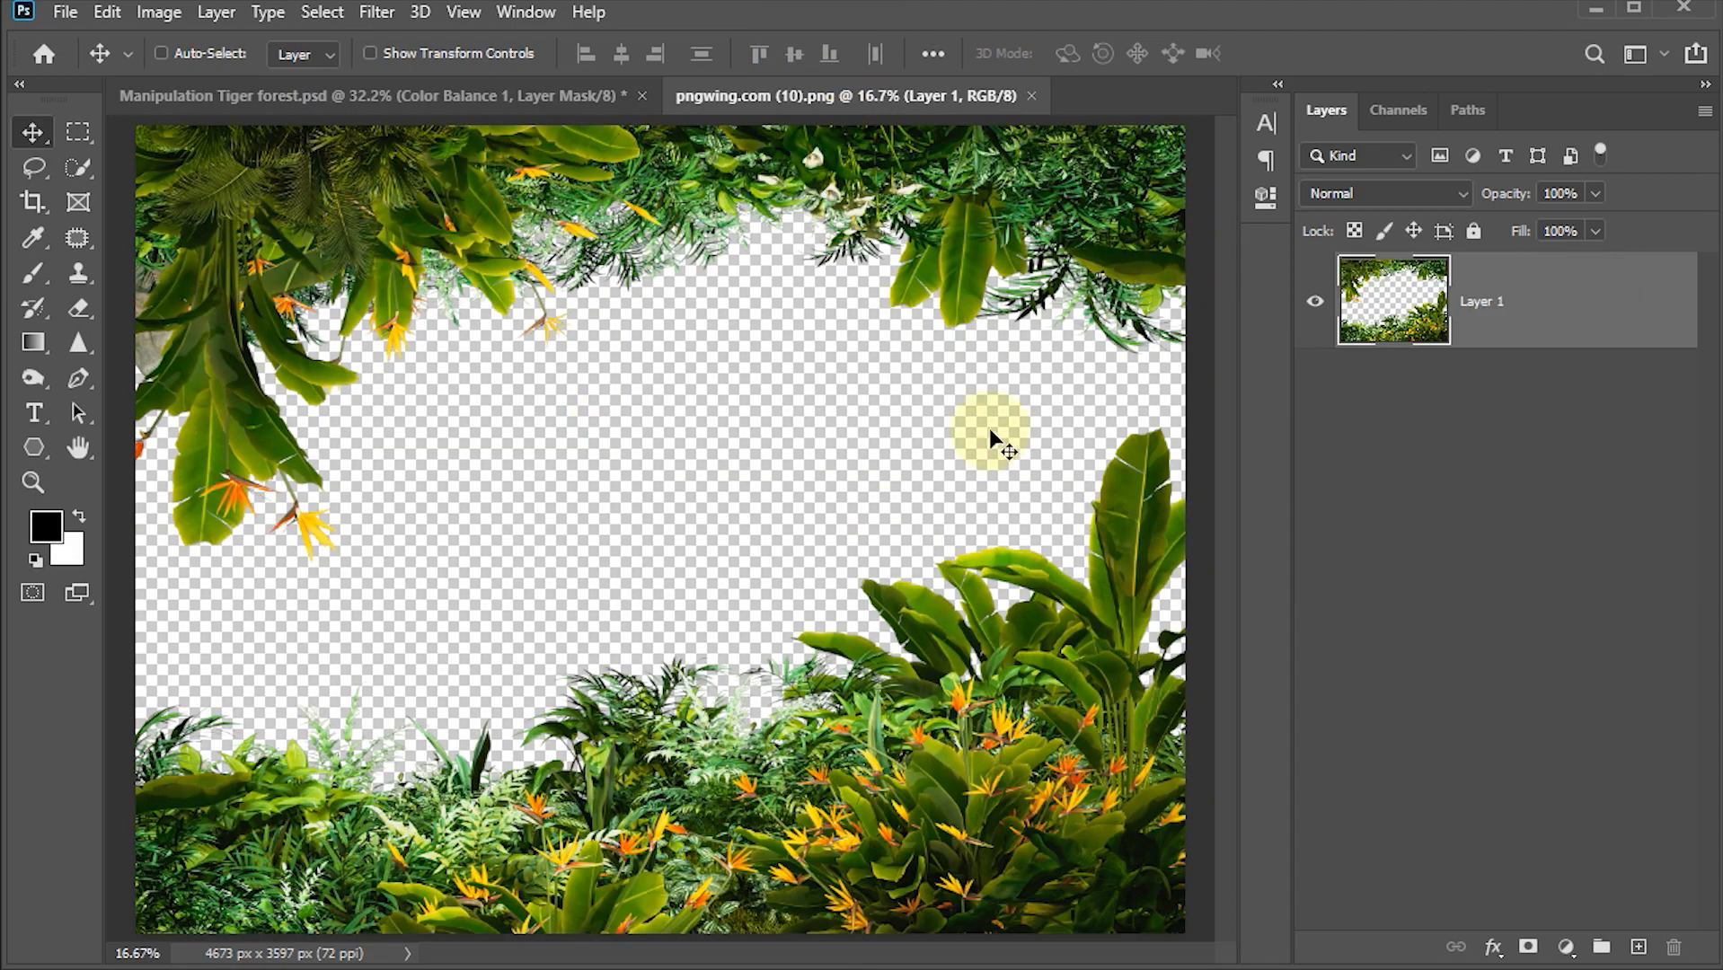
Step: Lasso-select the lower band of foliage in the jungle image and paste it into the forest document
left_click(33, 166)
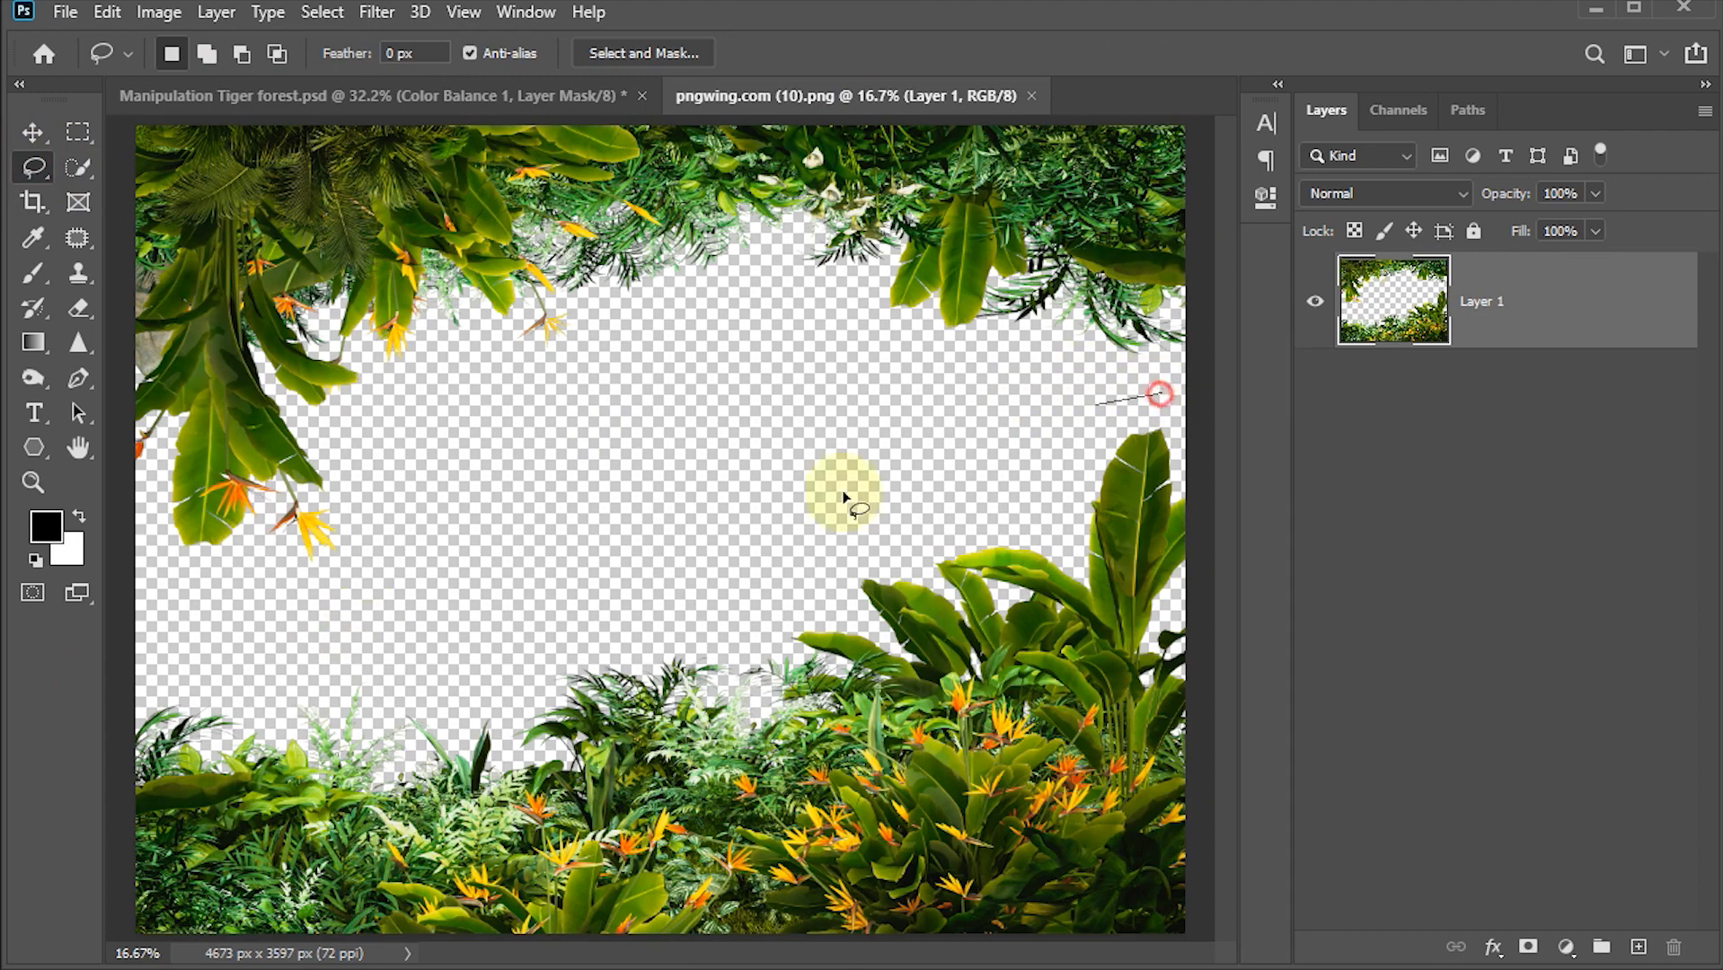
mouse_move(218, 640)
left_mouse_down()
mouse_move(97, 772)
mouse_move(90, 933)
mouse_move(113, 953)
mouse_move(1241, 964)
mouse_move(1270, 660)
mouse_move(1258, 391)
left_mouse_up()
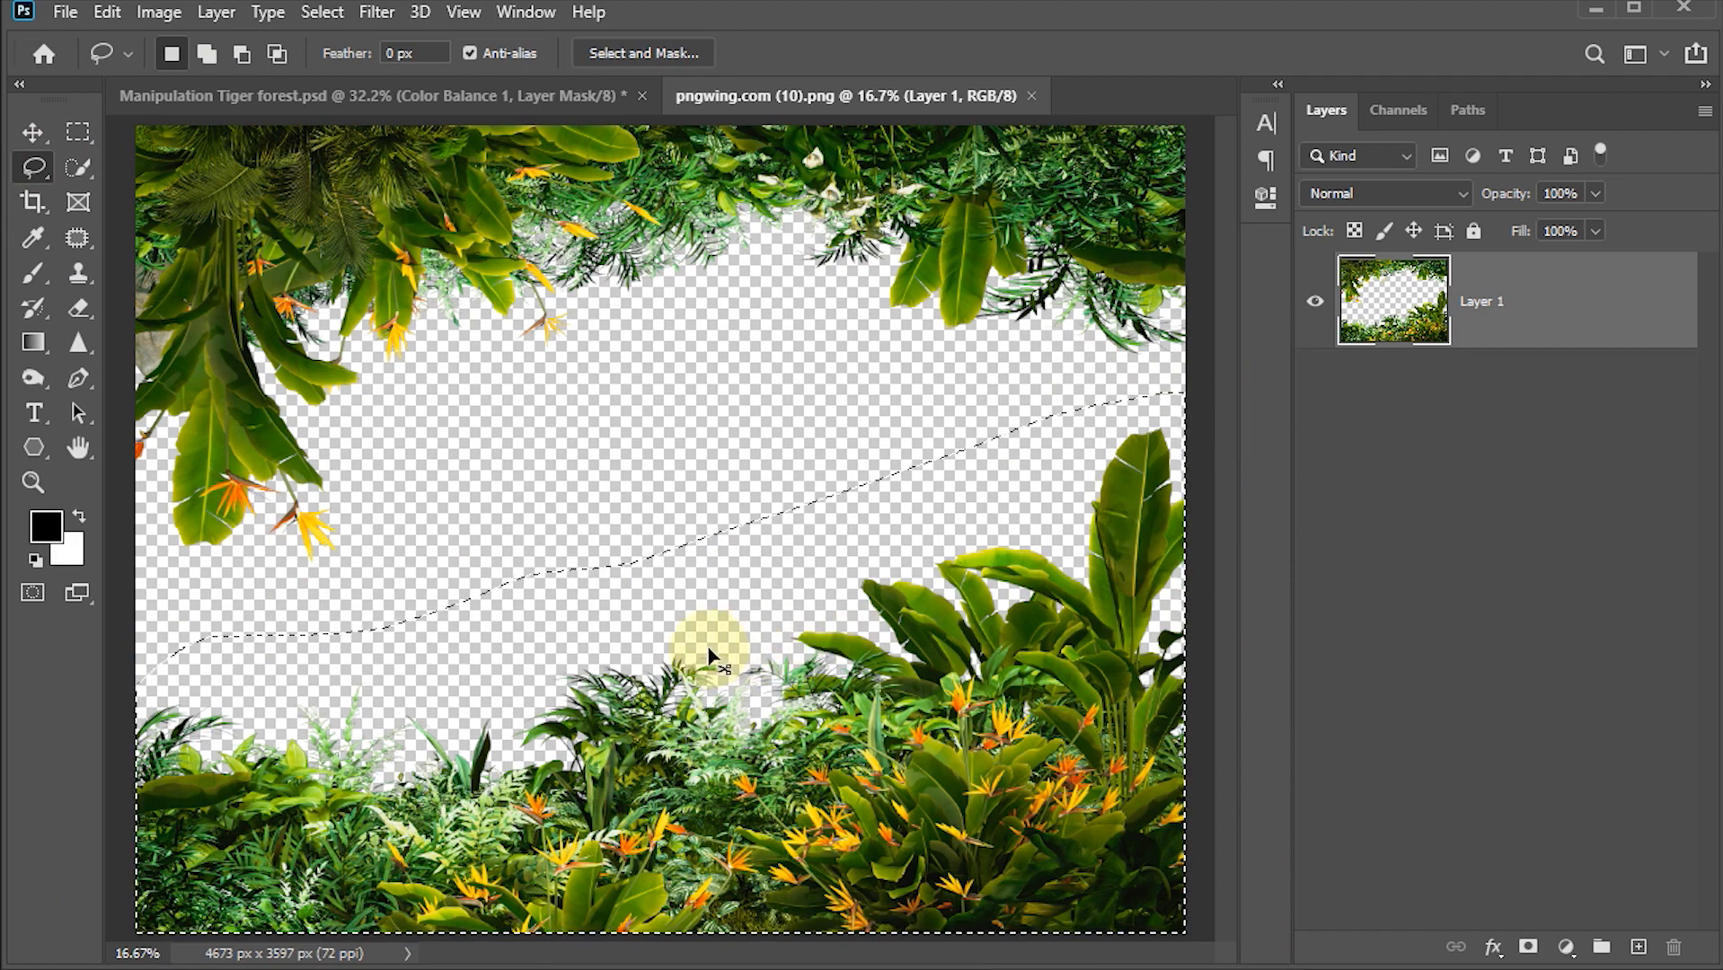
left_click(403, 94)
left_click(33, 133)
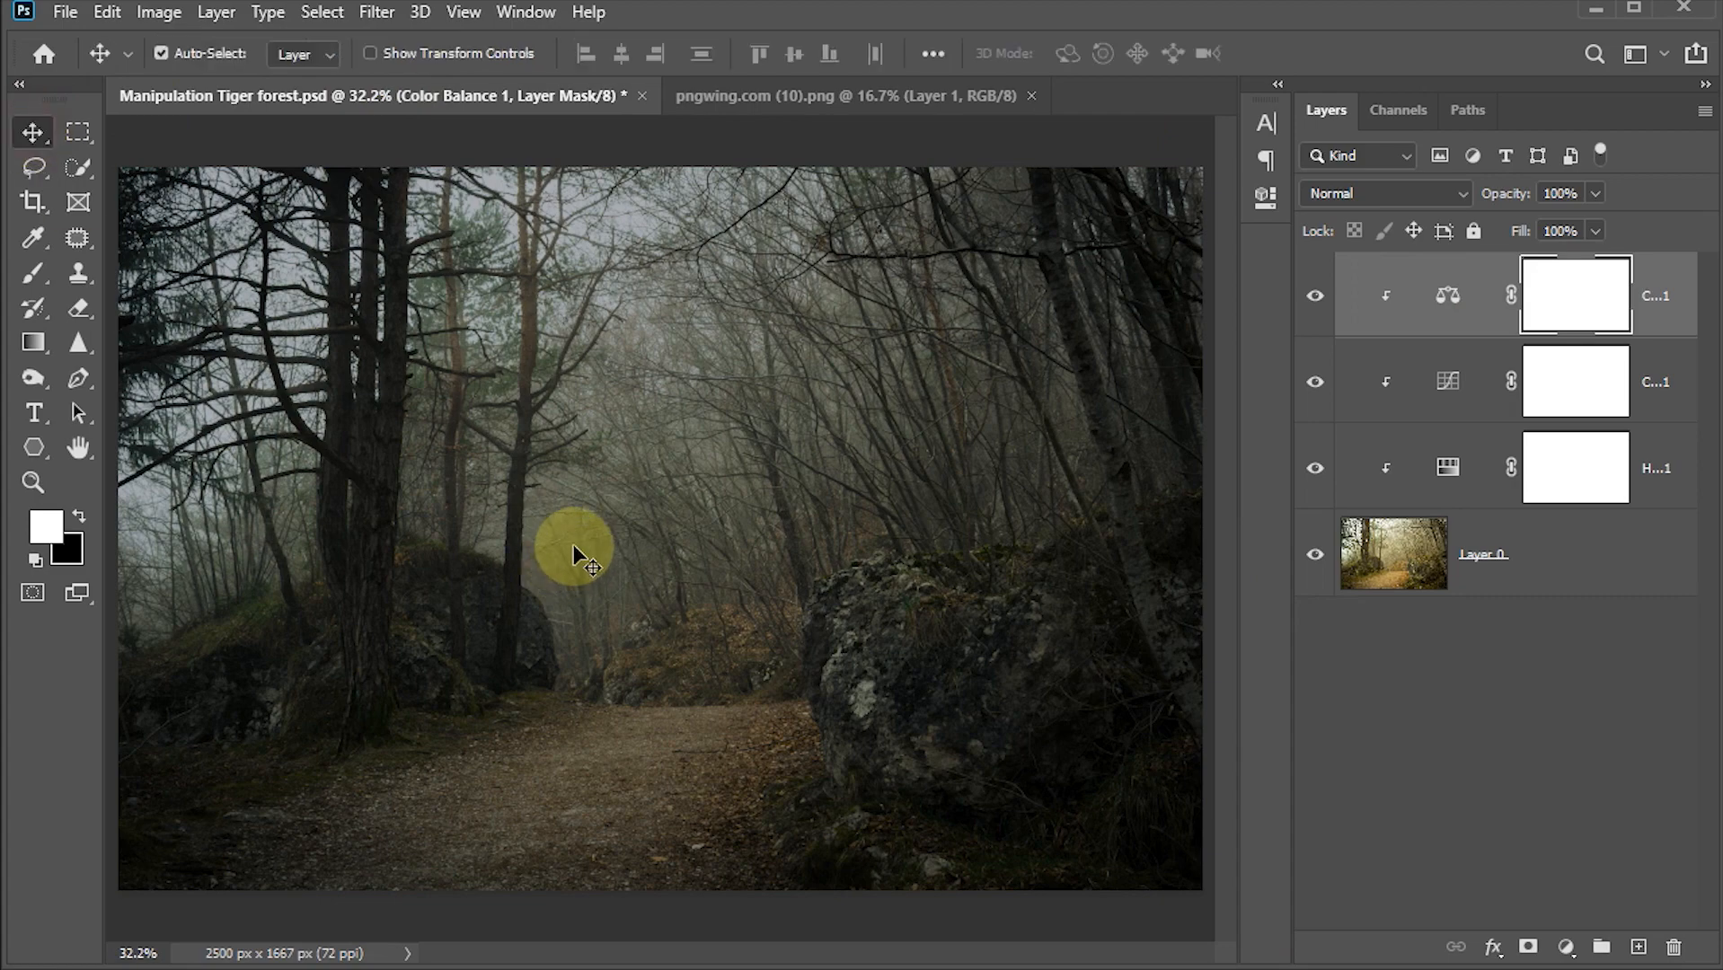
key("ctrl+v")
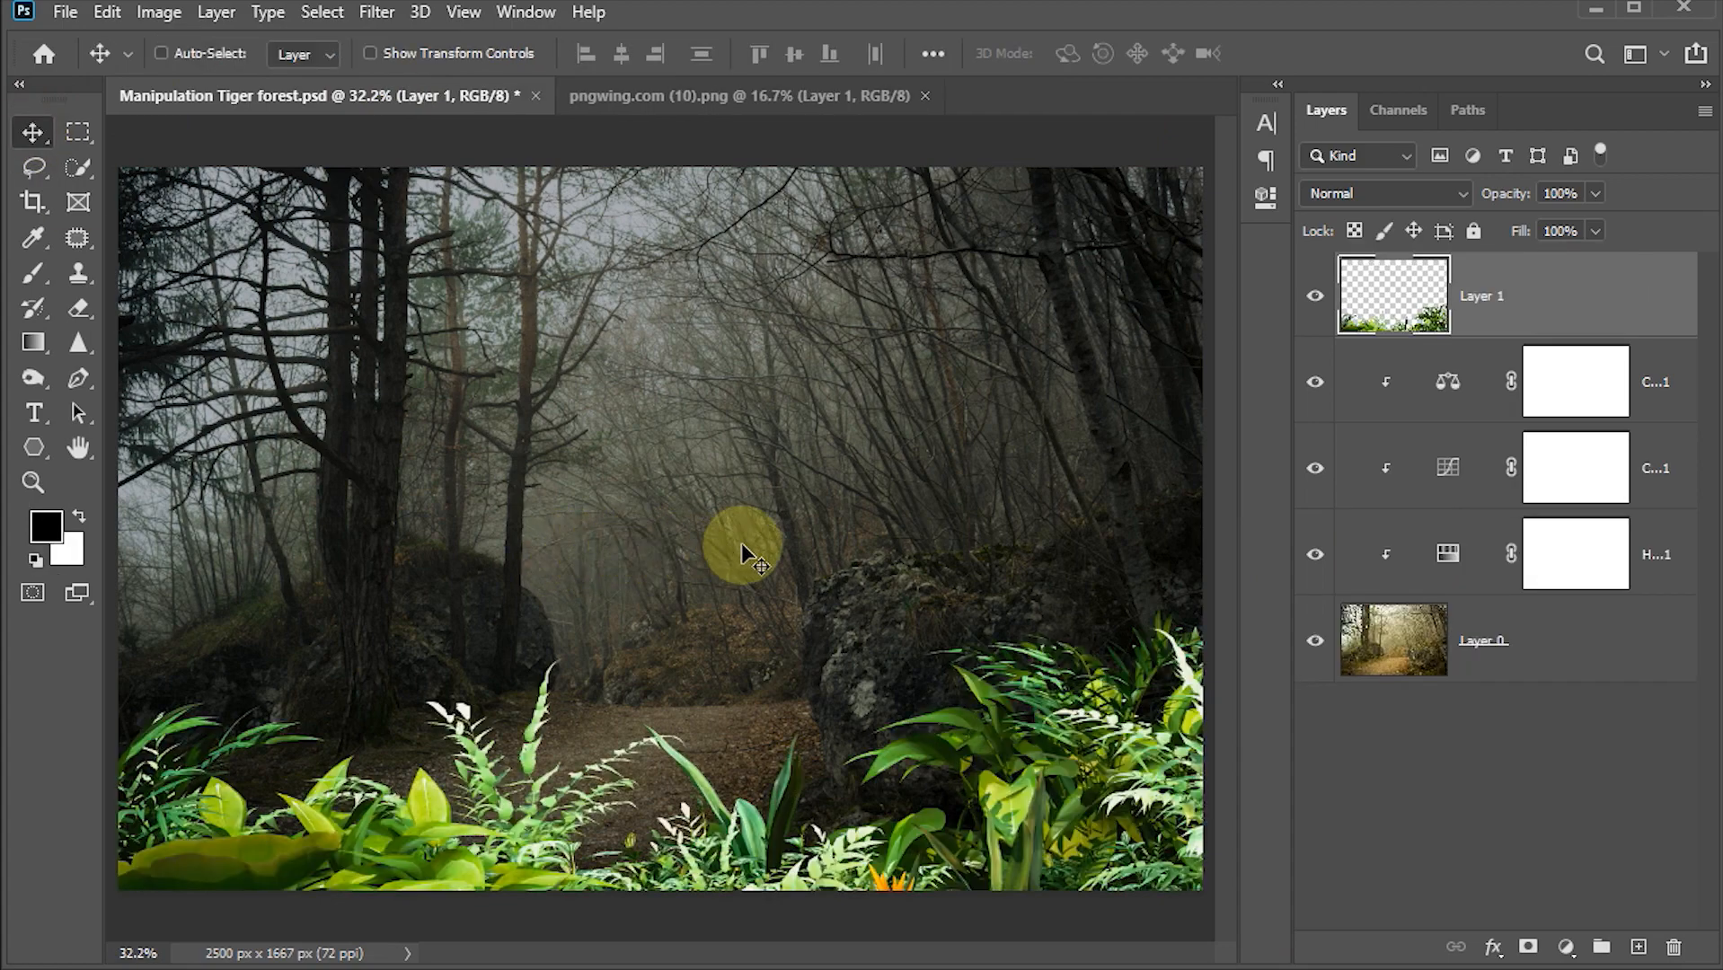
Step: Scale the pasted foliage to about 67% and position it along the bottom edge of the forest scene
key("ctrl")
key("ctrl+t")
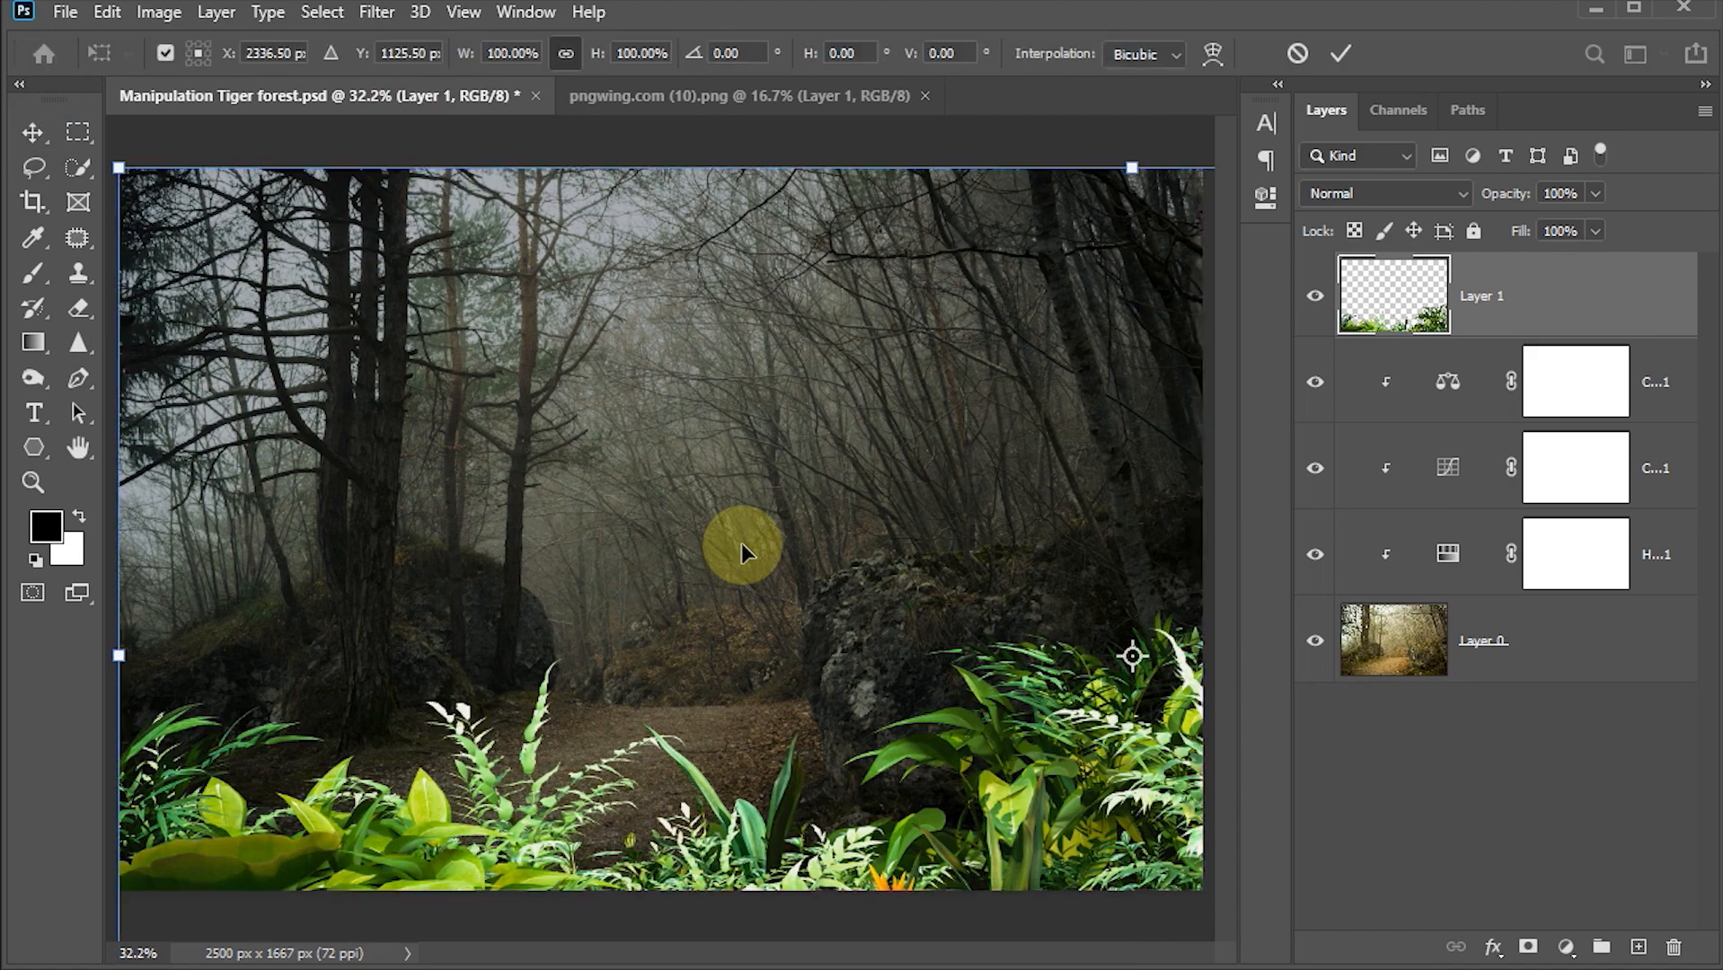
key("ctrl+0")
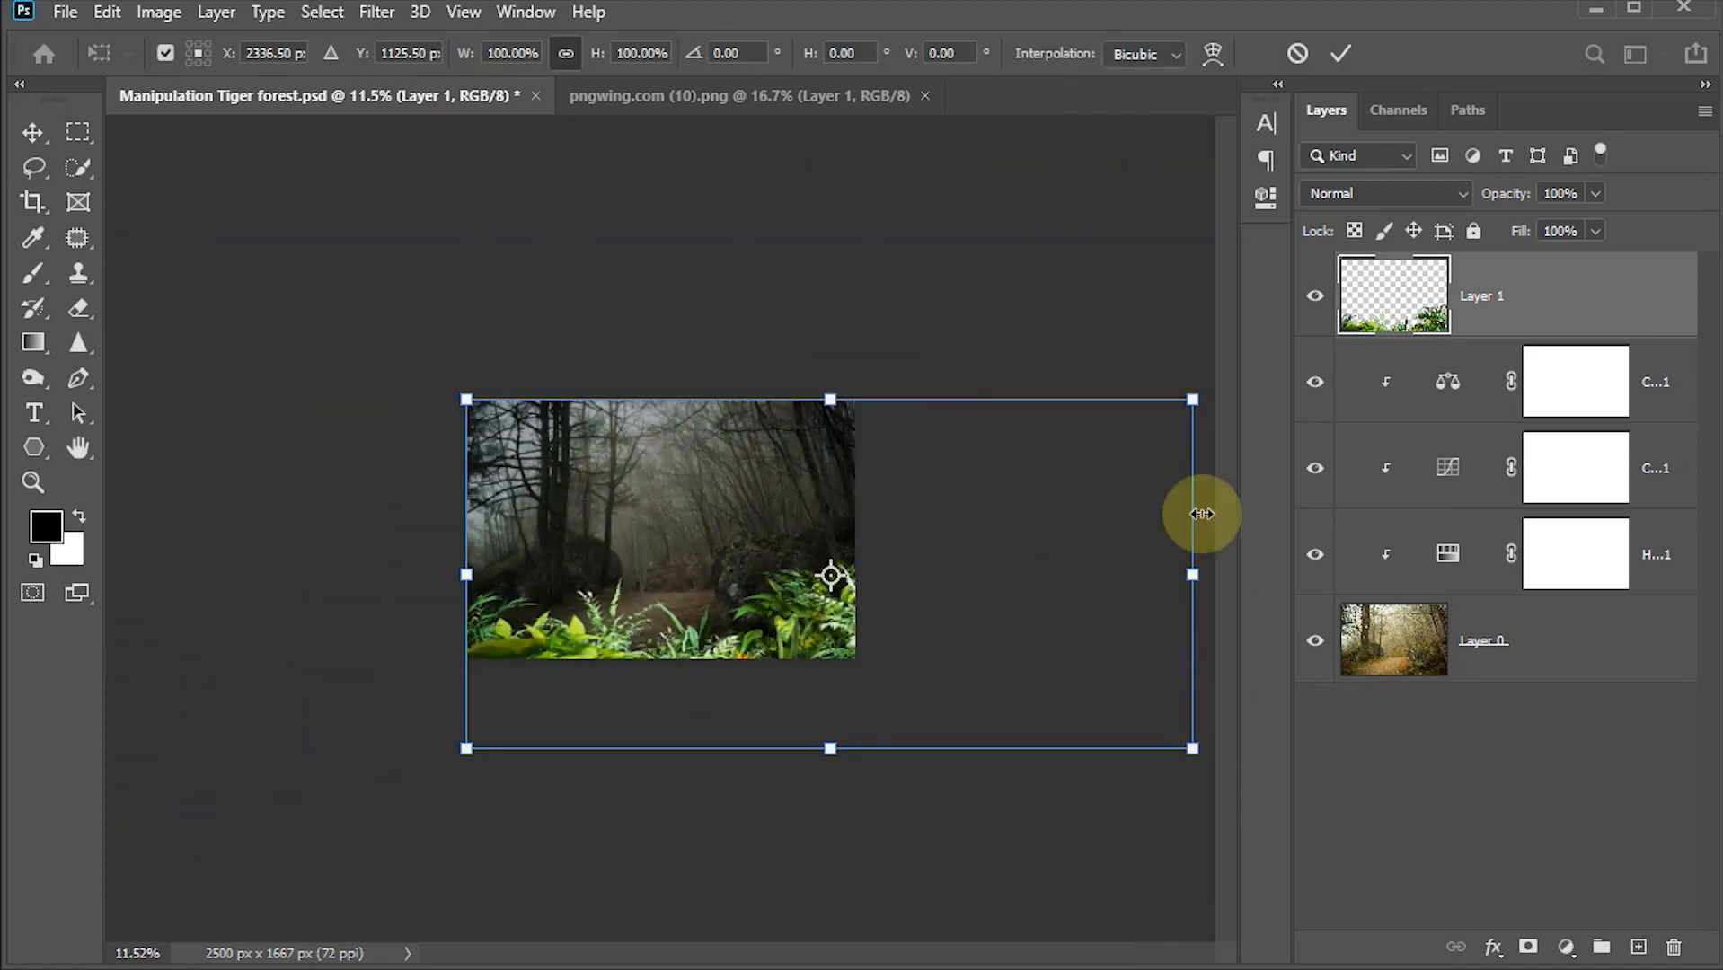
left_click_drag(1192, 398, 857, 463)
left_click_drag(835, 627, 829, 579)
key("ctrl+0")
left_click_drag(1191, 908, 1359, 918)
left_click_drag(821, 772, 810, 731)
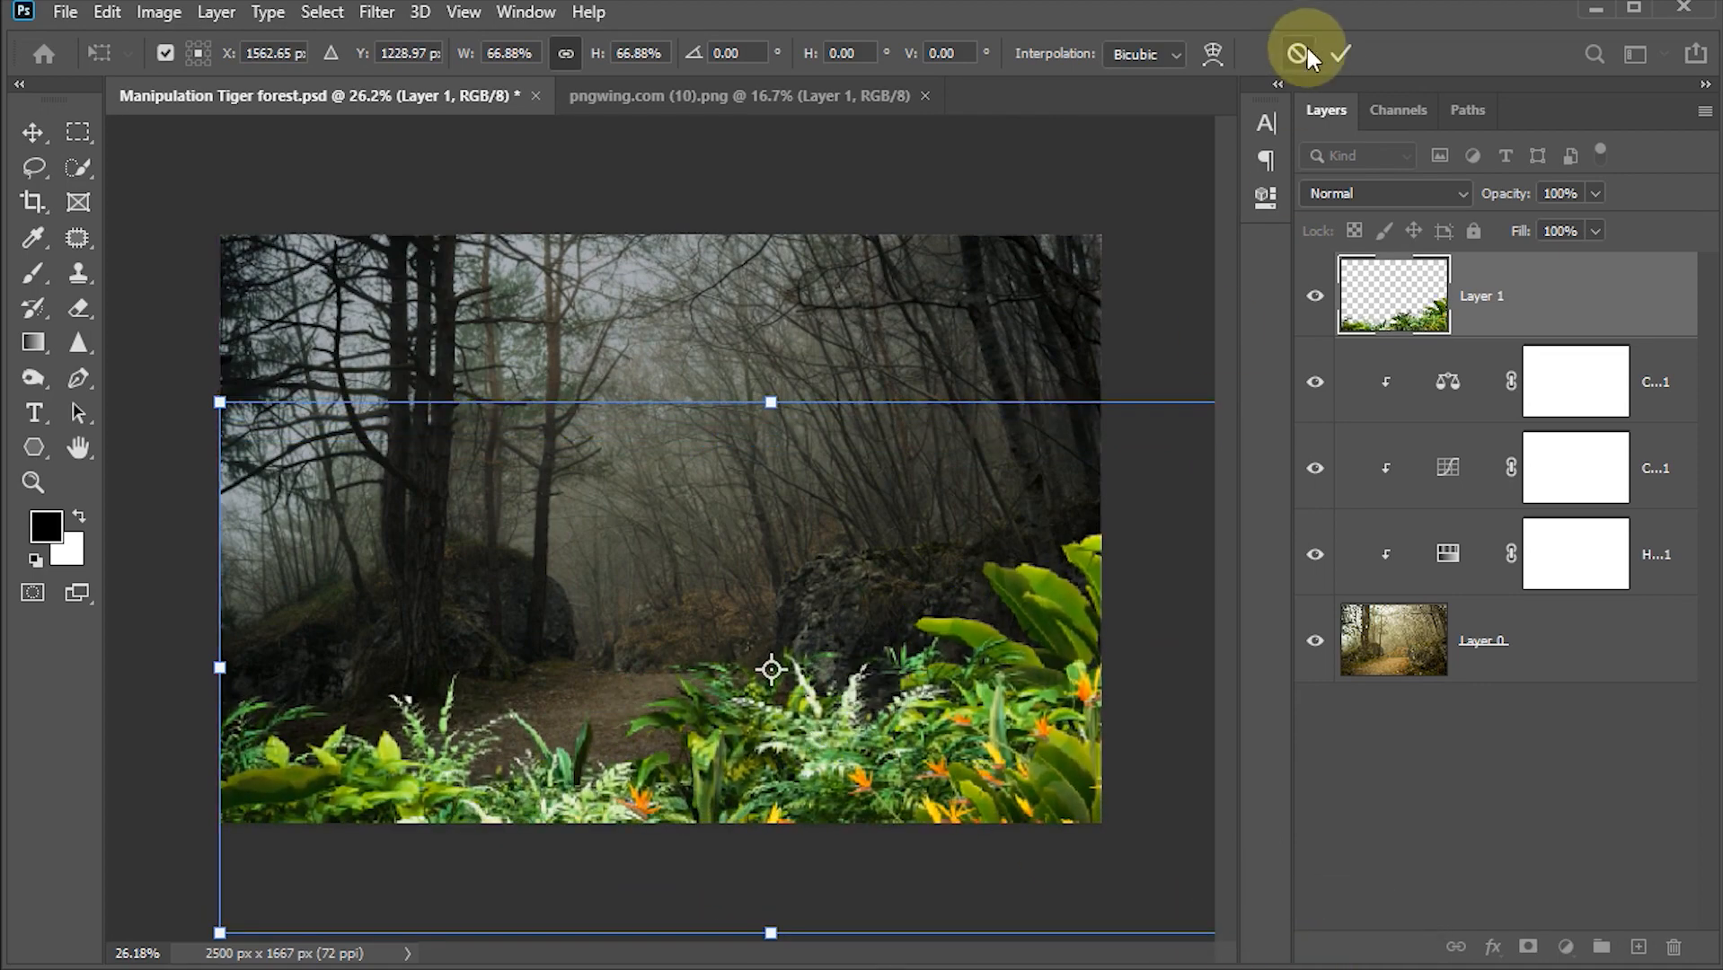
left_click(1340, 53)
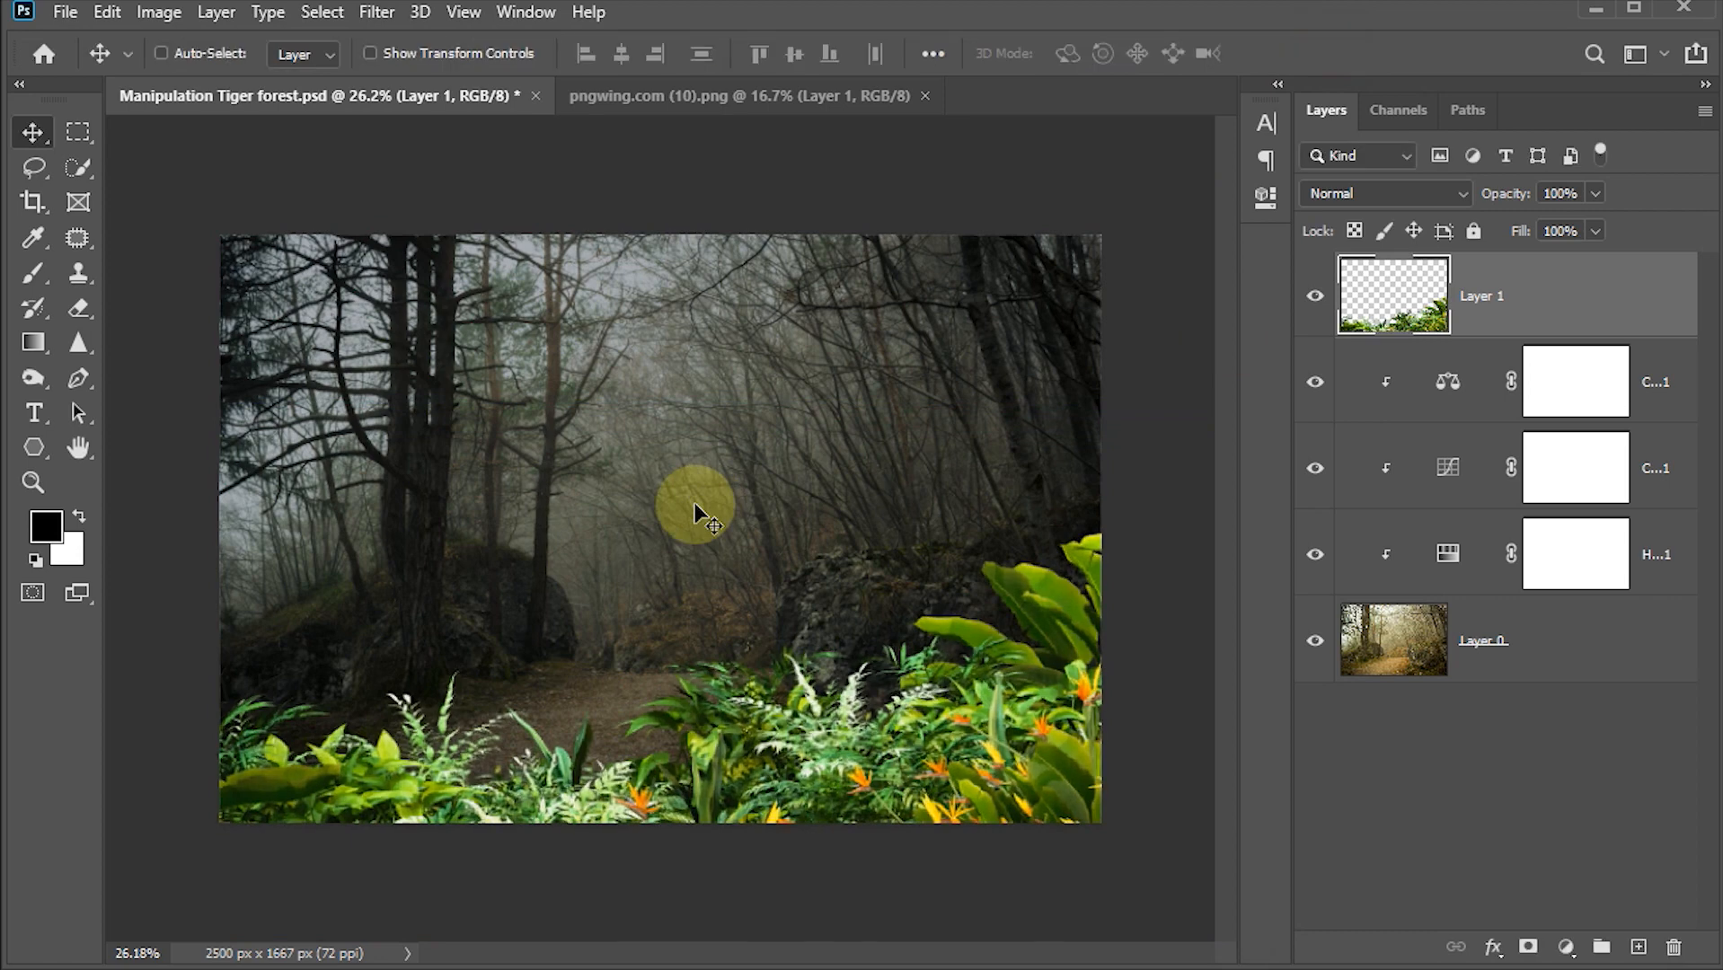
Step: Place e.png at about 139% in the upper right corner and move its layer beneath the foliage layer
scroll(696, 510, "up", 2)
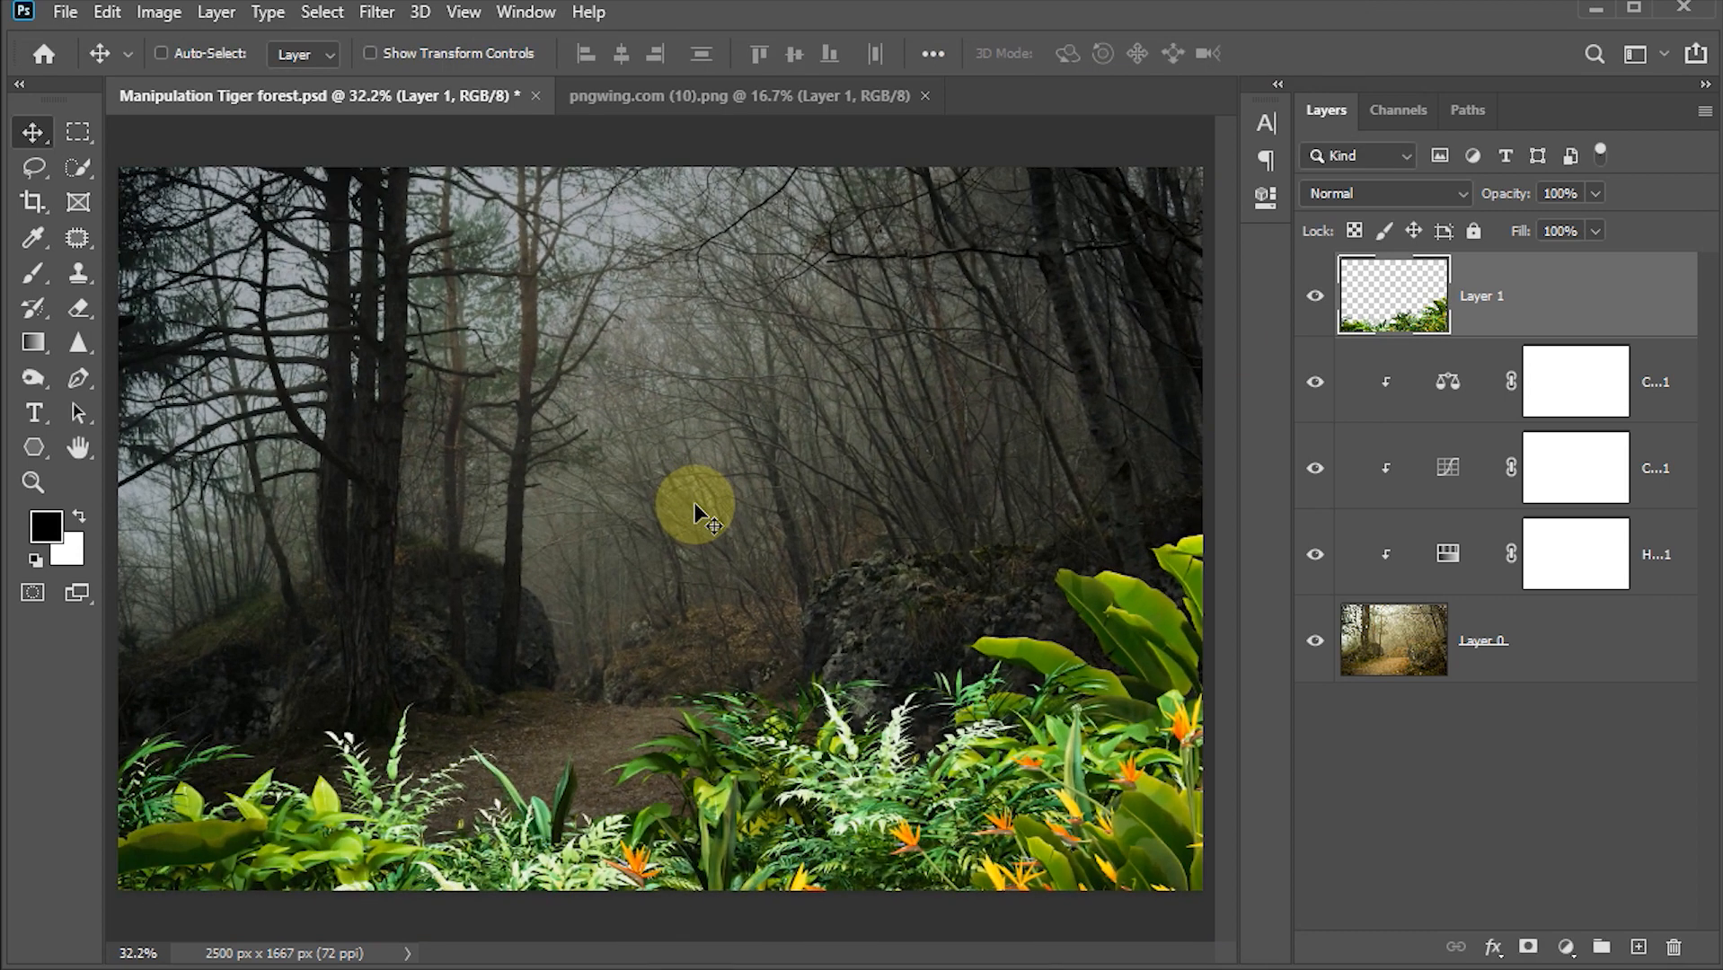
mouse_move(544, 885)
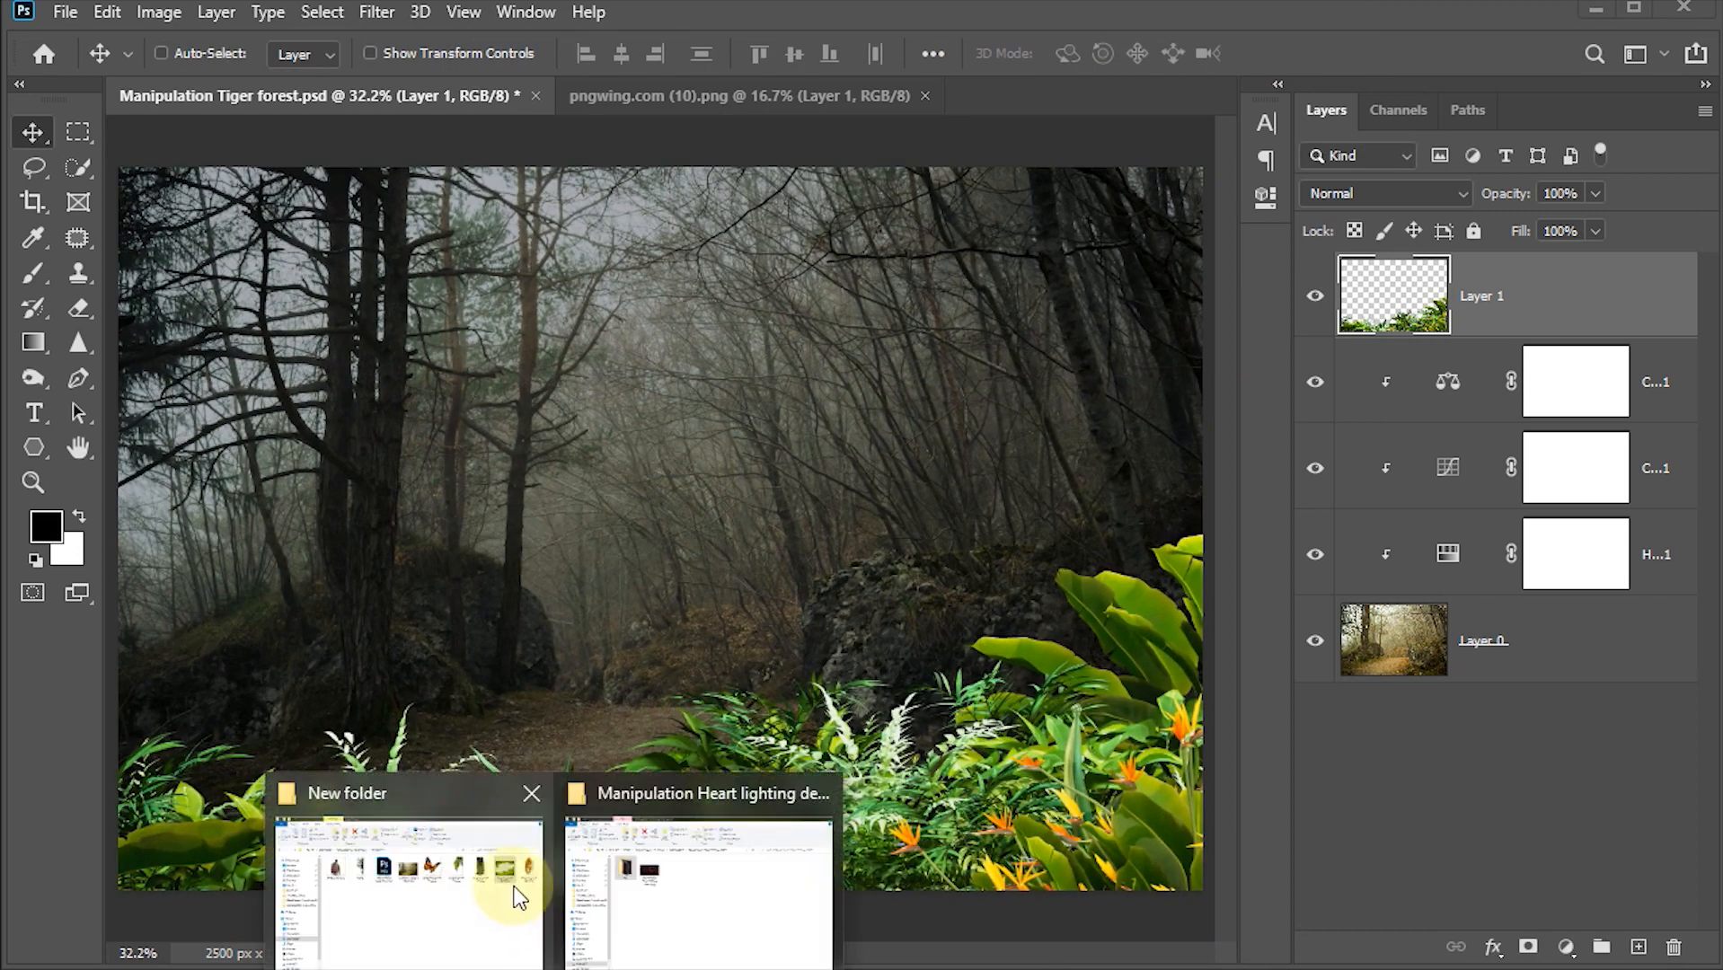
left_click(477, 894)
left_click_drag(547, 327, 912, 590)
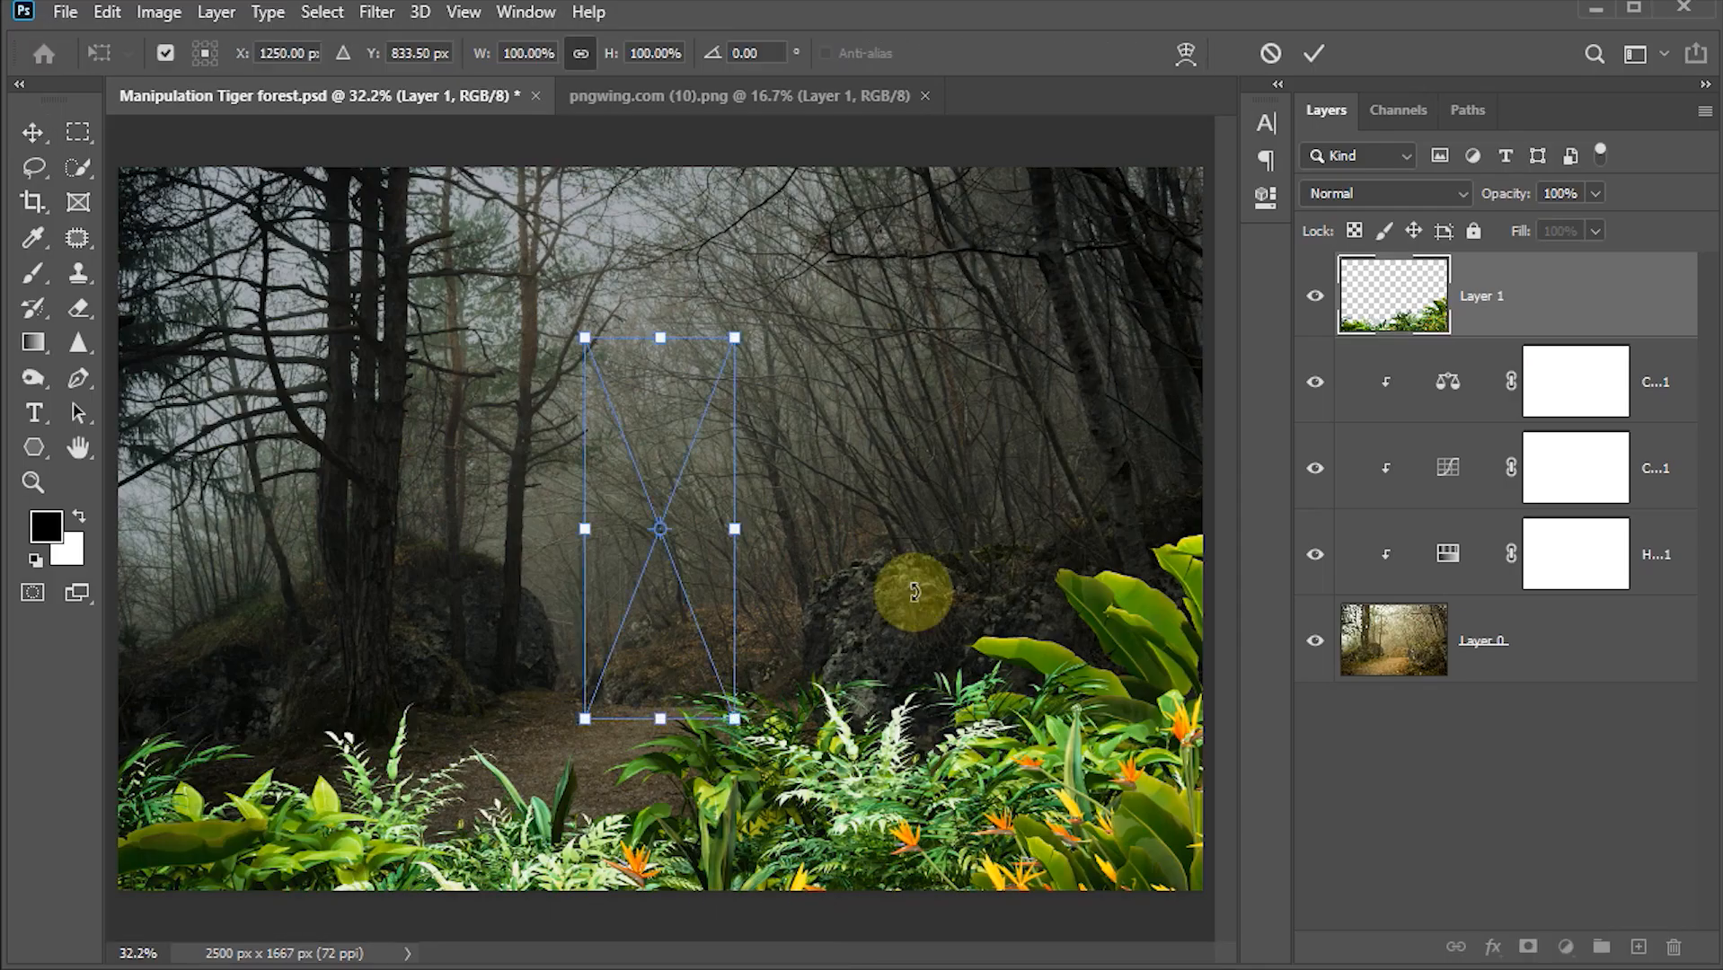
left_click_drag(688, 533, 1150, 353)
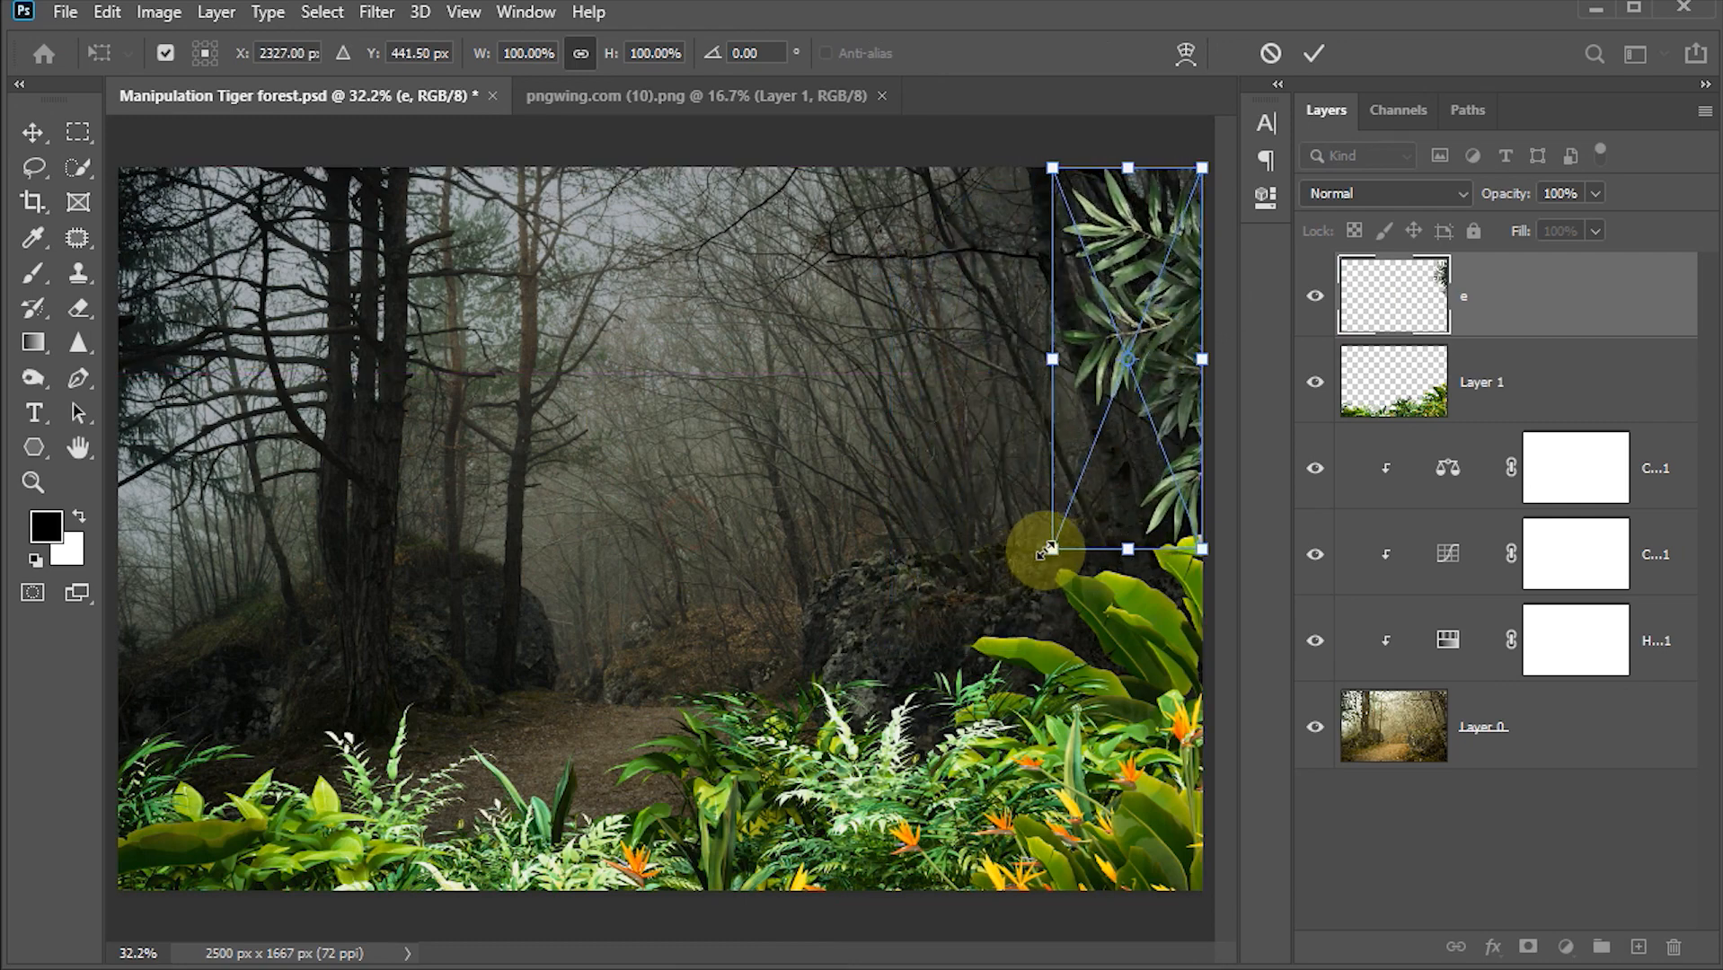
left_click_drag(1052, 548, 922, 663)
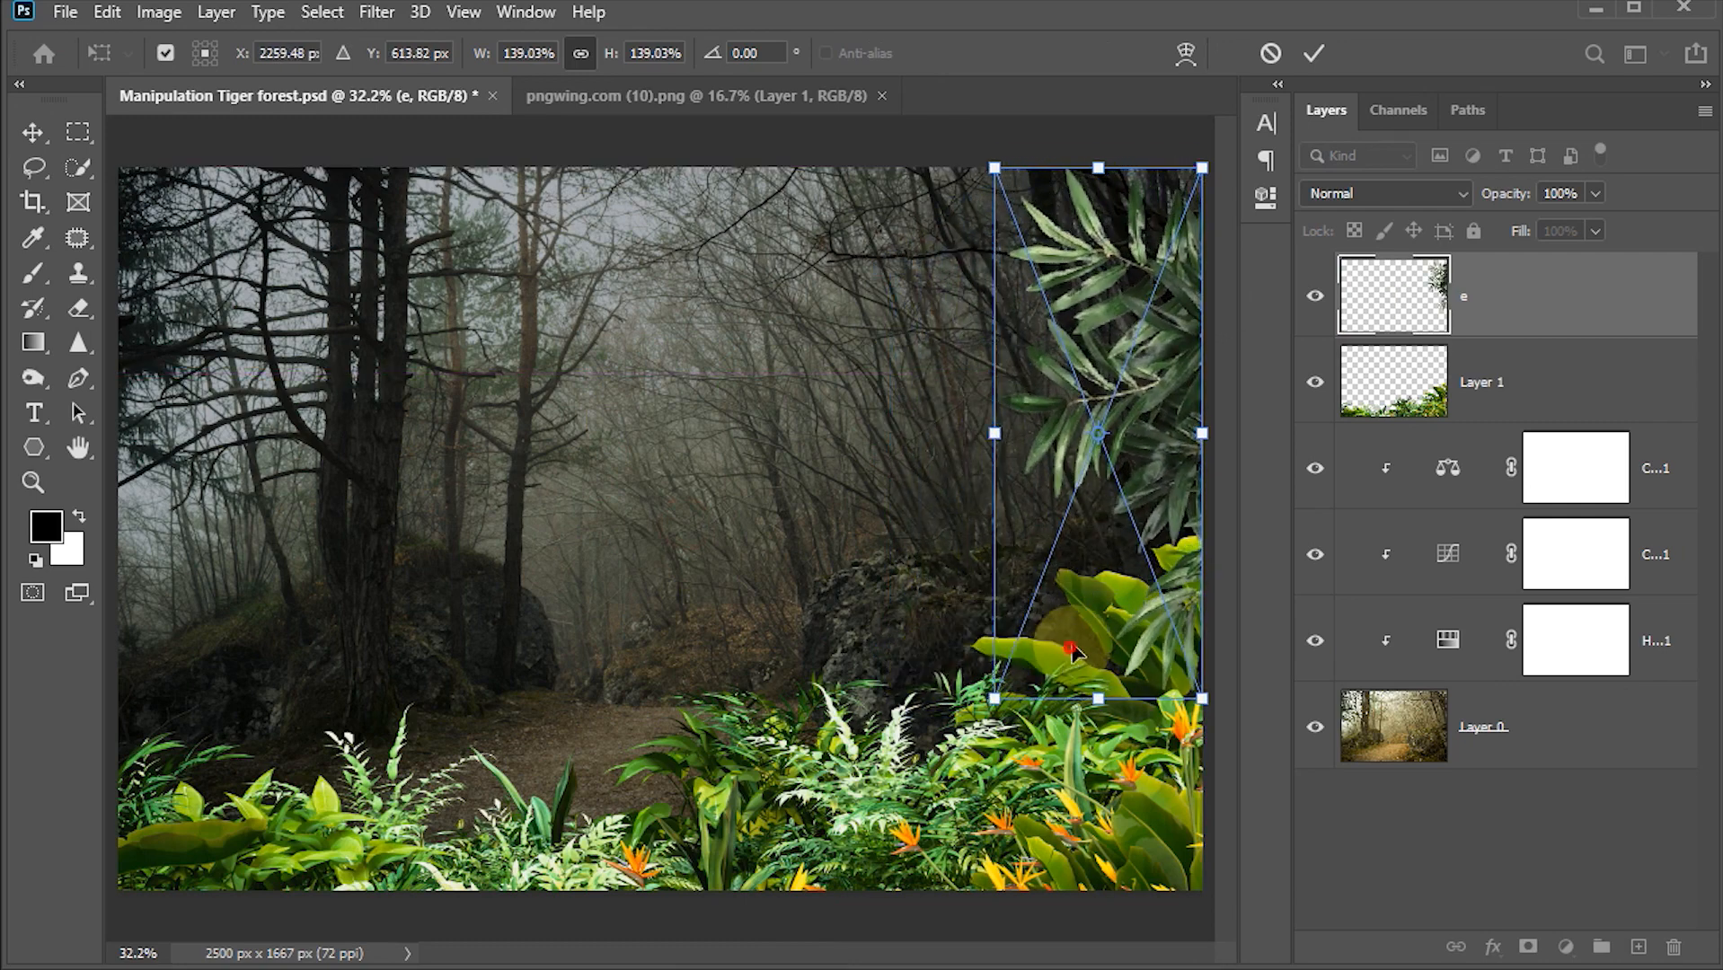
mouse_move(1065, 654)
left_mouse_down()
mouse_move(1078, 635)
mouse_move(1062, 620)
left_mouse_up()
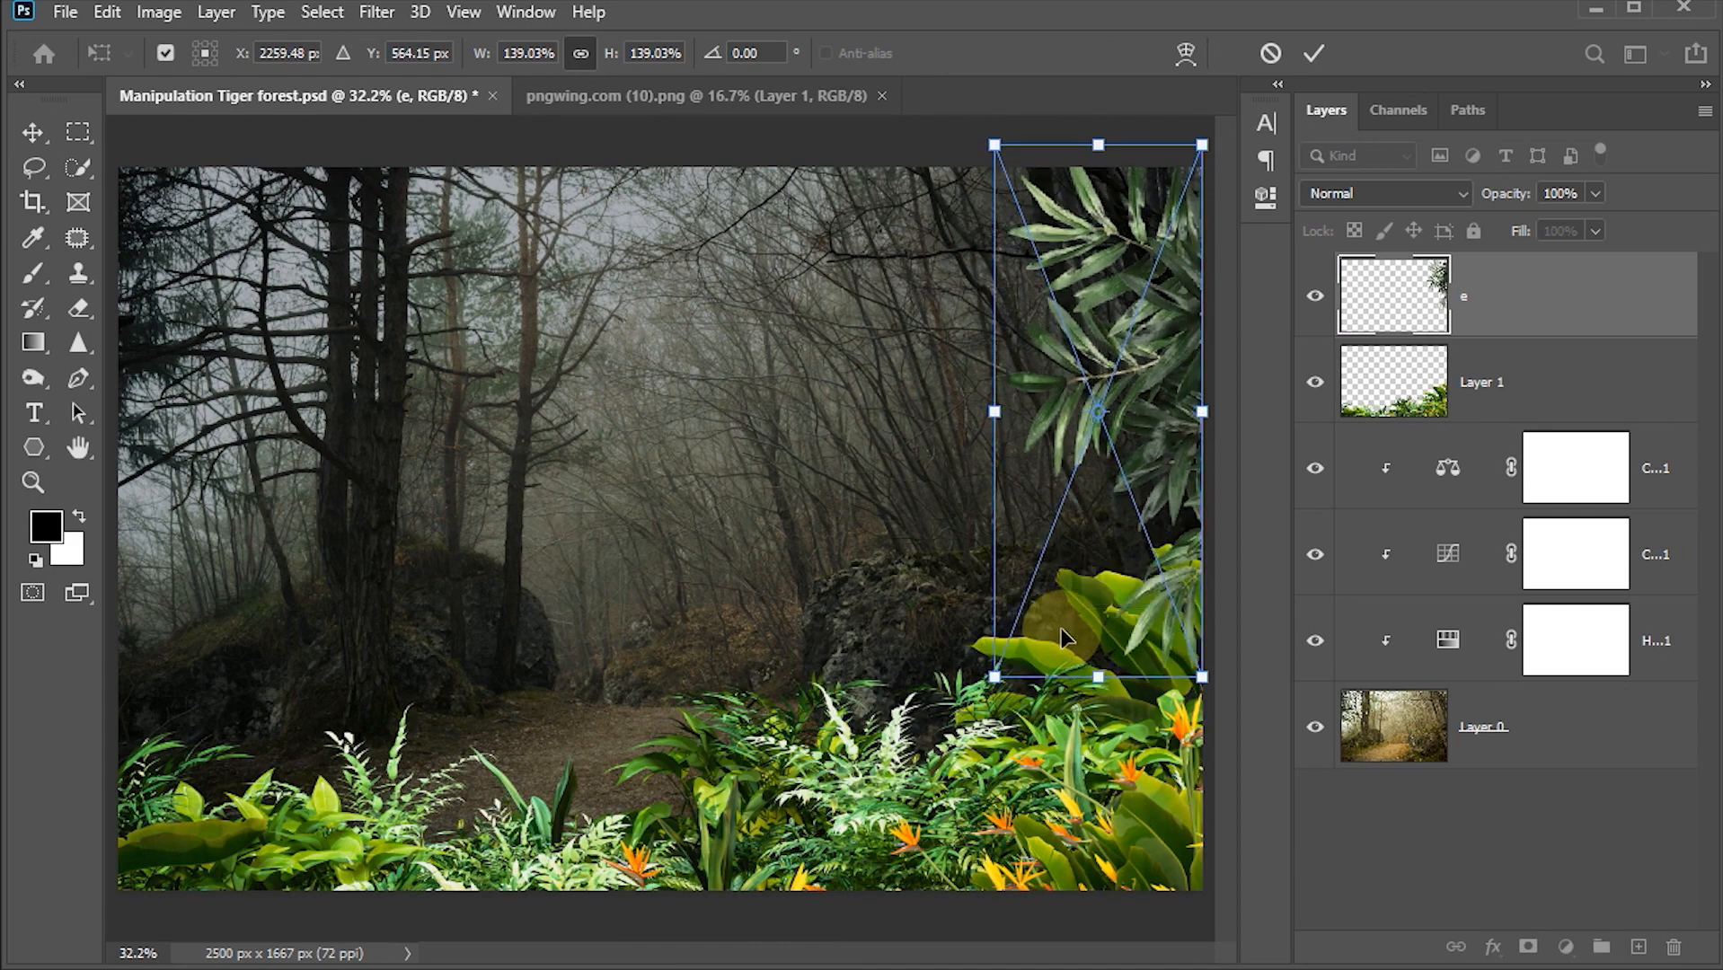
key("Return")
left_click_drag(1374, 317, 1378, 416)
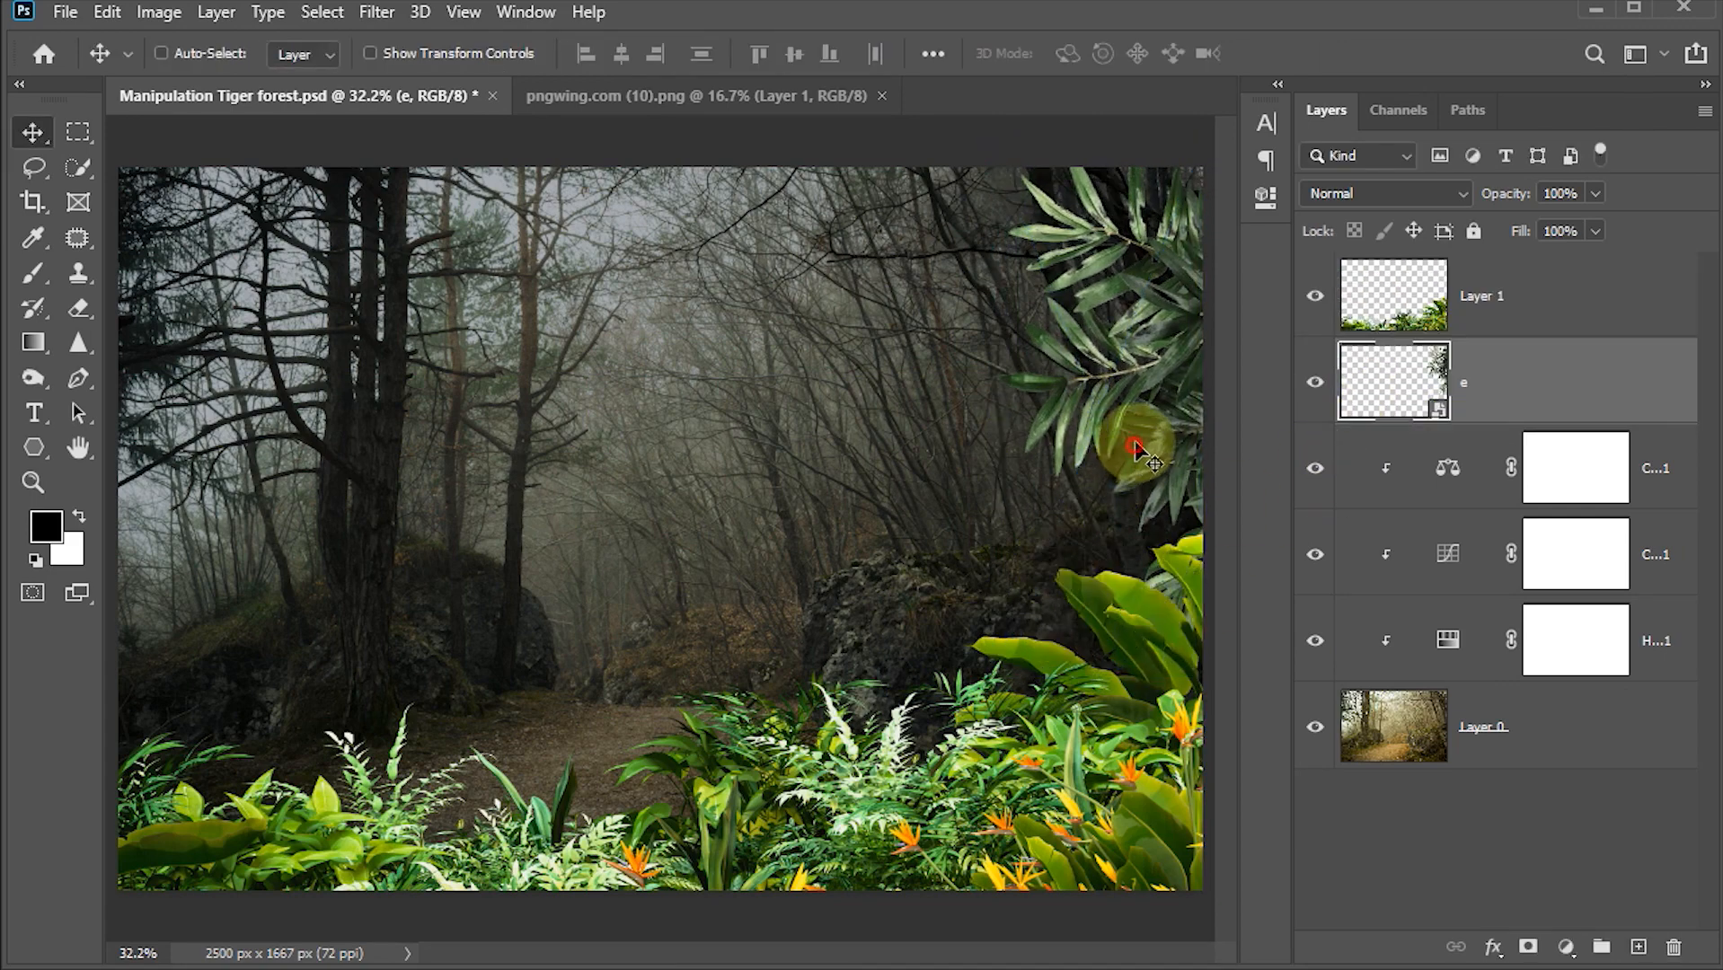
left_click_drag(1127, 439, 1137, 425)
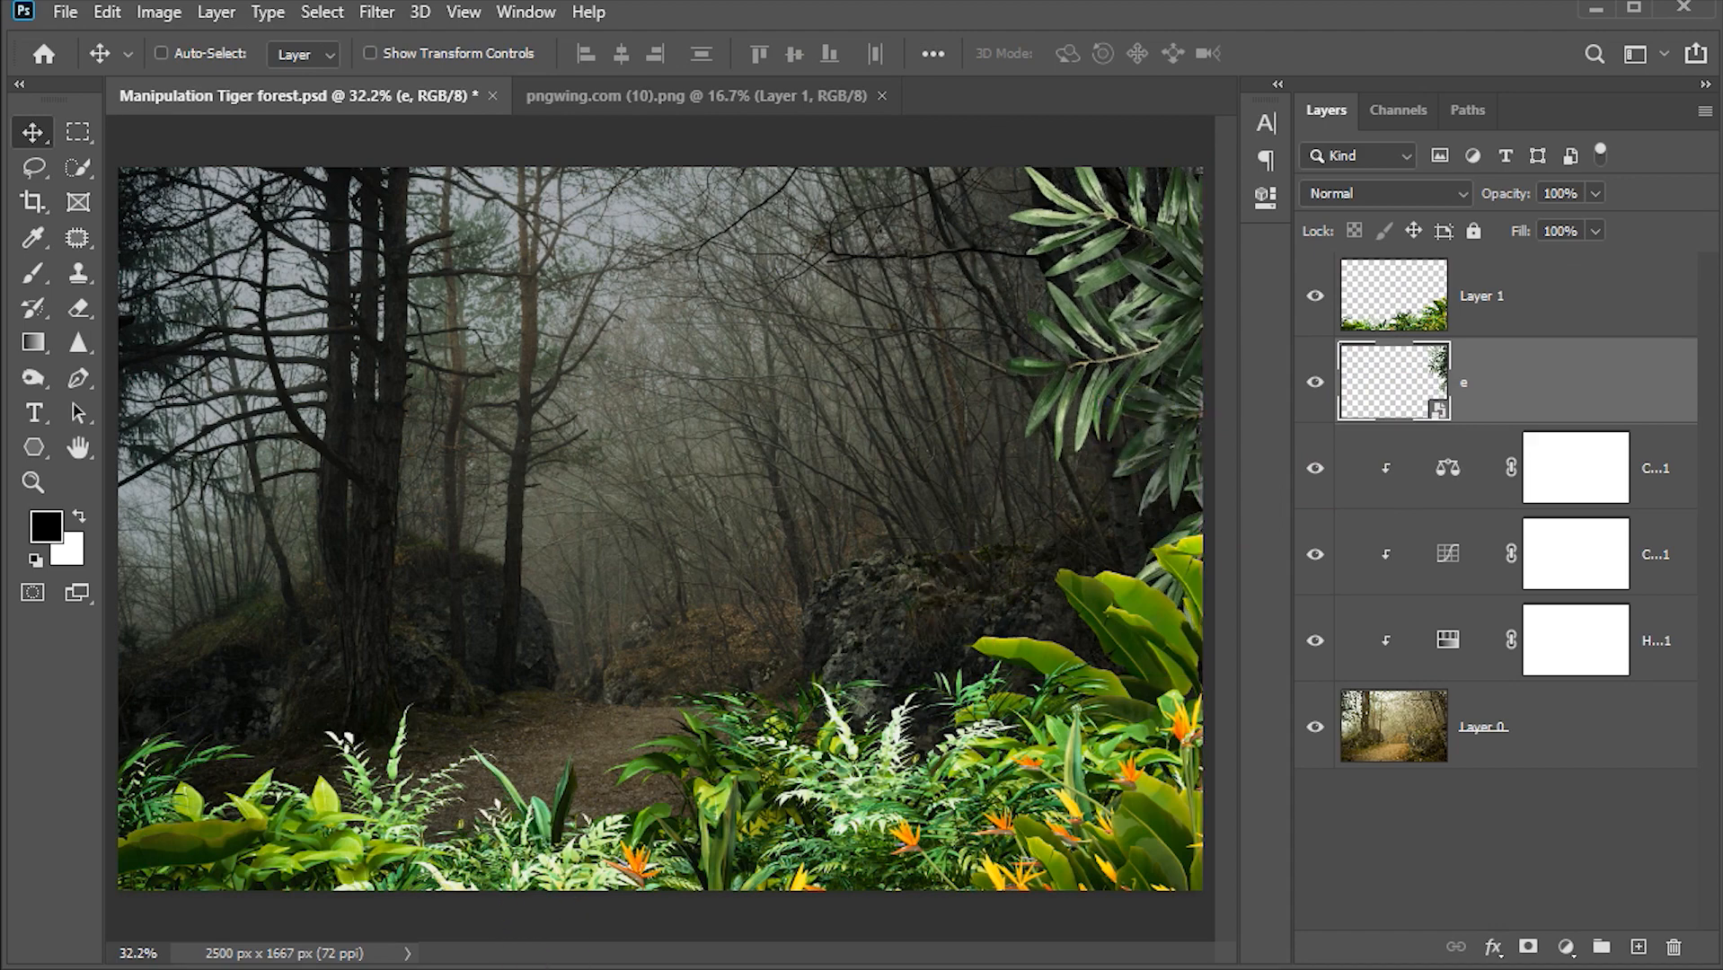
Step: Drag pngwing.com (8).png, the tree stump image, from the project folder into the forest document
mouse_move(557, 966)
left_click(472, 907)
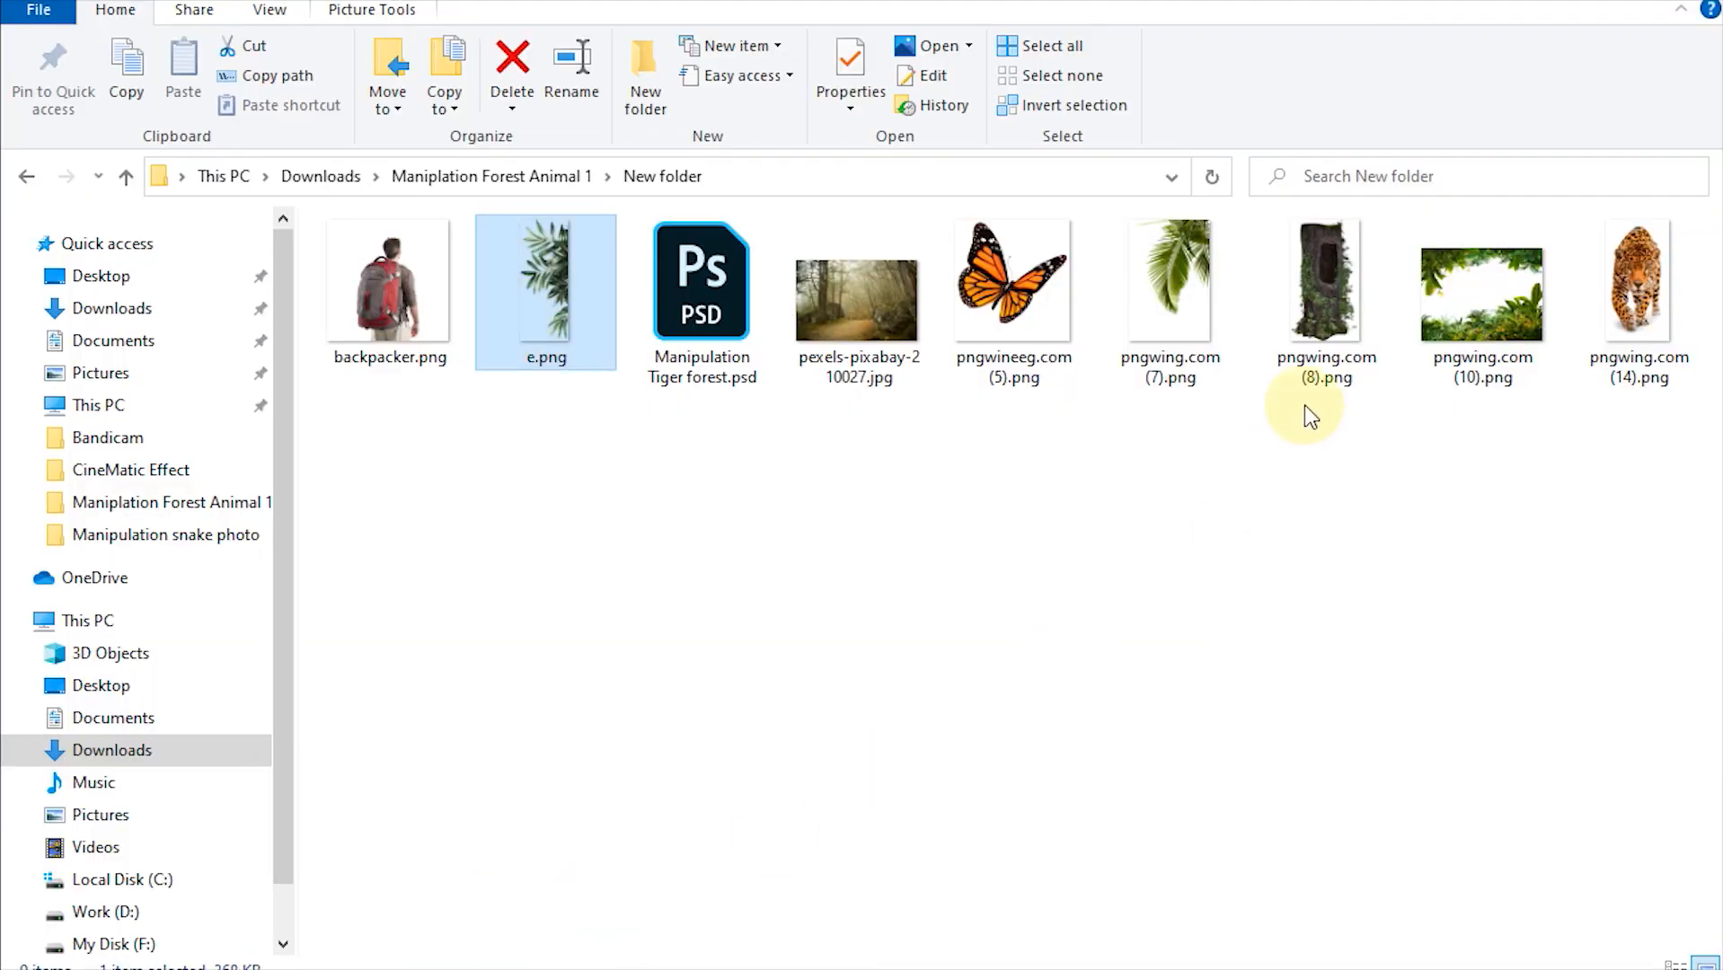
left_click(1343, 284)
left_click_drag(1343, 284, 424, 604)
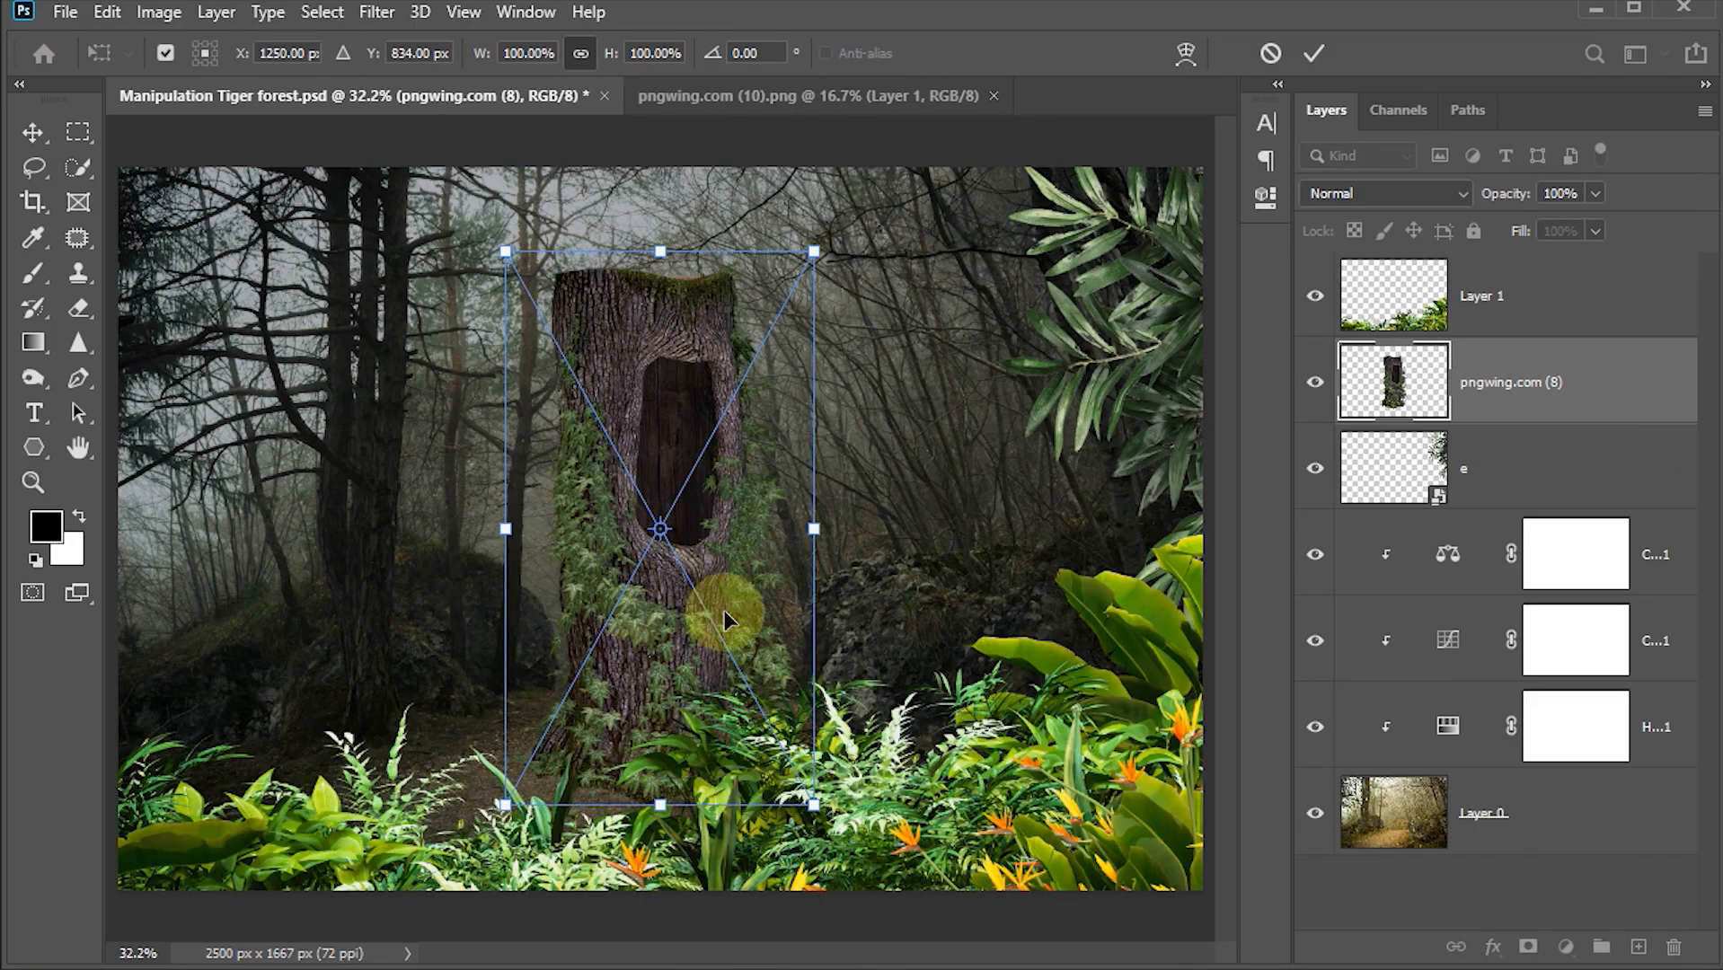
Step: Scale the tree stump to about 146% and position it along the left edge of the scene, then commit
left_click_drag(816, 252, 1062, 69)
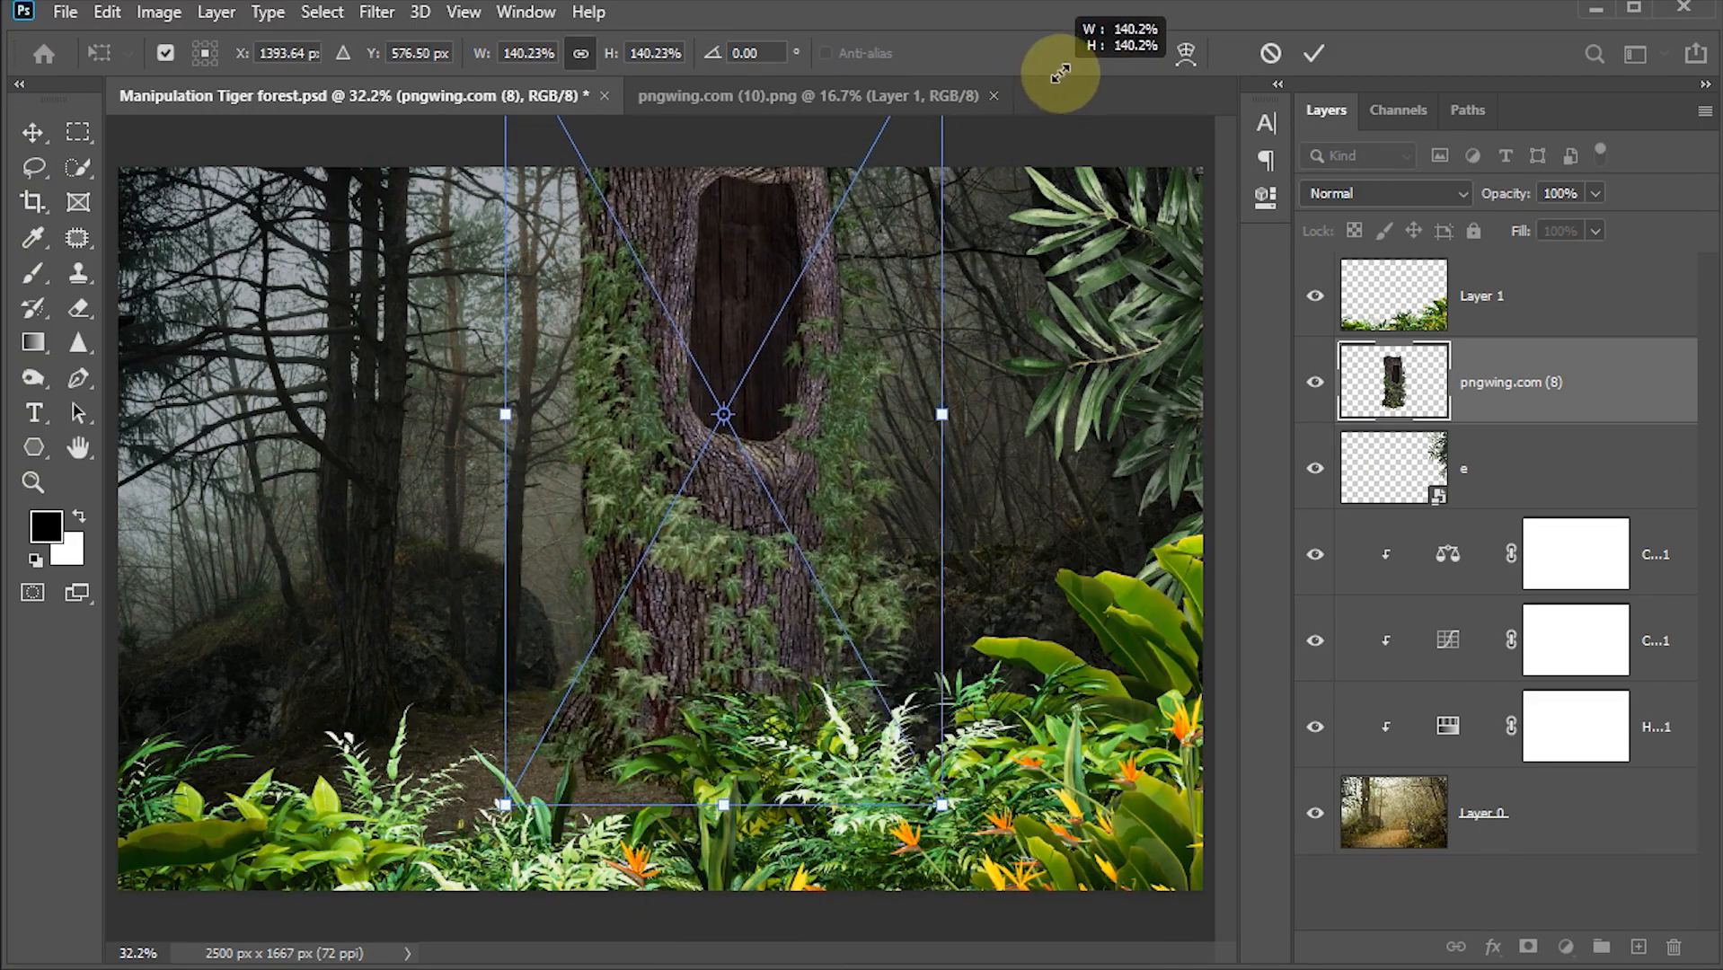
left_click_drag(847, 366, 274, 508)
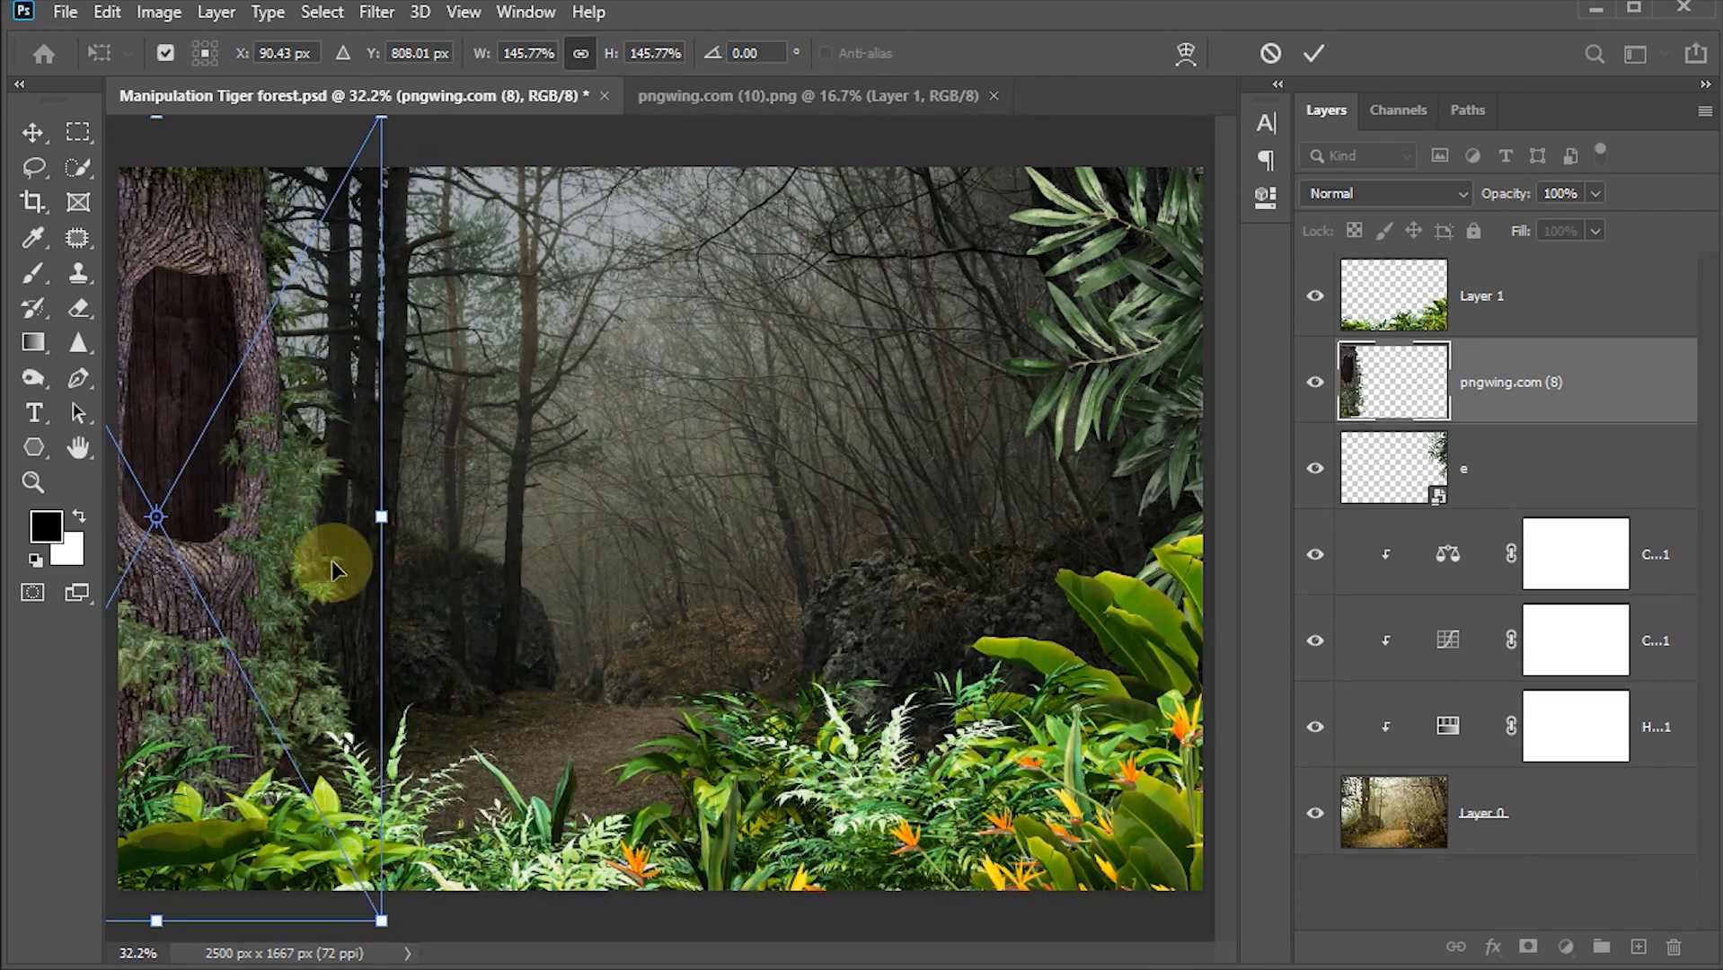
left_click_drag(346, 323, 349, 315)
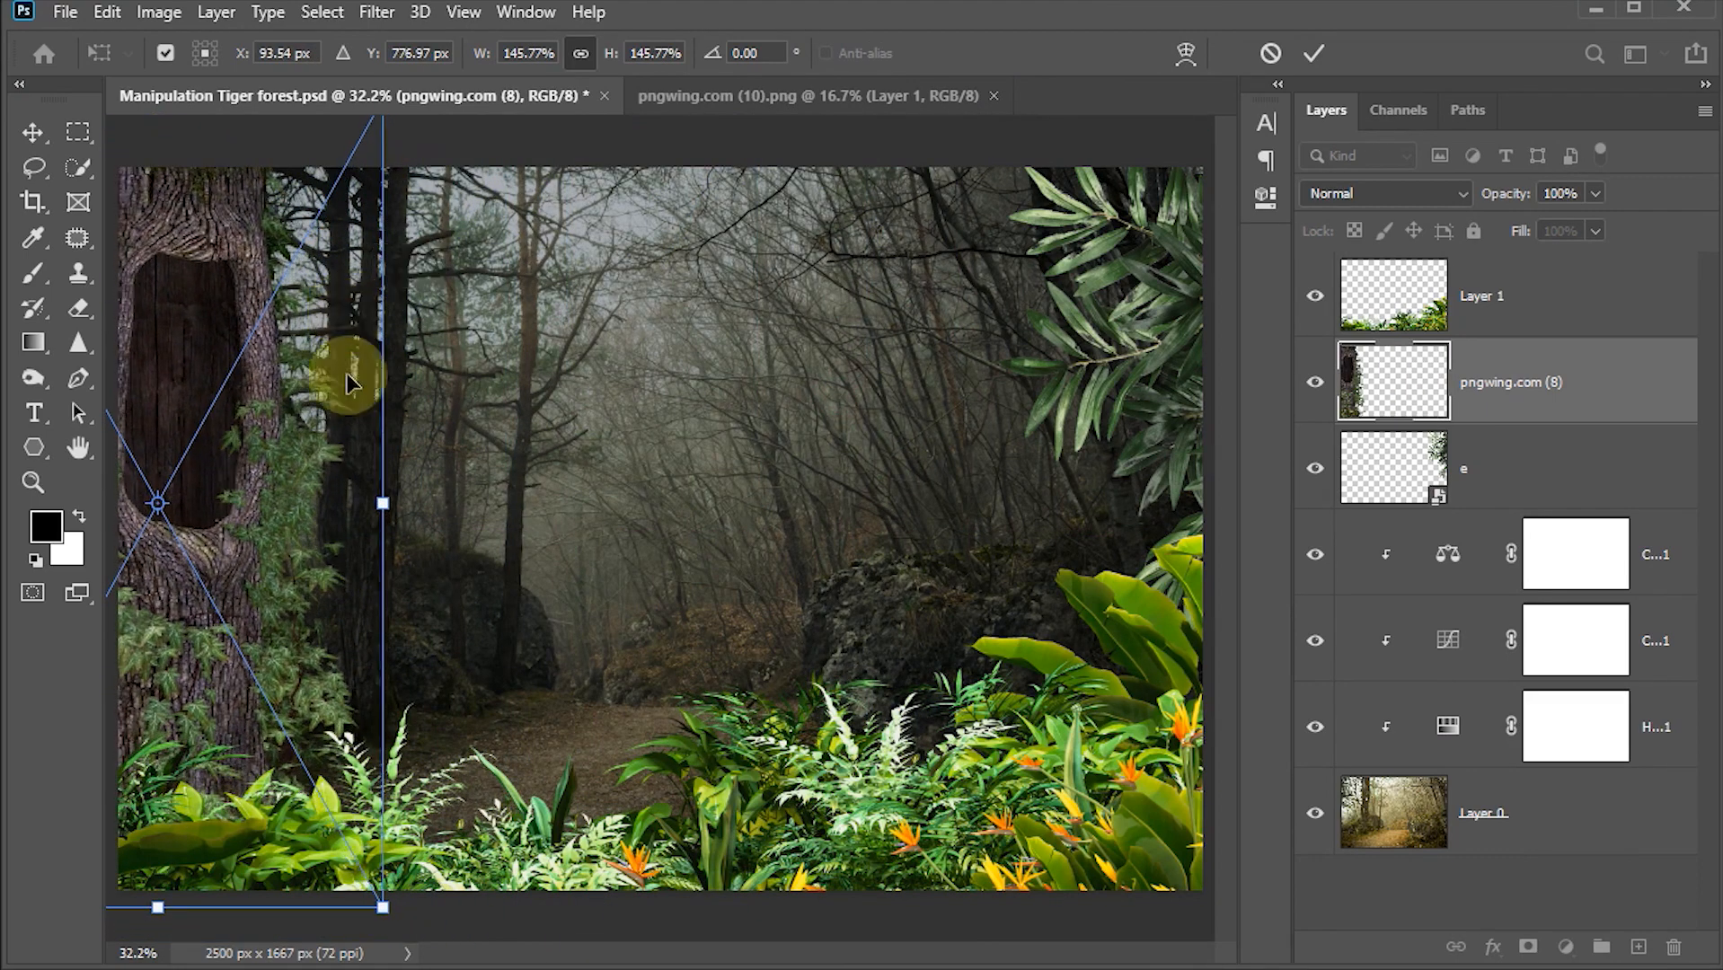
left_click_drag(383, 907, 392, 937)
left_click_drag(339, 704, 335, 714)
left_click(1313, 53)
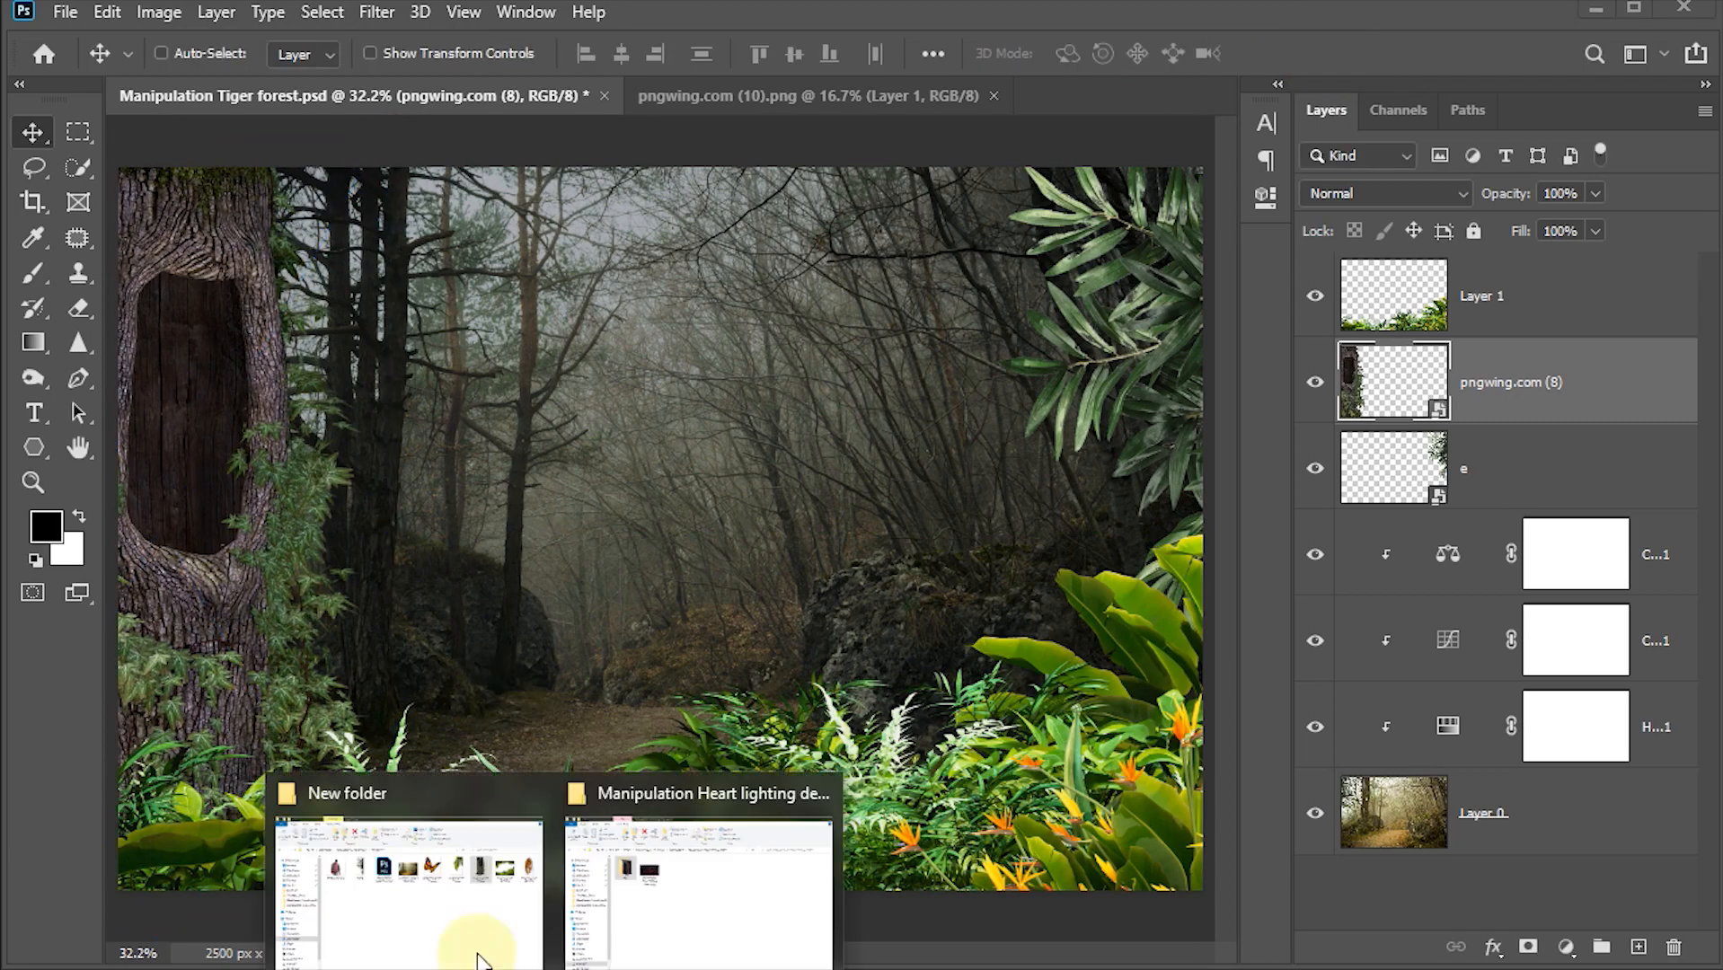
Step: Drag pngwing.com (7).png from the project folder into the document and flip it horizontally
left_click(479, 961)
left_click(1170, 283)
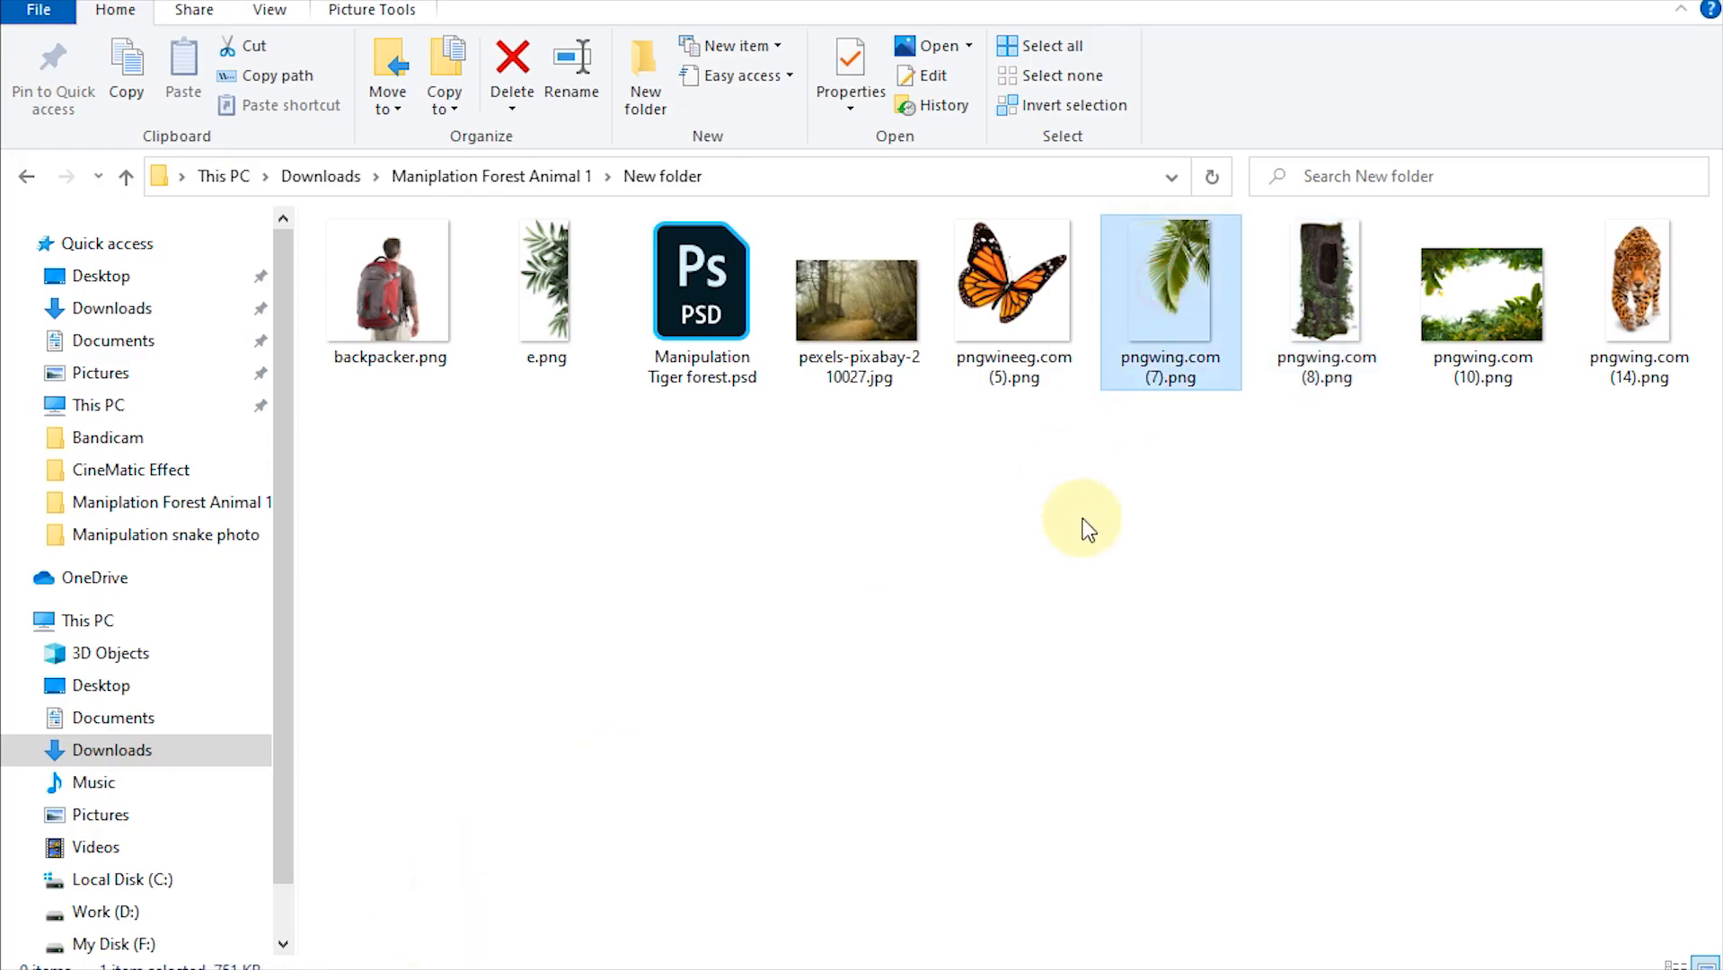
left_click_drag(1151, 350, 635, 532)
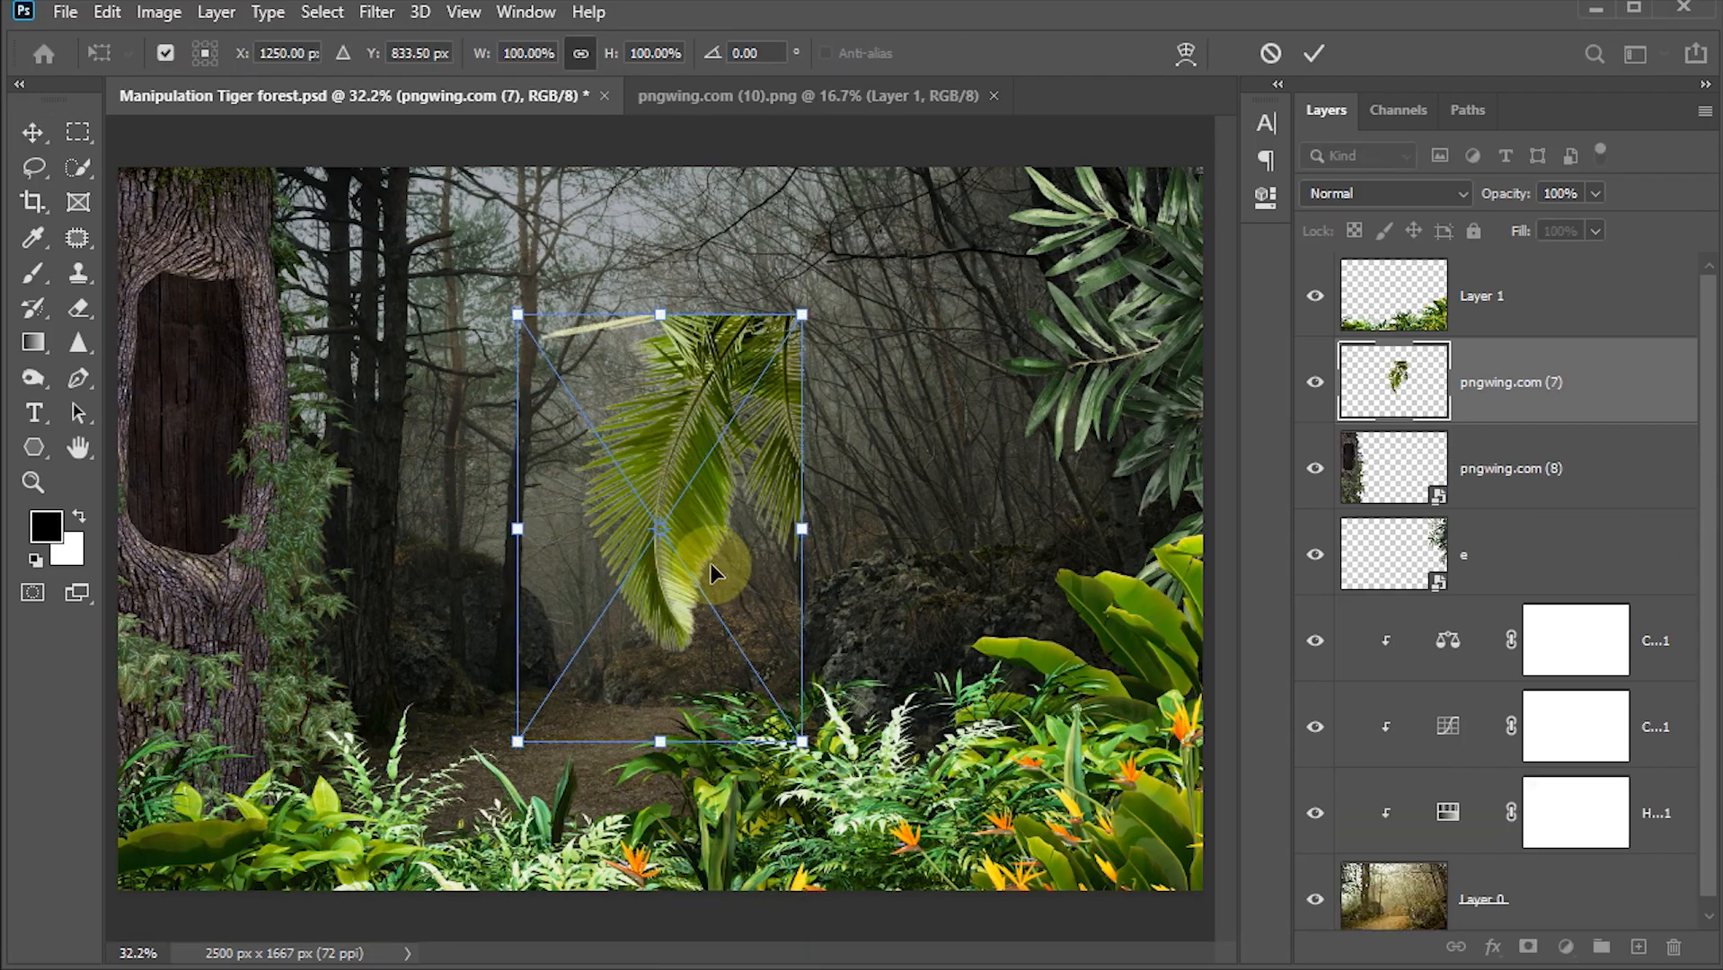
right_click(675, 540)
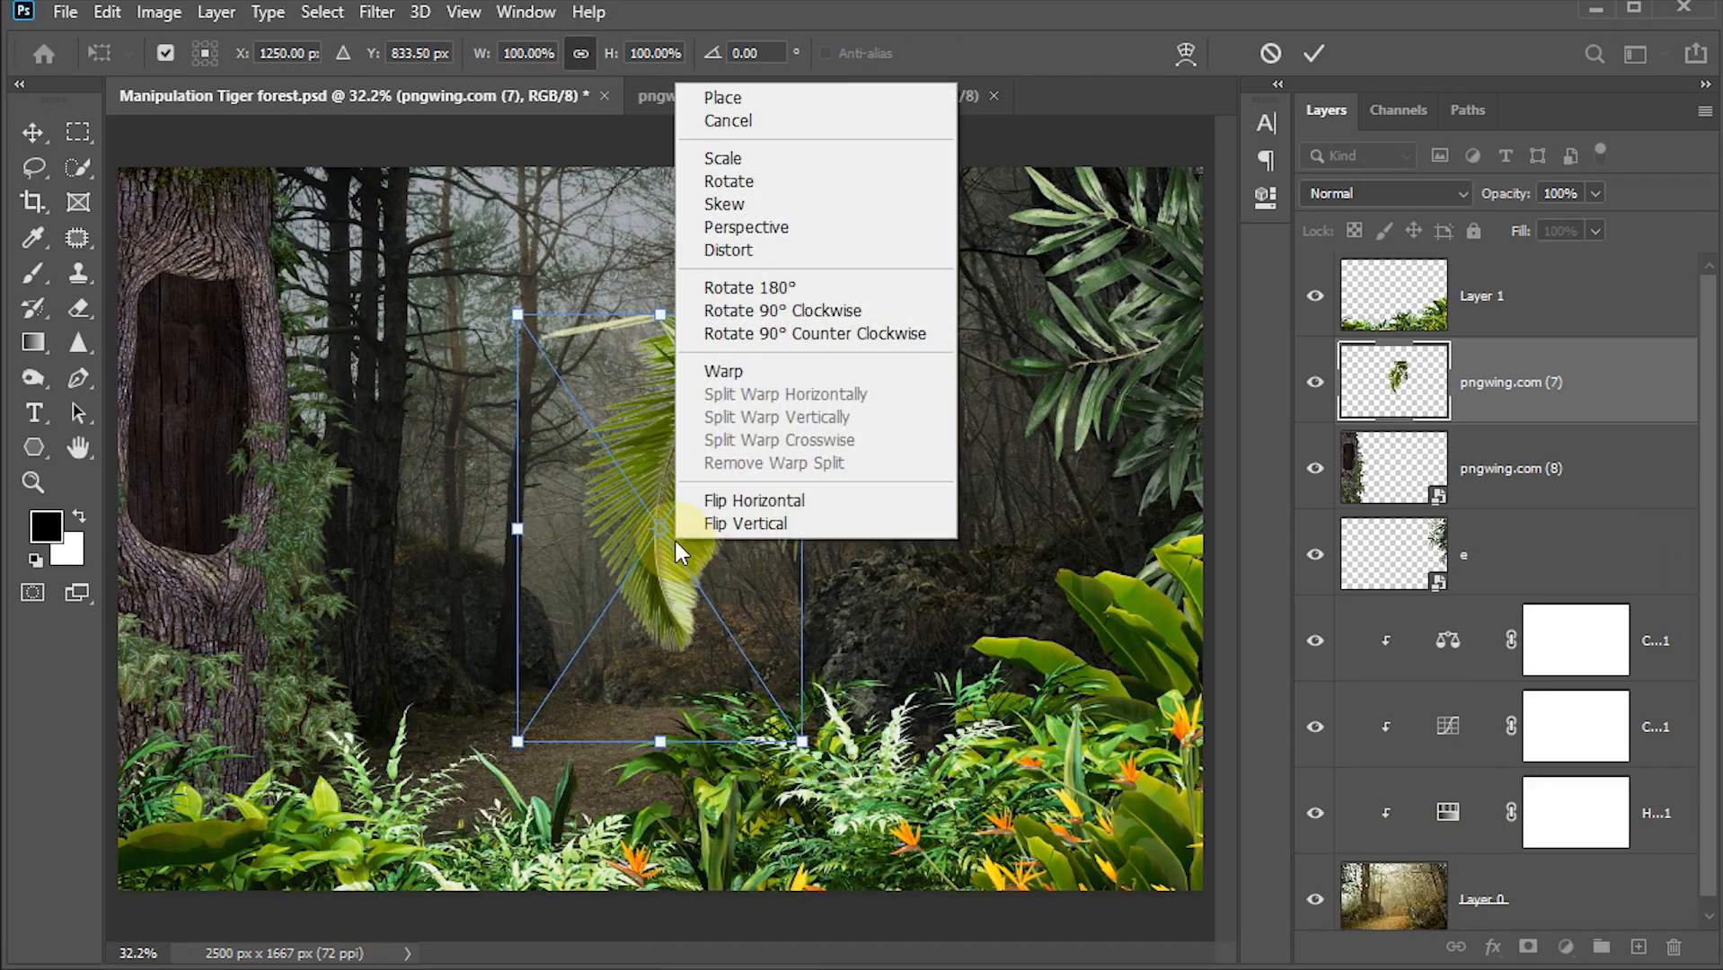
left_click(728, 499)
Step: Scale the palm leaf to about 81% and place it in the upper left corner over the stump, then commit
left_click_drag(760, 584, 349, 409)
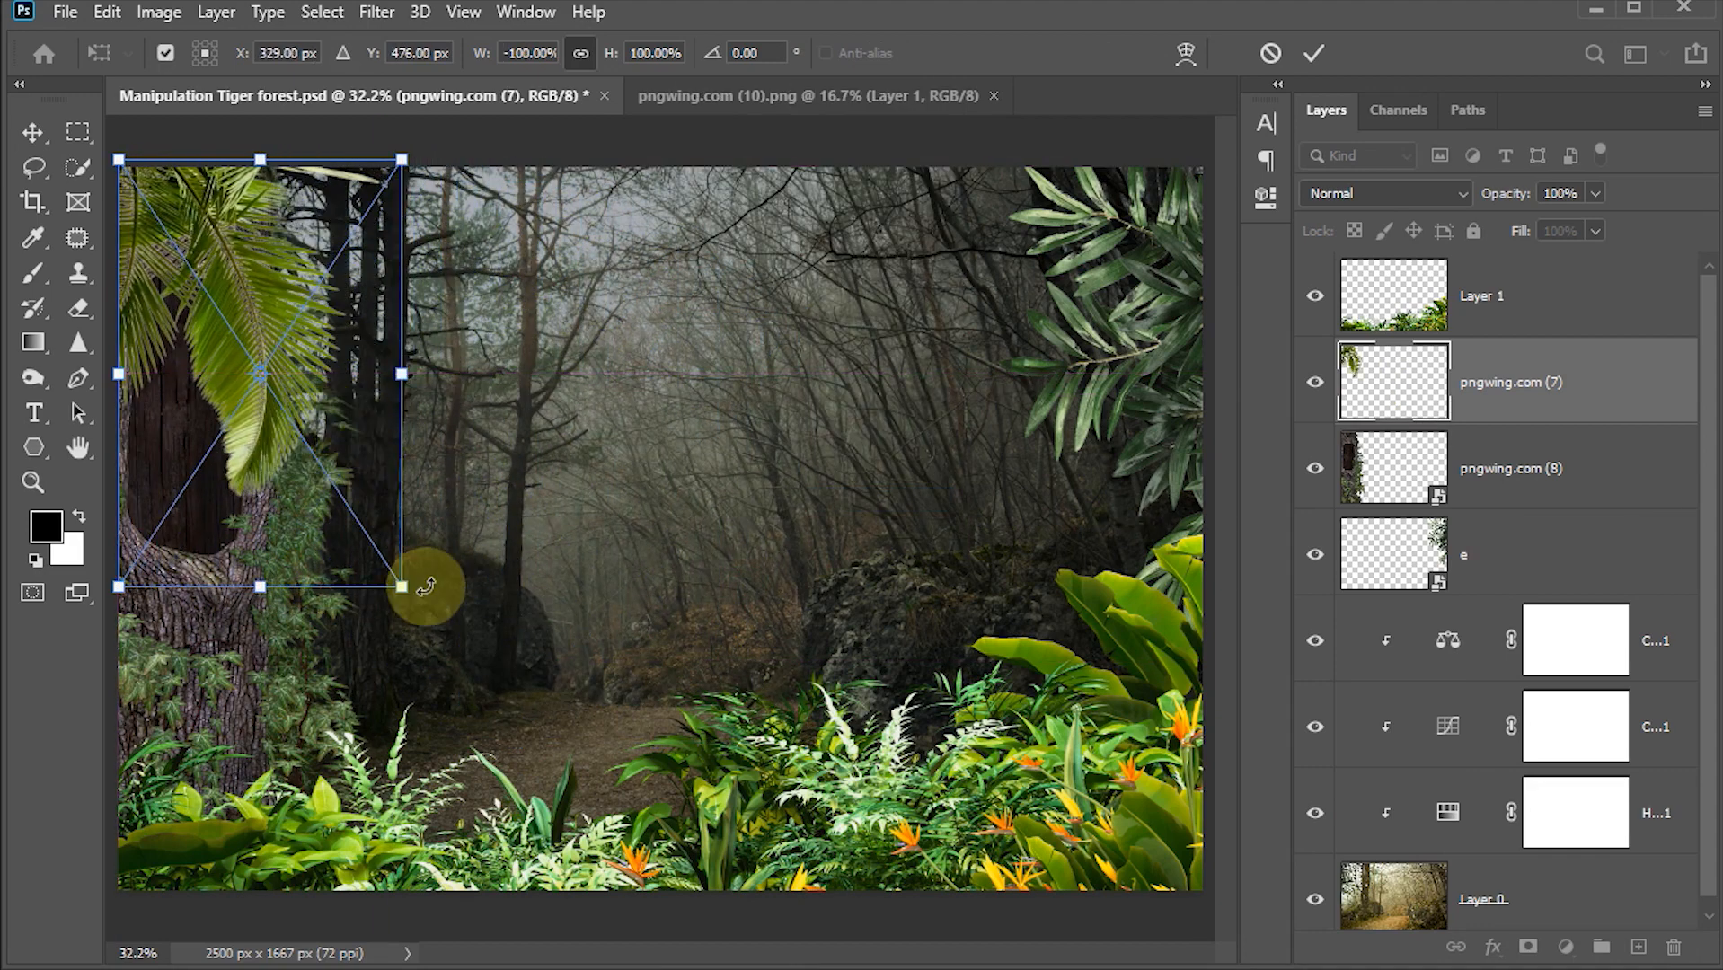
left_click_drag(402, 585, 346, 465)
left_click_drag(321, 341, 302, 297)
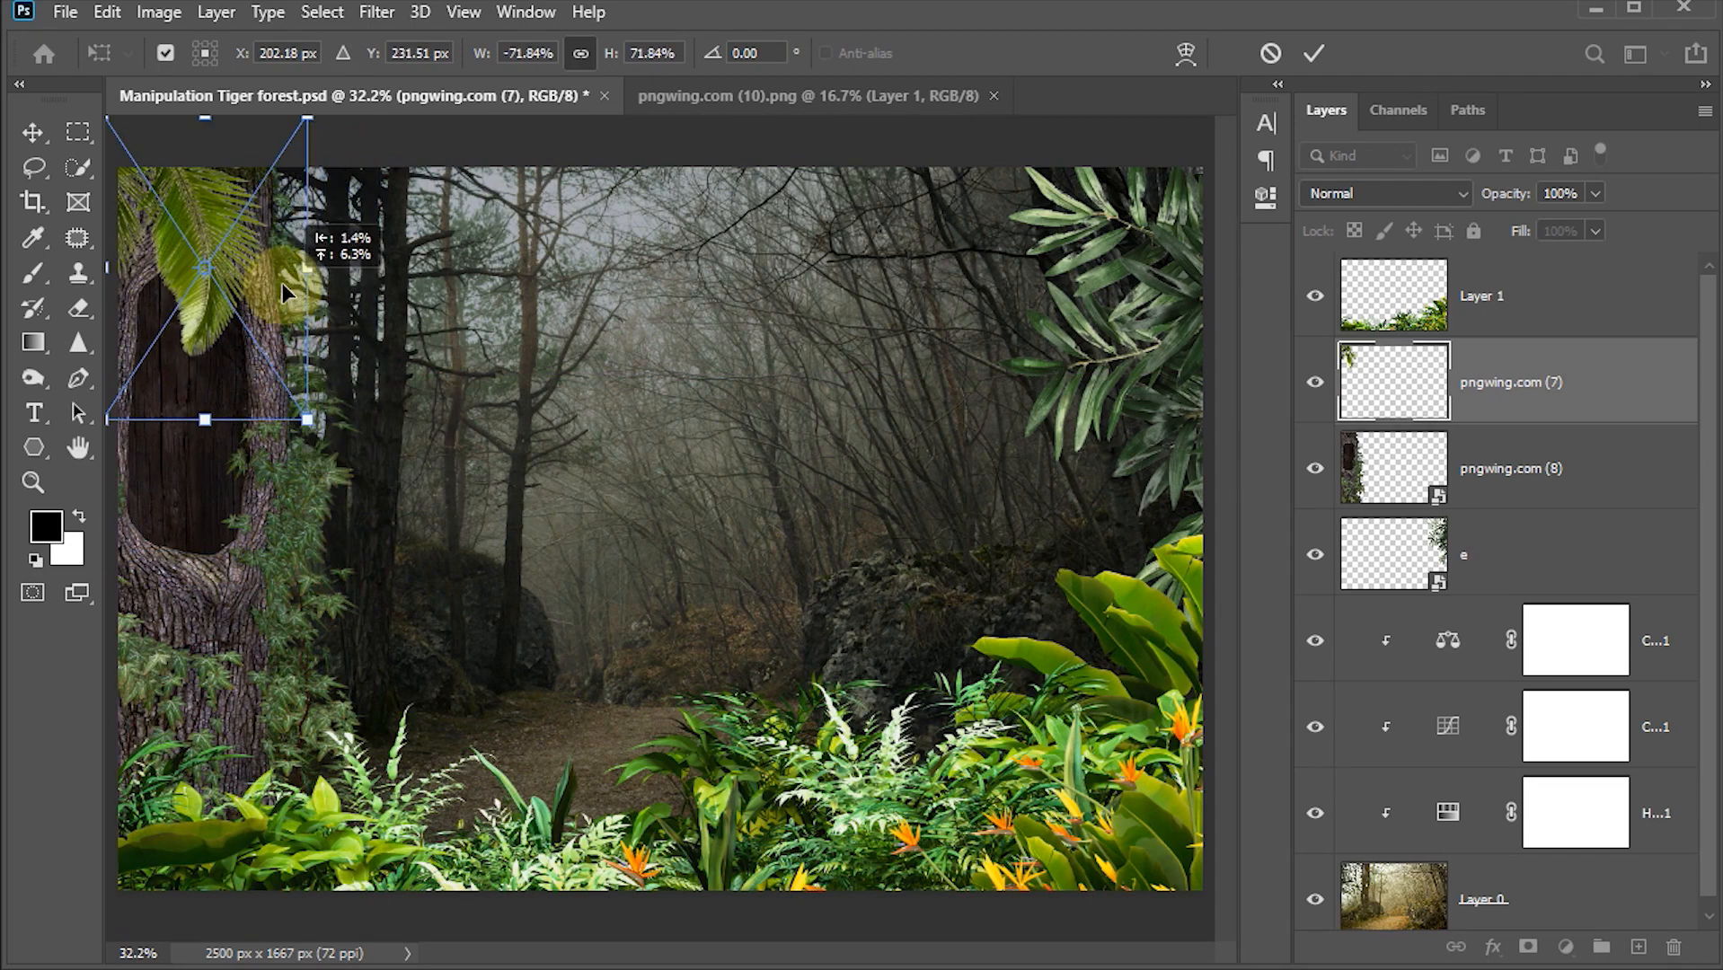
left_click_drag(308, 423, 335, 462)
left_click_drag(281, 333, 289, 335)
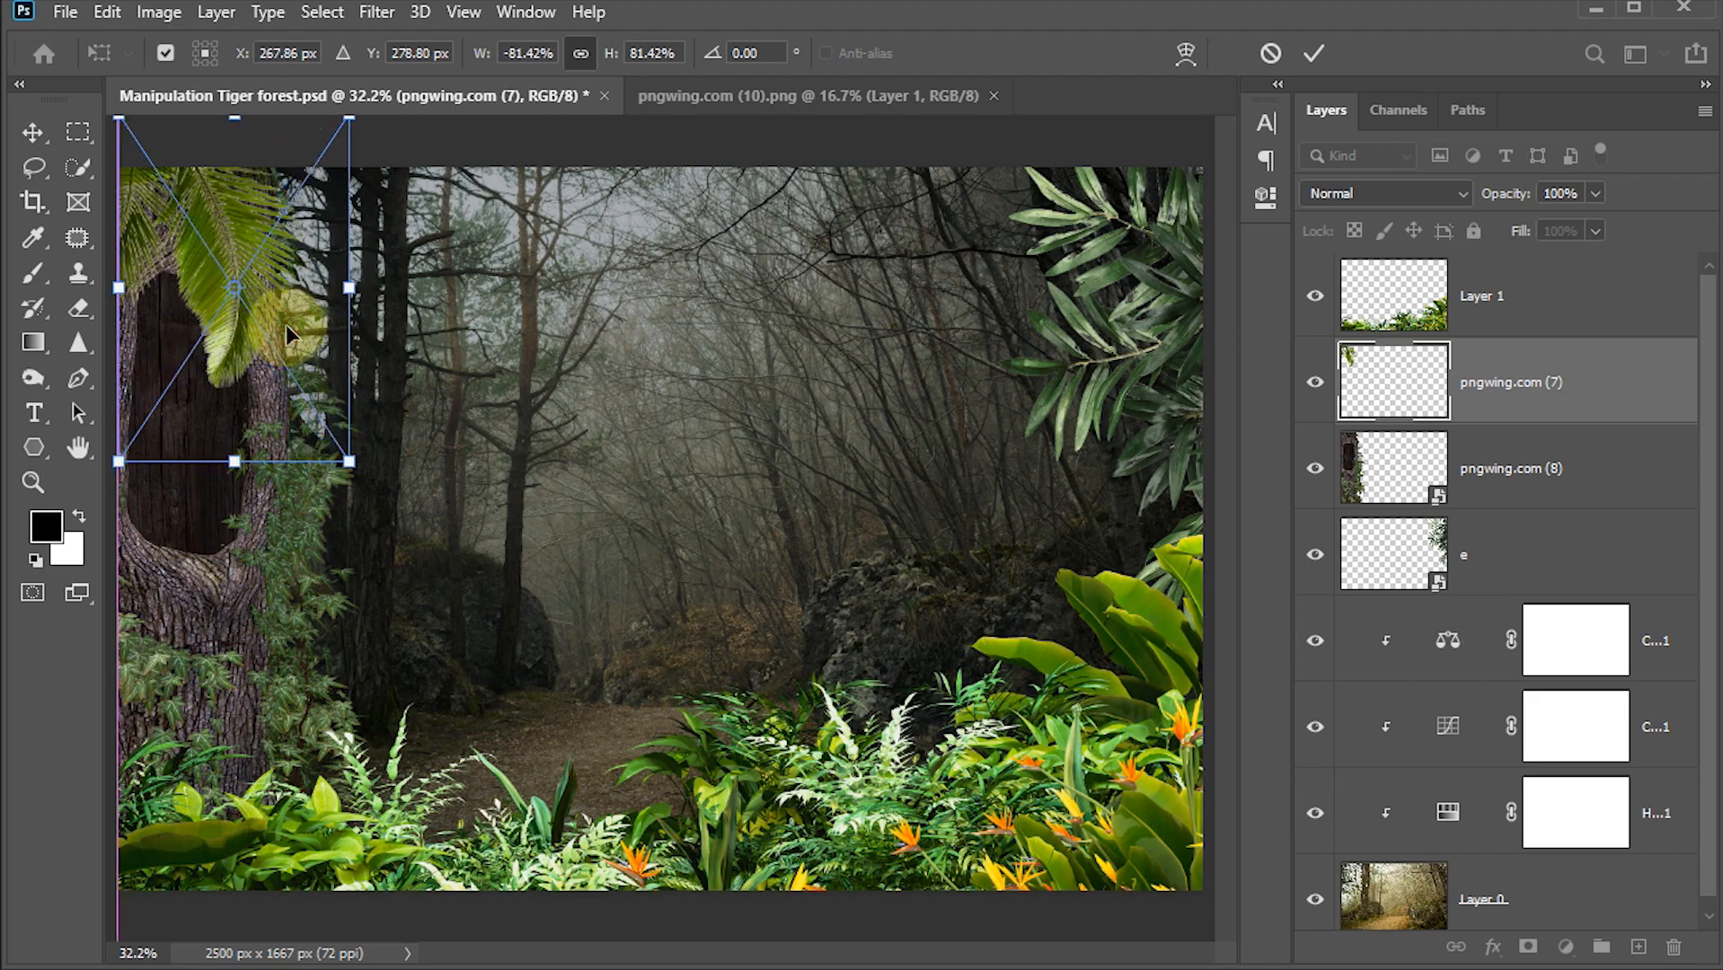
left_click(1307, 55)
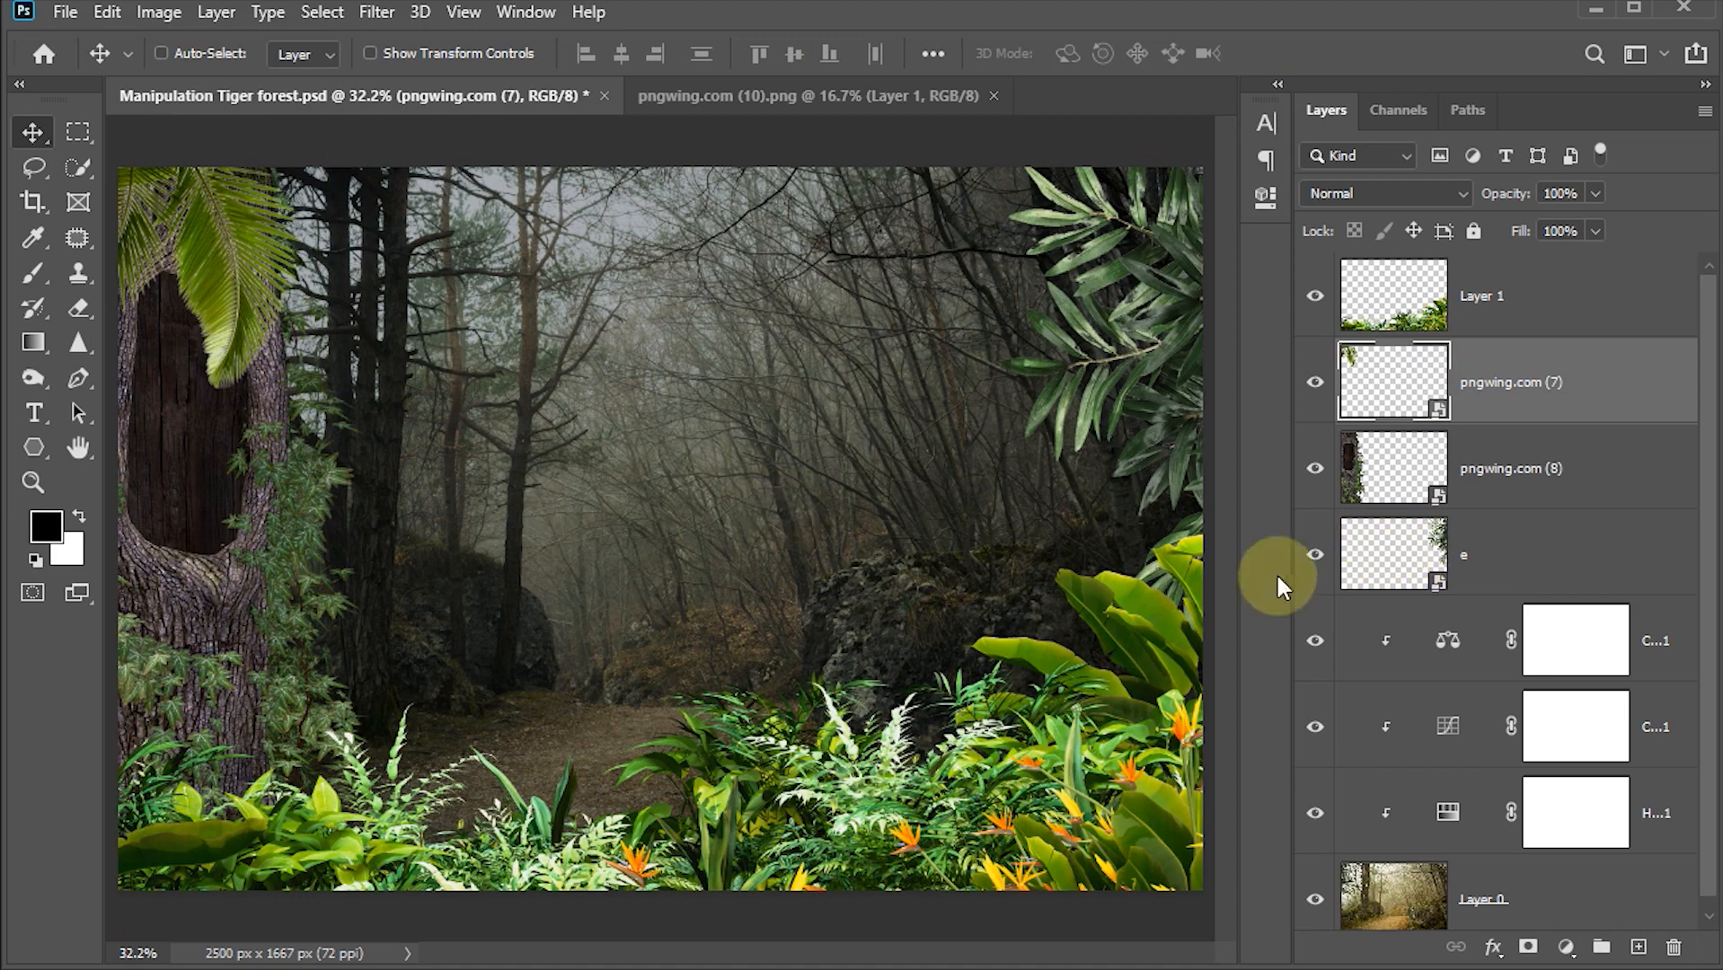
Step: Select Layer 1 through the e layer and convert them into a single smart object, checking it by toggling its visibility
left_click(1398, 313)
left_click(1395, 557, "shift")
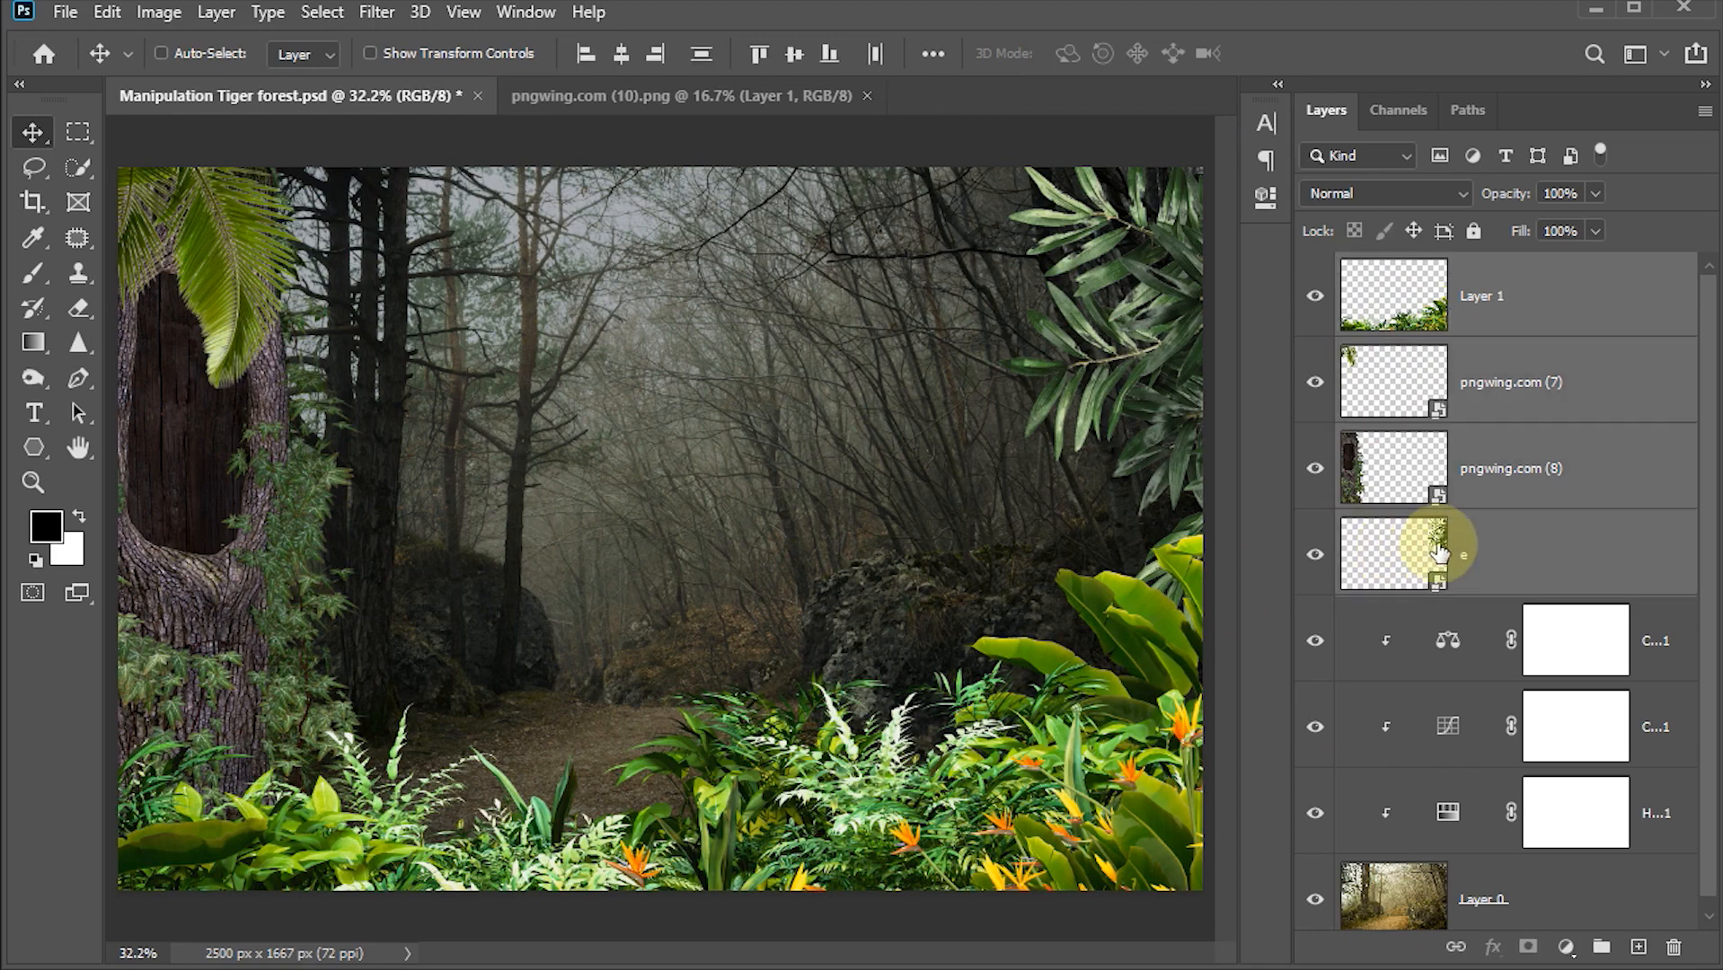
right_click(1558, 555)
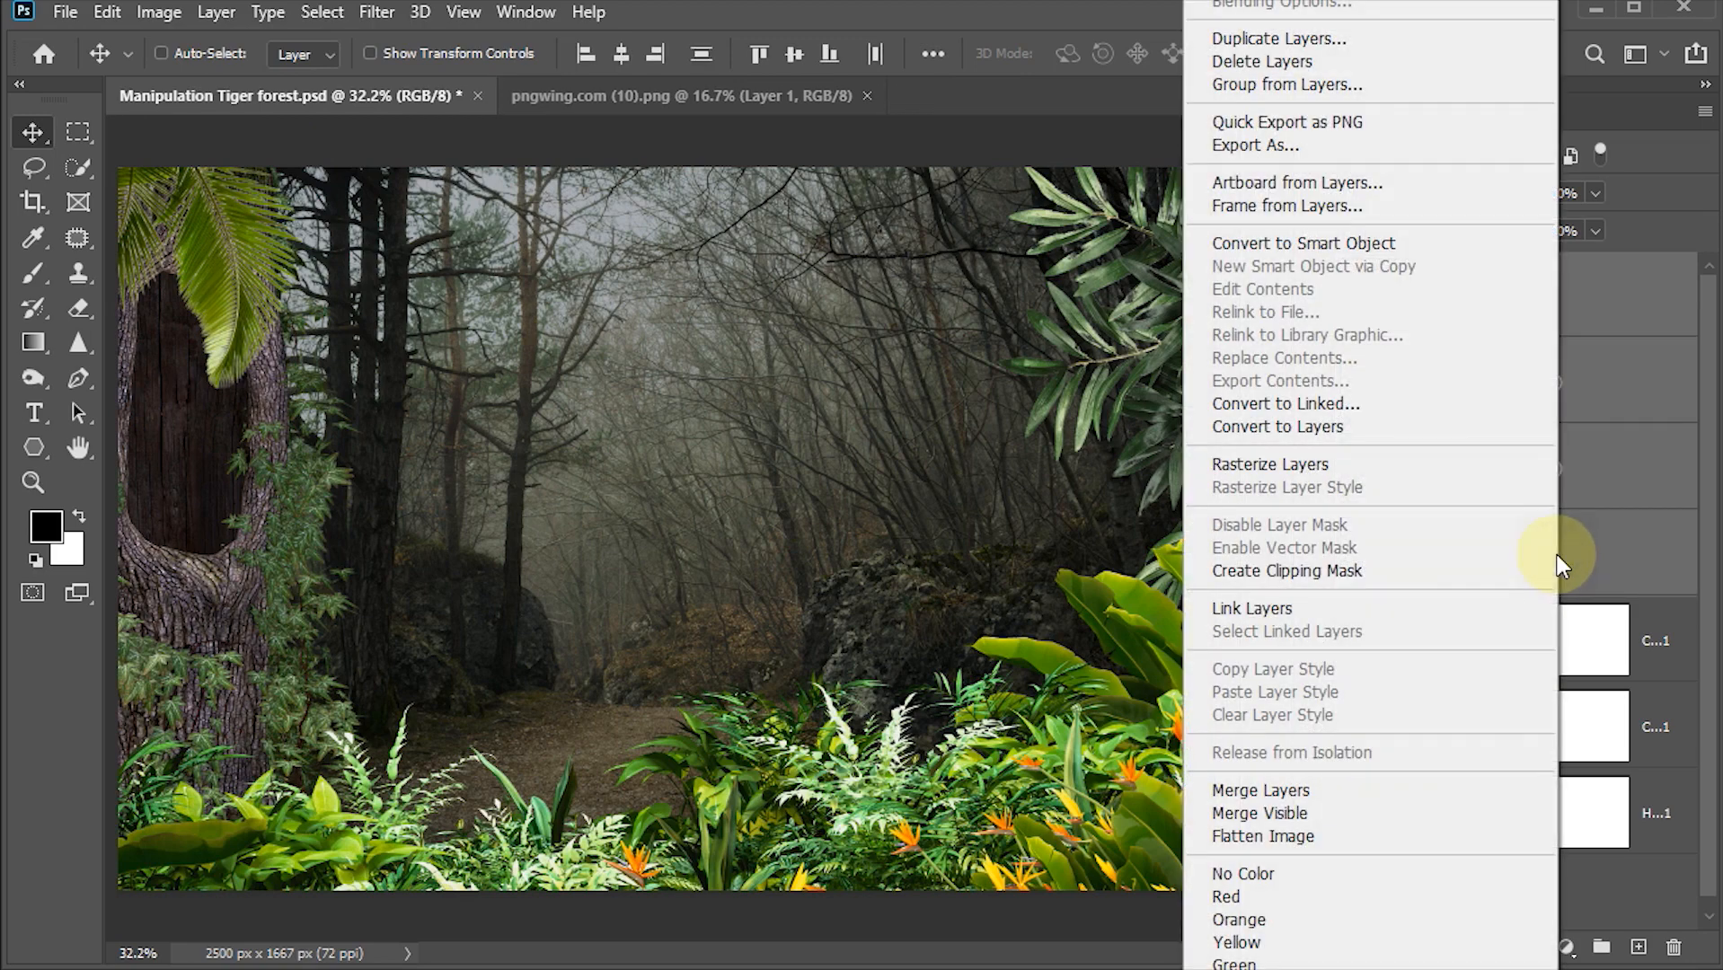
left_click(1313, 243)
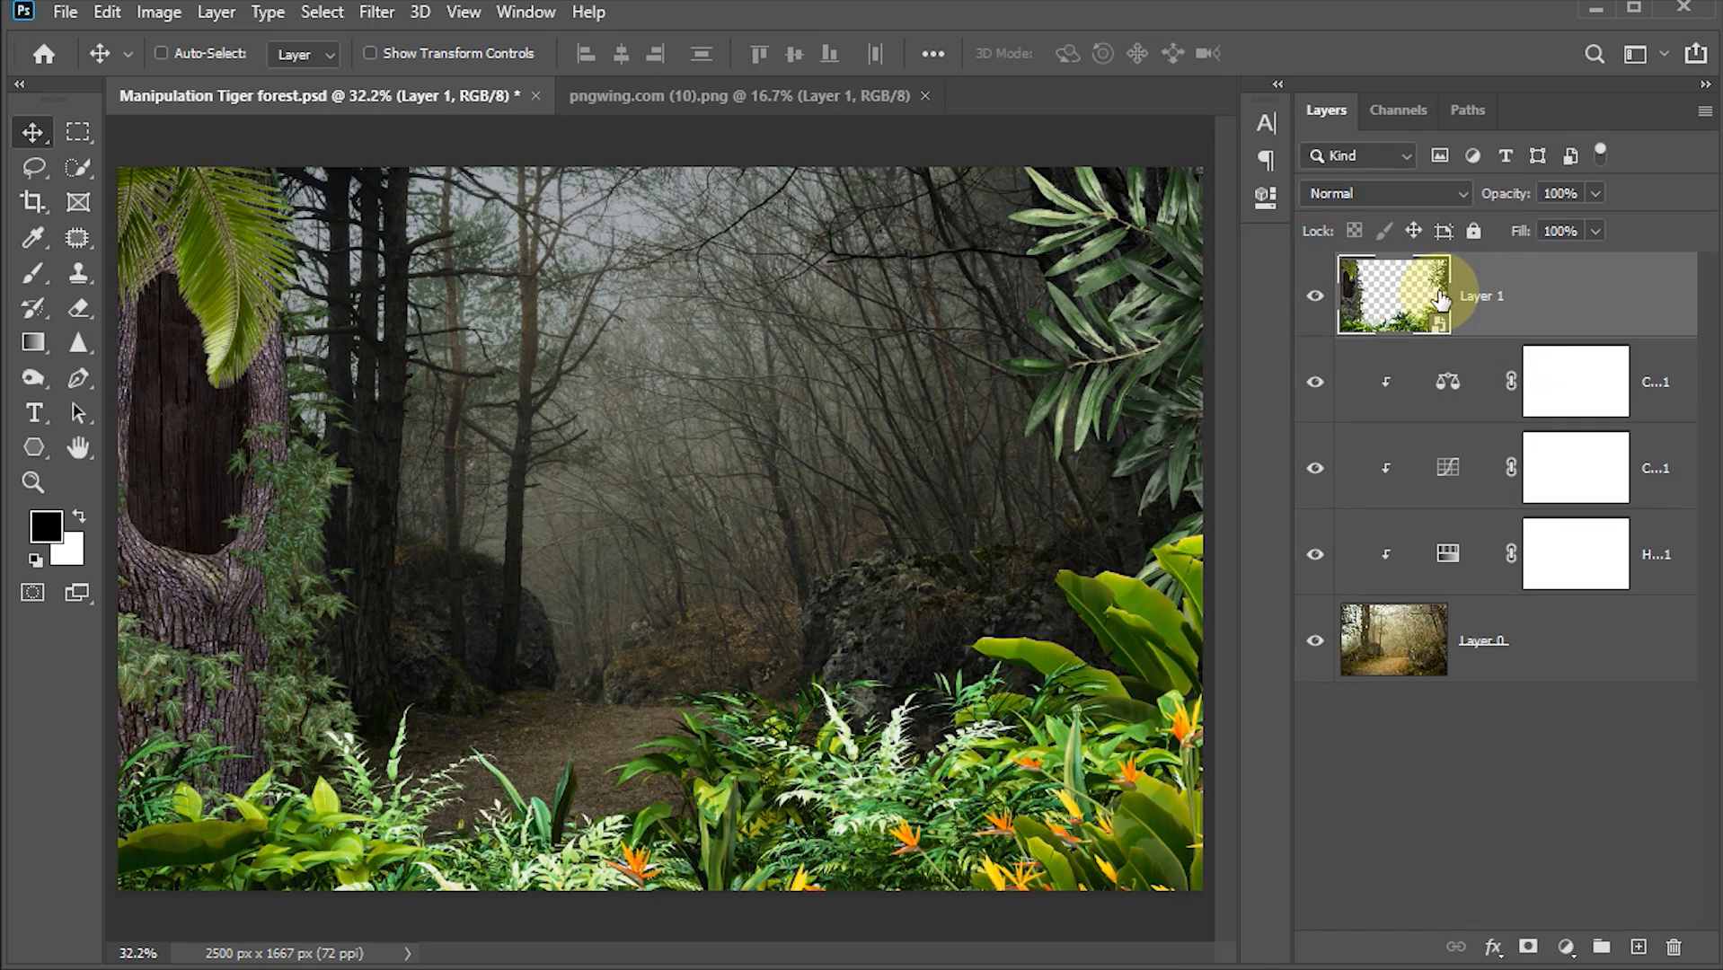
left_click(1316, 299)
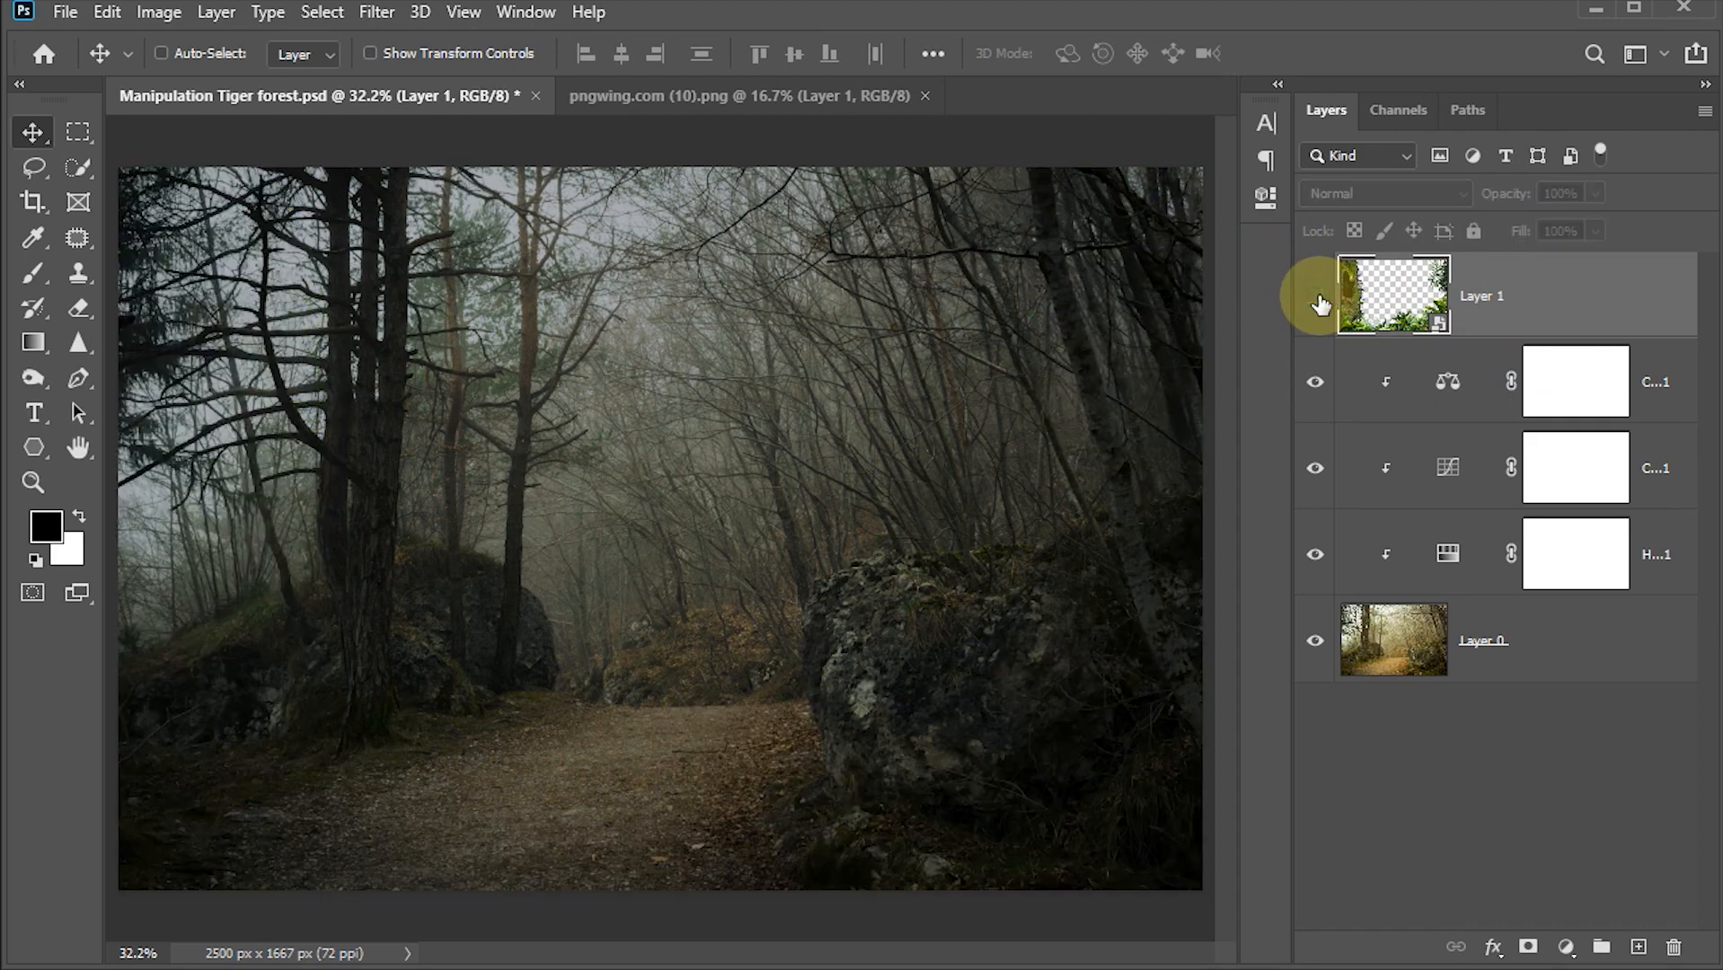
left_click(1316, 300)
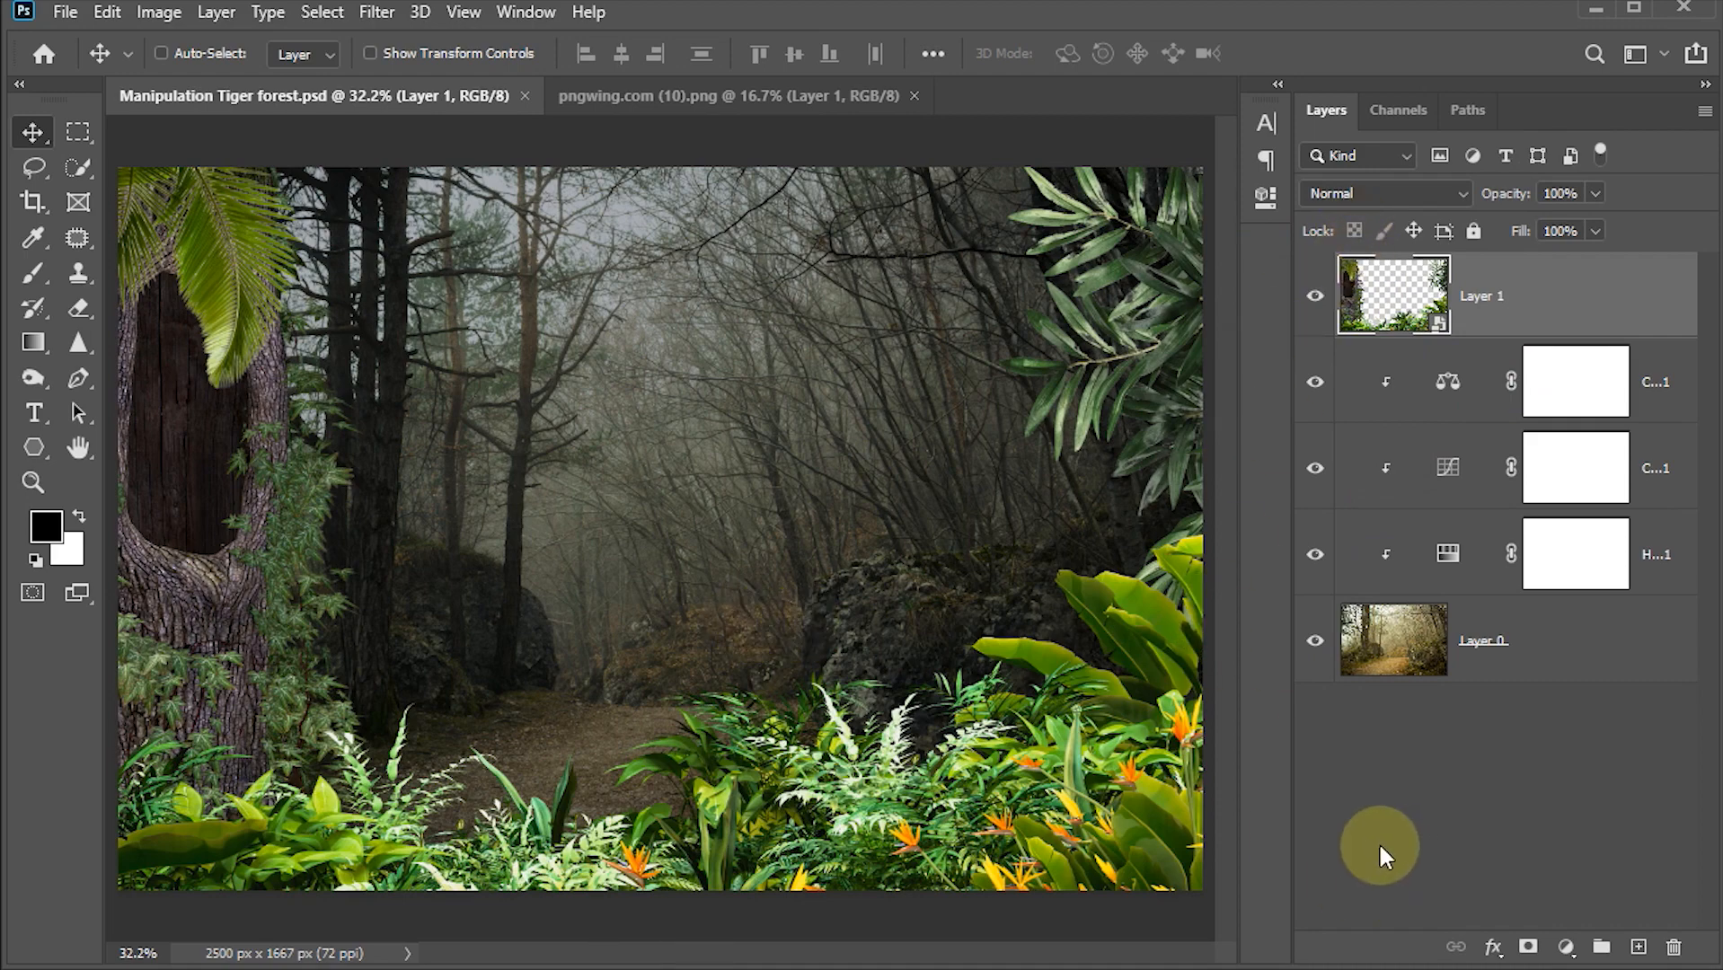
Step: Add a Hue/Saturation adjustment clipped to the smart object and set Saturation to -69
left_click(1565, 948)
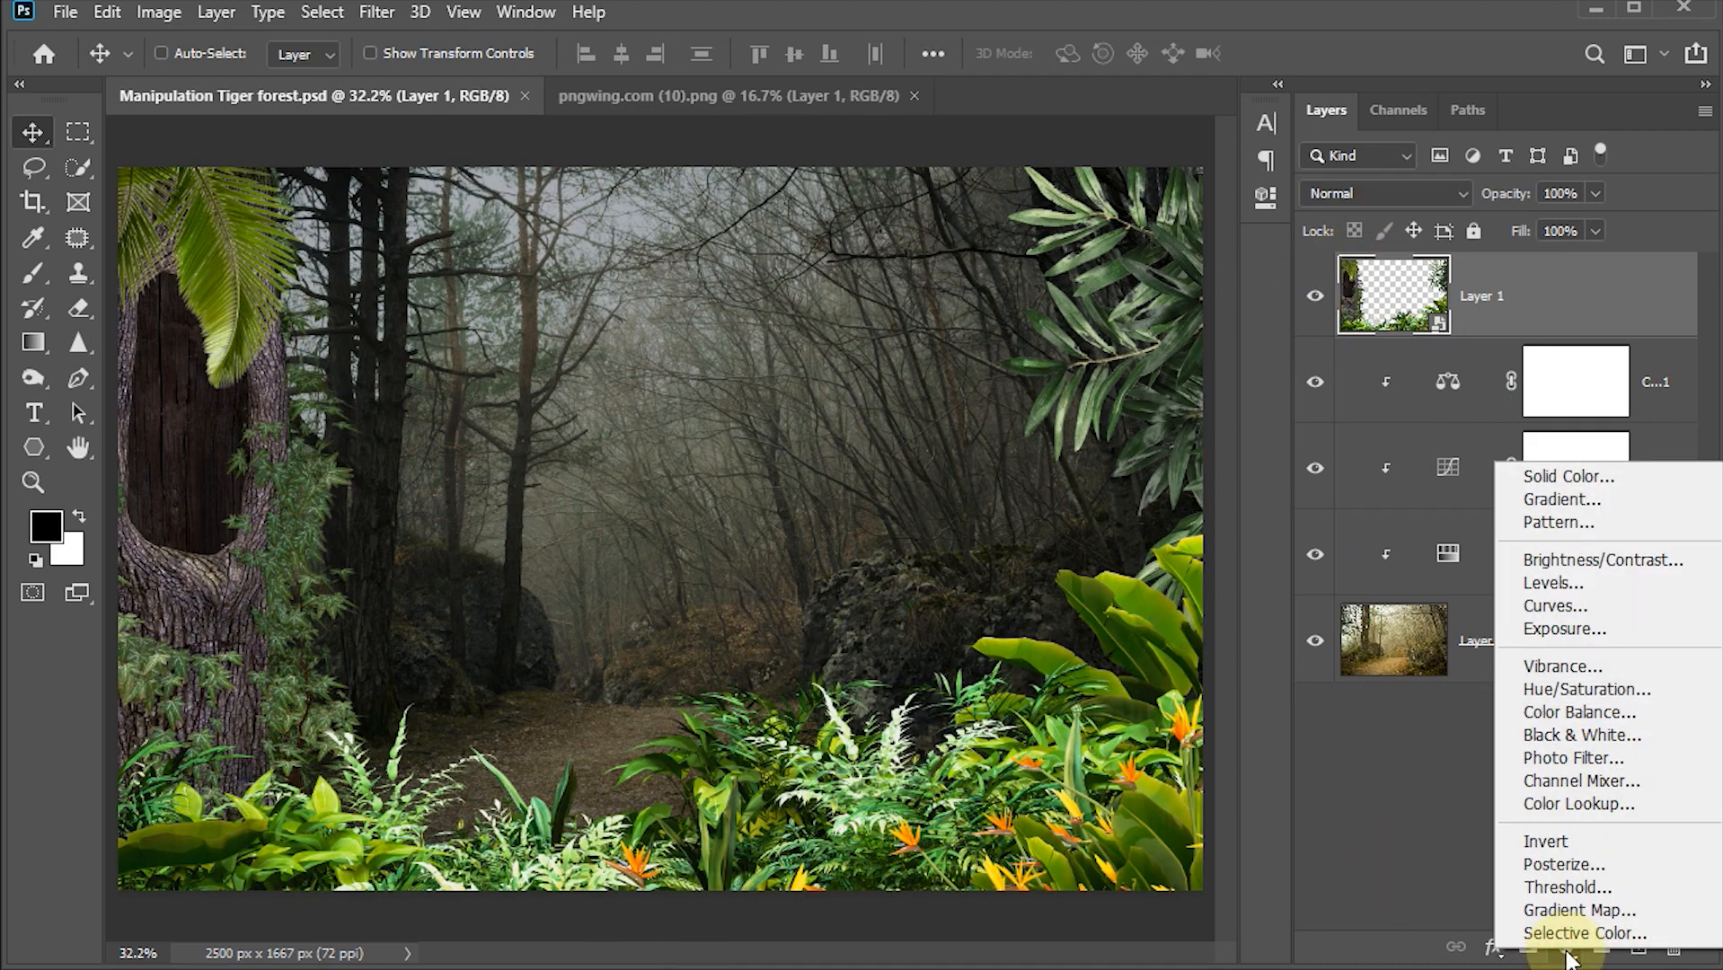
left_click(1572, 689)
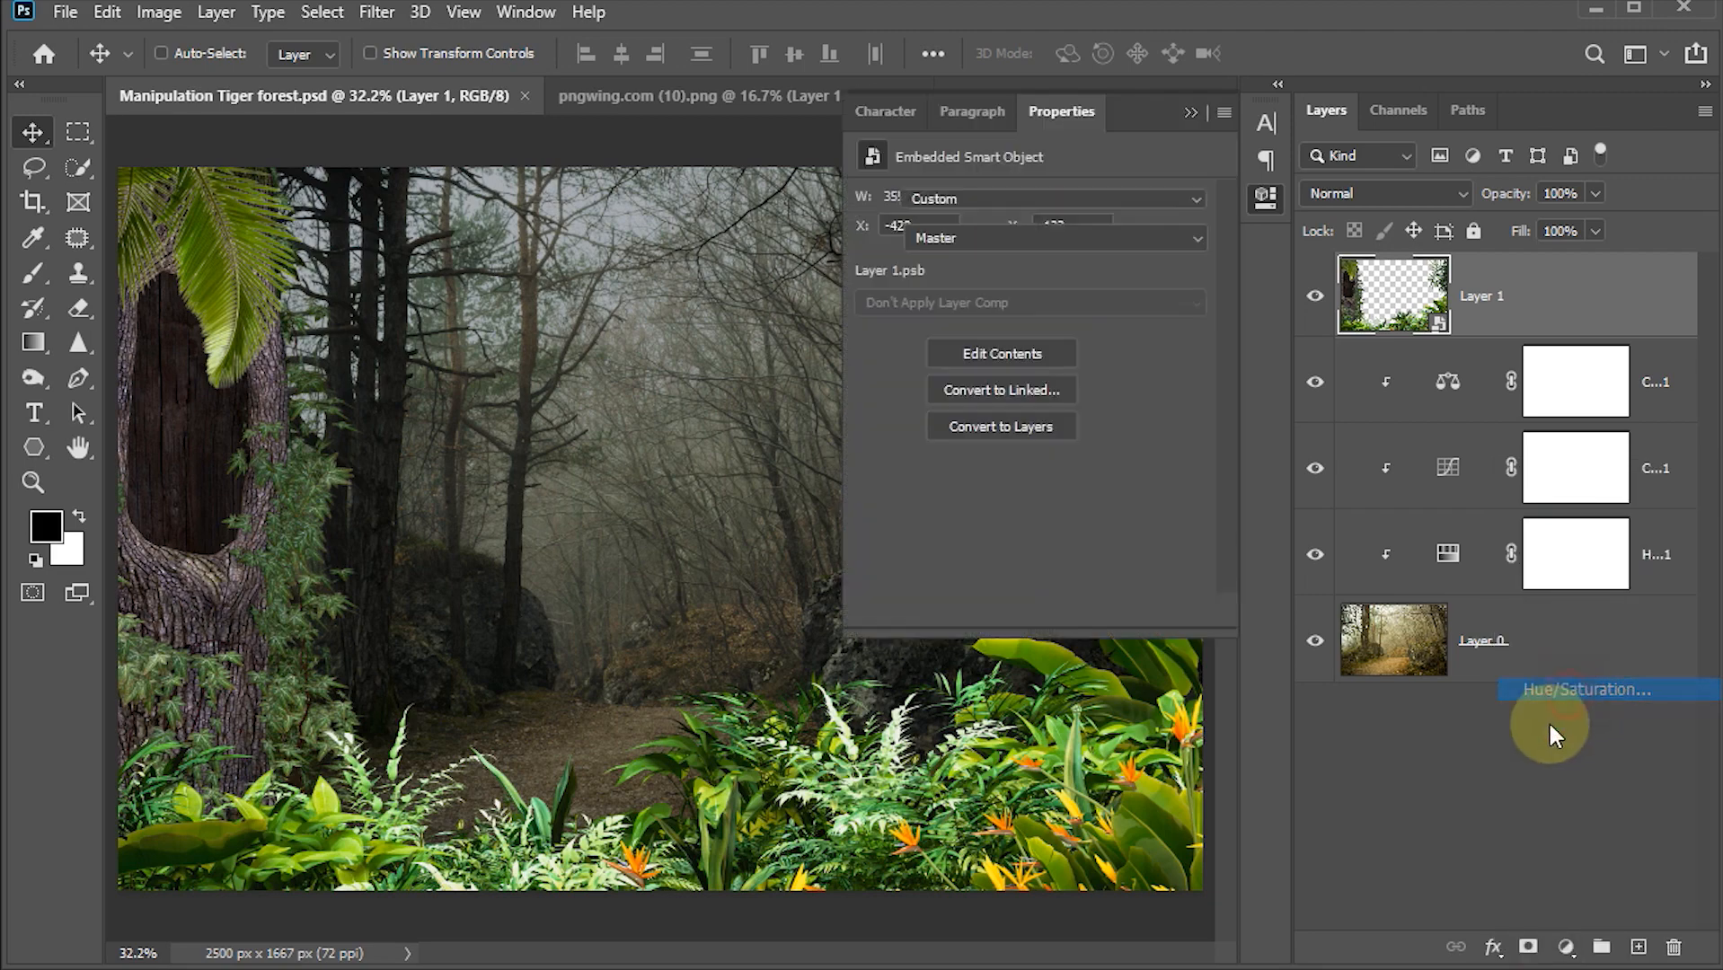
left_click(1033, 614)
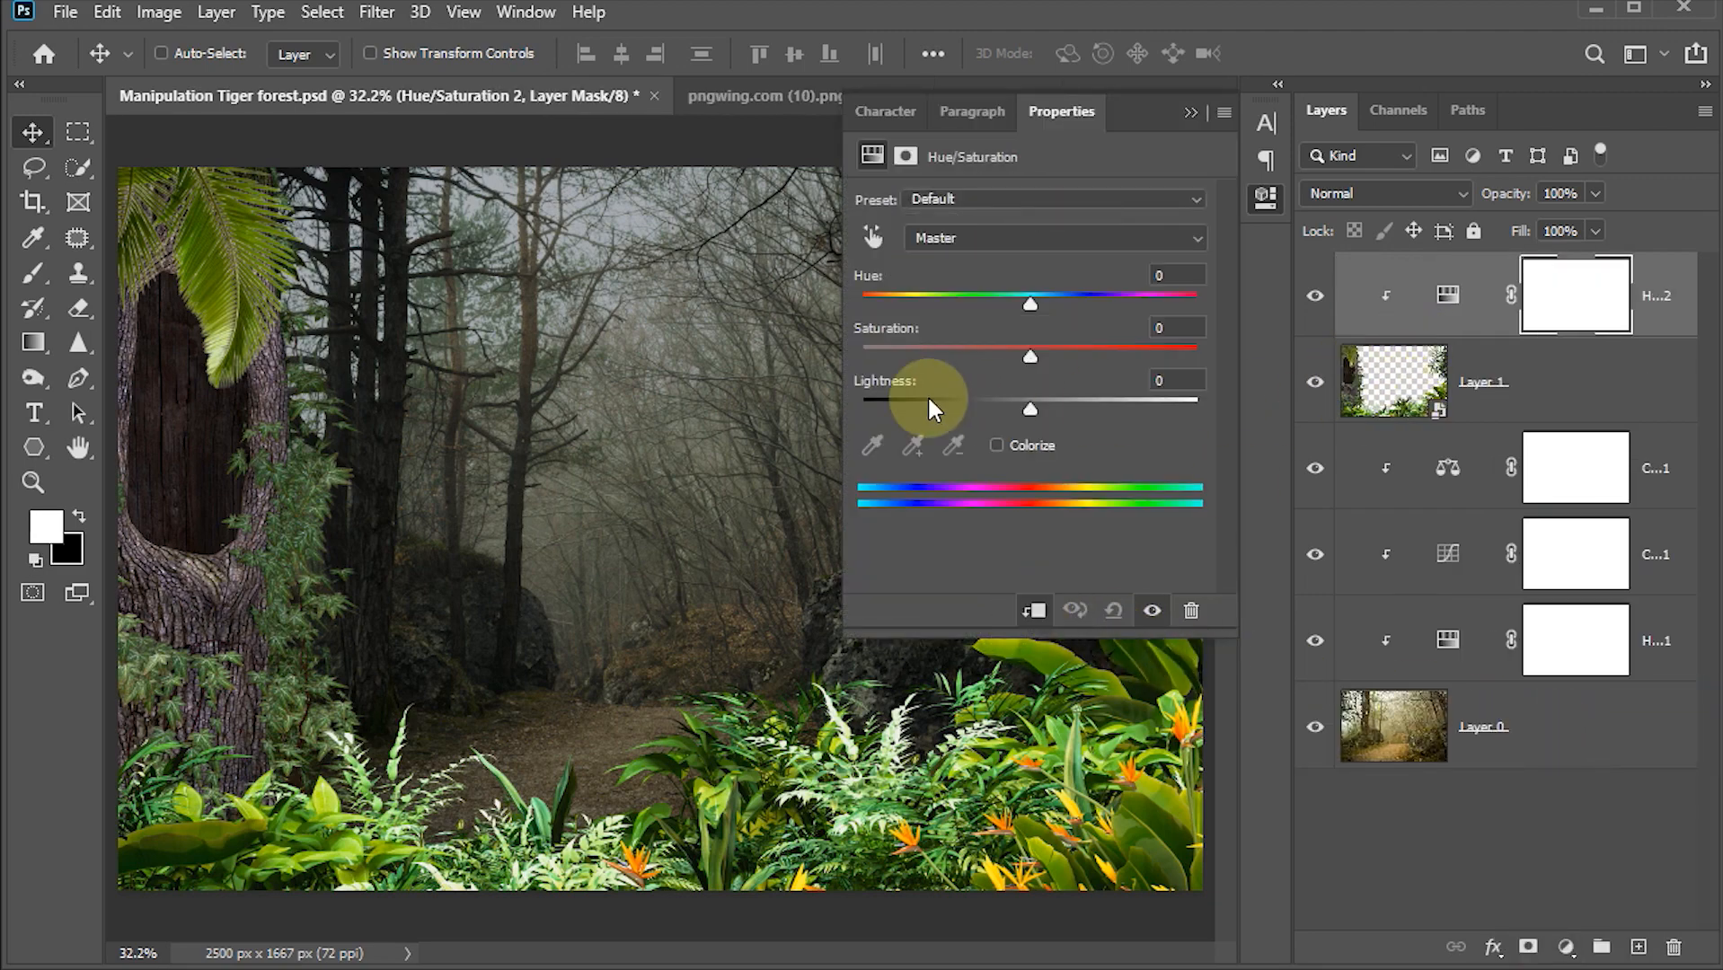
left_click_drag(1024, 354, 928, 357)
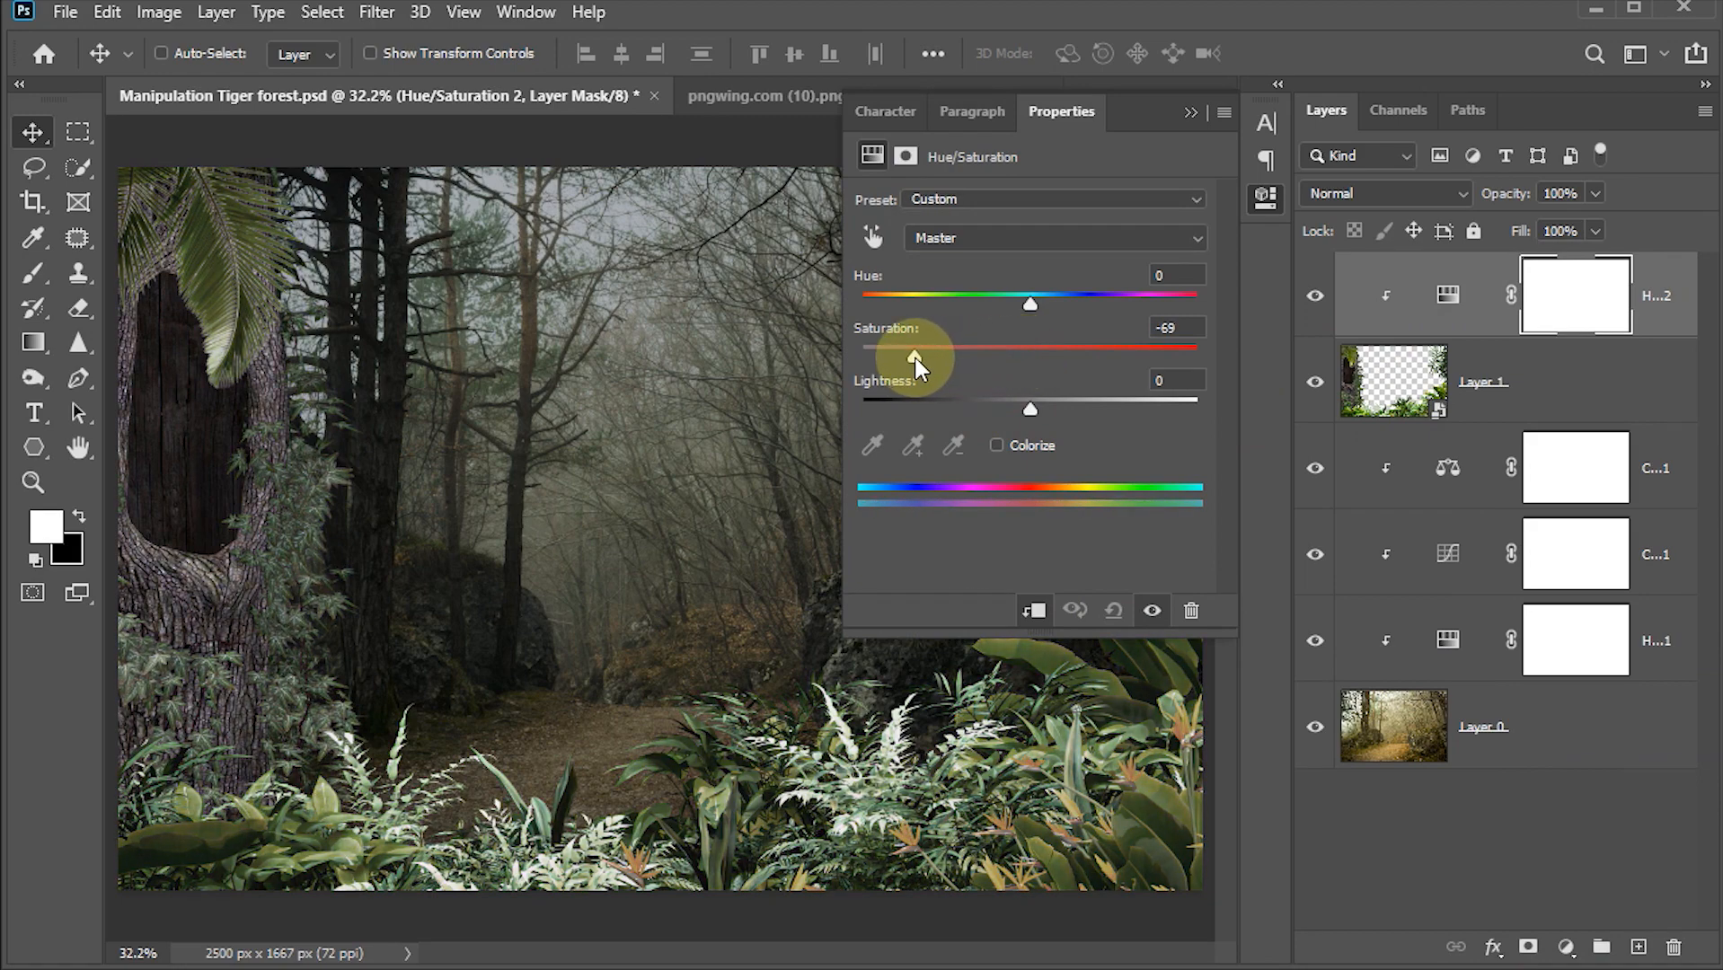
left_click_drag(914, 359, 914, 359)
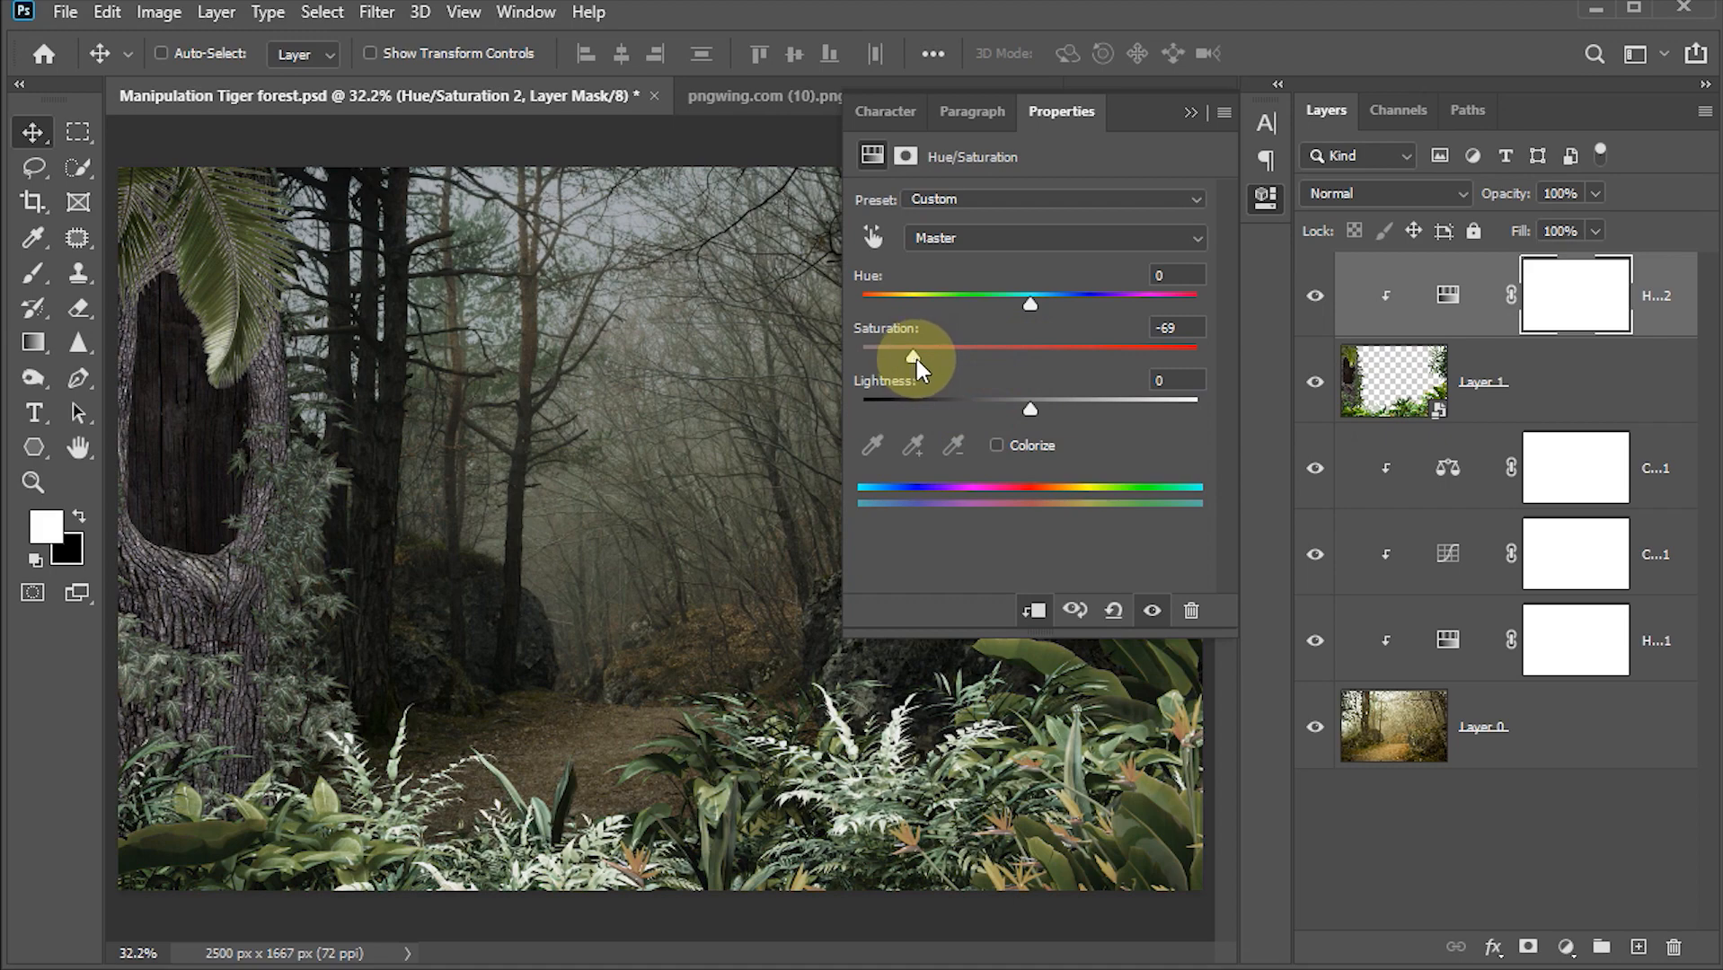
left_click(1190, 112)
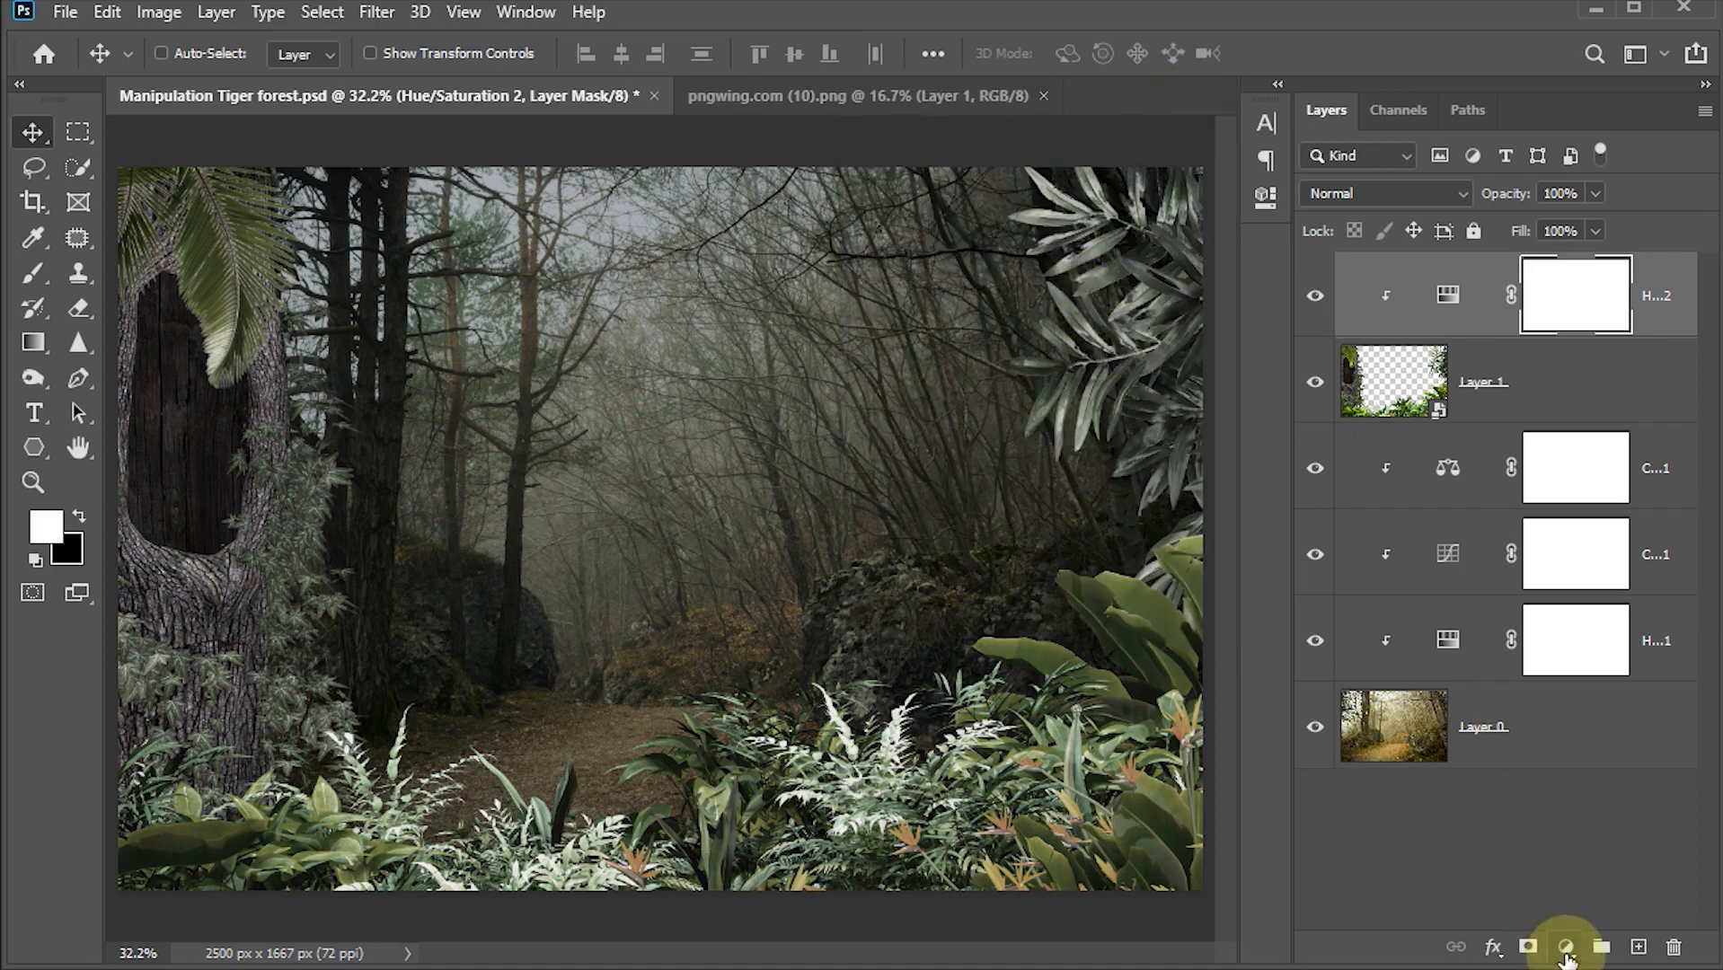
Step: Add a Levels adjustment clipped to the smart object and lower the white output level to 143
left_click(1566, 948)
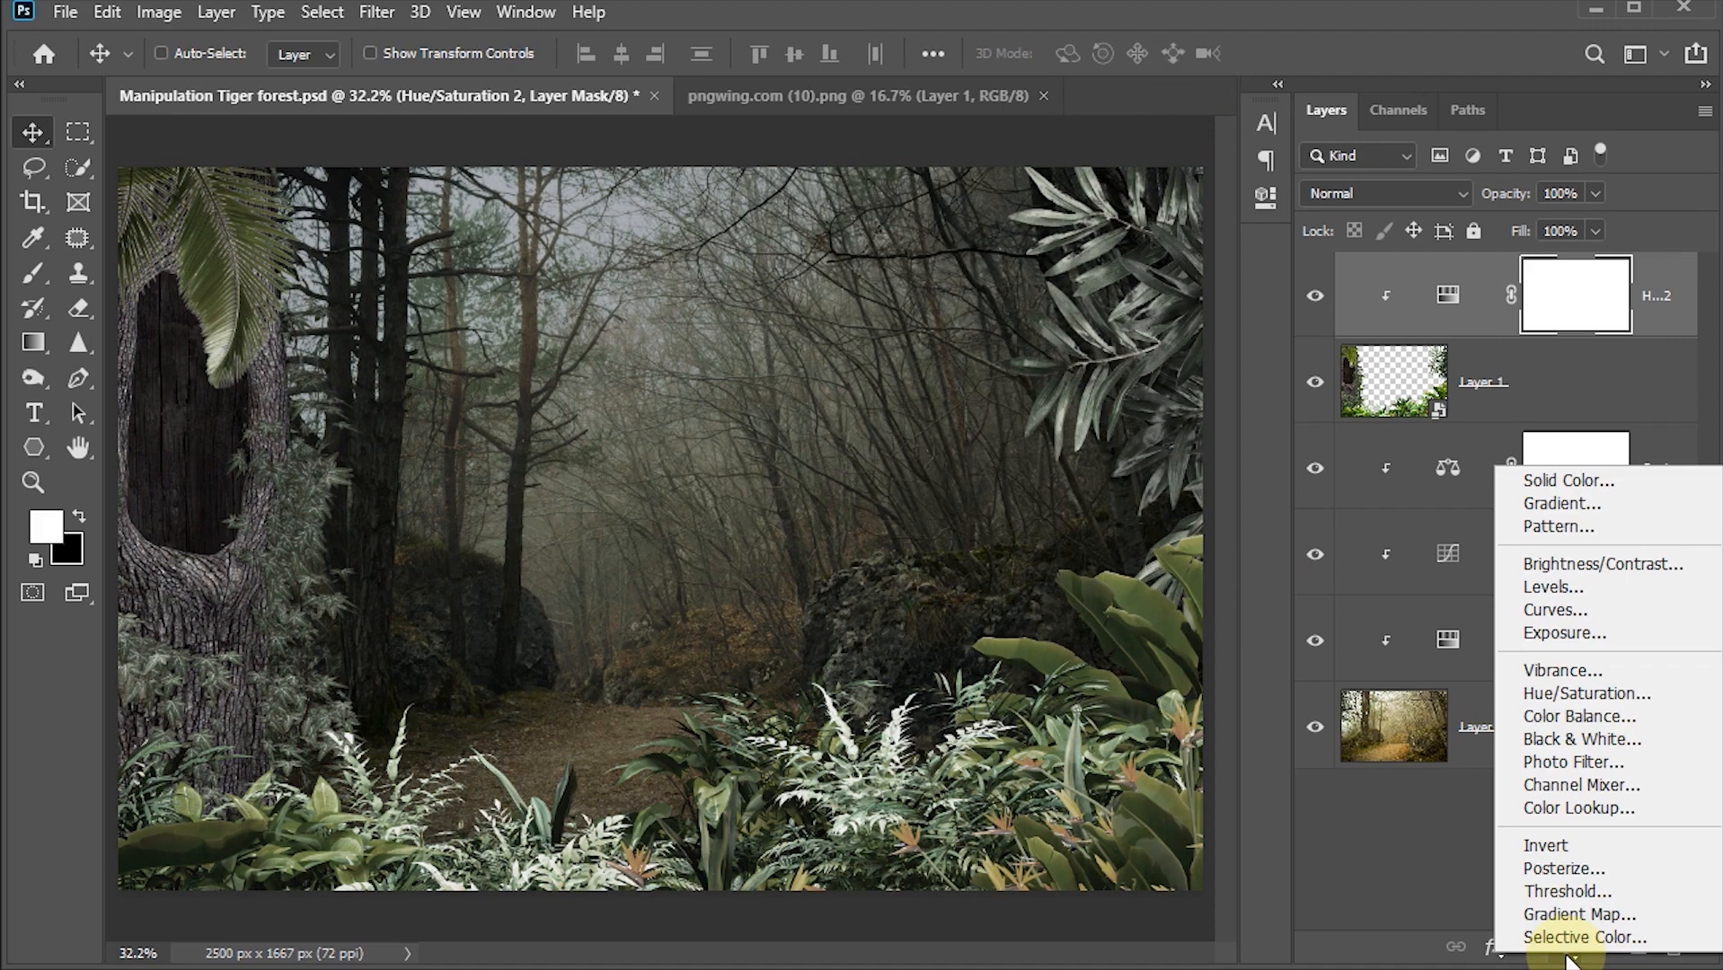
left_click(1564, 589)
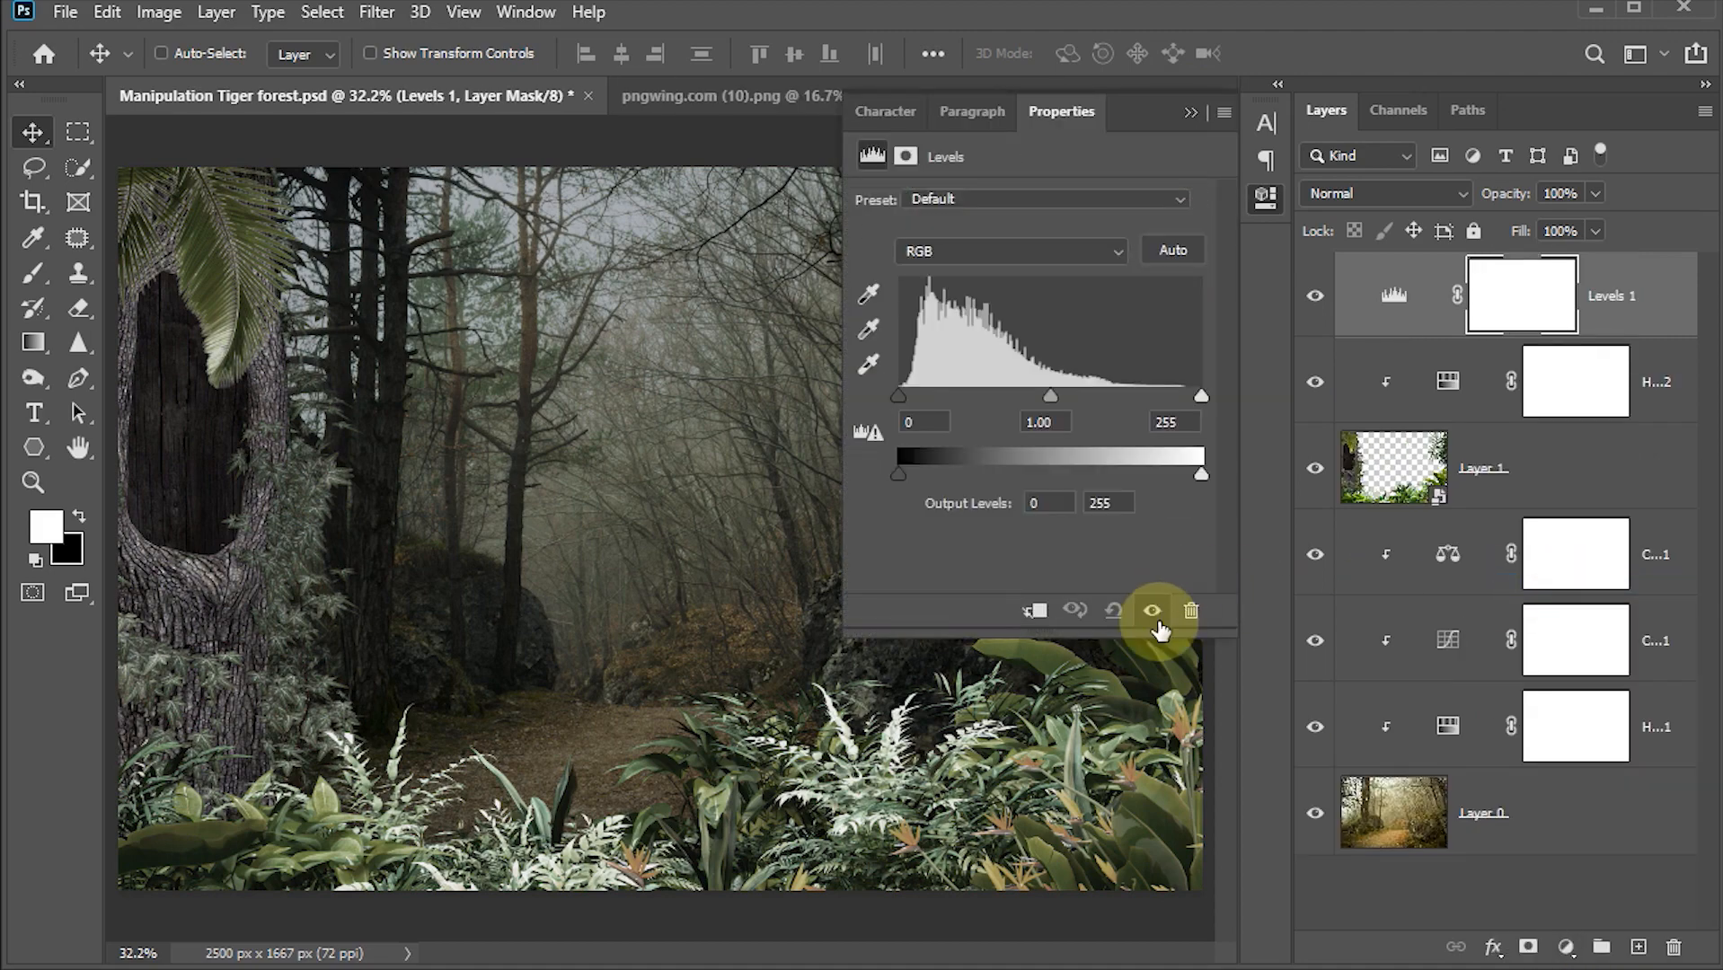
left_click(1033, 614)
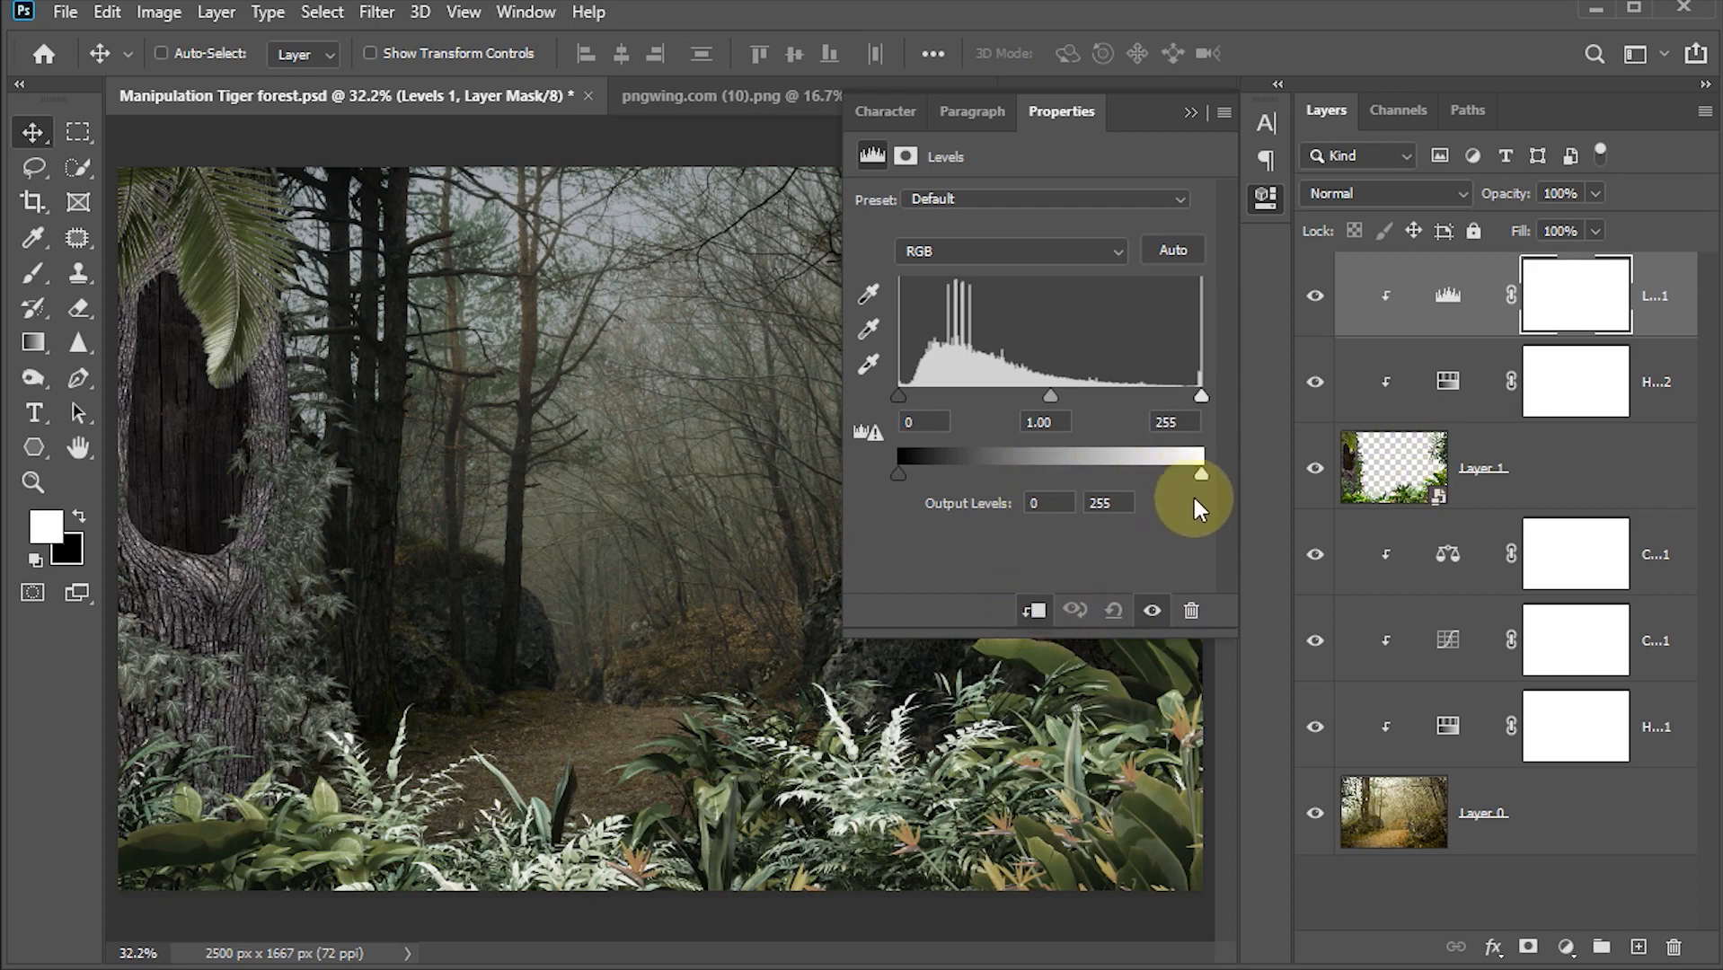
left_click_drag(1202, 474, 1102, 475)
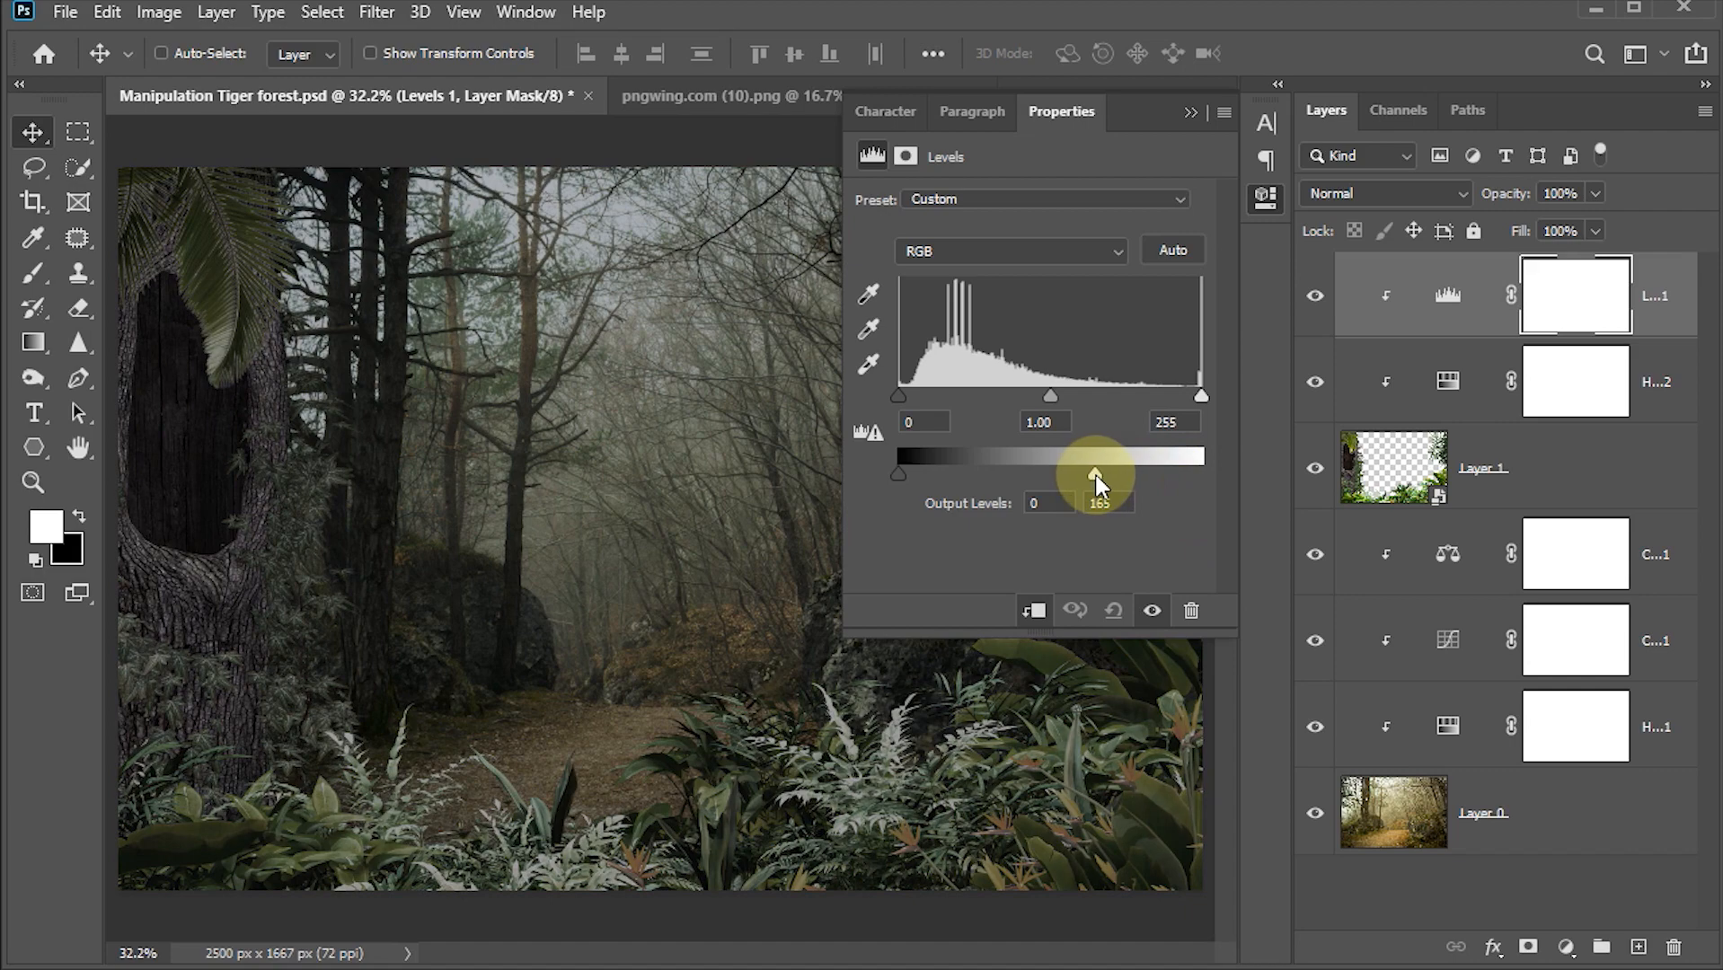
left_click_drag(1096, 476, 1070, 482)
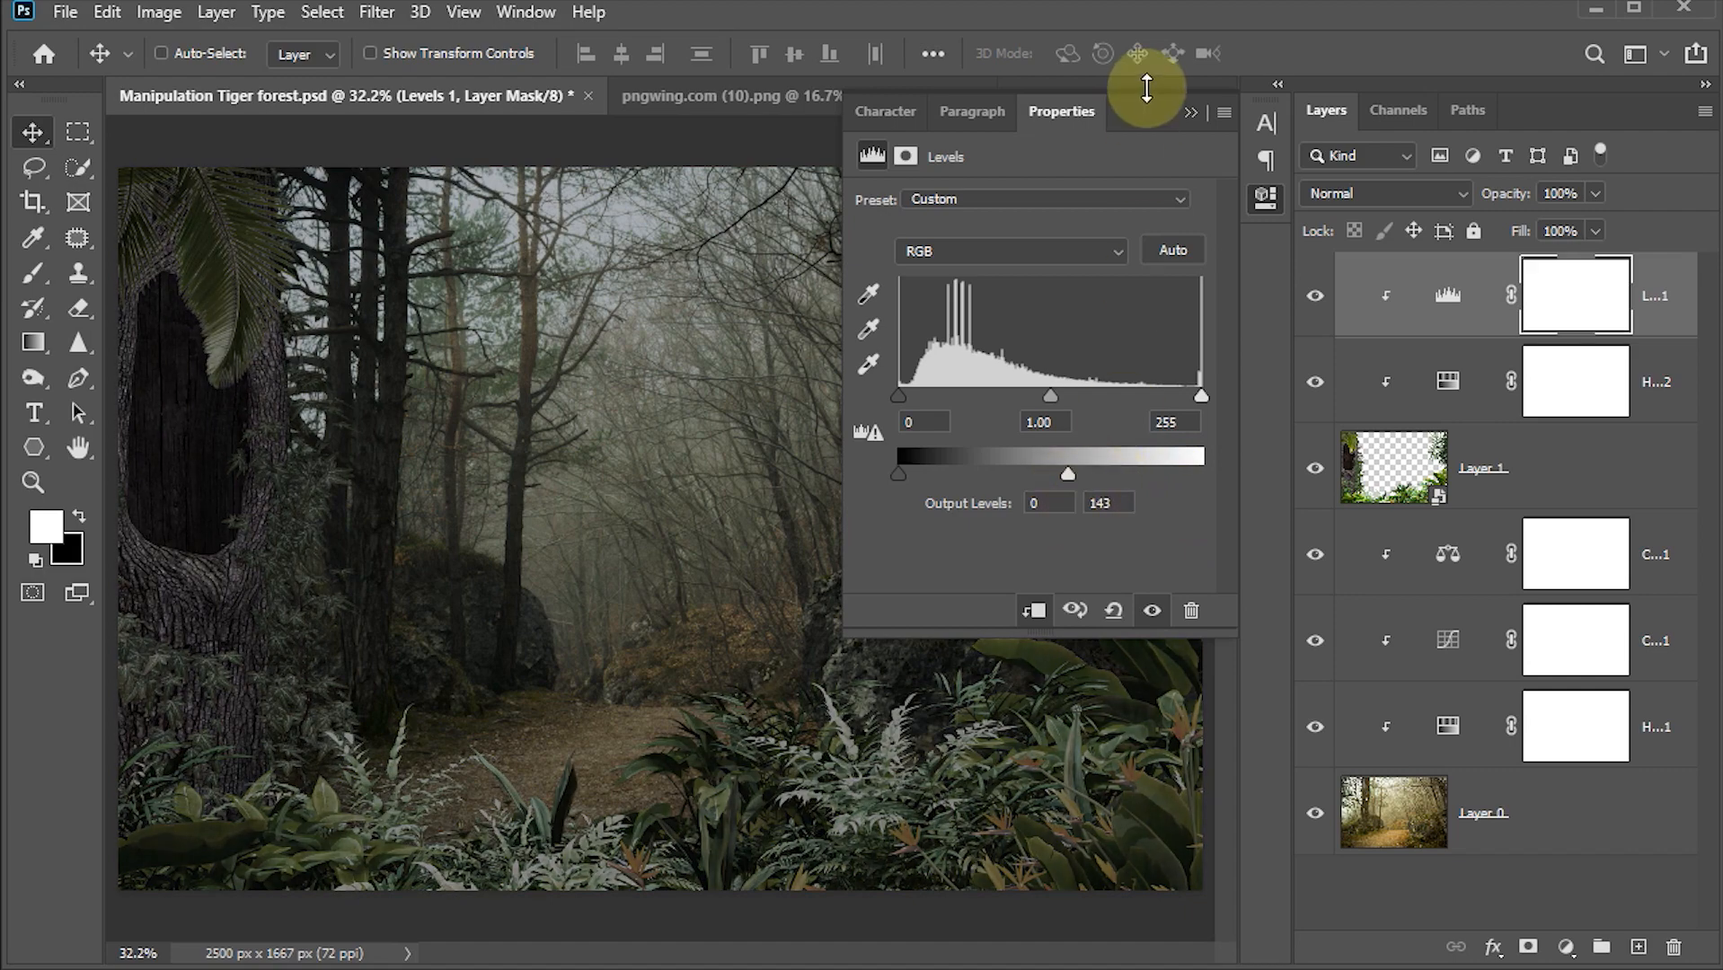
left_click(1189, 113)
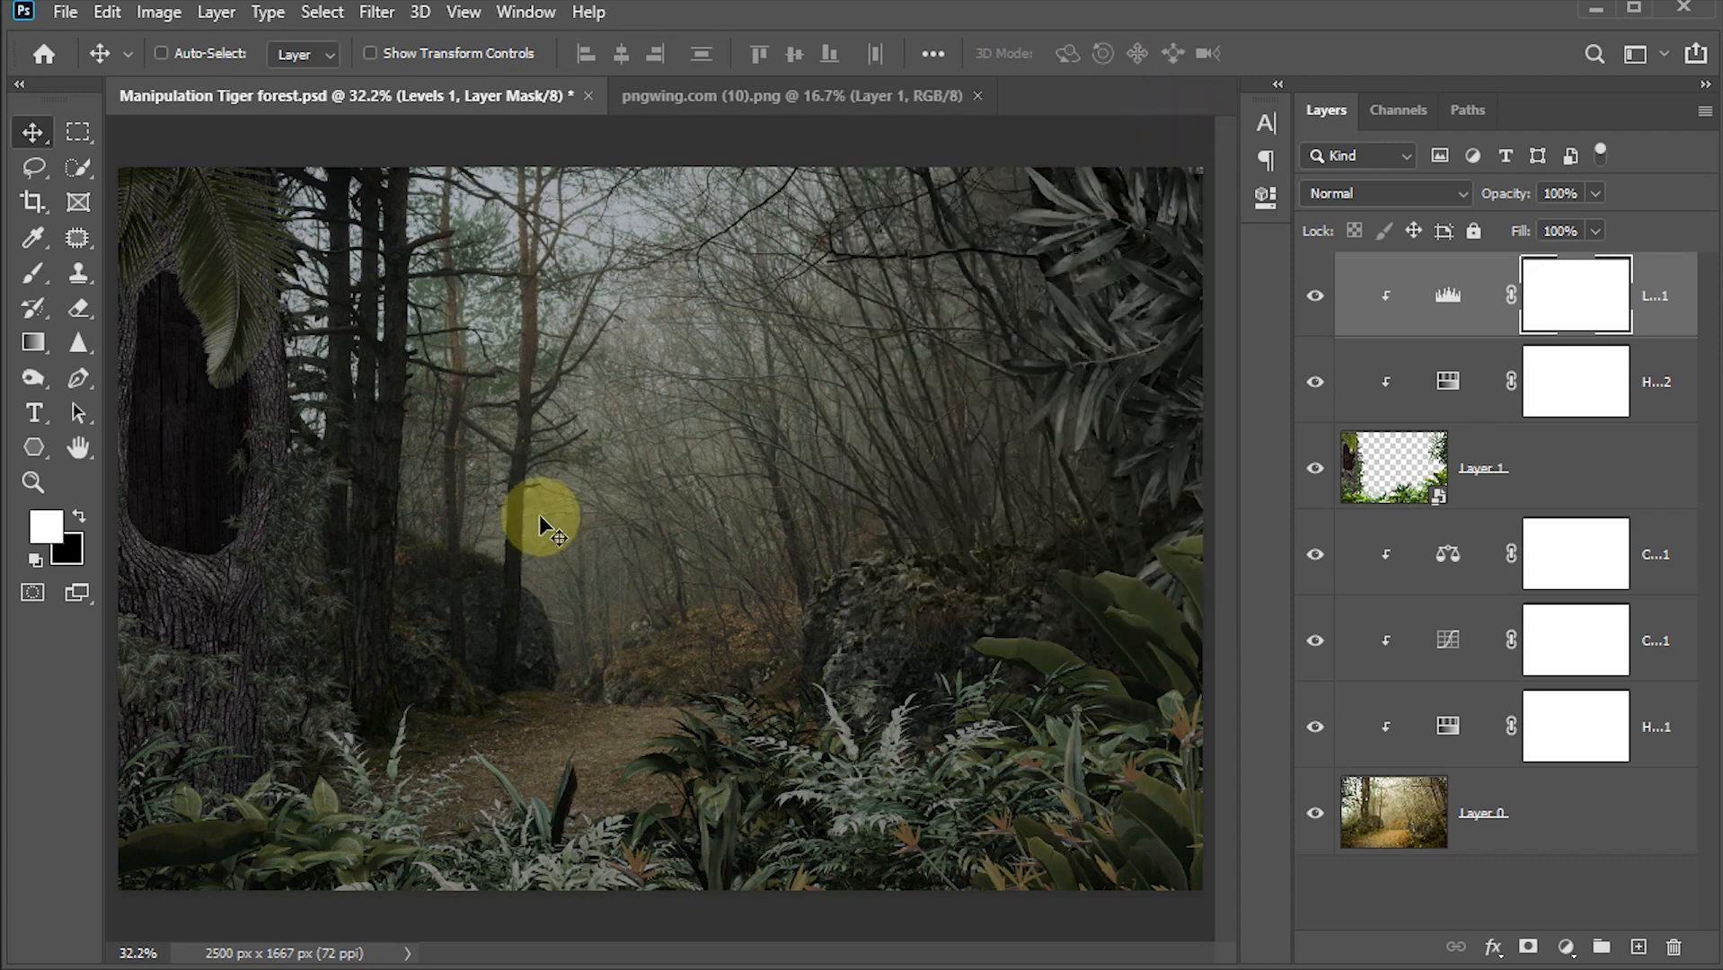
Step: Add a clipped Color Balance adjustment and set midtones to Red +7, Green +6 and Blue +14
left_click(1567, 947)
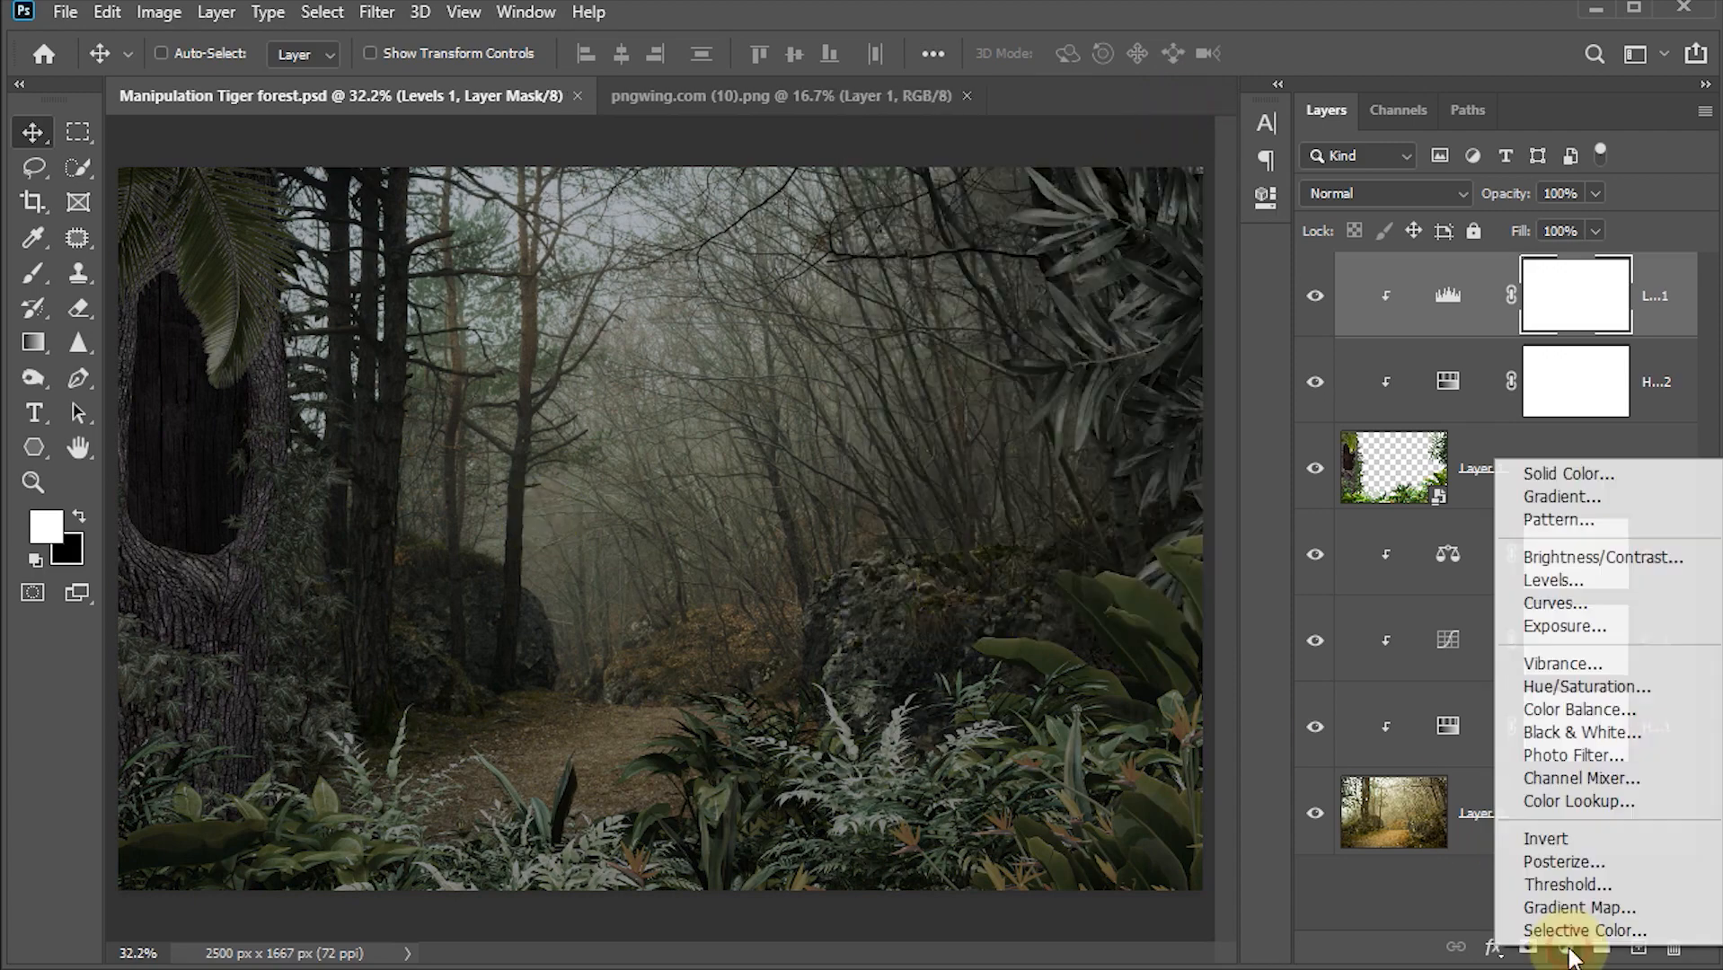
left_click(1574, 711)
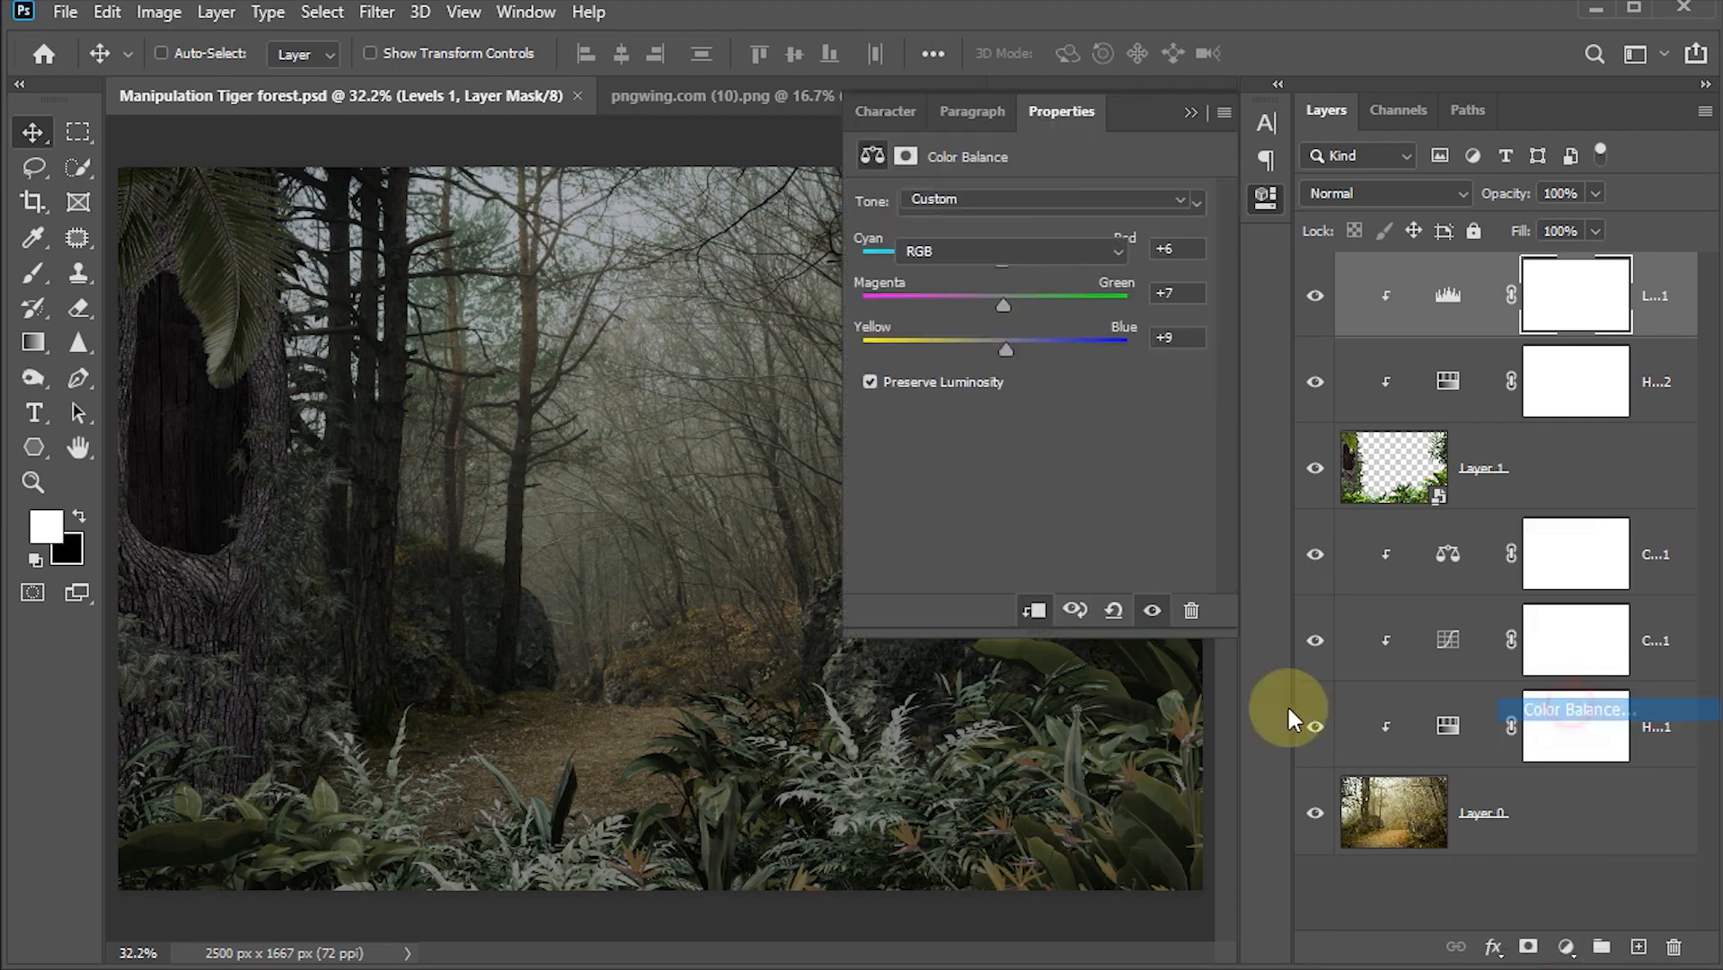
left_click(1035, 612)
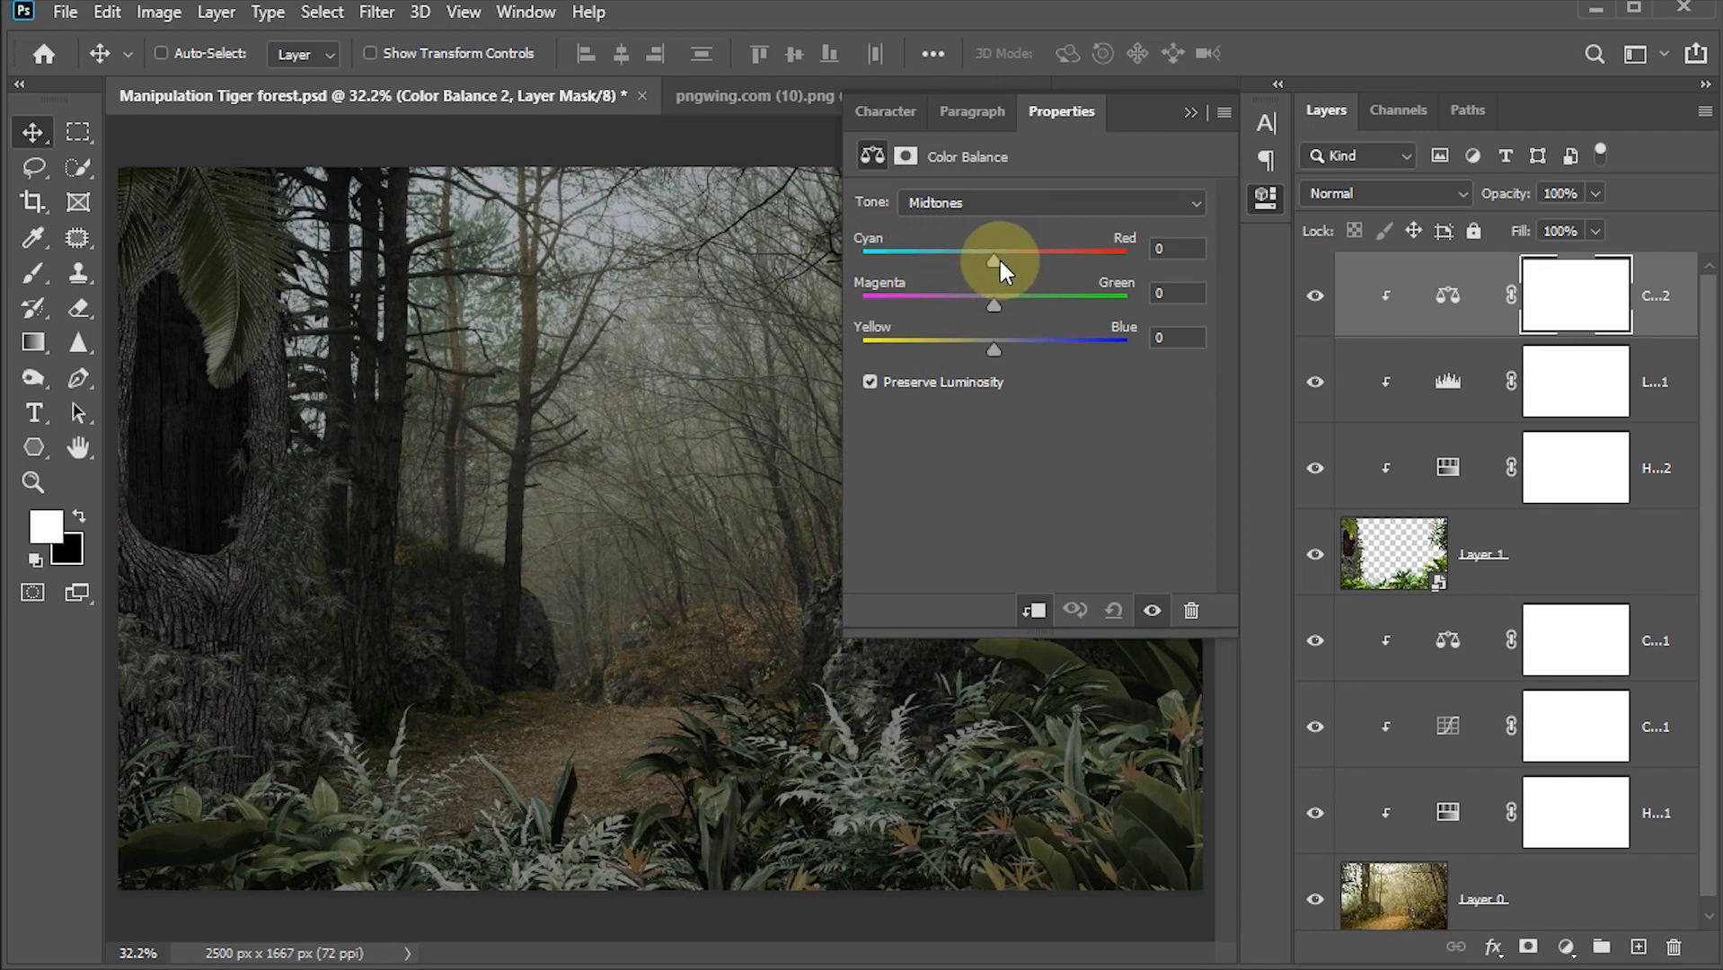
left_click_drag(997, 257, 1007, 306)
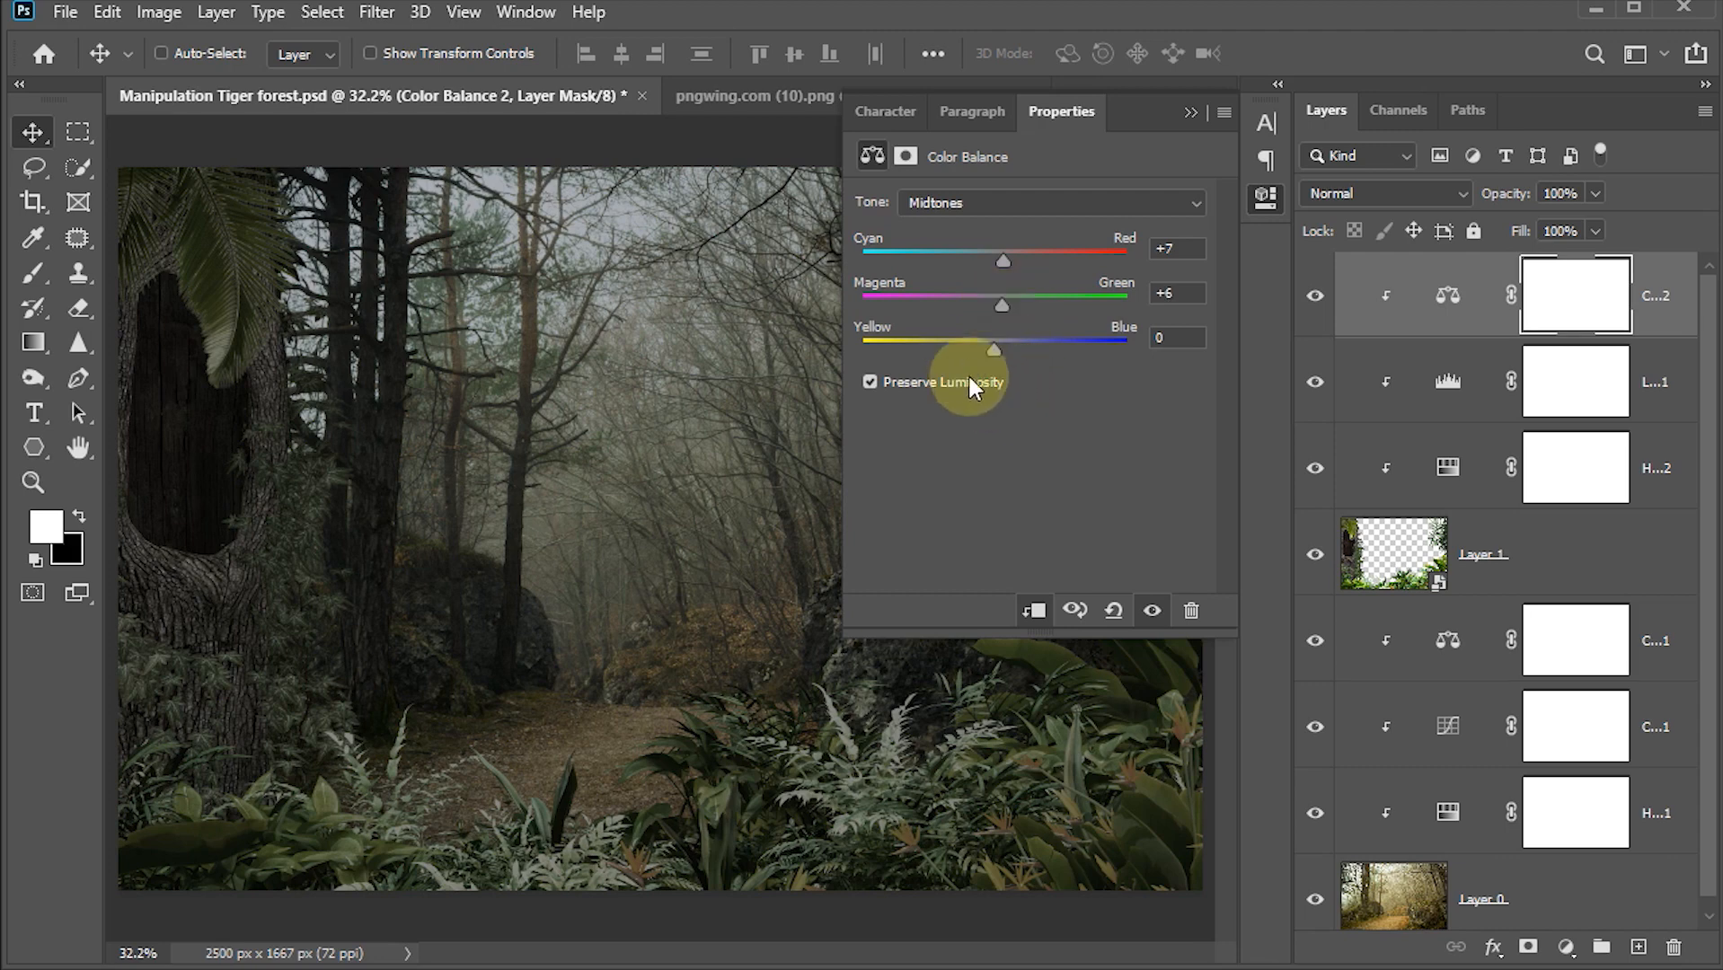
left_click_drag(994, 351, 1016, 358)
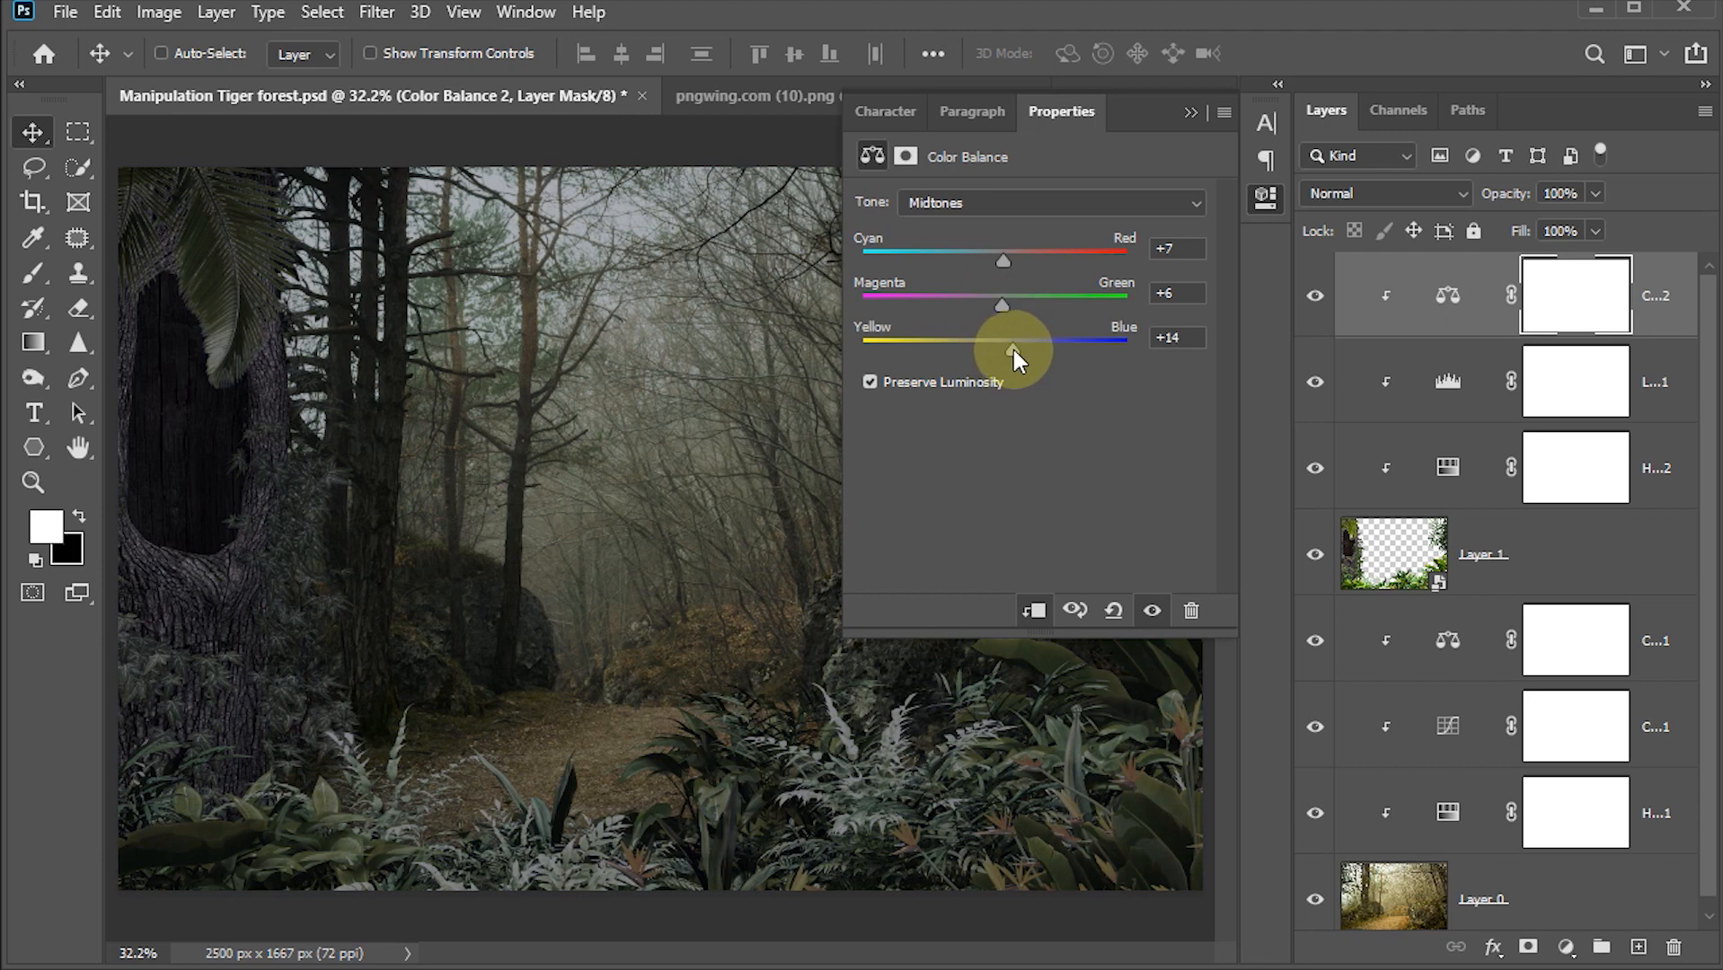
Step: Set the Color Balance highlights to Red +20, Green +11 and Blue +5, then collapse the adjustment panel
left_click(1028, 463)
left_click(1020, 215)
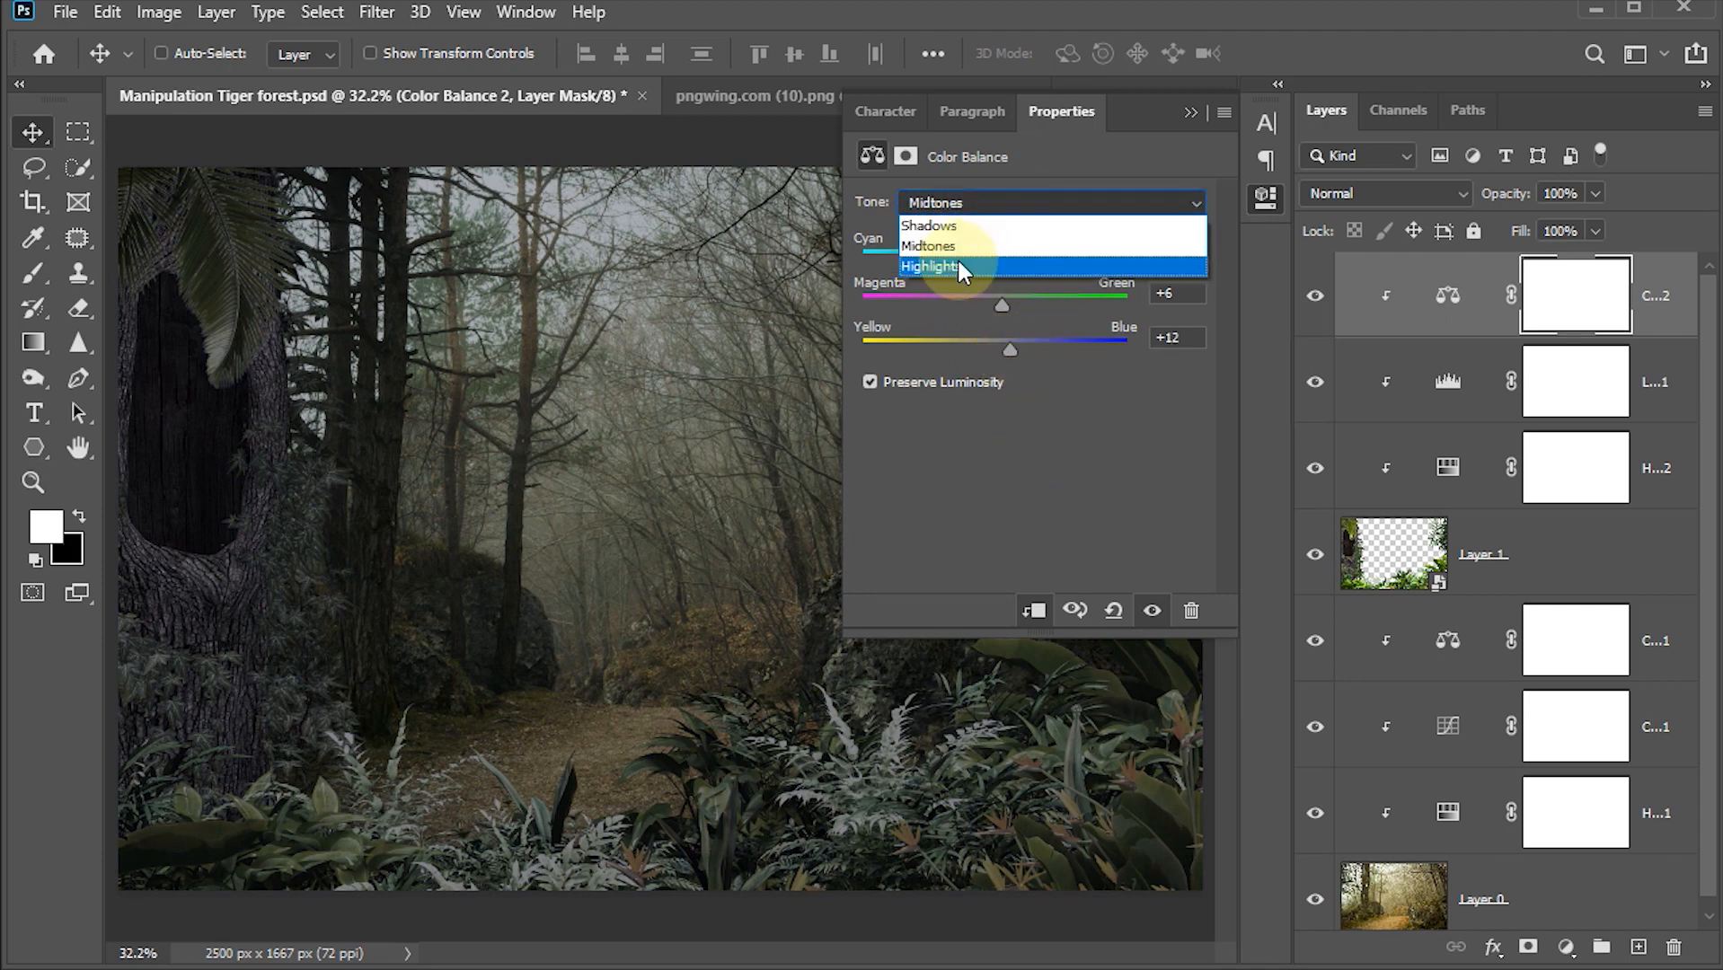
left_click(957, 257)
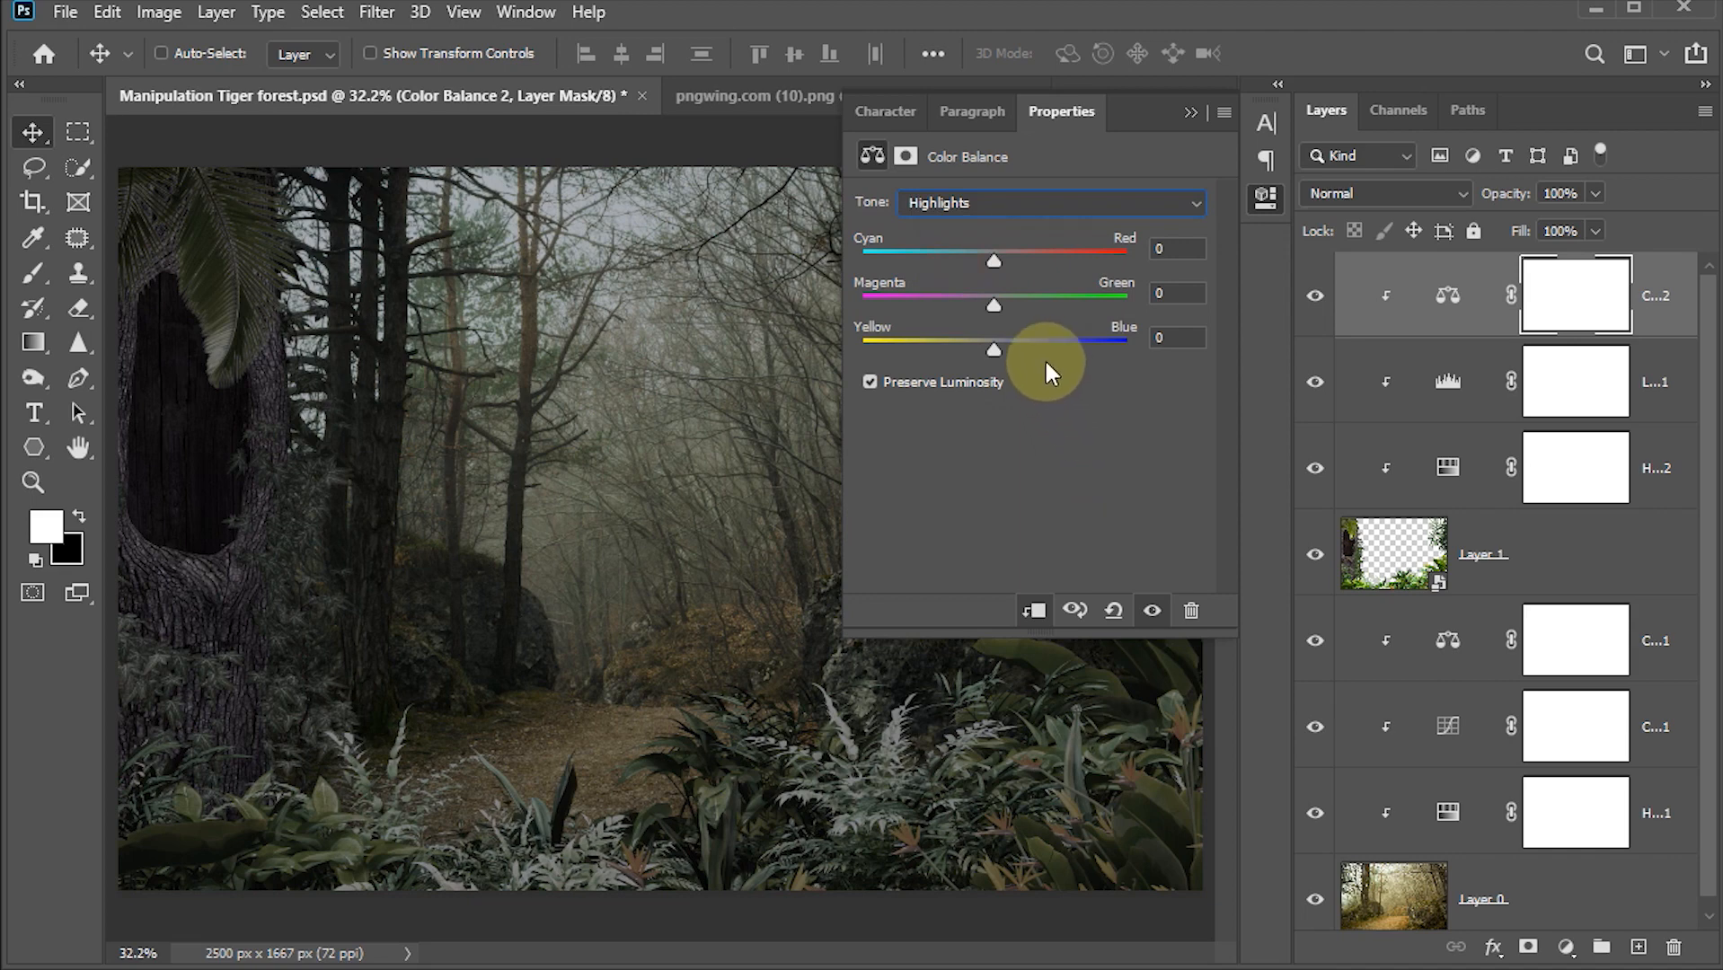
left_click_drag(995, 260, 1021, 259)
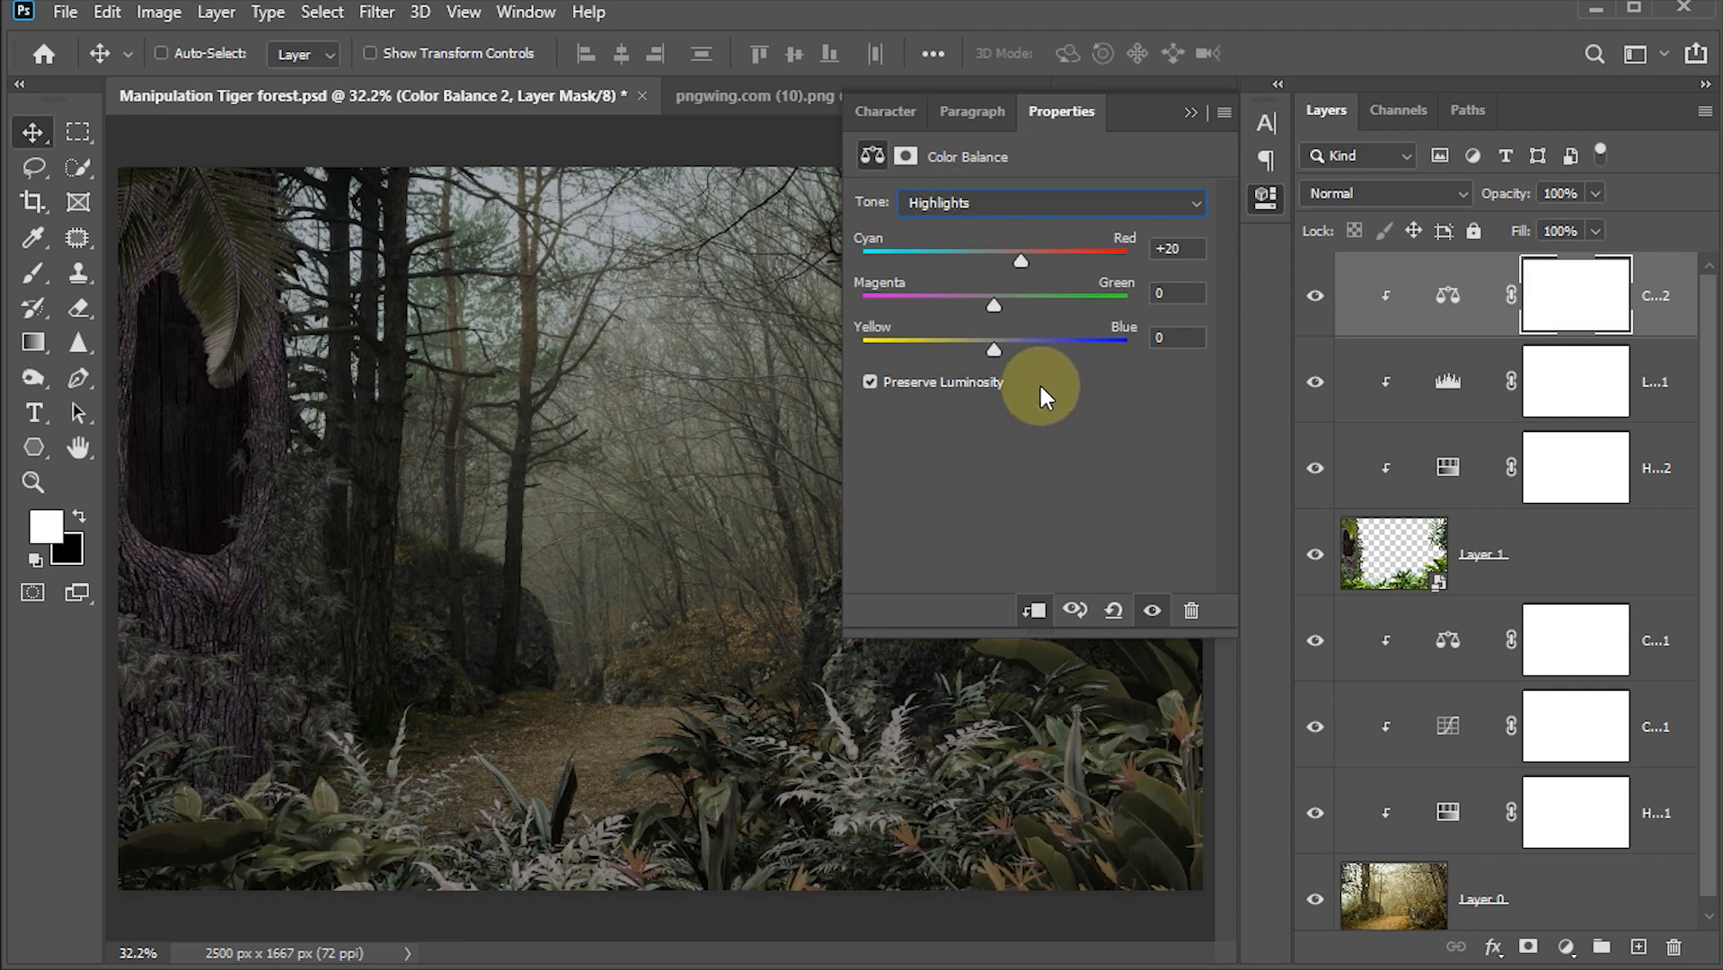
left_click_drag(994, 305, 1007, 358)
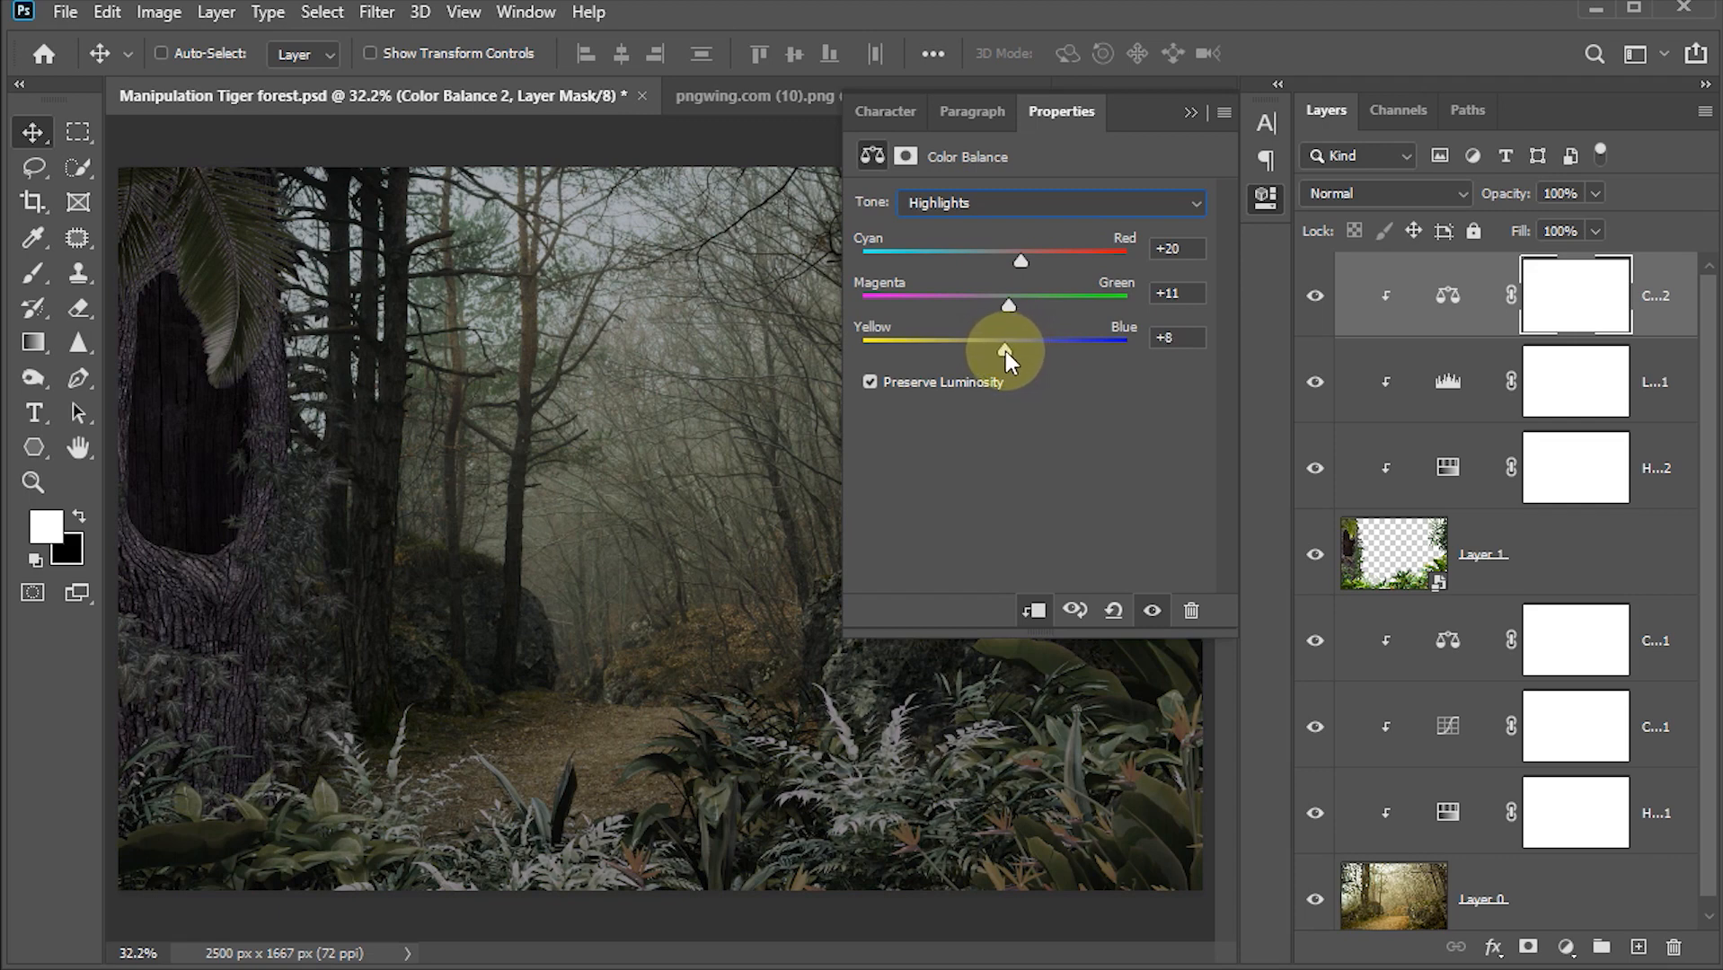
left_click(1170, 340)
key("BackSpace")
type("5")
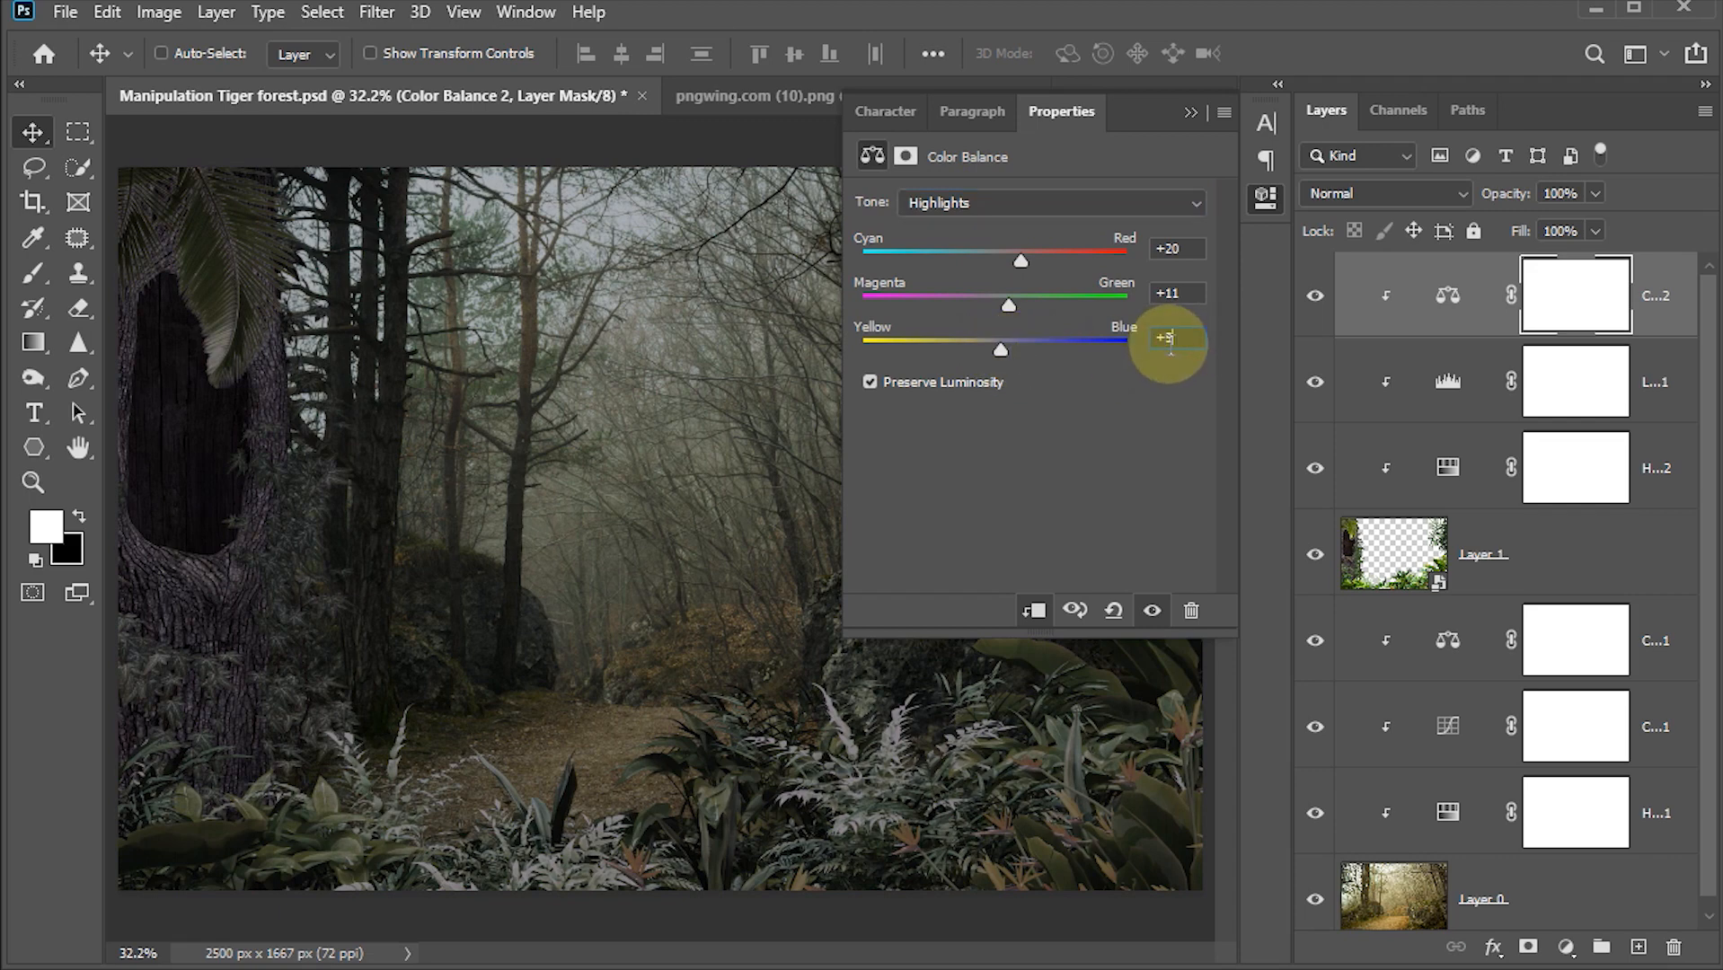
left_click(1192, 111)
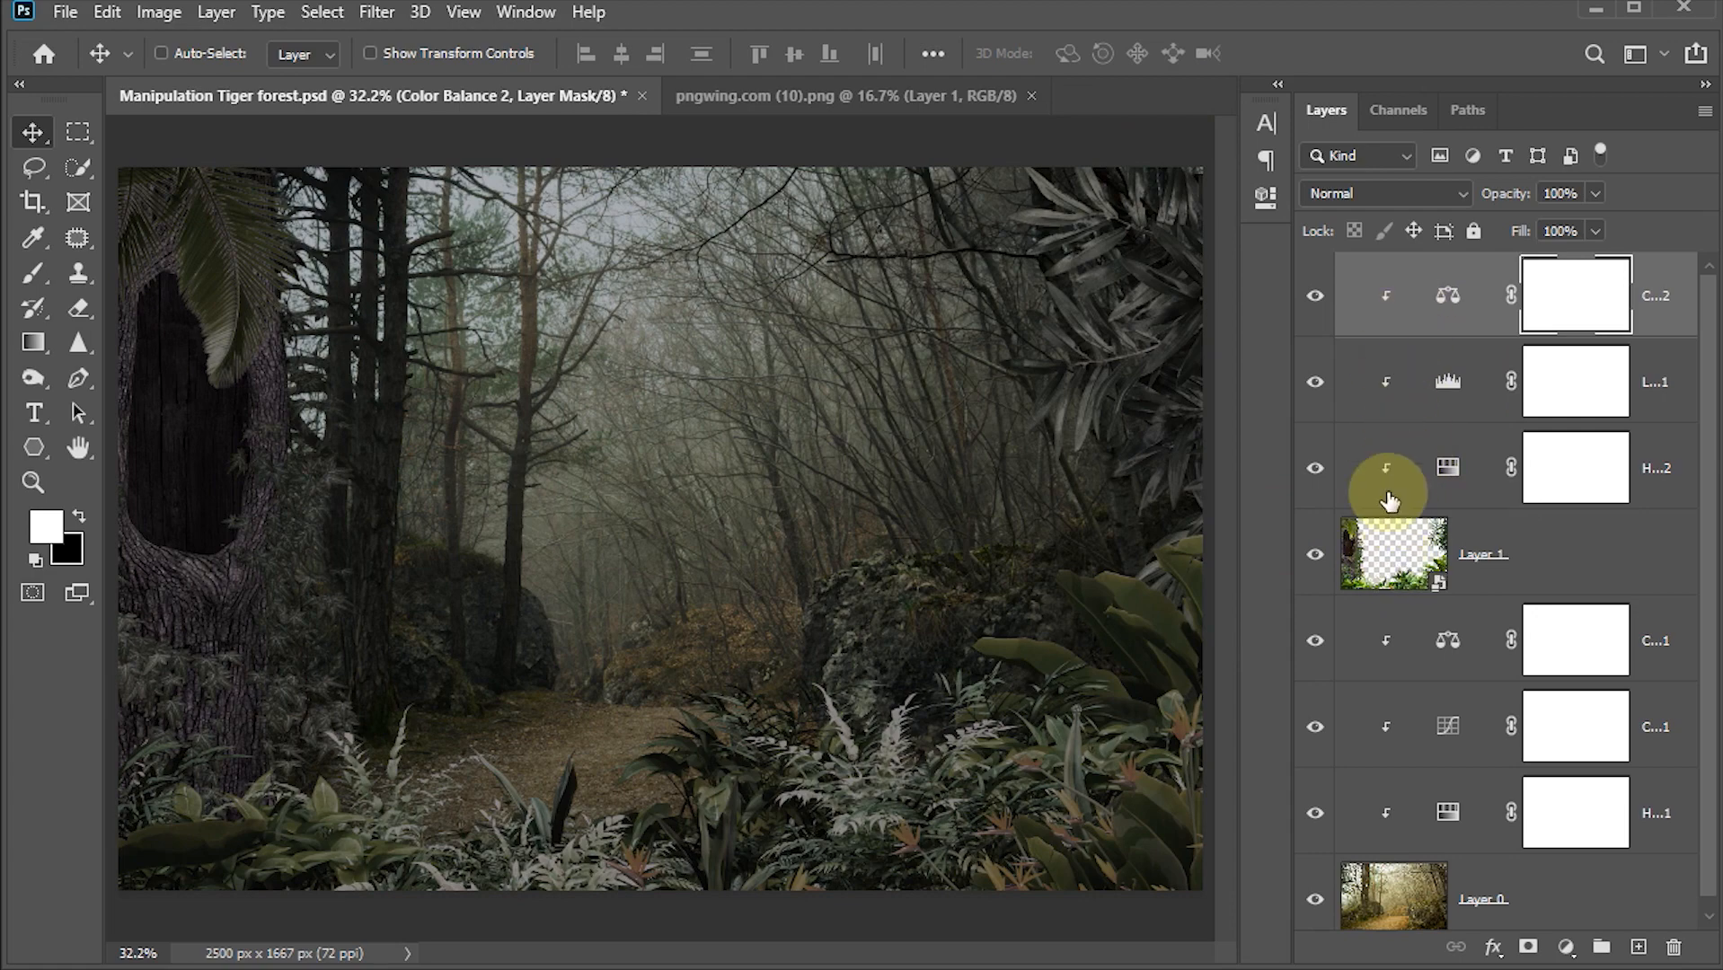
Step: Group Layer 1 together with its clipped adjustments and name the group Plants
left_click(1402, 558, "shift")
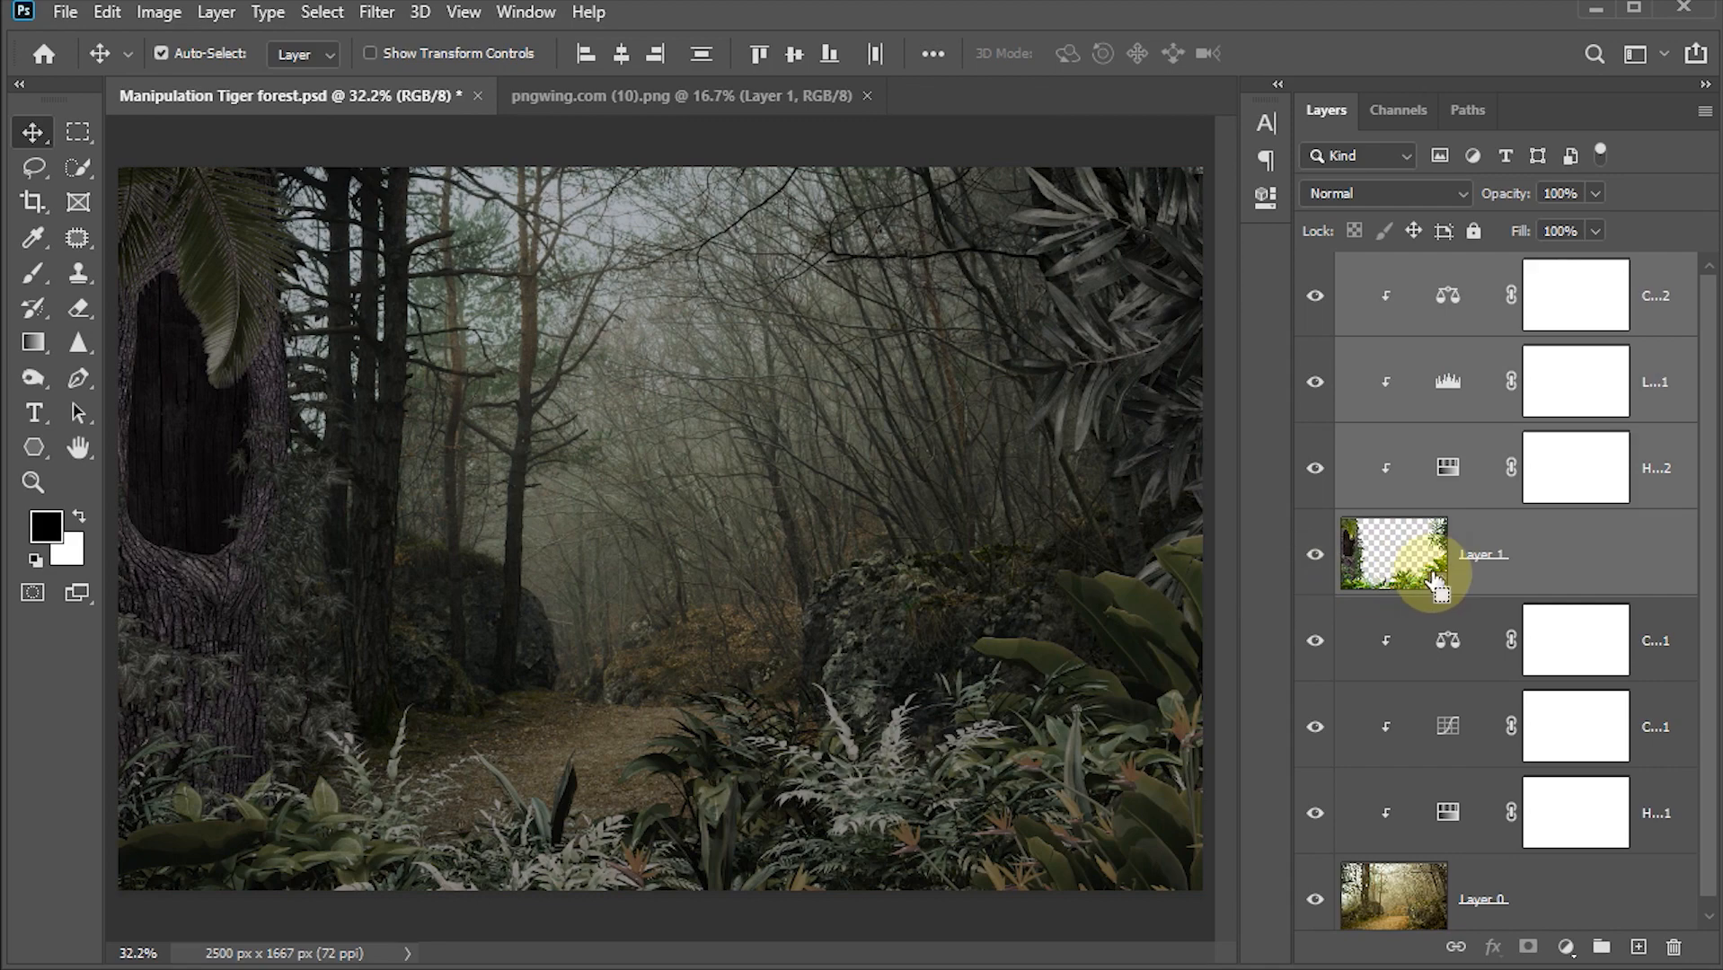
key("ctrl+g")
double_click(1416, 272)
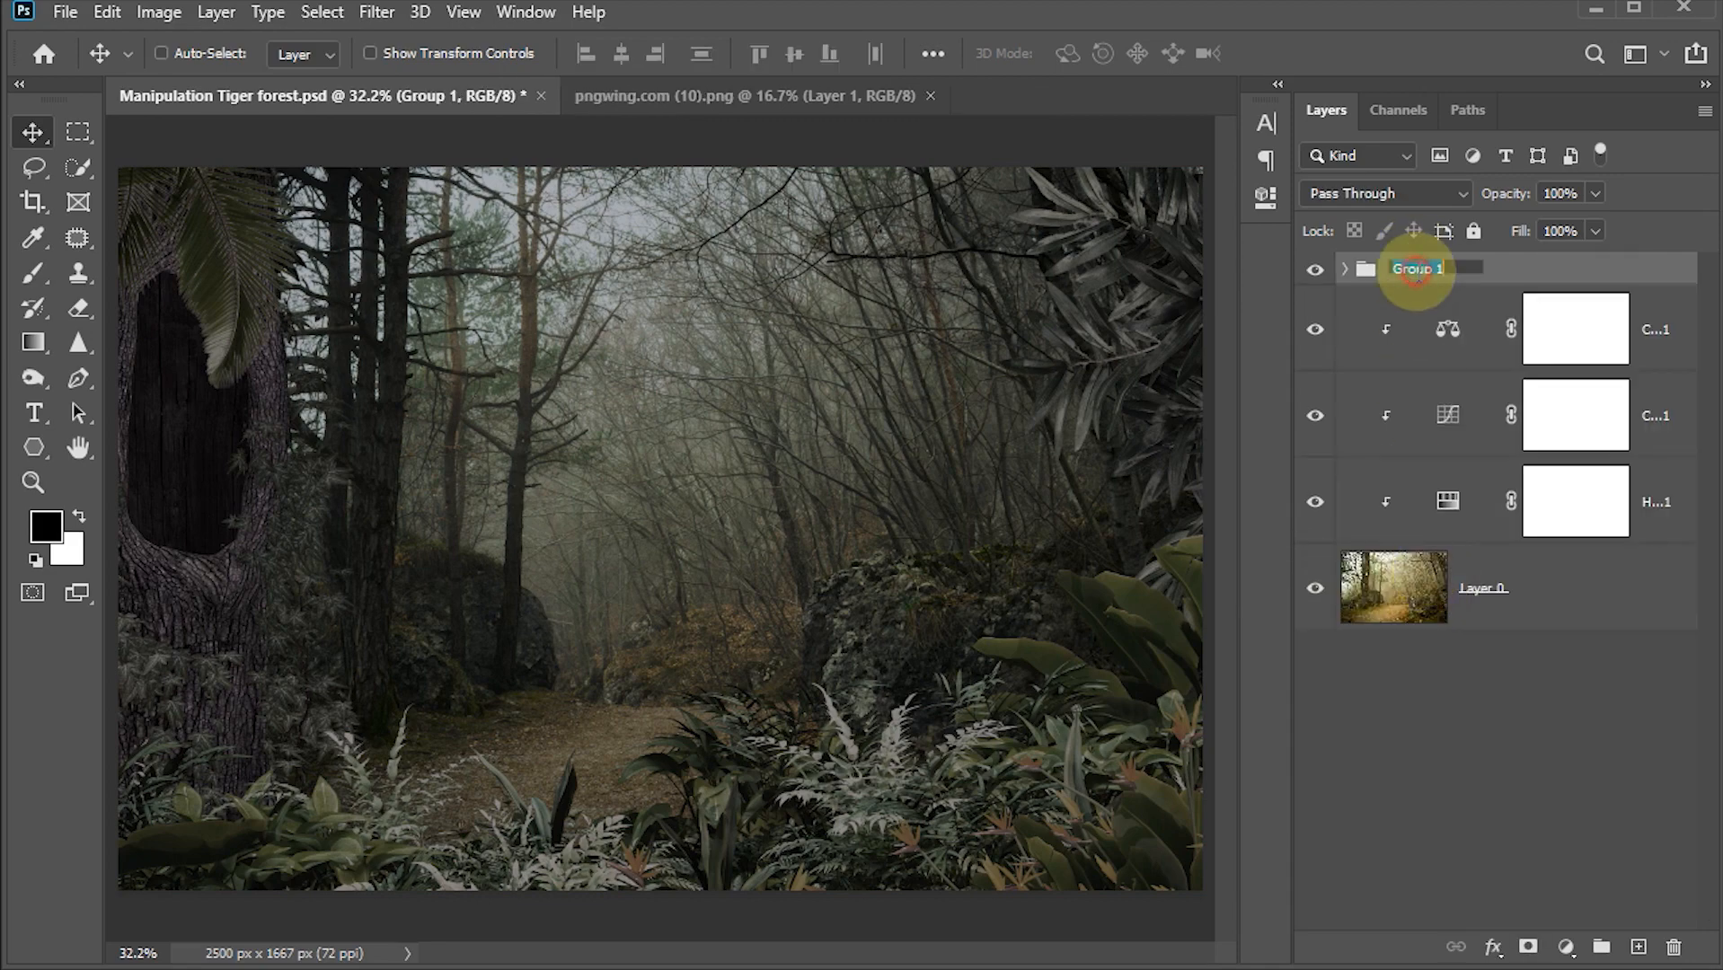
type("Plants")
key("Return")
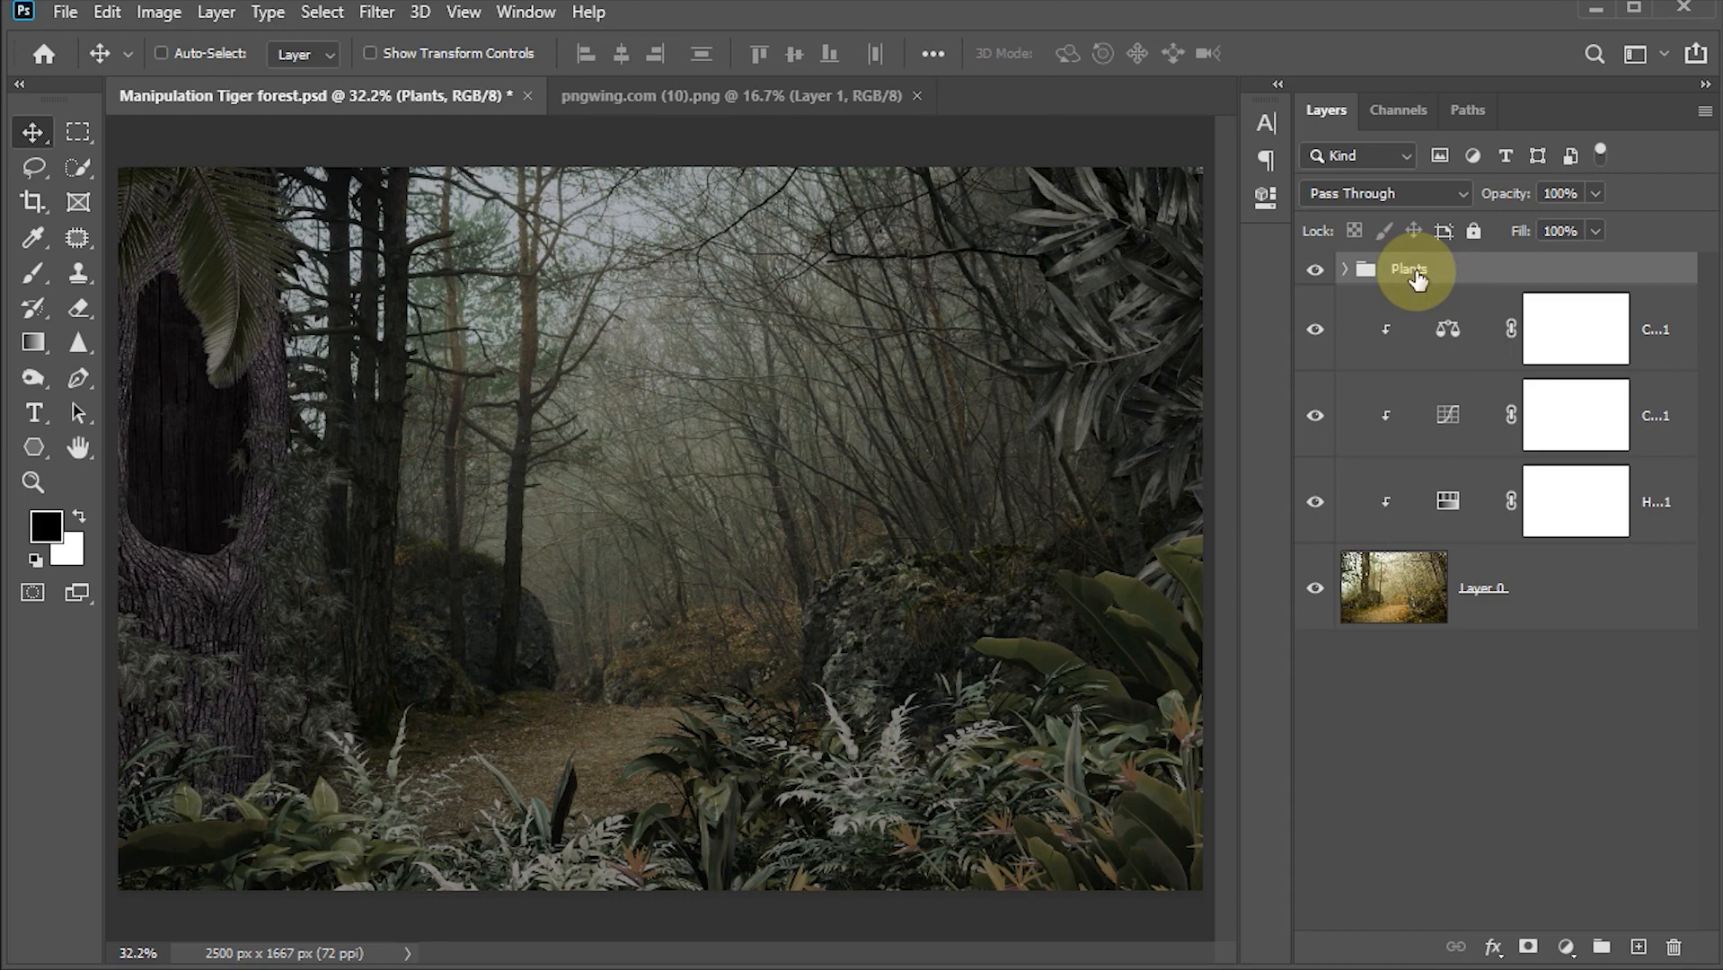
Step: Group the lower adjustments with Layer 0, name the group background, and save the document
left_click(1433, 331)
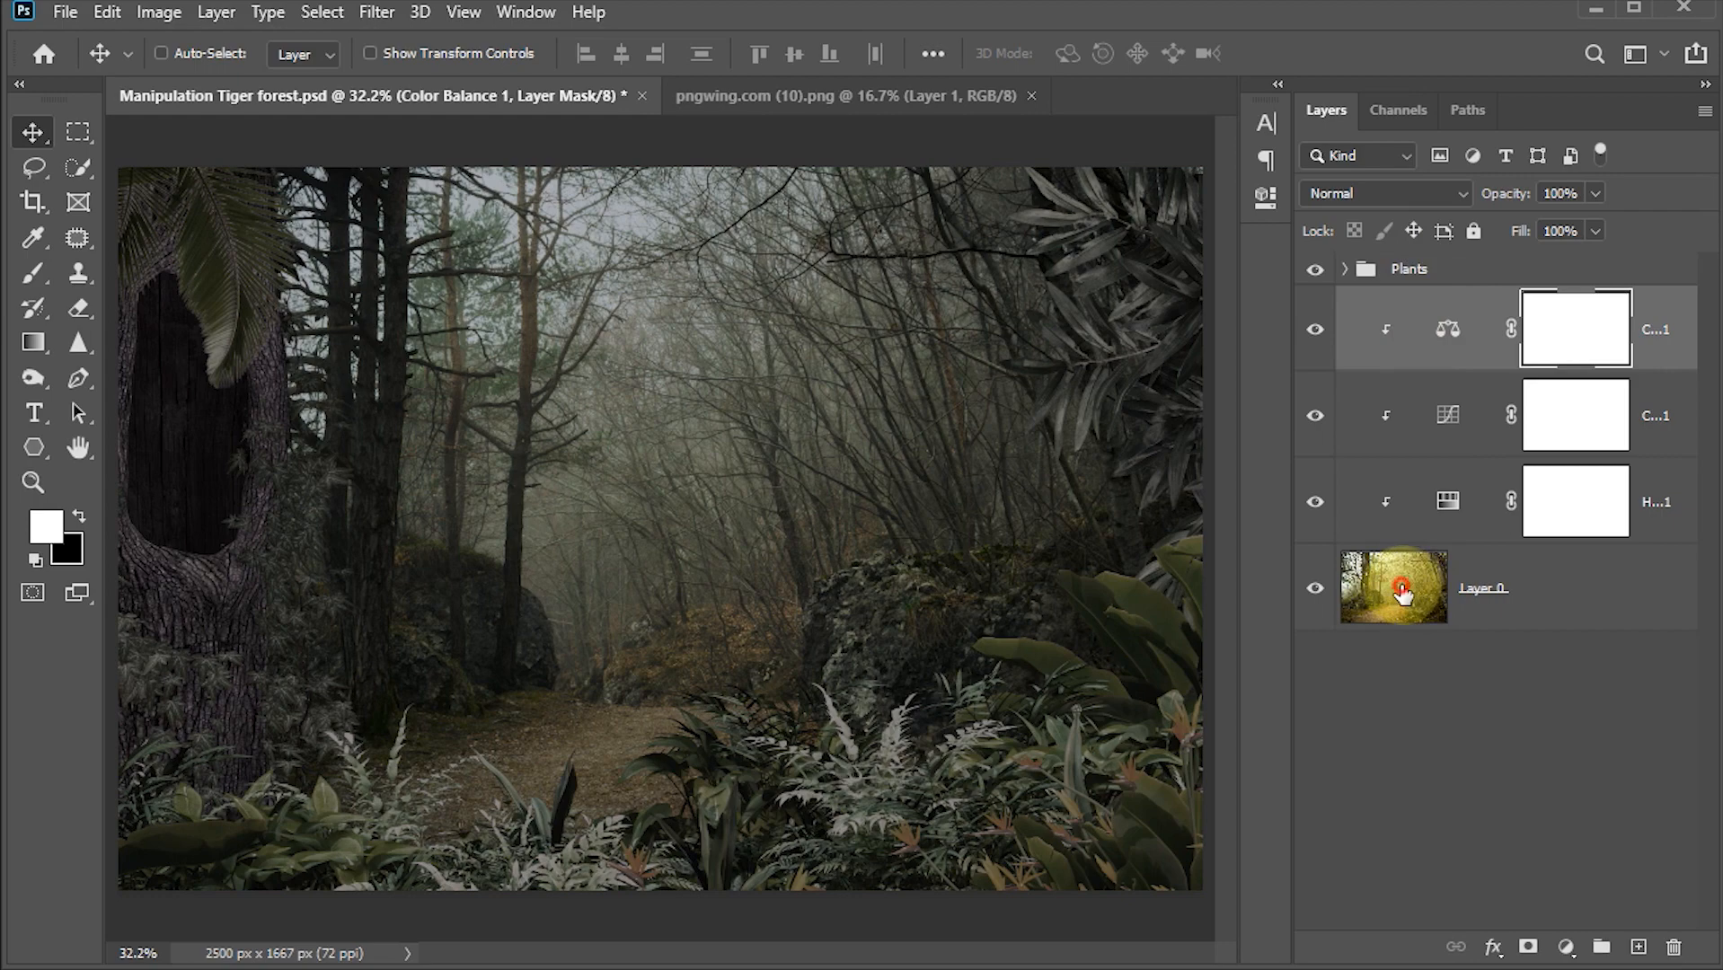
left_click(1397, 584, "shift")
key("ctrl+g")
double_click(1409, 303)
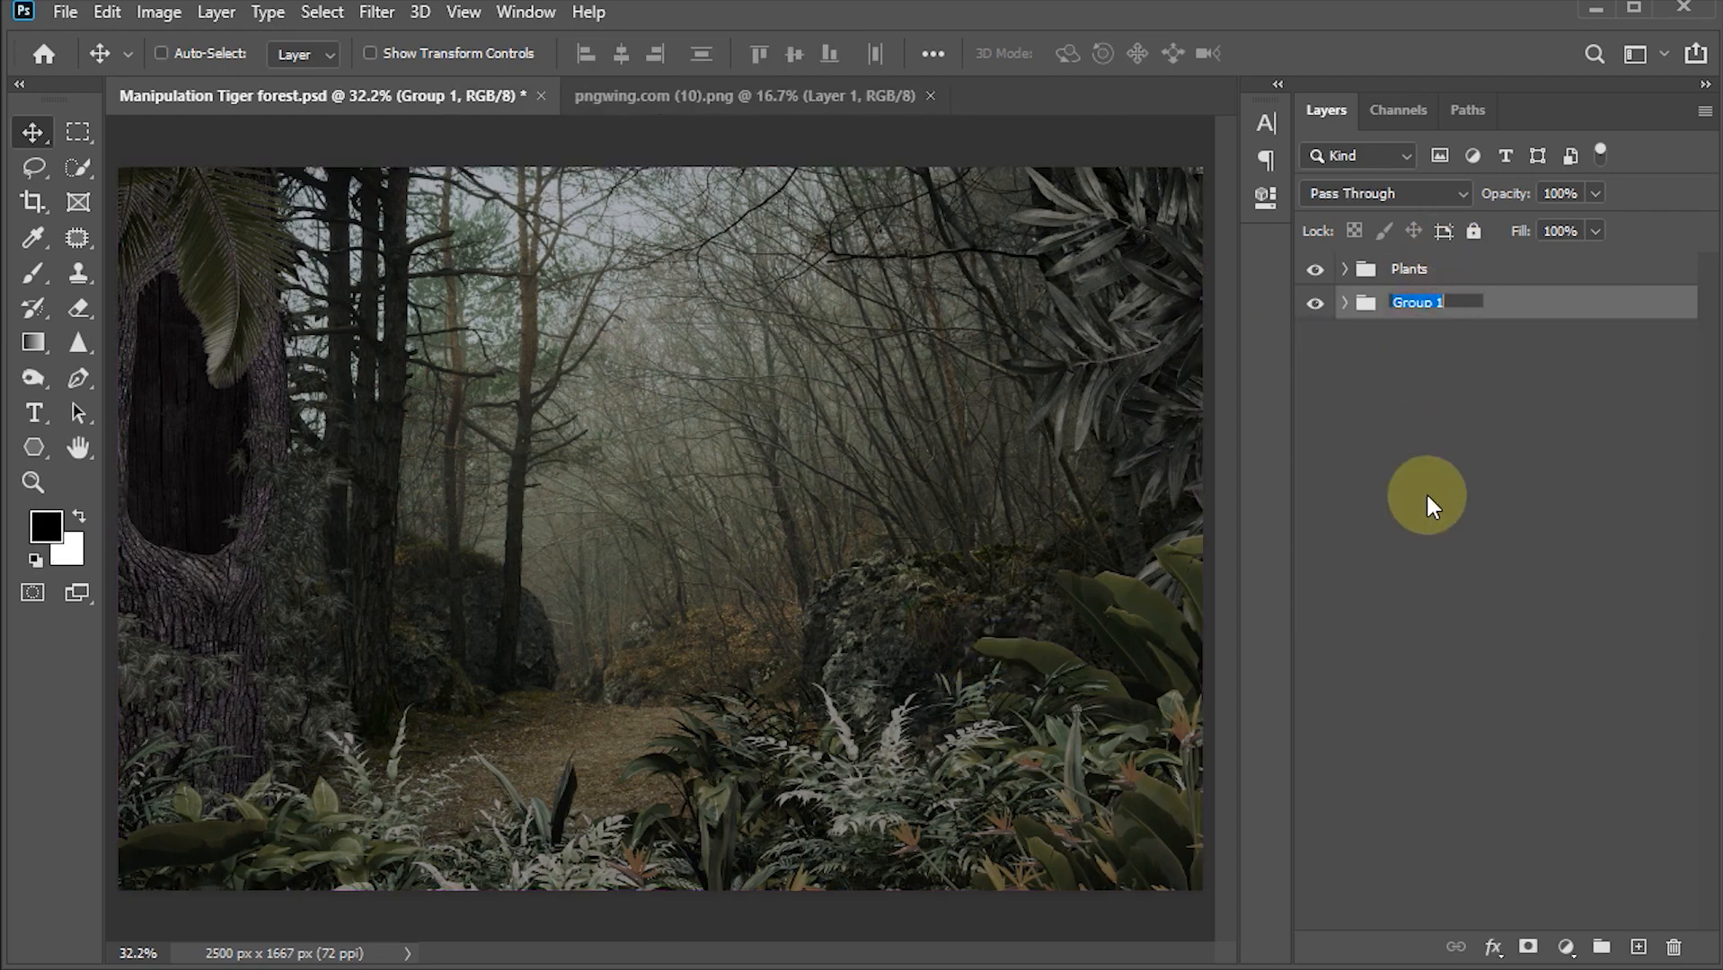
type("background")
key("Return")
key("ctrl+s")
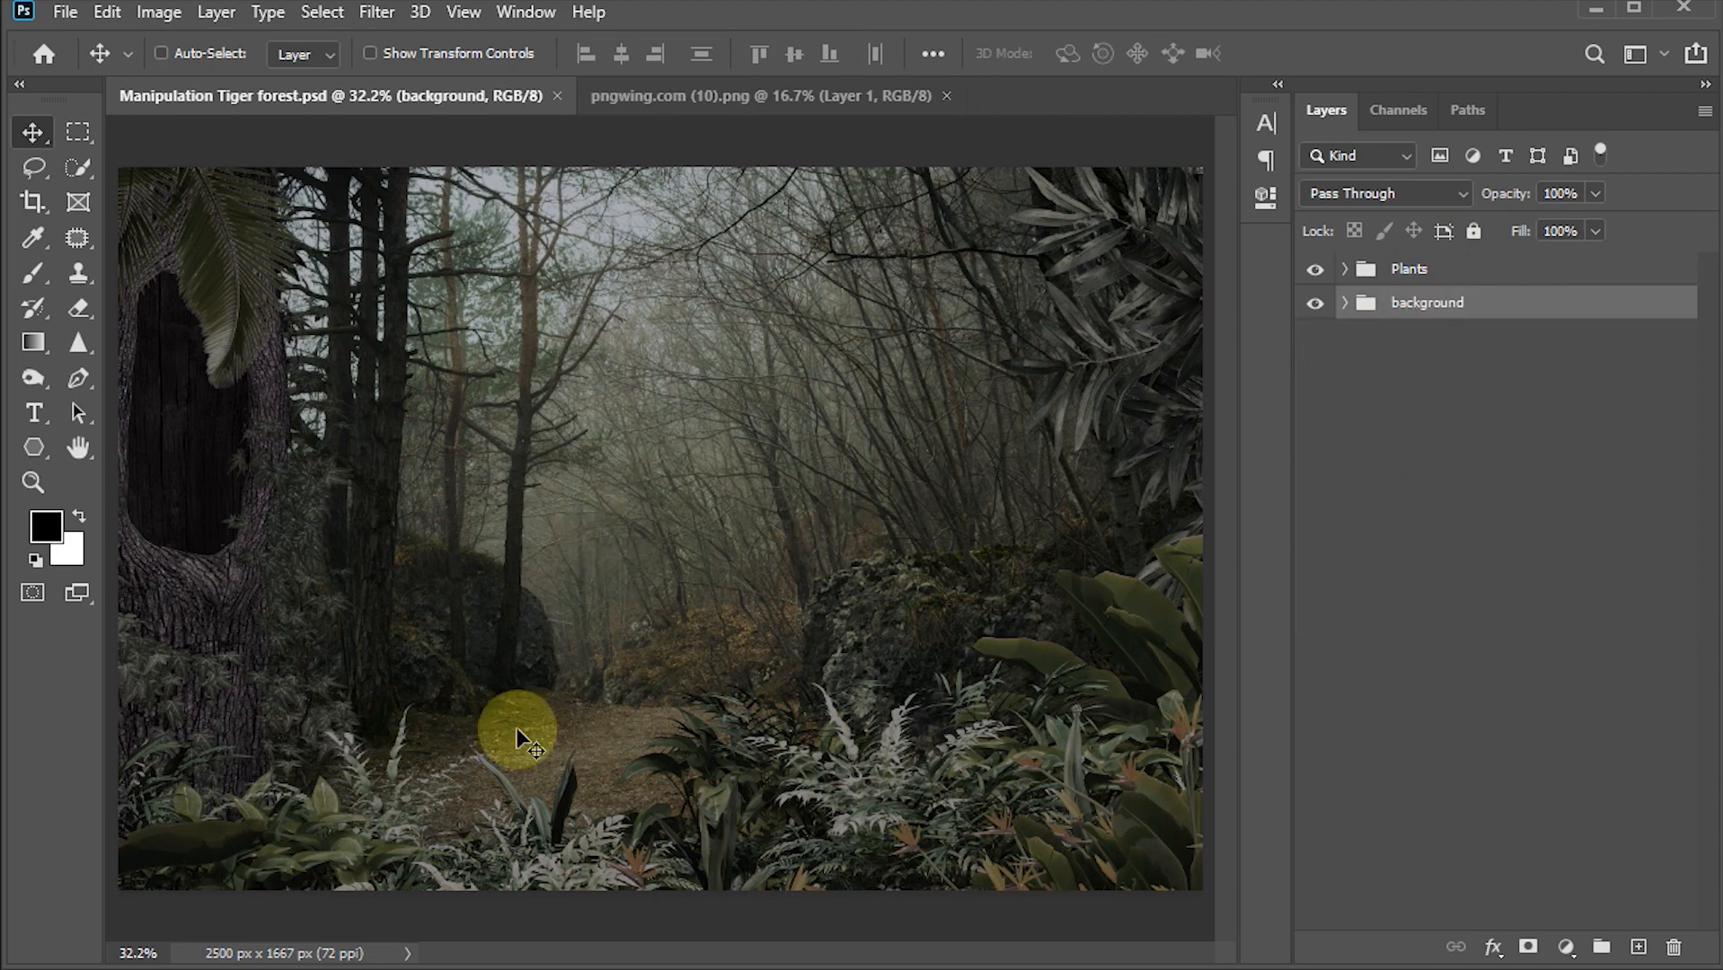
Step: Drag pngwing.com (14).png, the jaguar image, from the file folder into the document
mouse_move(554, 969)
left_click(461, 931)
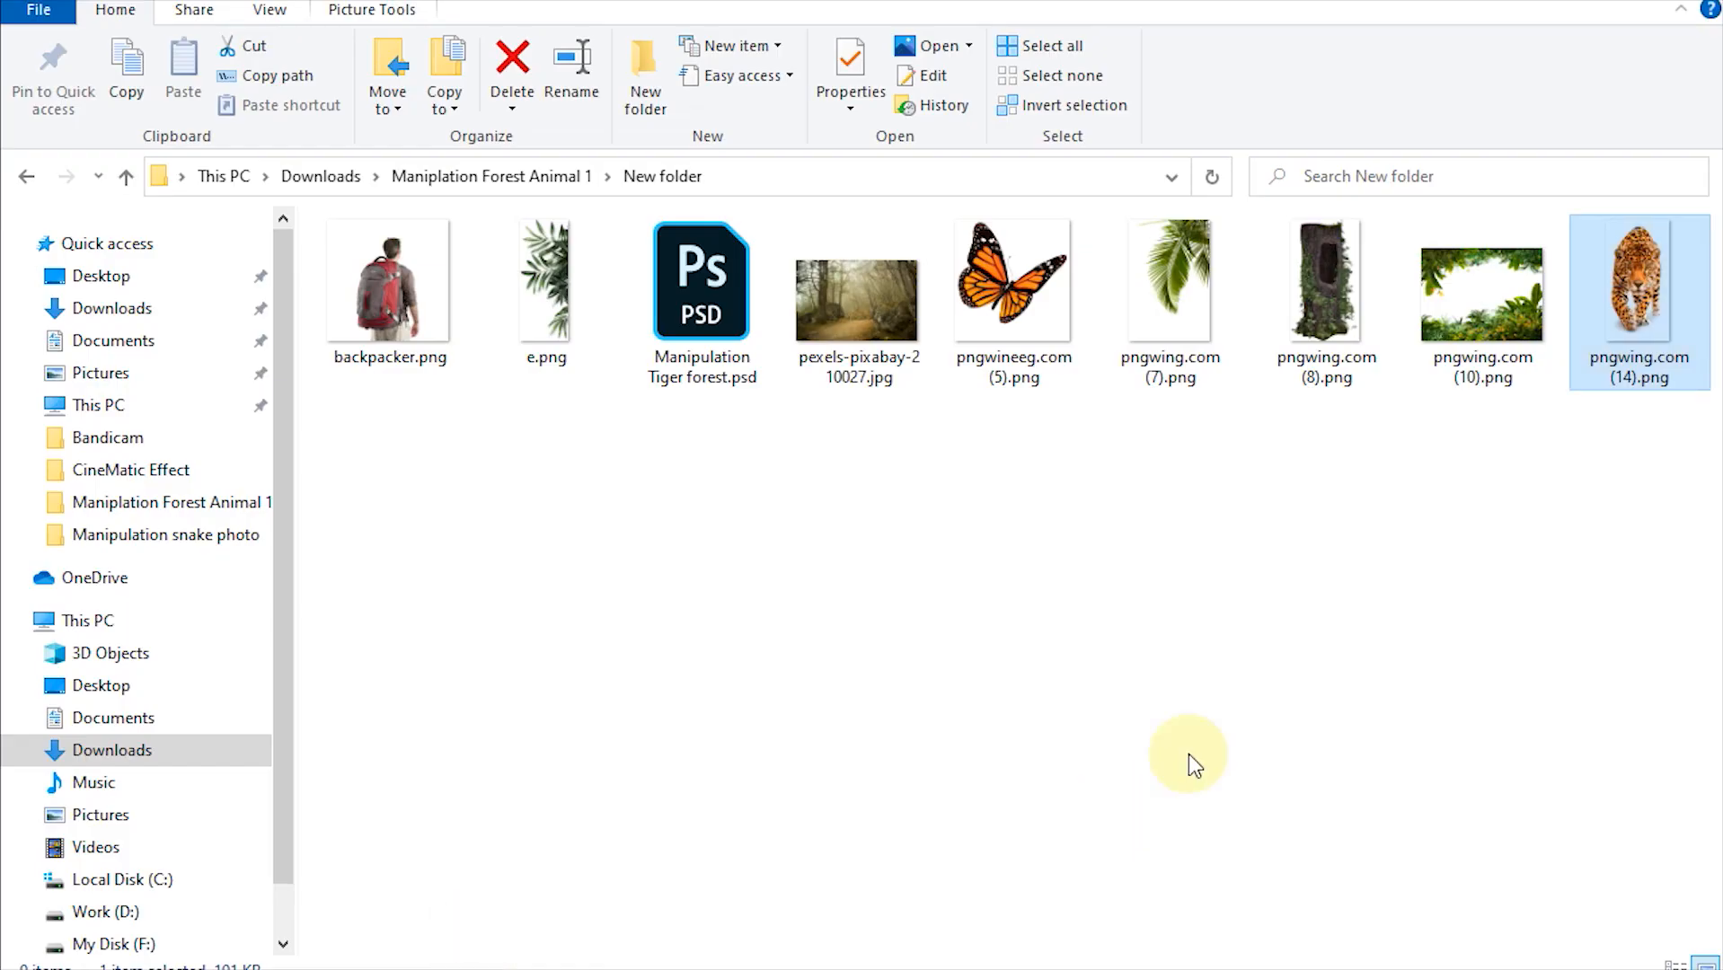
left_click_drag(1673, 290, 739, 676)
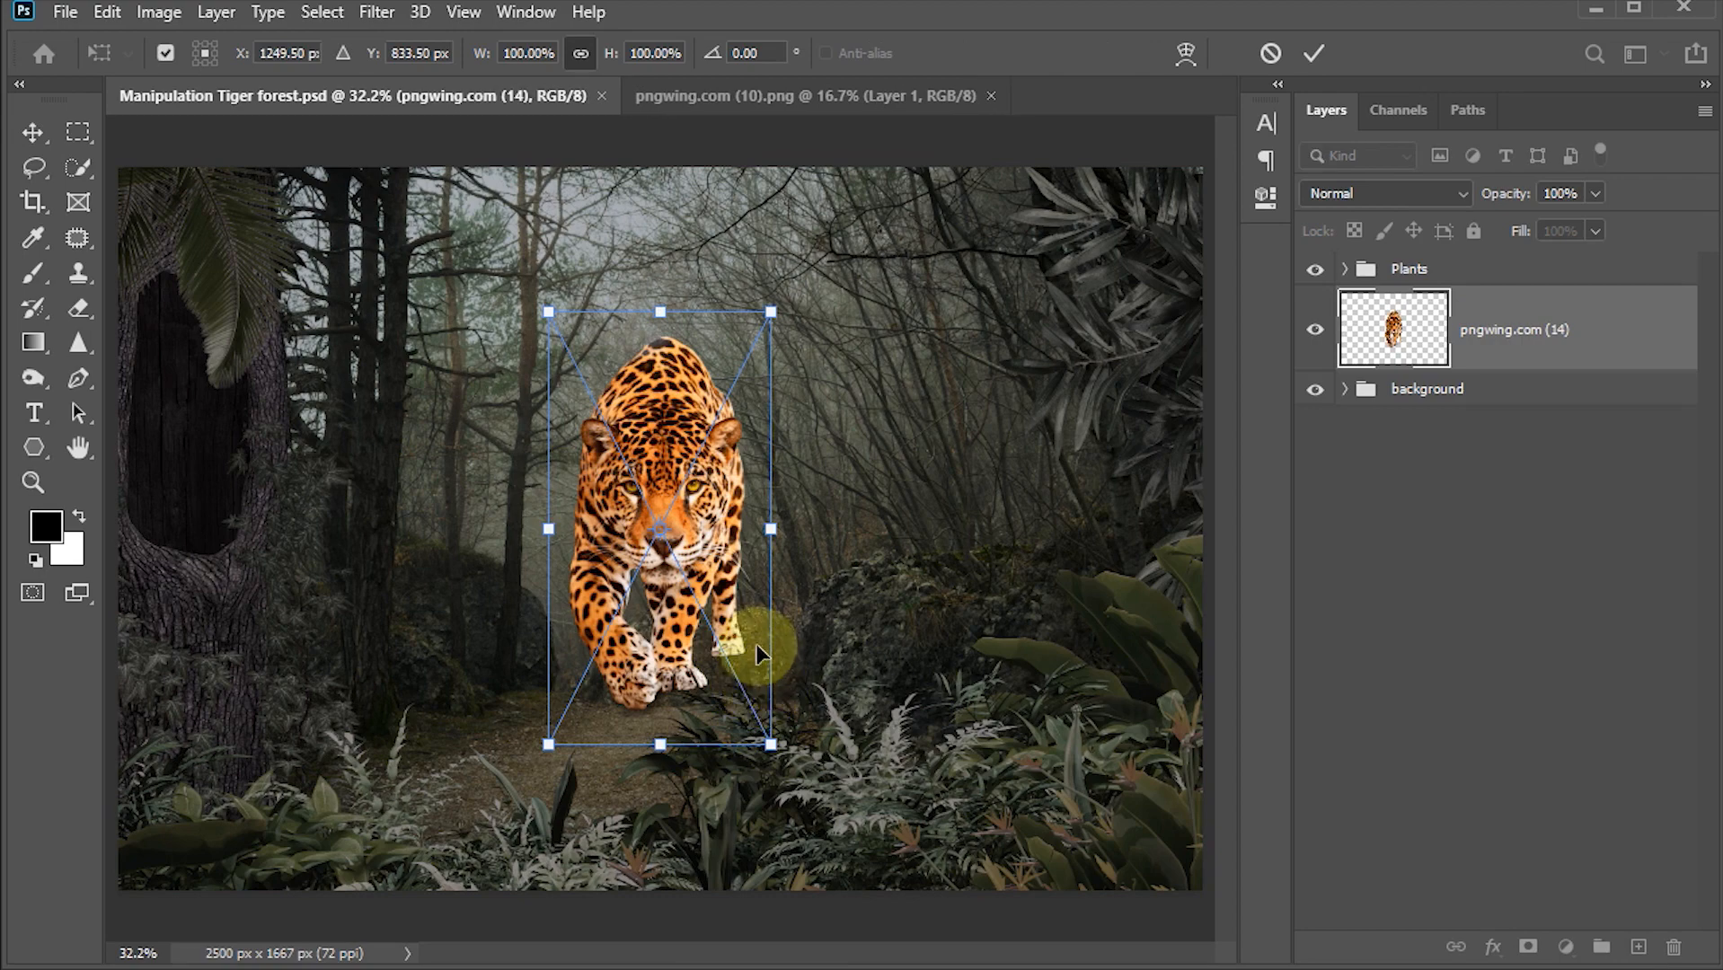
Step: Scale the jaguar to about 142% and position it walking along the forest path, then commit the transform
left_click_drag(771, 745, 832, 861)
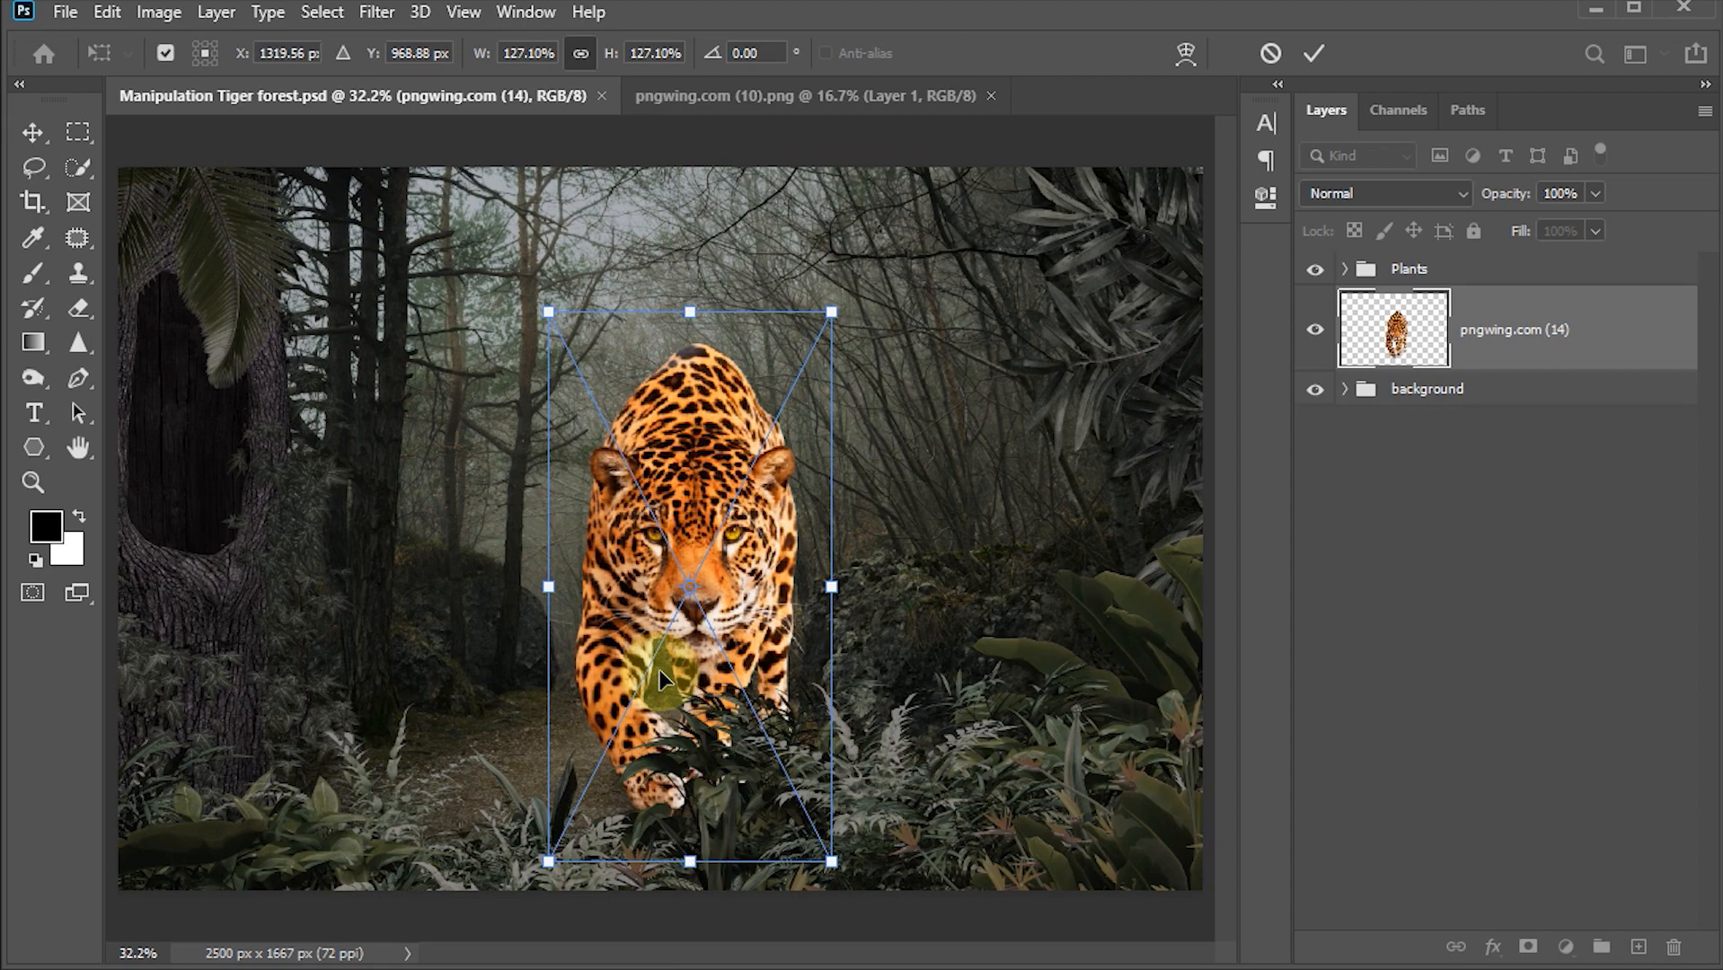
left_click_drag(729, 576, 667, 516)
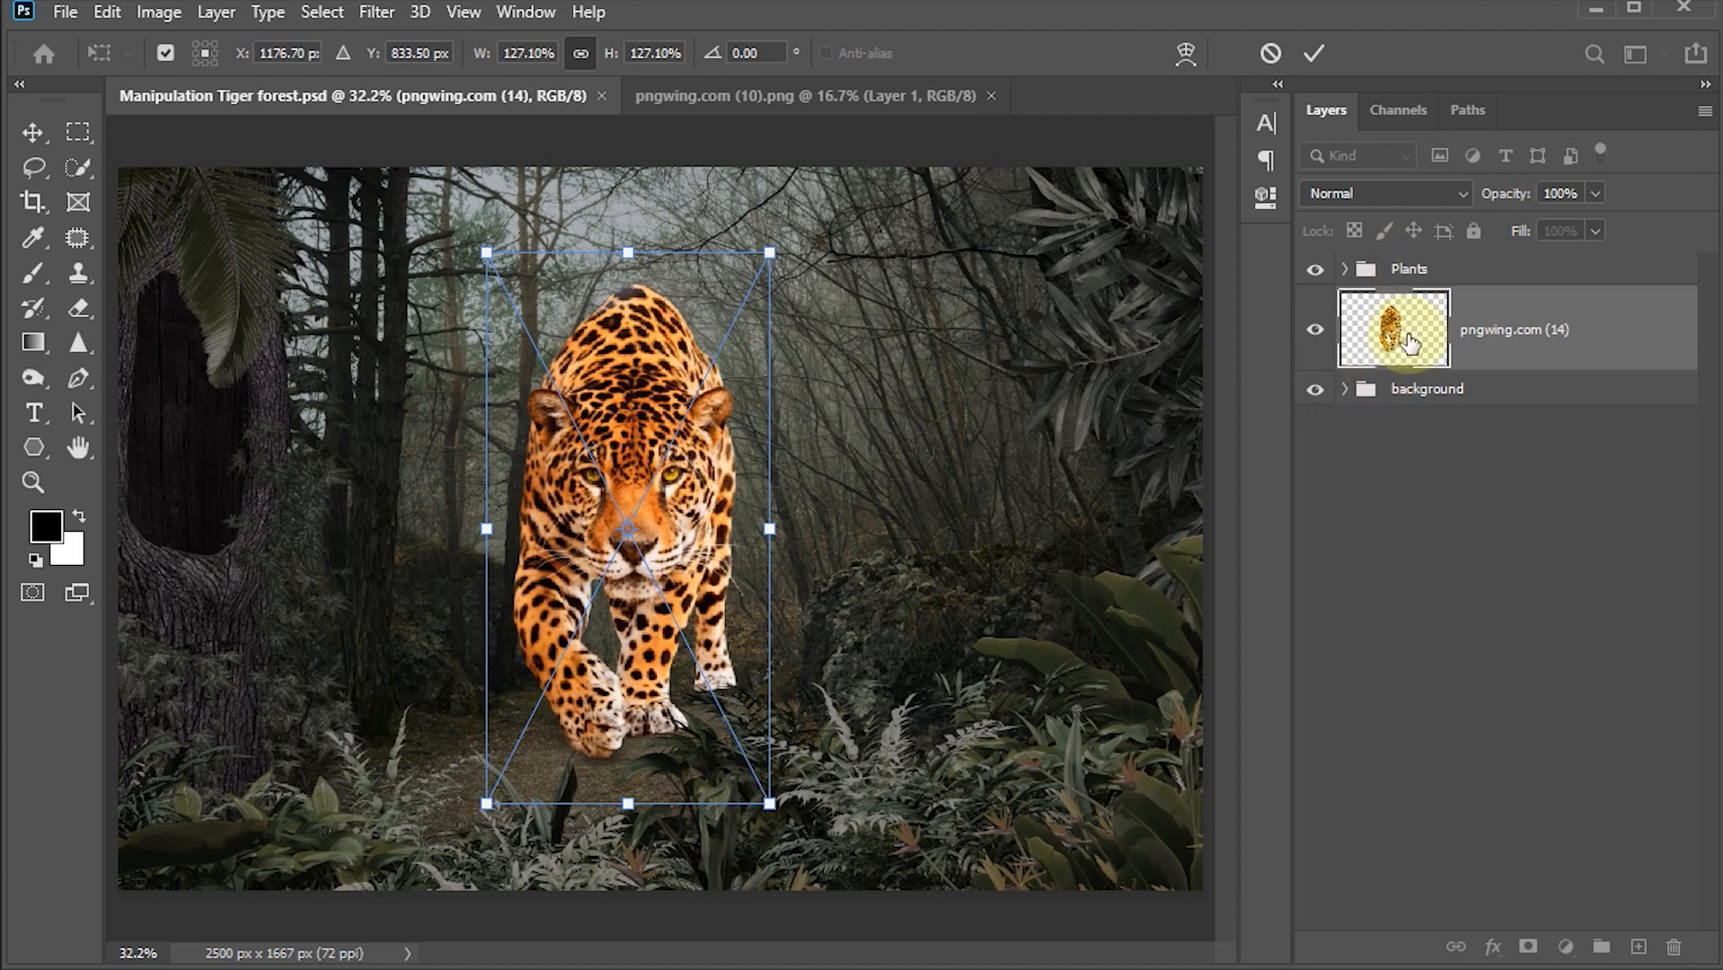
left_click_drag(487, 803, 435, 847)
left_click_drag(586, 839, 567, 748)
left_click_drag(471, 799, 462, 807)
left_click_drag(595, 751, 603, 745)
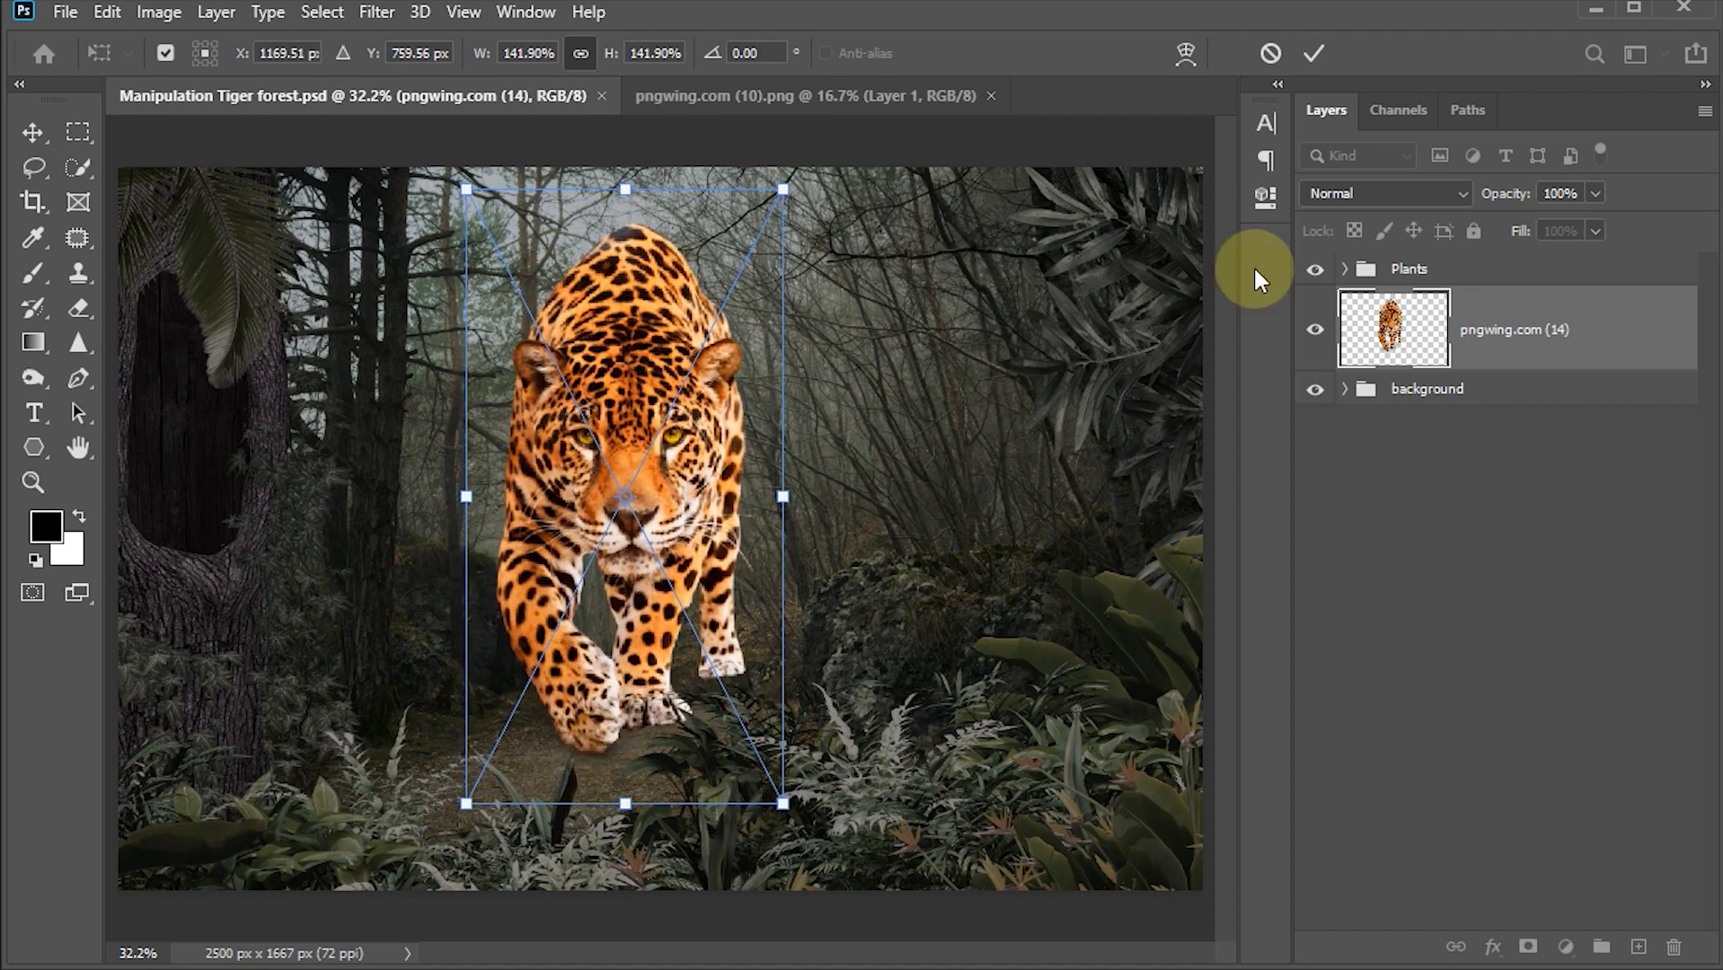
left_click(1313, 54)
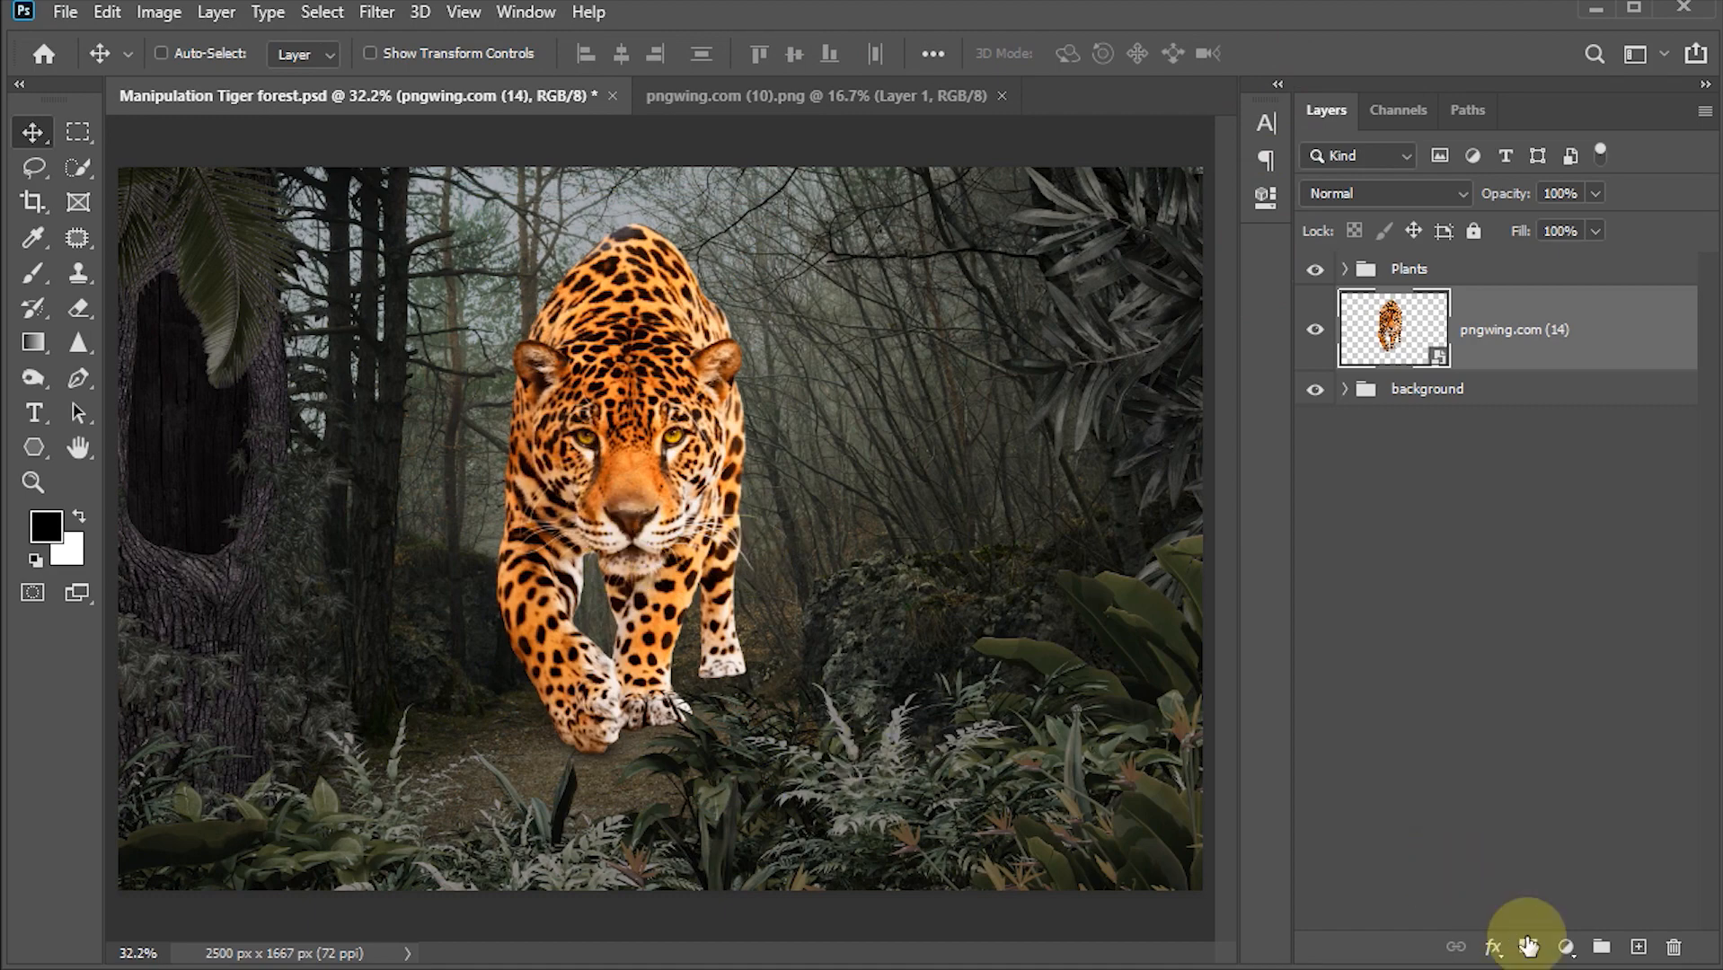
Step: Add a Hue/Saturation adjustment clipped to the jaguar and set Saturation to -40
left_click(1565, 944)
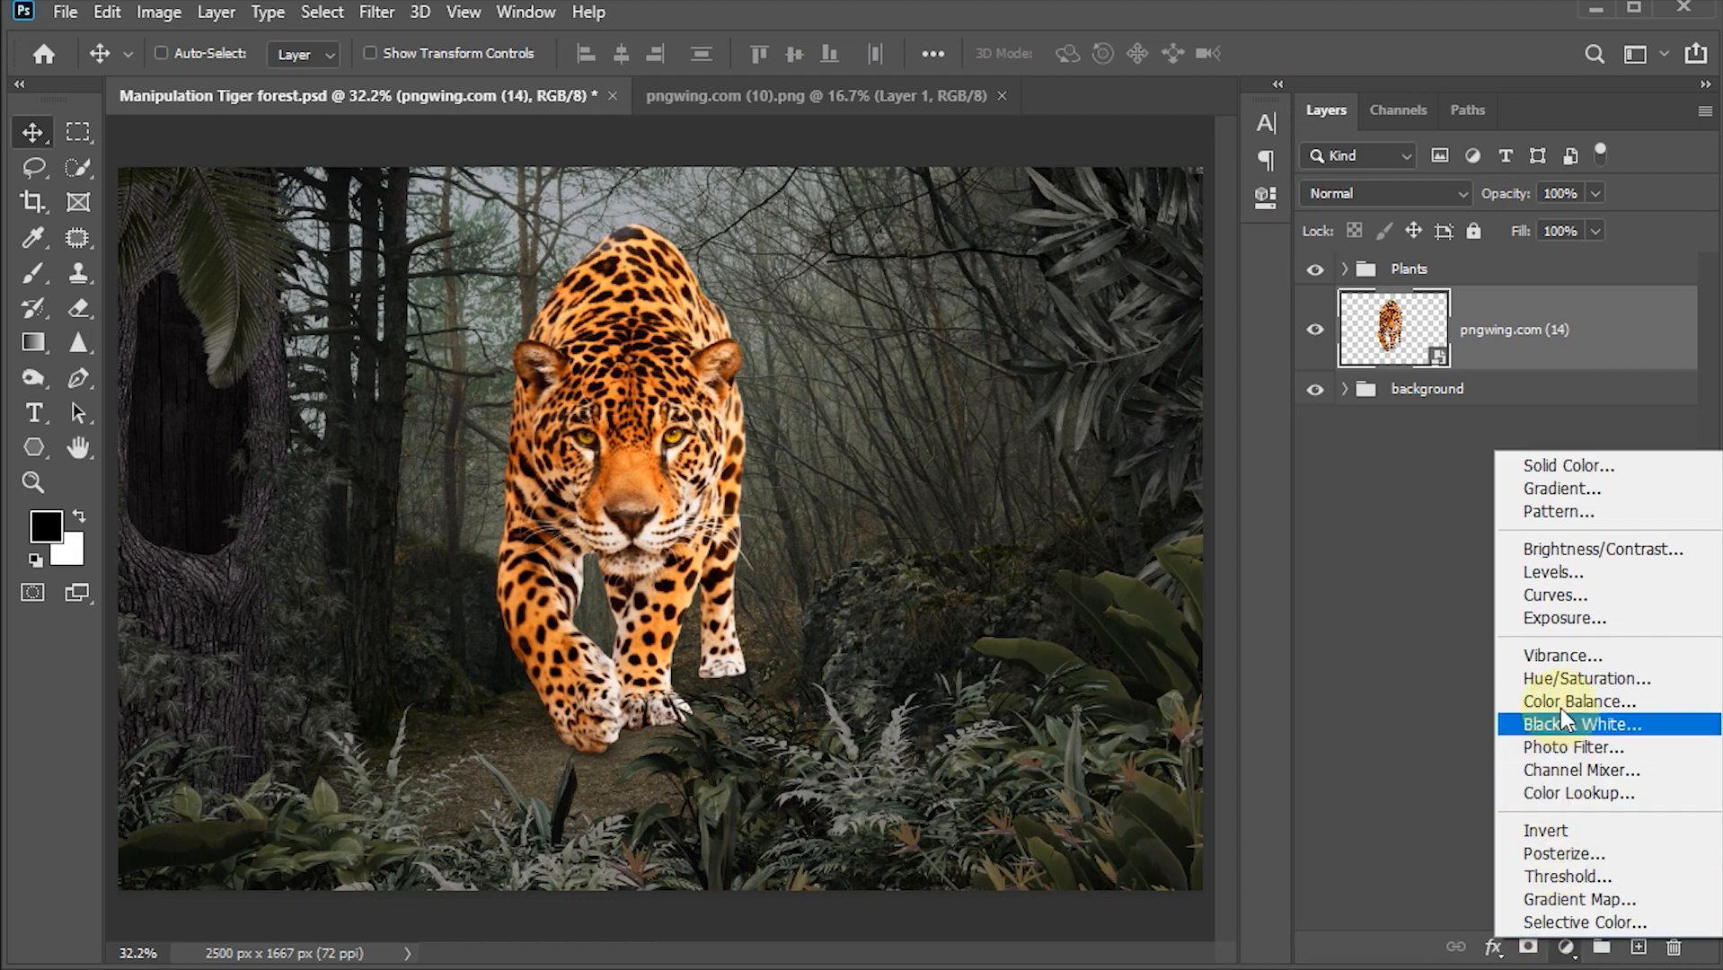
left_click(1561, 678)
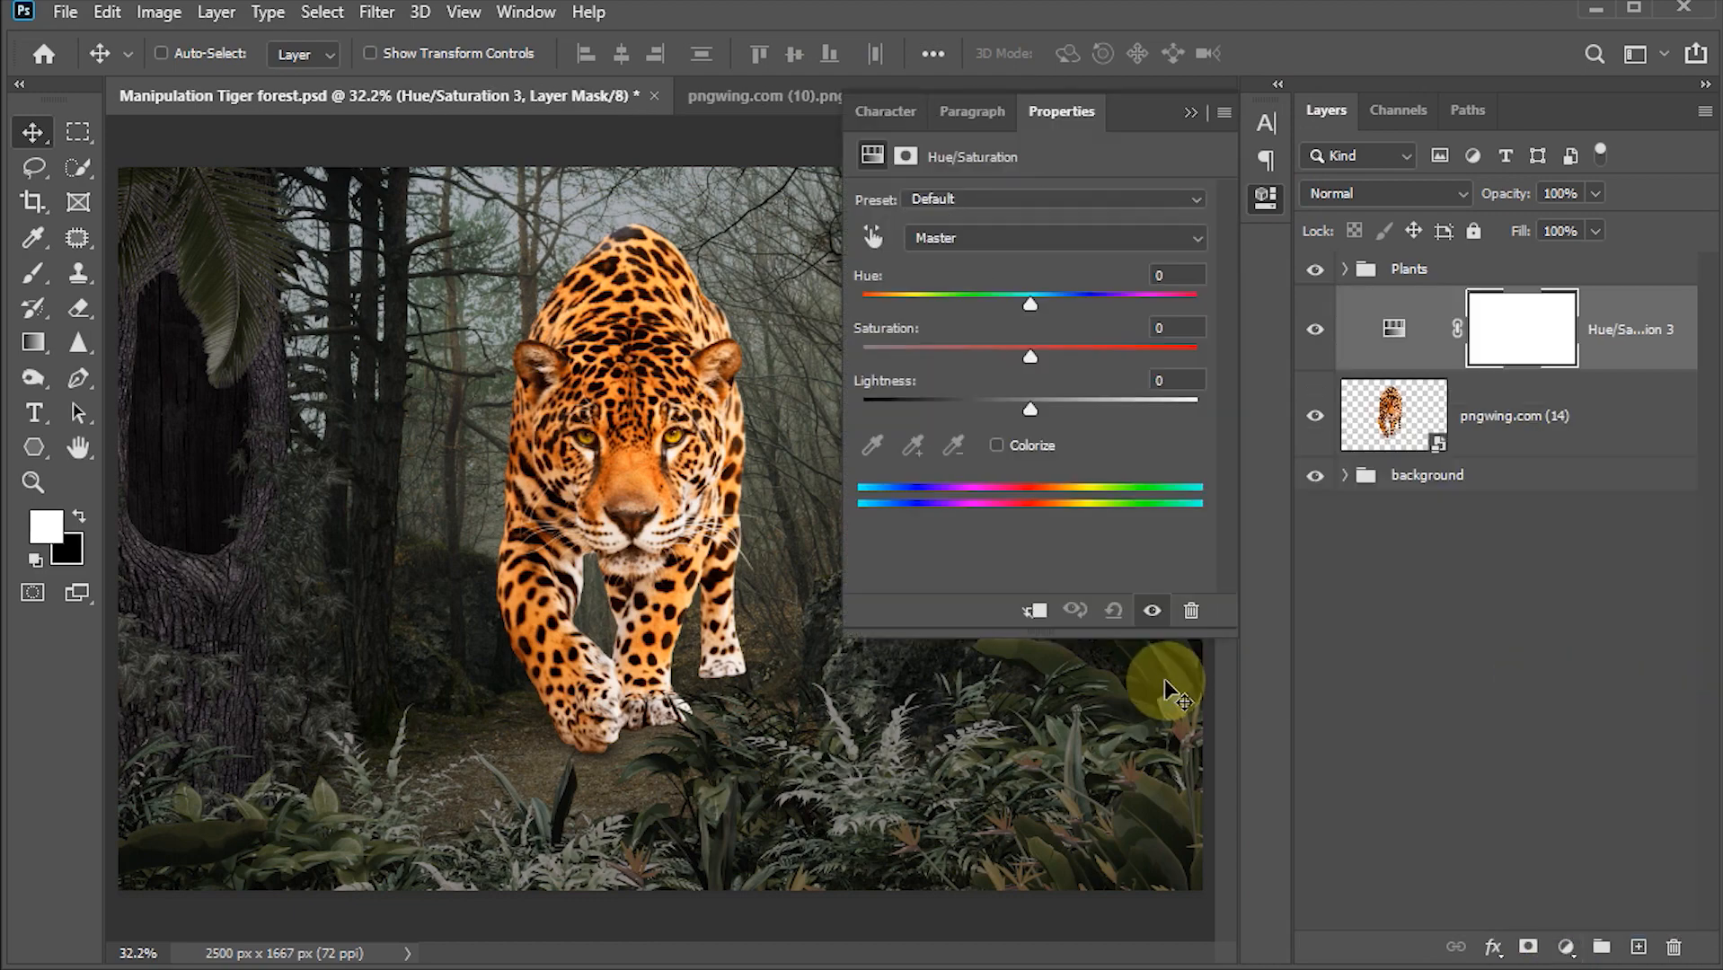
left_click(1035, 612)
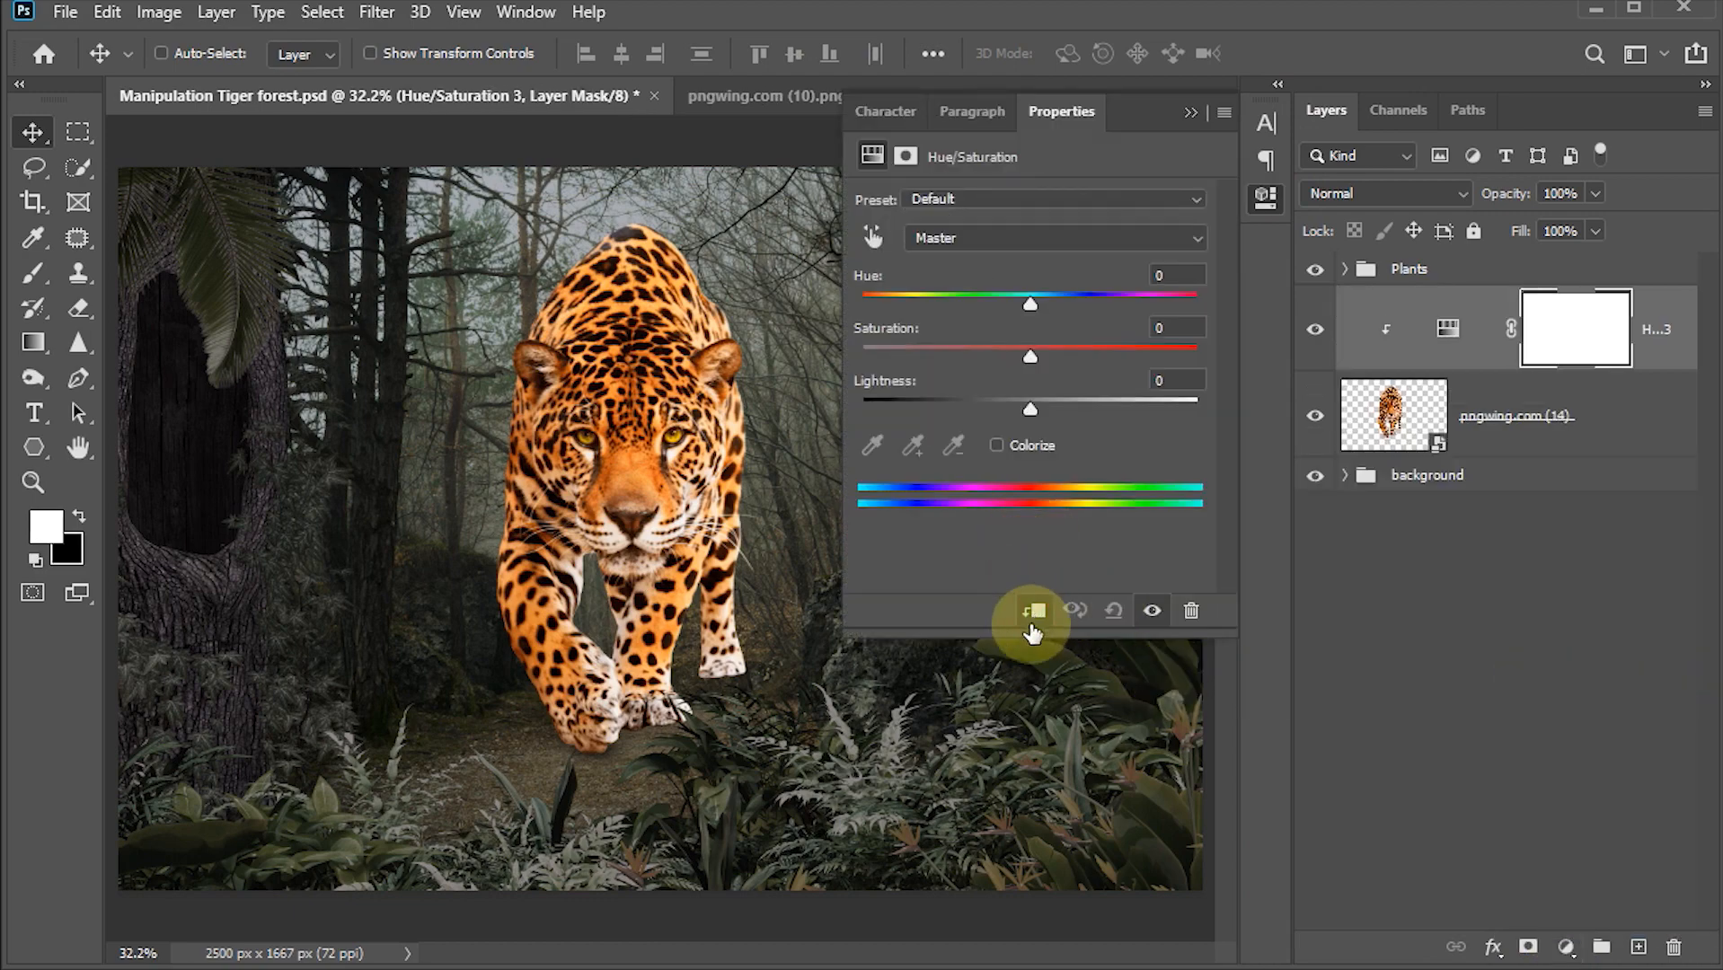
left_click_drag(1027, 361, 964, 359)
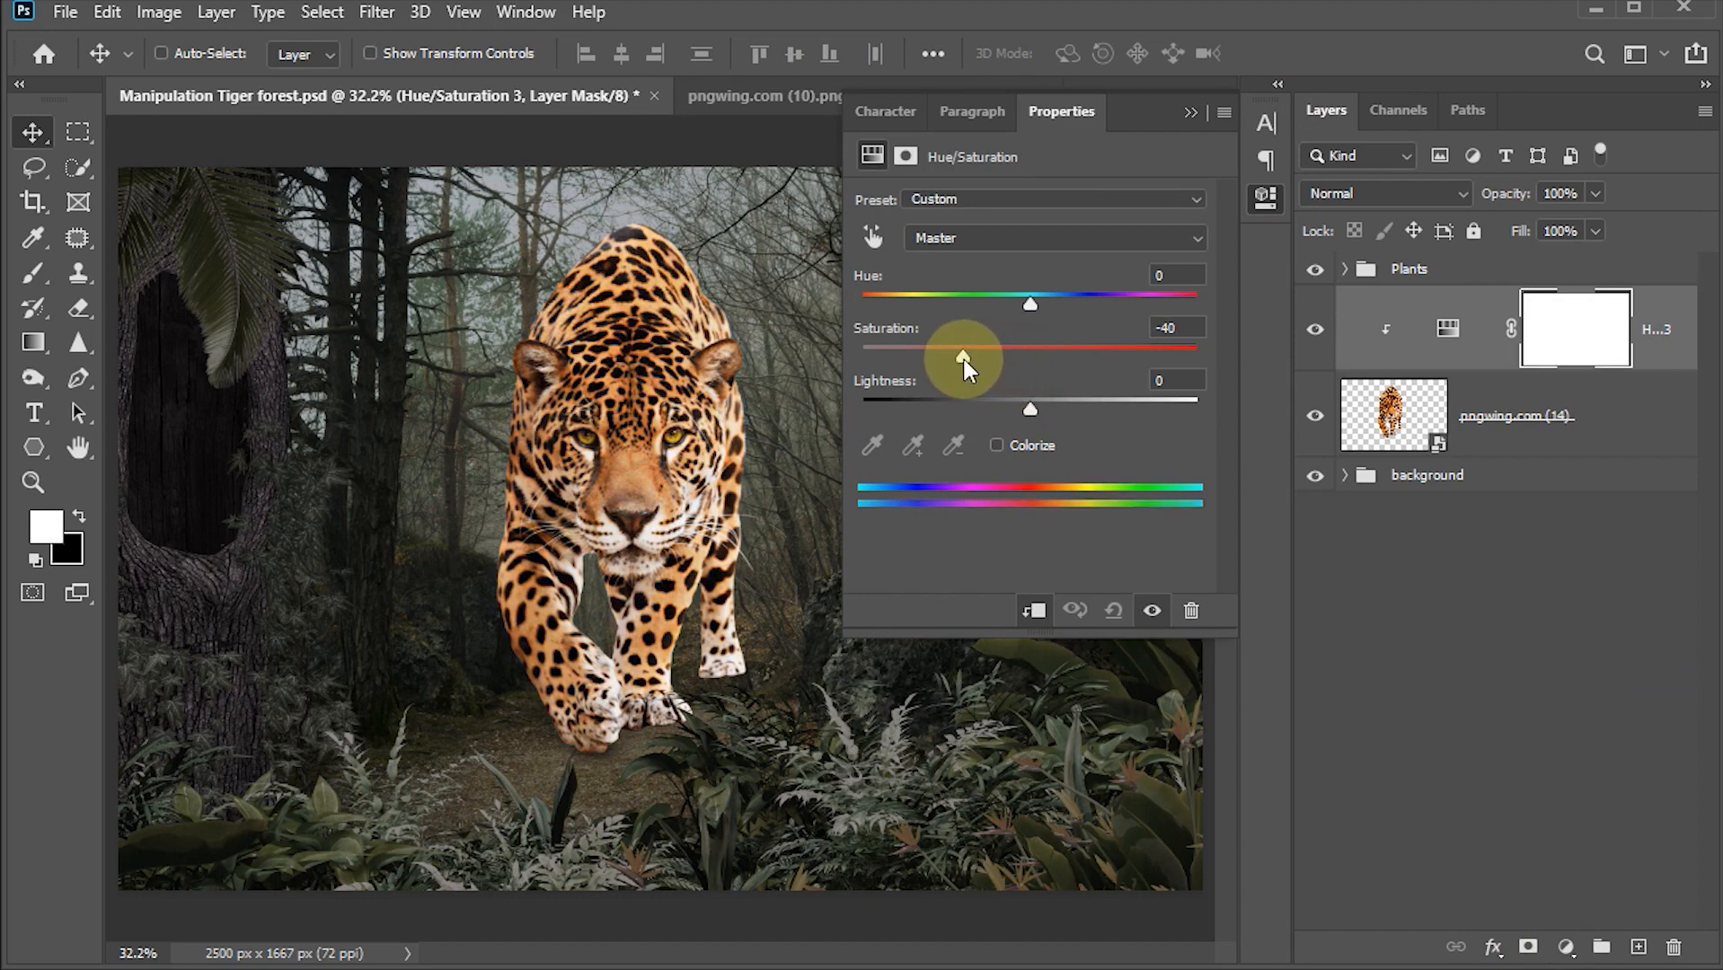
left_click(1191, 113)
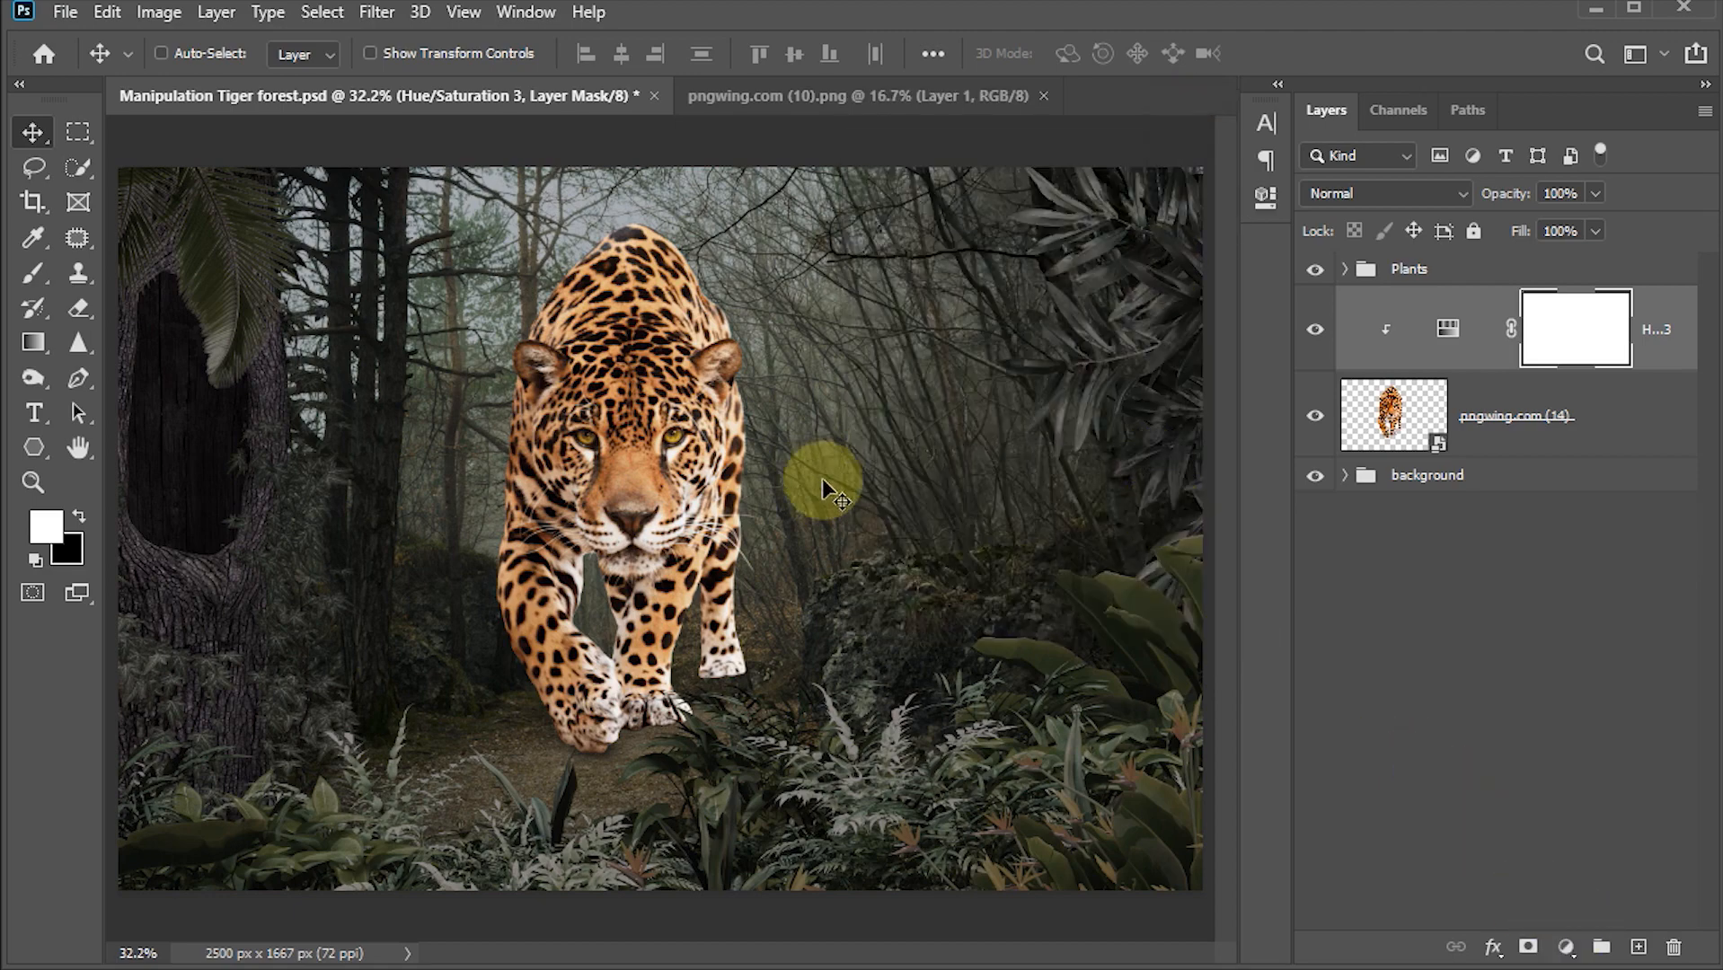
Step: Add a clipped Curves adjustment, lowering the white point and pulling the midpoint down to darken the jaguar
left_click(1564, 948)
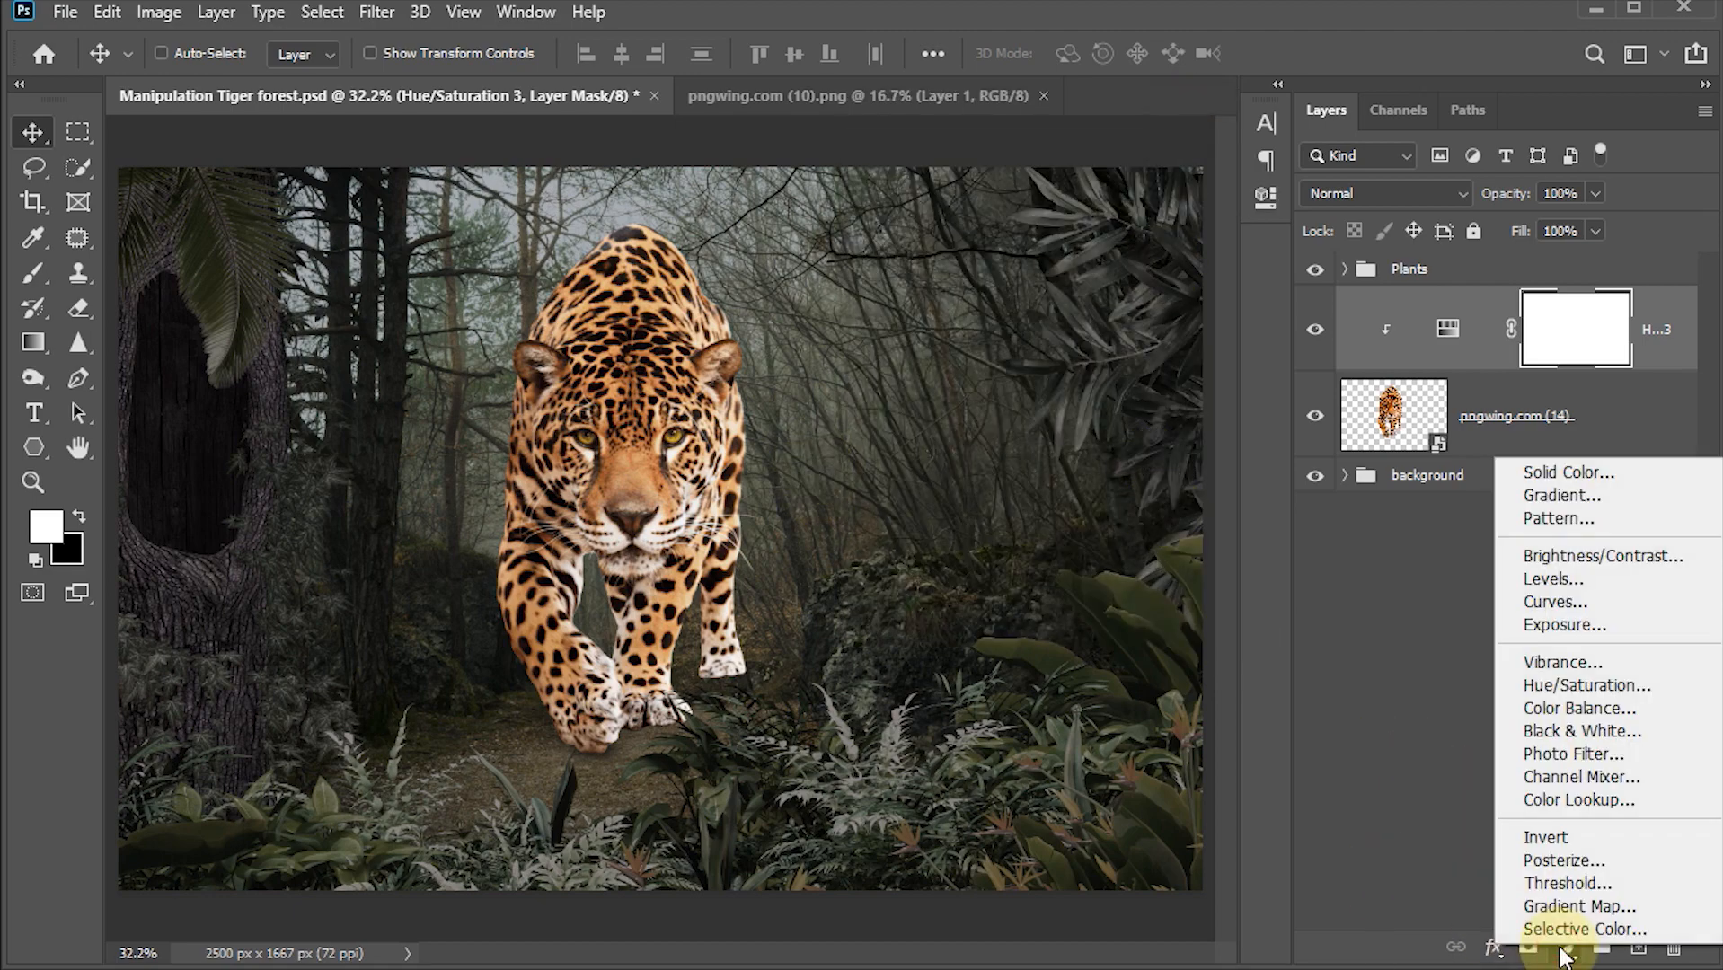
left_click(1560, 600)
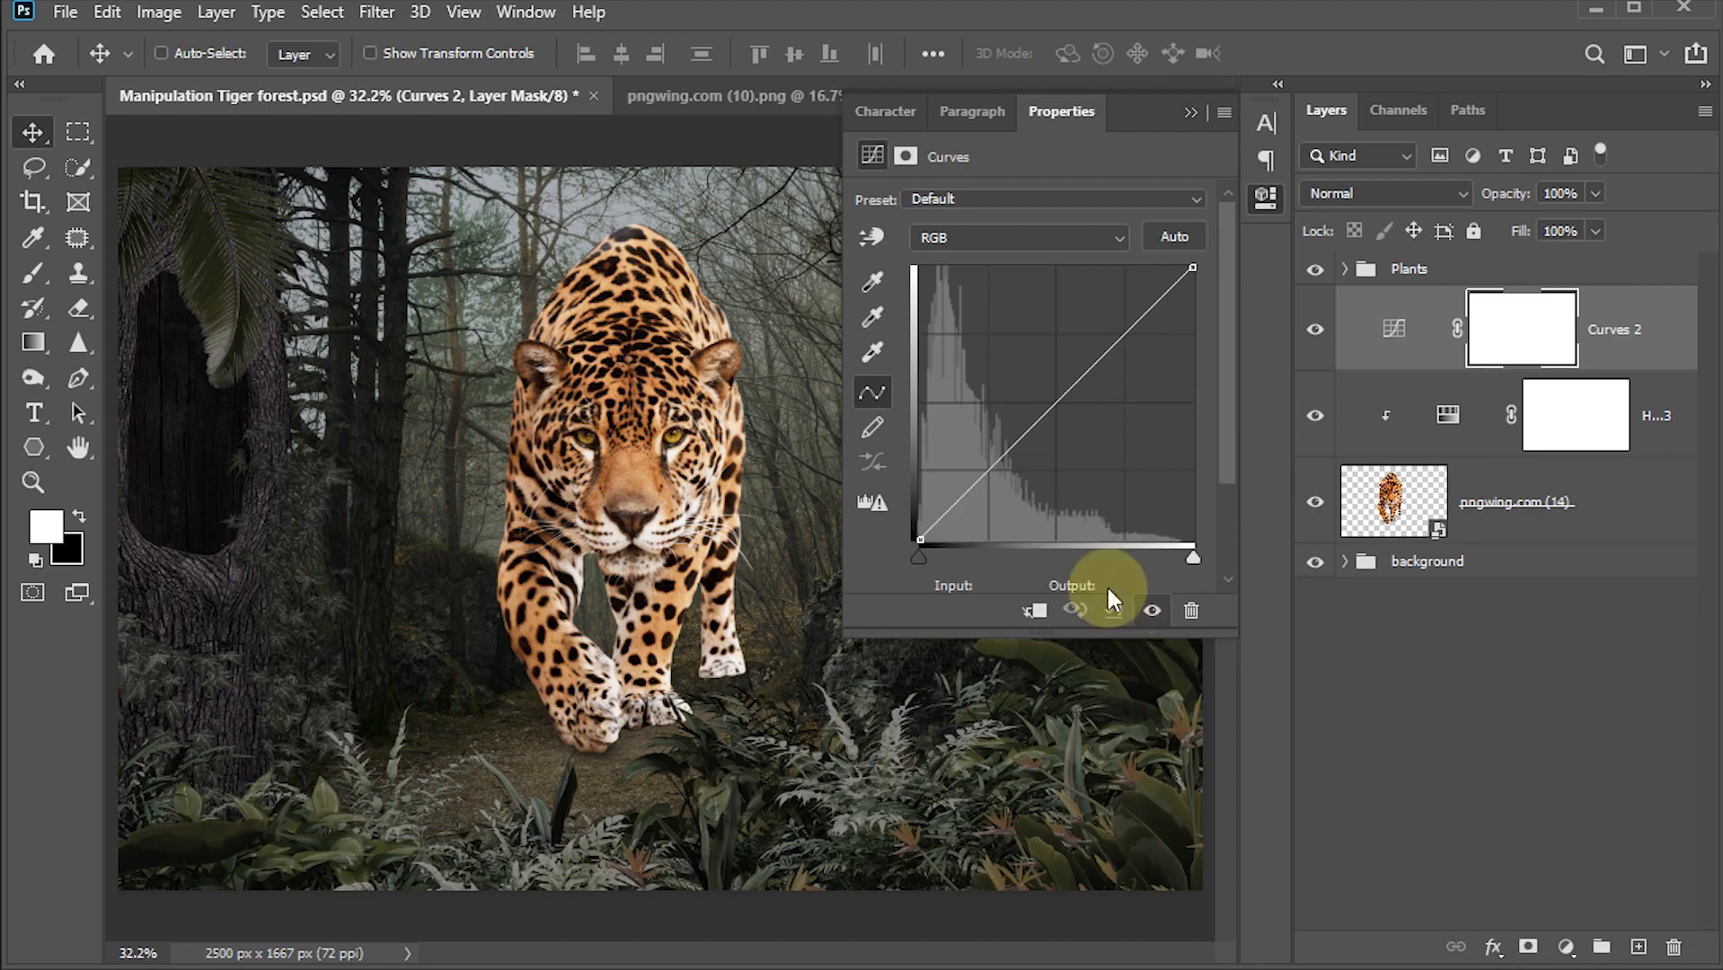
left_click(1035, 611)
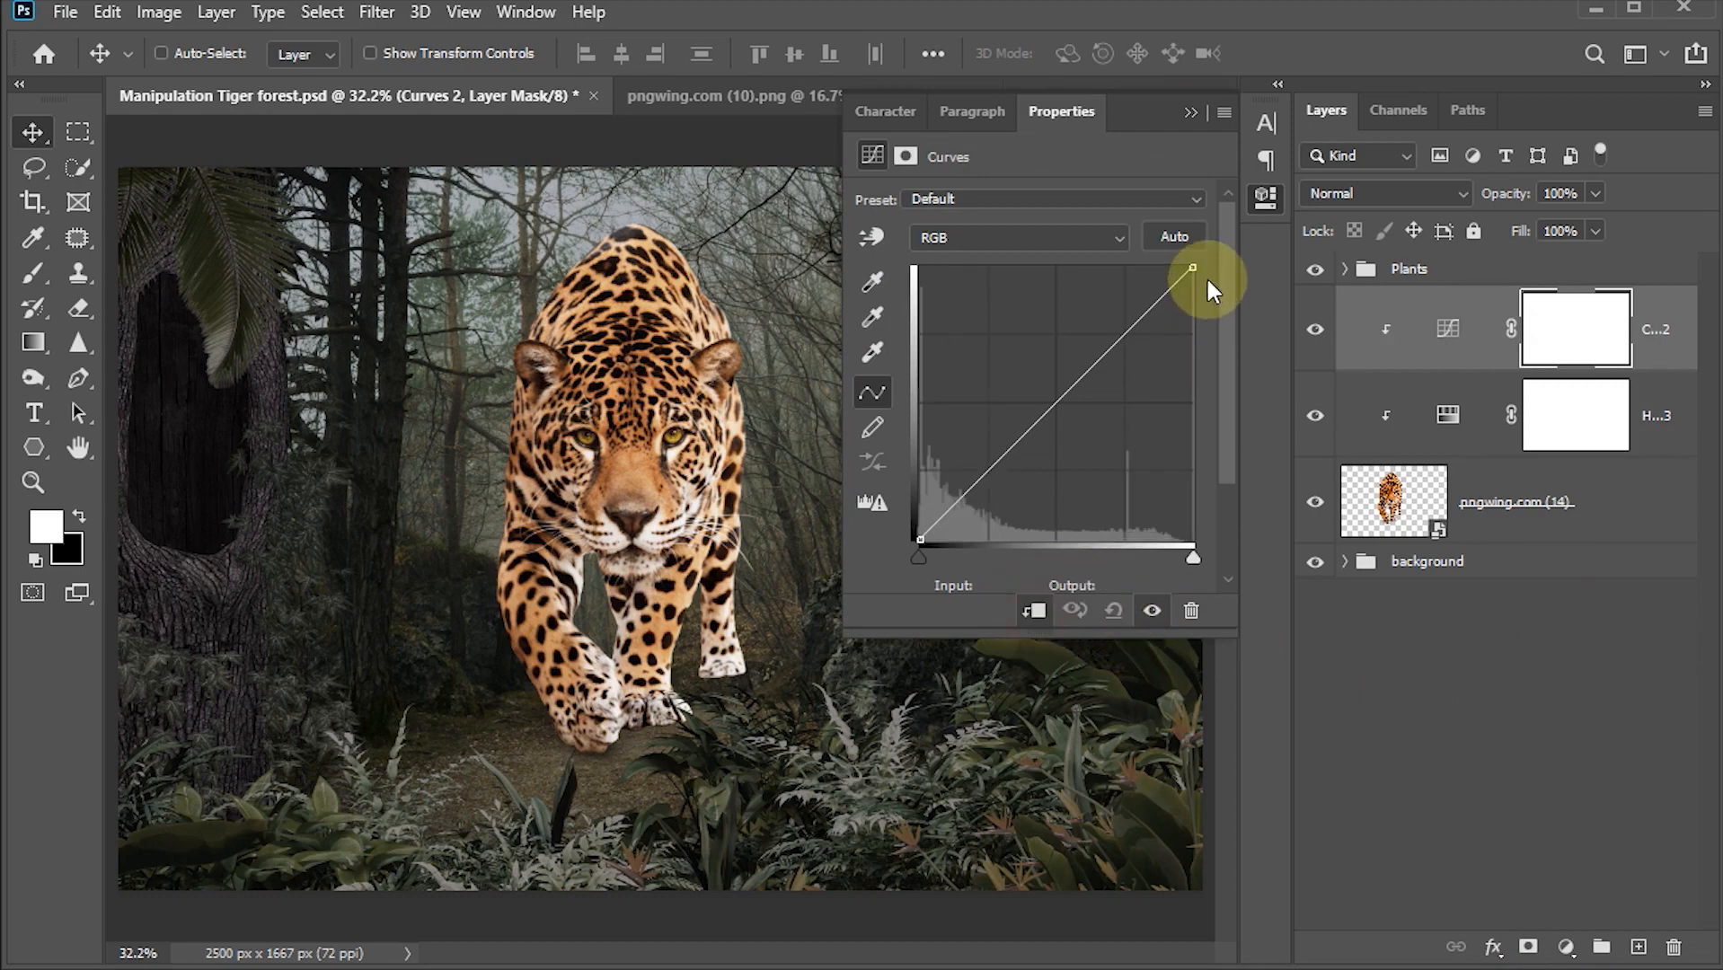
left_click_drag(1192, 268, 1200, 353)
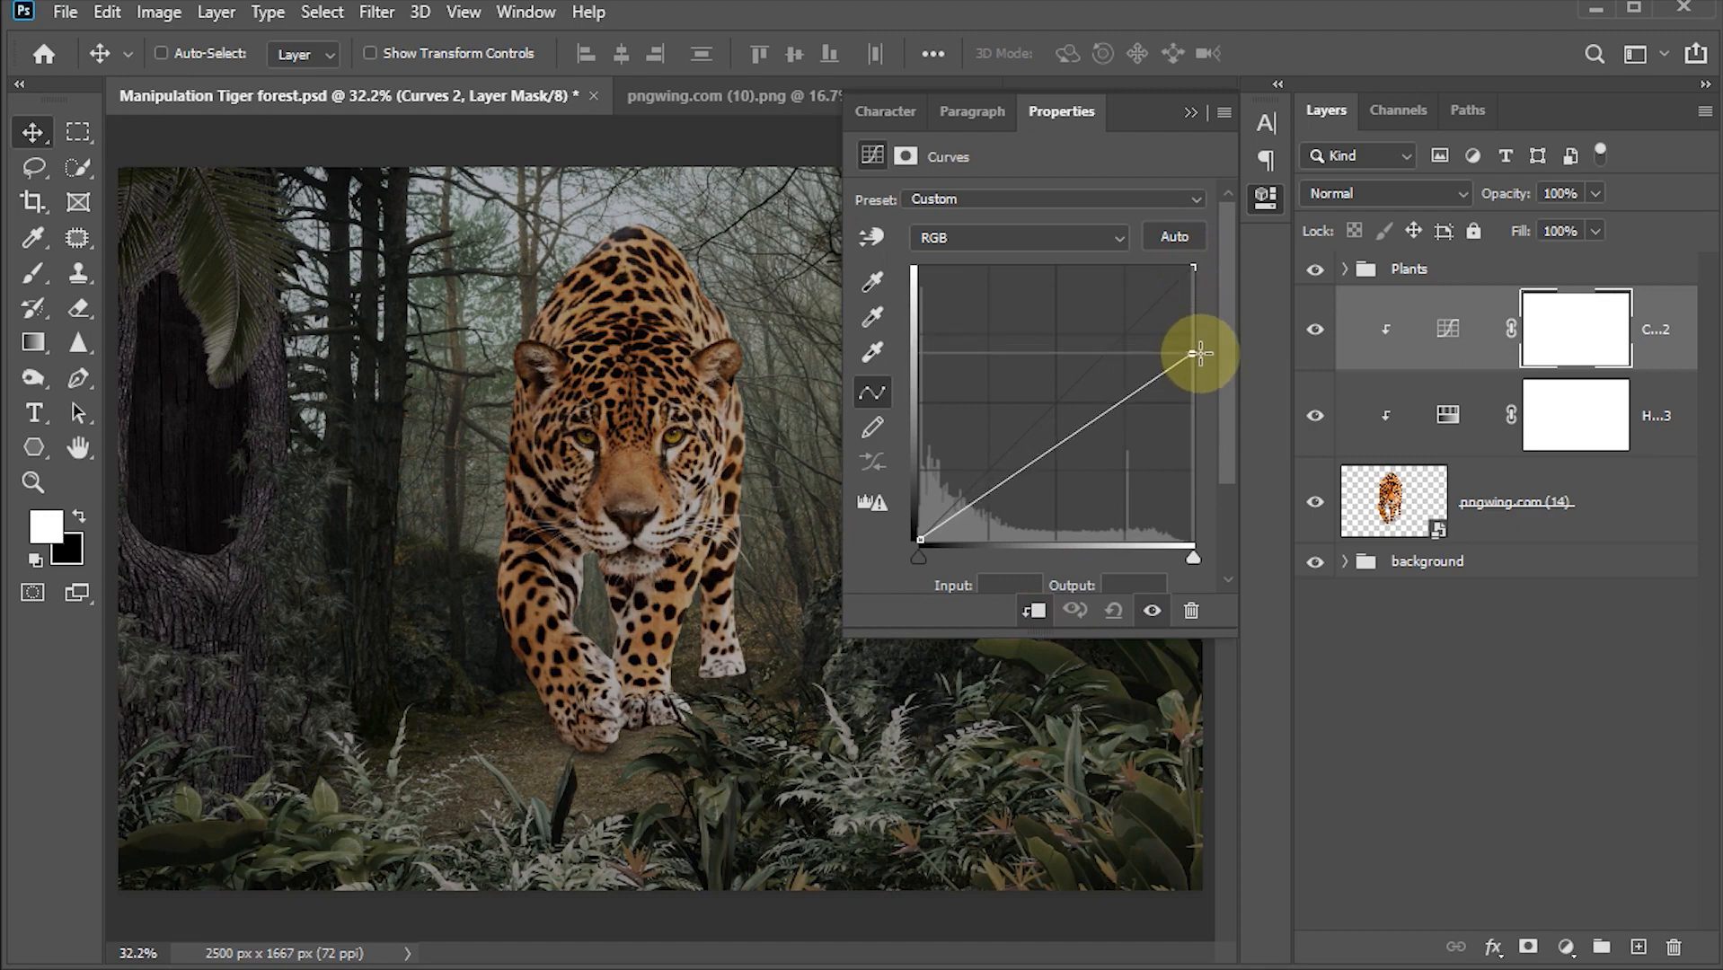
left_click_drag(1058, 447, 1068, 462)
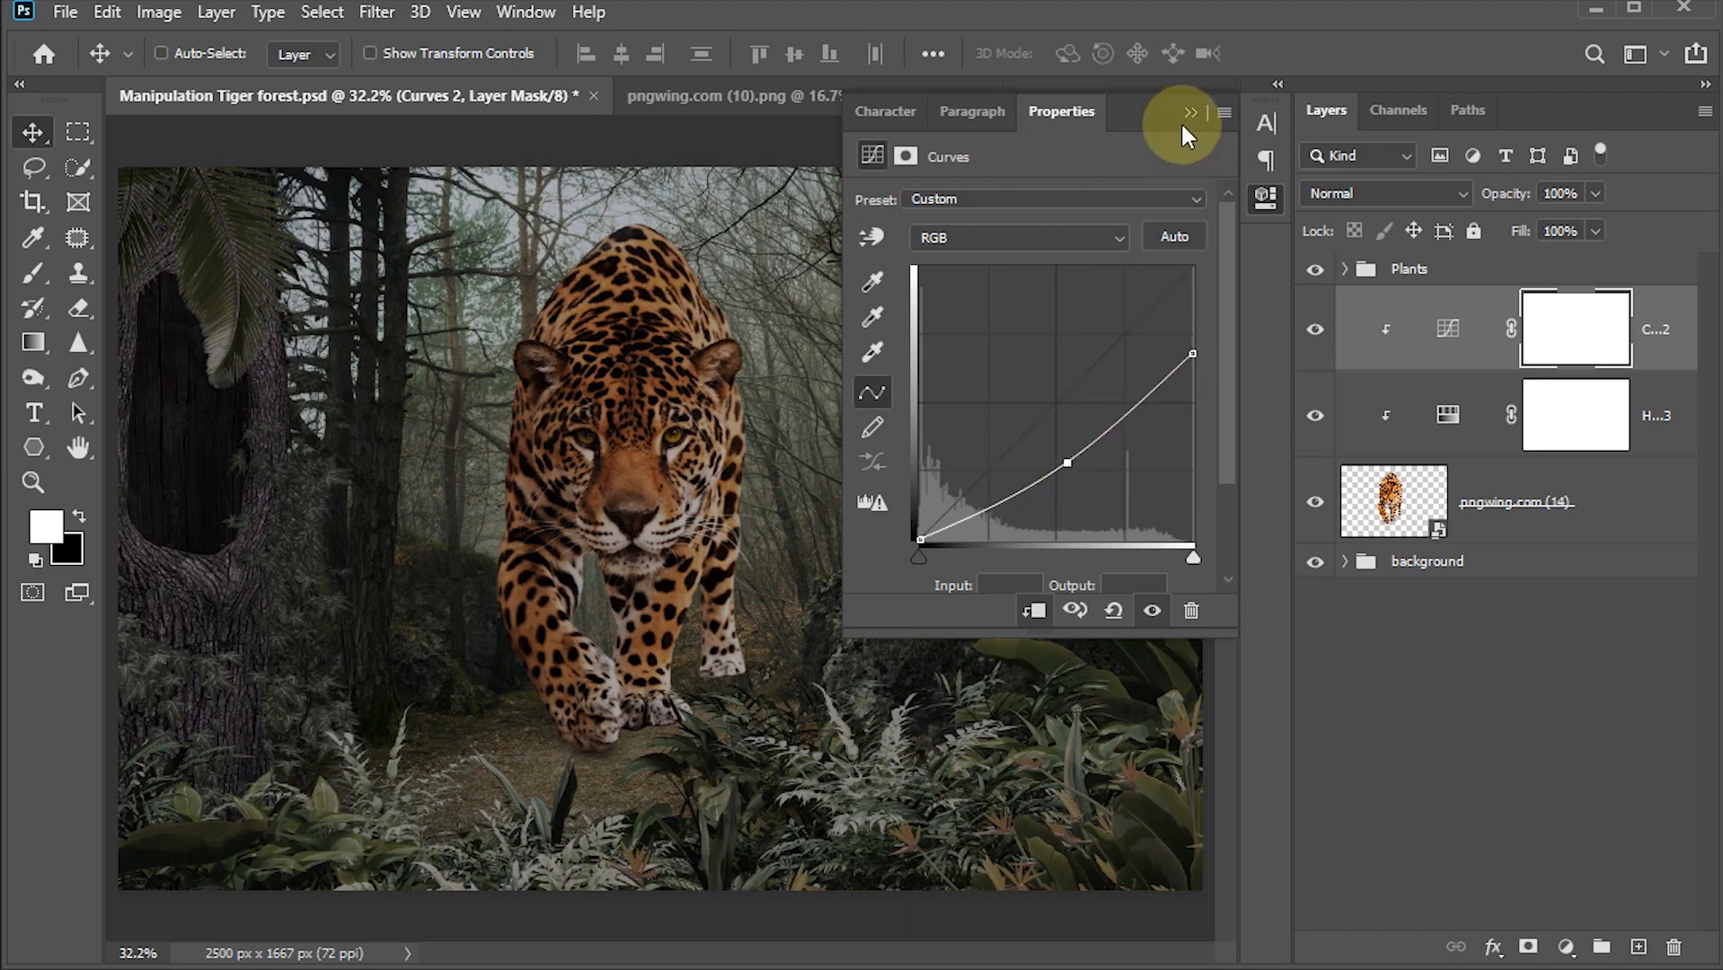
left_click(1191, 114)
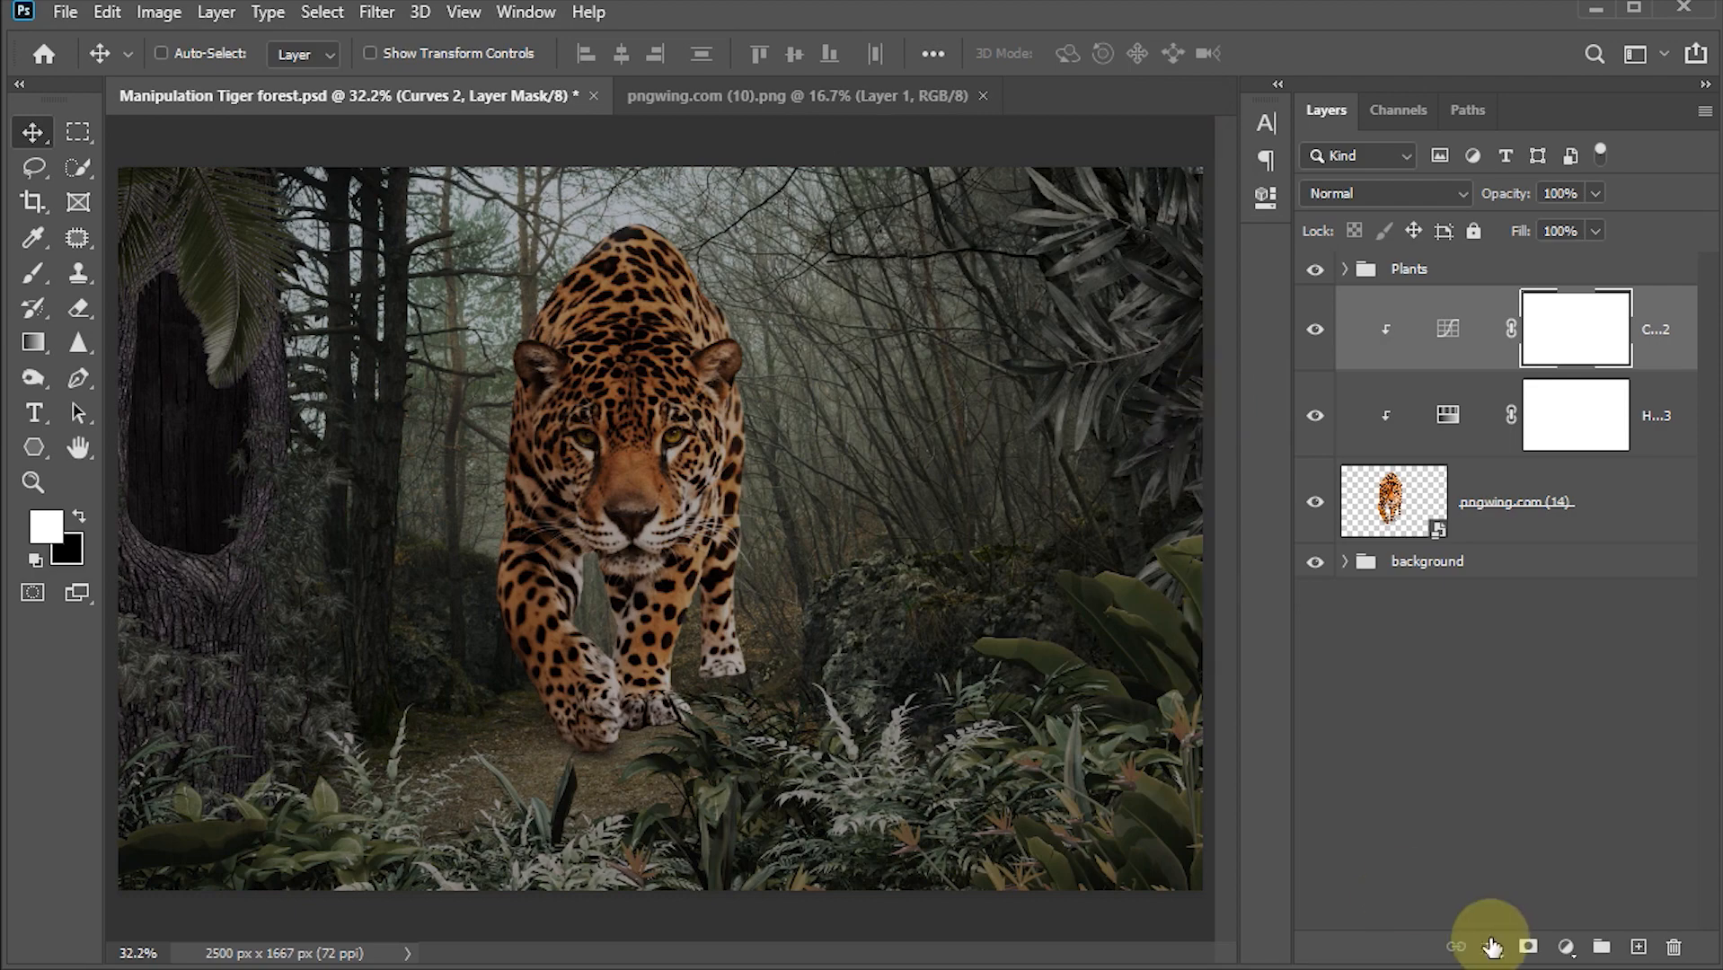
Step: Add a clipped Color Balance adjustment and set midtones to Red -5, Green +7 and Blue +8
left_click(1568, 949)
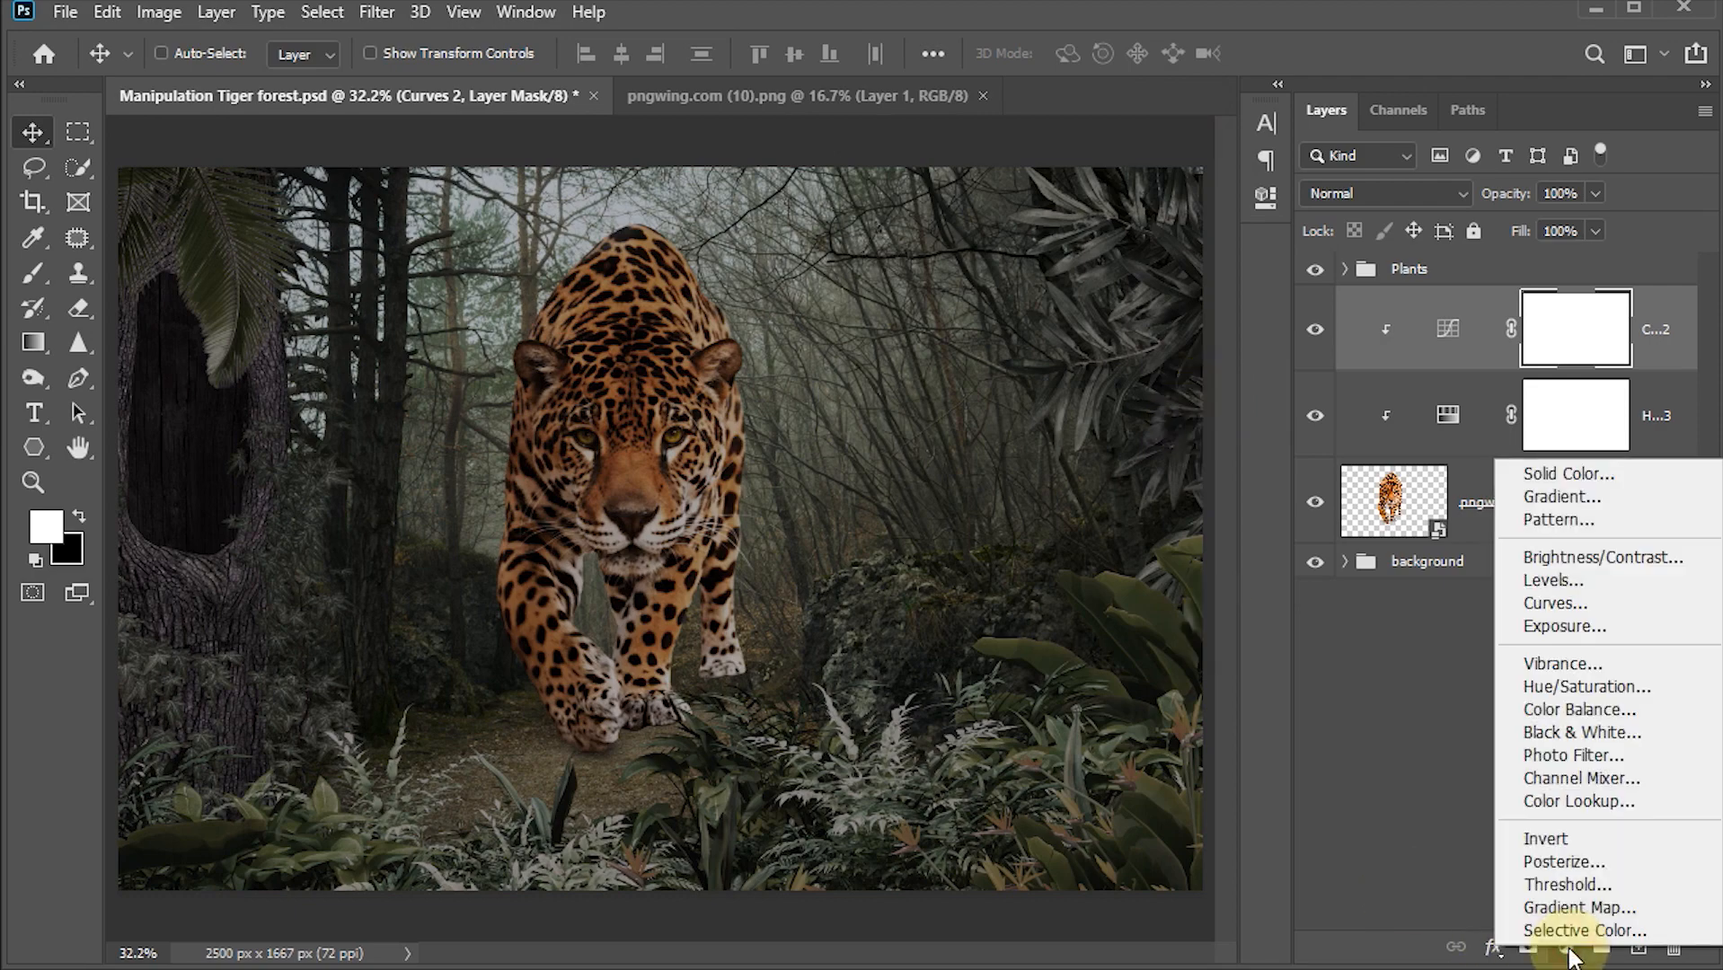
left_click(1577, 710)
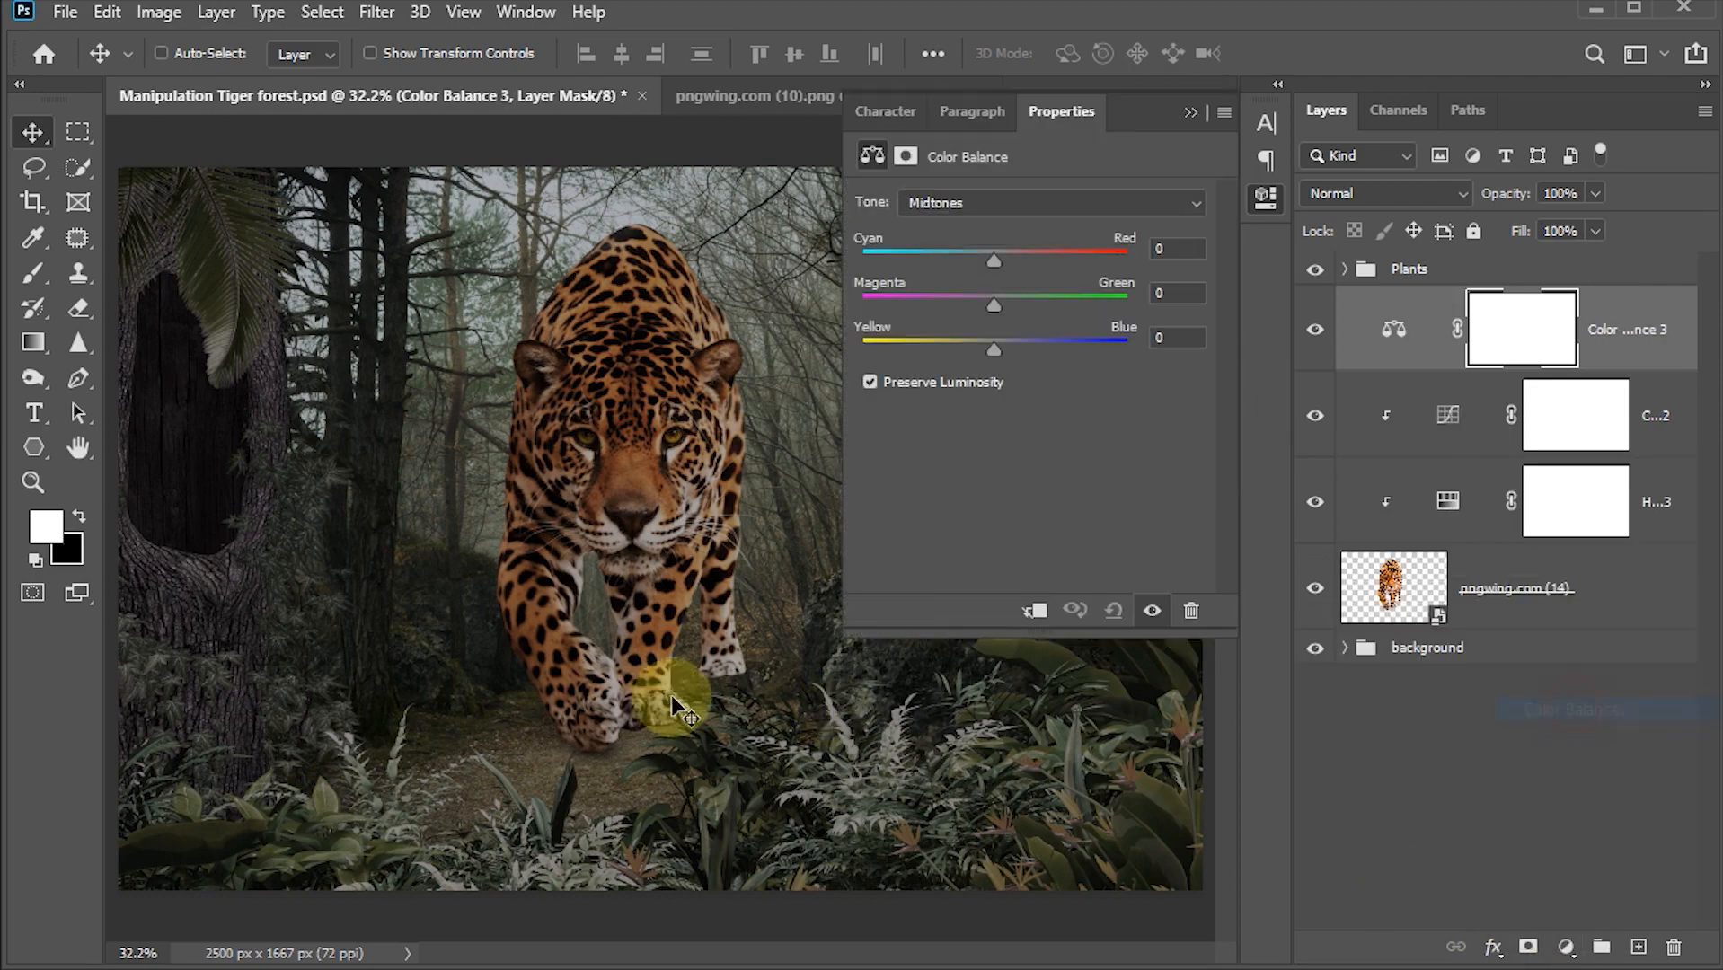
left_click(1034, 612)
left_click_drag(995, 256, 1006, 354)
left_click(999, 349)
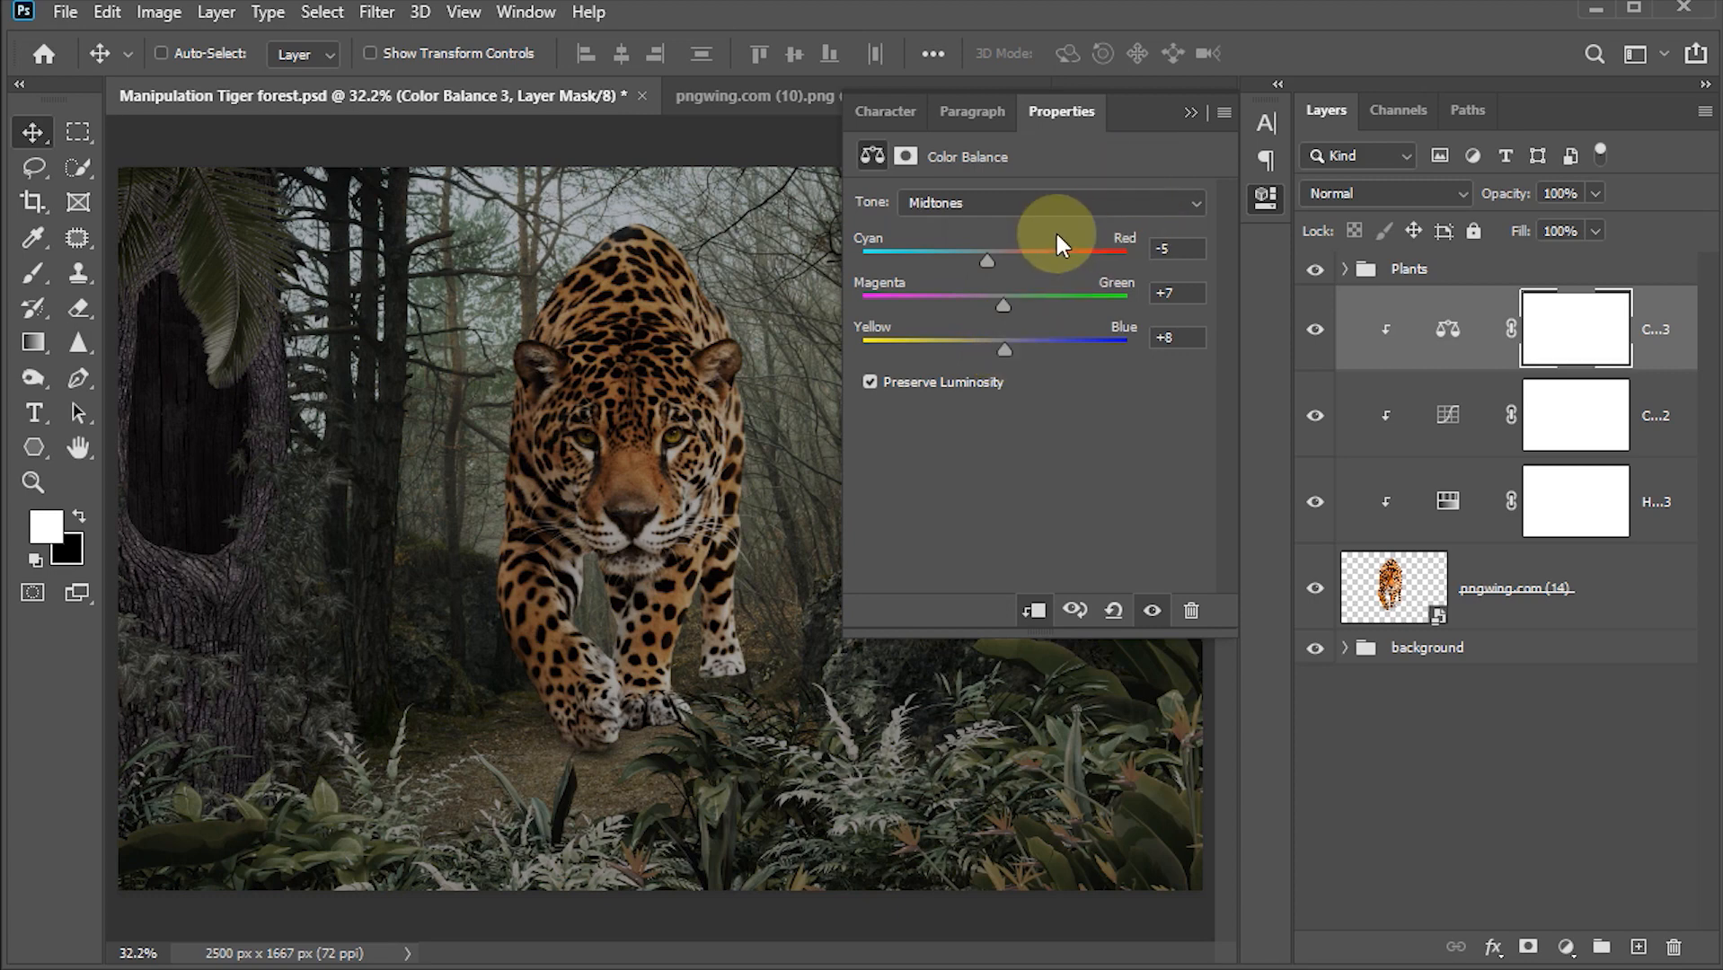
Step: Set the Color Balance highlights to Cyan -12, Magenta -4 and Blue +7, then collapse the panel
left_click(1041, 200)
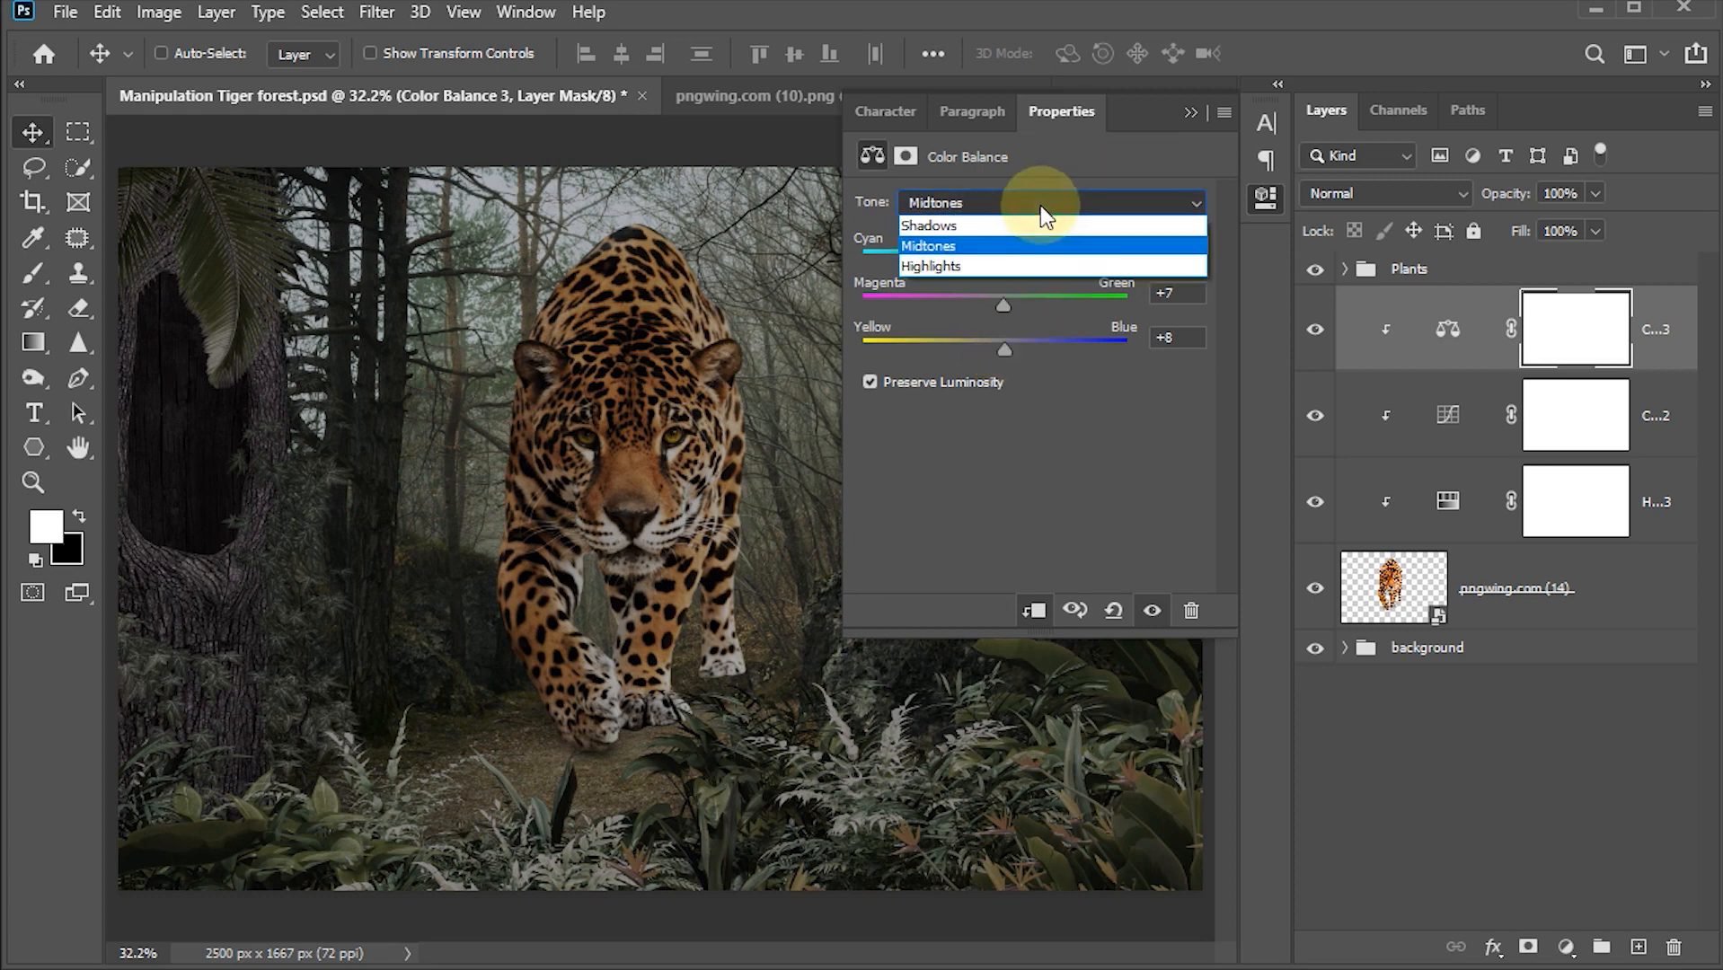
left_click(941, 262)
left_click_drag(995, 260, 1004, 347)
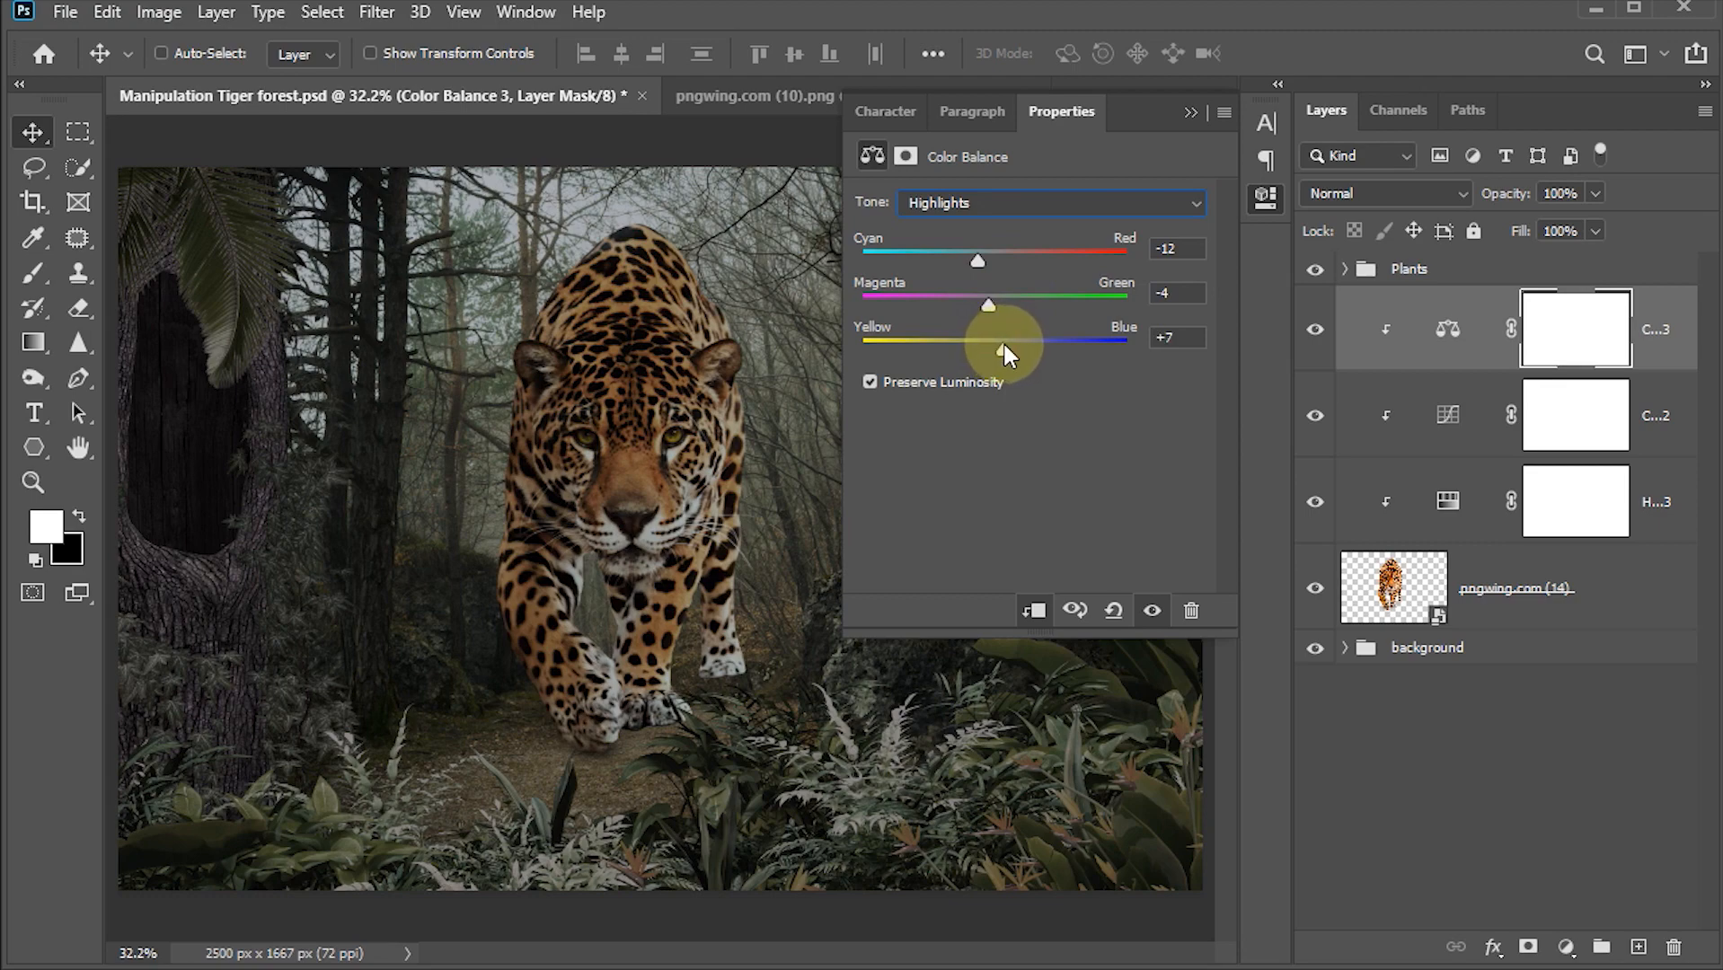
key("x")
left_click(1192, 112)
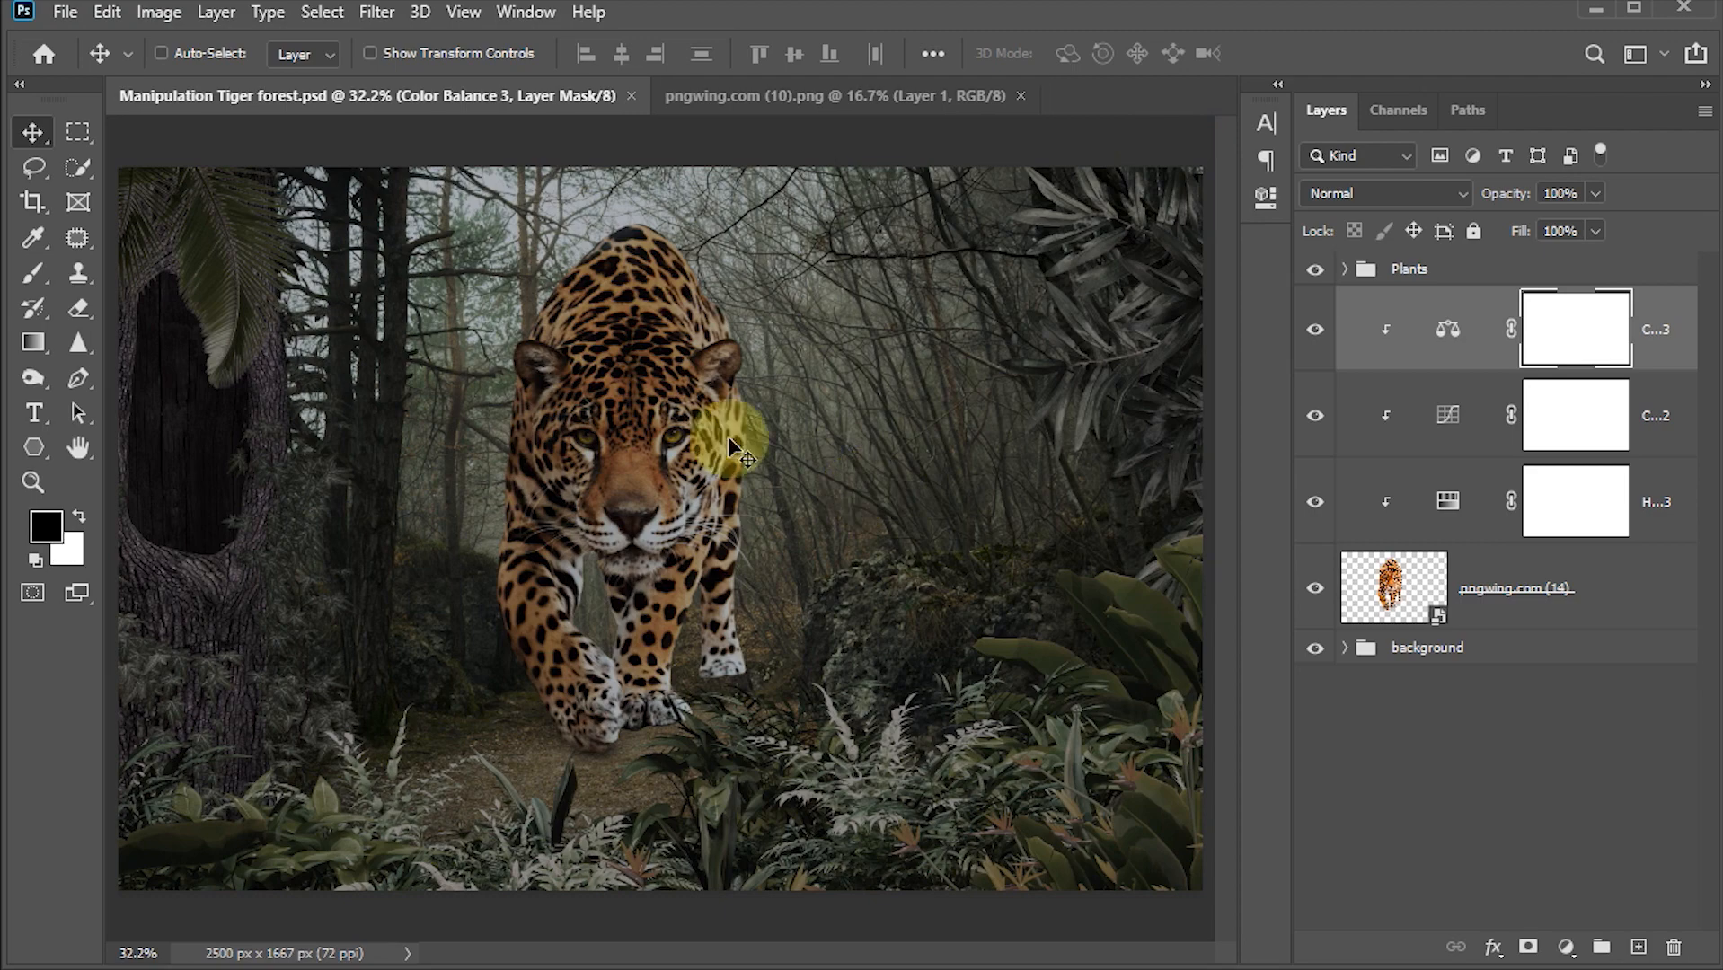
Step: Paint on the Curves mask with a soft brush at 20% flow along the jaguar's head, sides and legs to lift the darkening there
double_click(1449, 415)
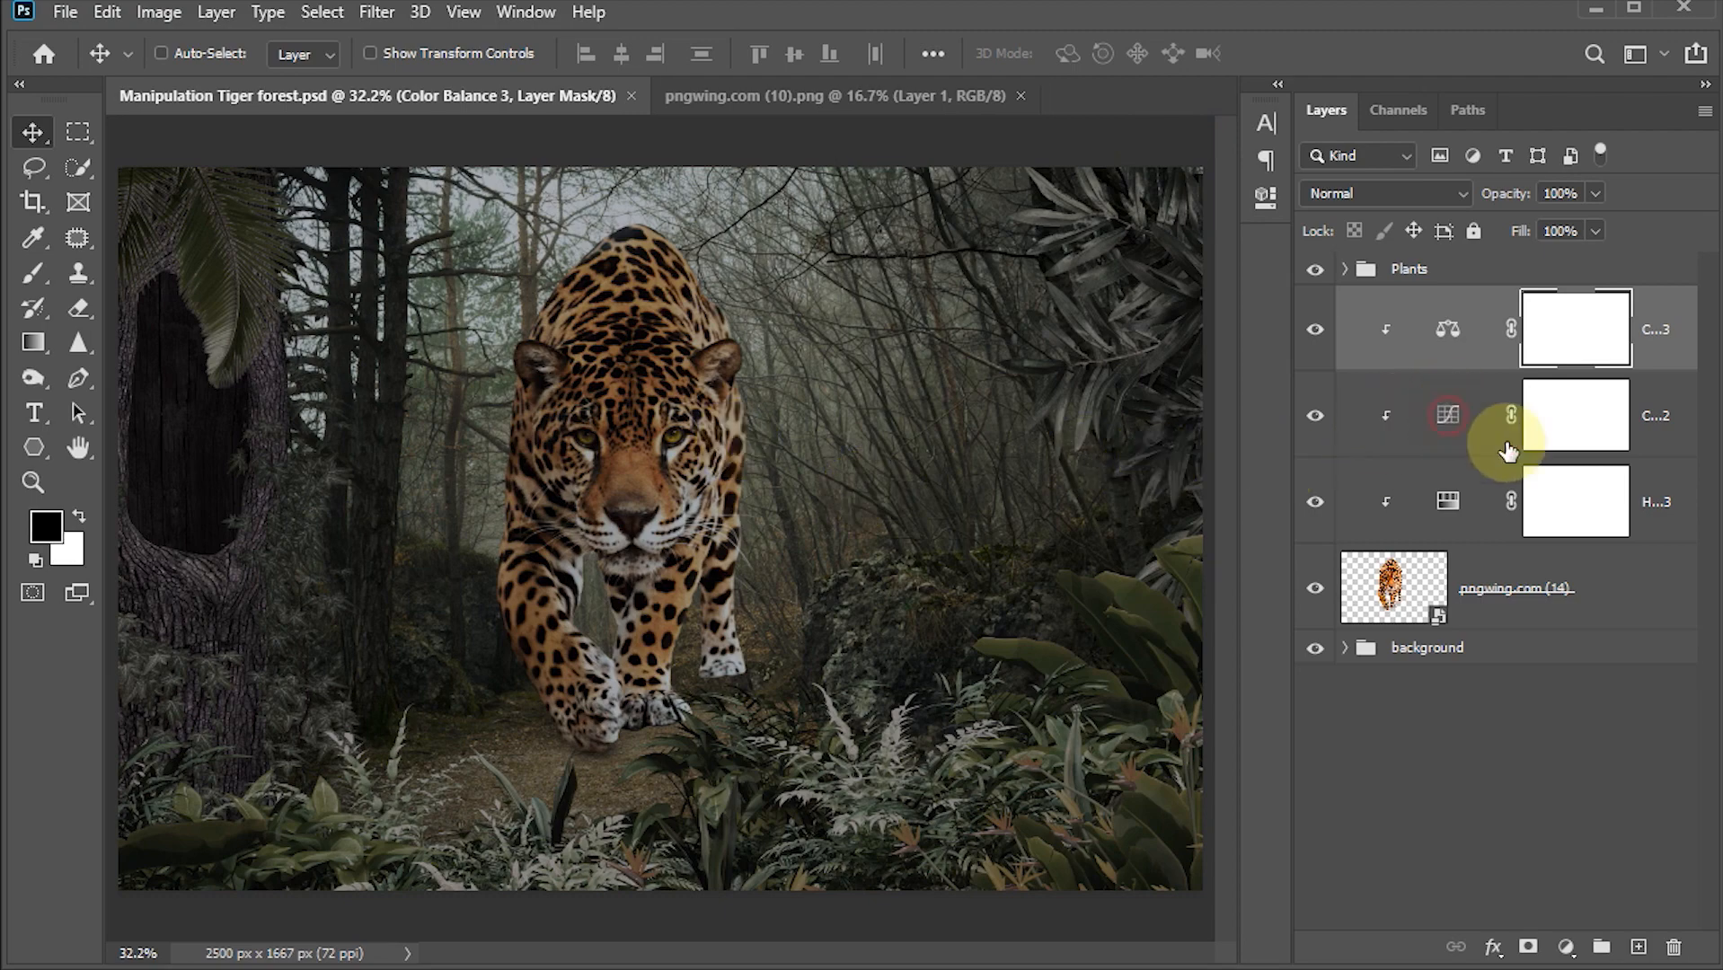
left_click(1566, 428)
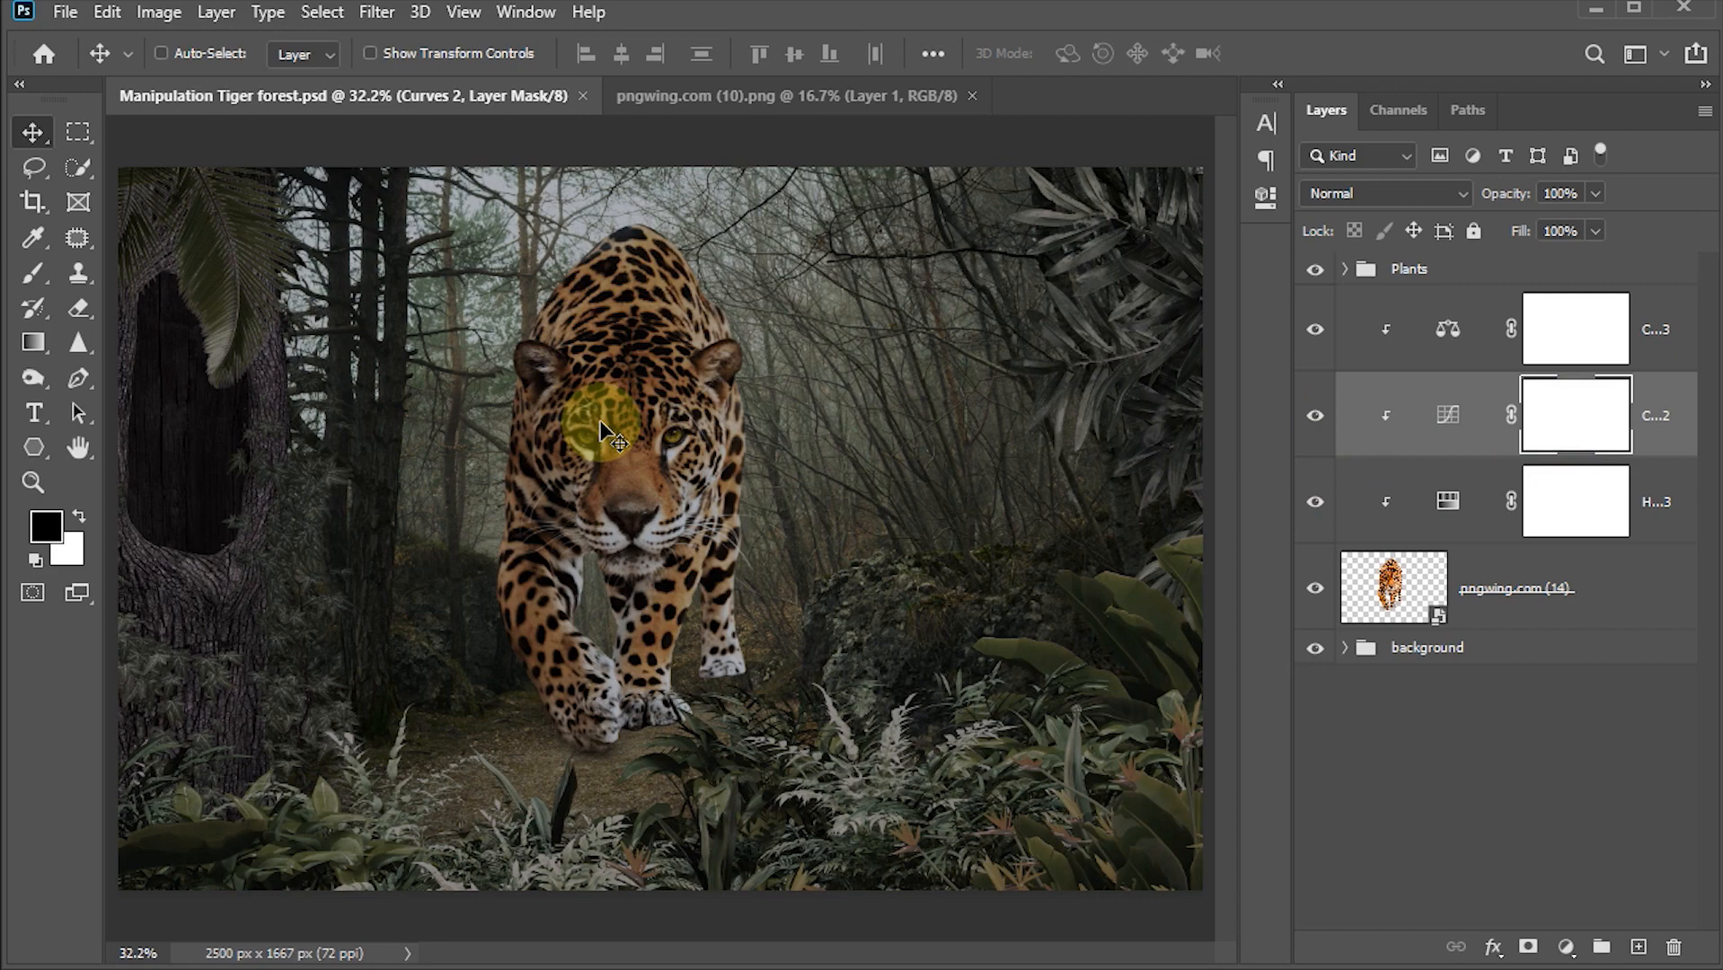
key("b")
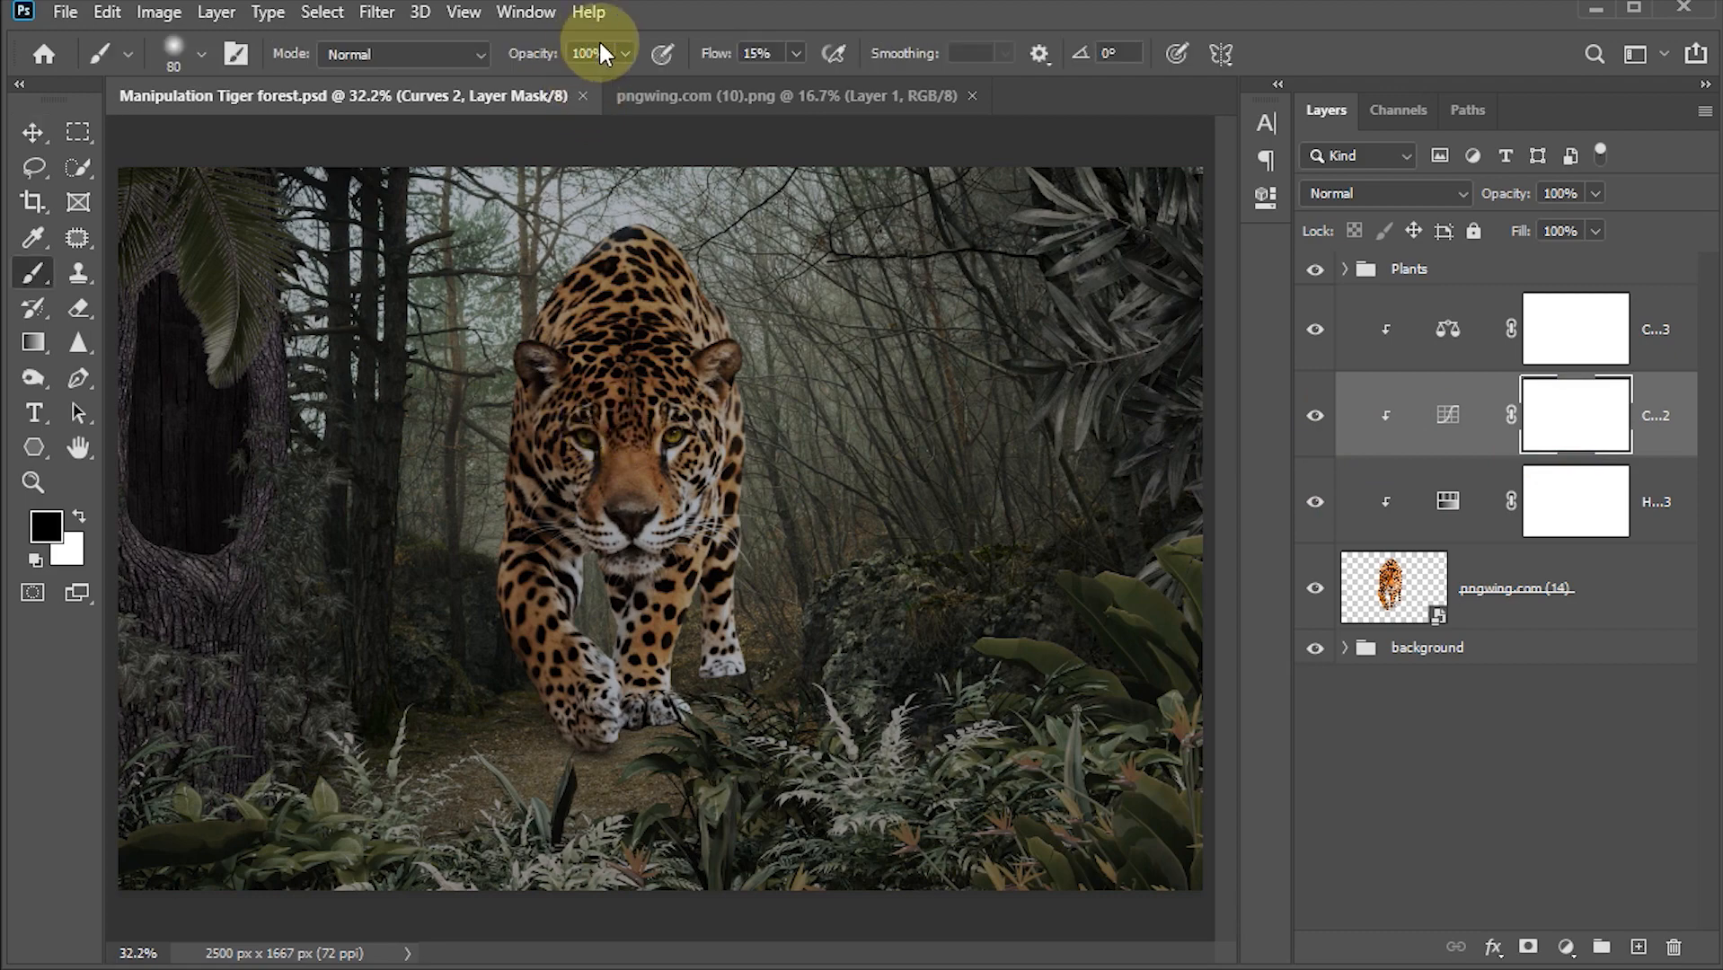
left_click(781, 54)
type("20")
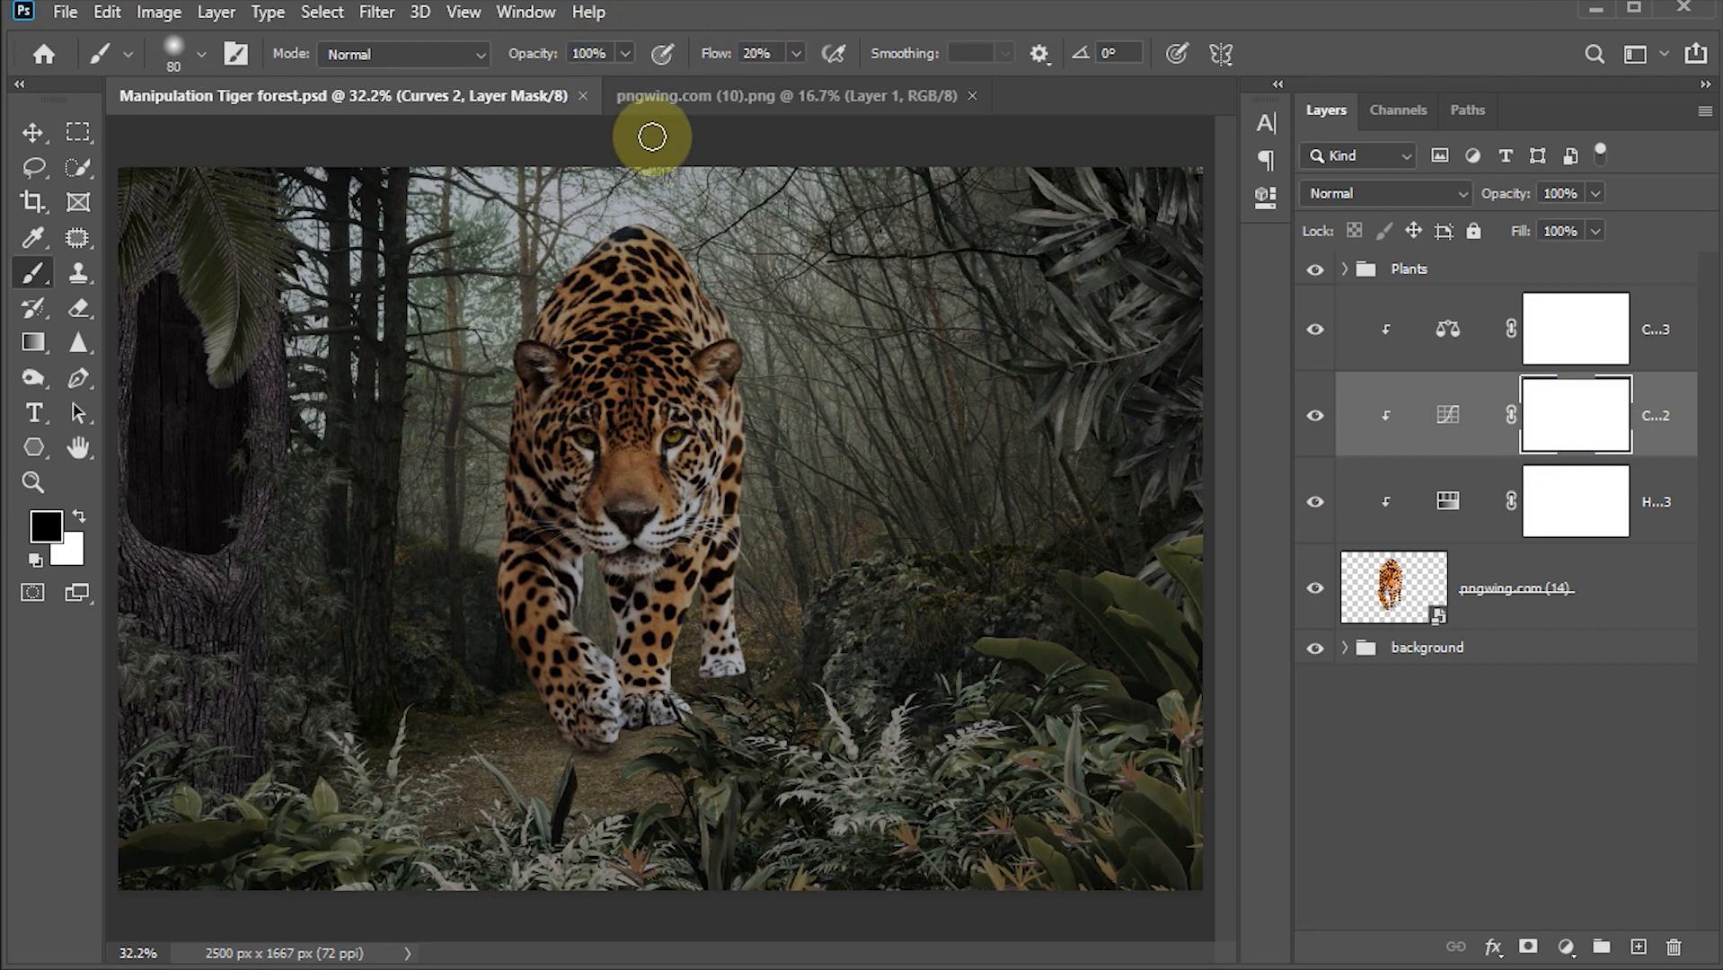
scroll(566, 348, "up", 5)
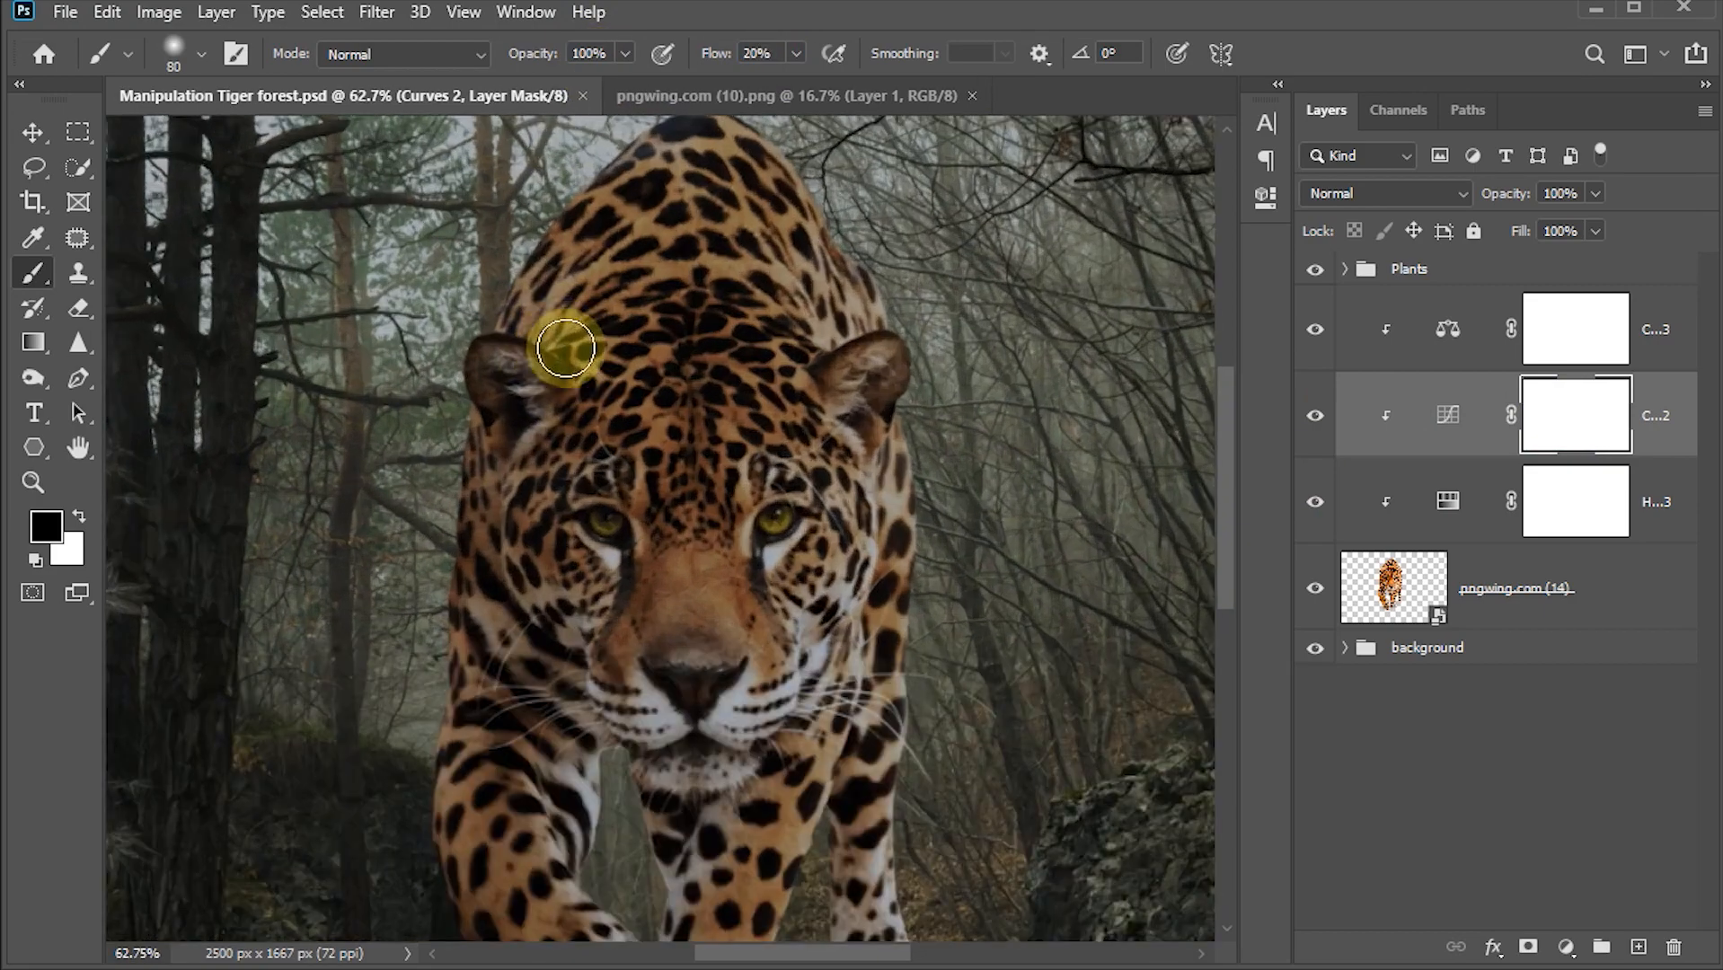
scroll(590, 271, "down", 3)
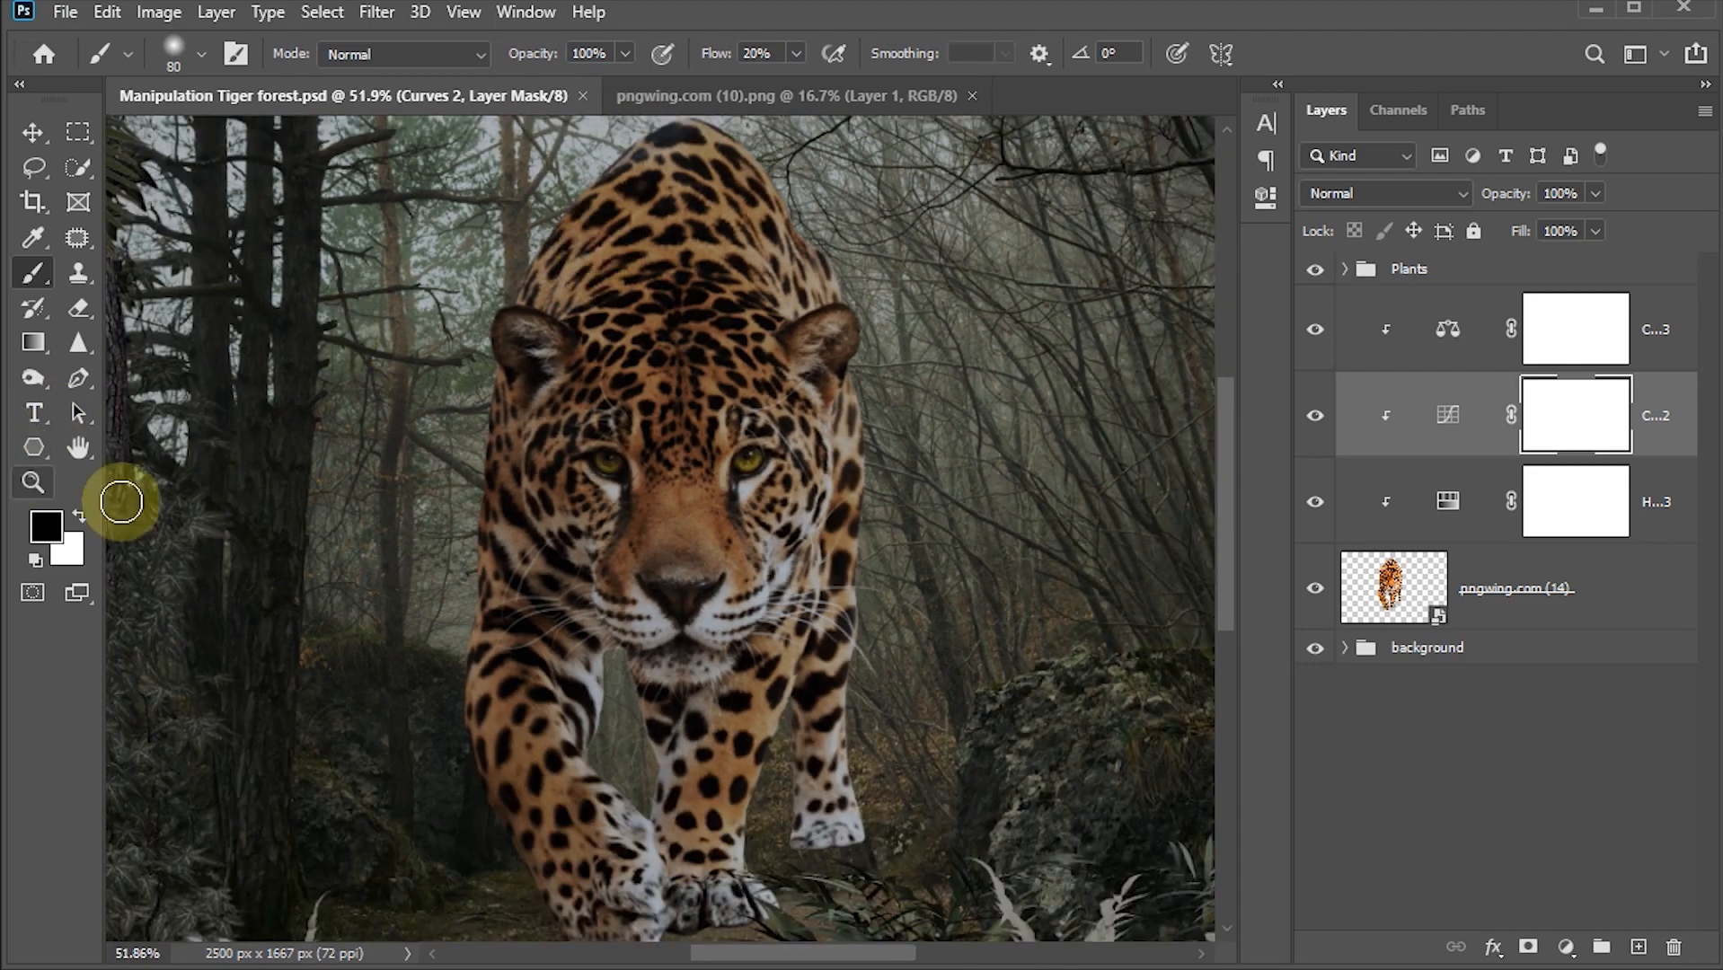
key("bracketleft")
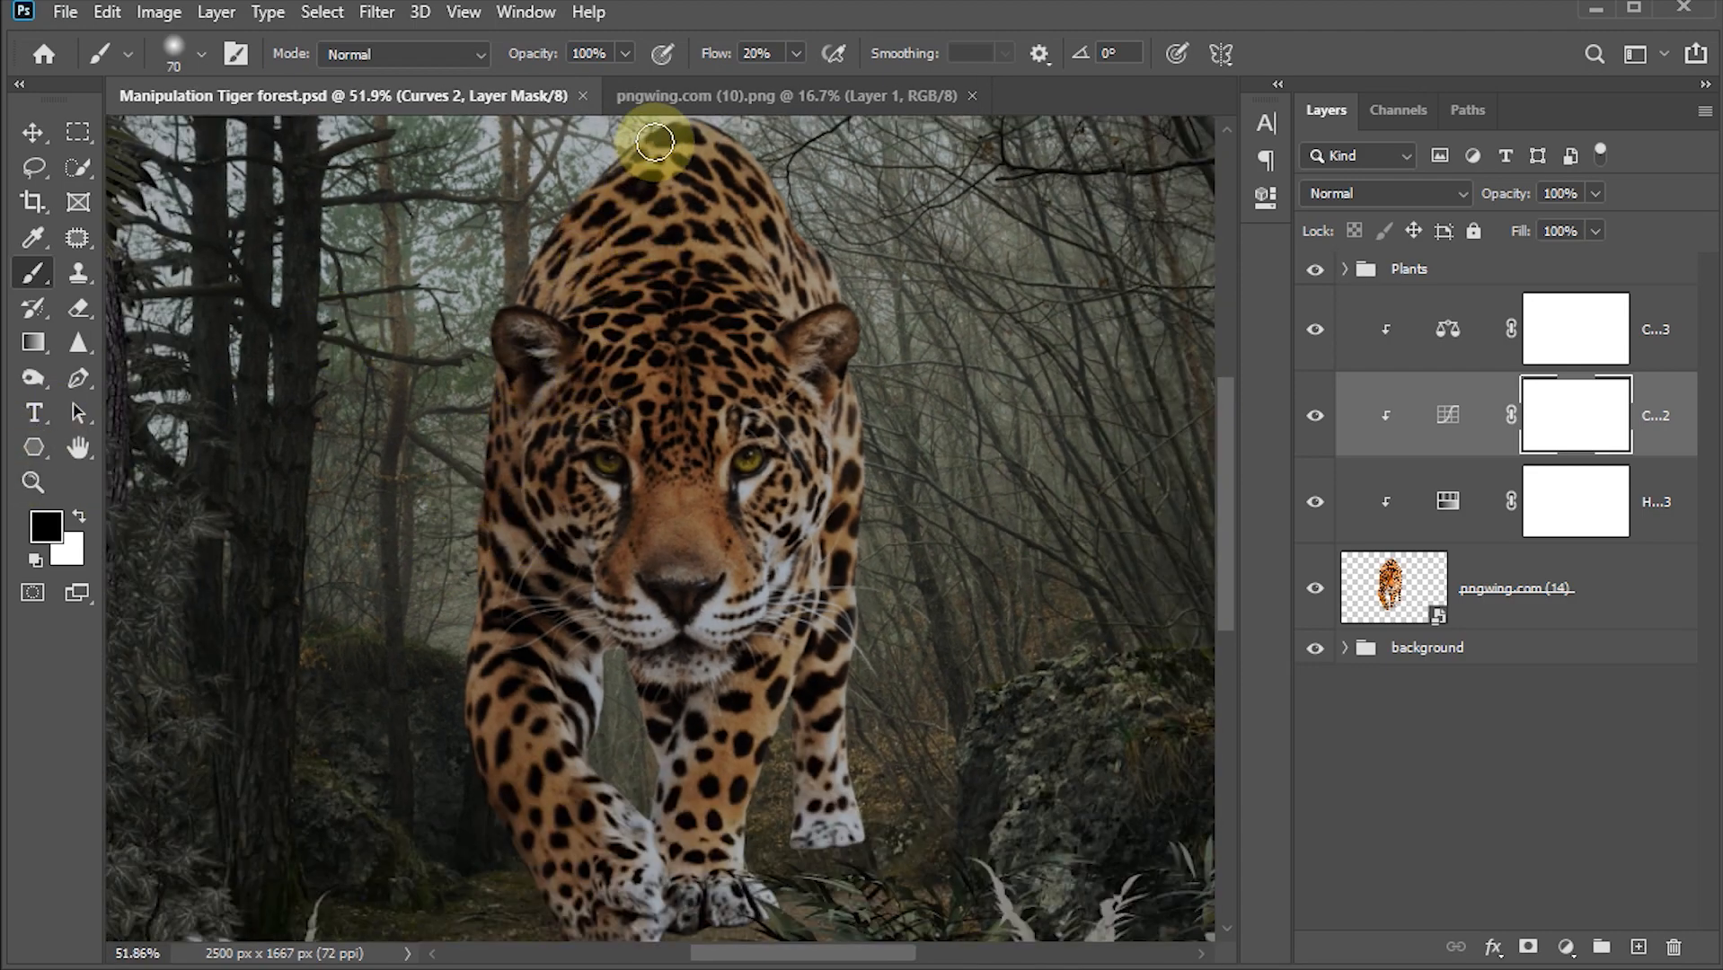
mouse_move(655, 140)
left_mouse_down()
mouse_move(572, 221)
mouse_move(536, 297)
left_mouse_up()
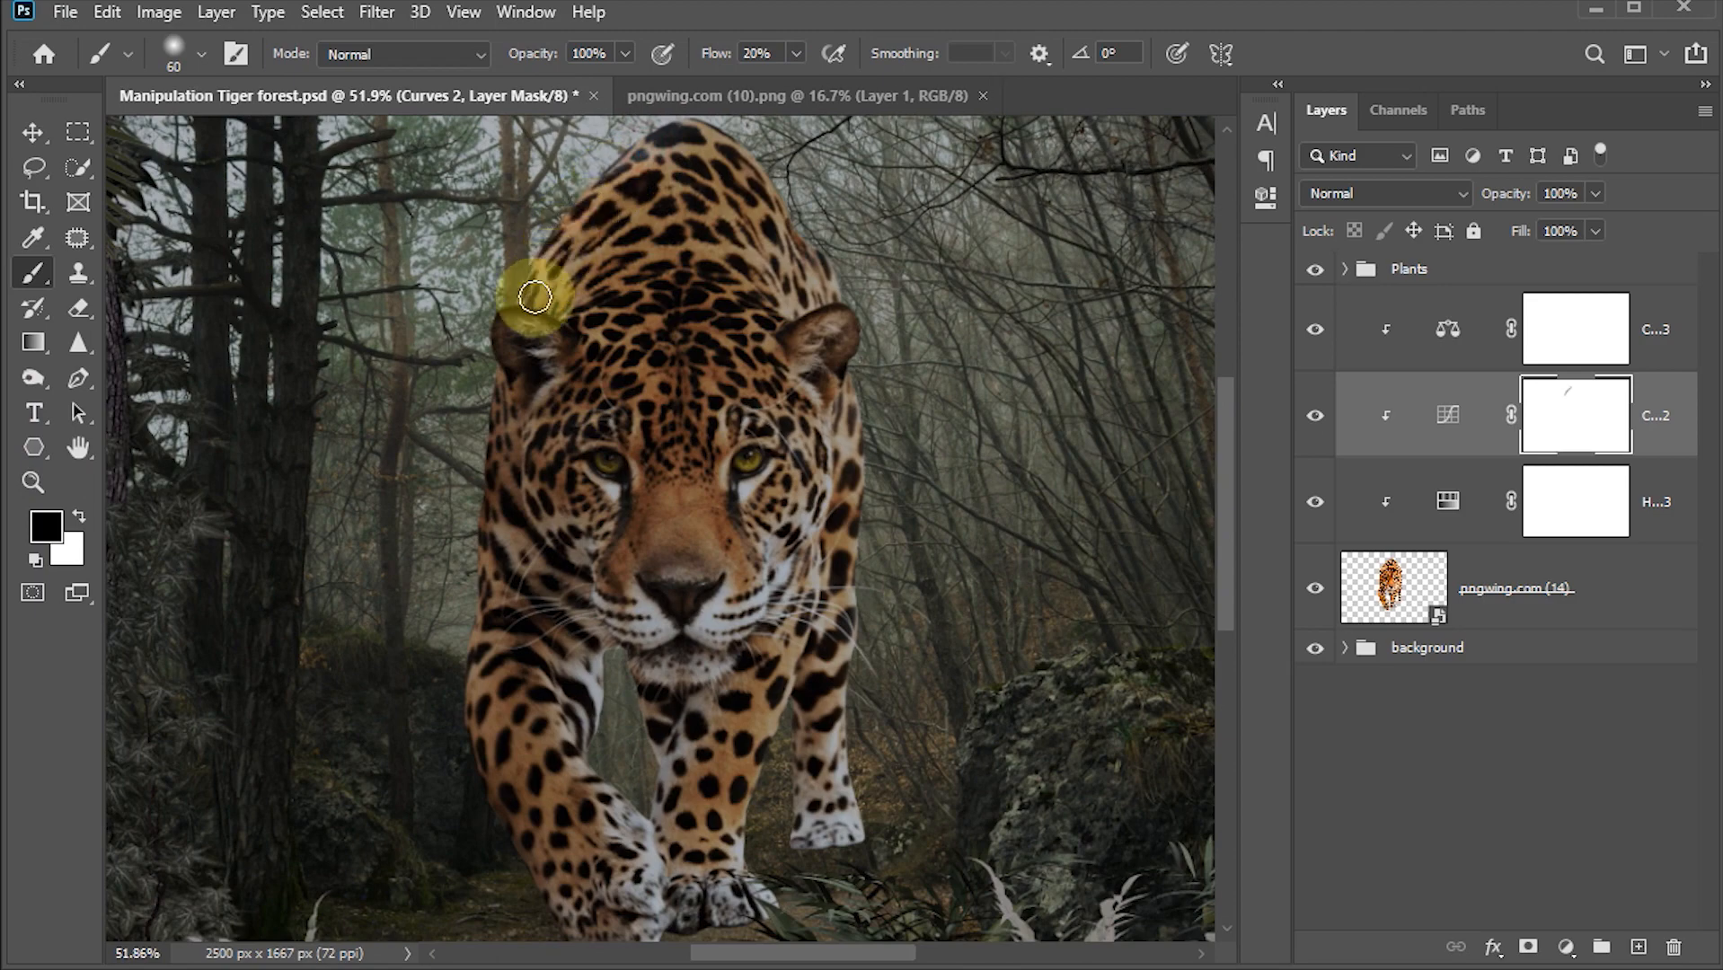
mouse_move(497, 422)
left_mouse_down()
mouse_move(479, 749)
mouse_move(542, 867)
left_mouse_up()
left_click_drag(791, 225, 843, 323)
left_click_drag(859, 440, 848, 589)
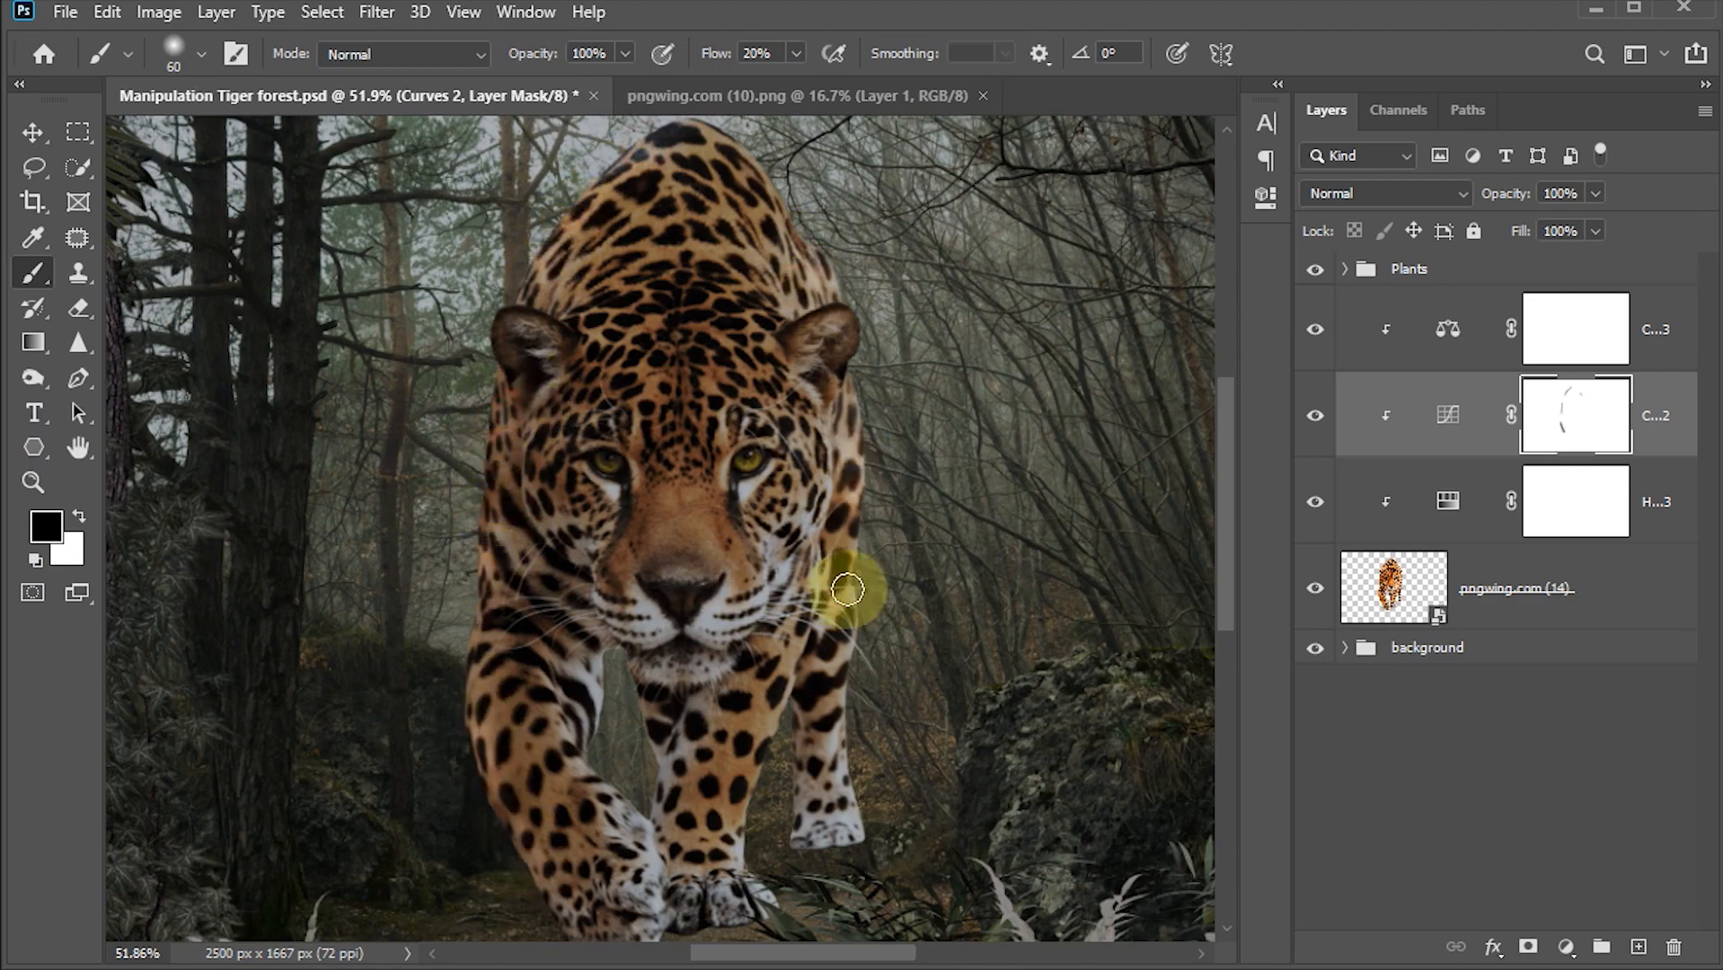
left_click_drag(643, 687, 676, 823)
left_click_drag(595, 663, 582, 726)
left_click_drag(506, 377, 493, 499)
left_click_drag(661, 741, 660, 813)
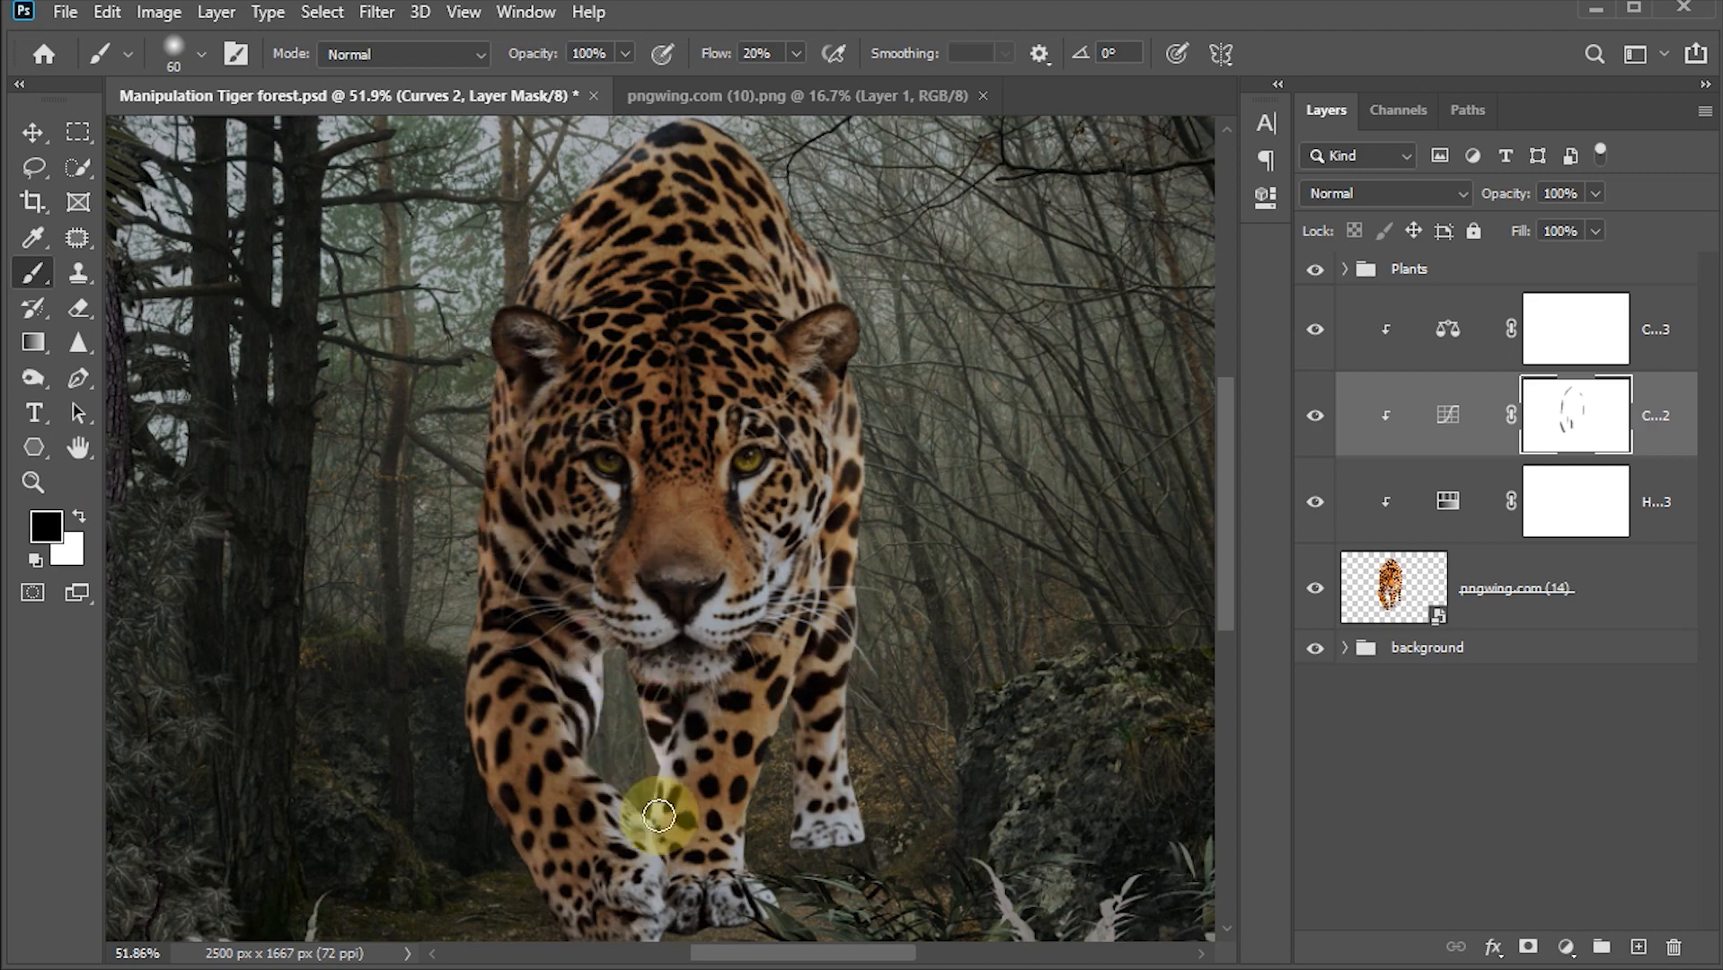
mouse_move(505, 810)
left_mouse_down()
mouse_move(555, 886)
mouse_move(520, 792)
left_mouse_up()
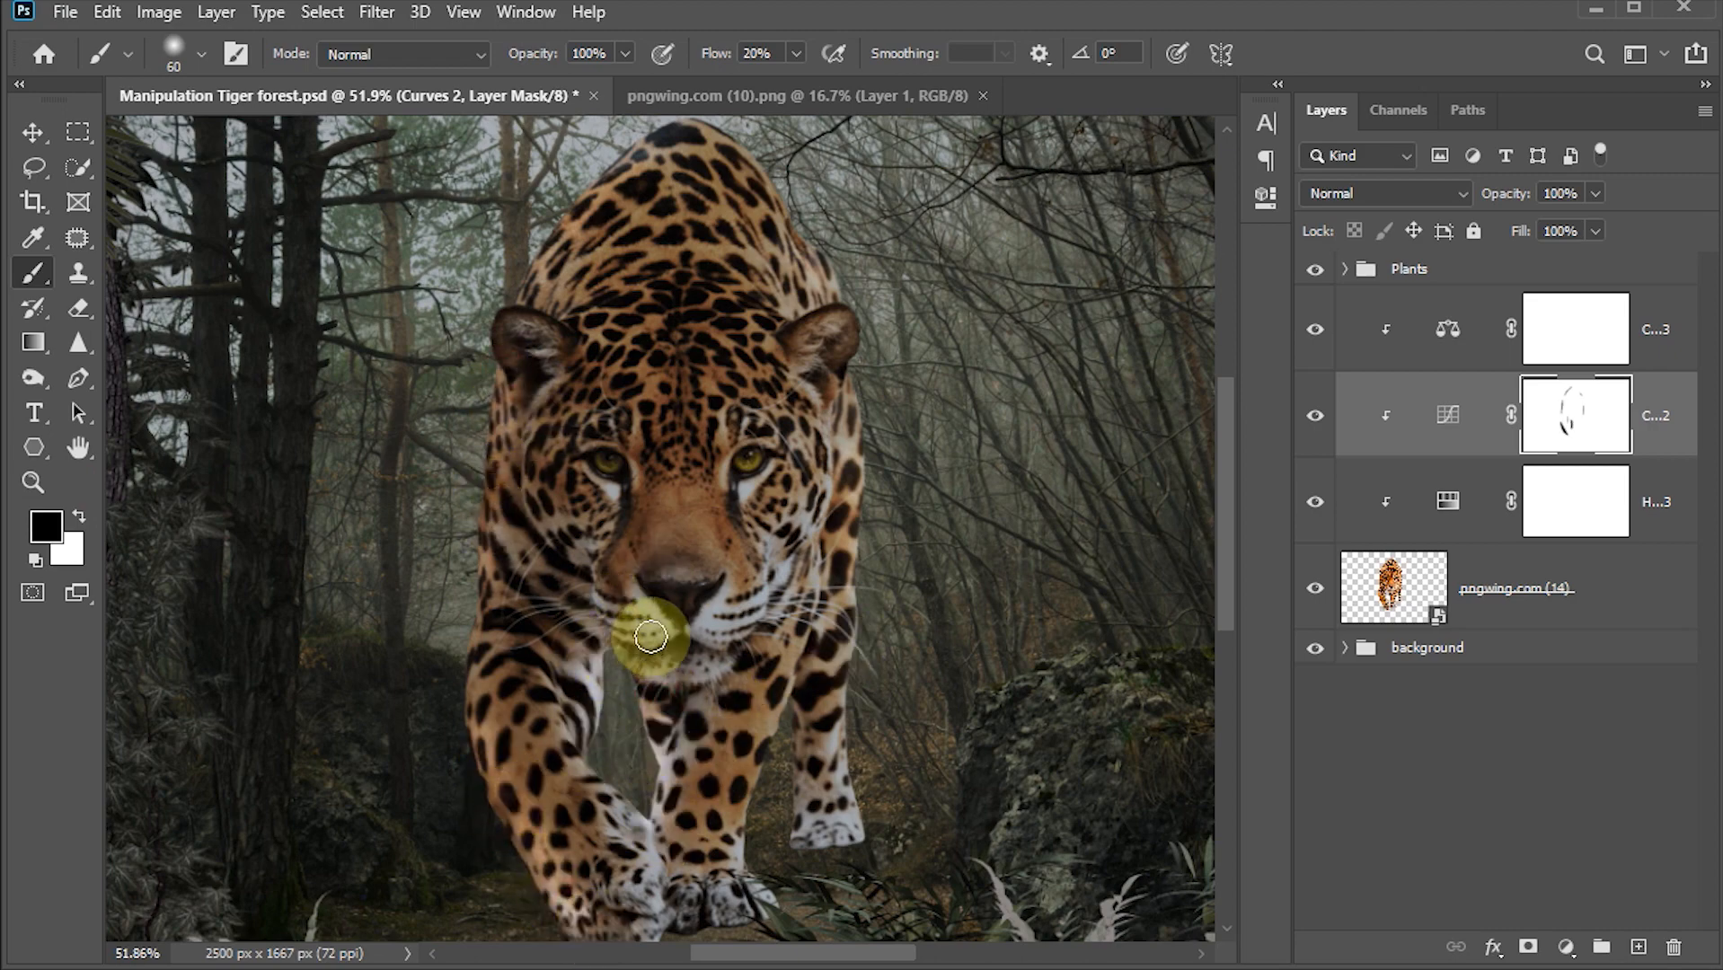
key("ctrl+0")
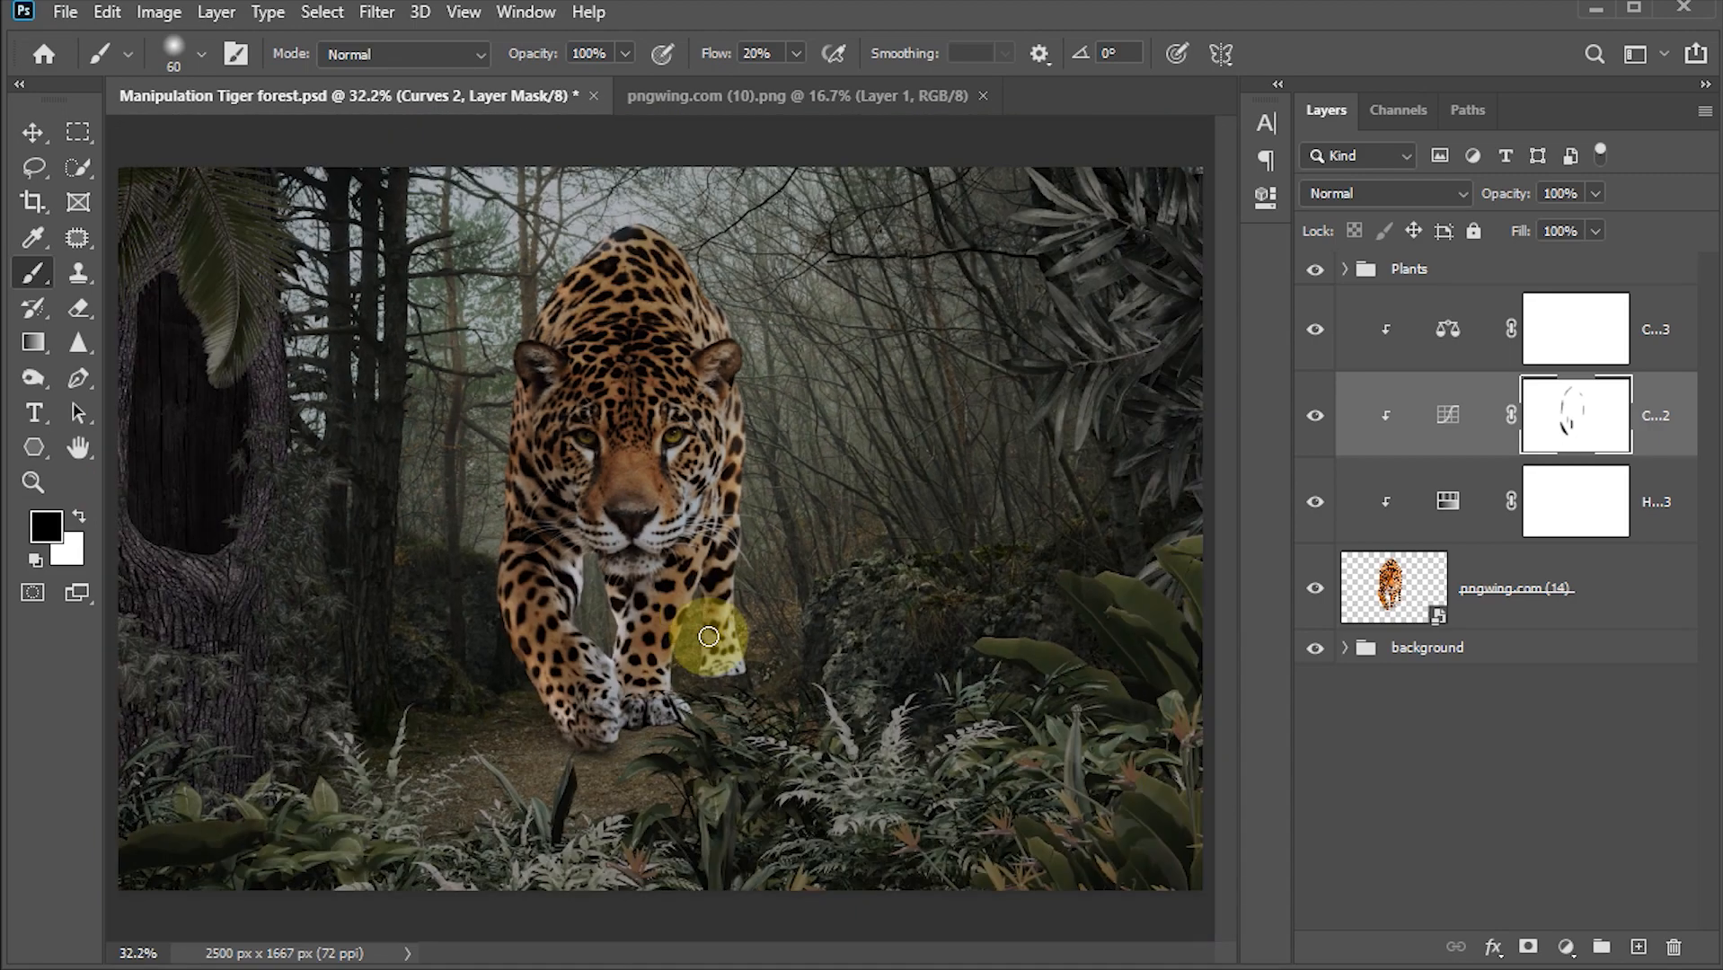
left_click(32, 132)
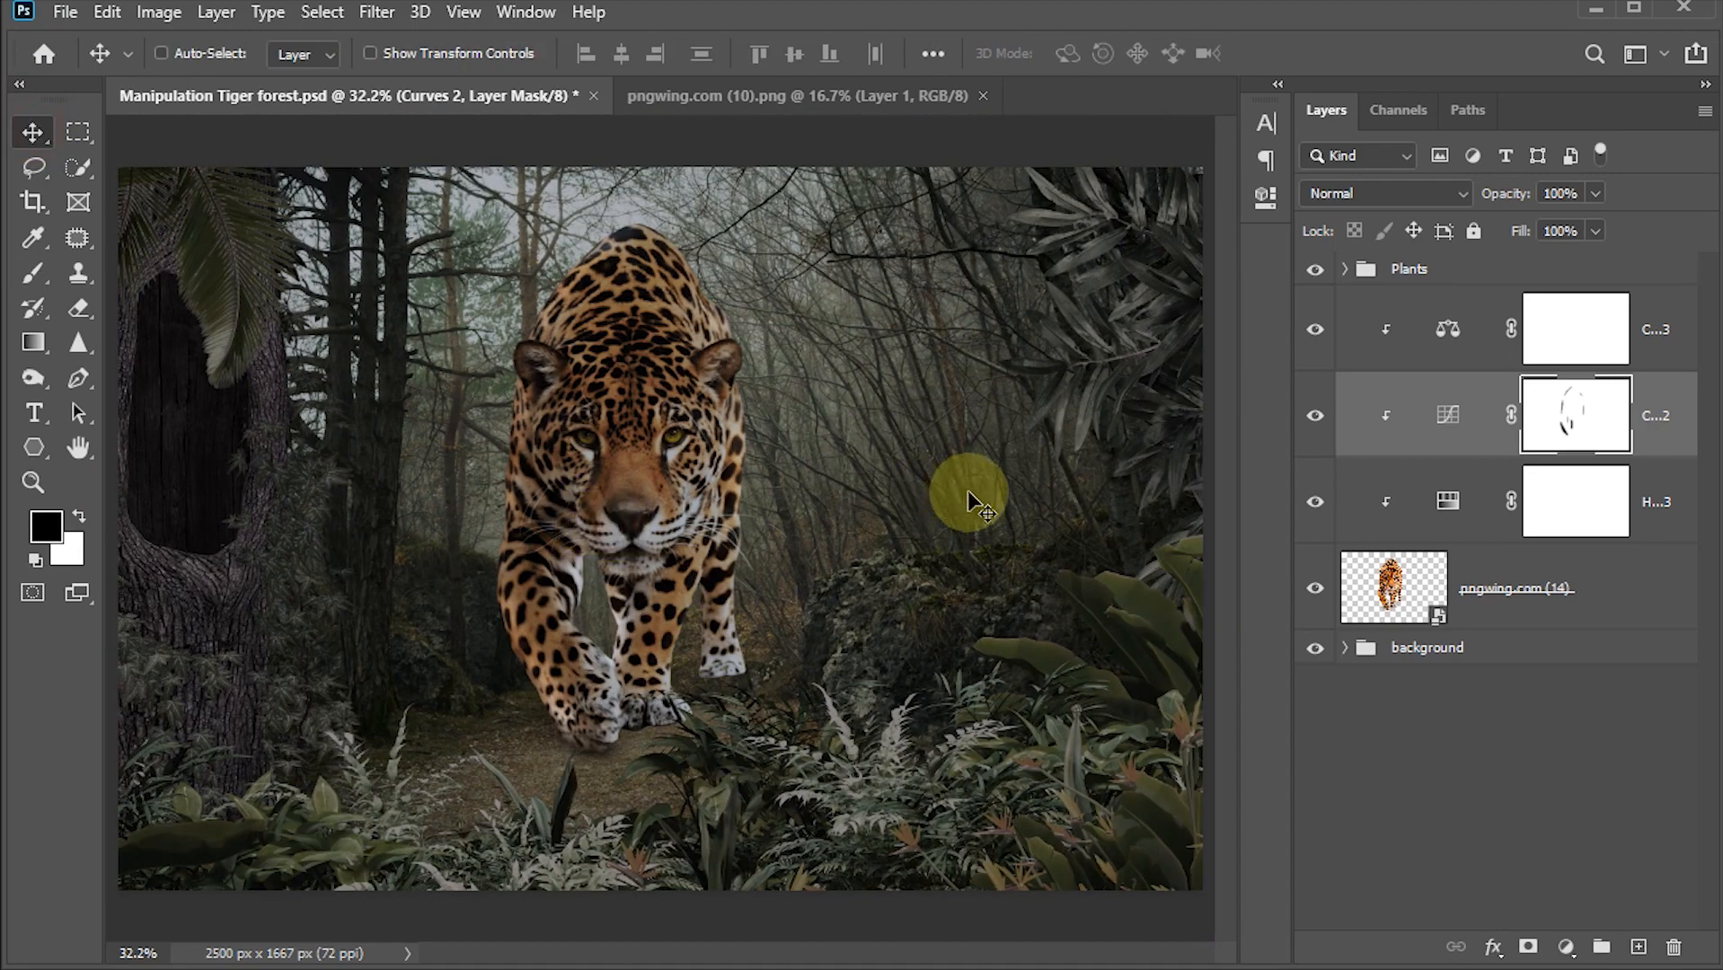
Step: Reopen the Color Balance adjustment and nudge the midtones Cyan–Red slider slightly toward cyan
double_click(1446, 339)
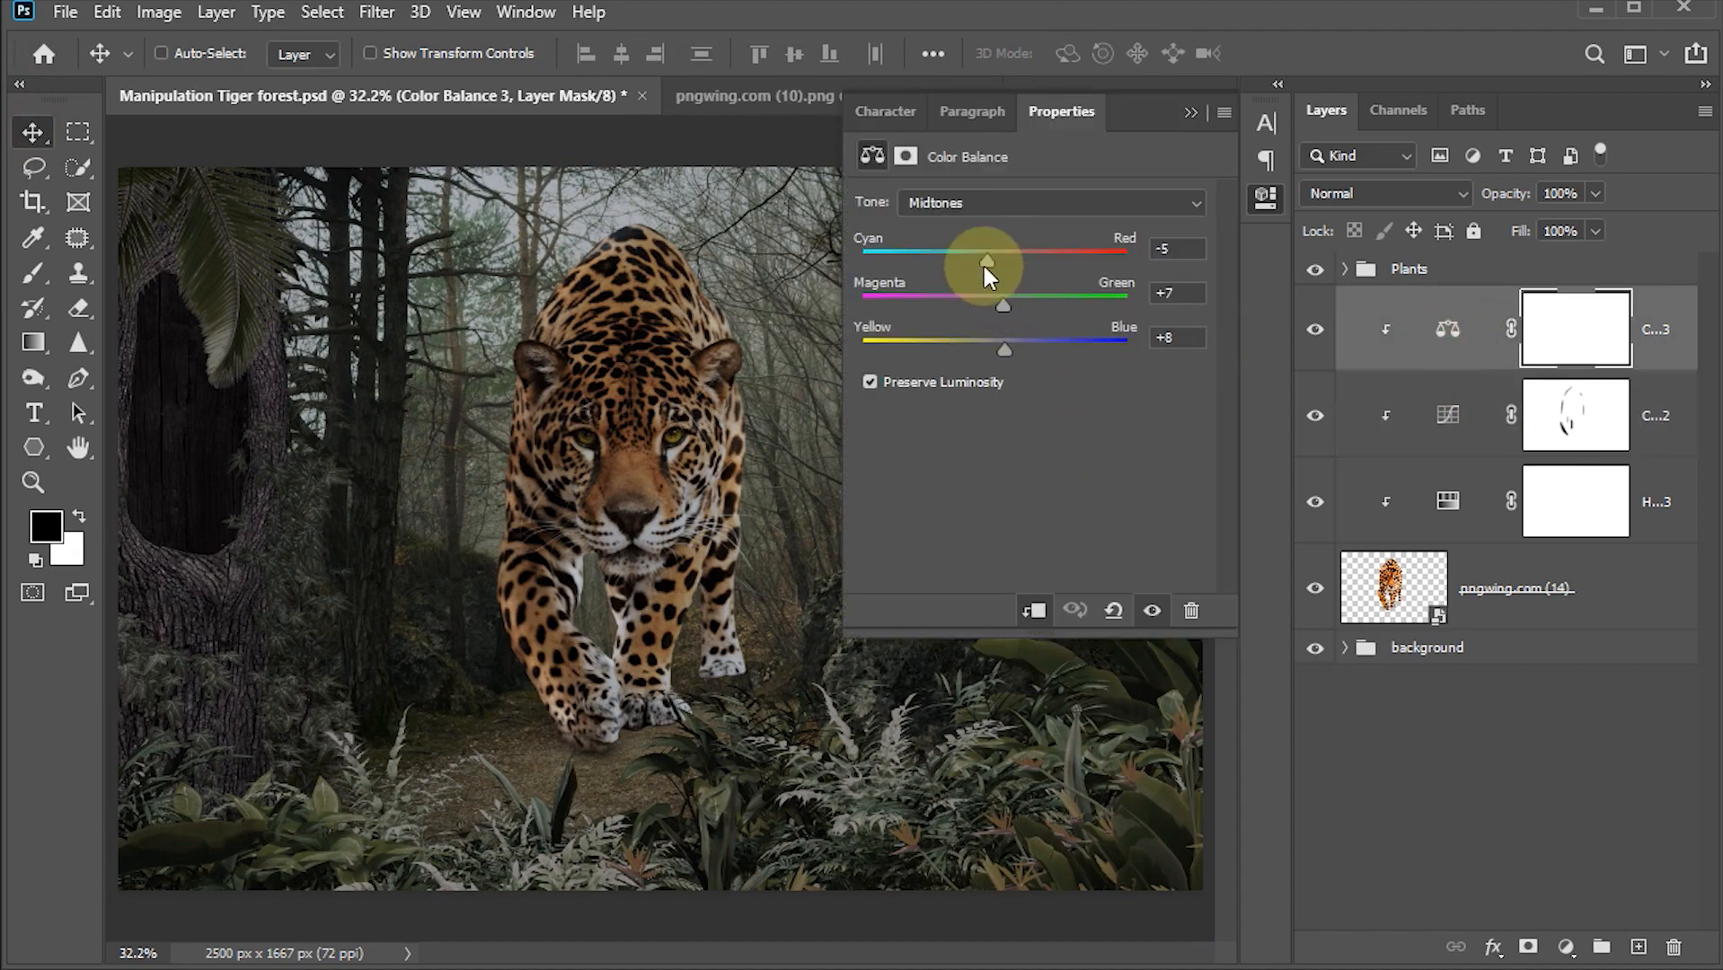
left_click_drag(983, 262, 971, 260)
left_click(1192, 111)
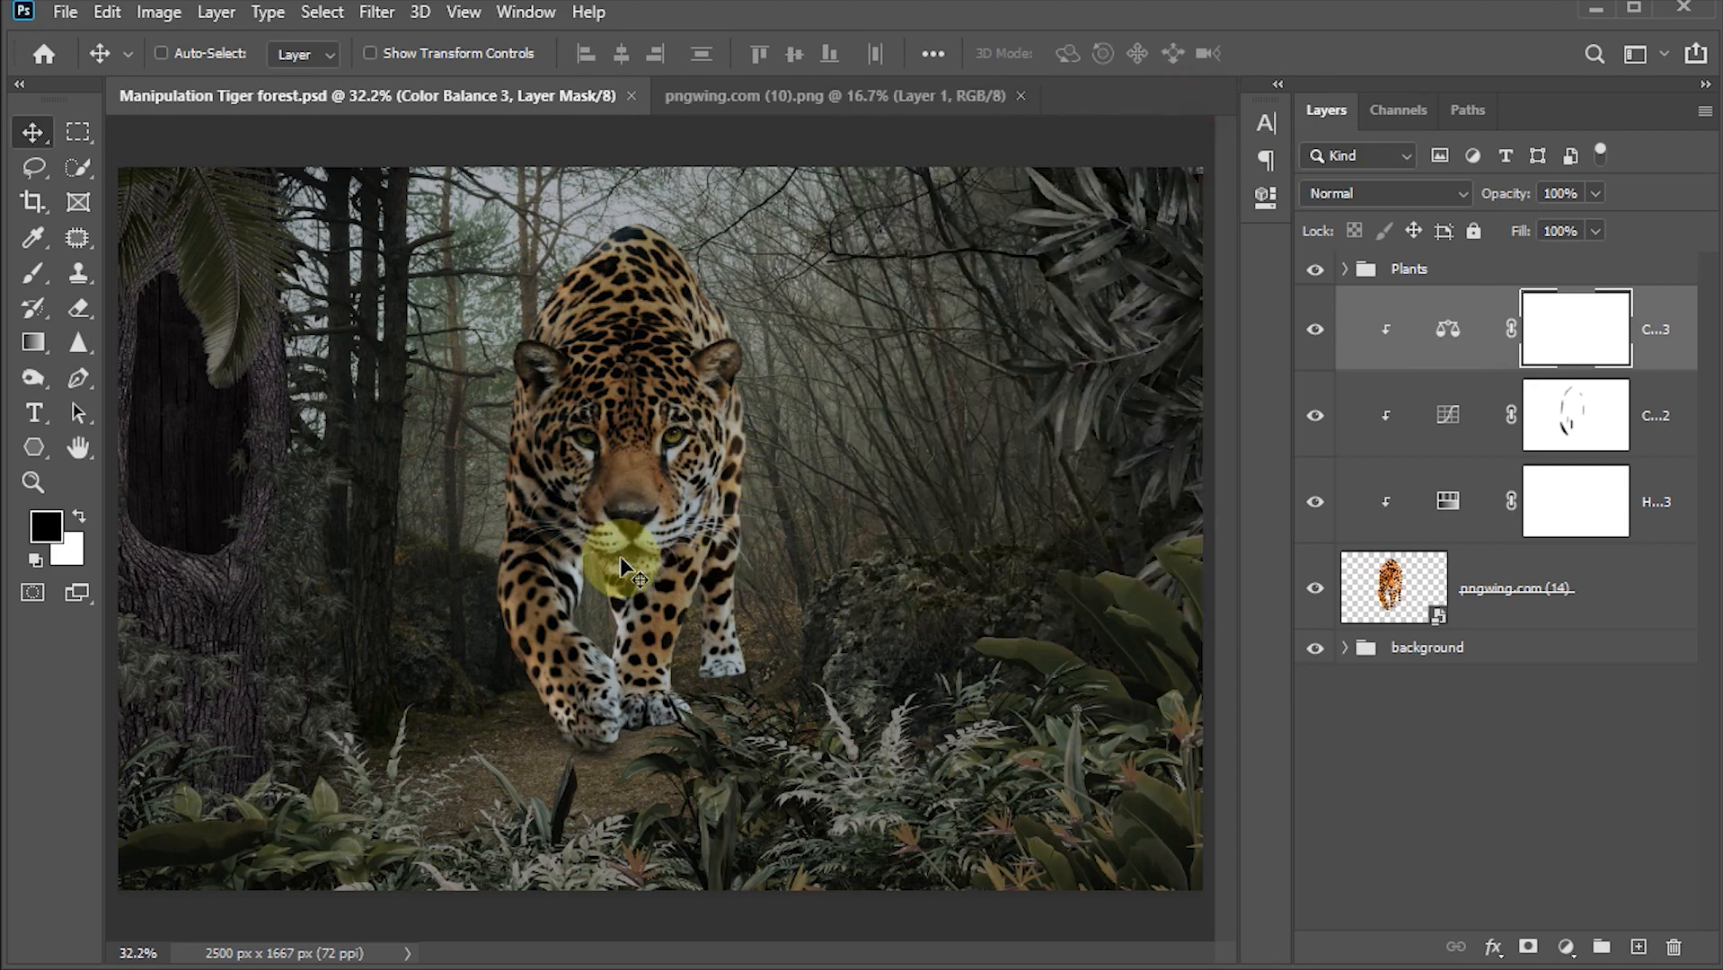
Step: Create a new empty layer beneath the jaguar layer
left_click(1393, 584)
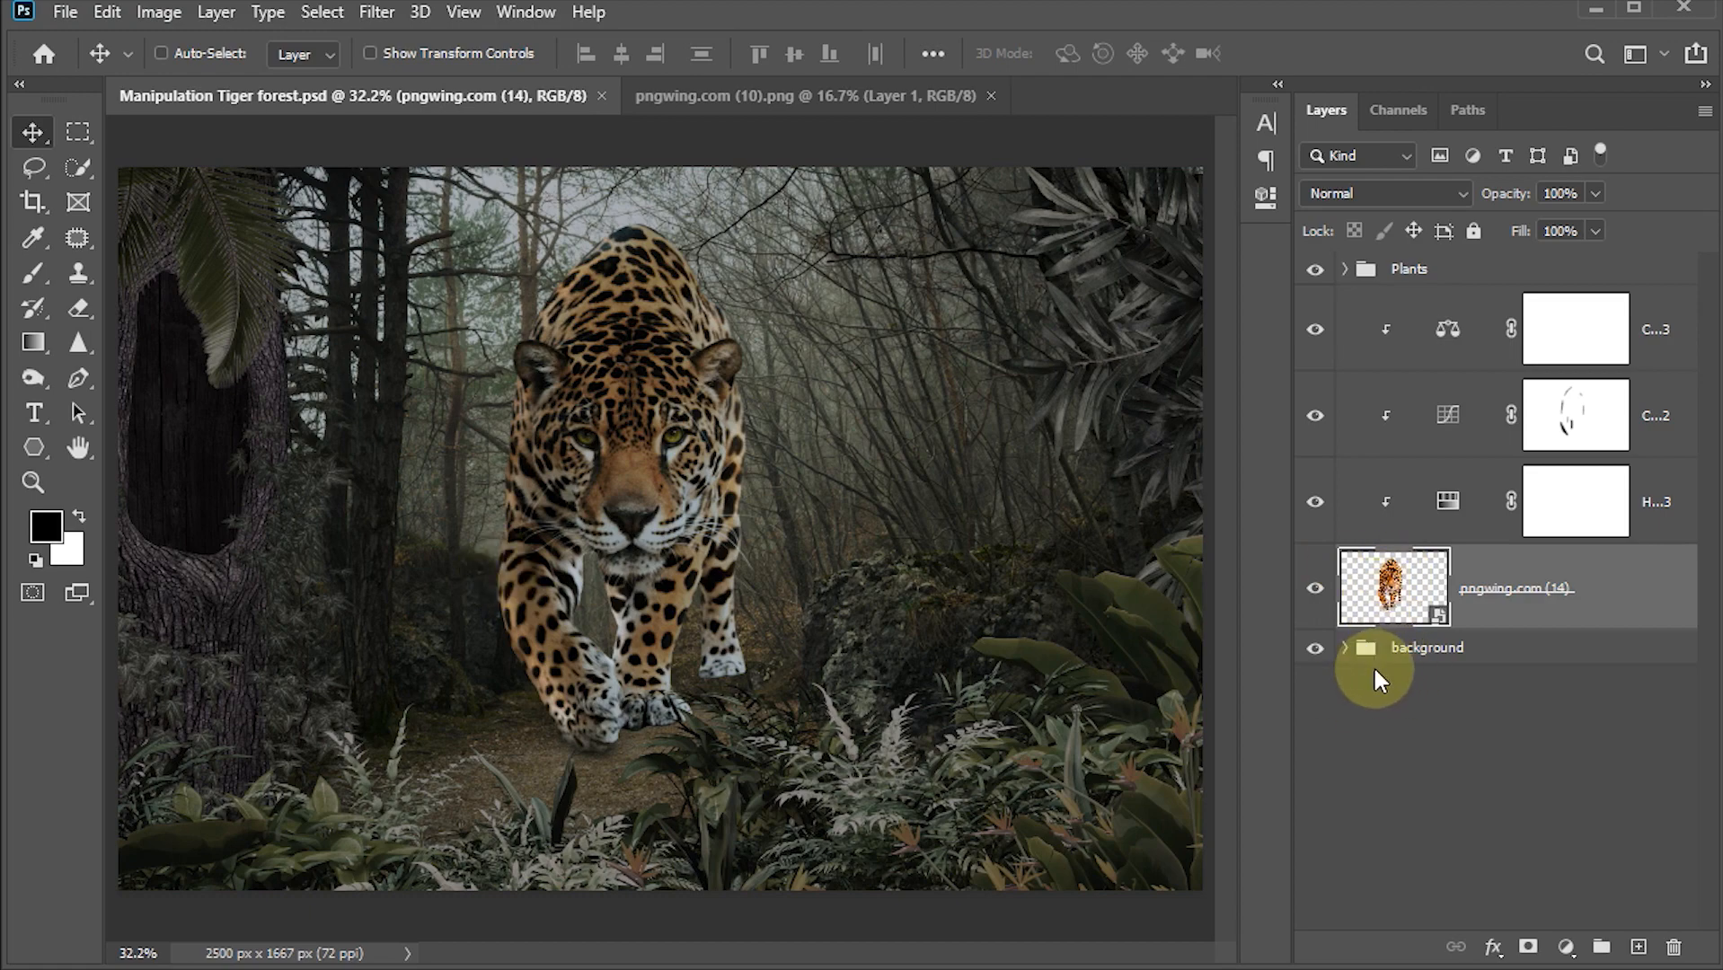
left_click(1639, 950)
left_click(1394, 602, "ctrl")
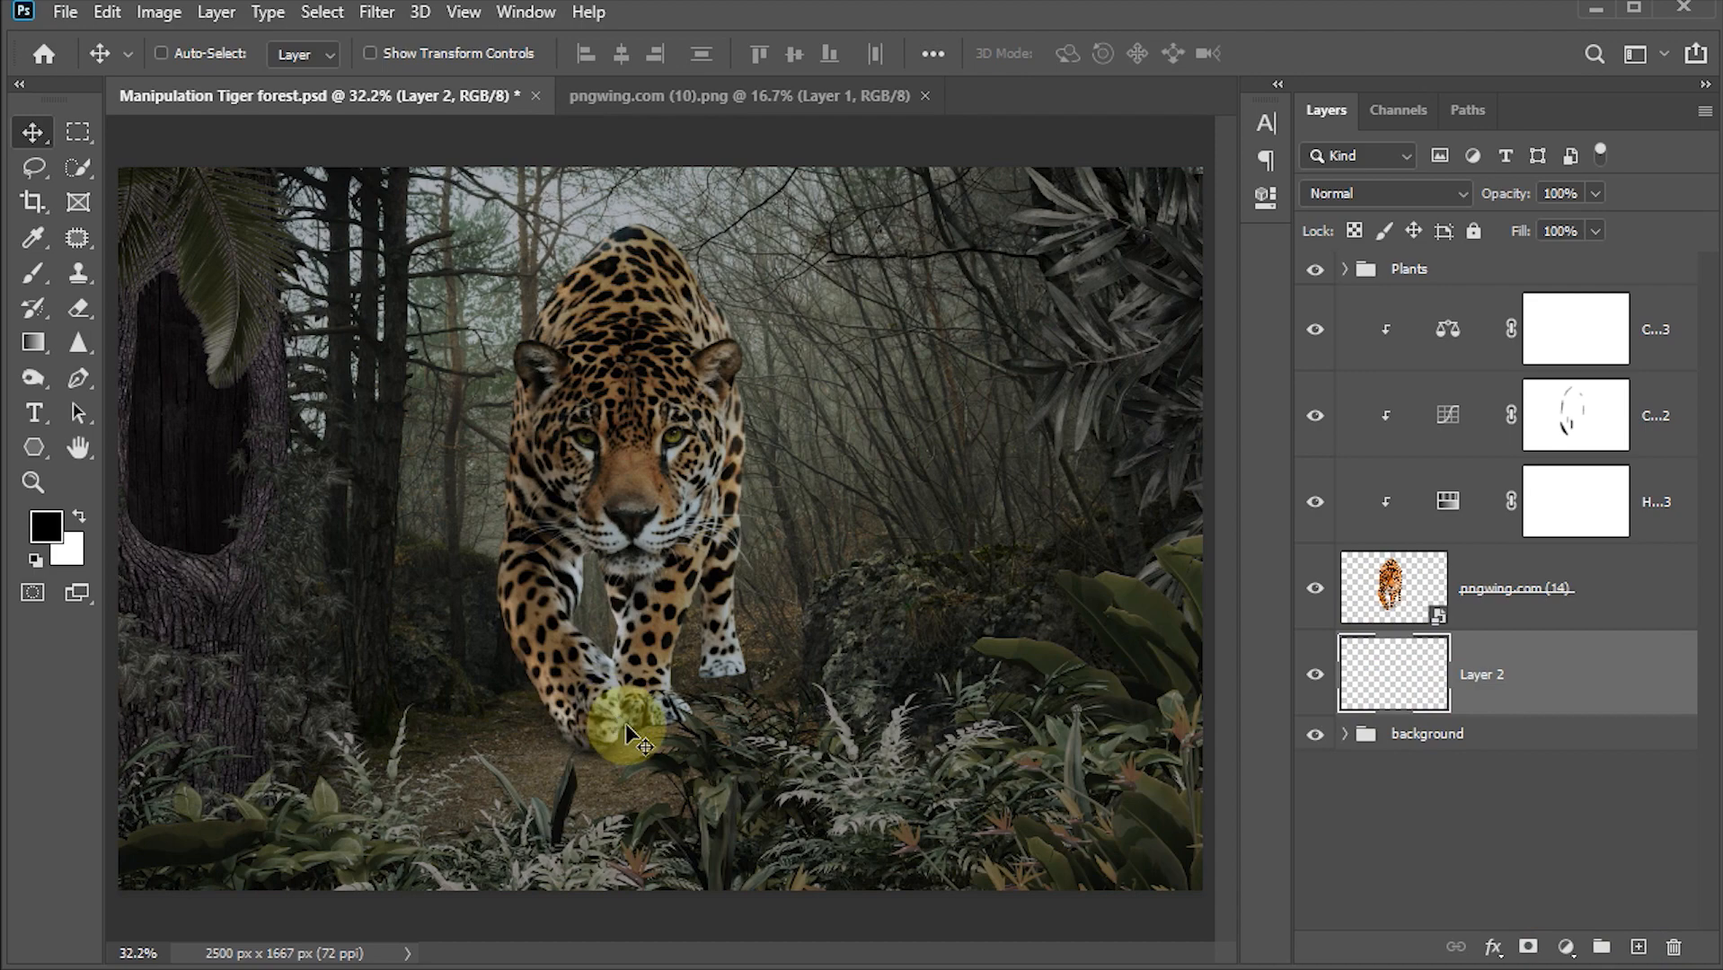
Step: Lasso an area under the jaguar's body and paws and fill it with black to form a shadow
scroll(626, 732, "up", 2)
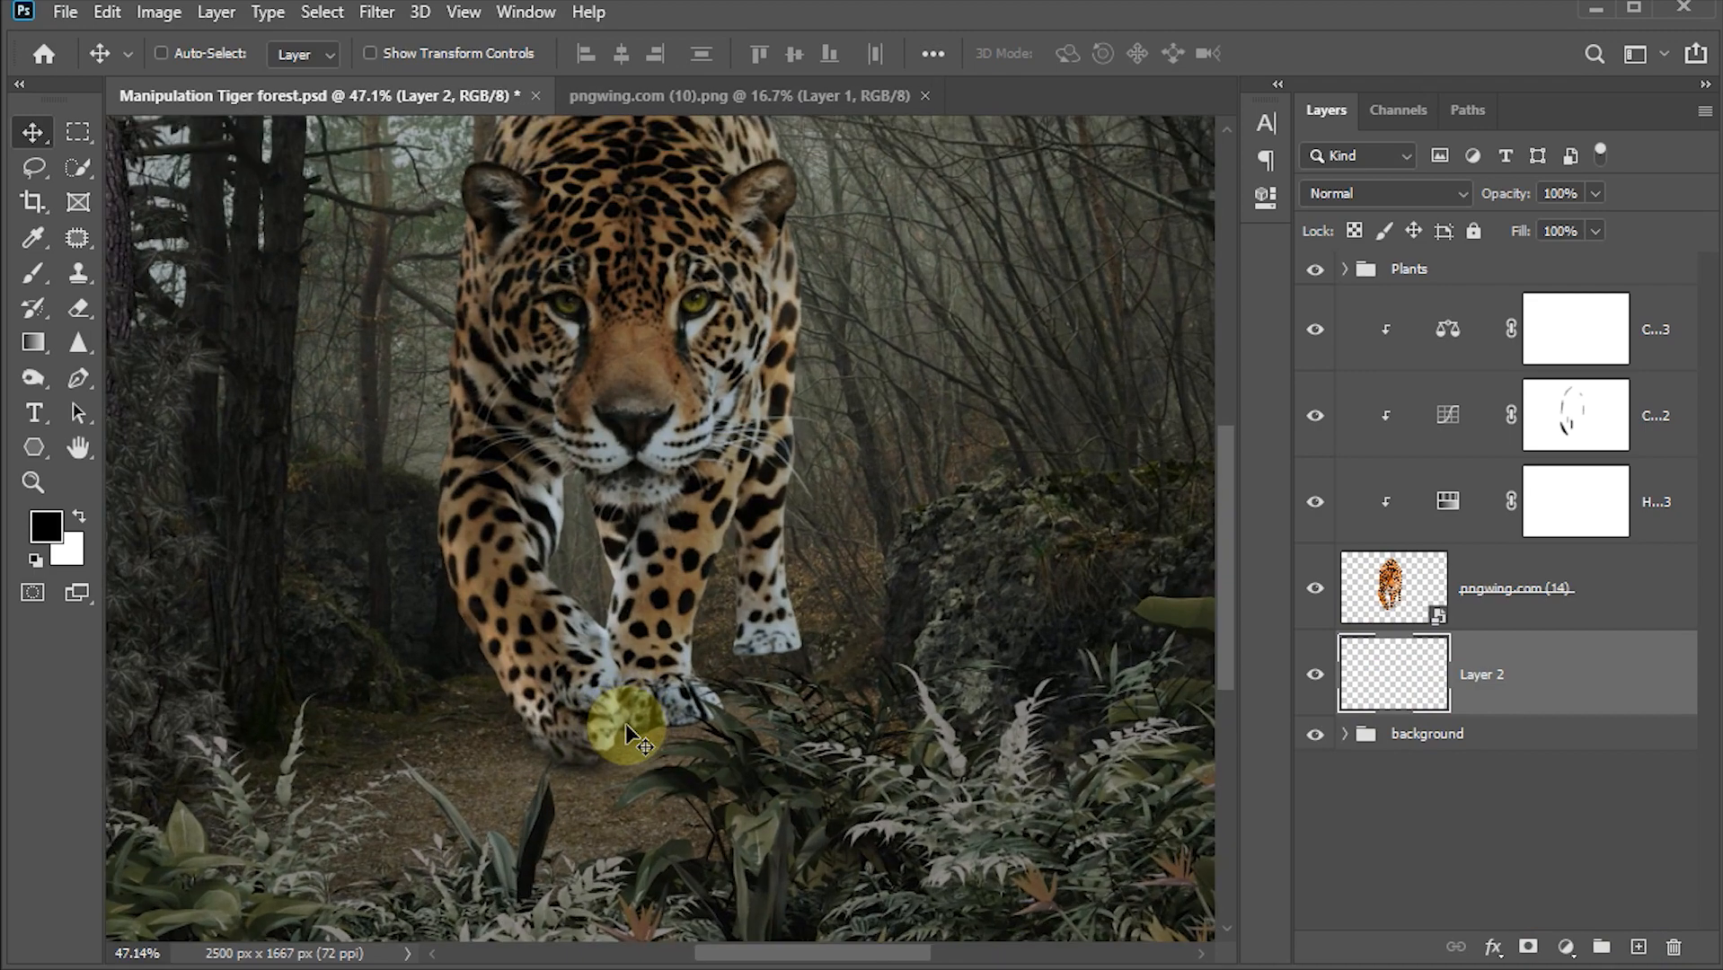
scroll(627, 732, "up", 2)
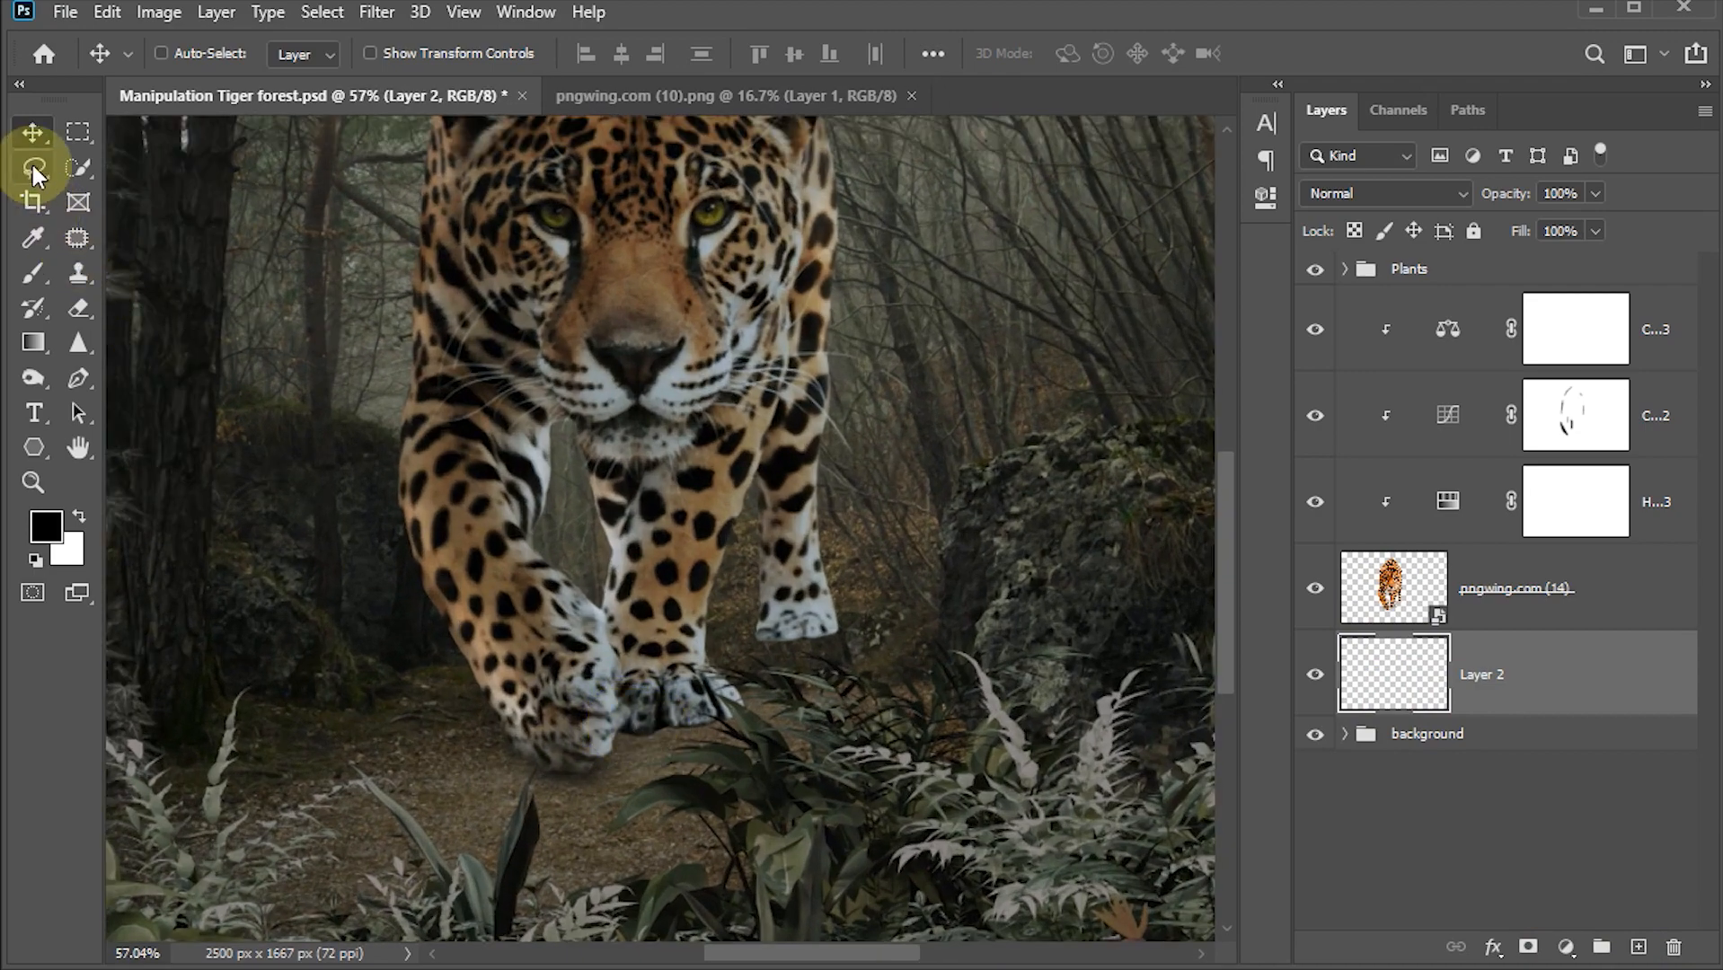
left_click(36, 169)
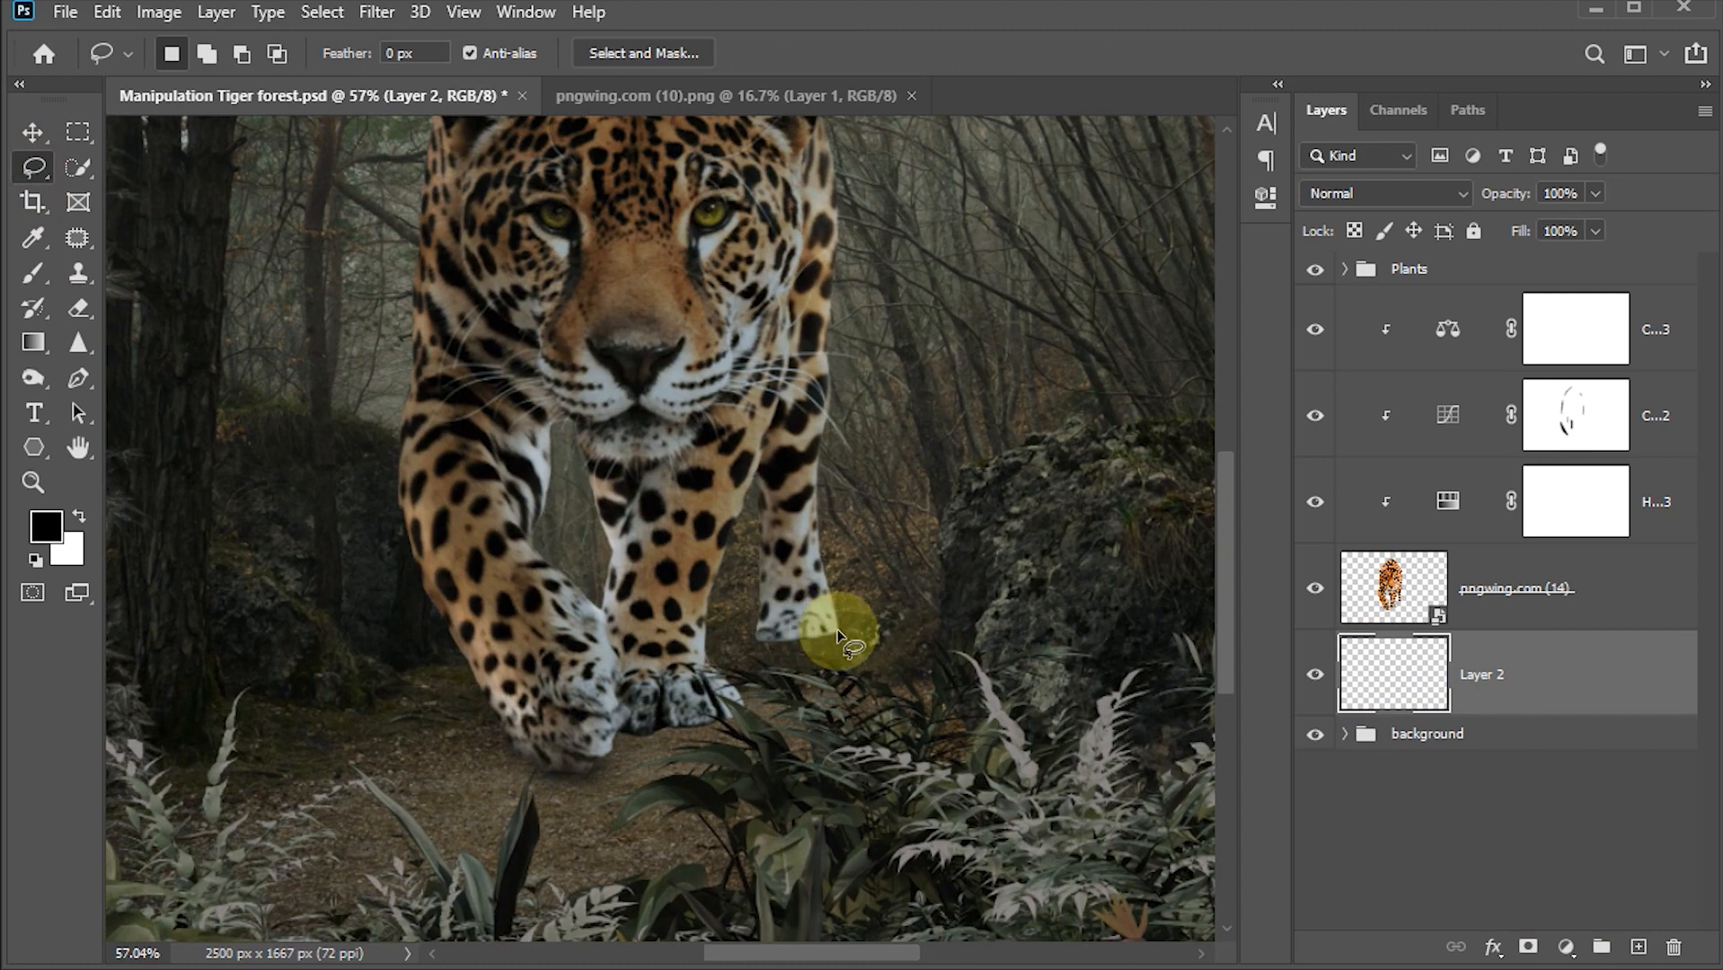
mouse_move(839, 630)
left_mouse_down()
mouse_move(770, 649)
mouse_move(755, 690)
left_mouse_up()
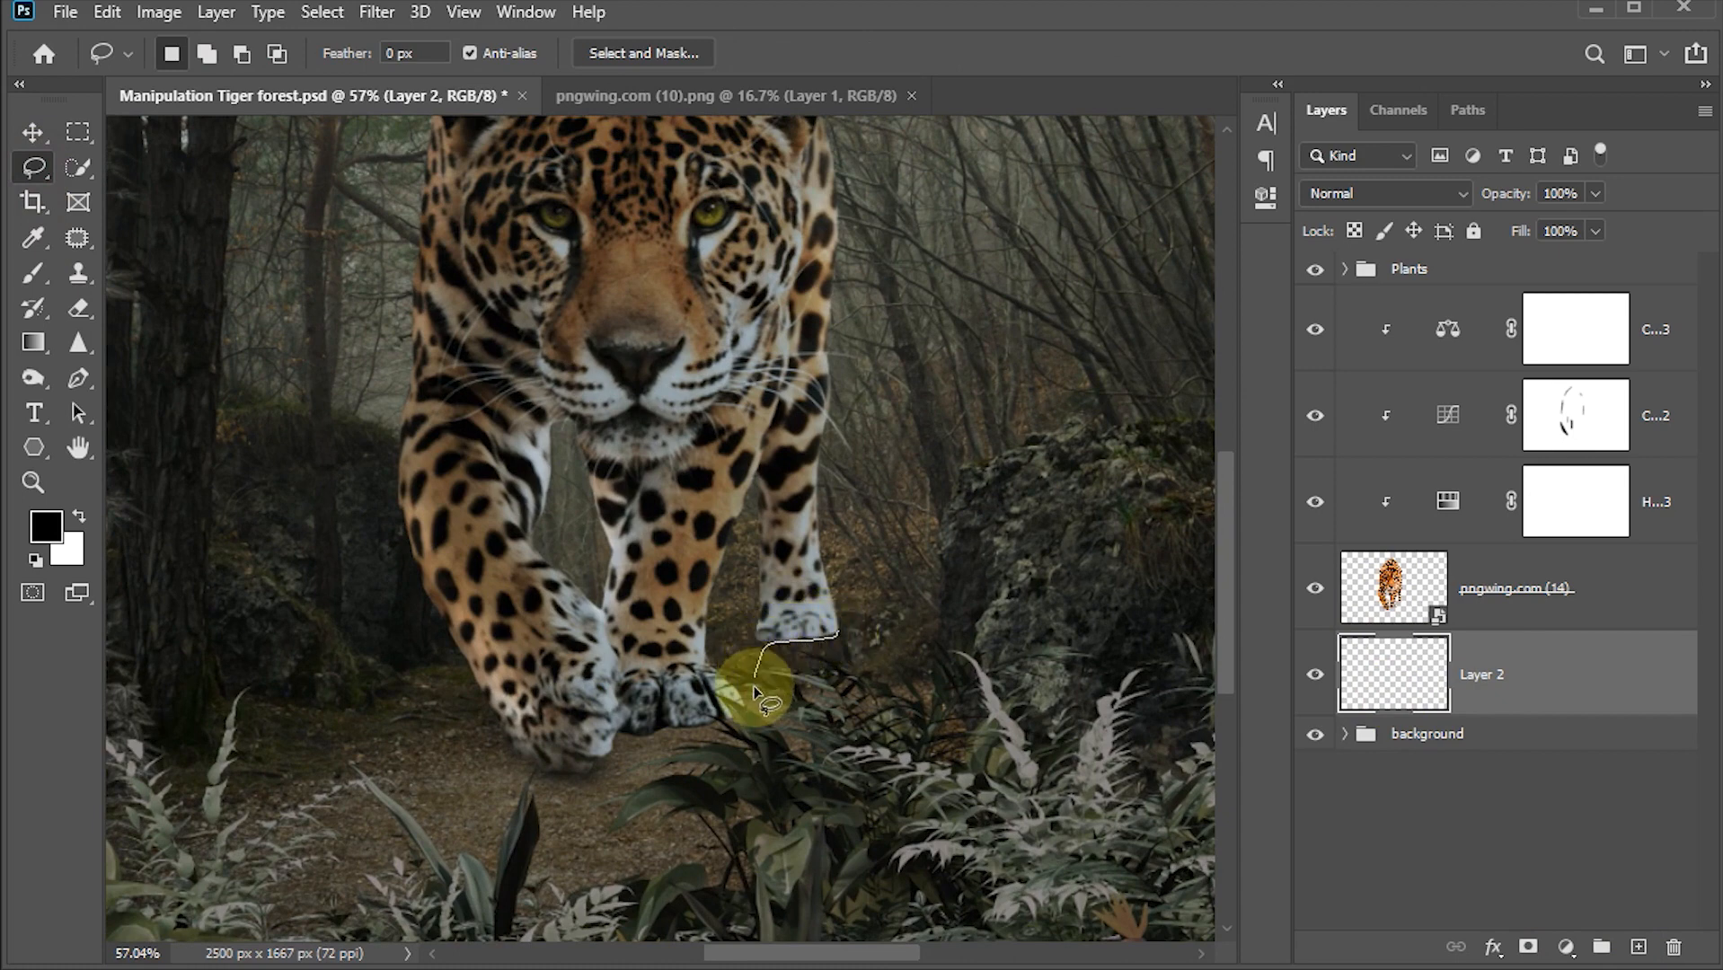
mouse_move(651, 719)
left_mouse_down()
mouse_move(604, 760)
mouse_move(461, 792)
mouse_move(156, 788)
mouse_move(72, 674)
mouse_move(261, 585)
mouse_move(519, 565)
mouse_move(796, 577)
mouse_move(835, 622)
mouse_move(682, 716)
left_mouse_up()
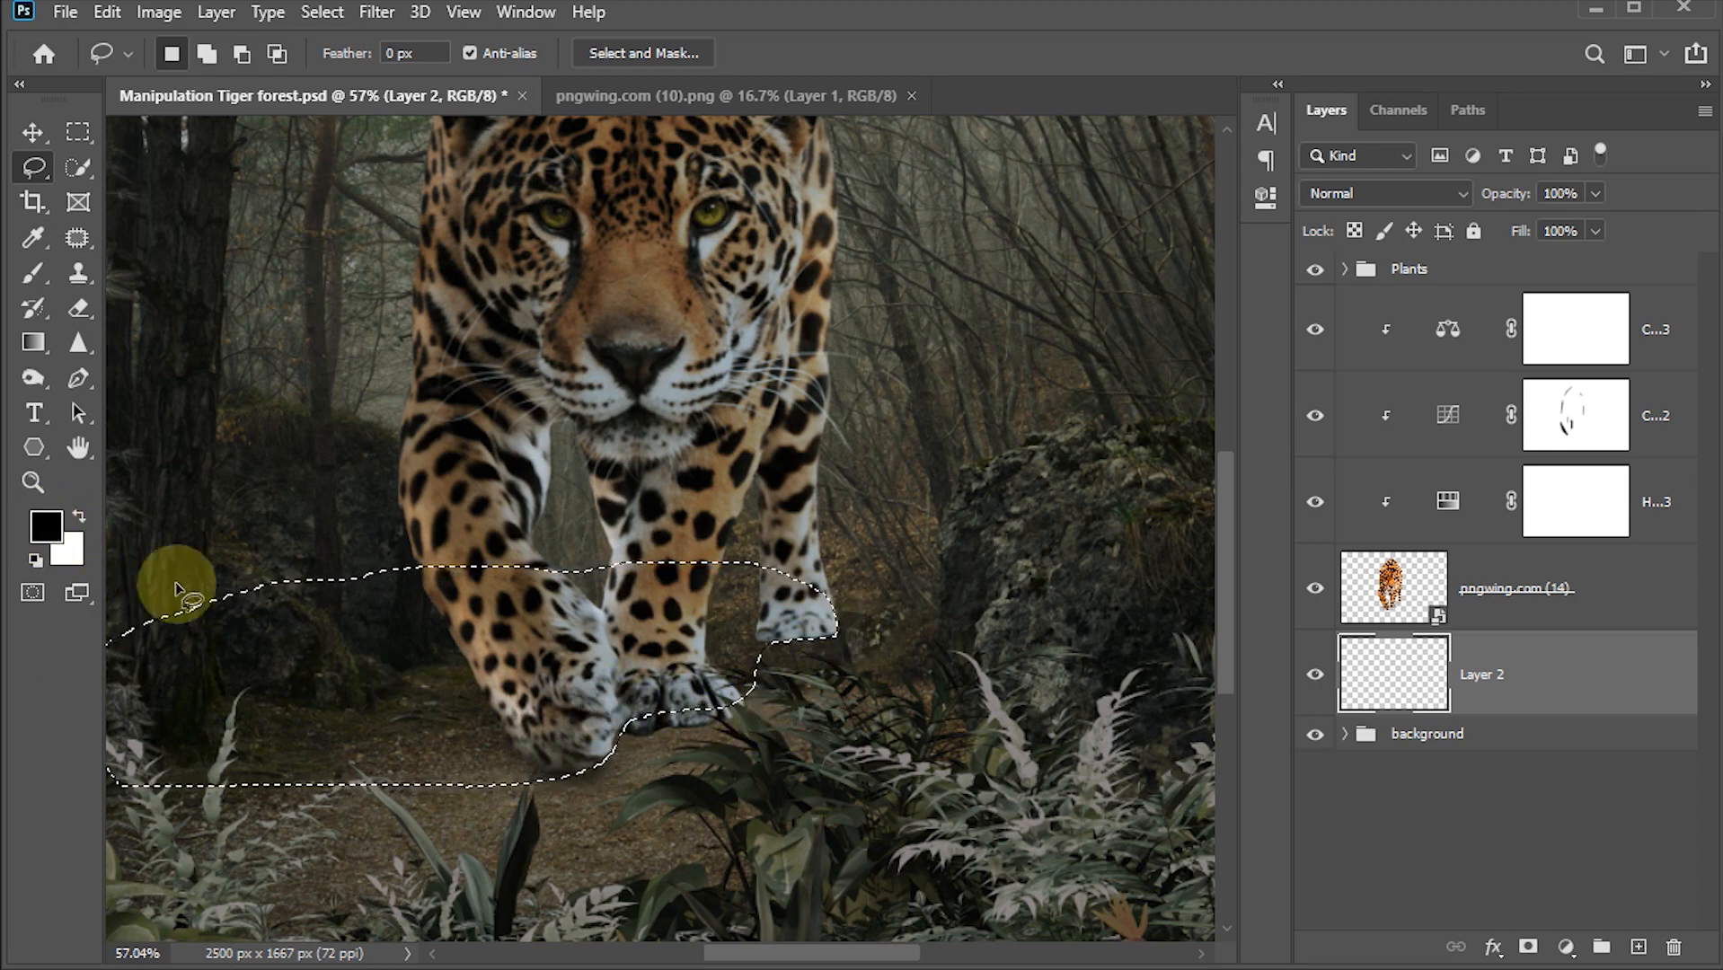
left_click_drag(616, 742, 726, 749)
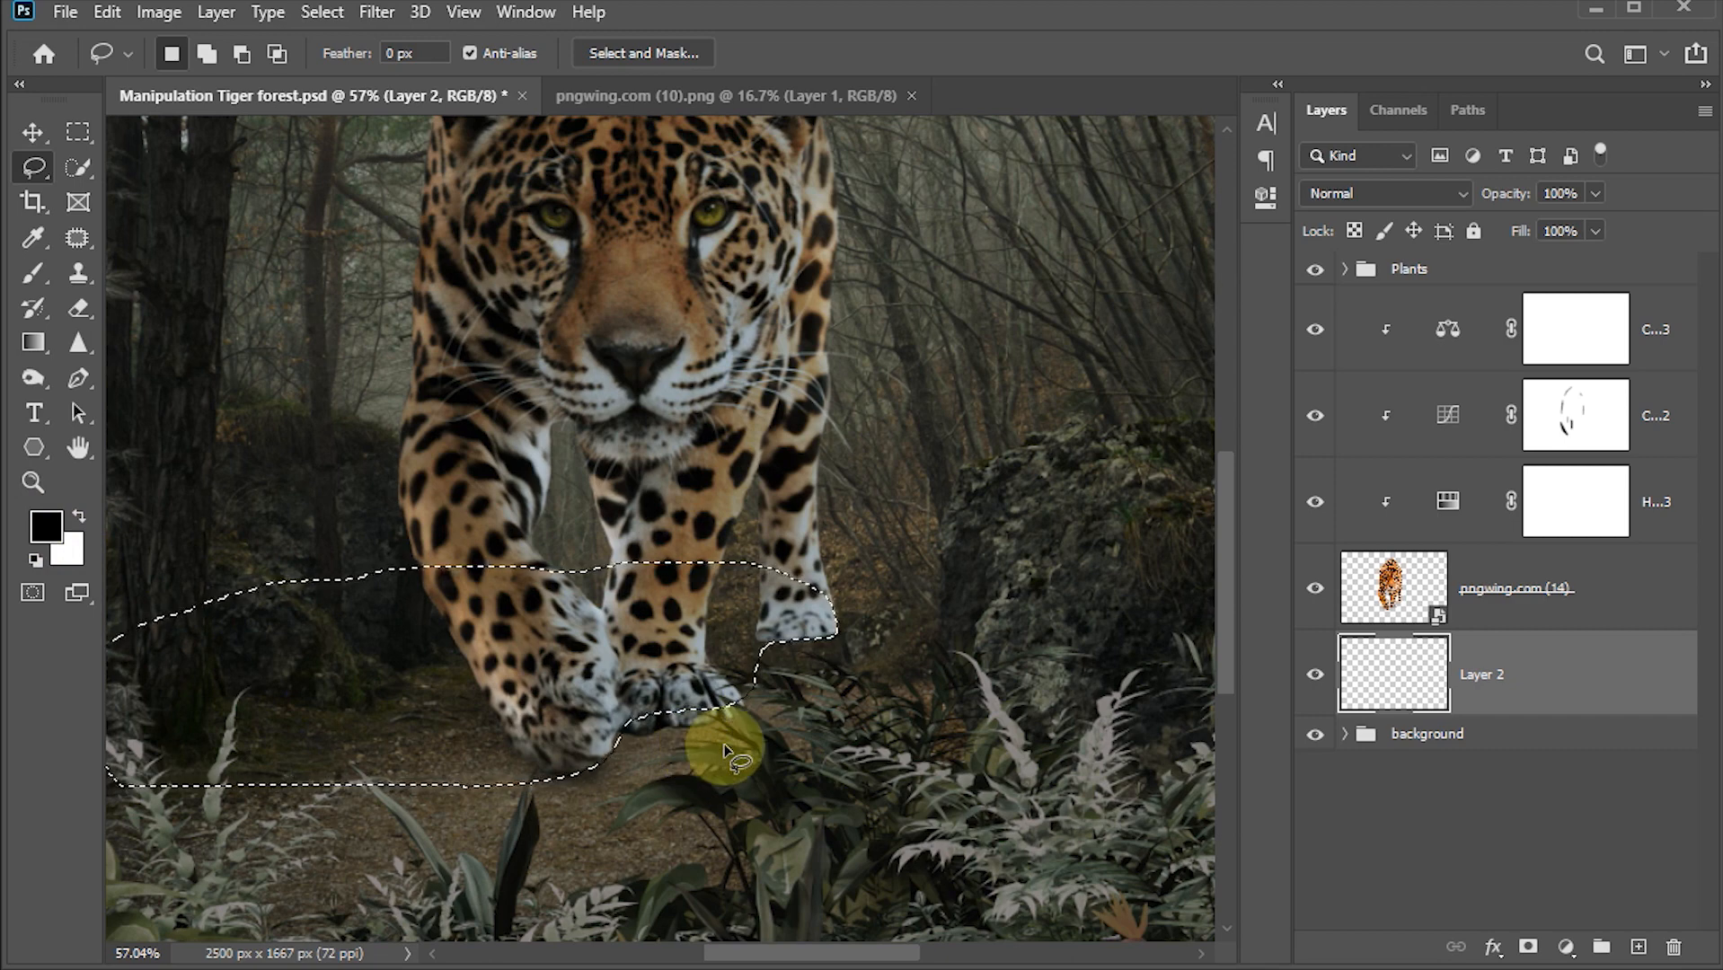
key("alt+BackSpace")
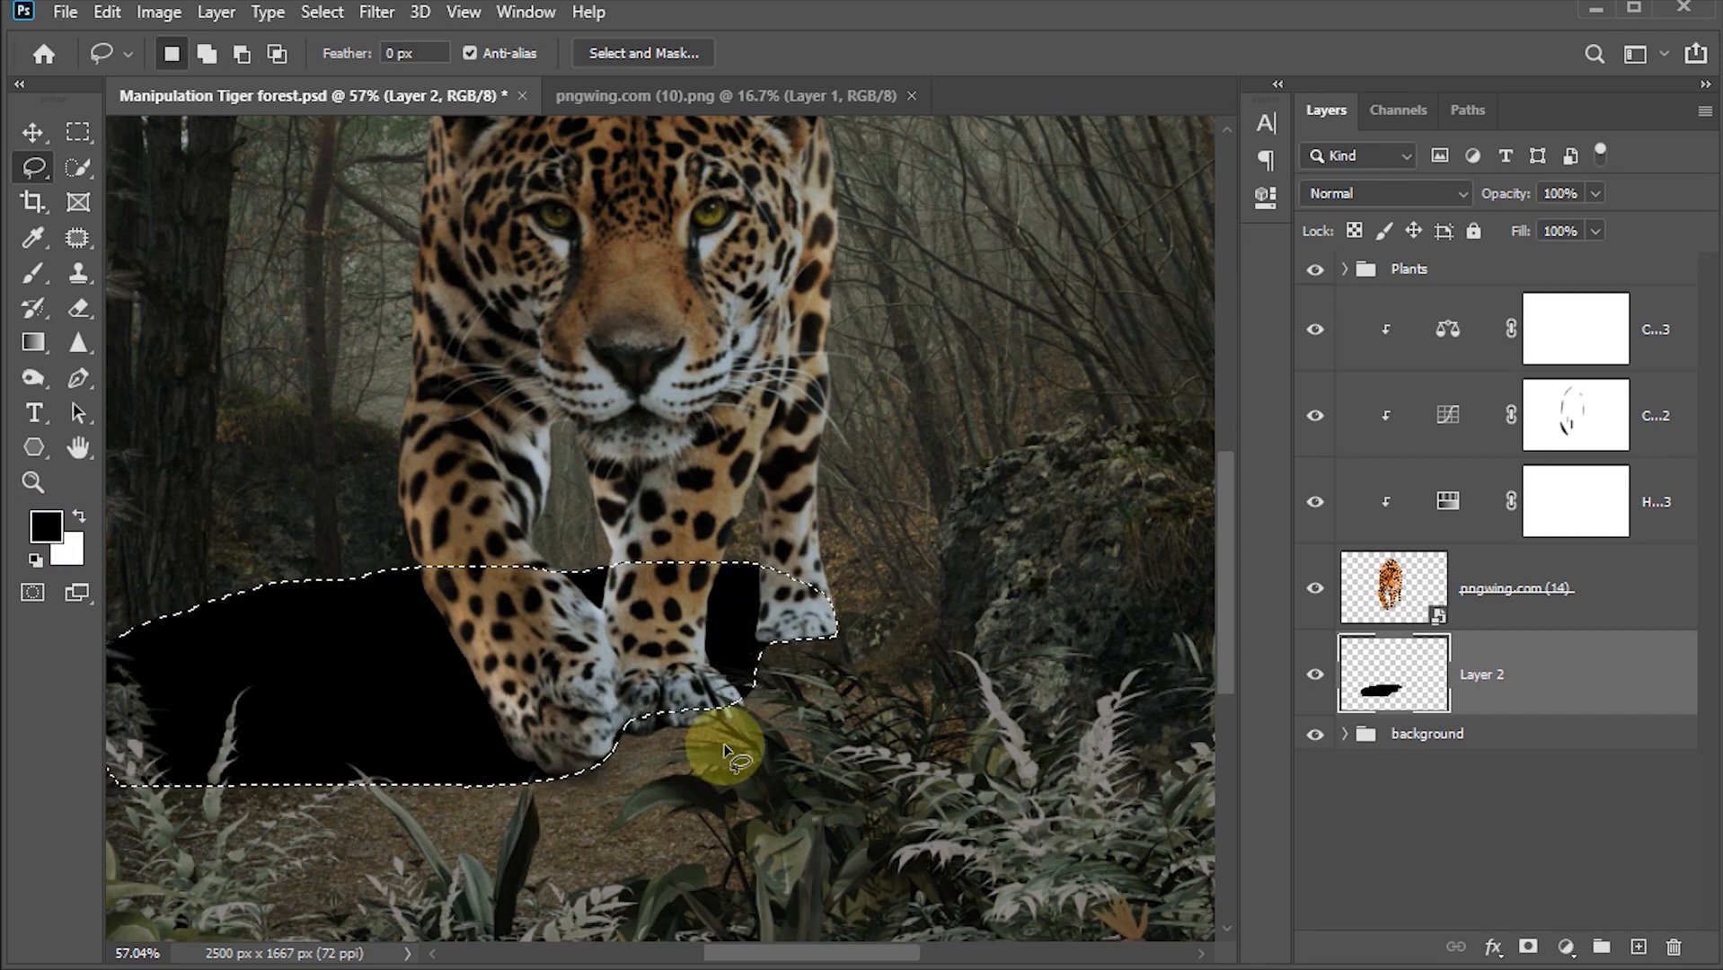
key("ctrl+d")
left_click(32, 133)
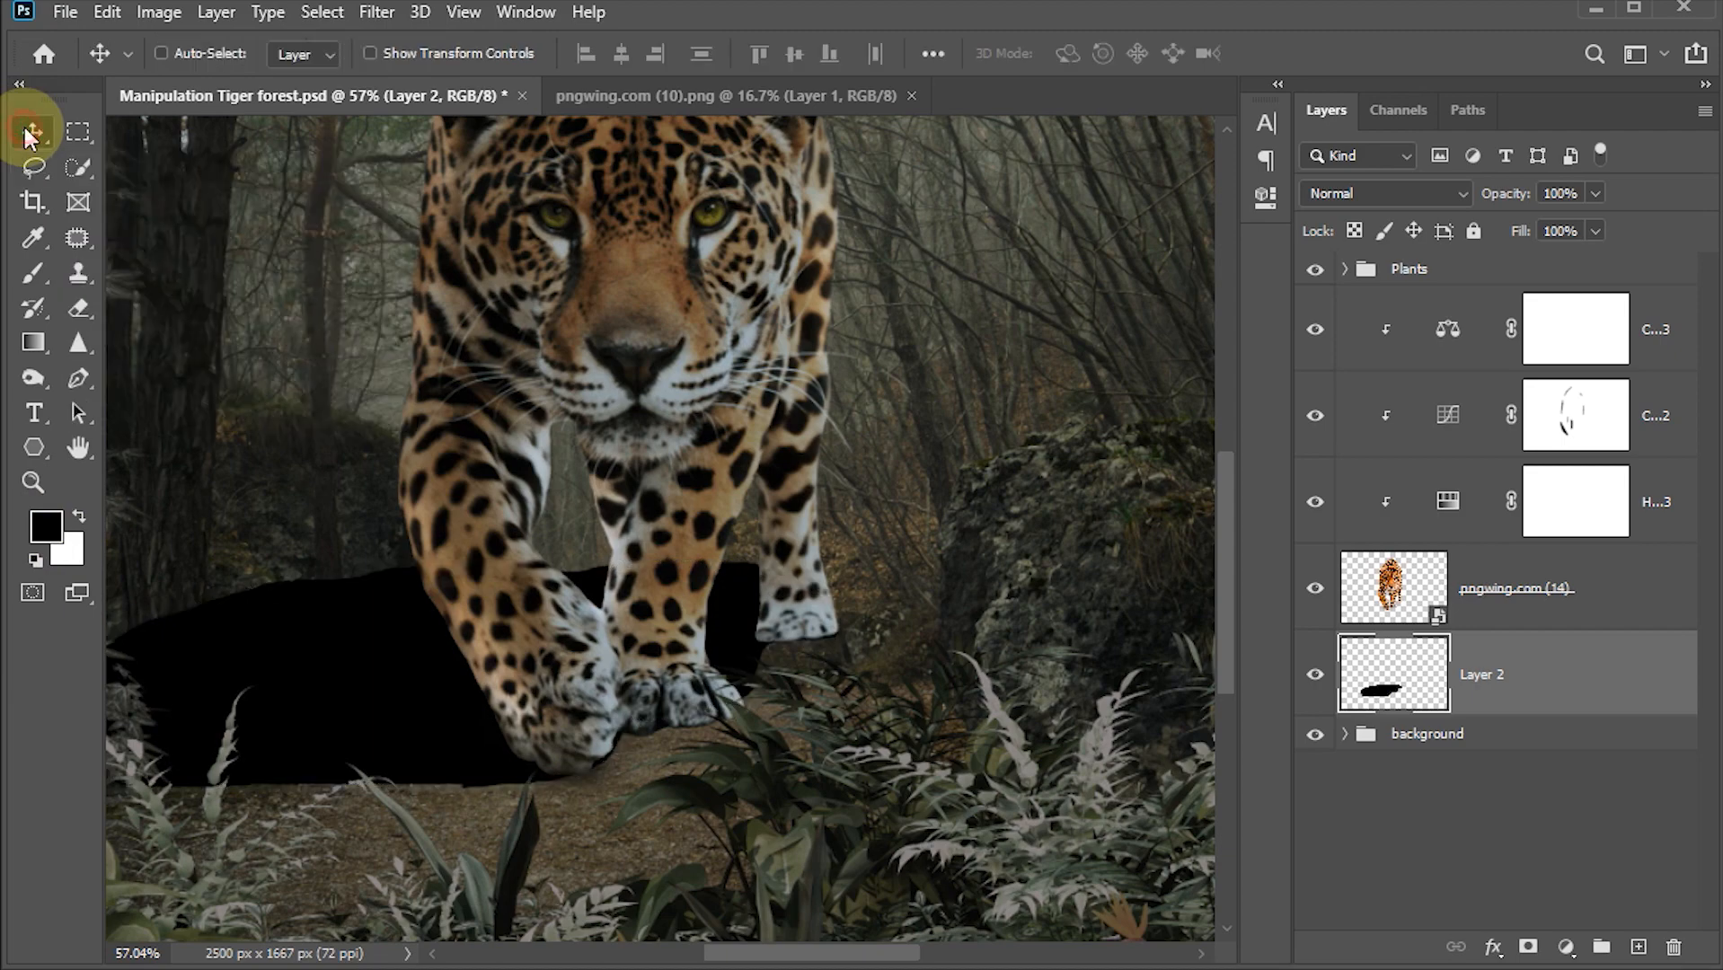
Step: Convert the shadow layer to a smart object and apply a Gaussian Blur with a 14 pixel radius
right_click(1577, 678)
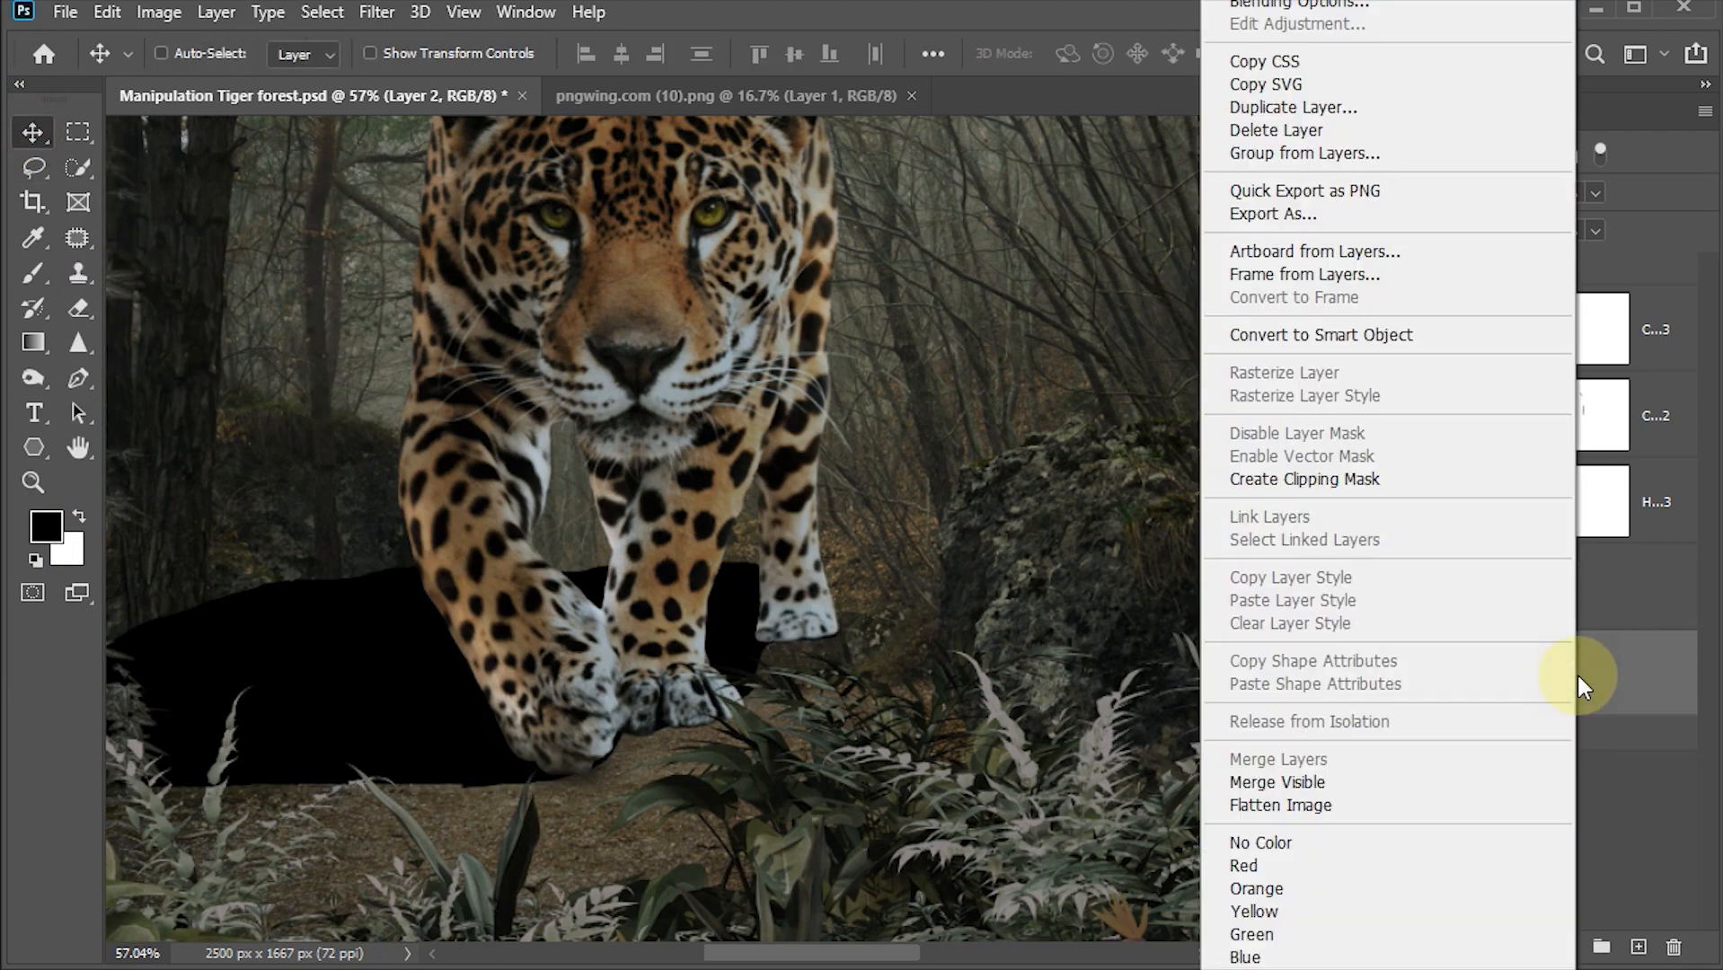
left_click(1348, 335)
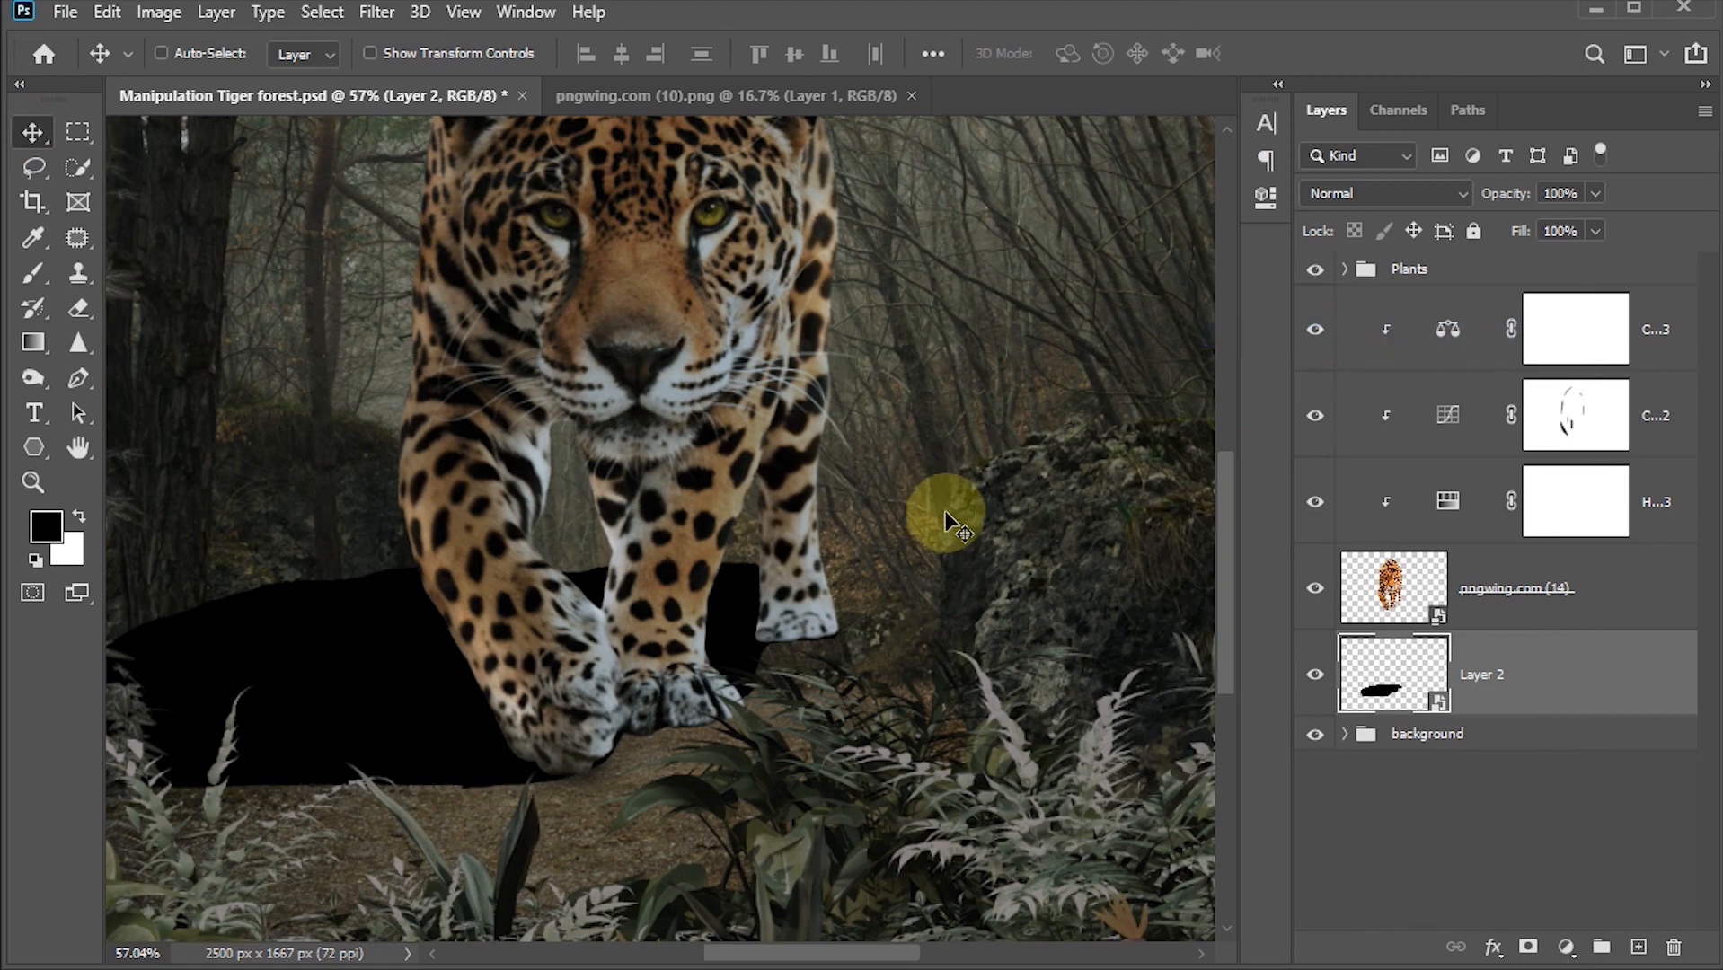
left_click(377, 11)
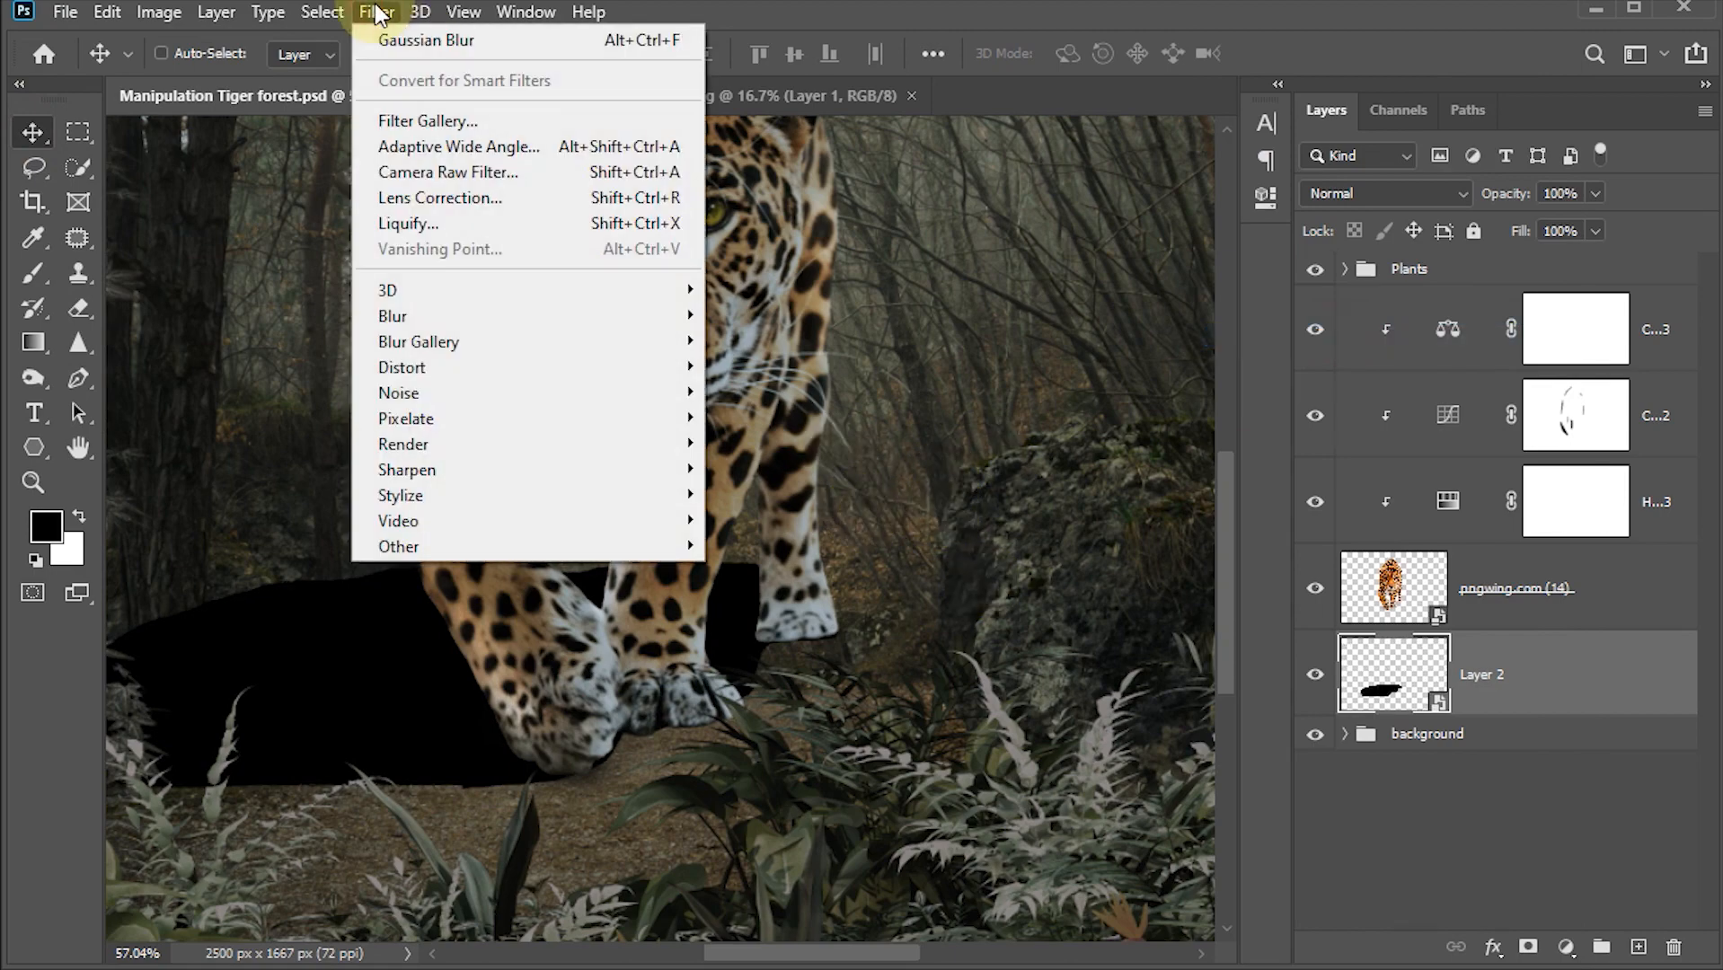
mouse_move(442, 315)
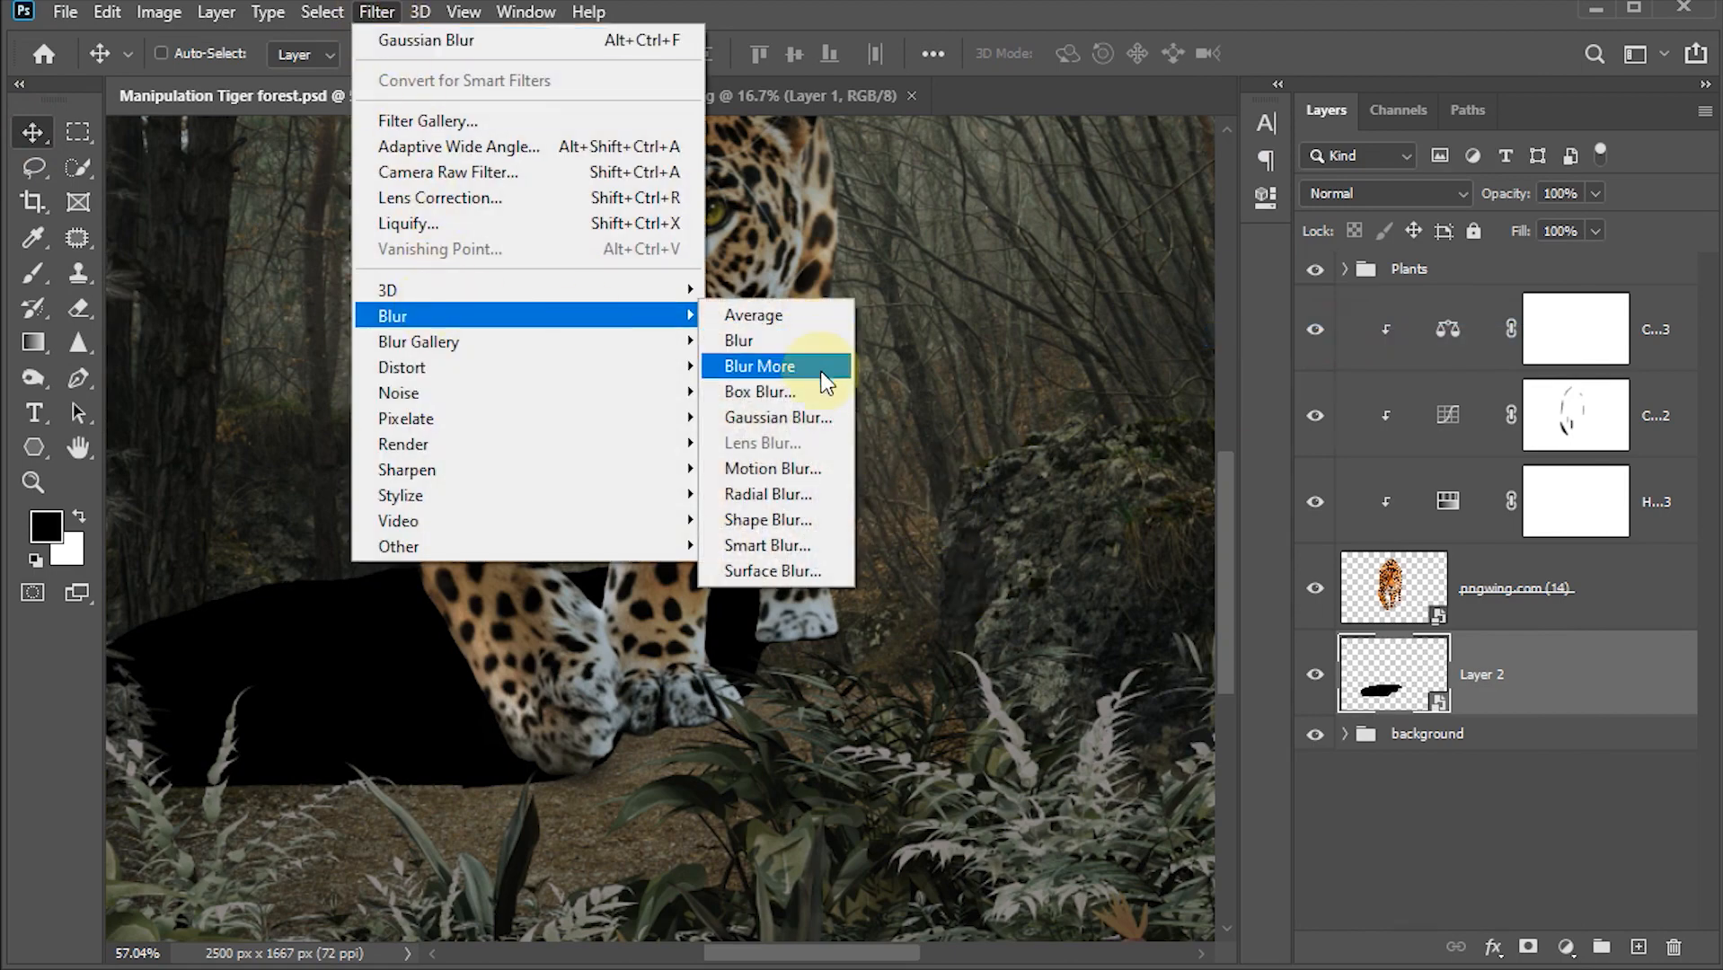
left_click(810, 415)
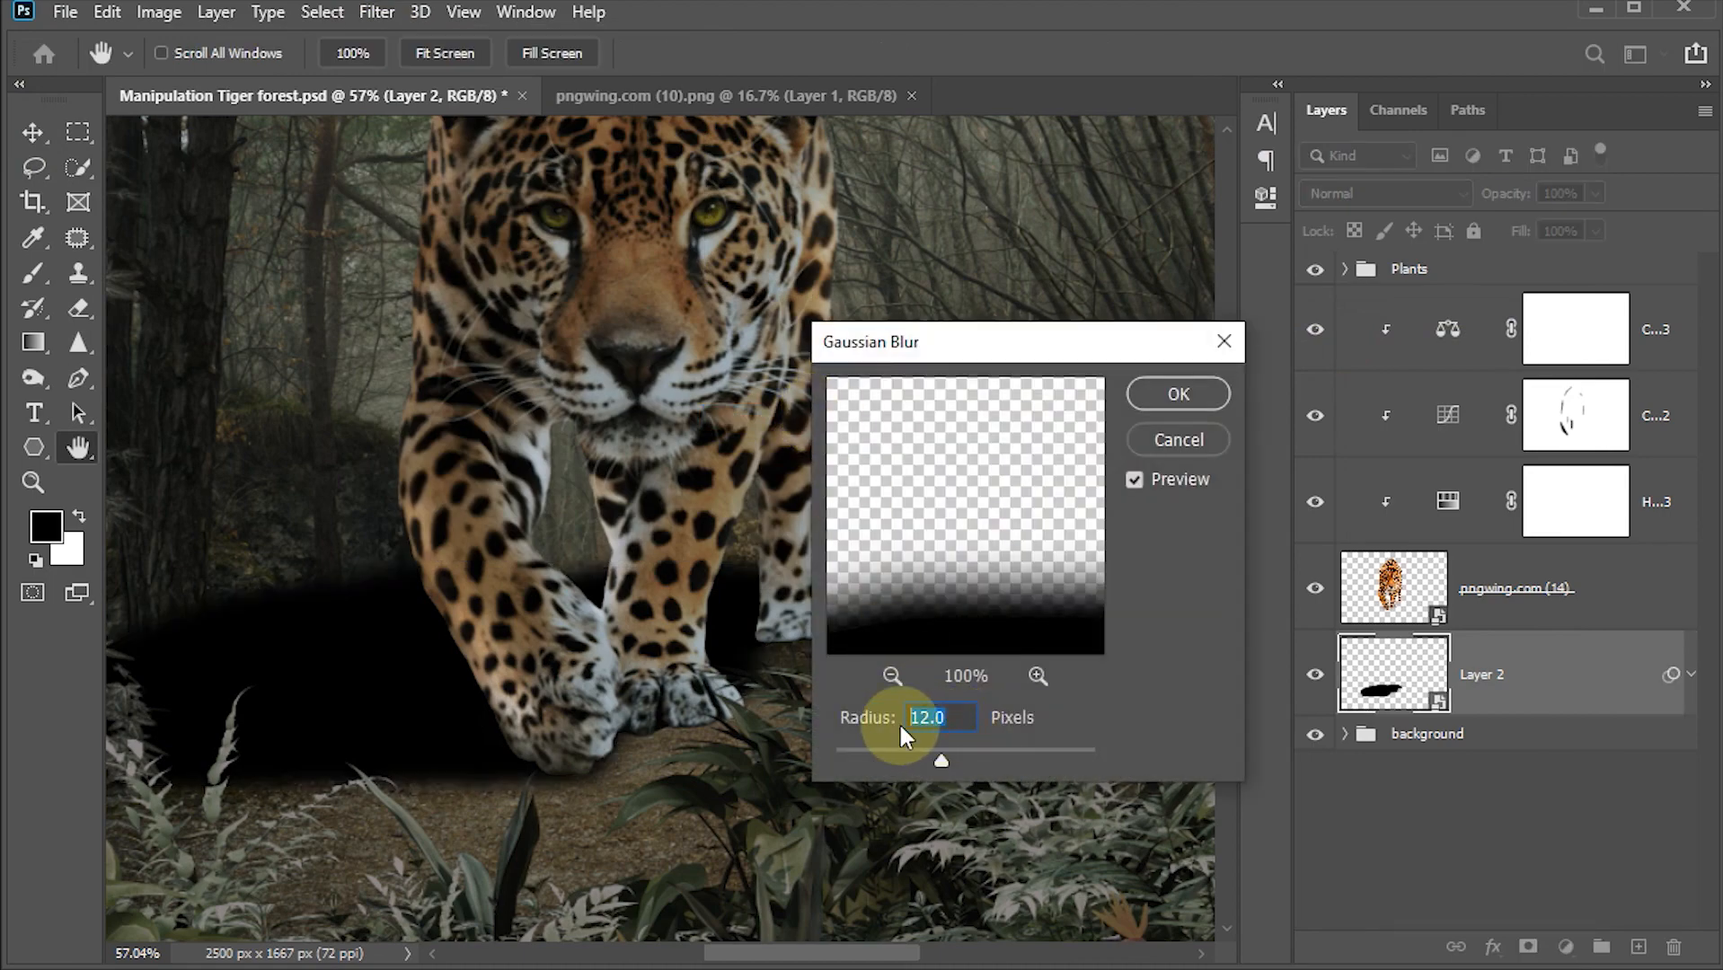
type("14")
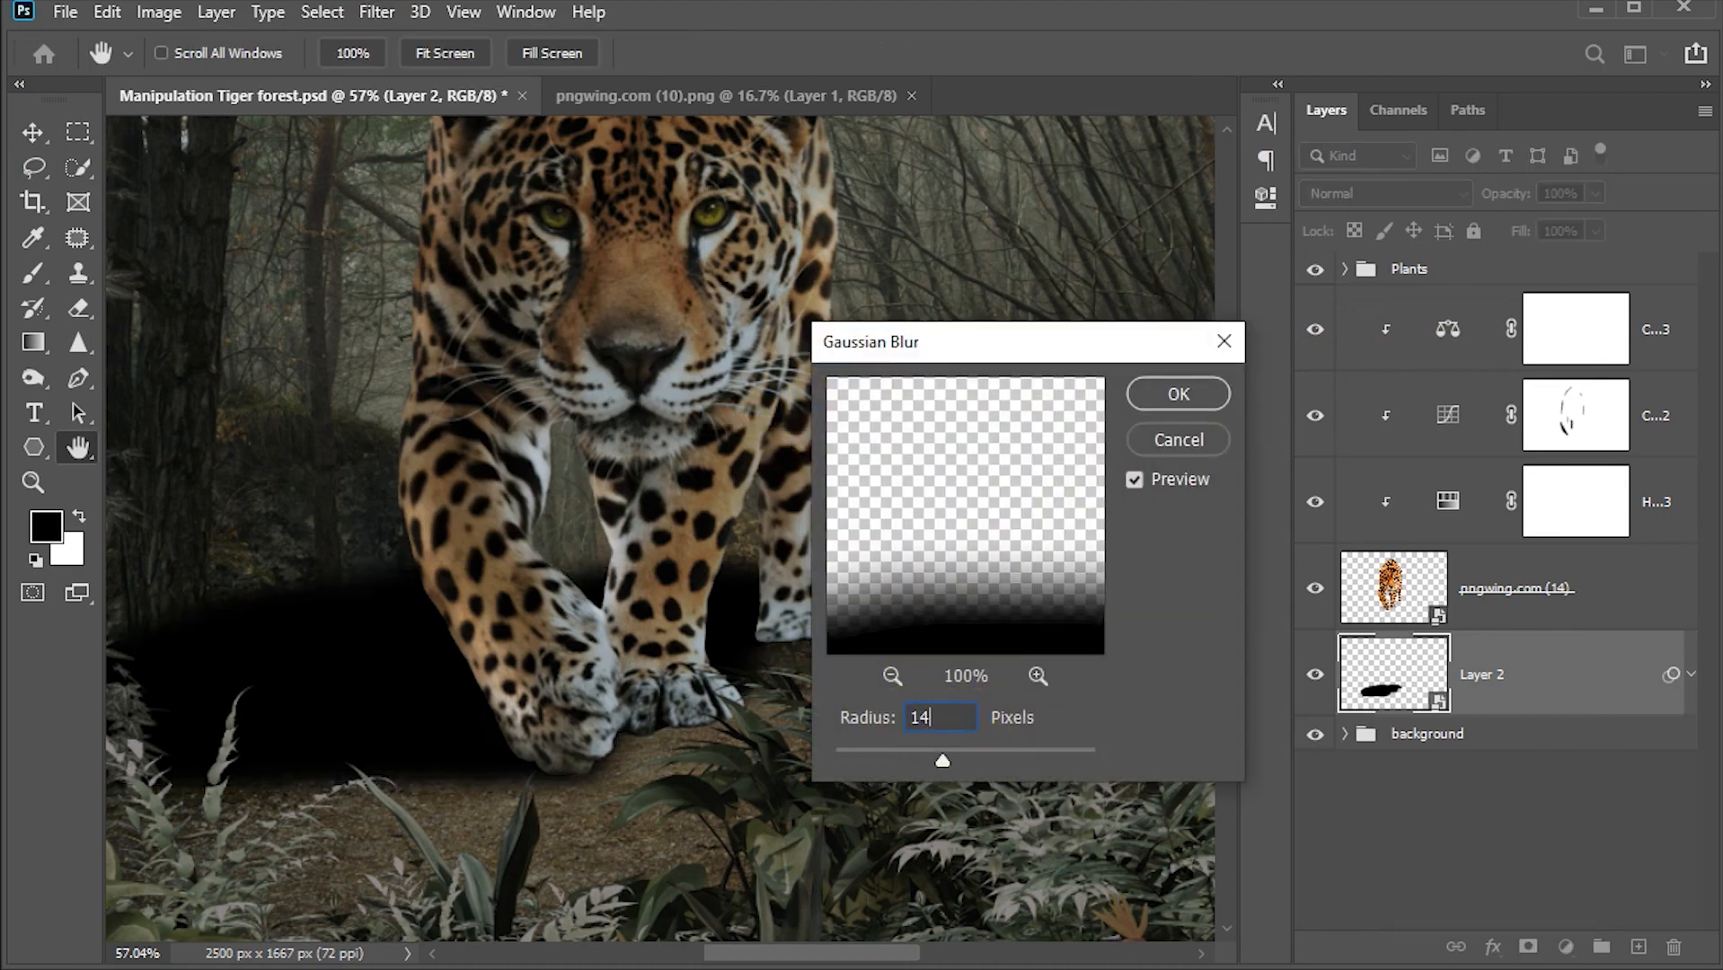
left_click(1179, 394)
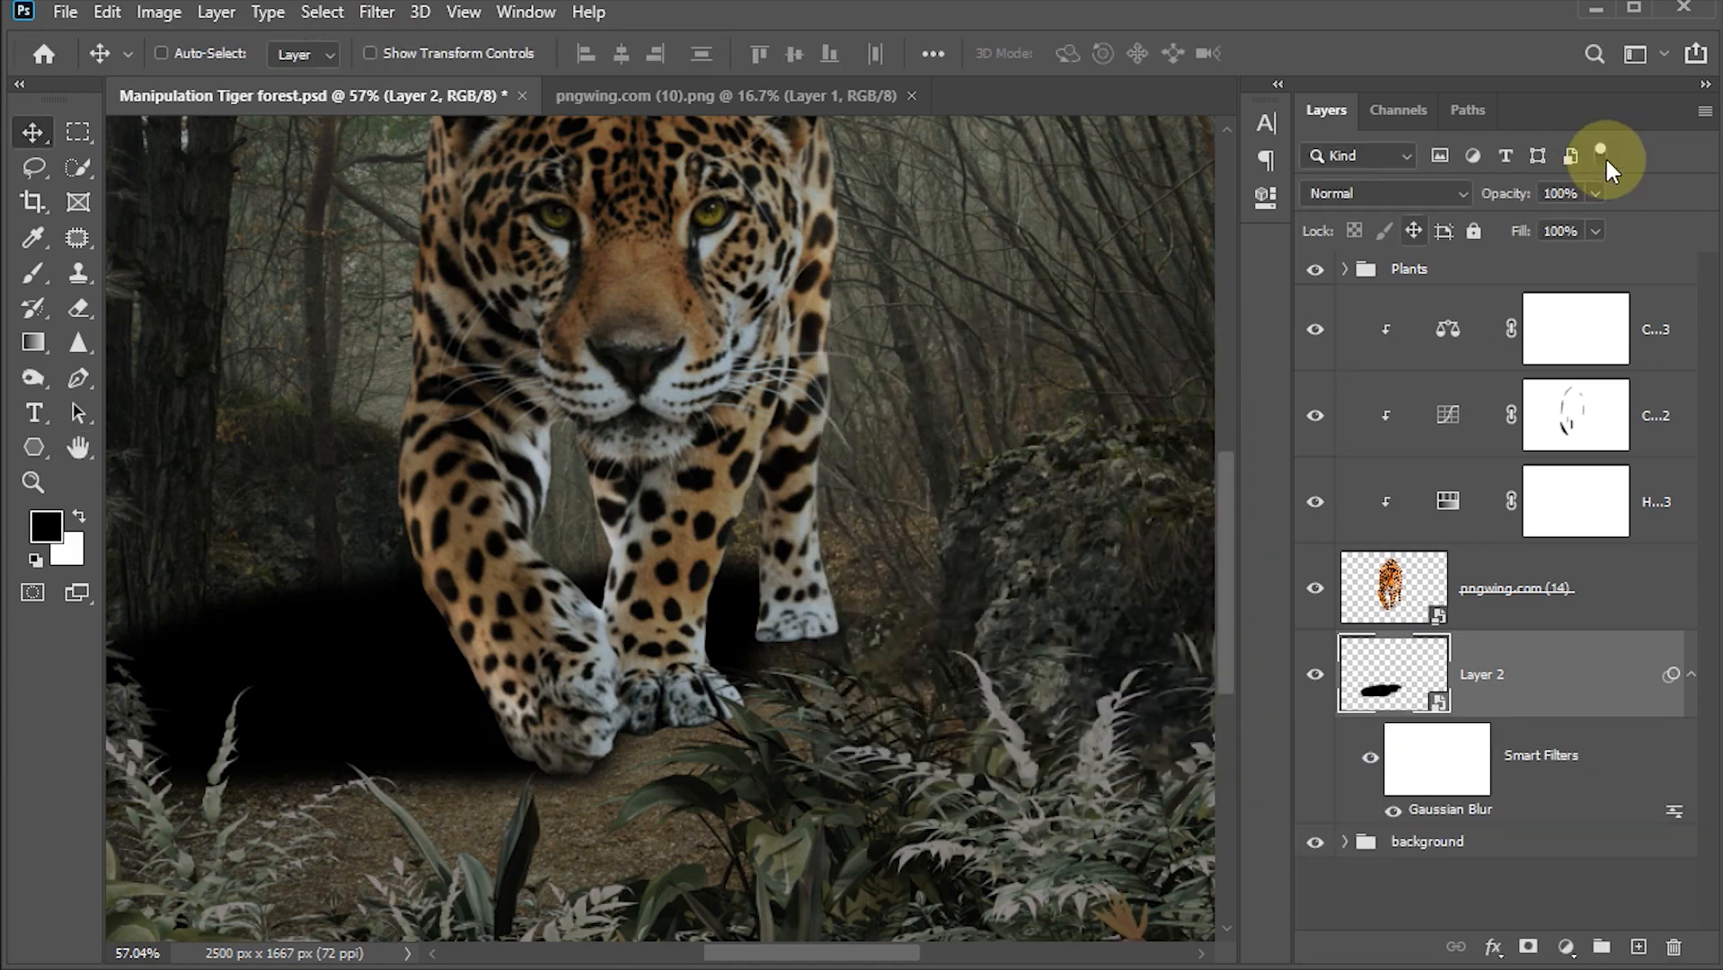
Step: Set the shadow layer's opacity to 40% and add a layer mask to it
left_click(1576, 193)
type("40")
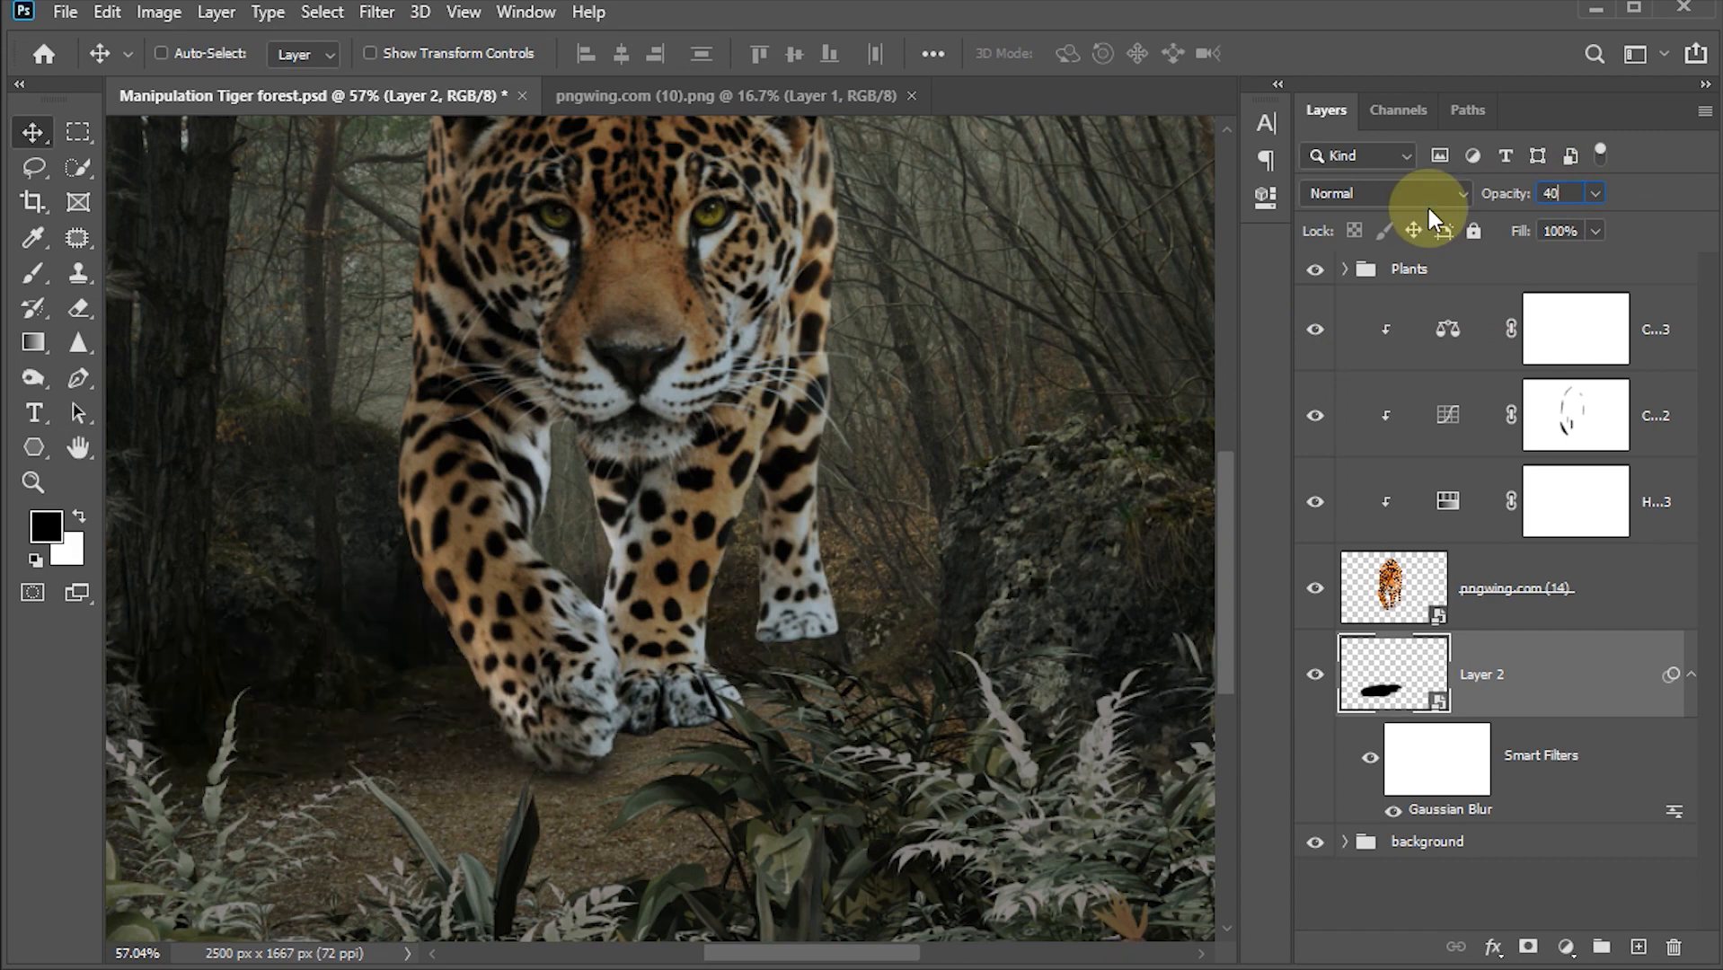
key("Return")
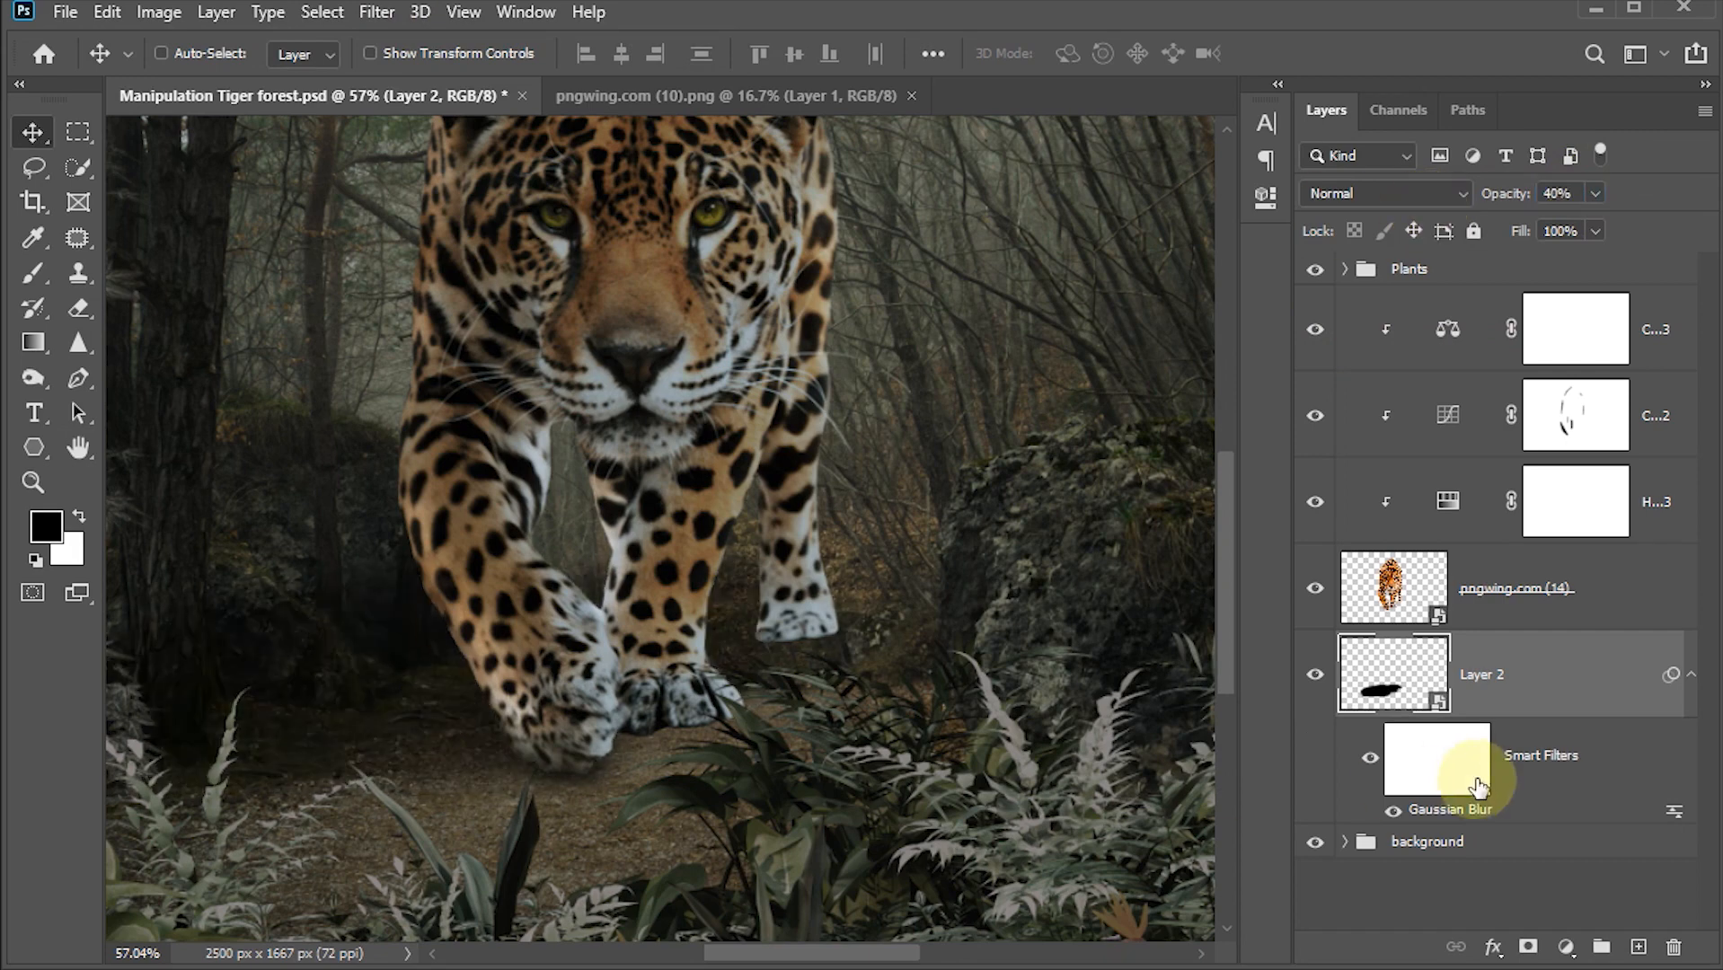
left_click(1529, 947)
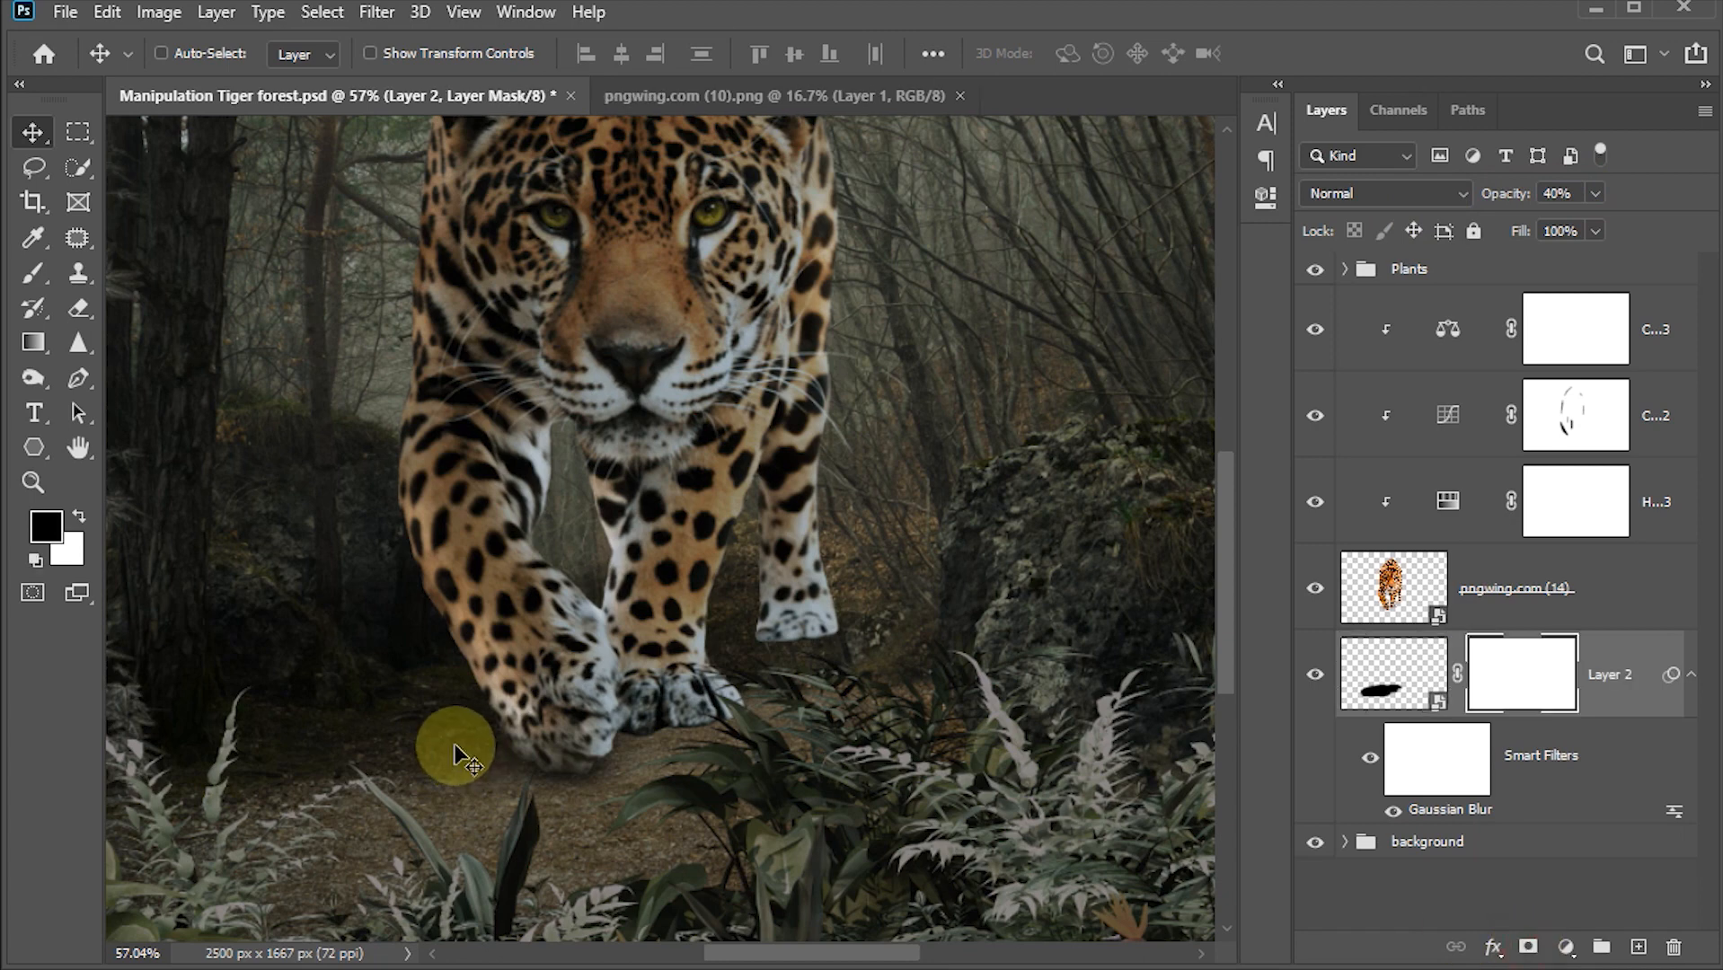
Step: Paint on the shadow layer's mask with a large soft brush to hide the shadow beside the jaguar's left front leg
key("b")
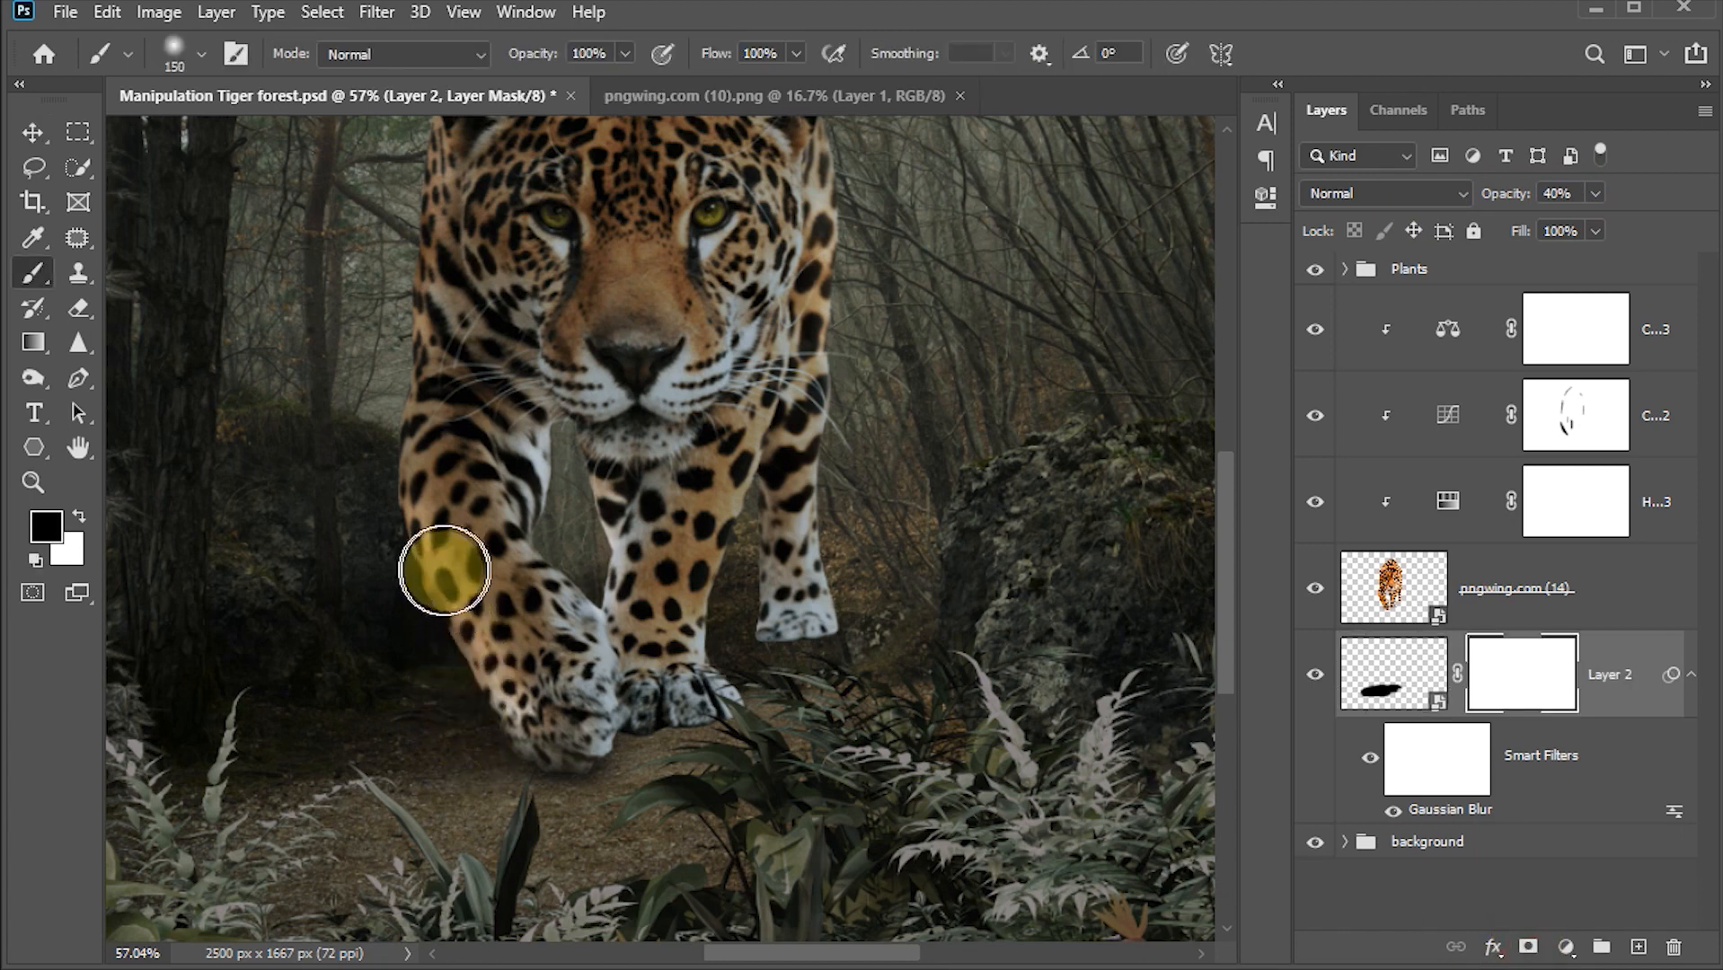
key("bracketright")
key("bracketright")
key("bracketright")
mouse_move(356, 543)
left_mouse_down()
mouse_move(285, 547)
mouse_move(372, 556)
mouse_move(197, 573)
left_mouse_up()
key("Tab")
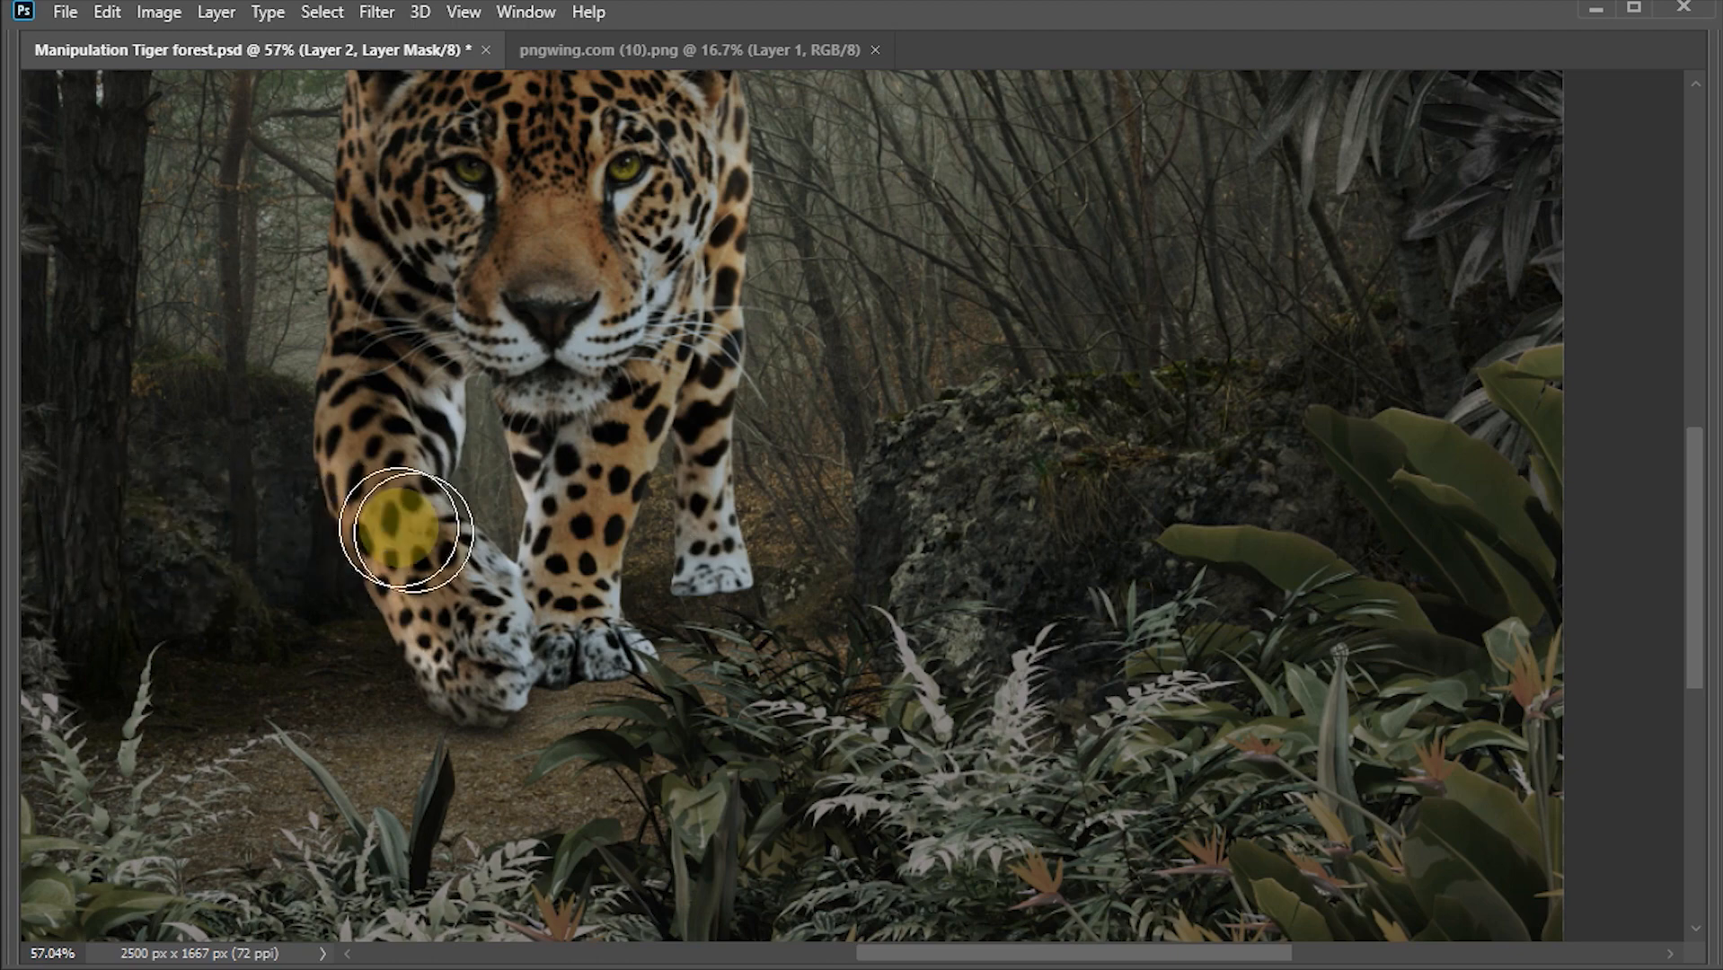
key("Tab")
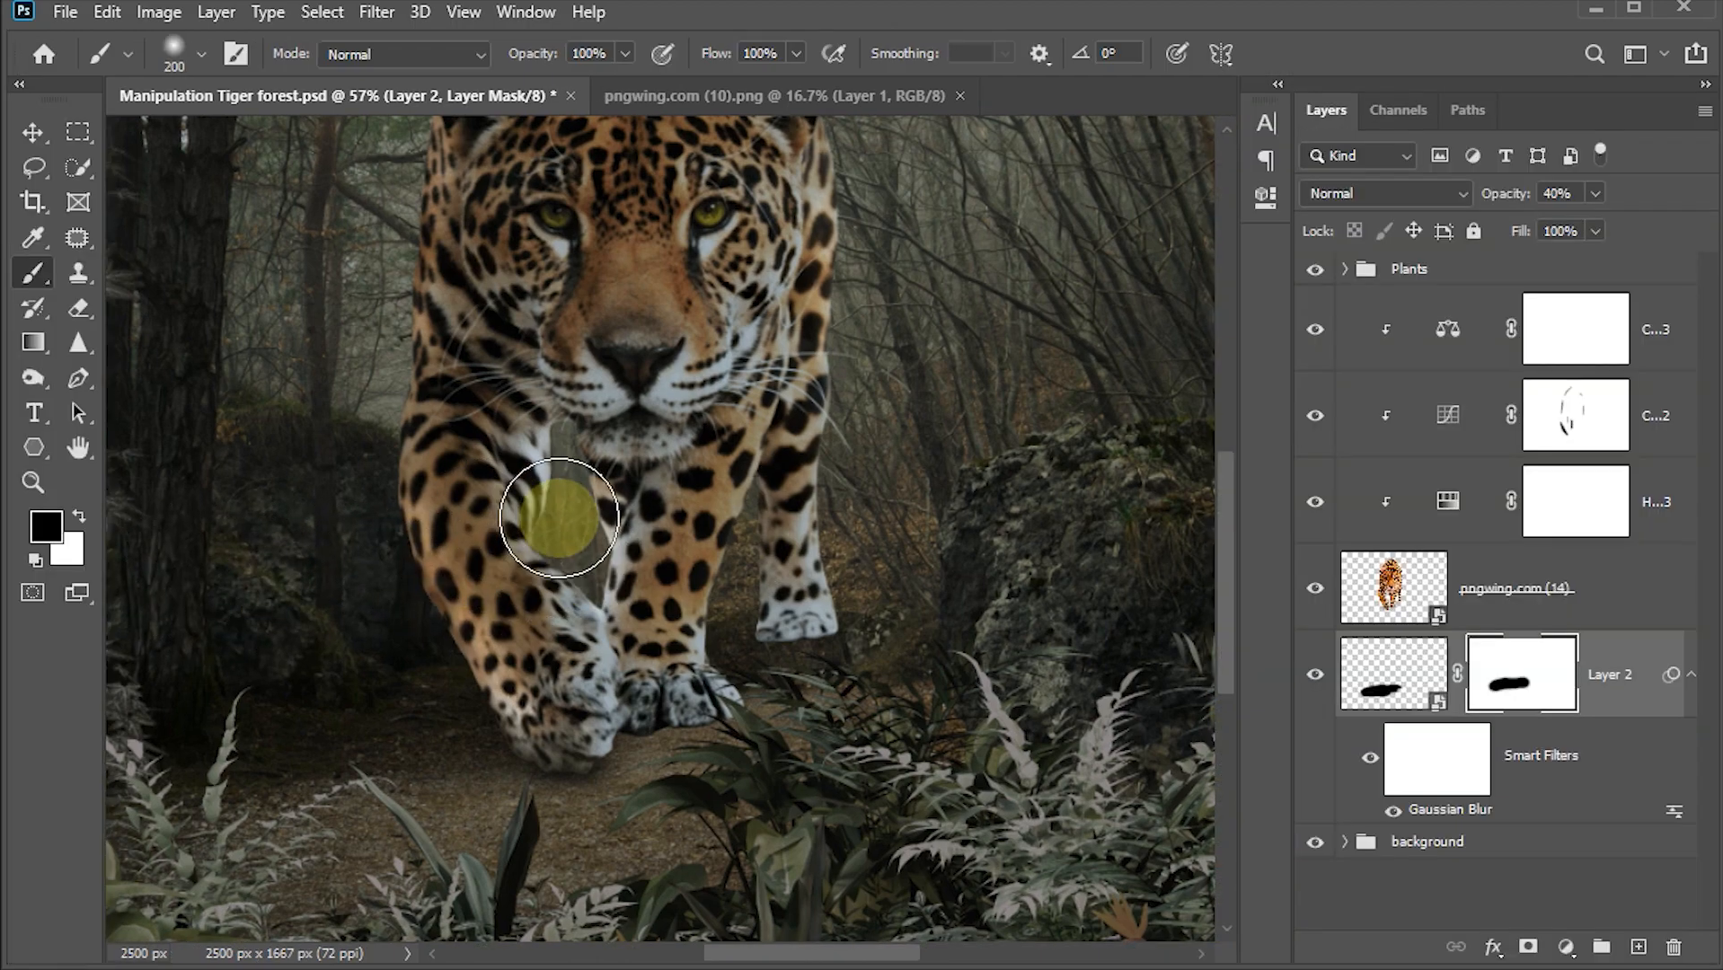
Step: Create a new layer and paint a small black brush stroke under the jaguar's hind paw
left_click(32, 133)
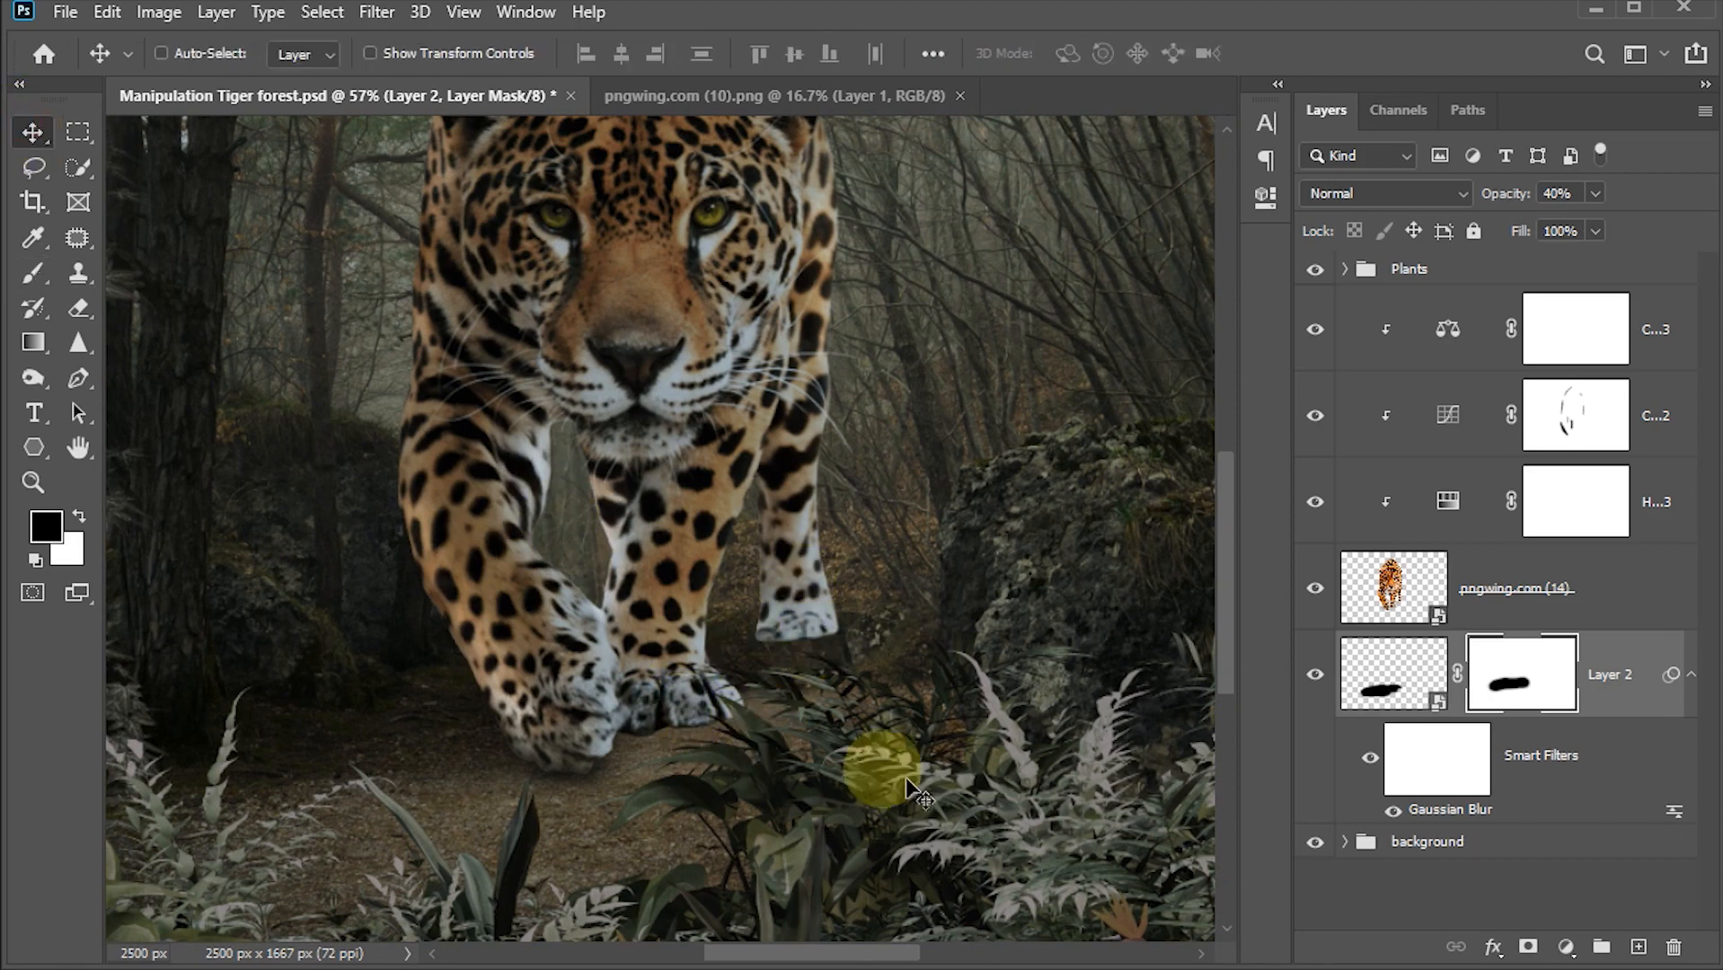
left_click(1638, 948)
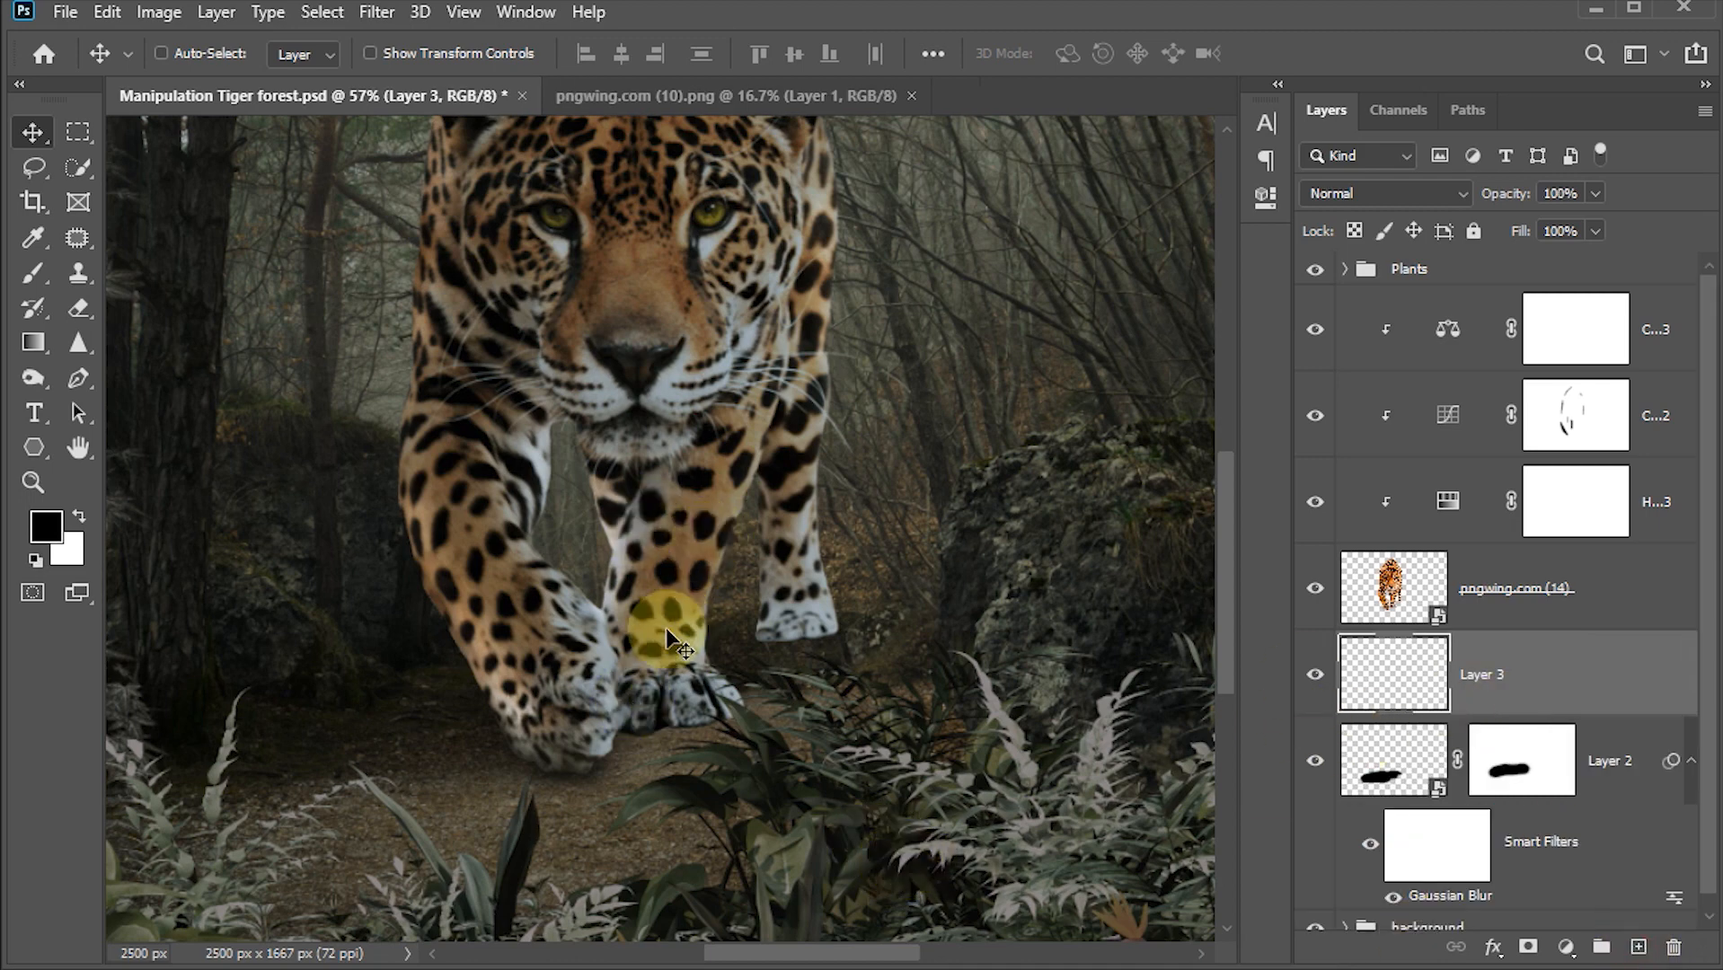
key("b")
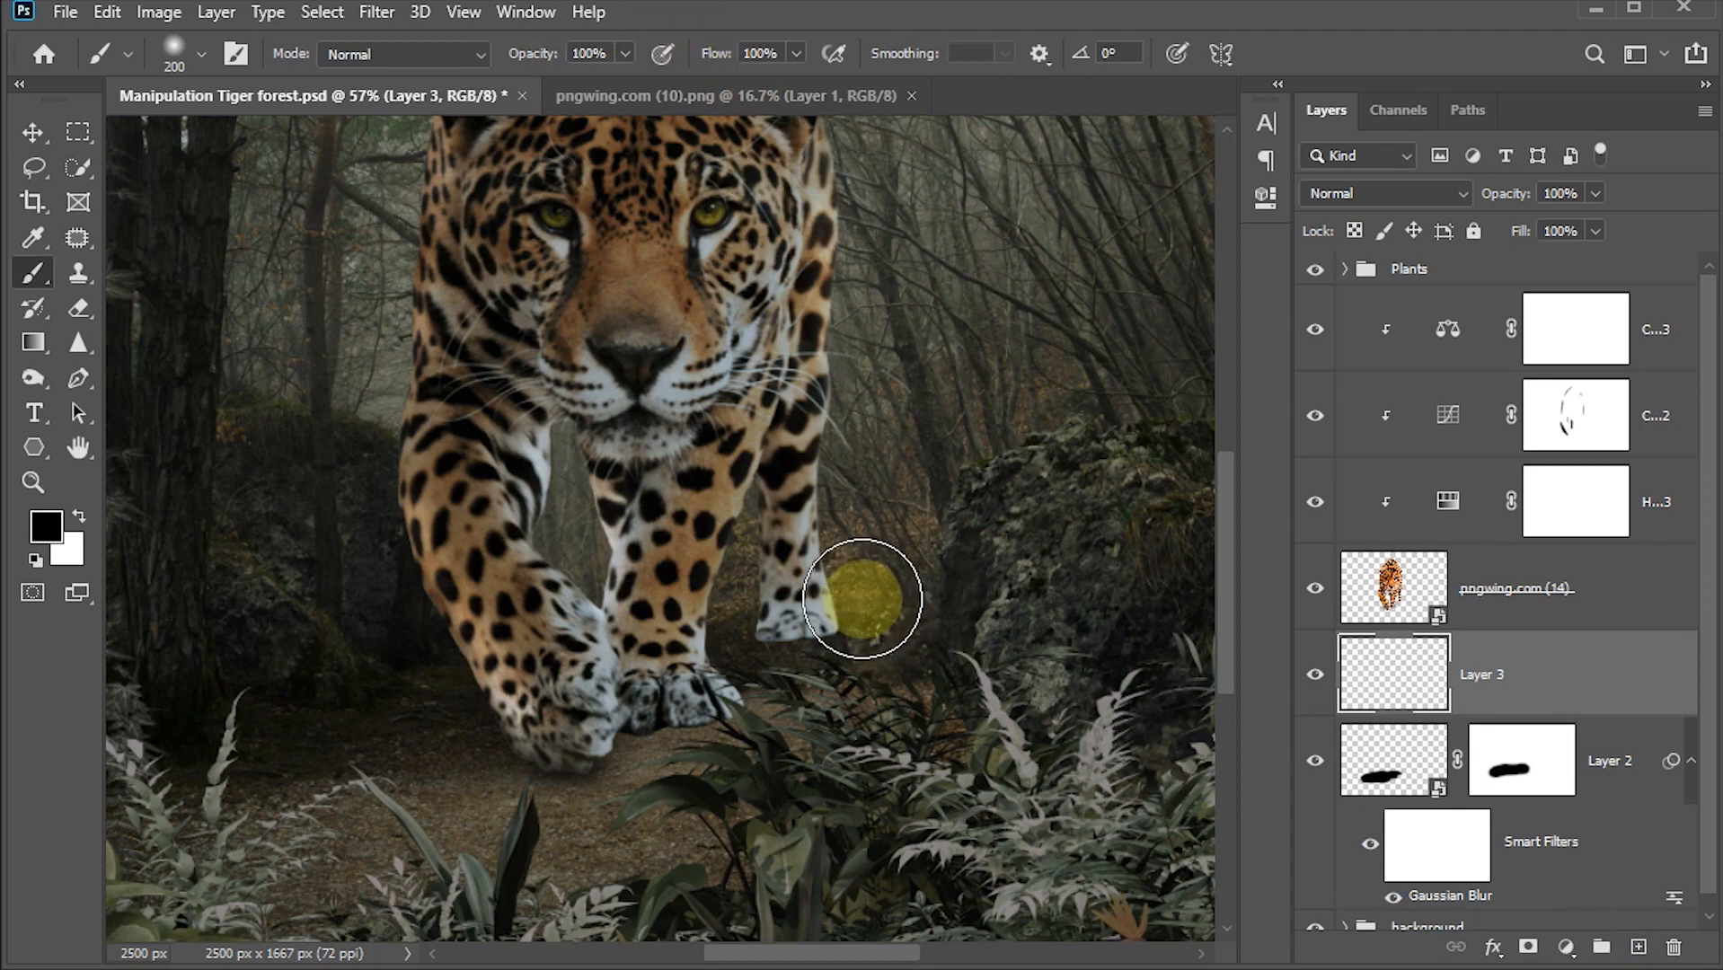
left_click_drag(794, 647, 789, 633)
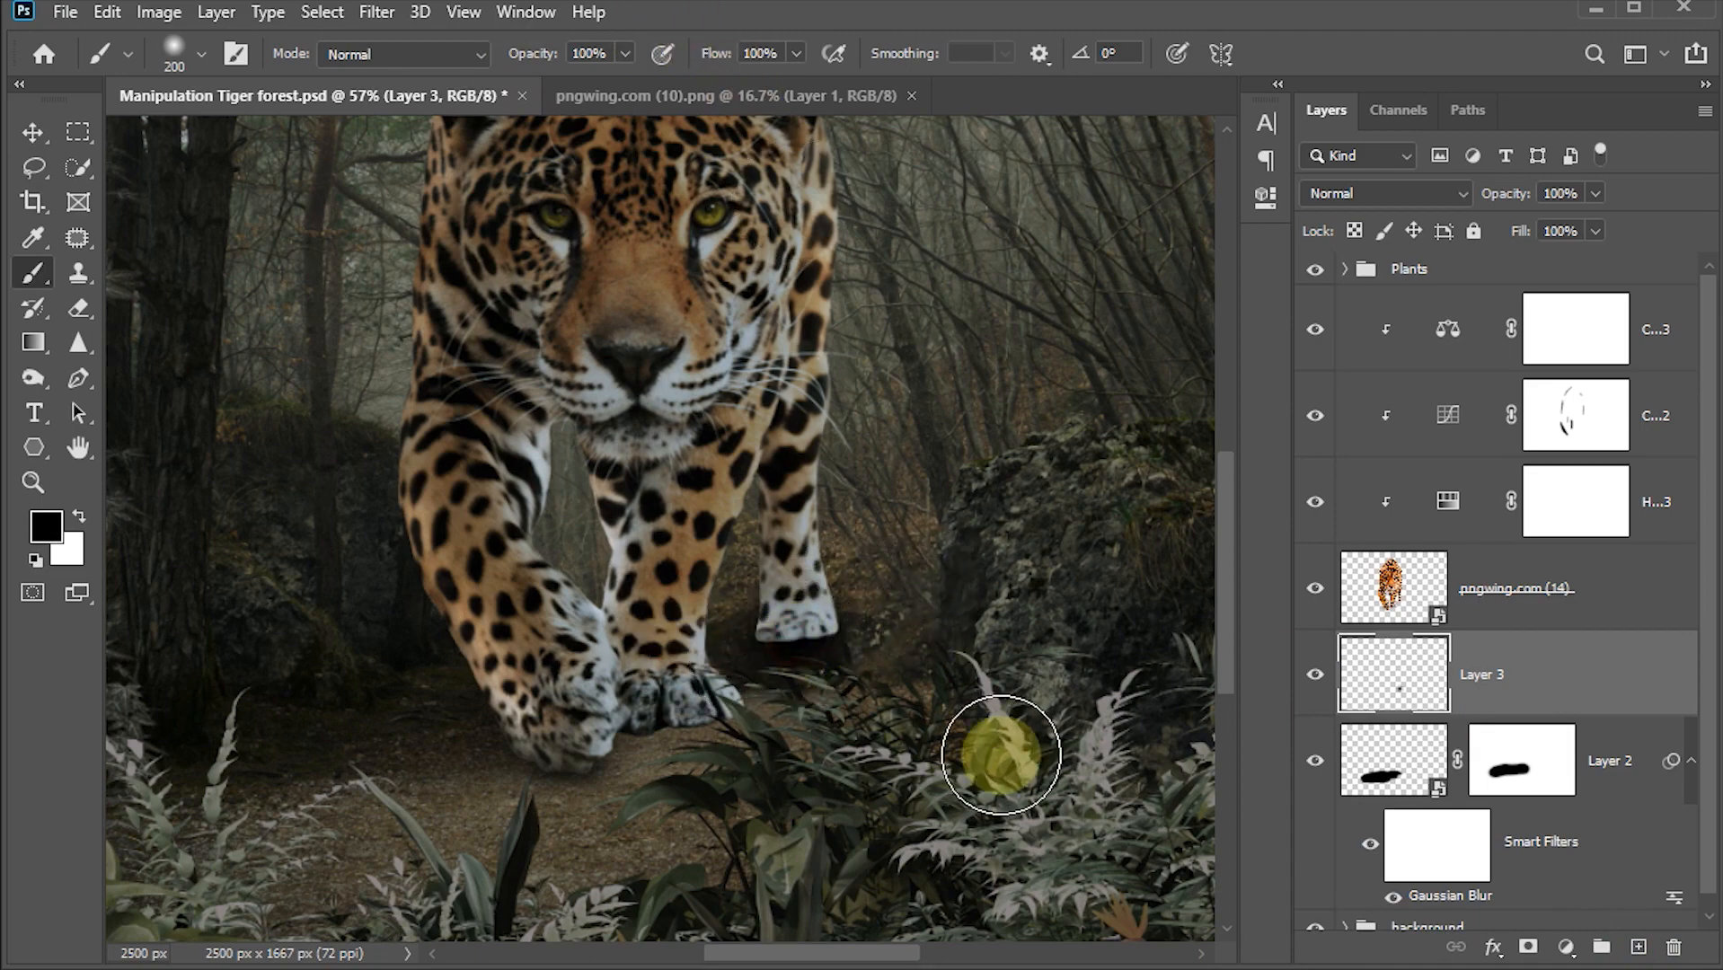
Step: Squash the hind-paw stroke vertically to about 26% height with Free Transform and commit it, setting the layer opacity to 70%
left_click(33, 133)
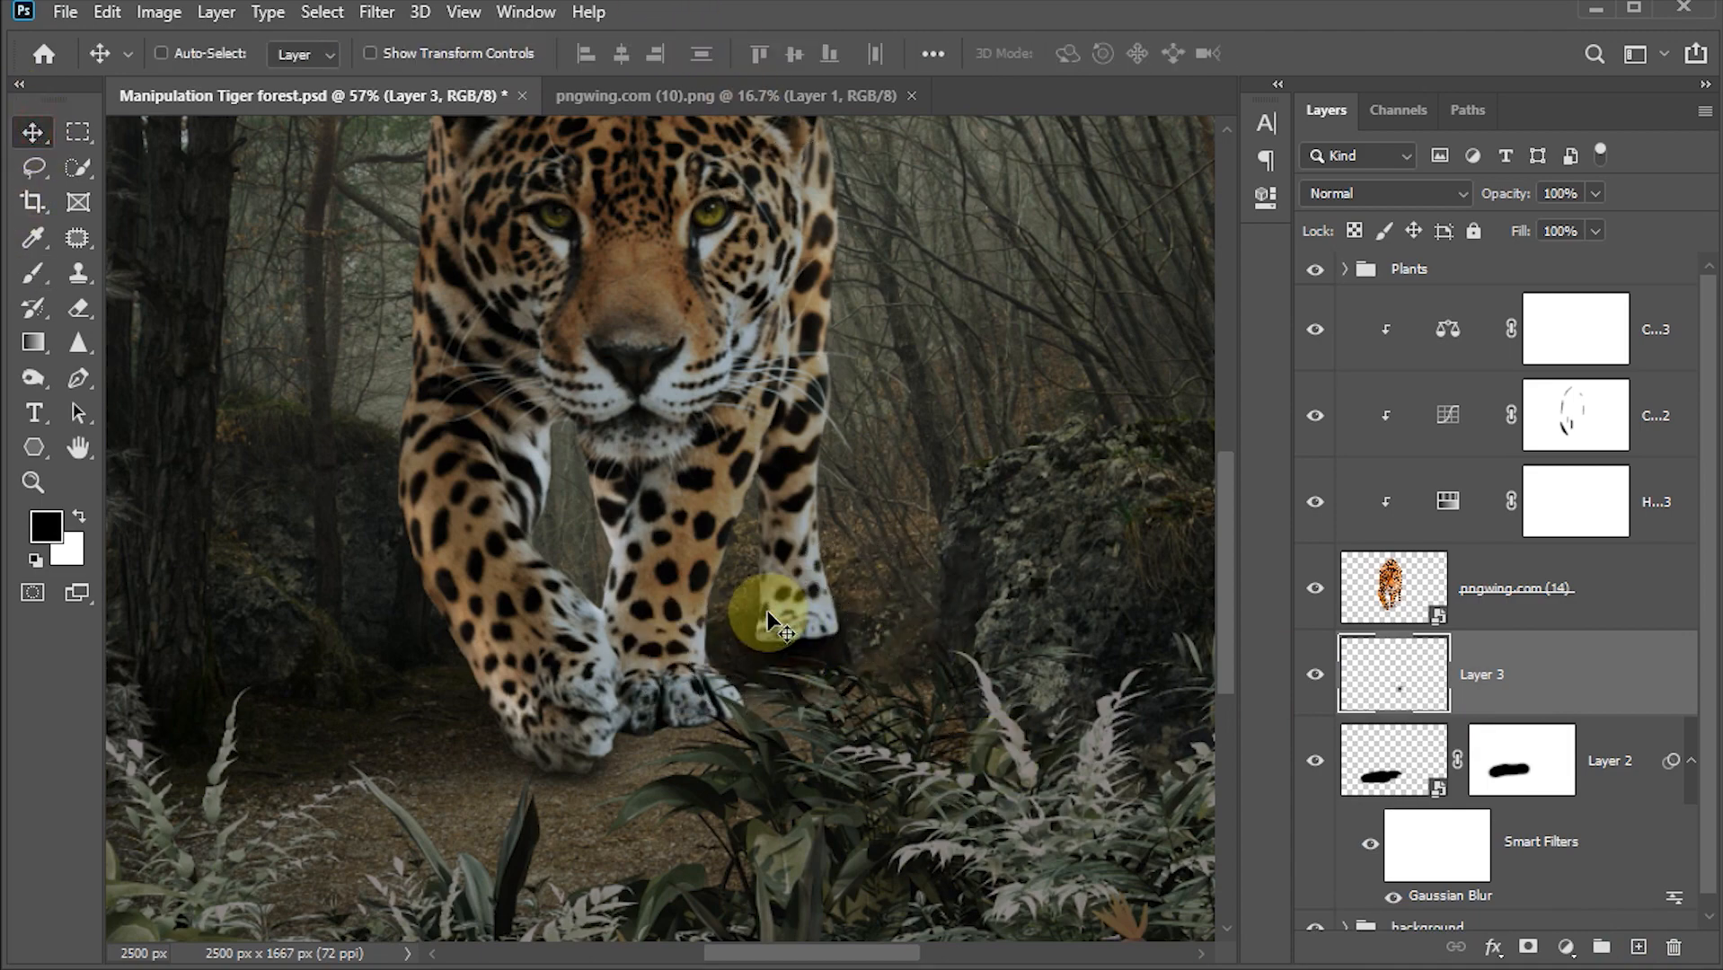
key("ctrl+t")
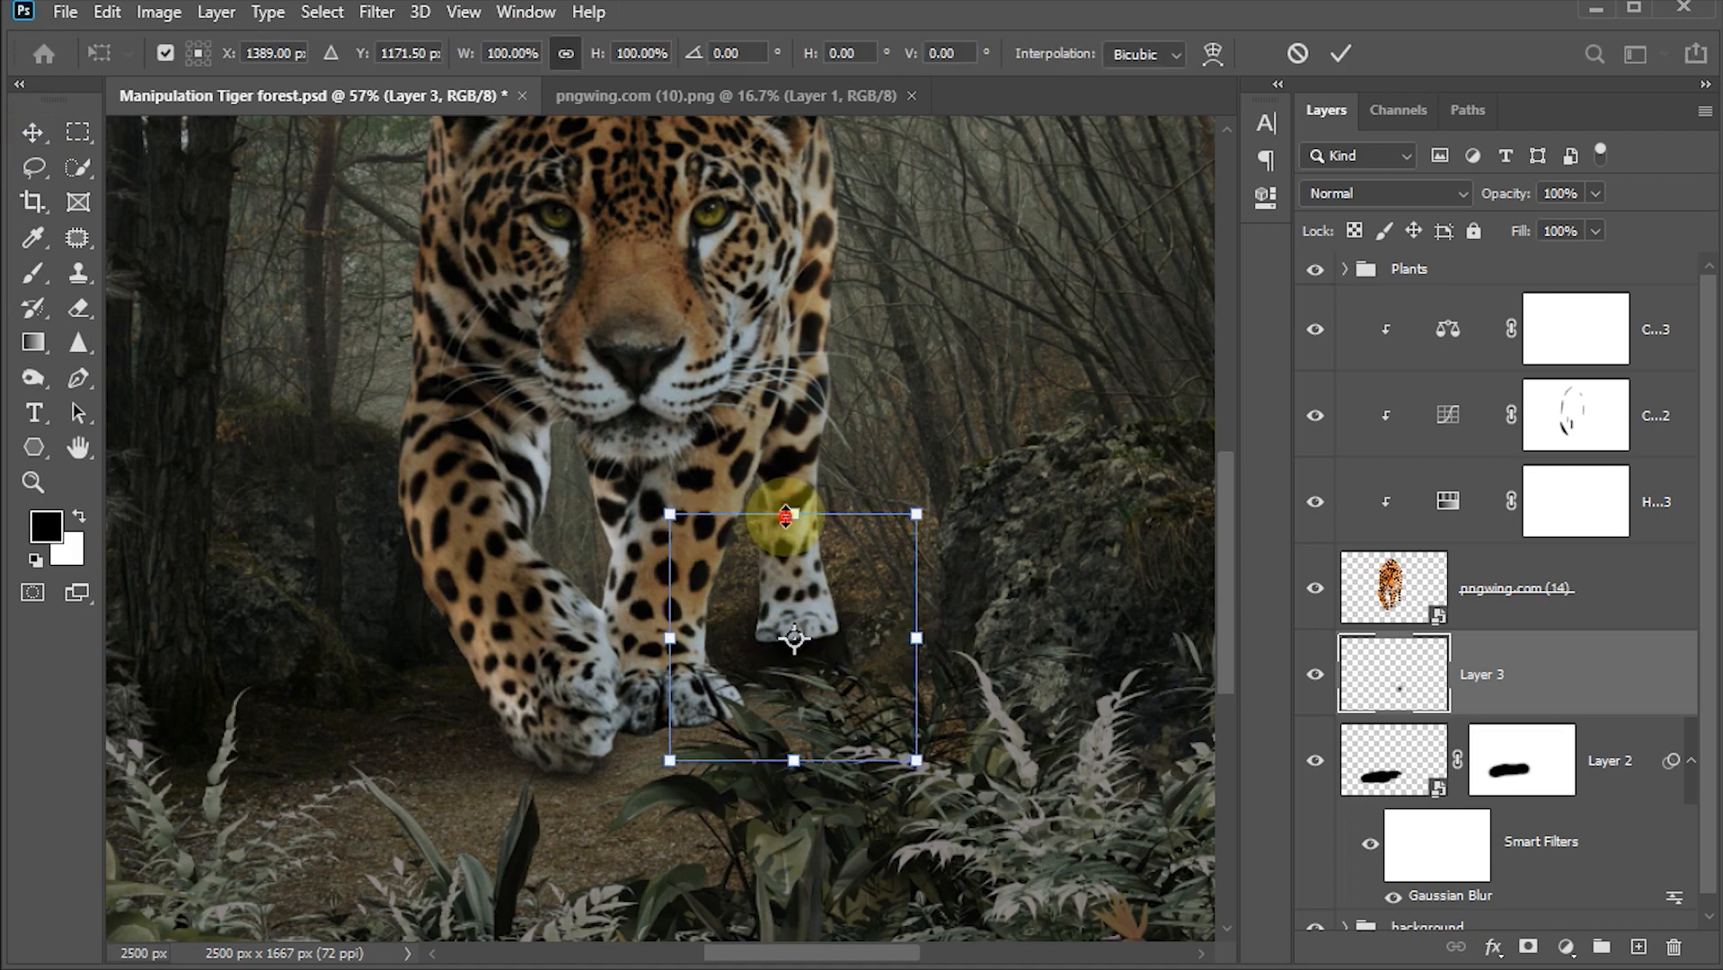
left_click_drag(786, 517, 794, 605)
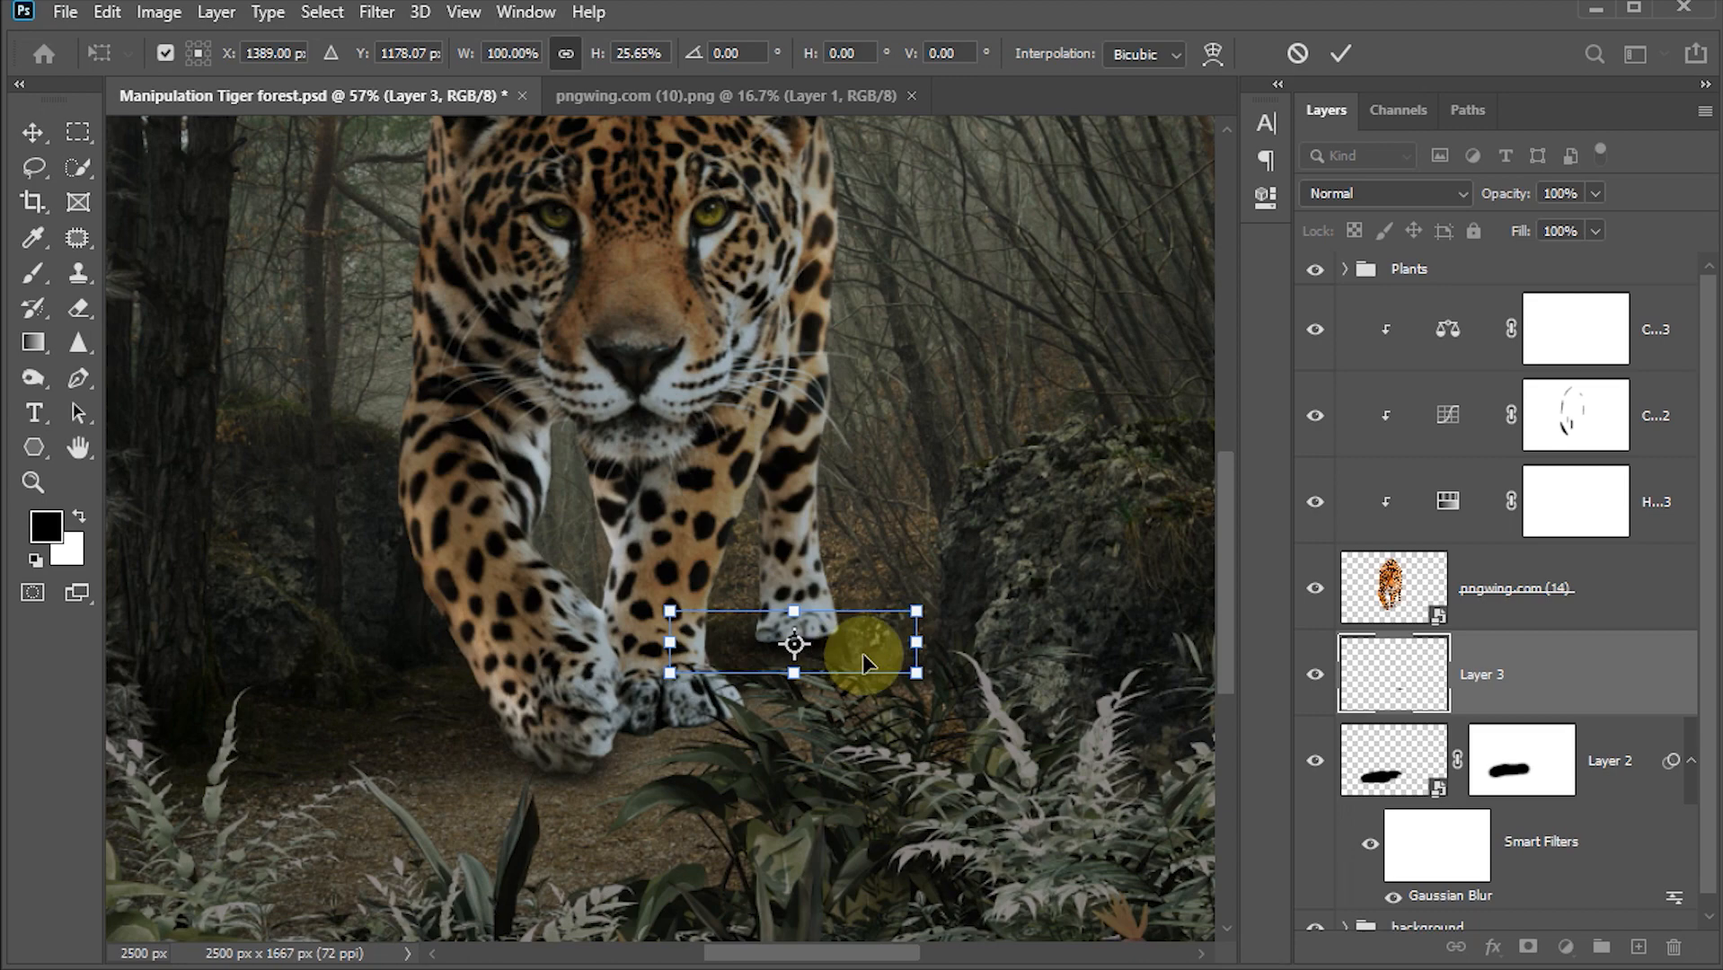
left_click(1338, 59)
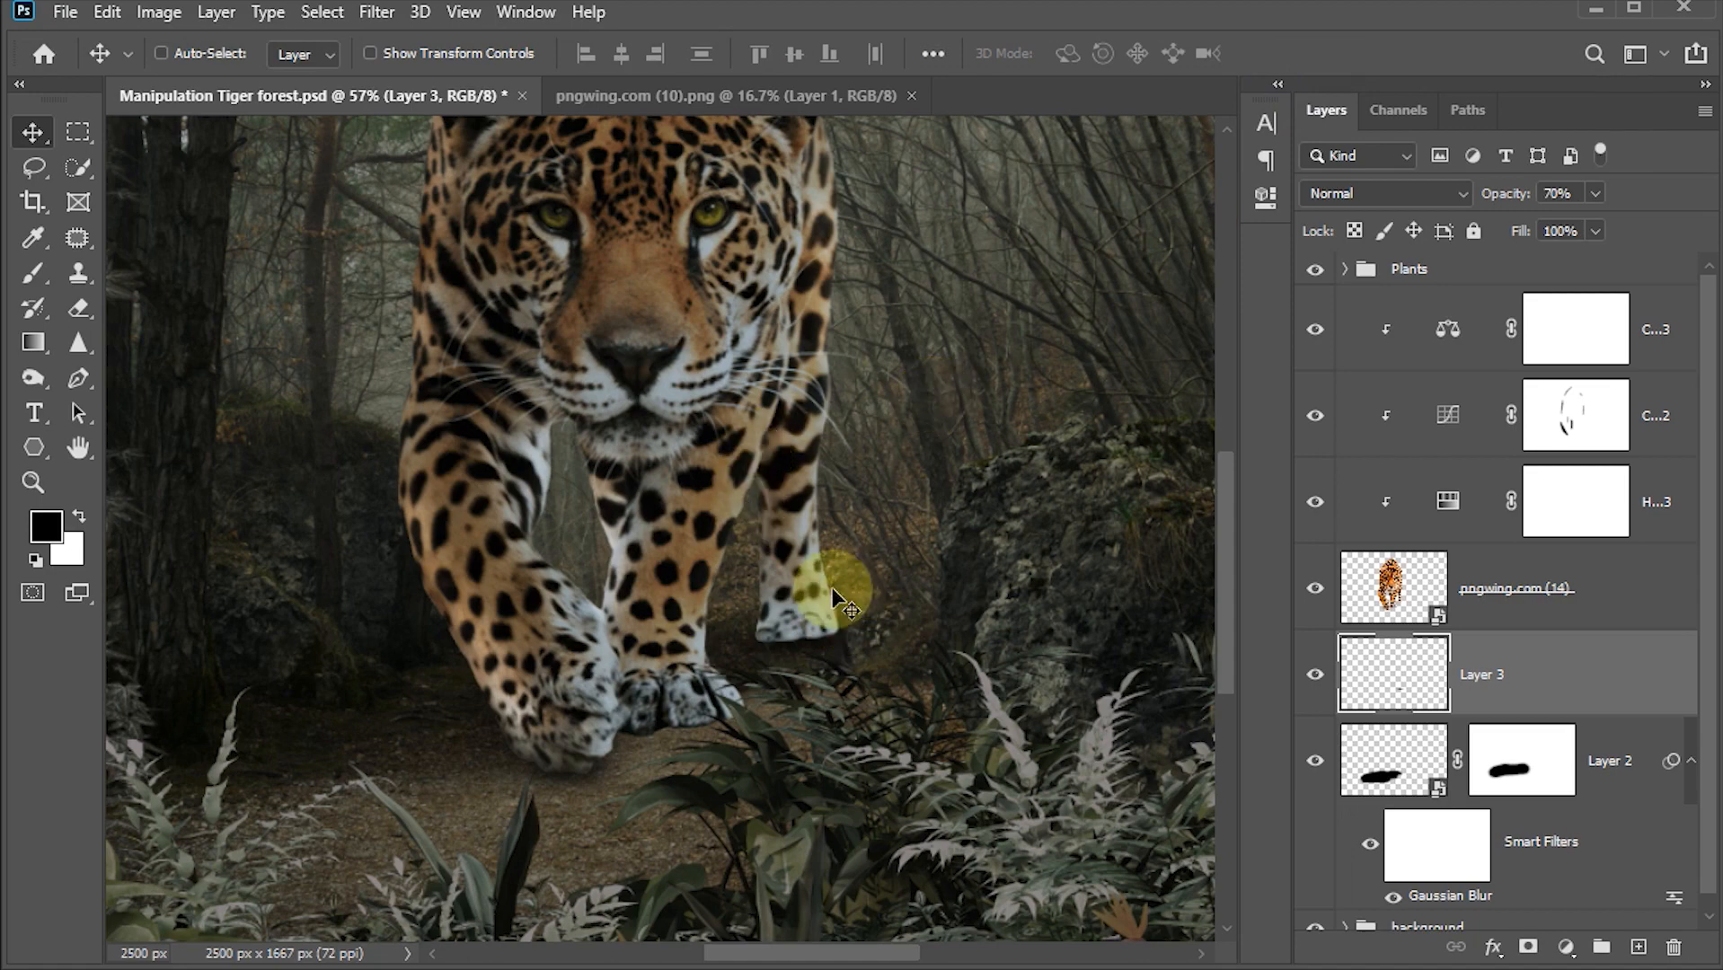
Step: Apply a Gaussian Blur with a 2 pixel radius to the hind-paw shadow and save the document
left_click(373, 13)
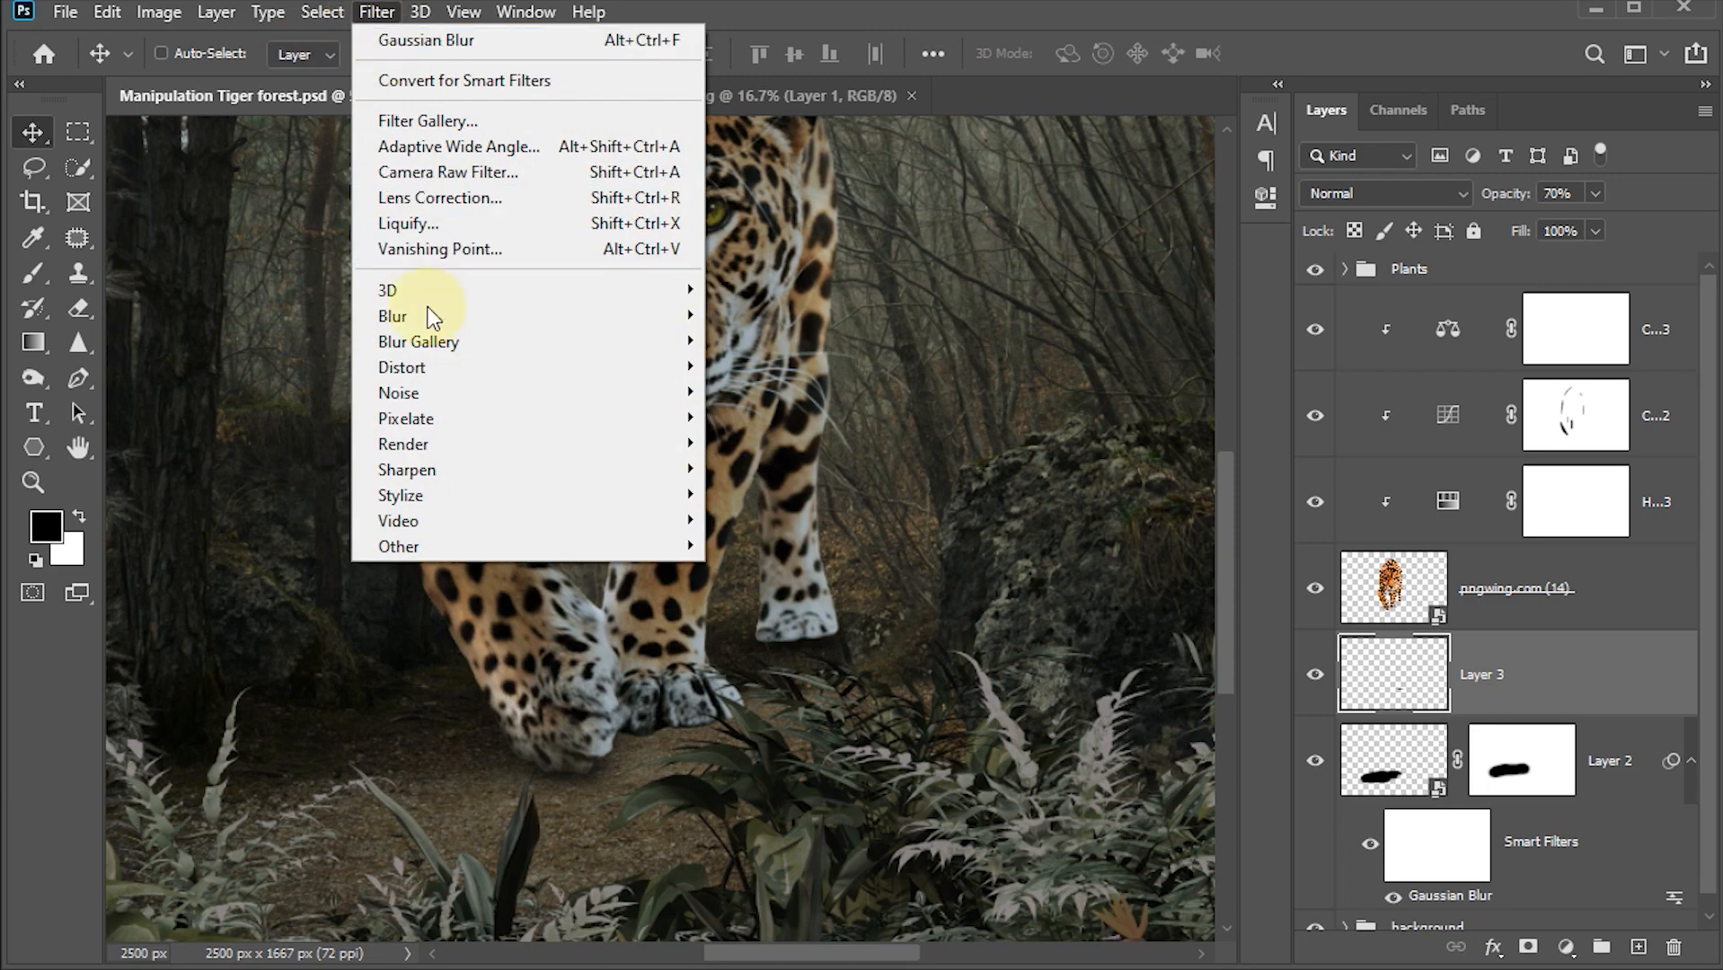
mouse_move(427, 315)
left_click(728, 415)
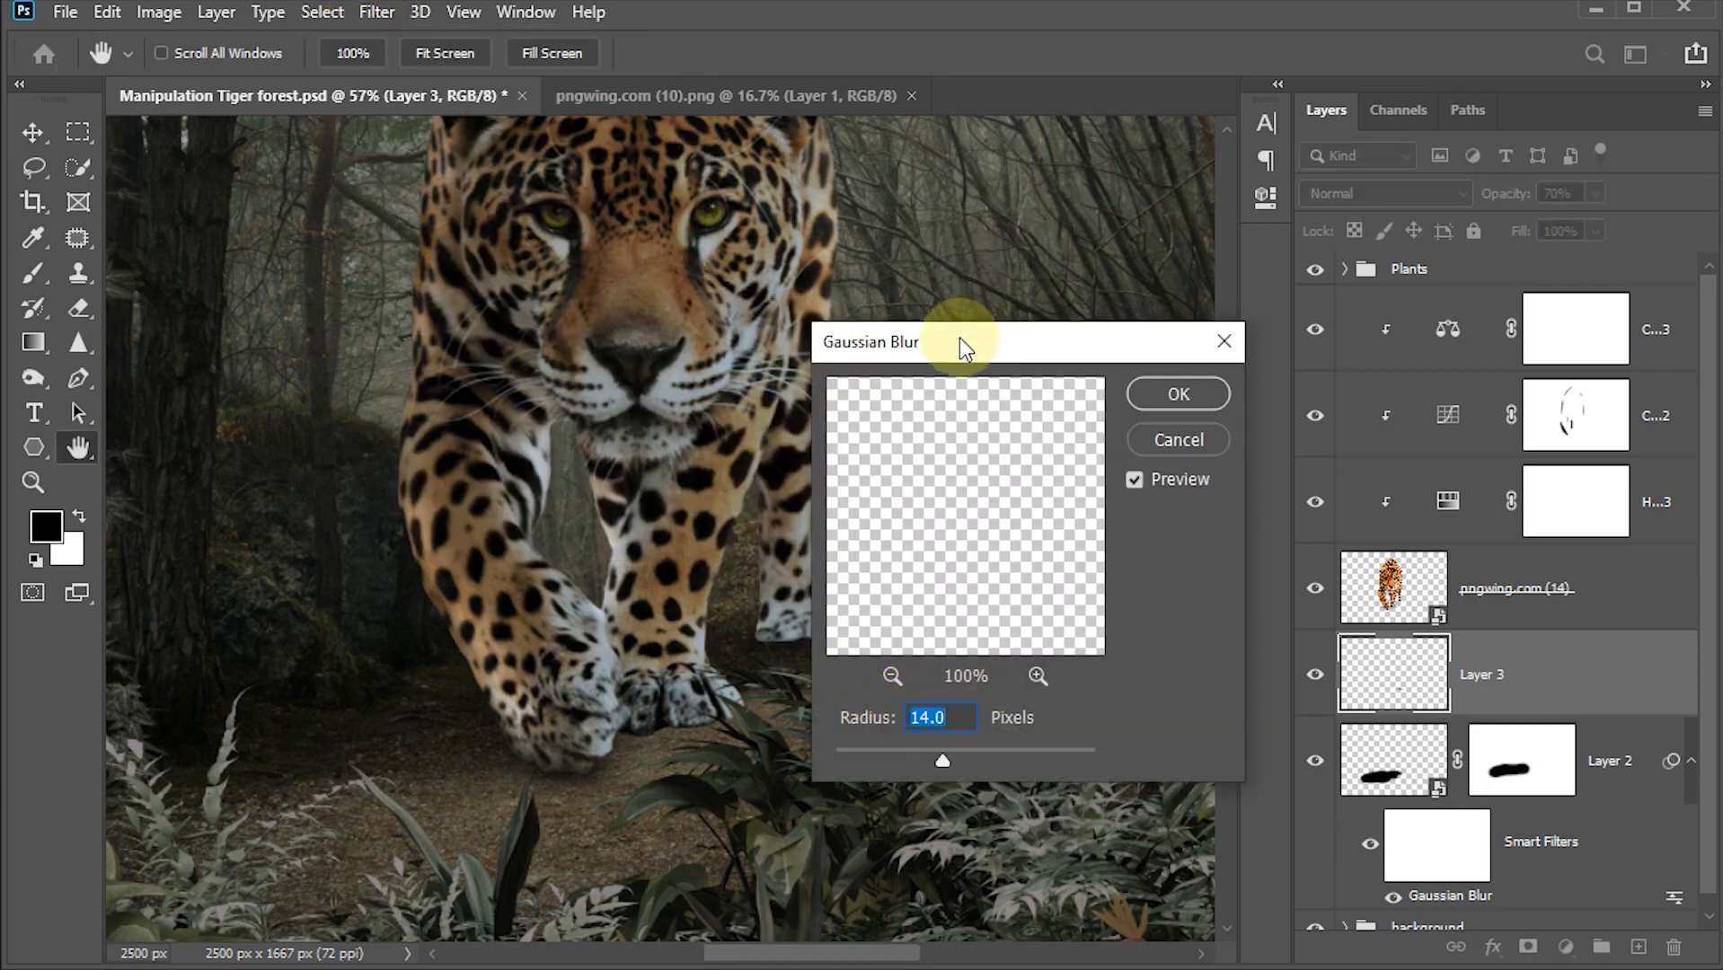
left_click_drag(960, 338, 1218, 315)
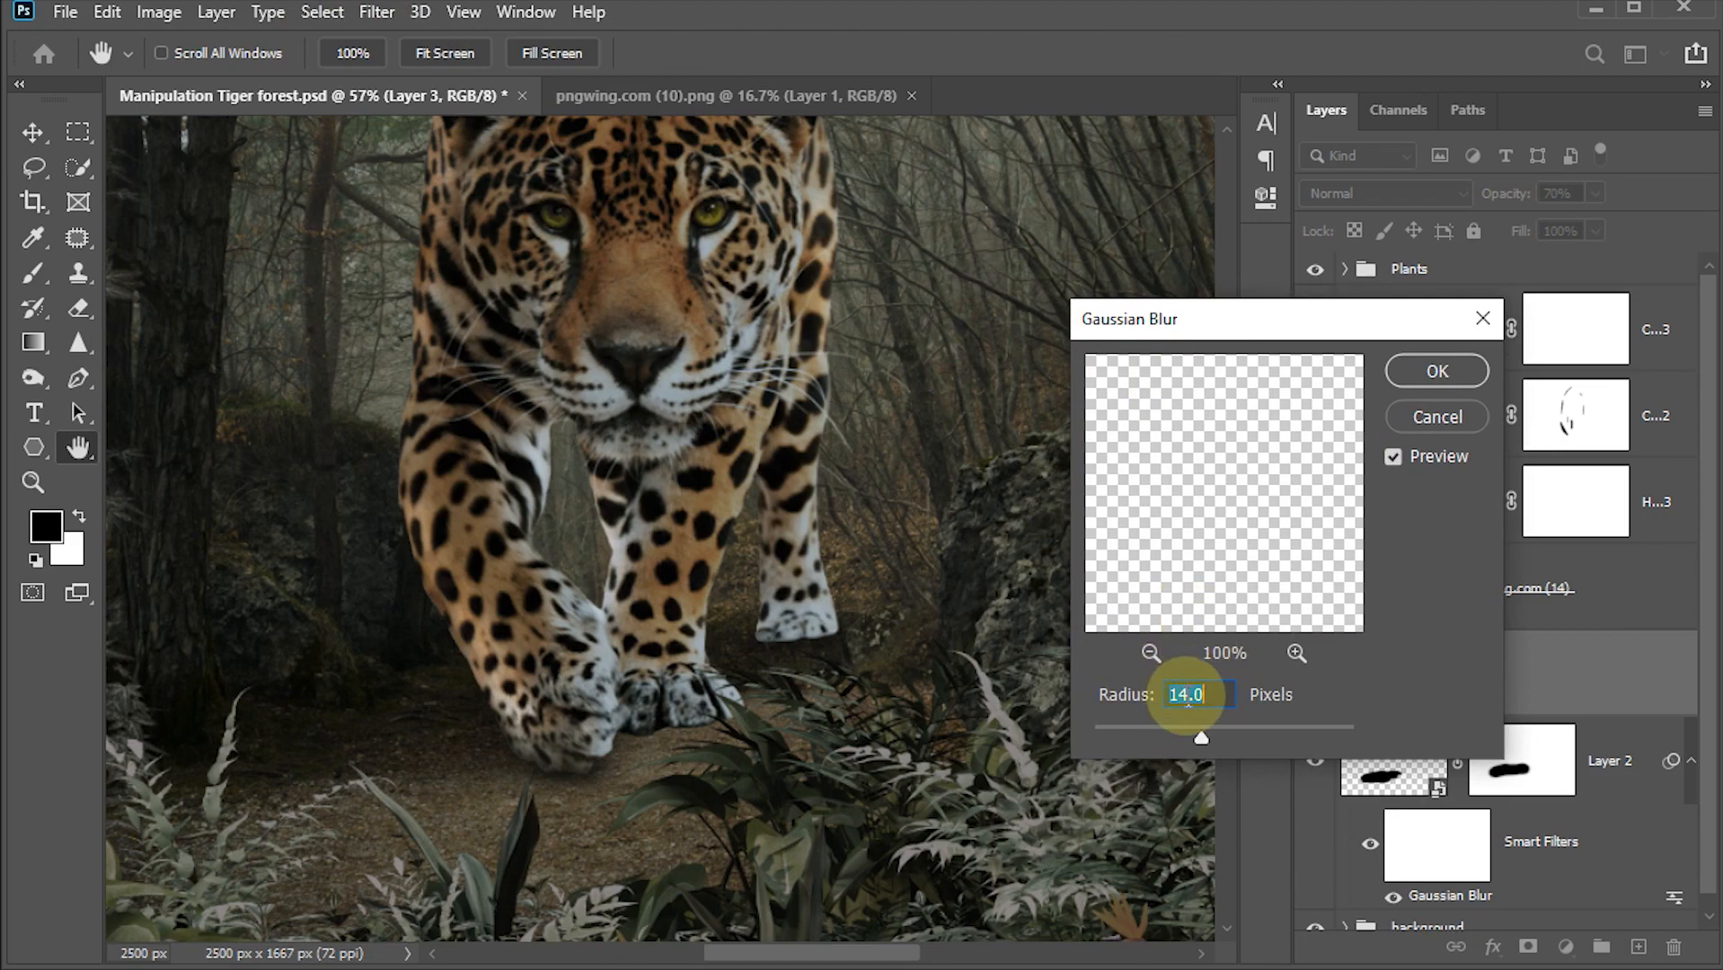
type("2")
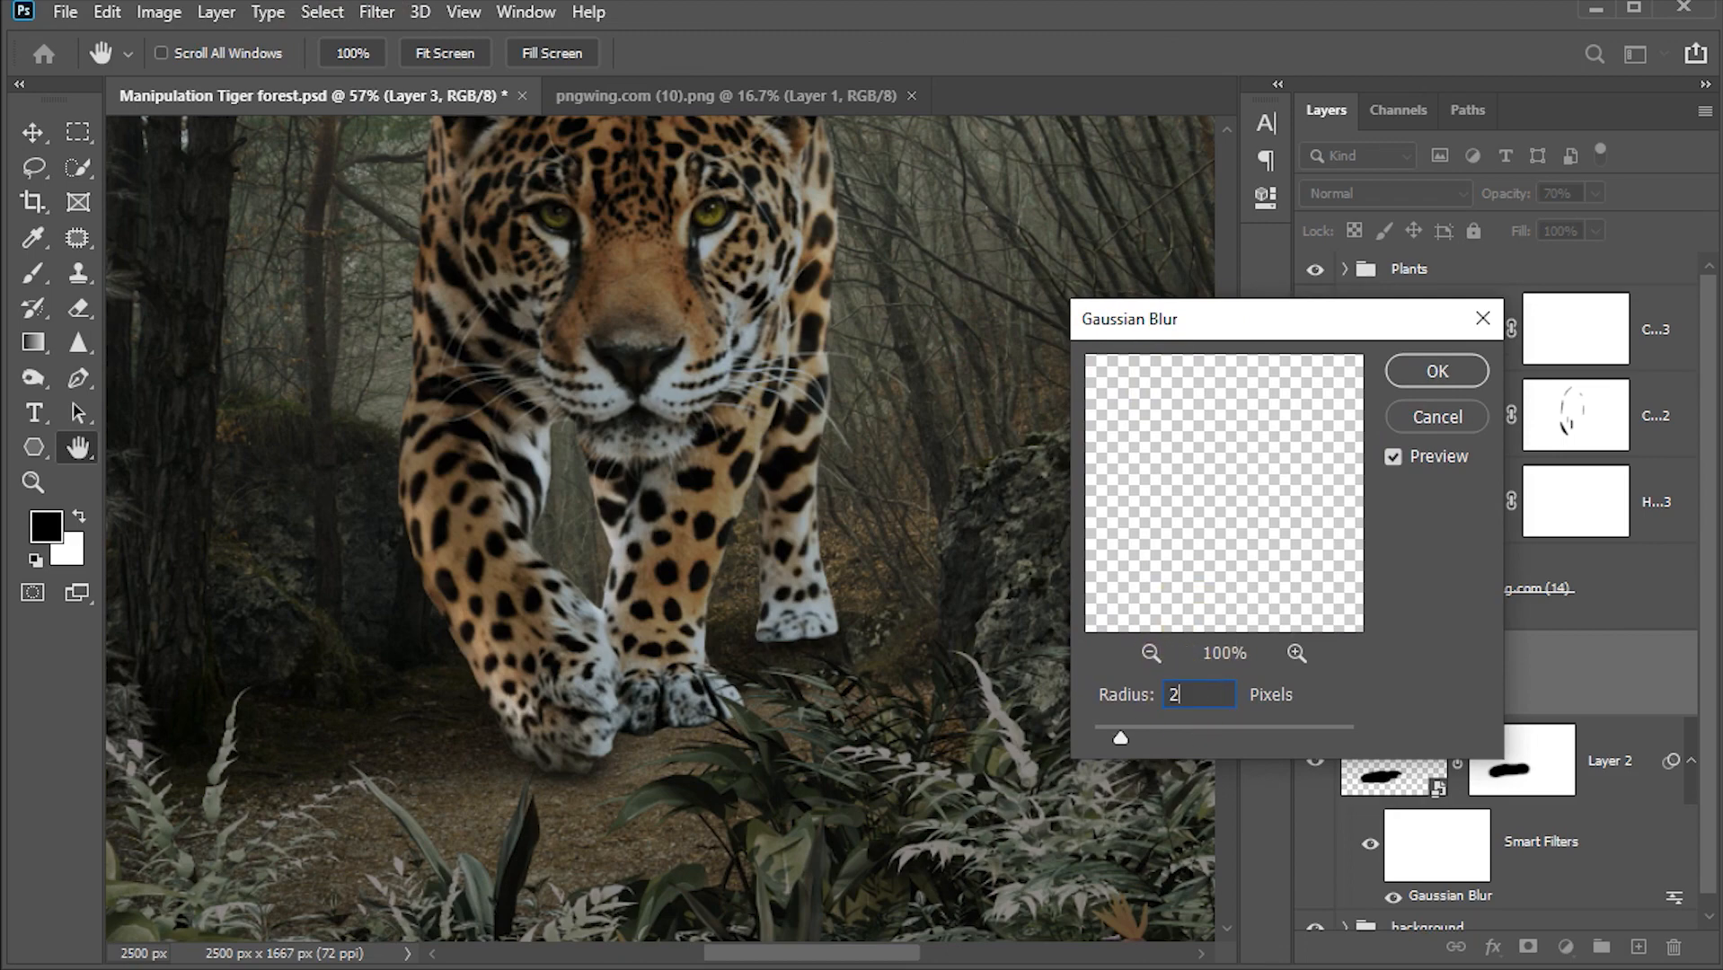
left_click(1428, 368)
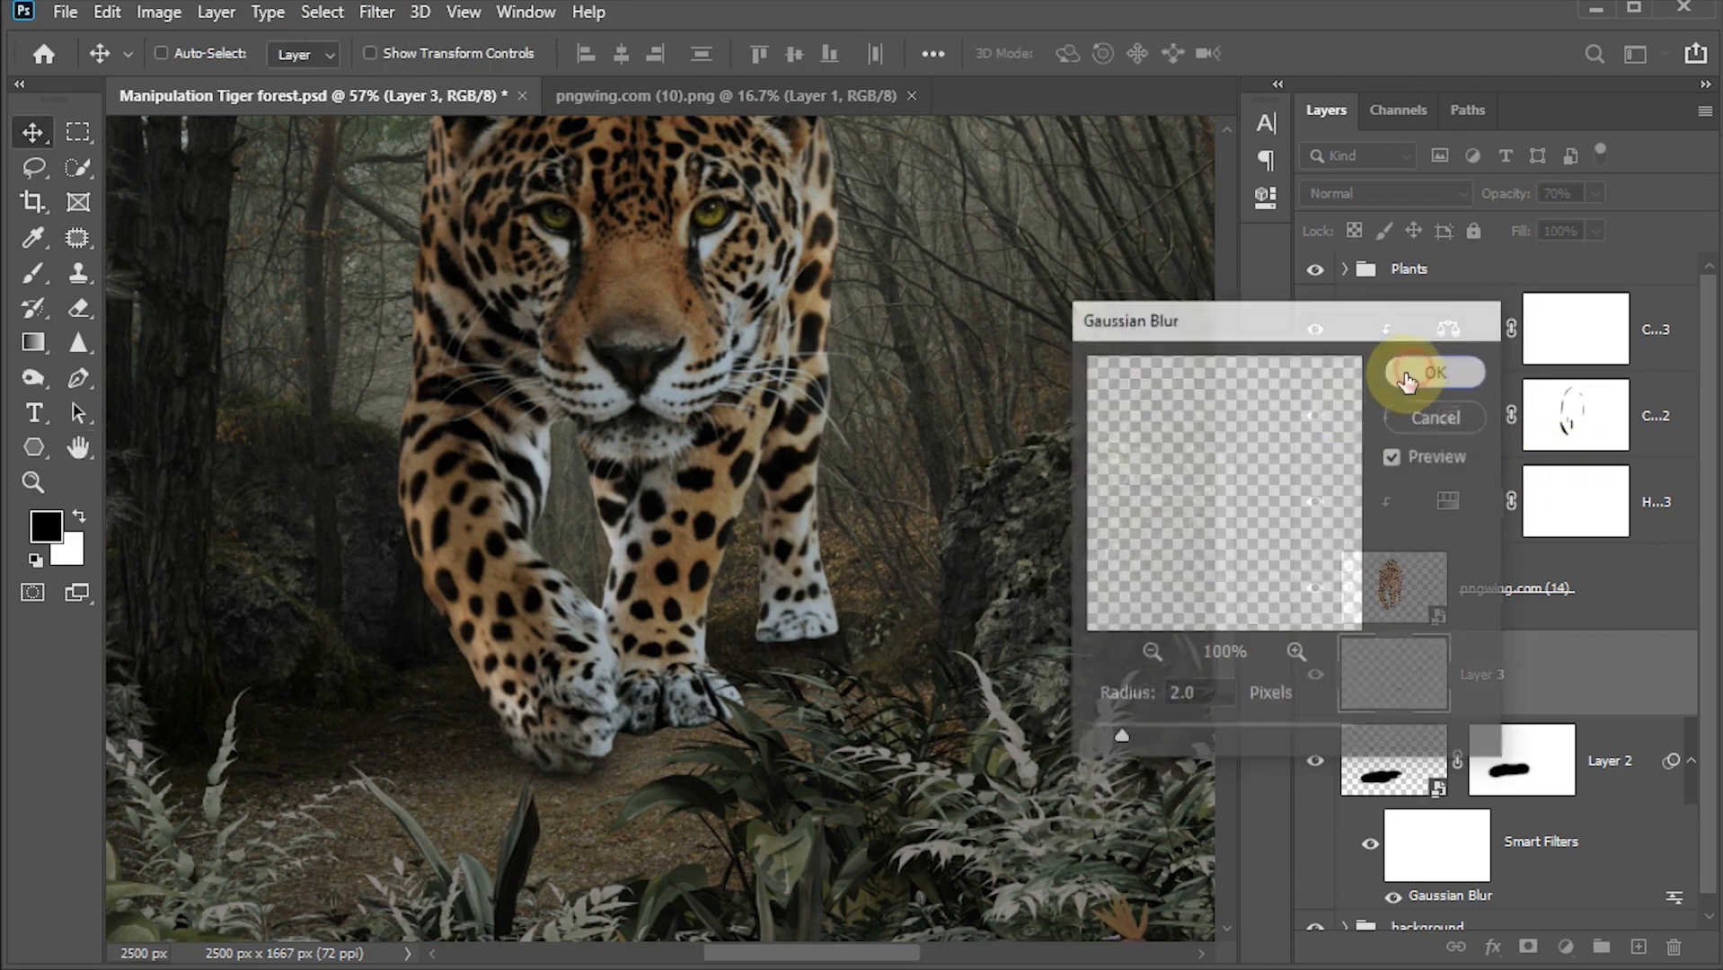
key("ctrl+s")
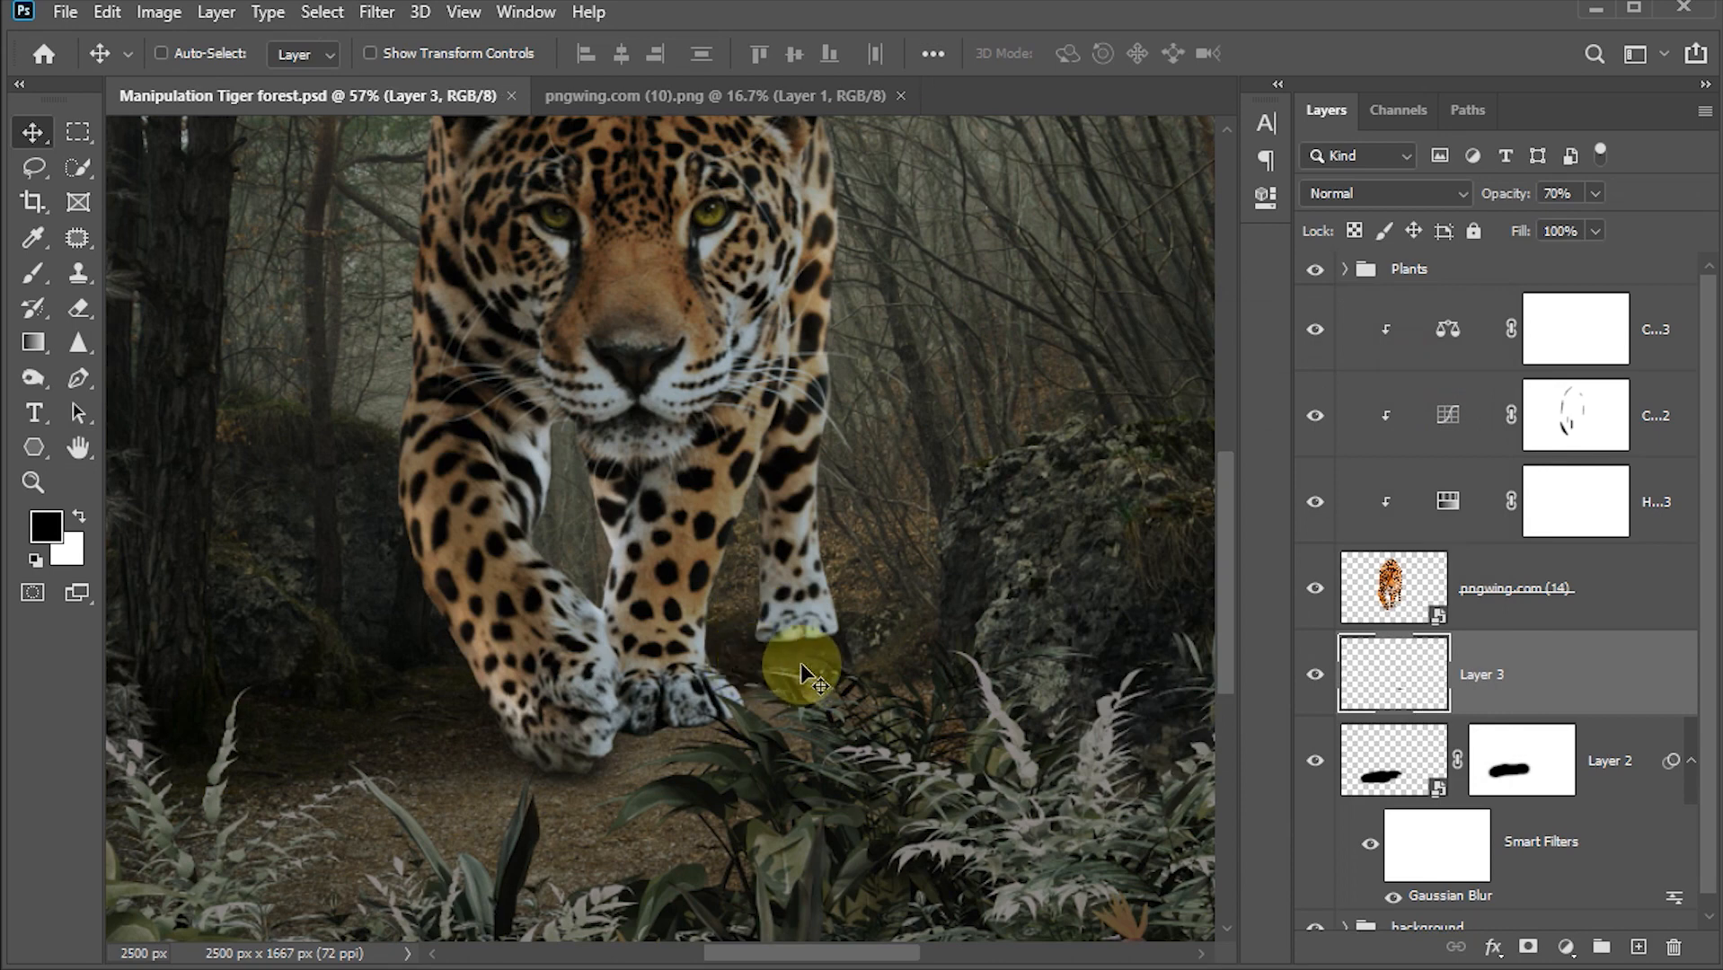
Step: Duplicate the paw shadow, widen it to about 124% and position it under the jaguar's front paws
left_click_drag(808, 623, 759, 735)
key("ctrl+t")
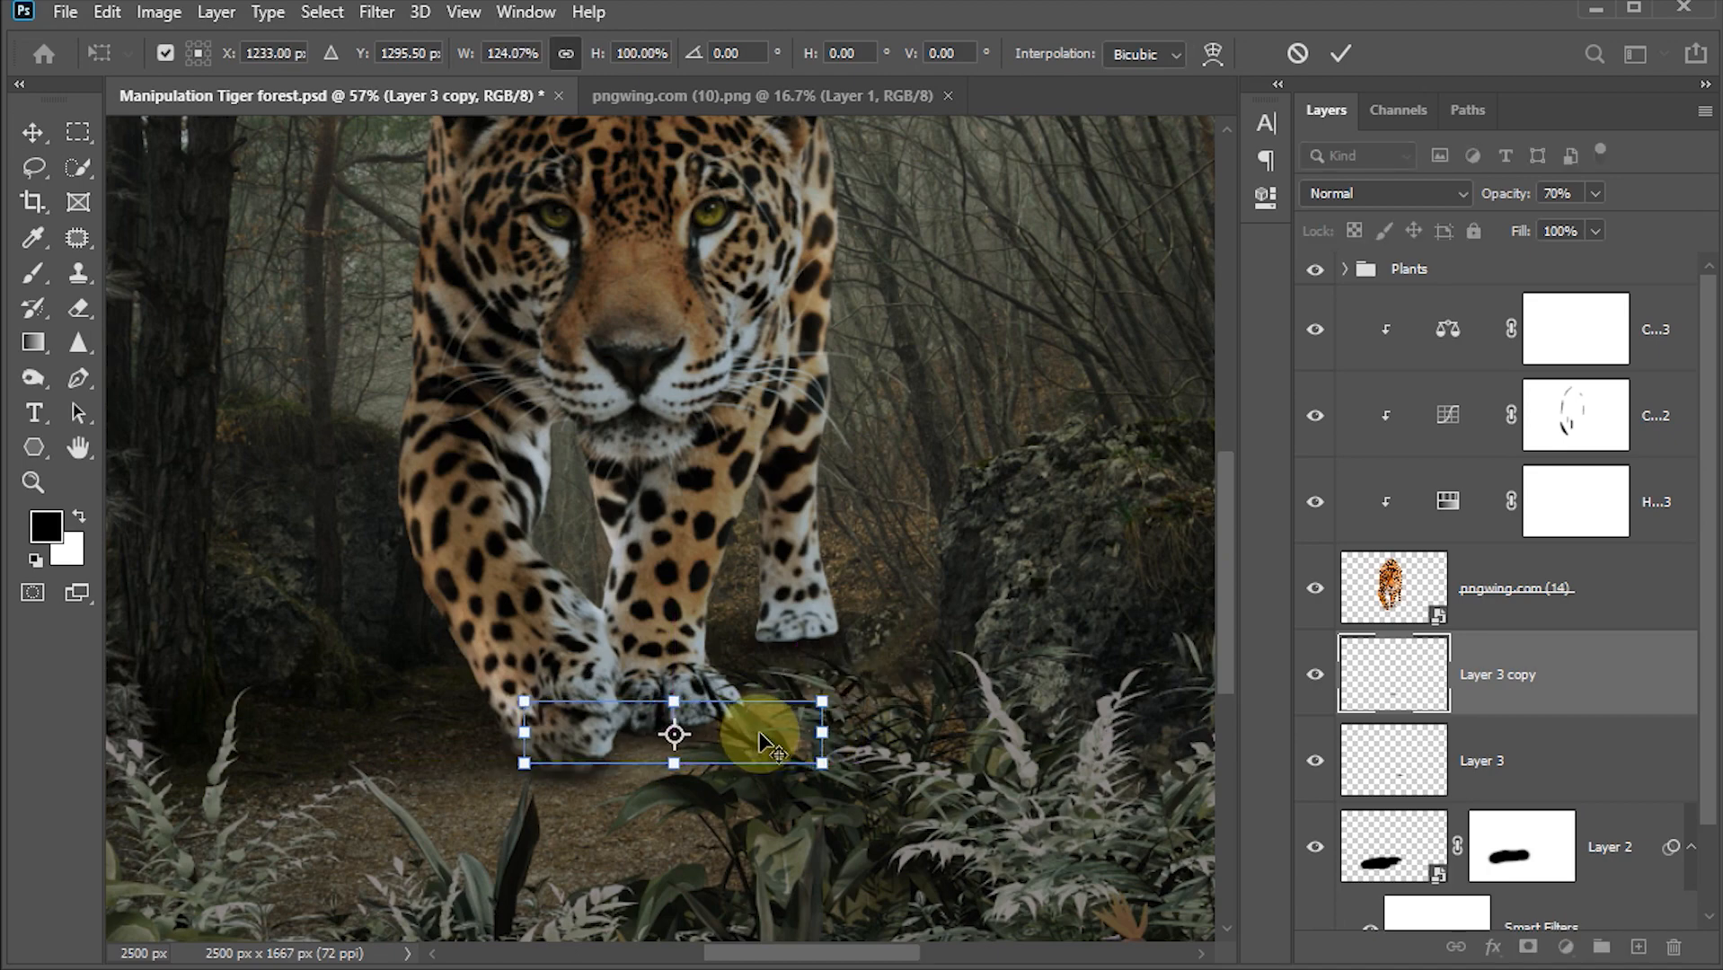
key("Return")
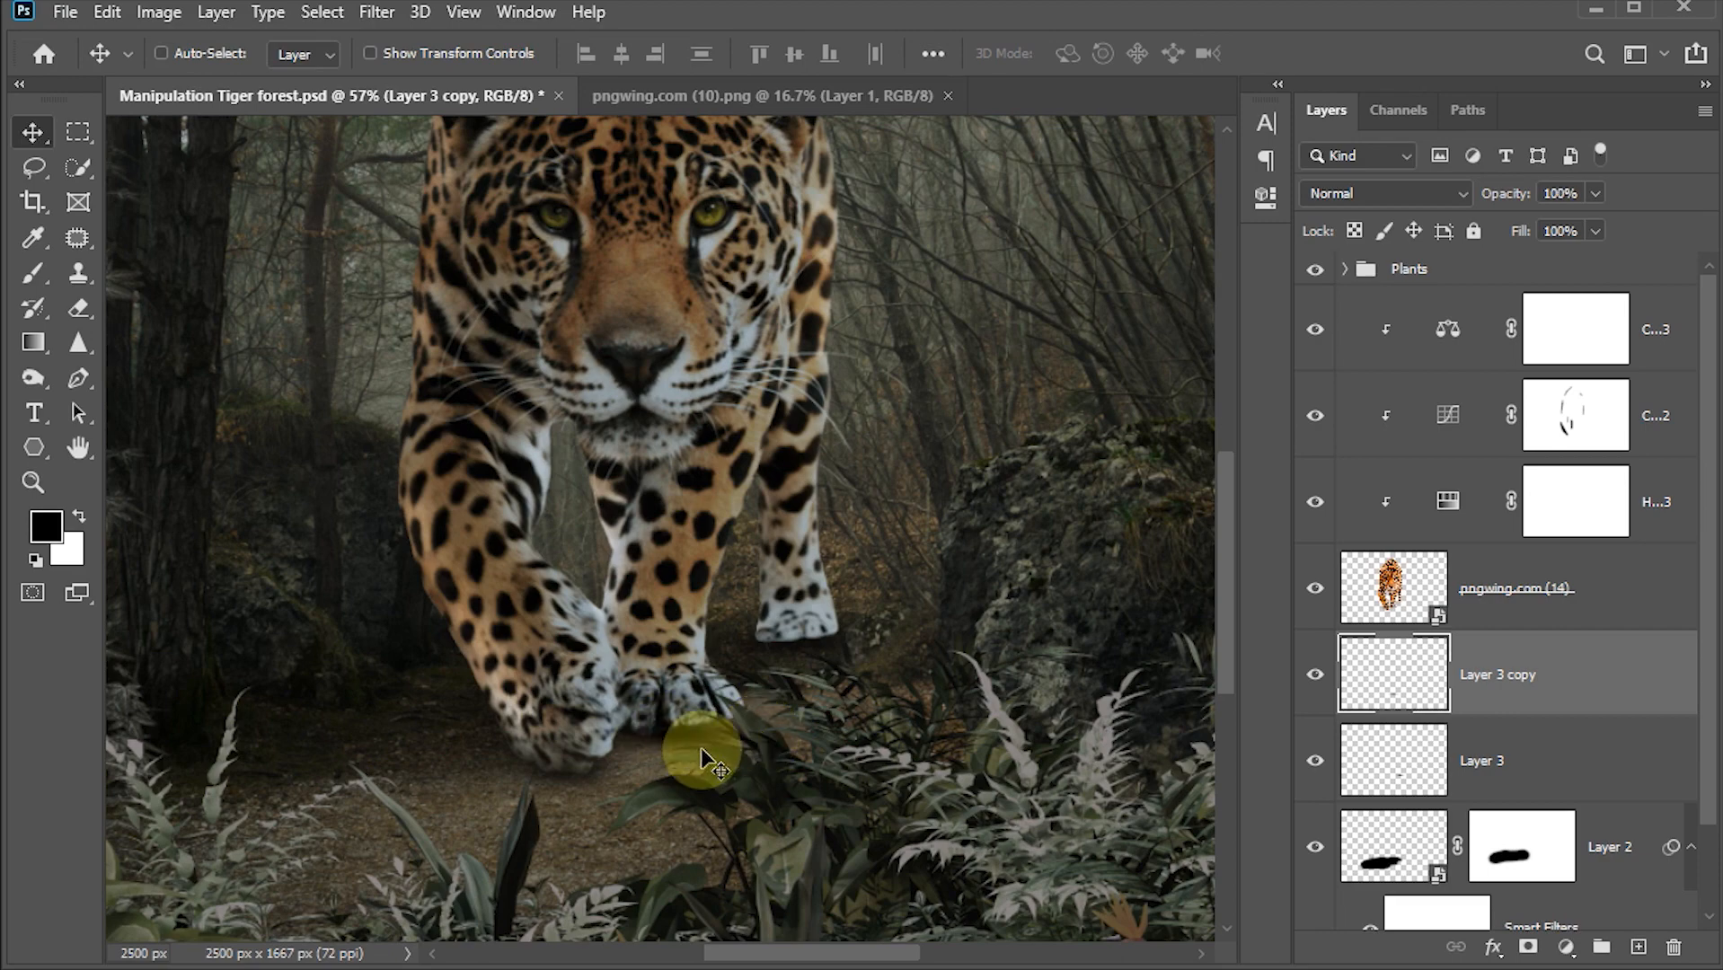
left_click_drag(692, 751, 704, 762)
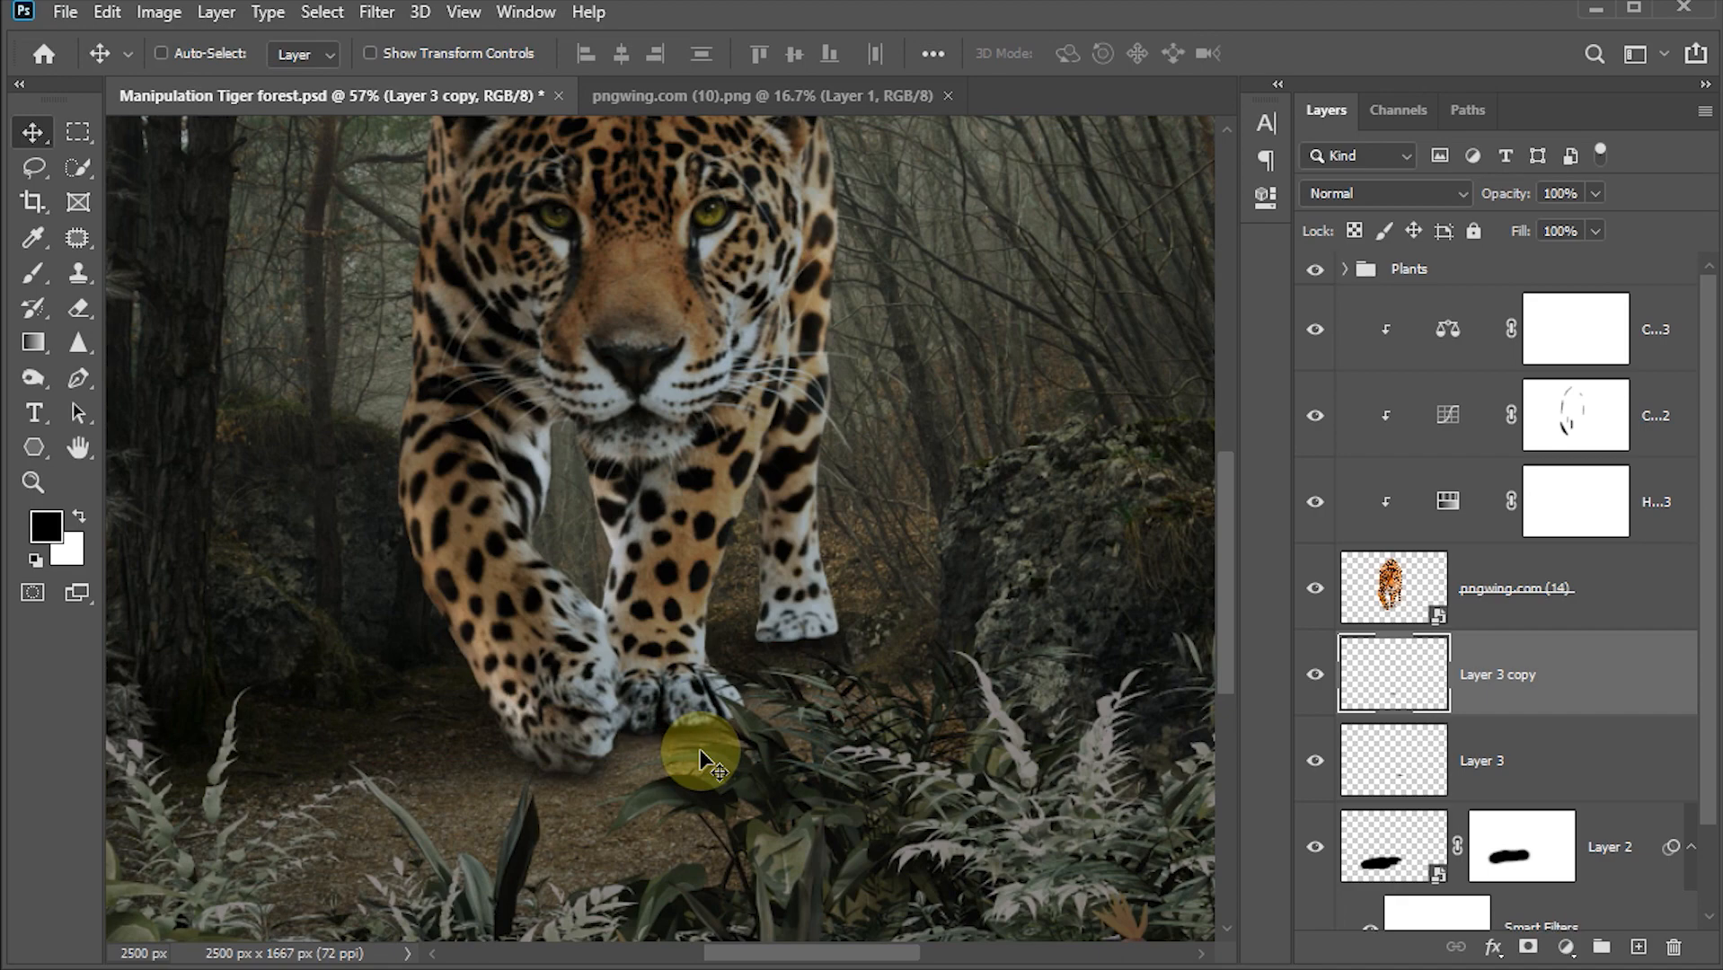
mouse_move(701, 759)
left_mouse_down()
mouse_move(712, 687)
mouse_move(705, 744)
left_mouse_up()
Step: Duplicate the shadow again and stretch it vertically to about 178% beneath the front paws
left_click_drag(585, 742, 704, 790)
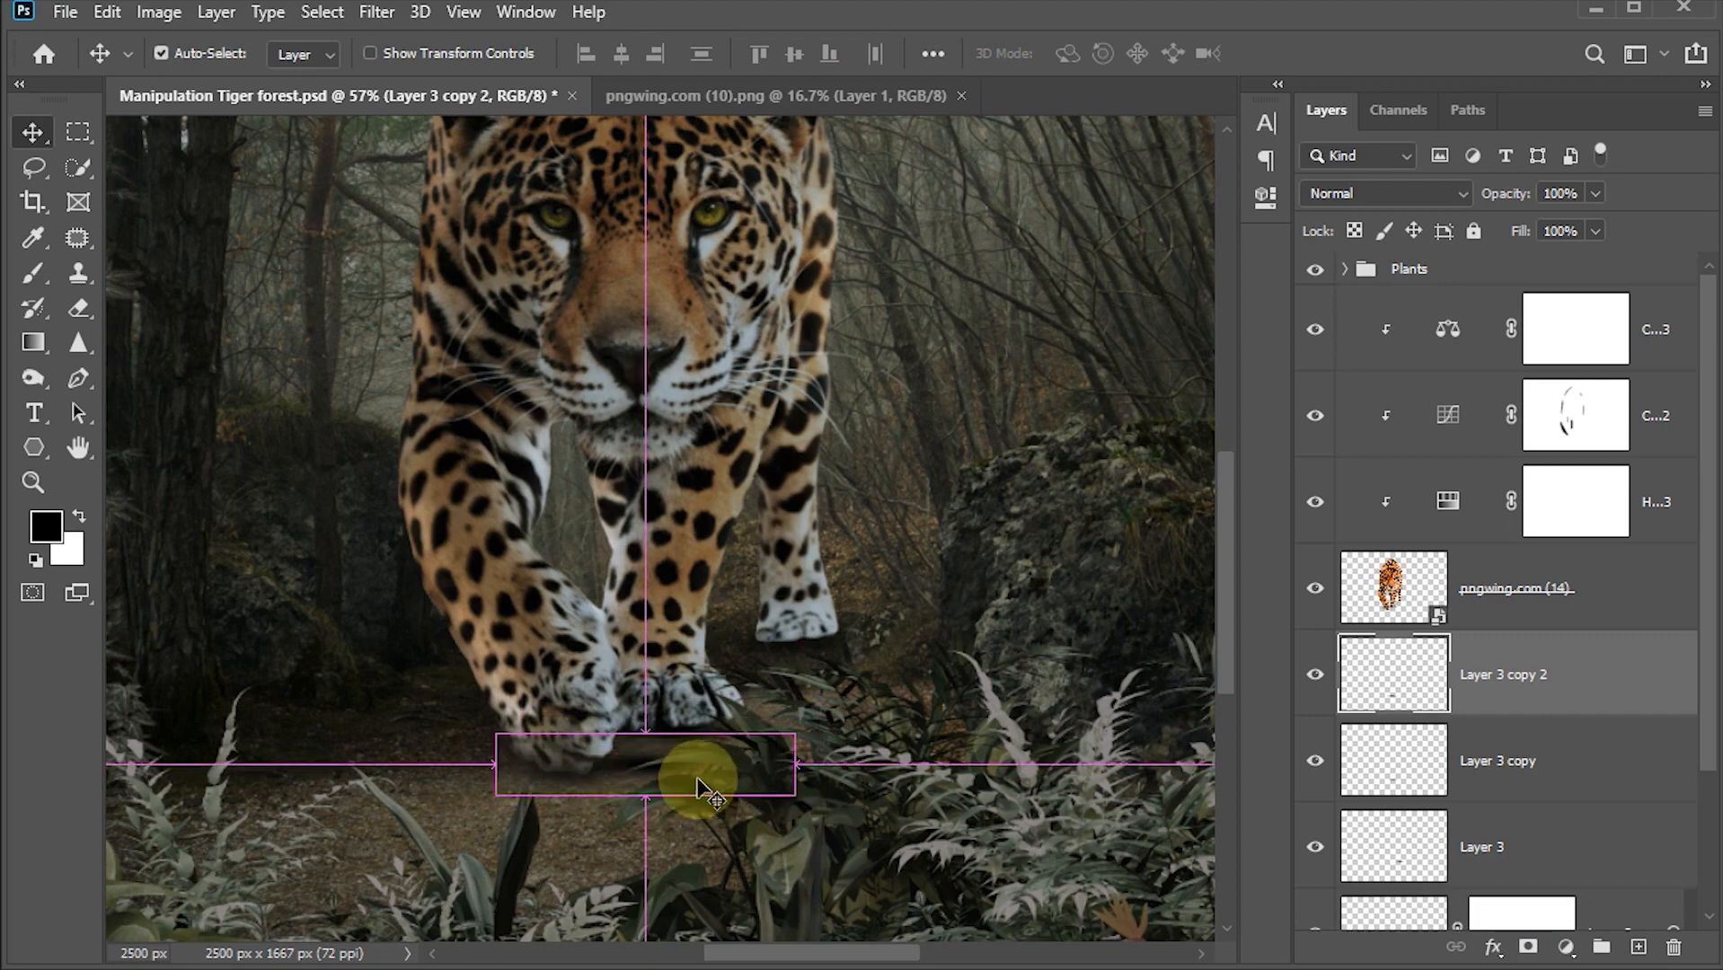
key("ctrl+t")
left_click_drag(647, 735, 647, 698)
left_click_drag(646, 794, 646, 806)
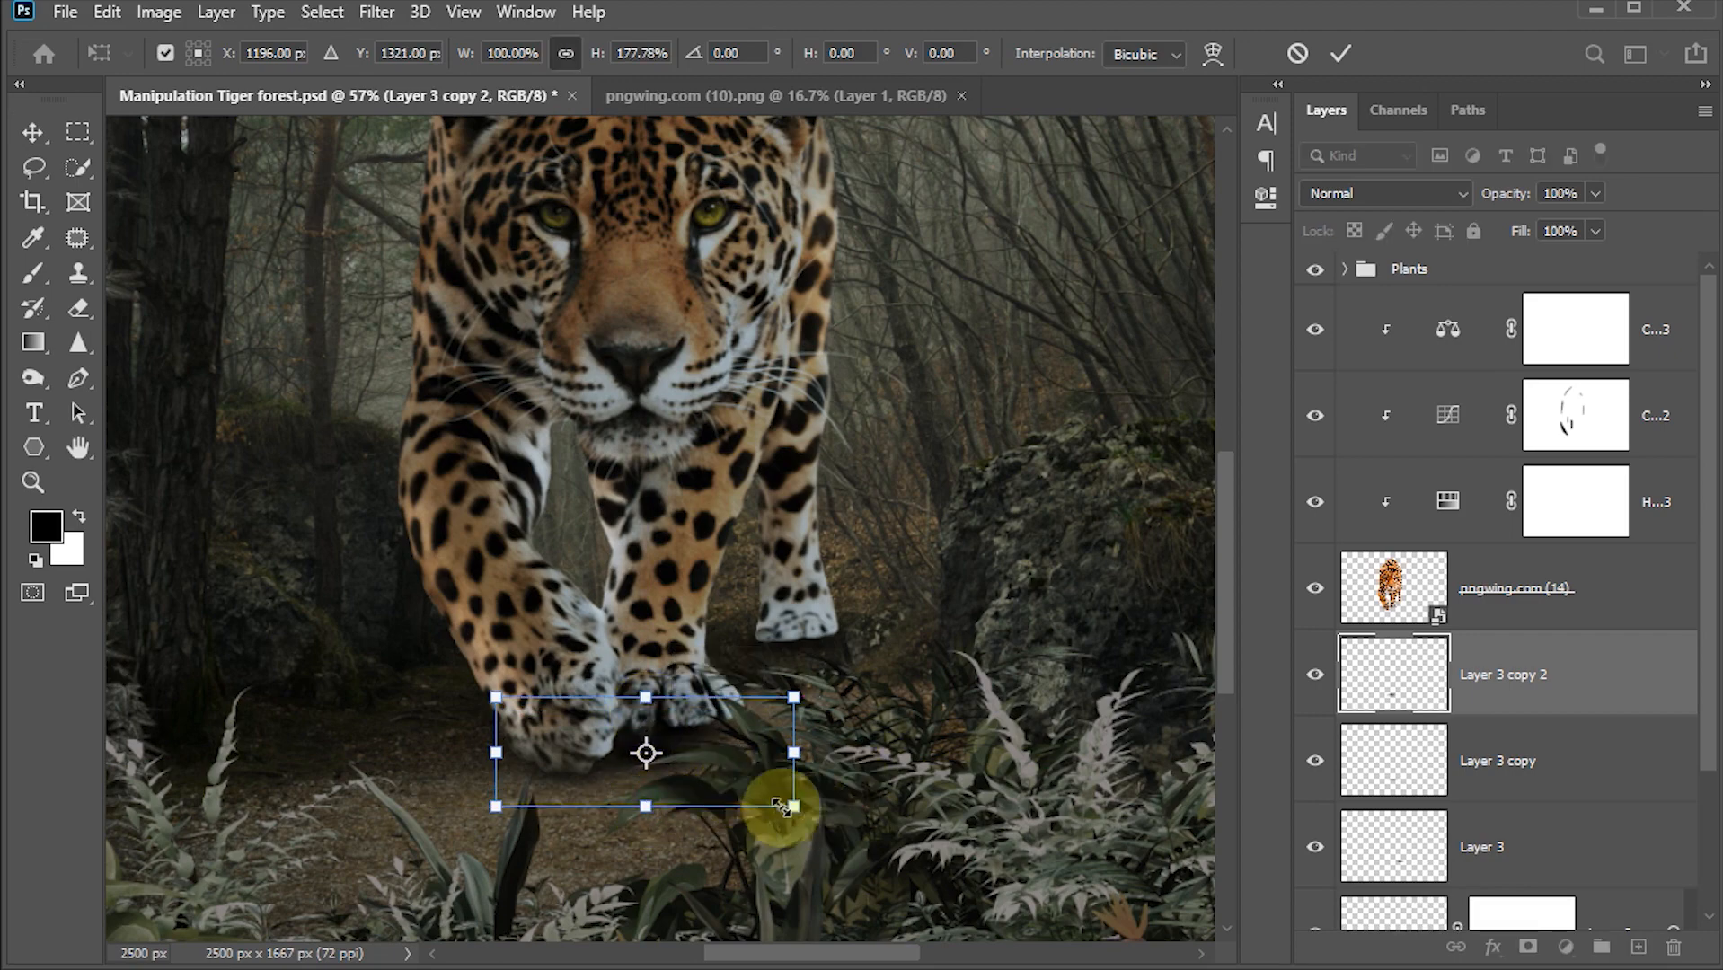
left_click(1341, 54)
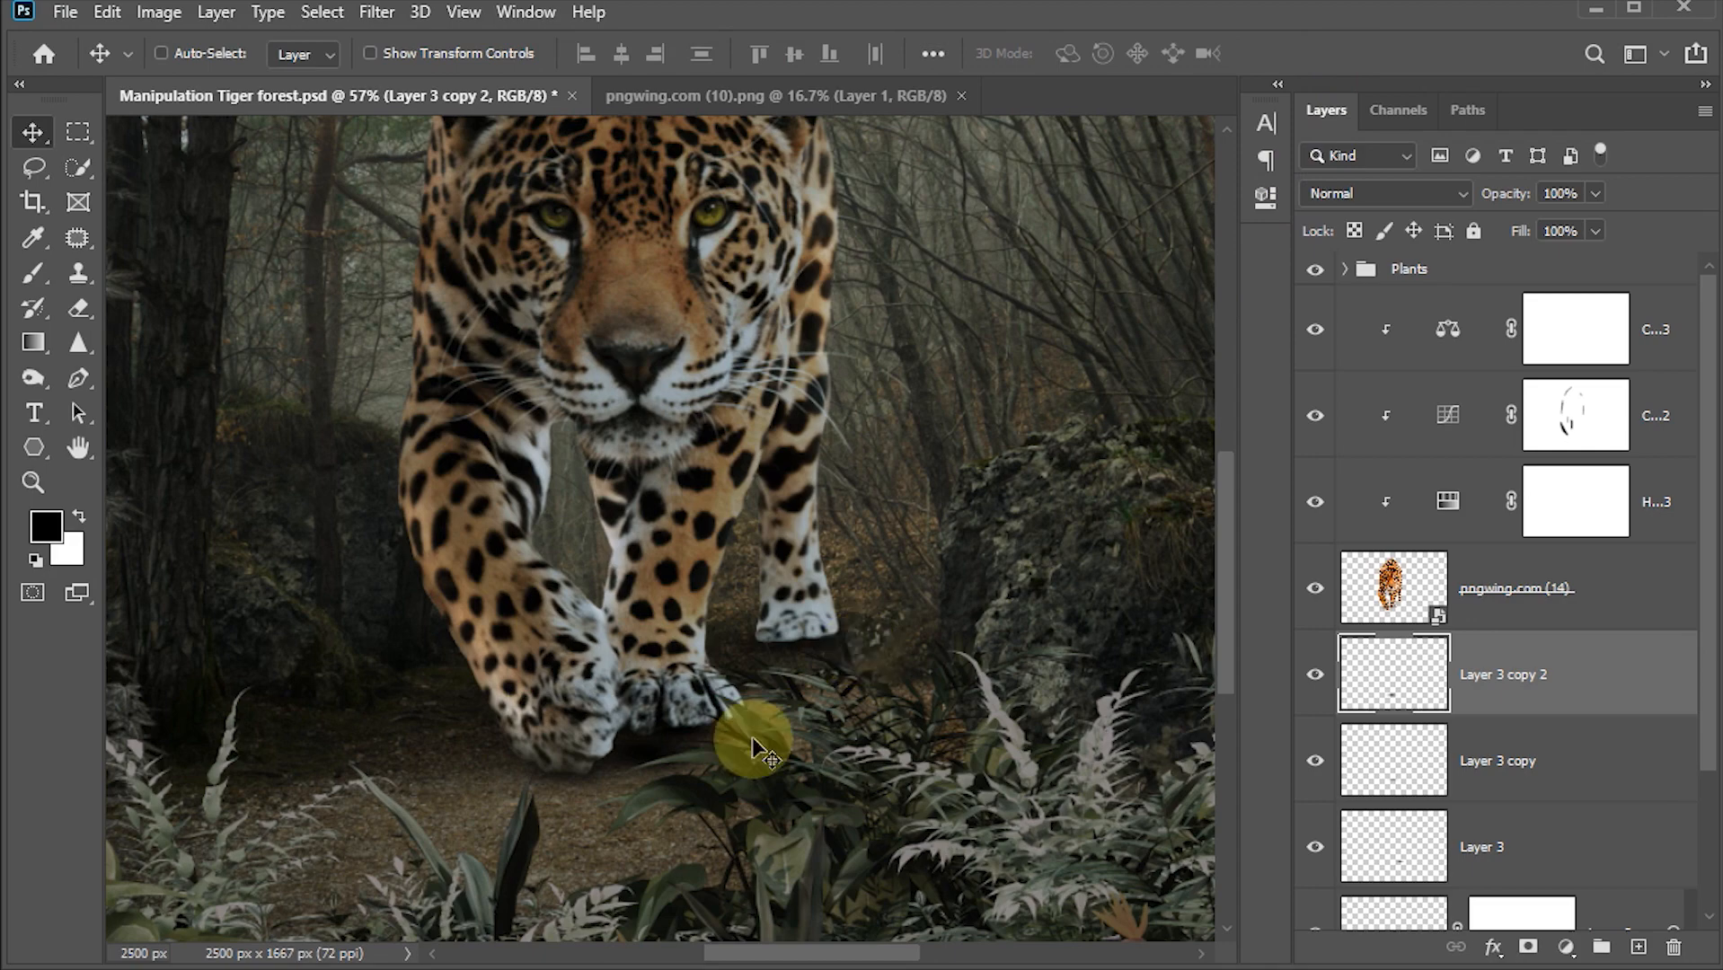
Step: Set the newest shadow layer's opacity to 50%
left_click(1581, 193)
type("50")
key("Return")
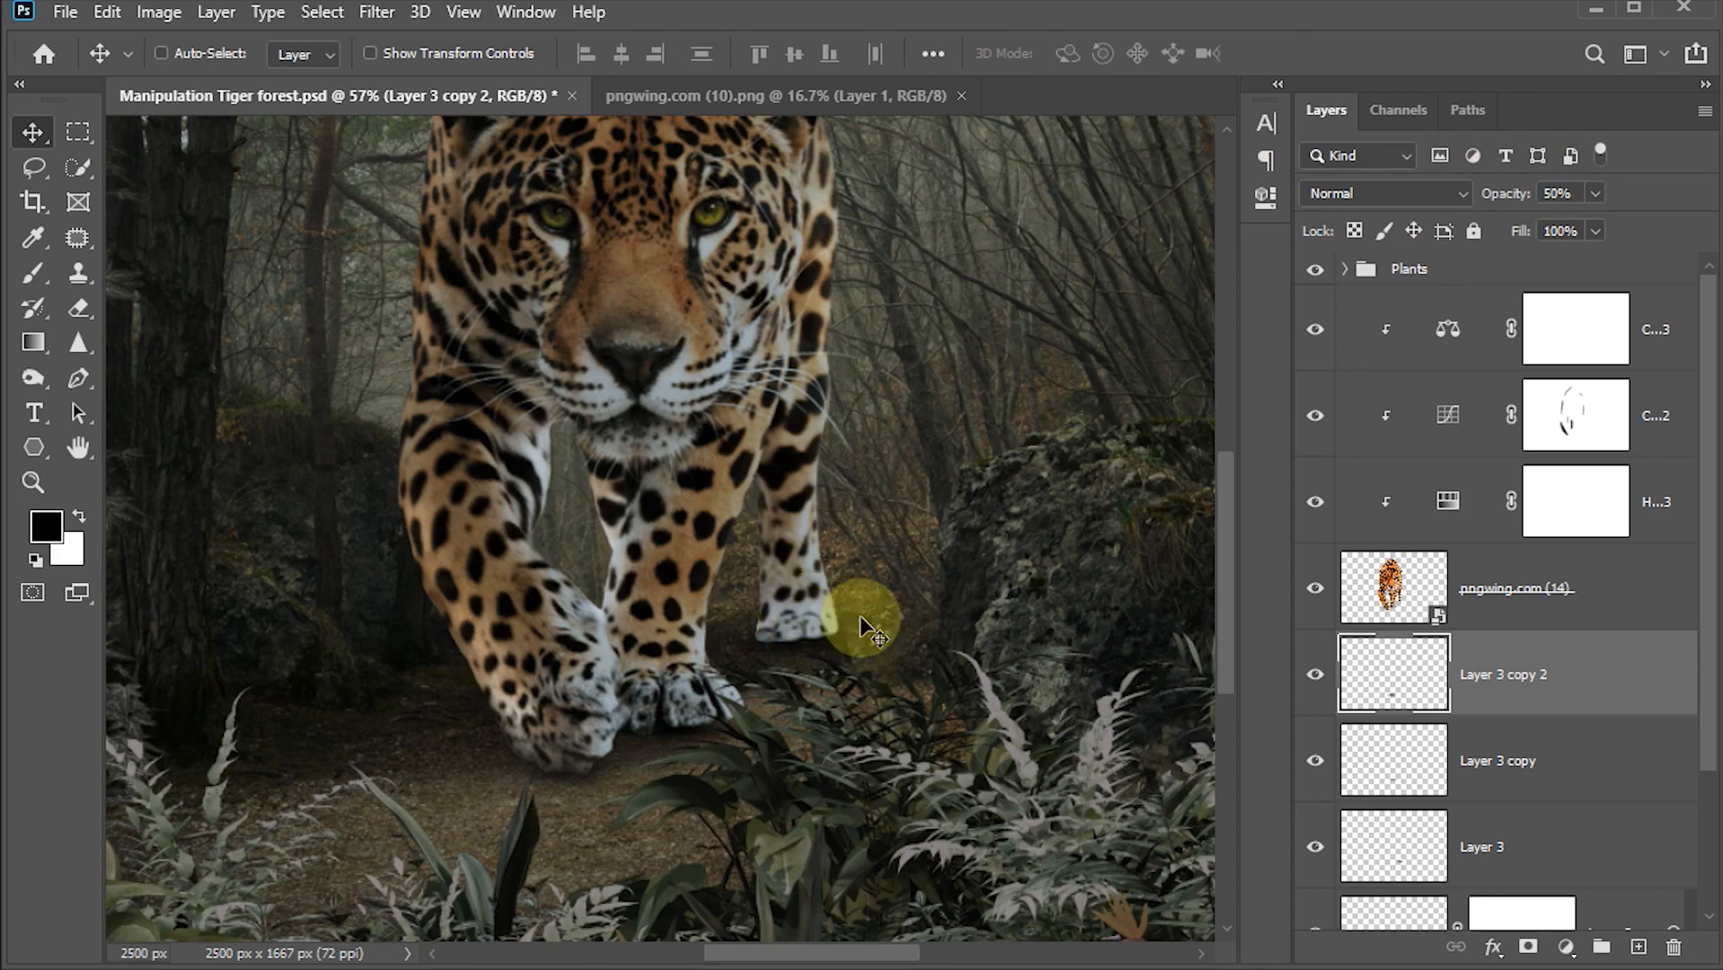
Step: Select all four shadow layers and group them together
key("ctrl+0")
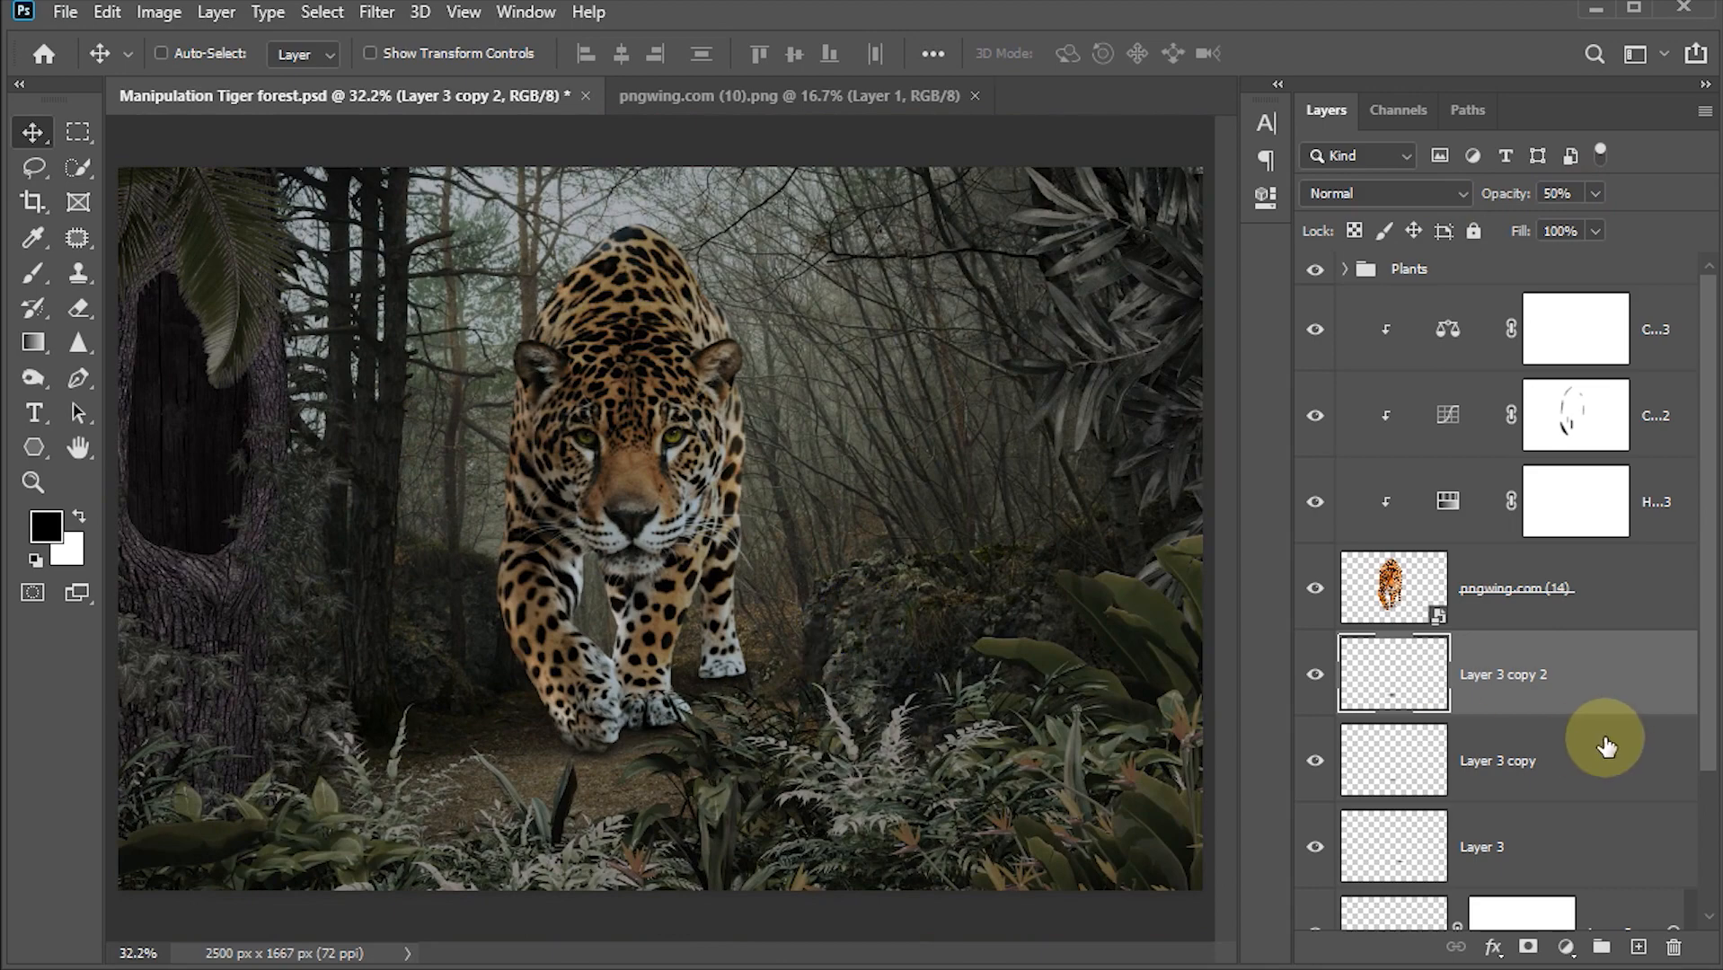
scroll(1607, 747, "down", 3)
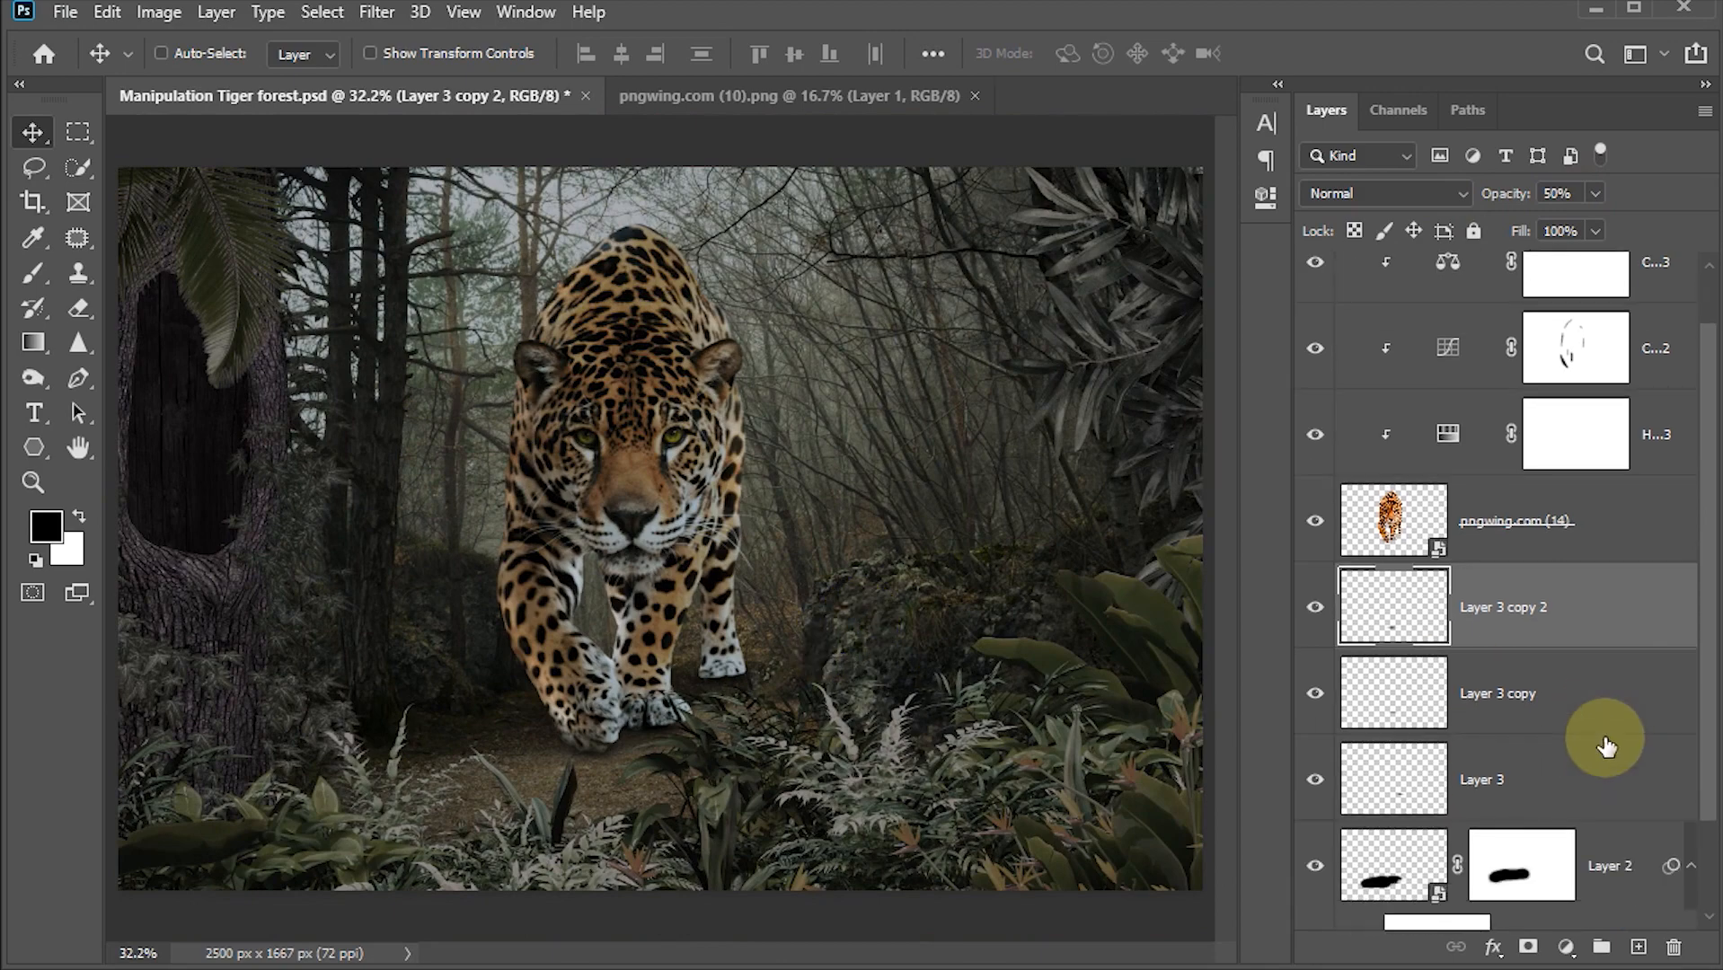
scroll(1418, 486, "down", 1)
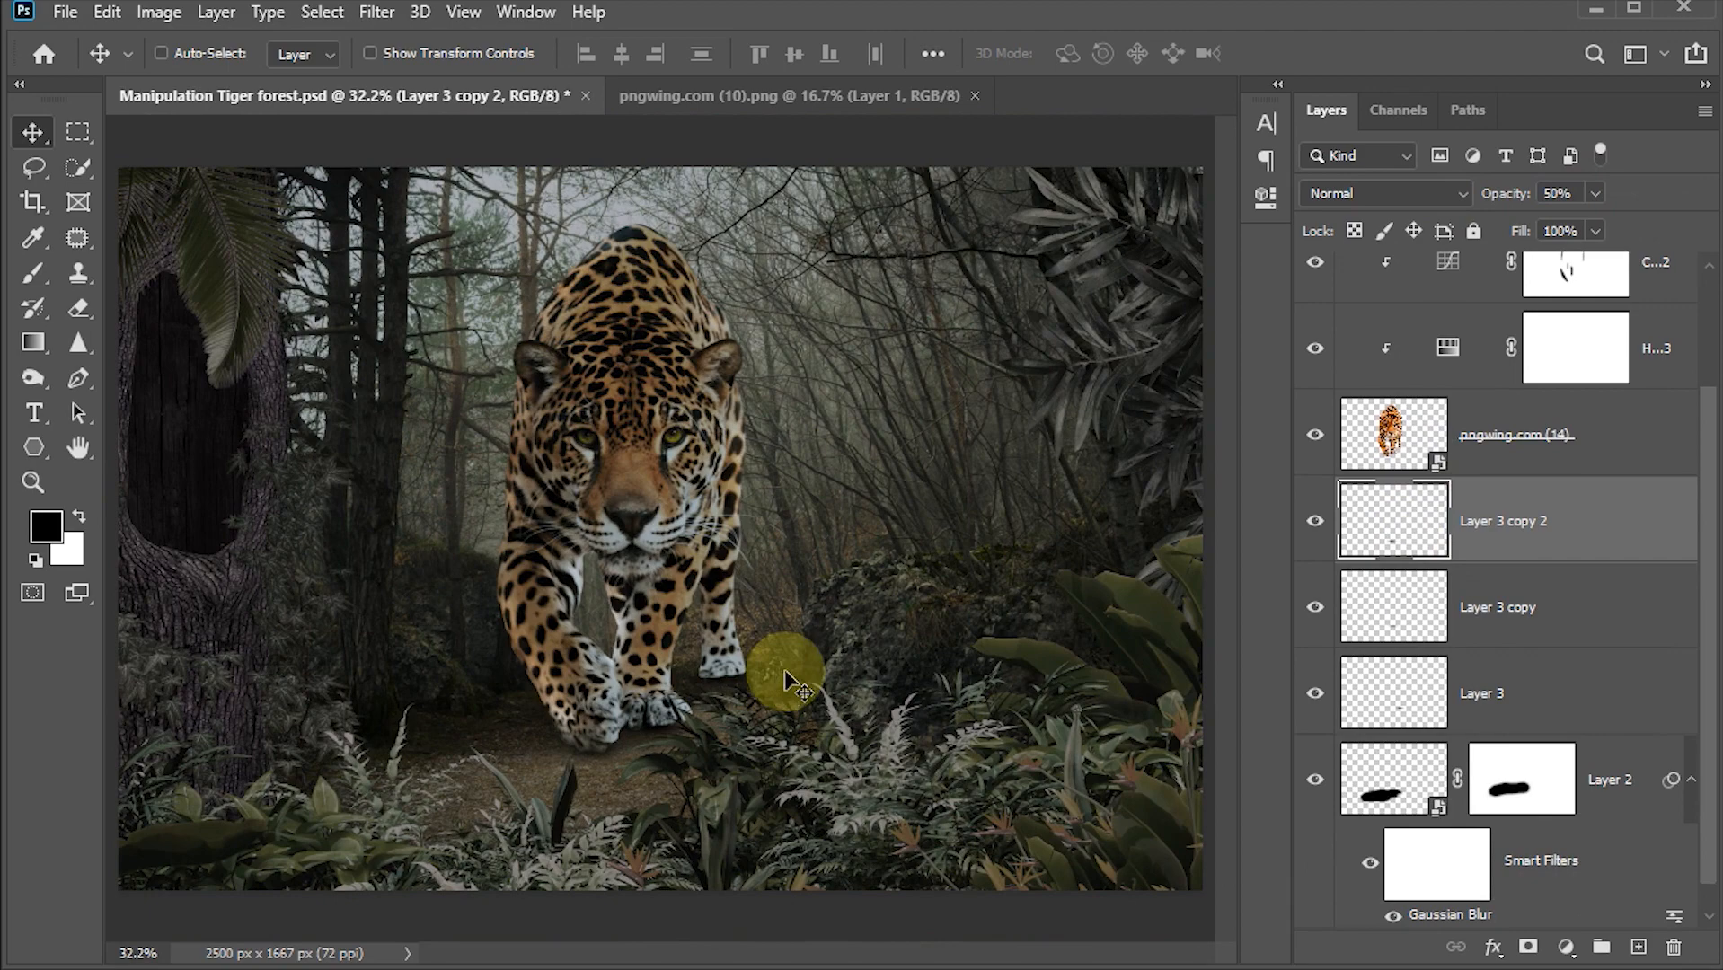
left_click(1400, 791, "shift")
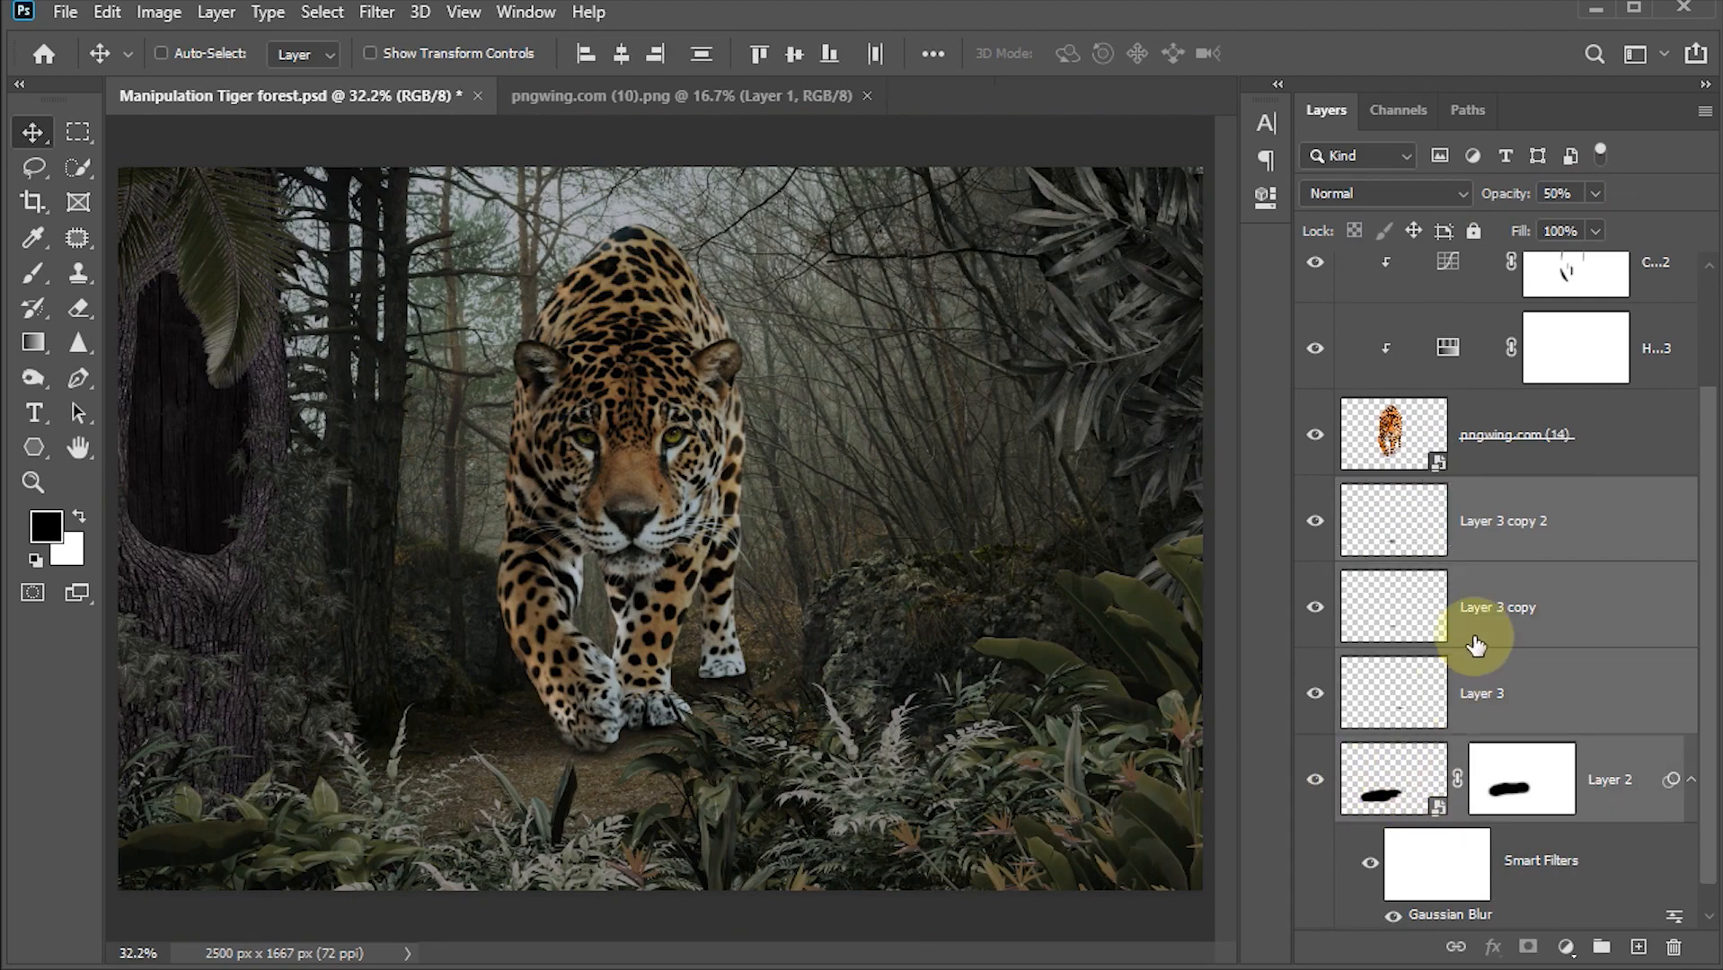
key("ctrl+g")
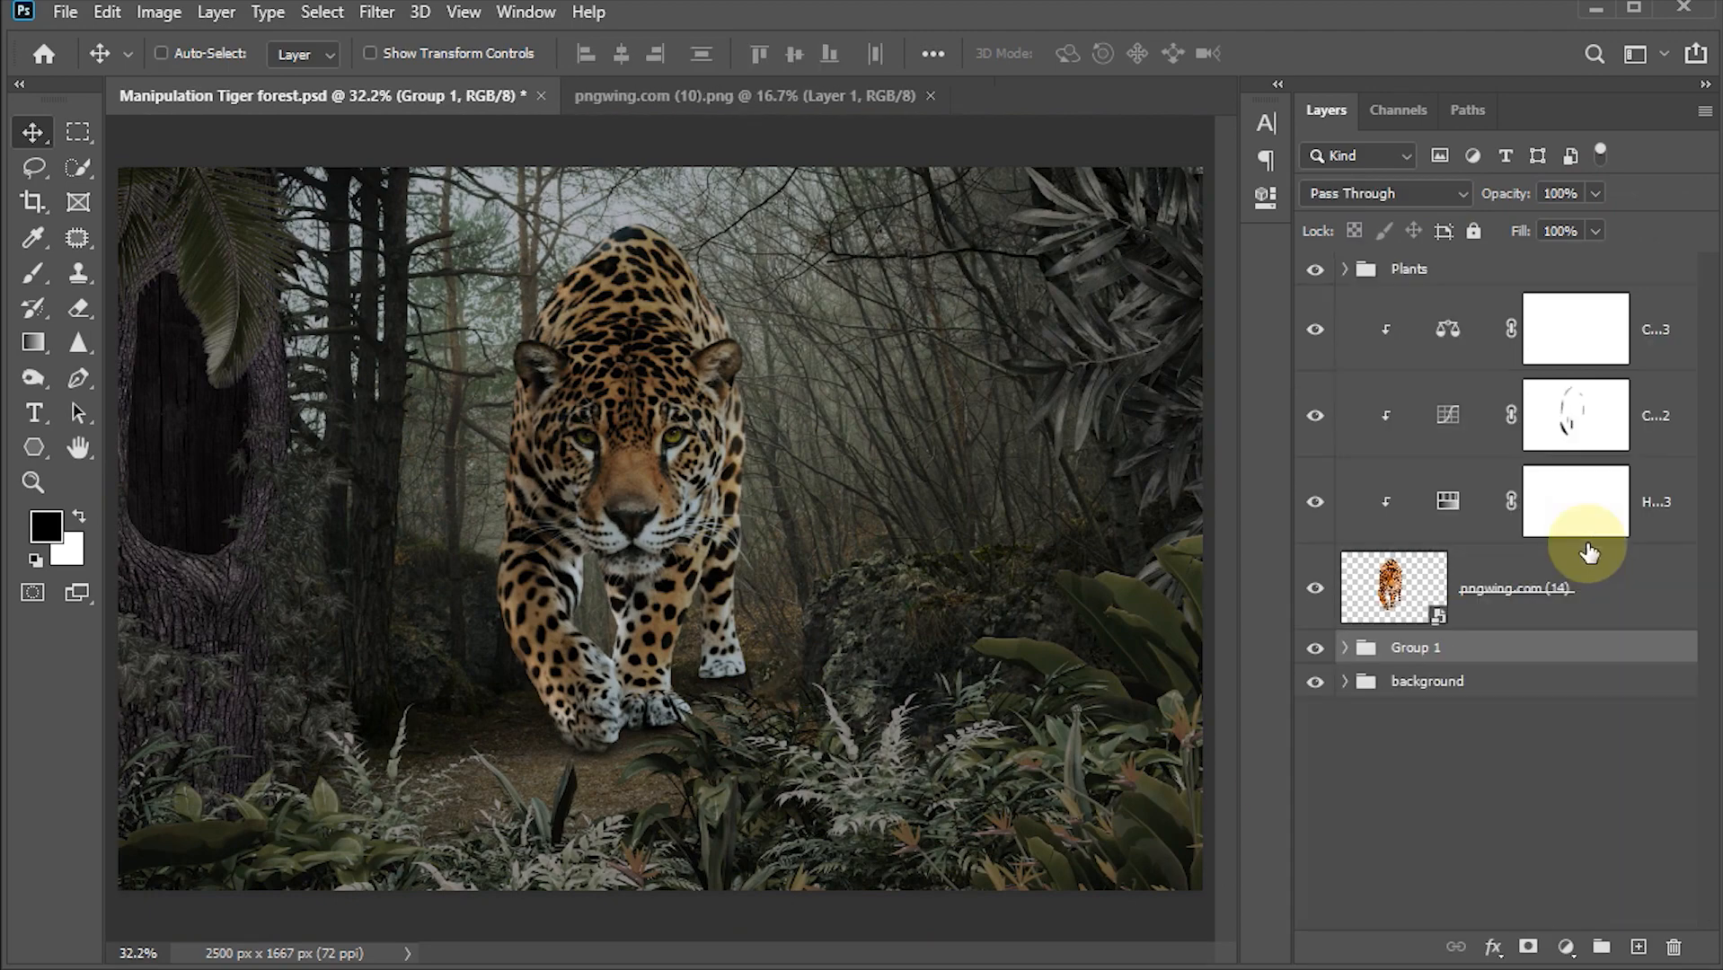
Step: Rename the shadow group as shadow and save the document
double_click(1417, 647)
left_click(1489, 762)
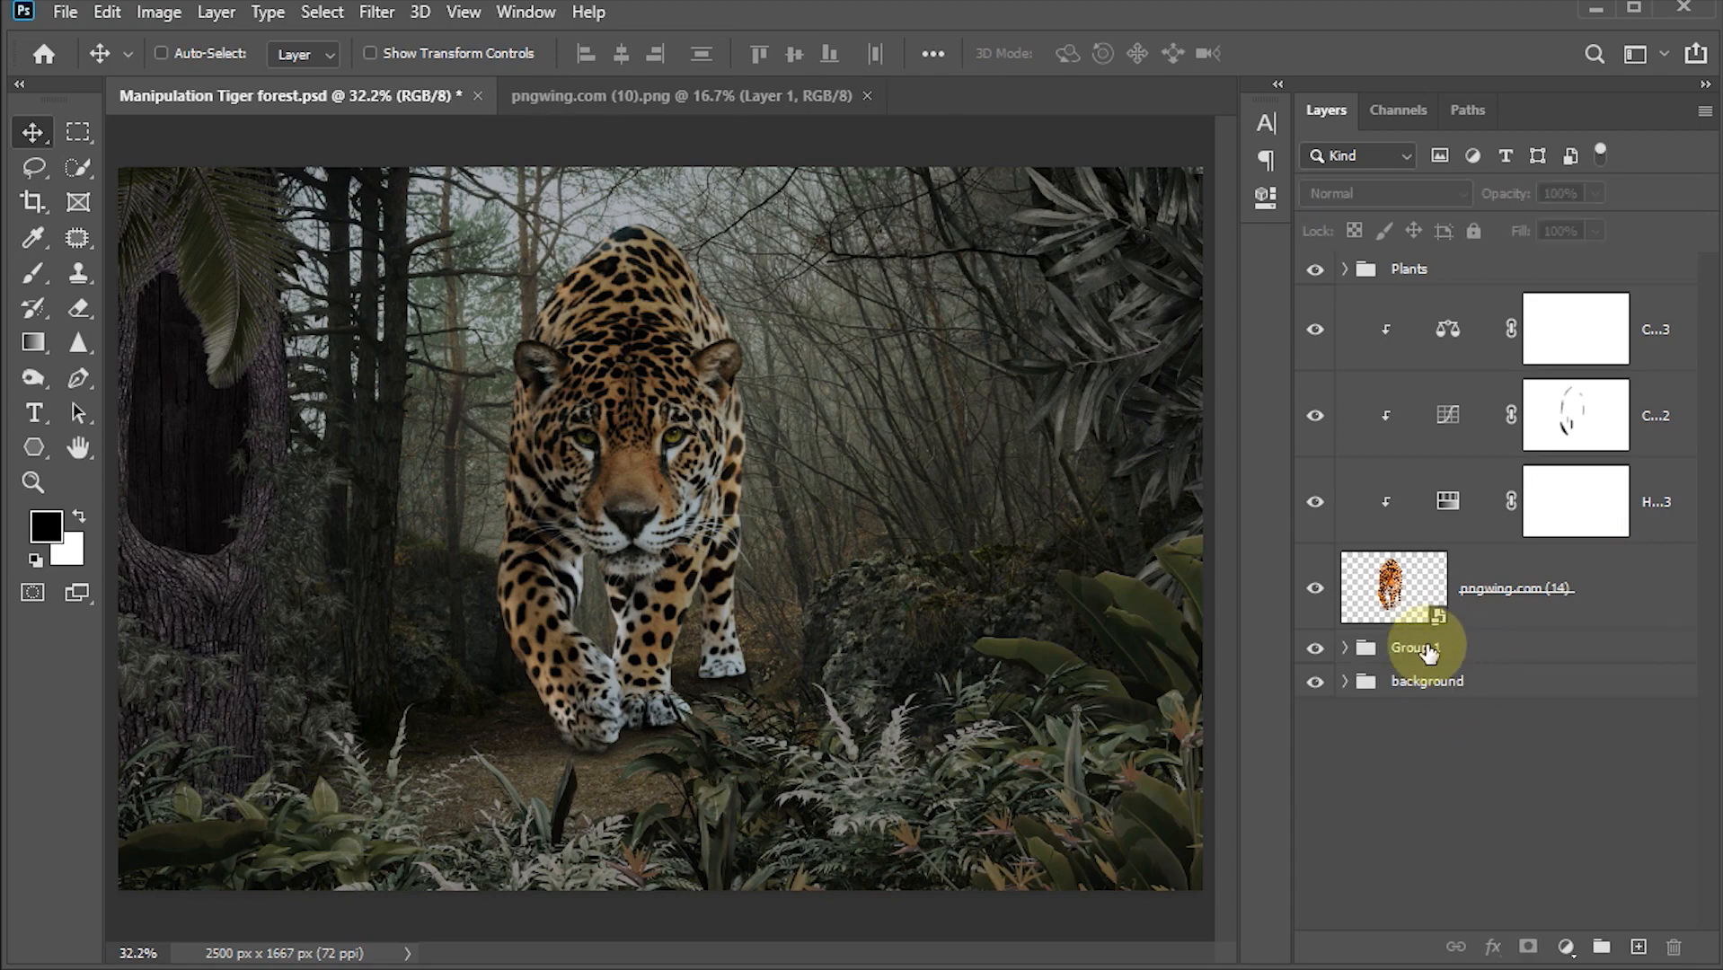
double_click(1427, 646)
type("shadow")
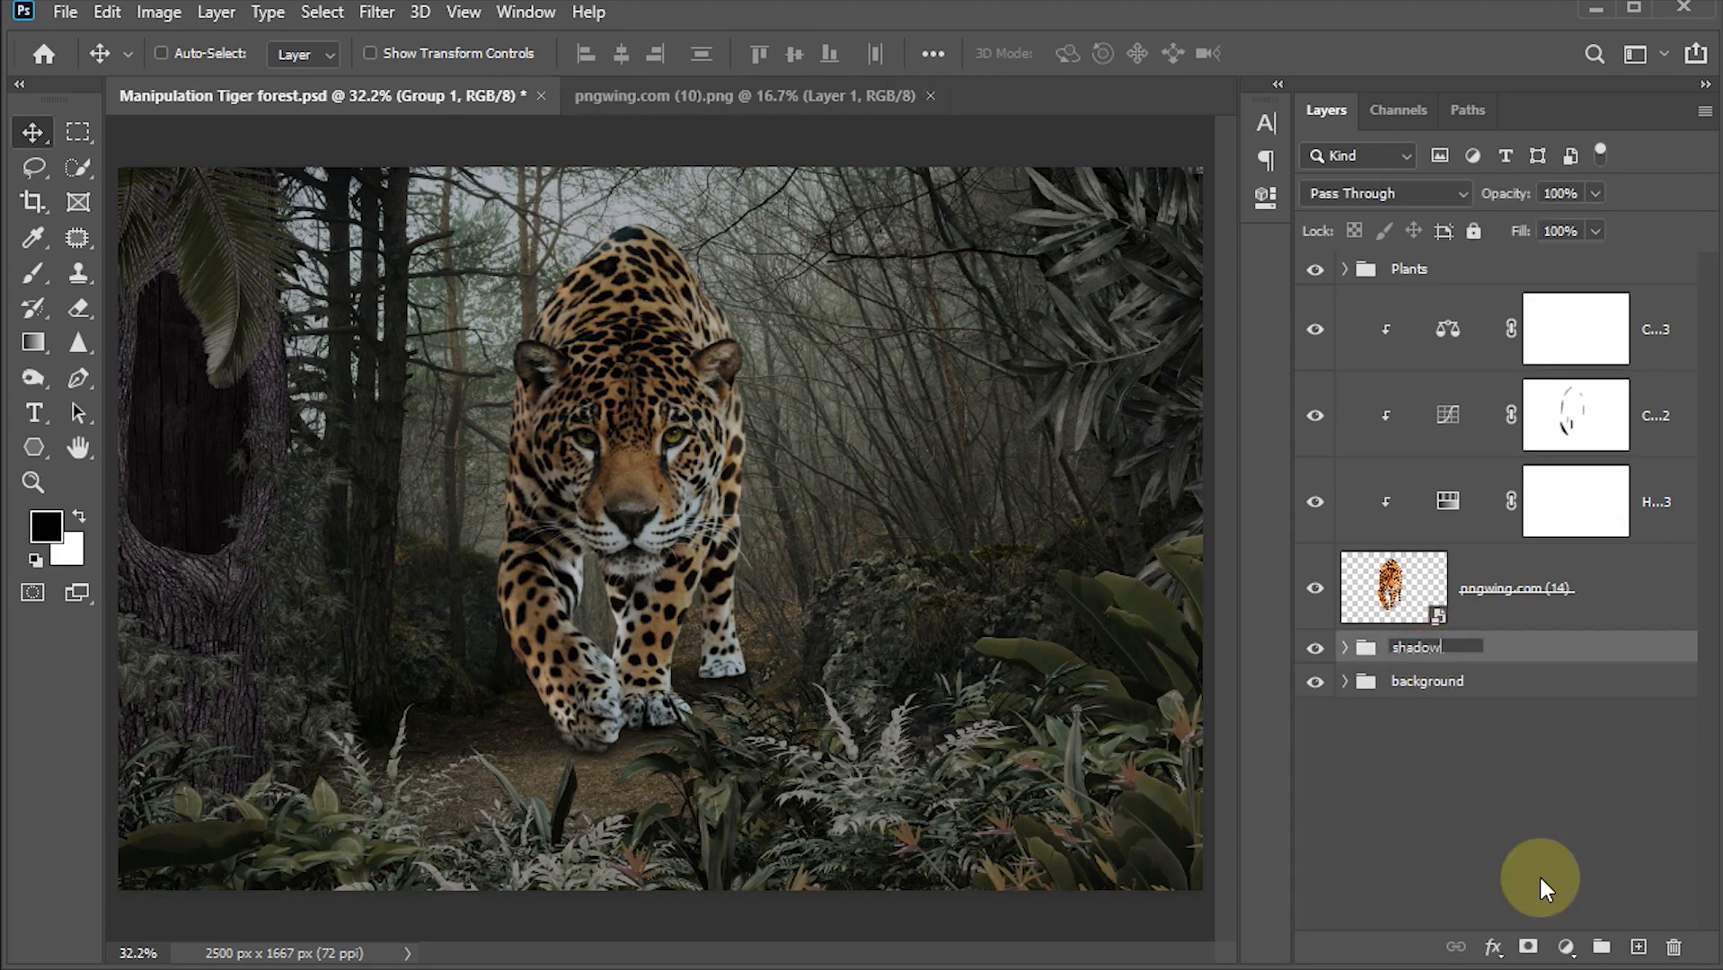
key("Return")
key("ctrl+s")
Step: Group the jaguar layer together with its three clipped adjustment layers
key("x")
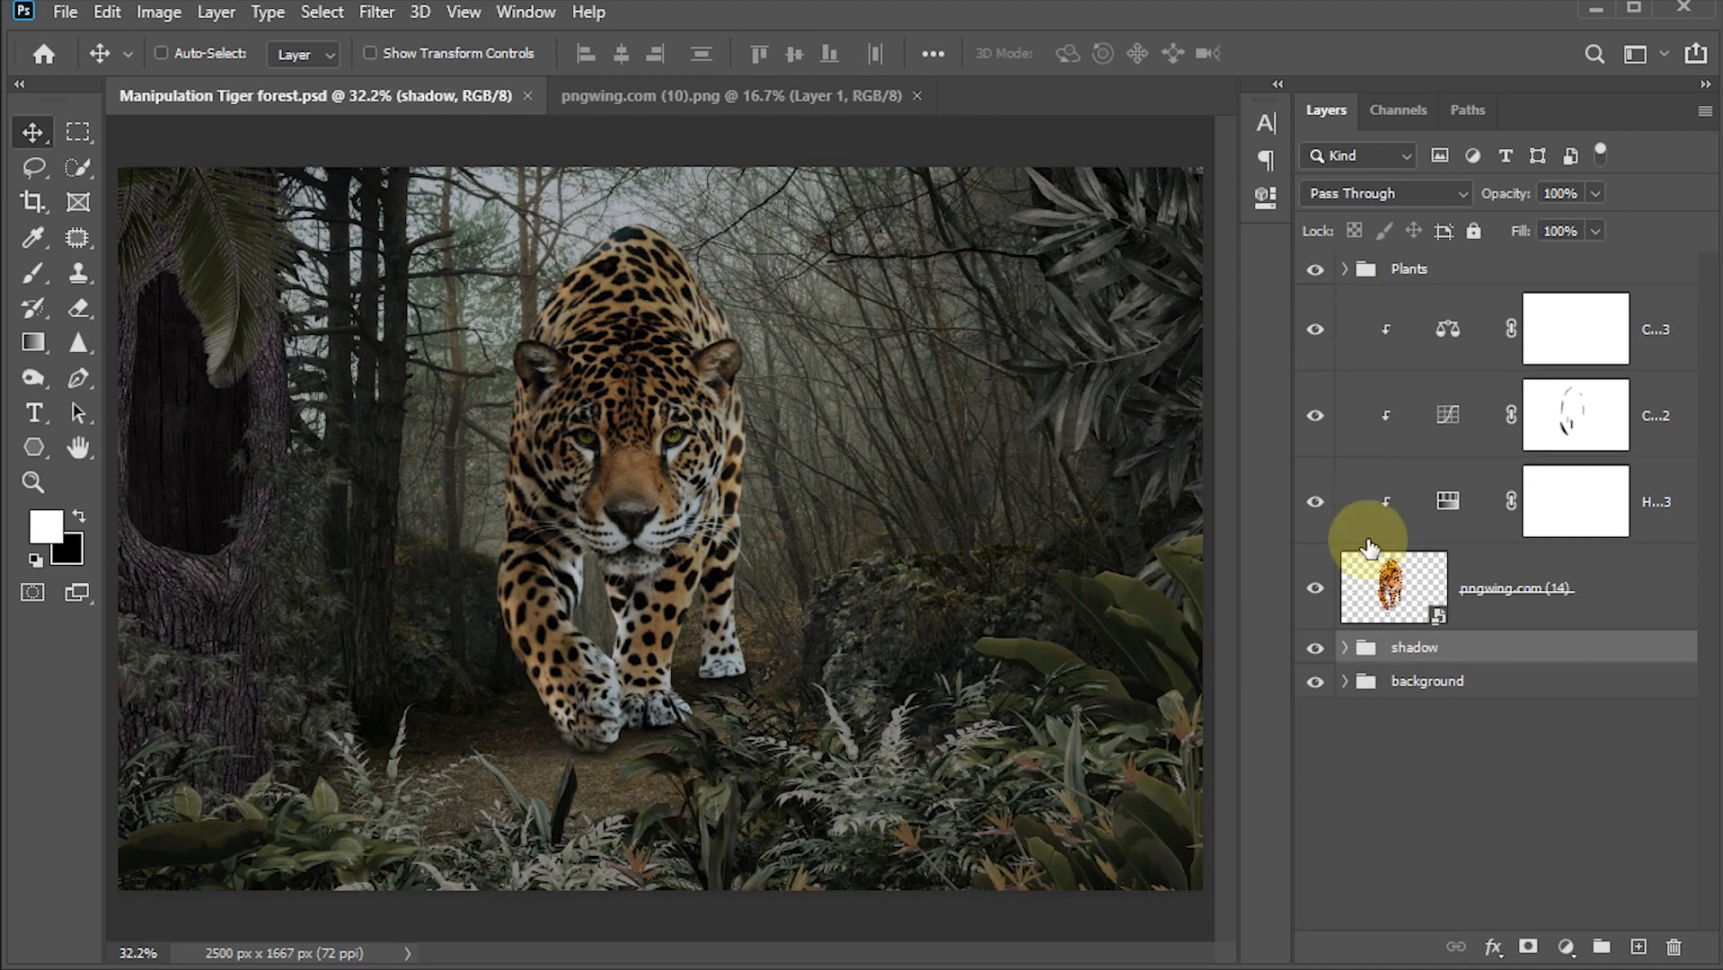
left_click(1395, 588)
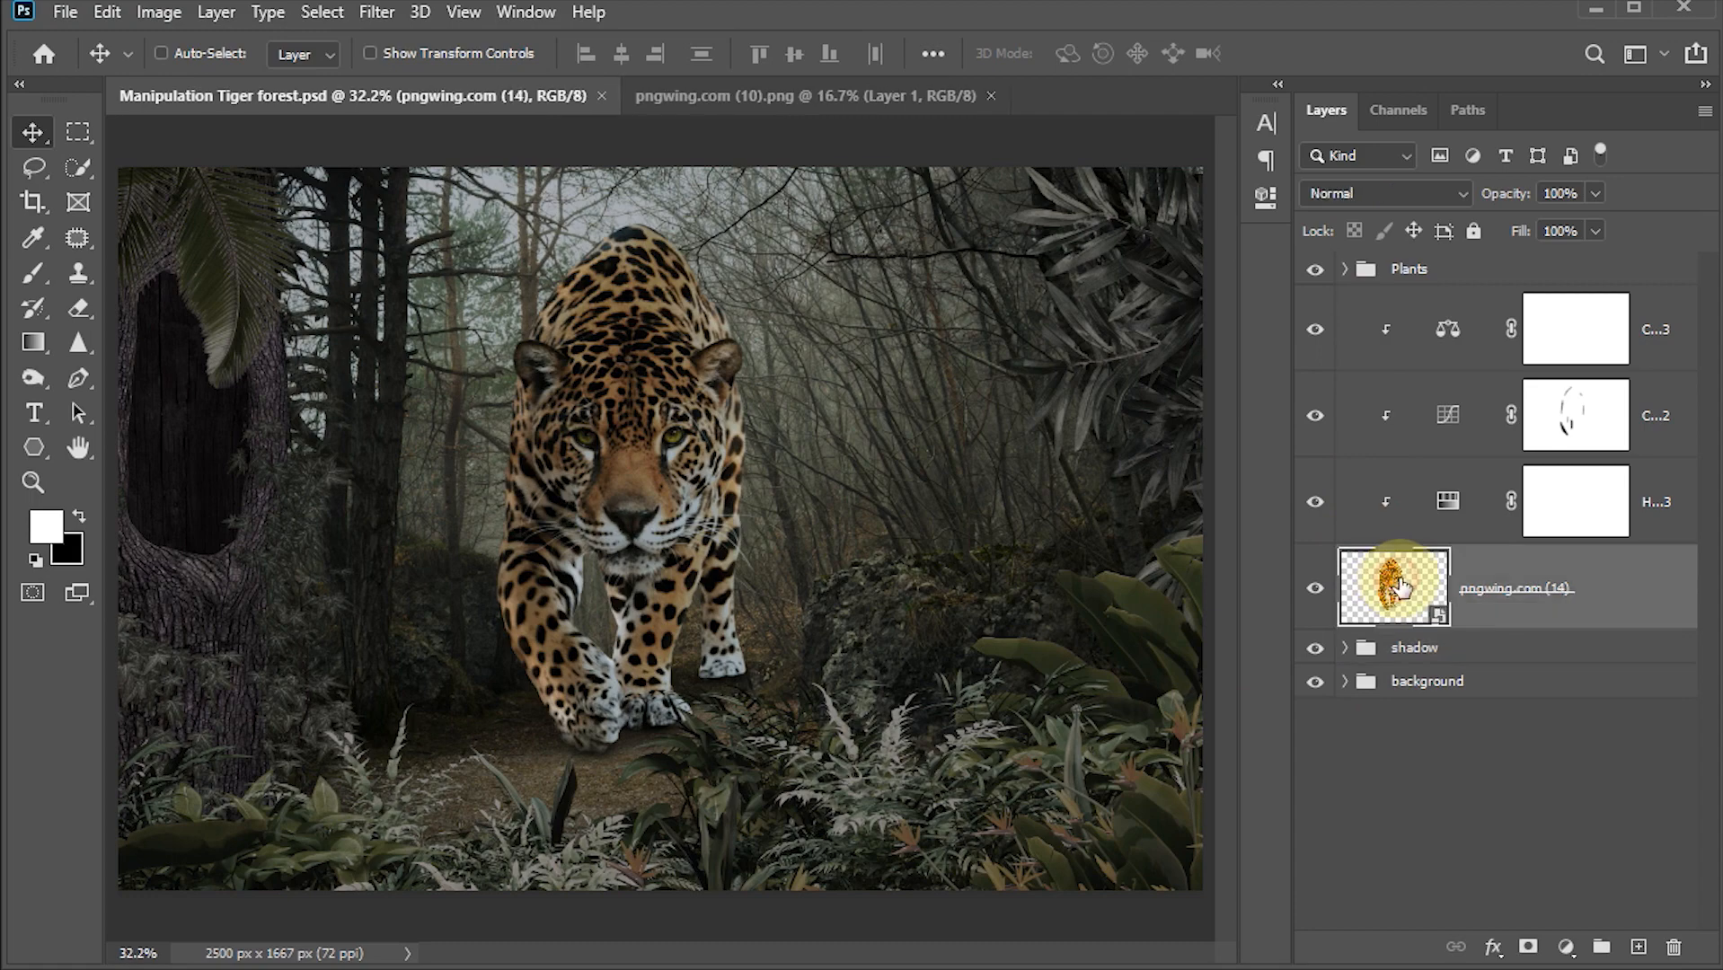
left_click(1446, 333, "shift")
key("ctrl+g")
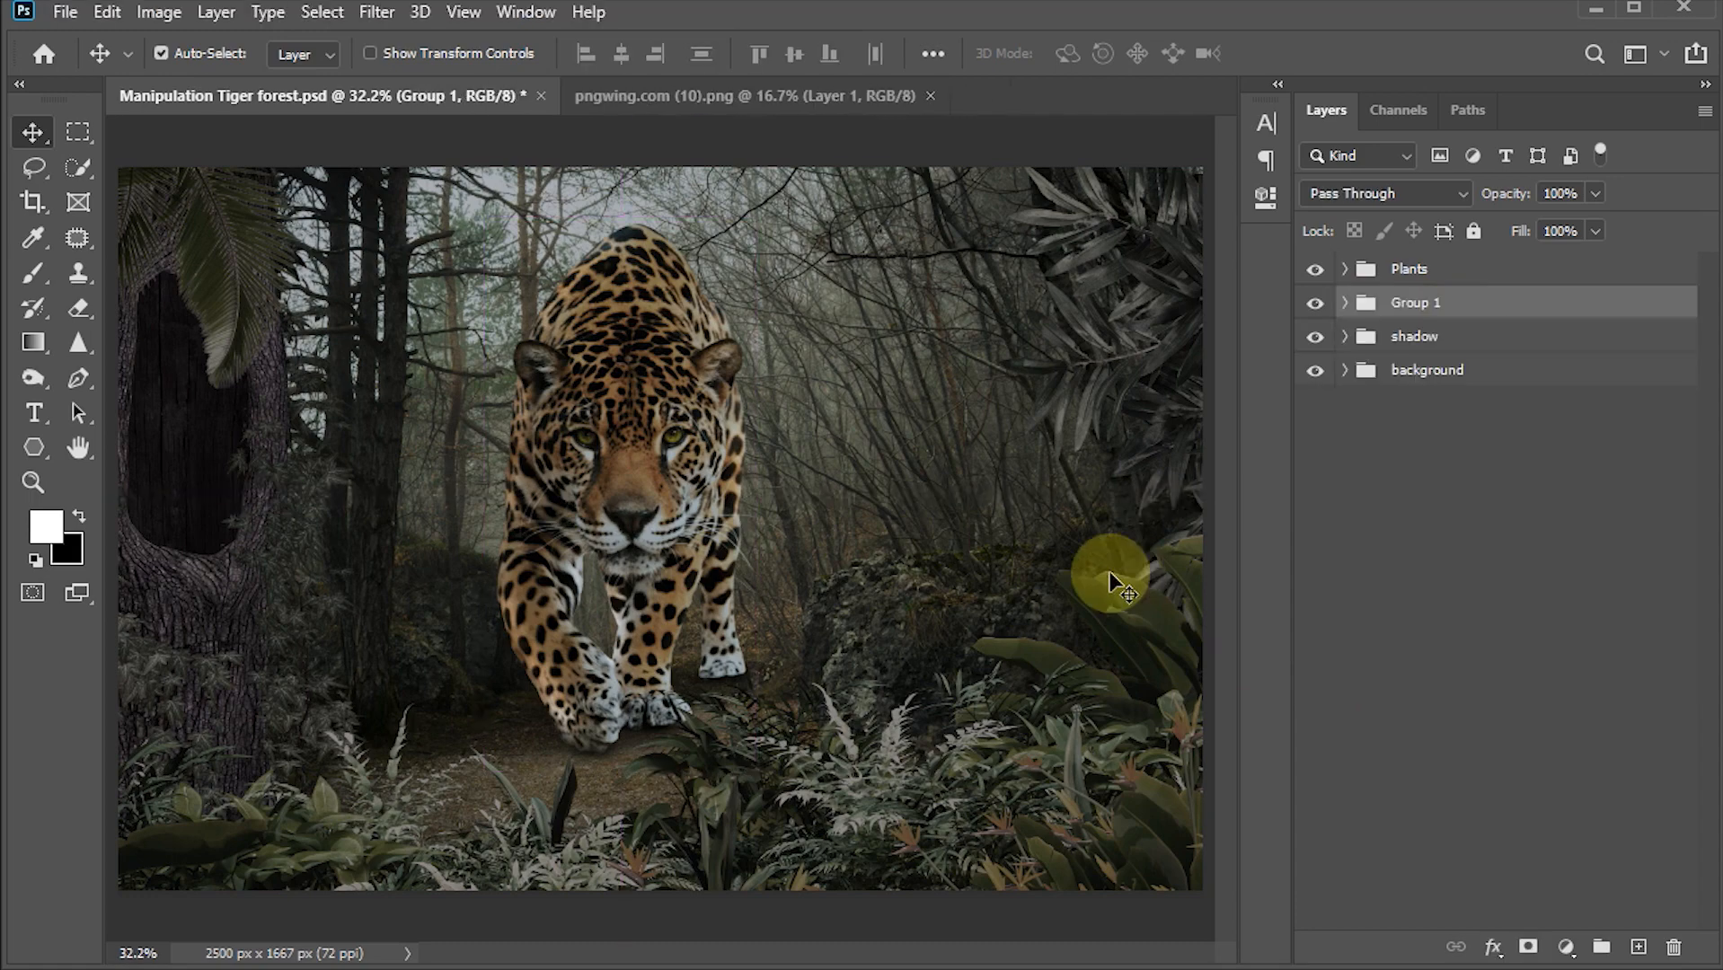
Step: Rename the jaguar group as Leapard
double_click(1428, 302)
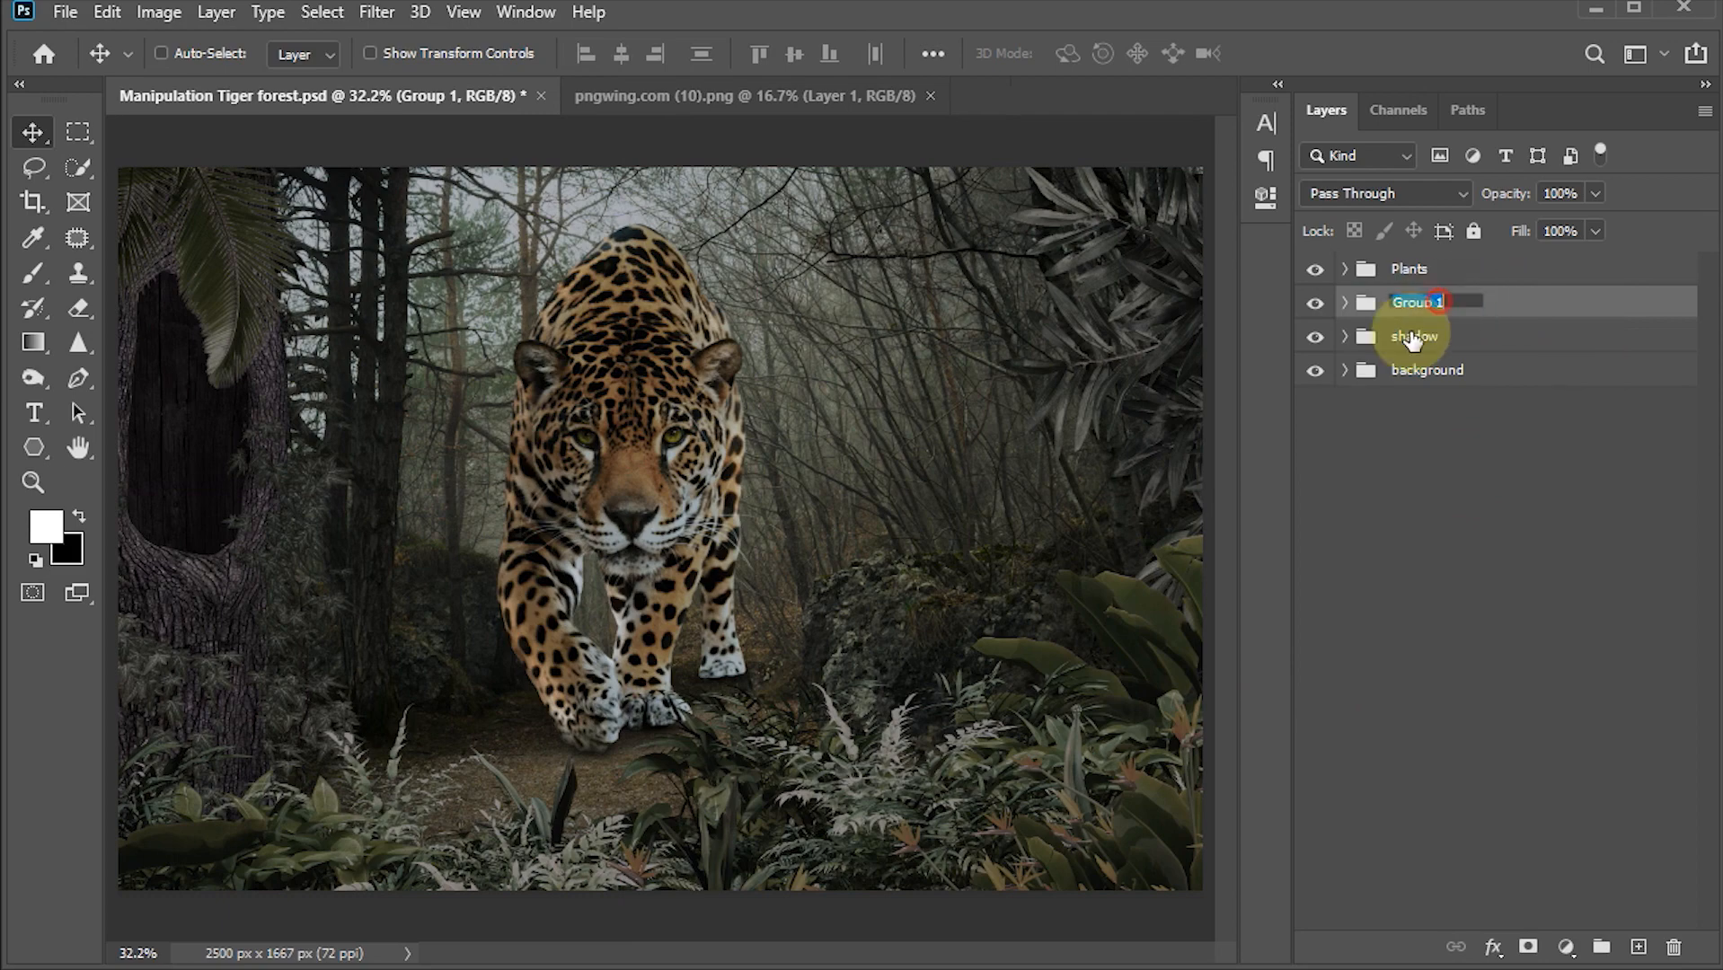
type("Lea")
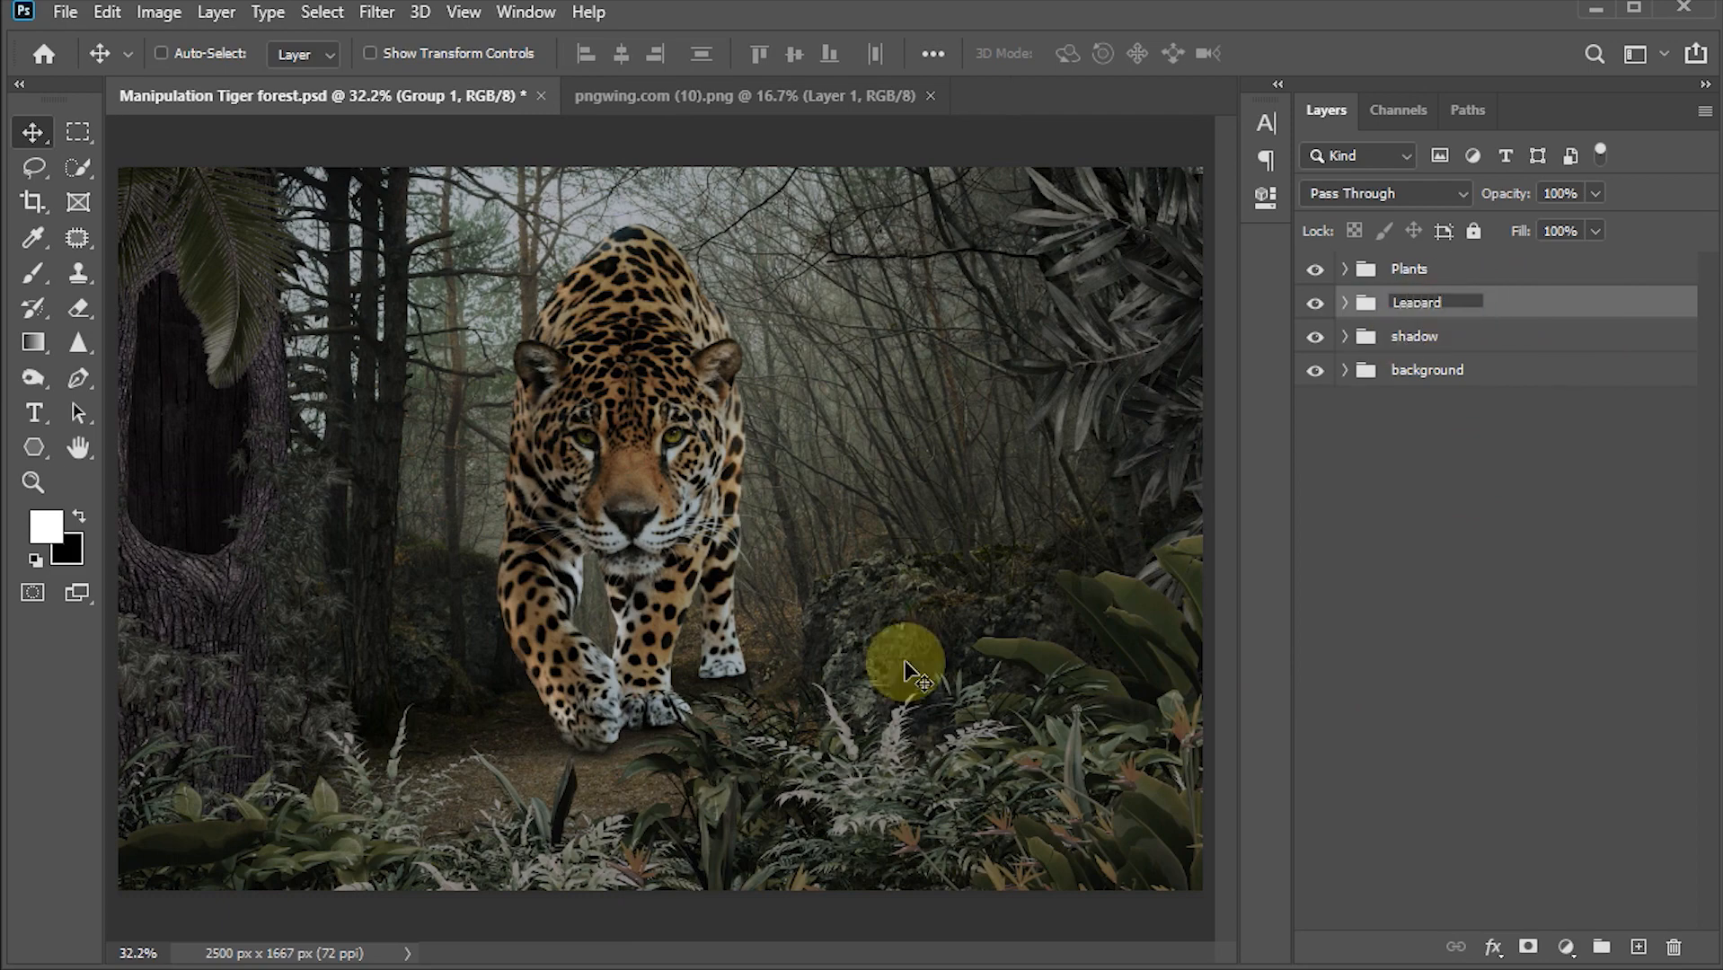
key("Return")
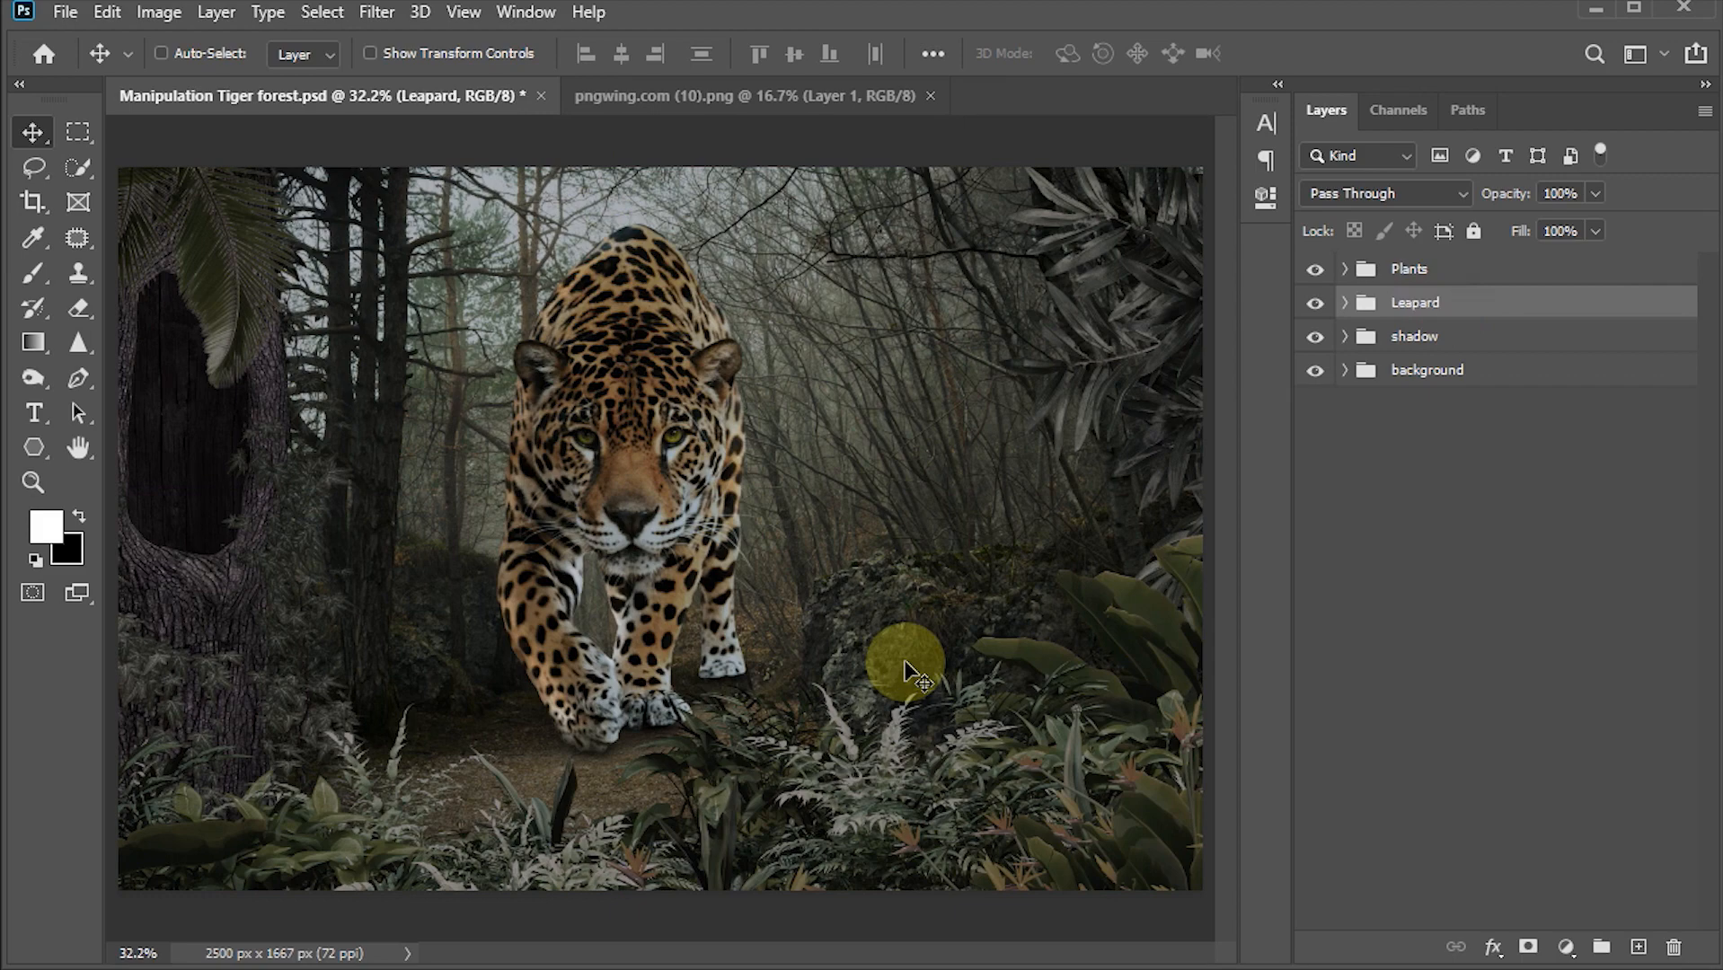
Step: Switch to File Explorer and drag backpacker.png into the document above the Plants group
left_click(1418, 274)
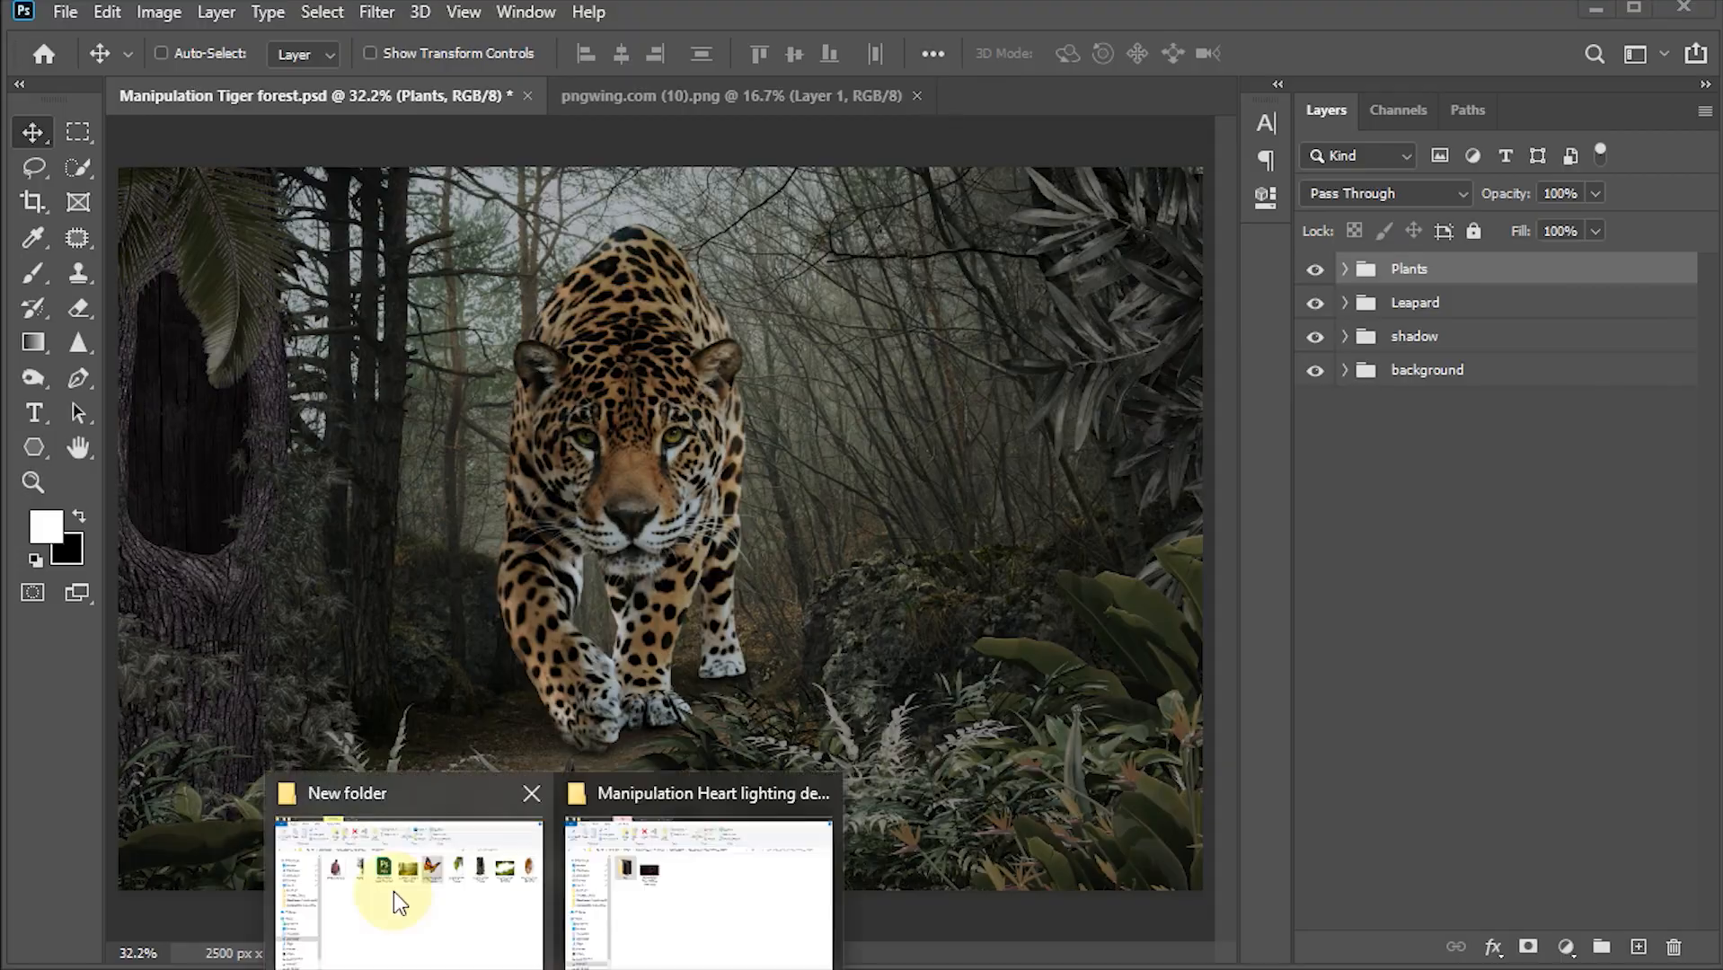
left_click(393, 891)
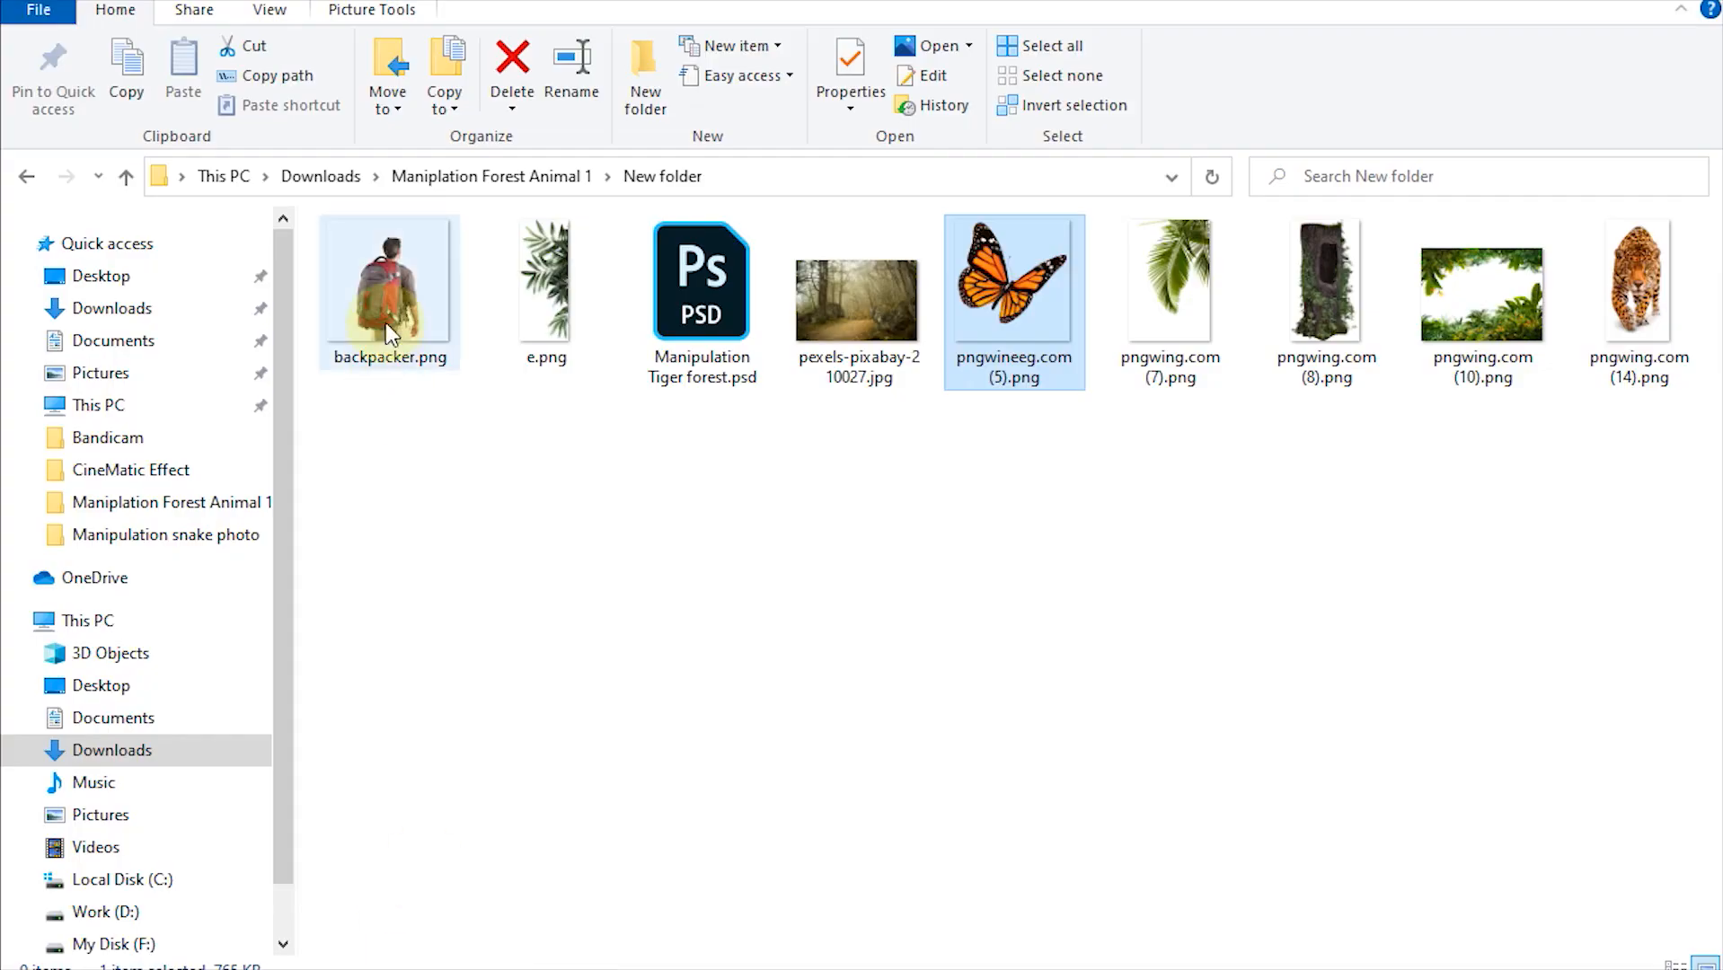
left_click(394, 286)
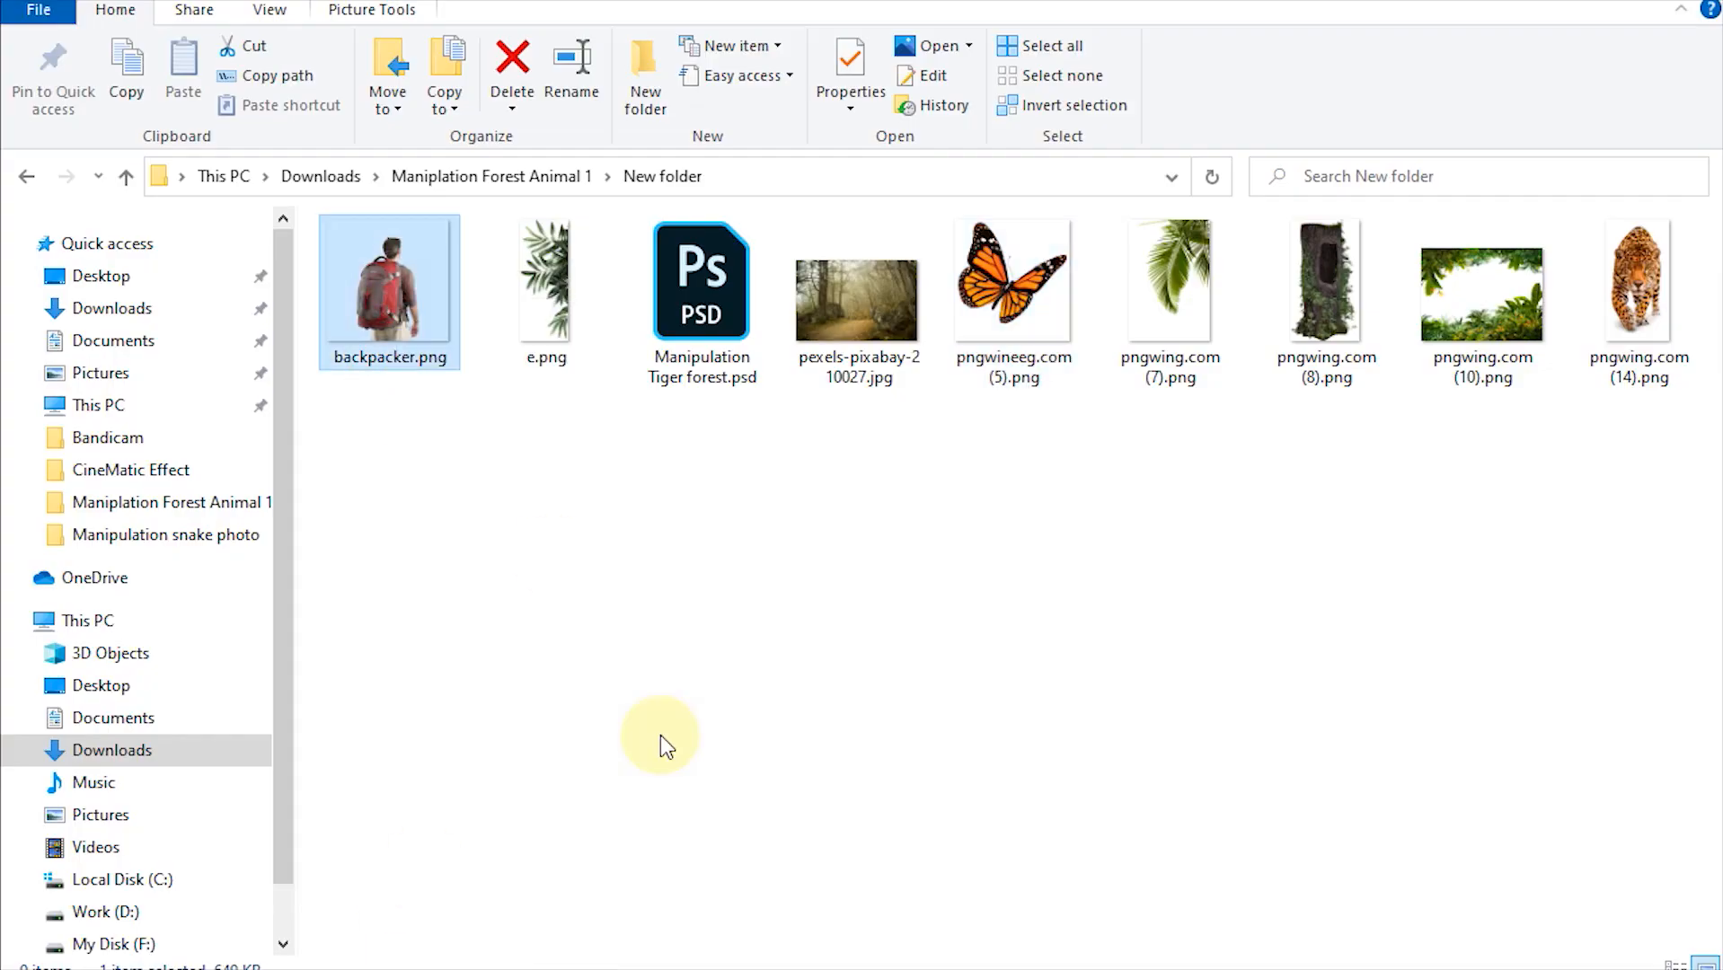
left_click_drag(660, 746, 439, 696)
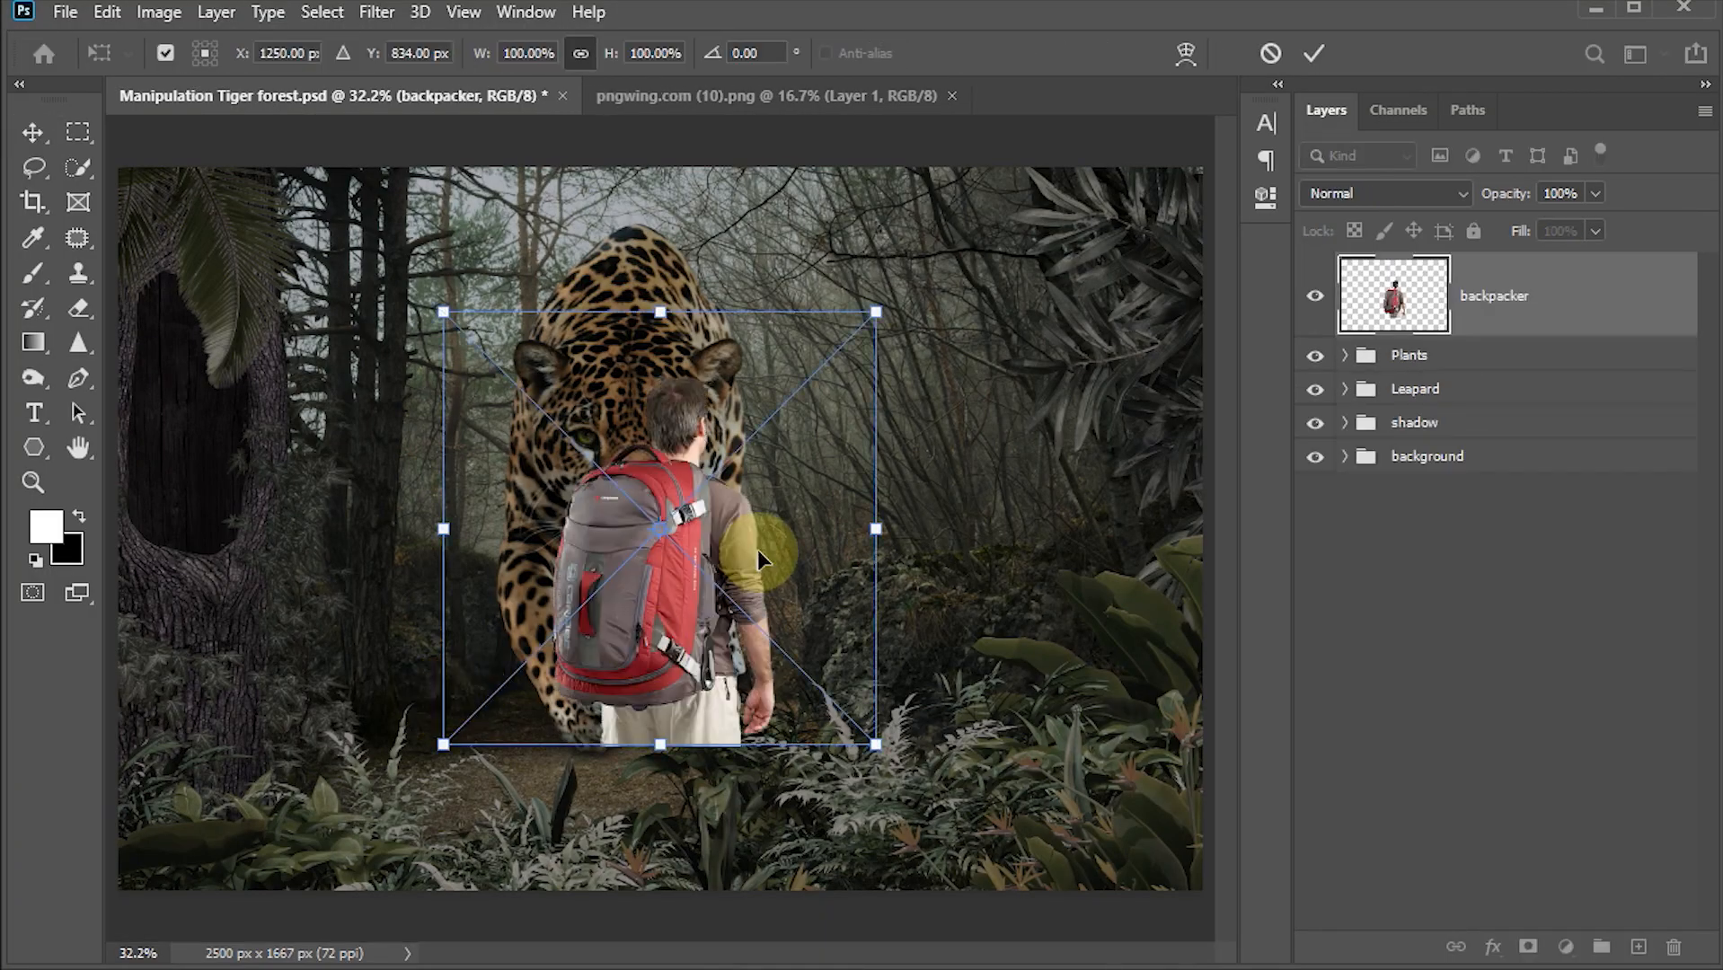
Step: Move the backpacker to the lower-left corner, scale it to about 113%, and commit the transform
left_click_drag(758, 549, 450, 694)
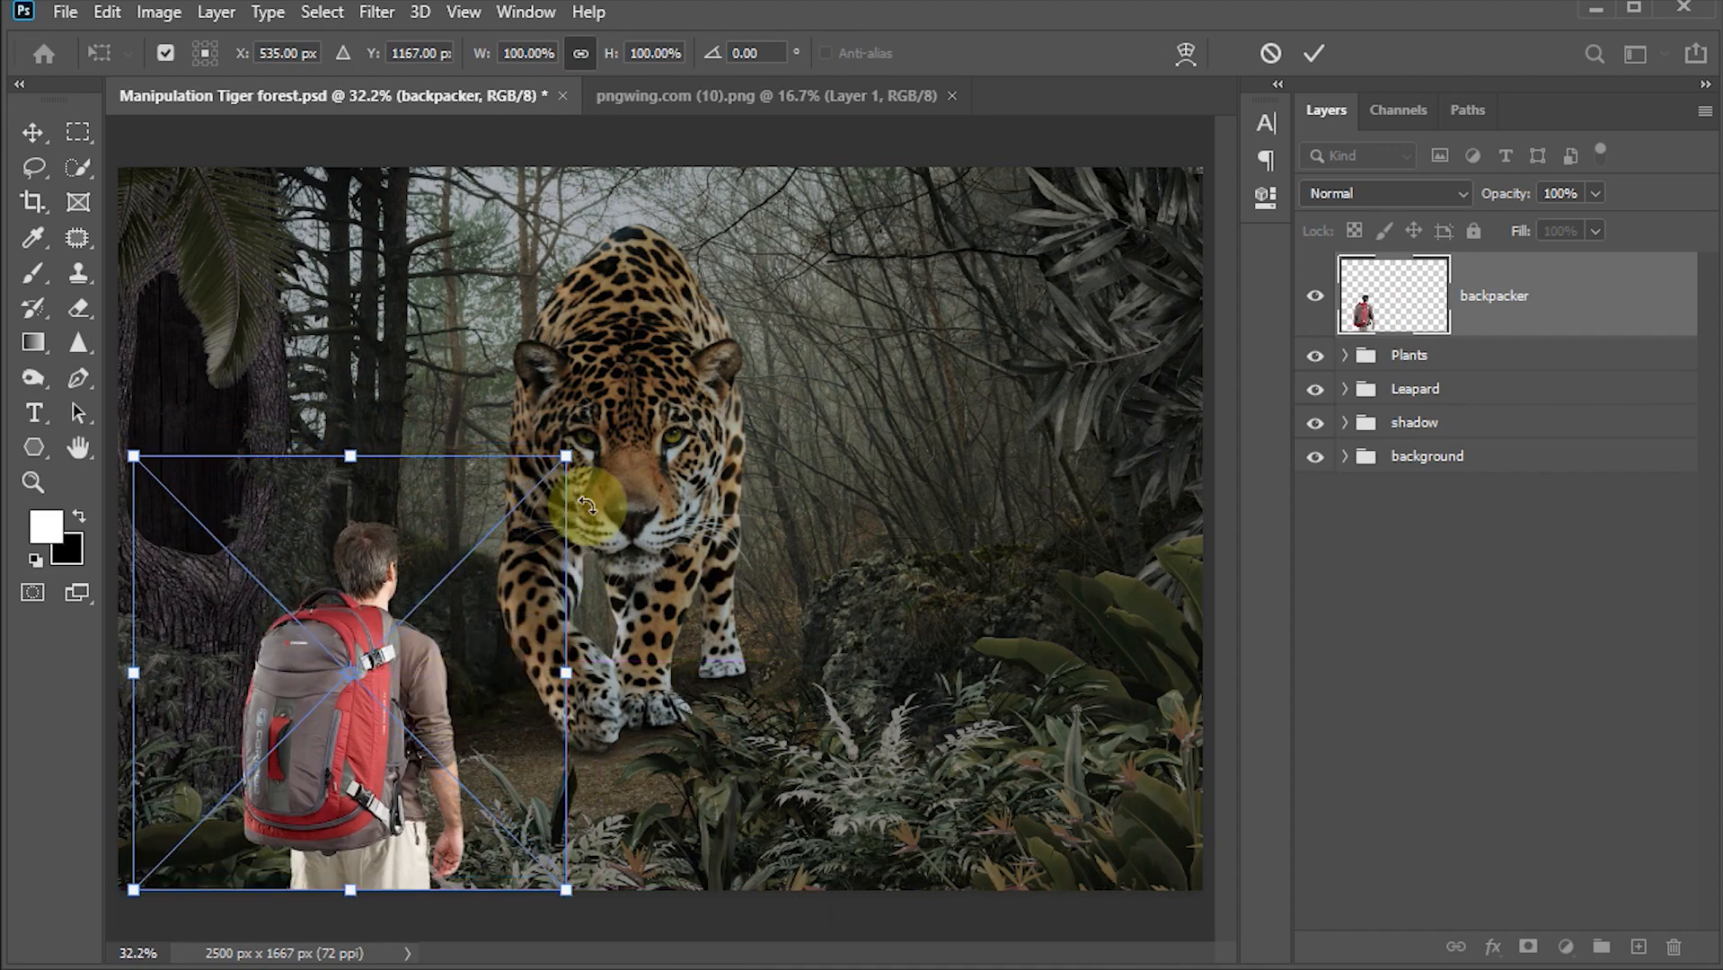
left_click_drag(567, 456, 624, 400)
left_click_drag(520, 544, 471, 545)
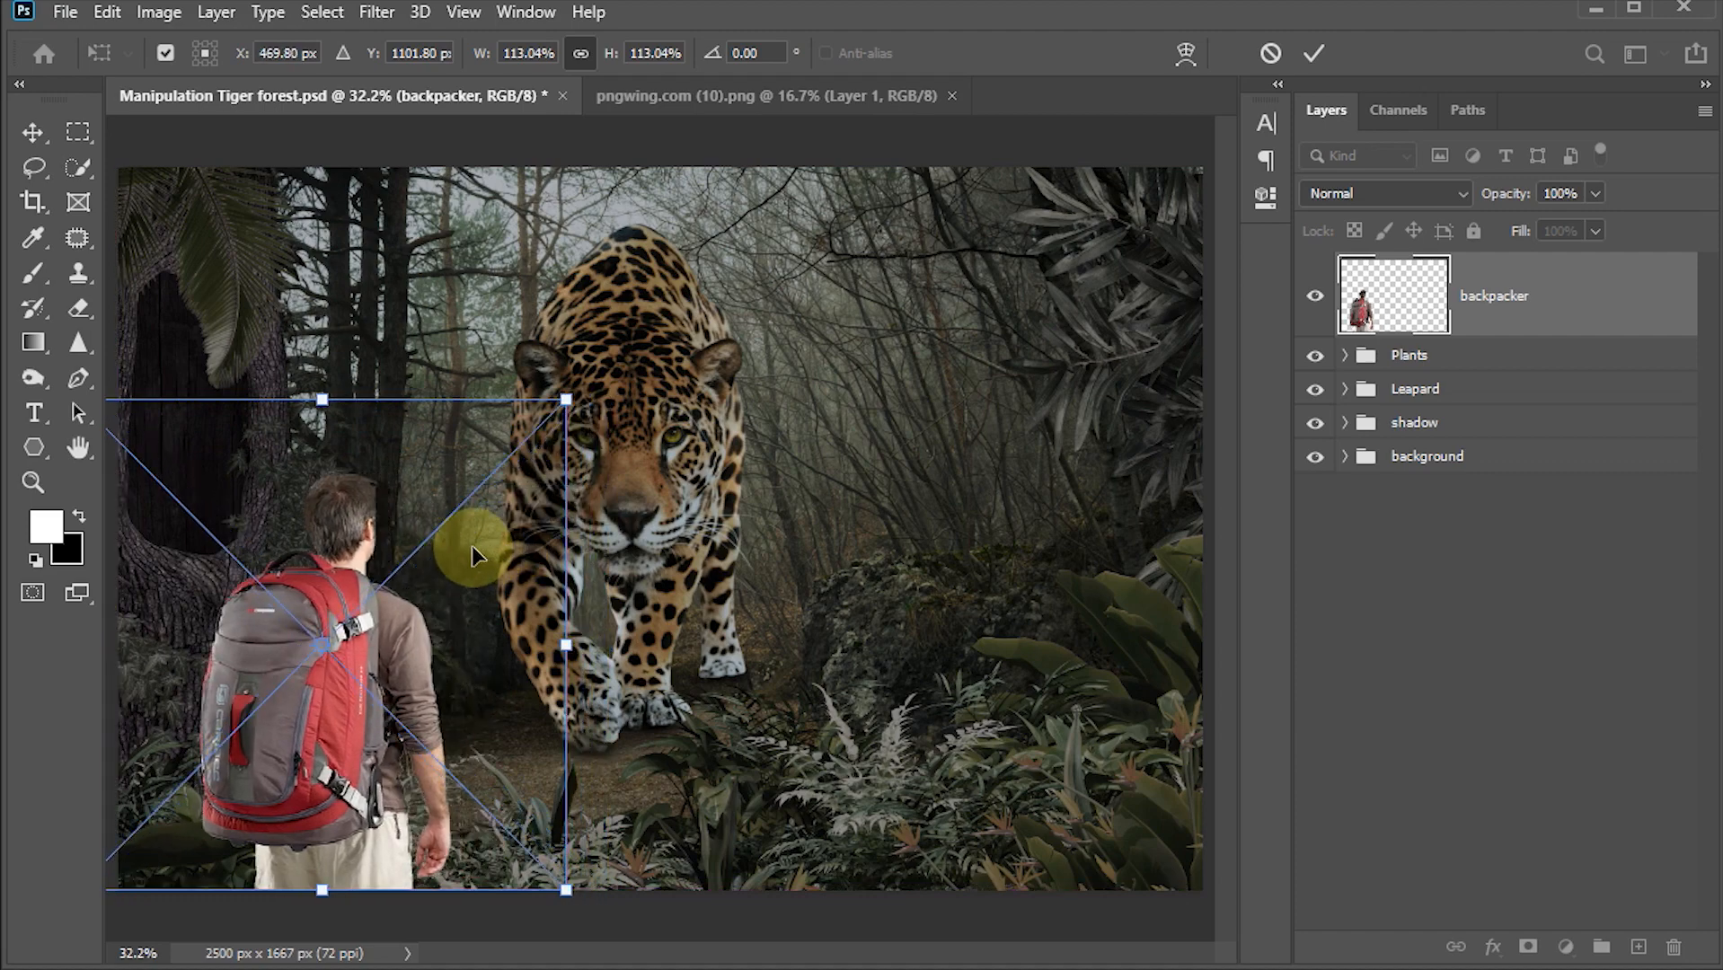
left_click(1312, 57)
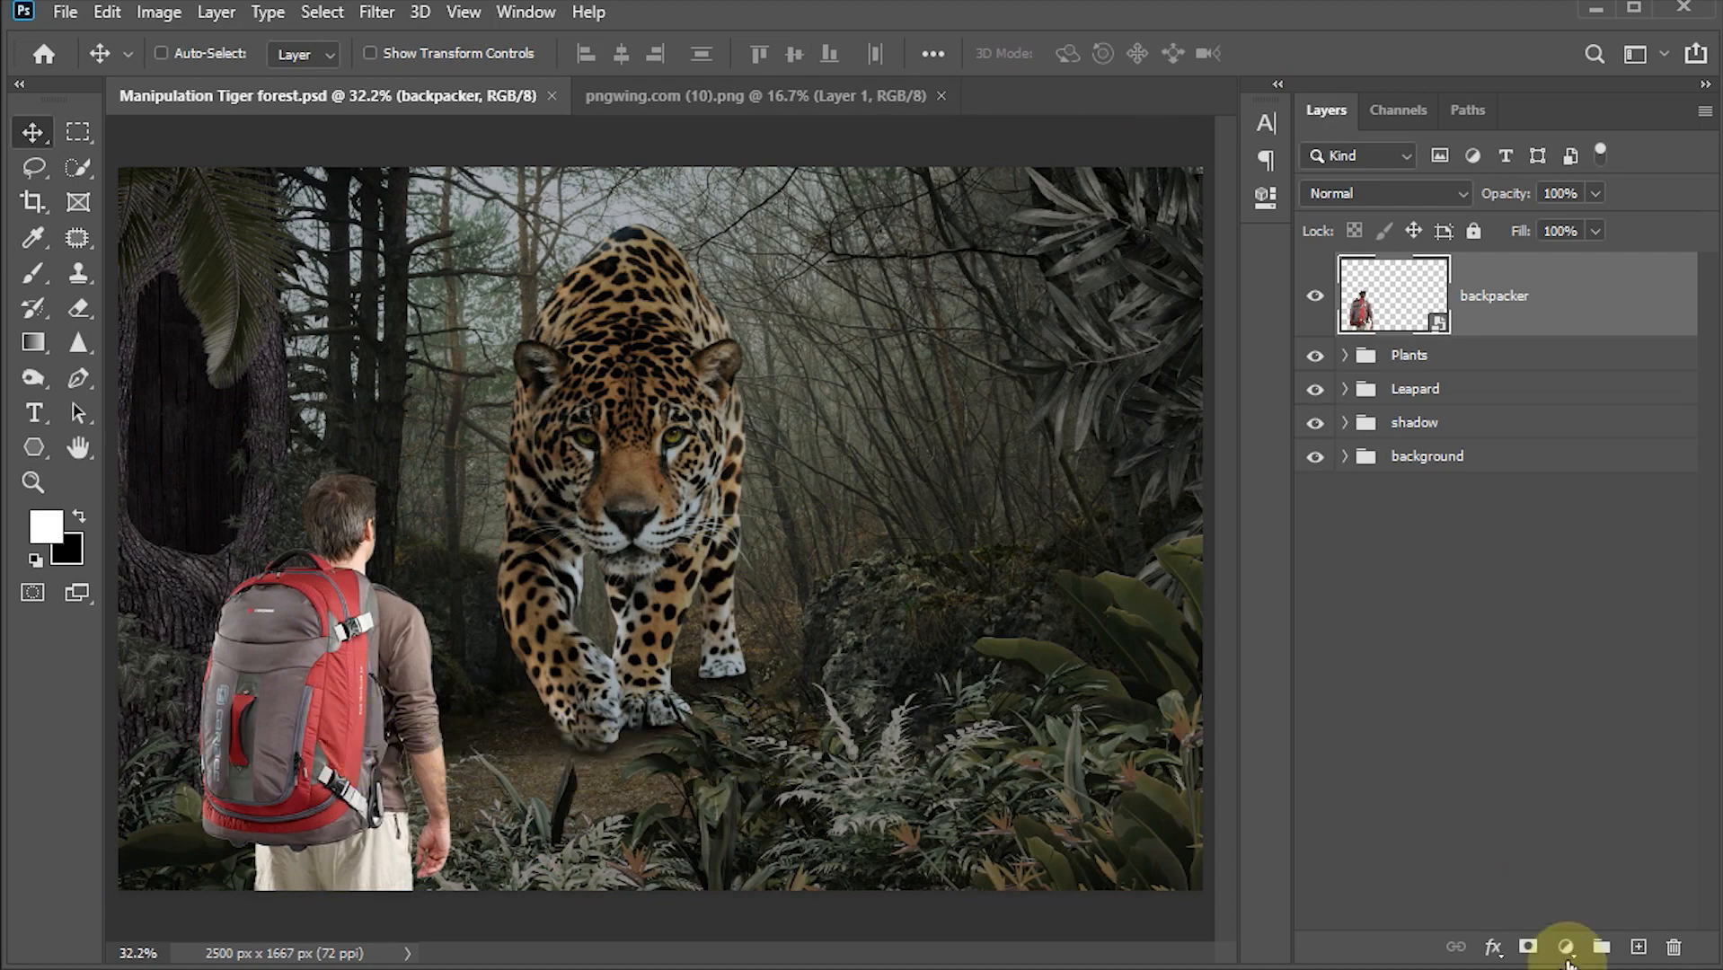
Step: Add a Levels adjustment clipped to the backpacker and set its output white level to 112
left_click(1567, 948)
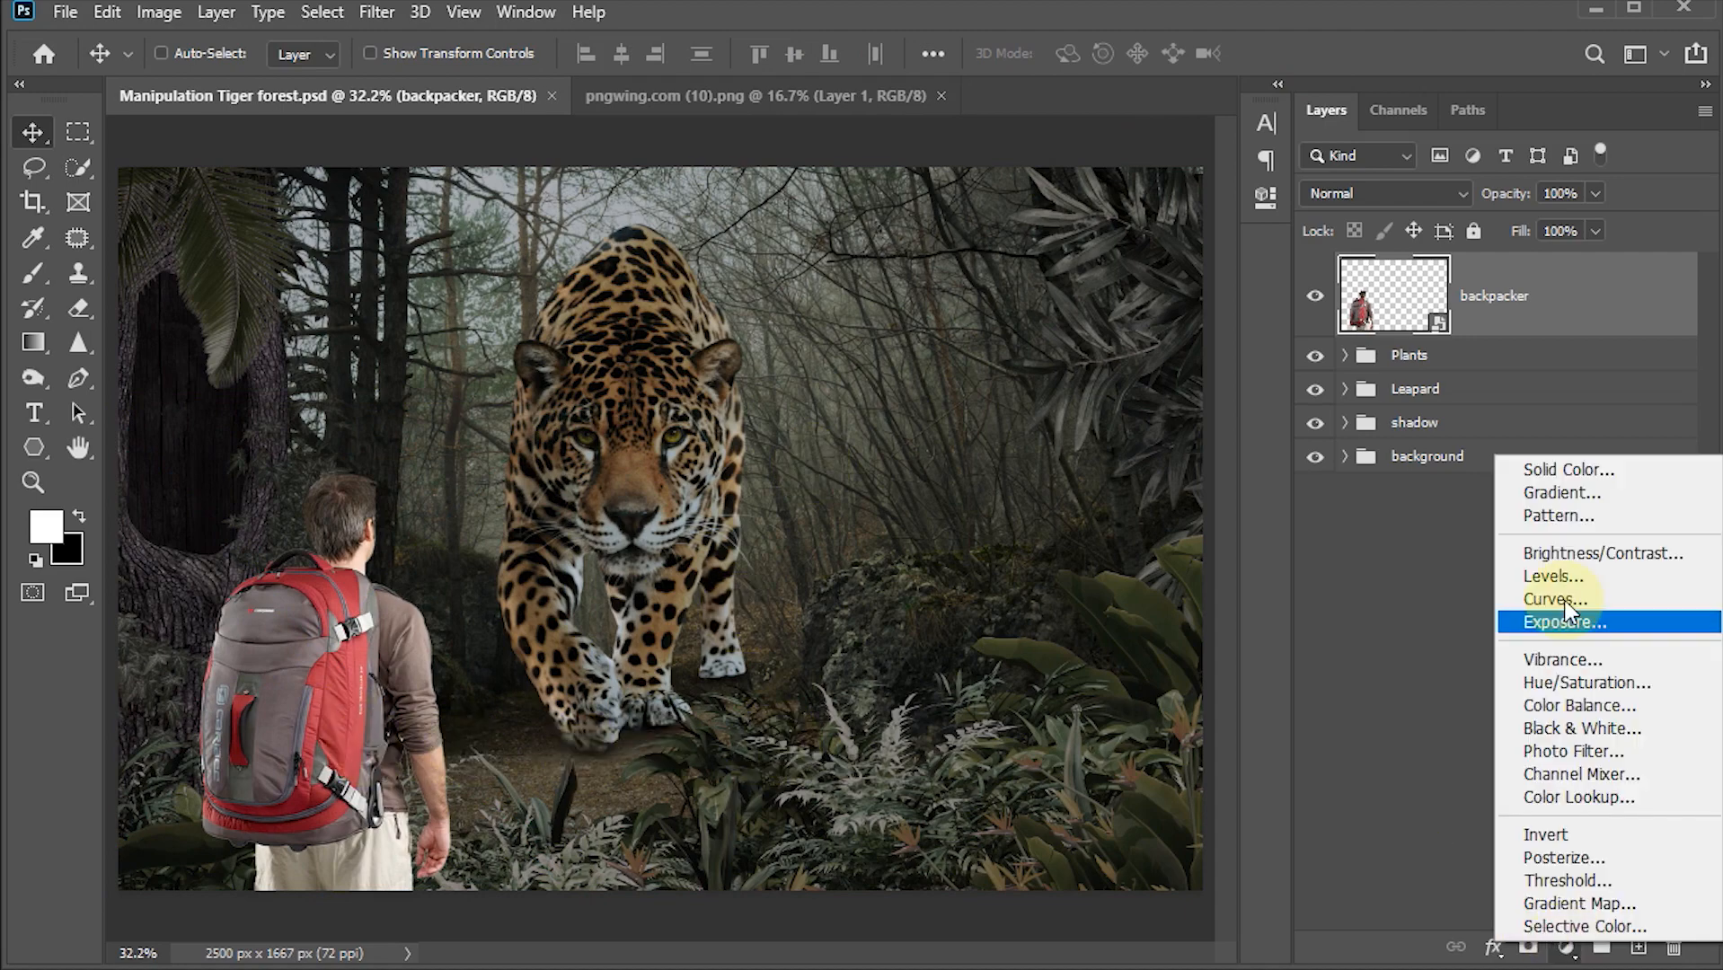
left_click(1561, 576)
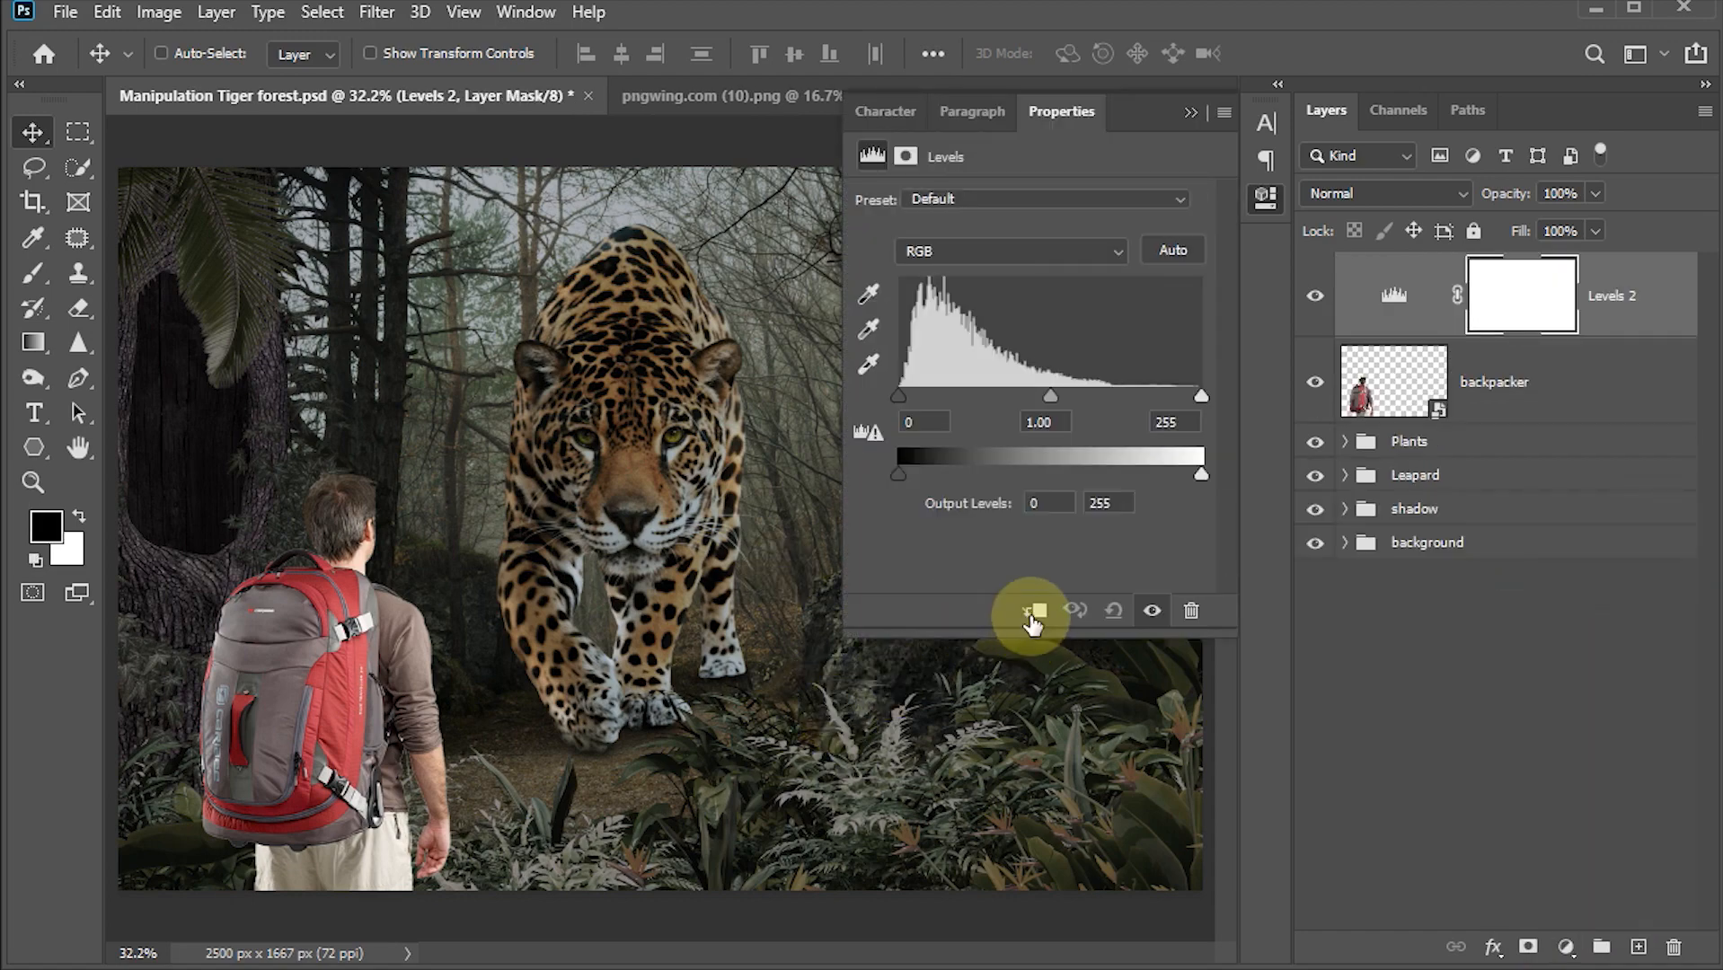
left_click(1033, 613)
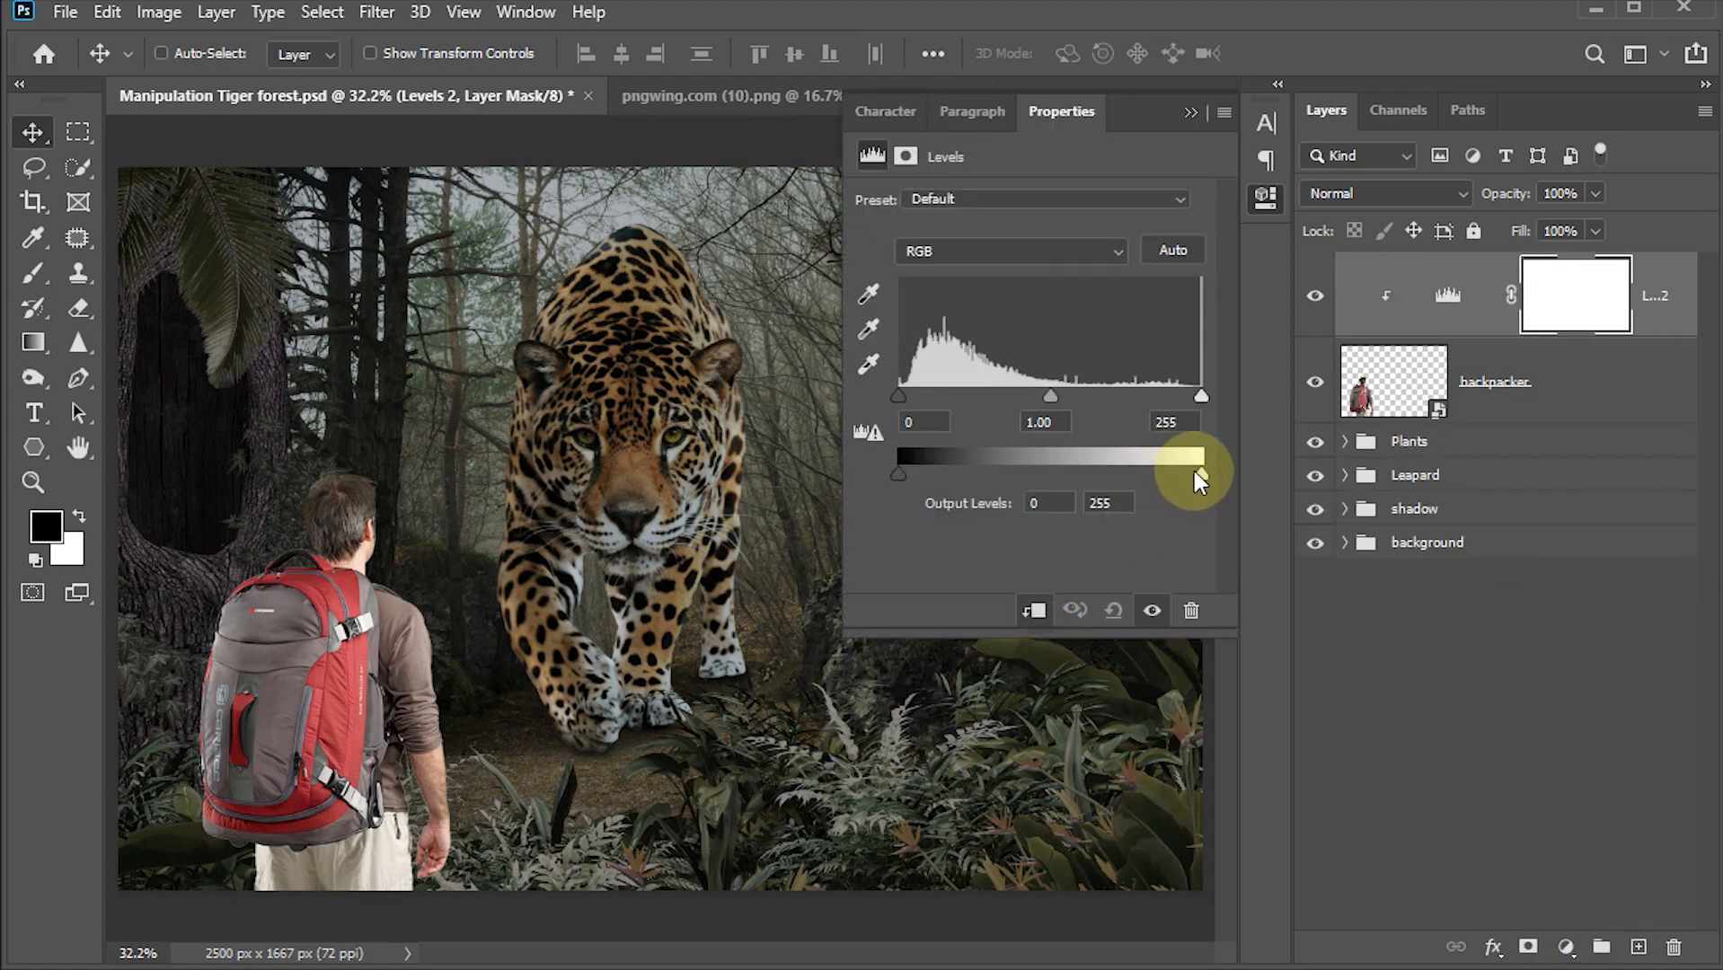
left_click_drag(1199, 473, 1035, 482)
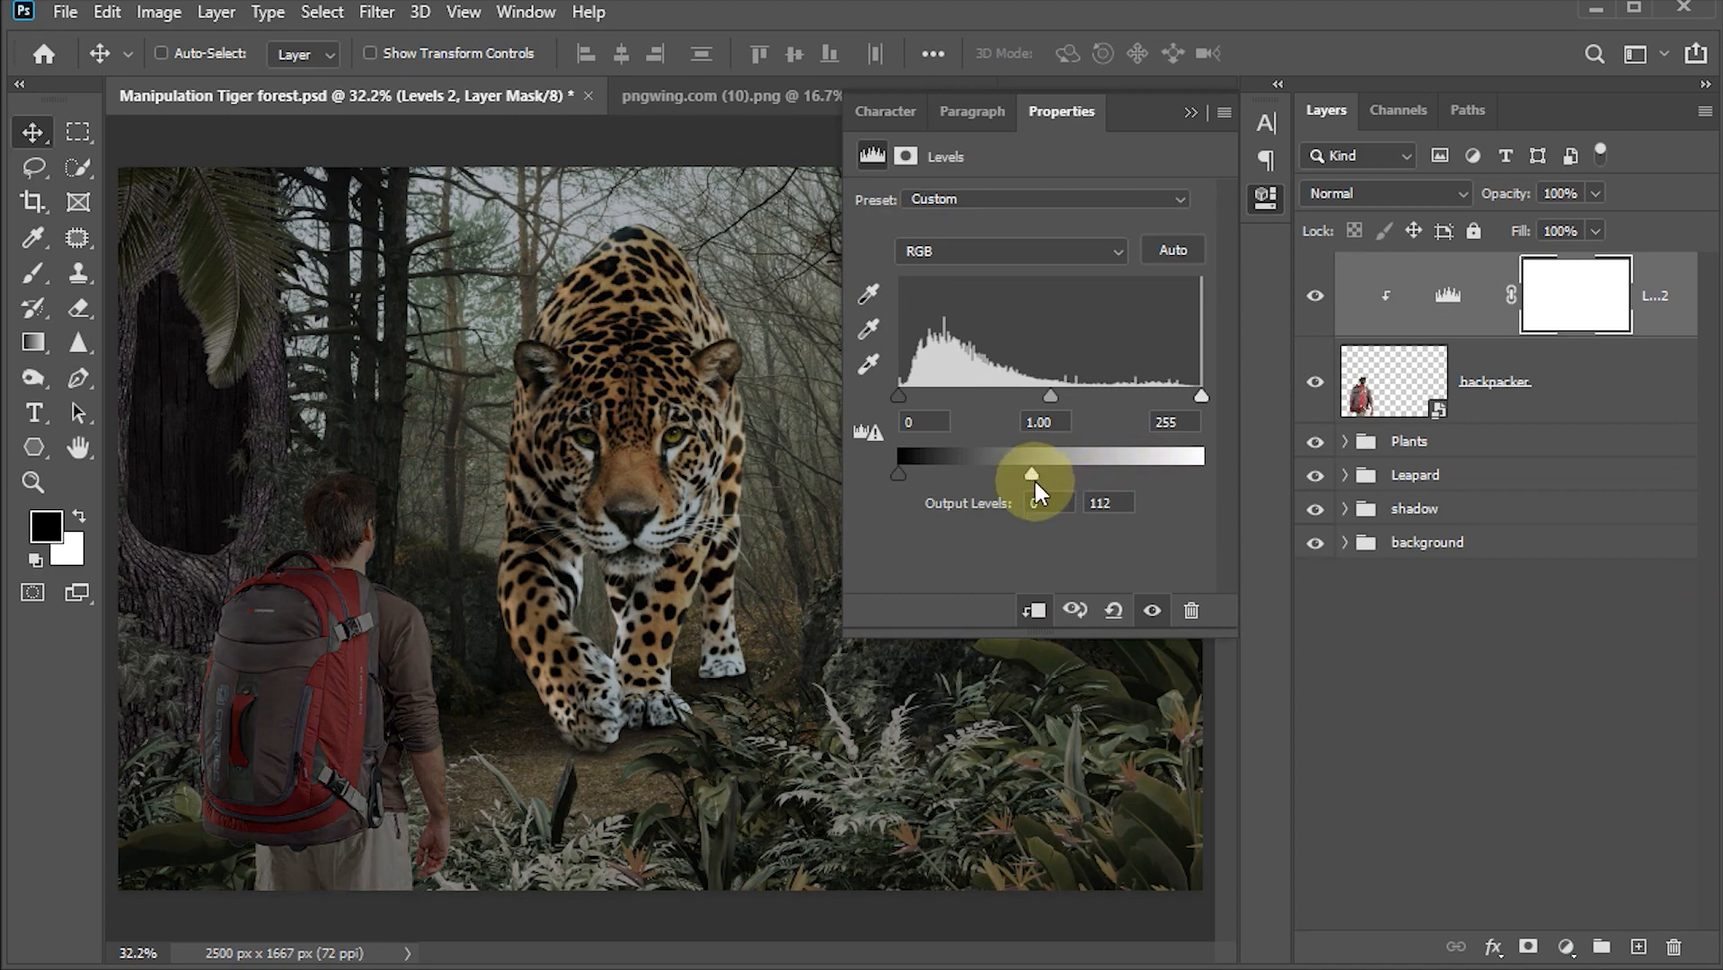
left_click(1189, 114)
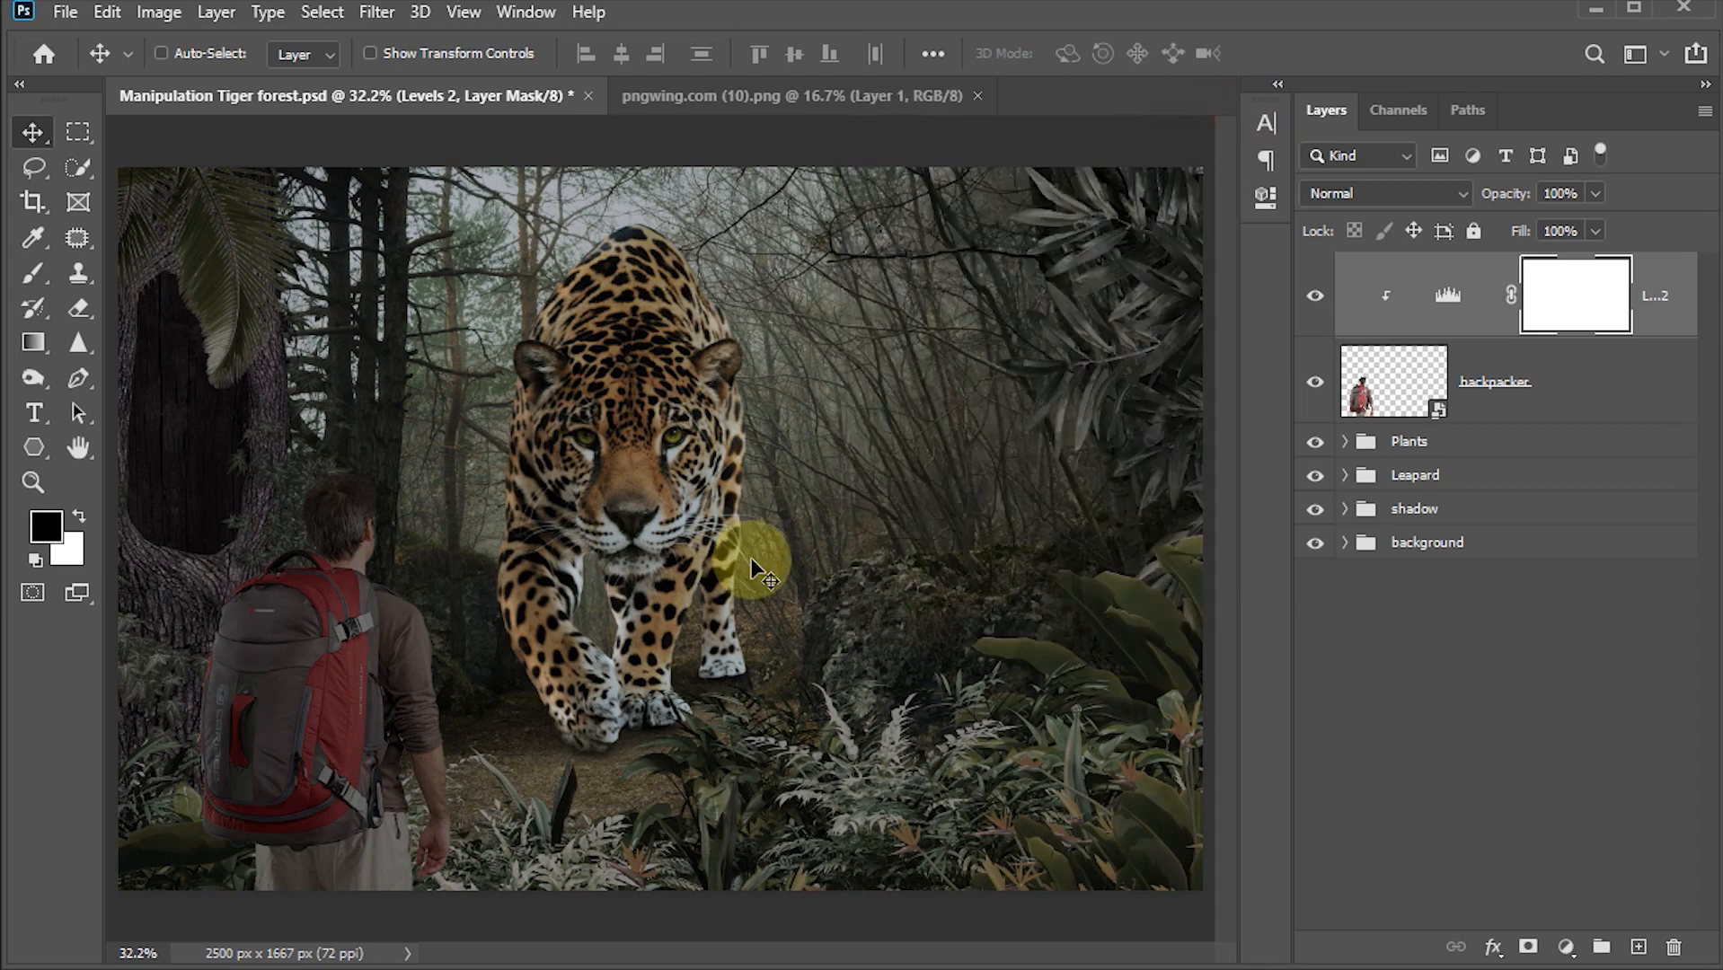
Step: Add a clipped Color Balance adjustment with midtones set to Cyan/Red +8, Magenta/Green +8, Yellow/Blue +9
left_click(1566, 947)
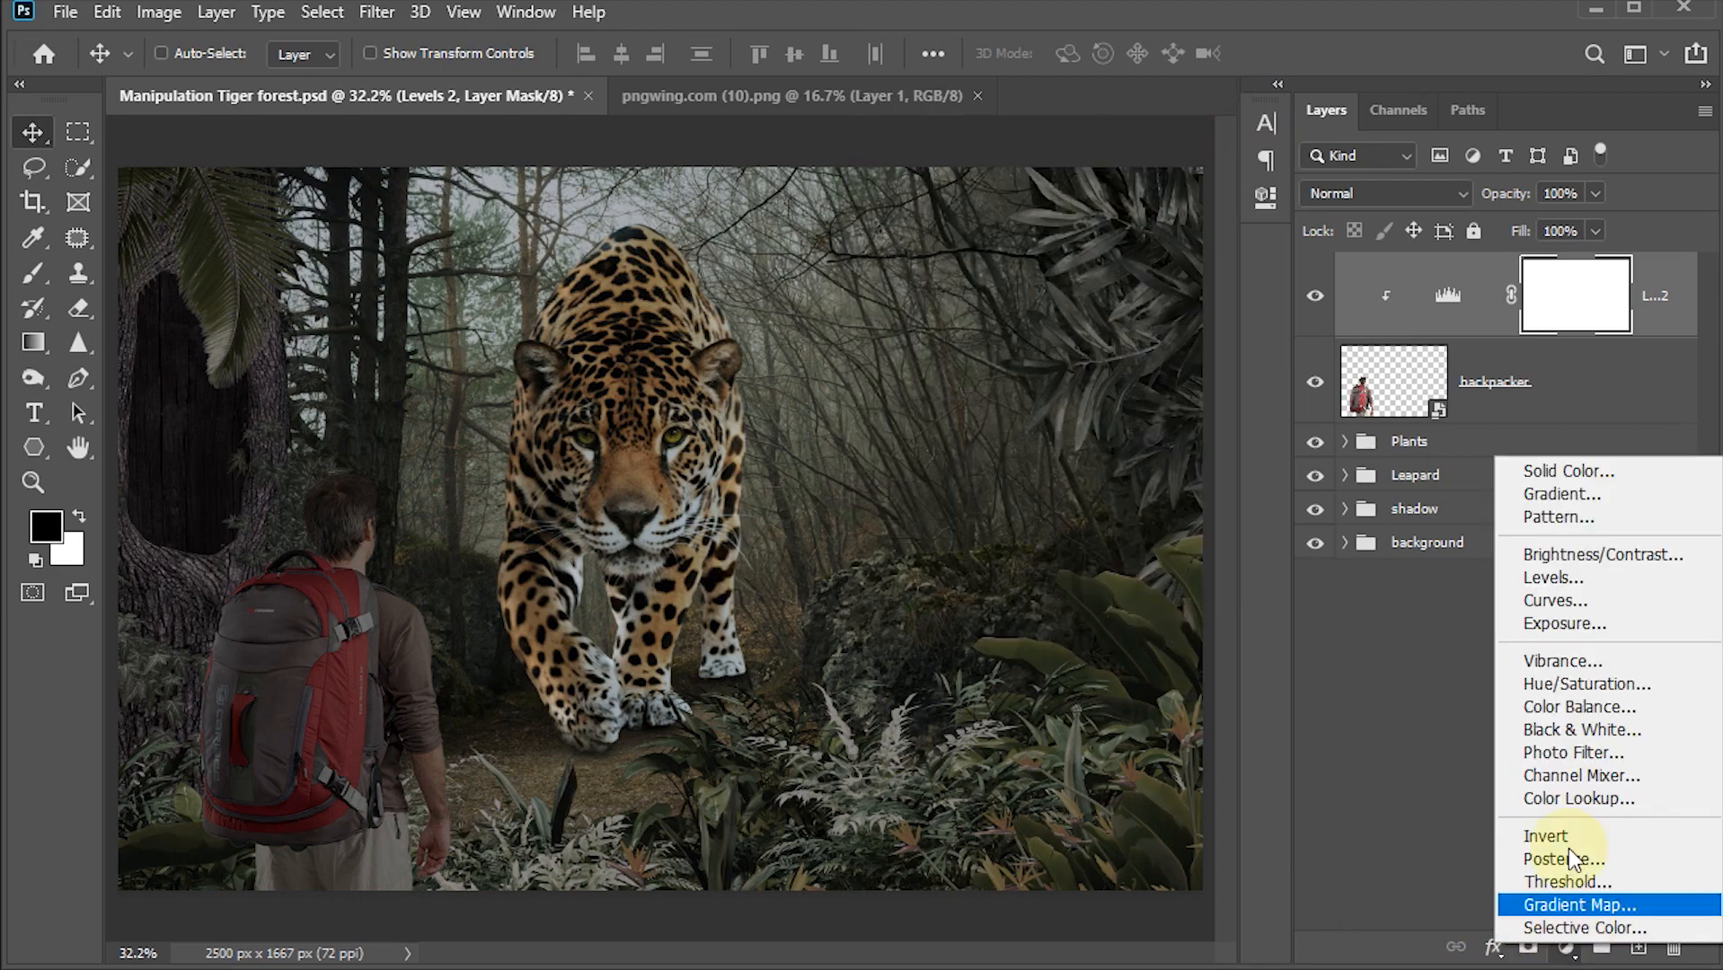
left_click(1563, 707)
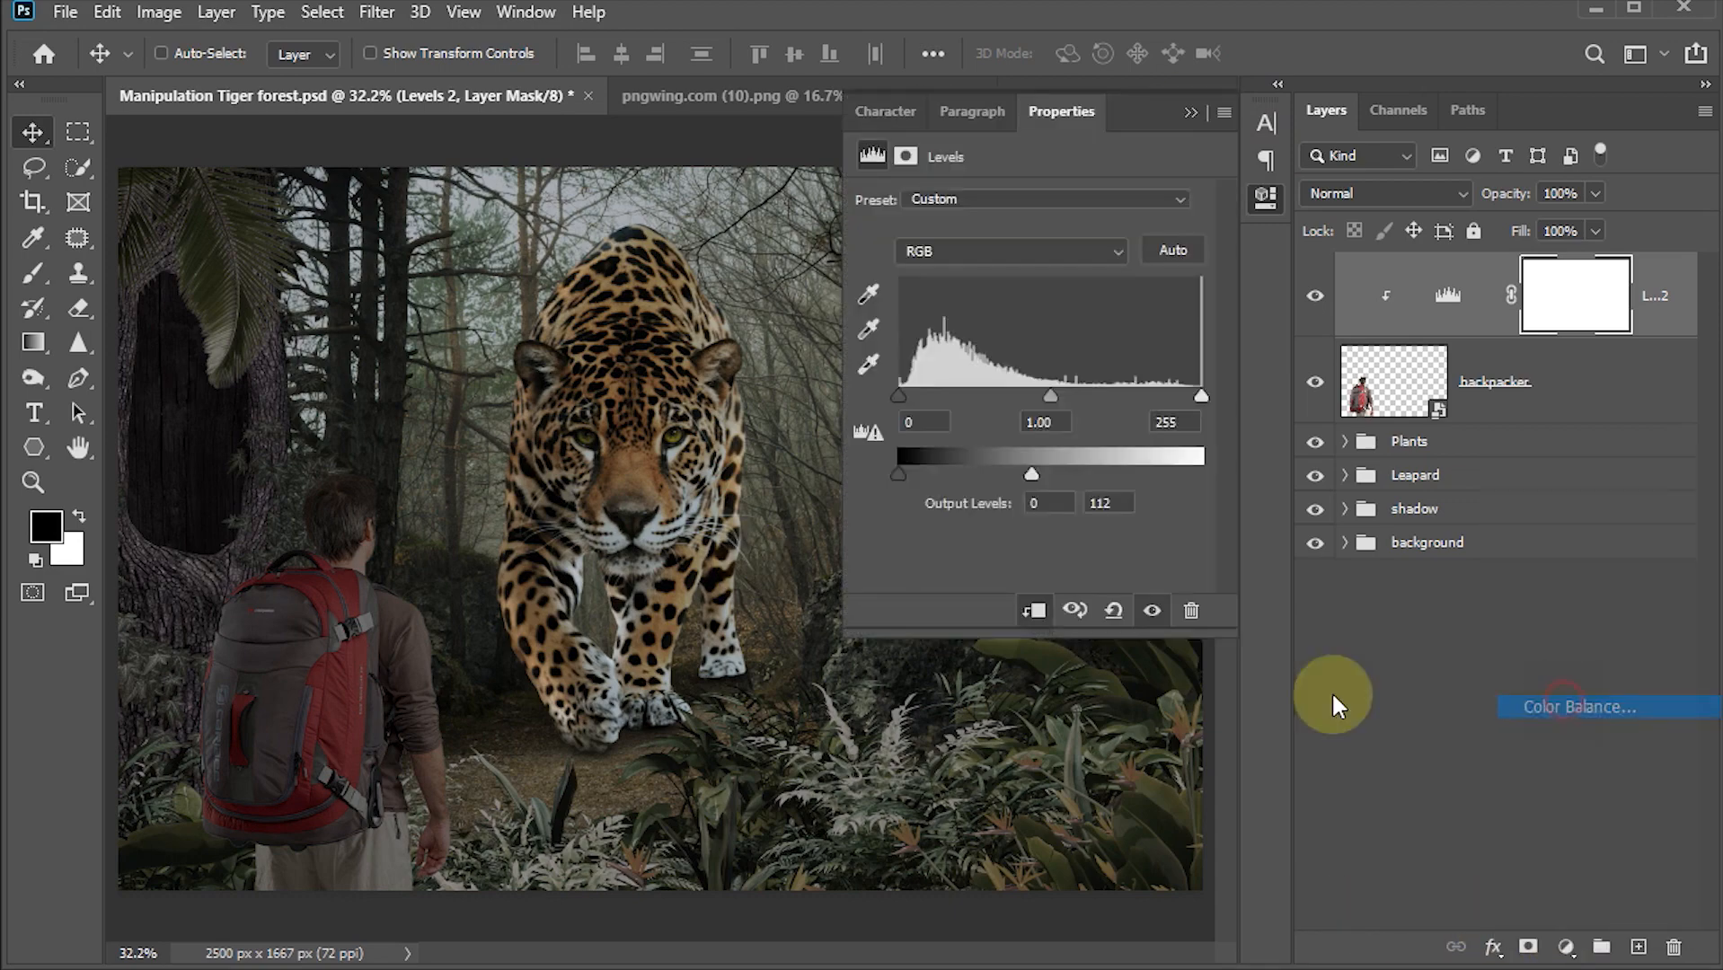
left_click(1034, 612)
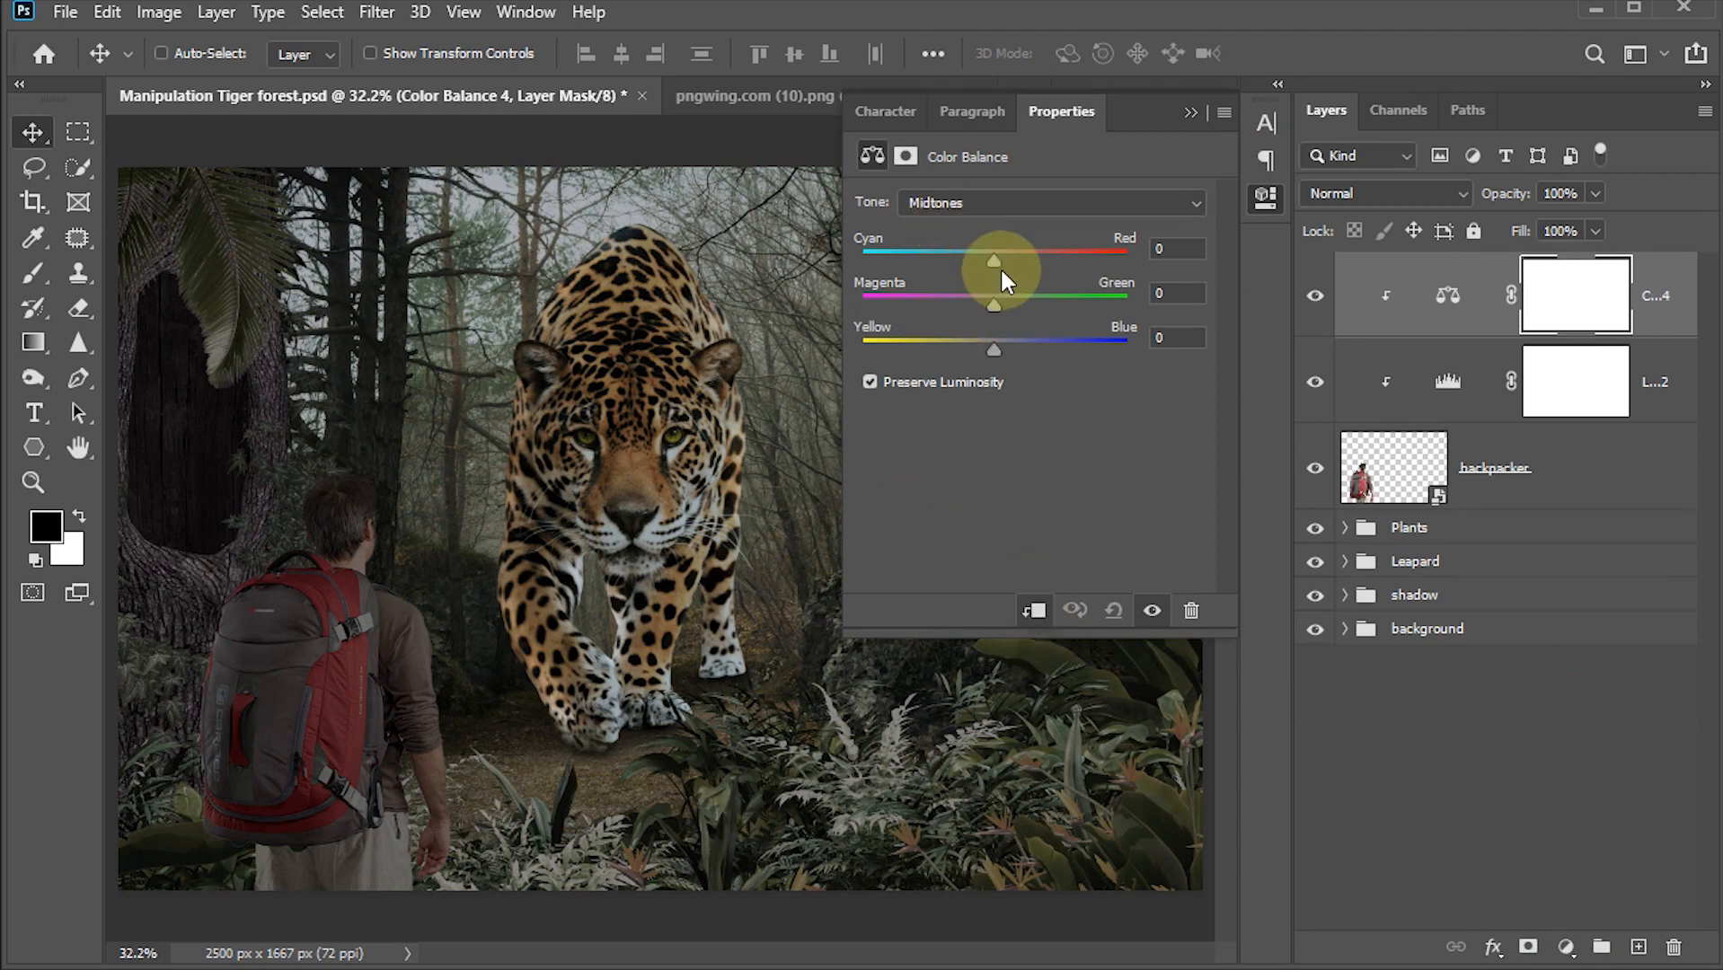
left_click_drag(997, 261, 998, 308)
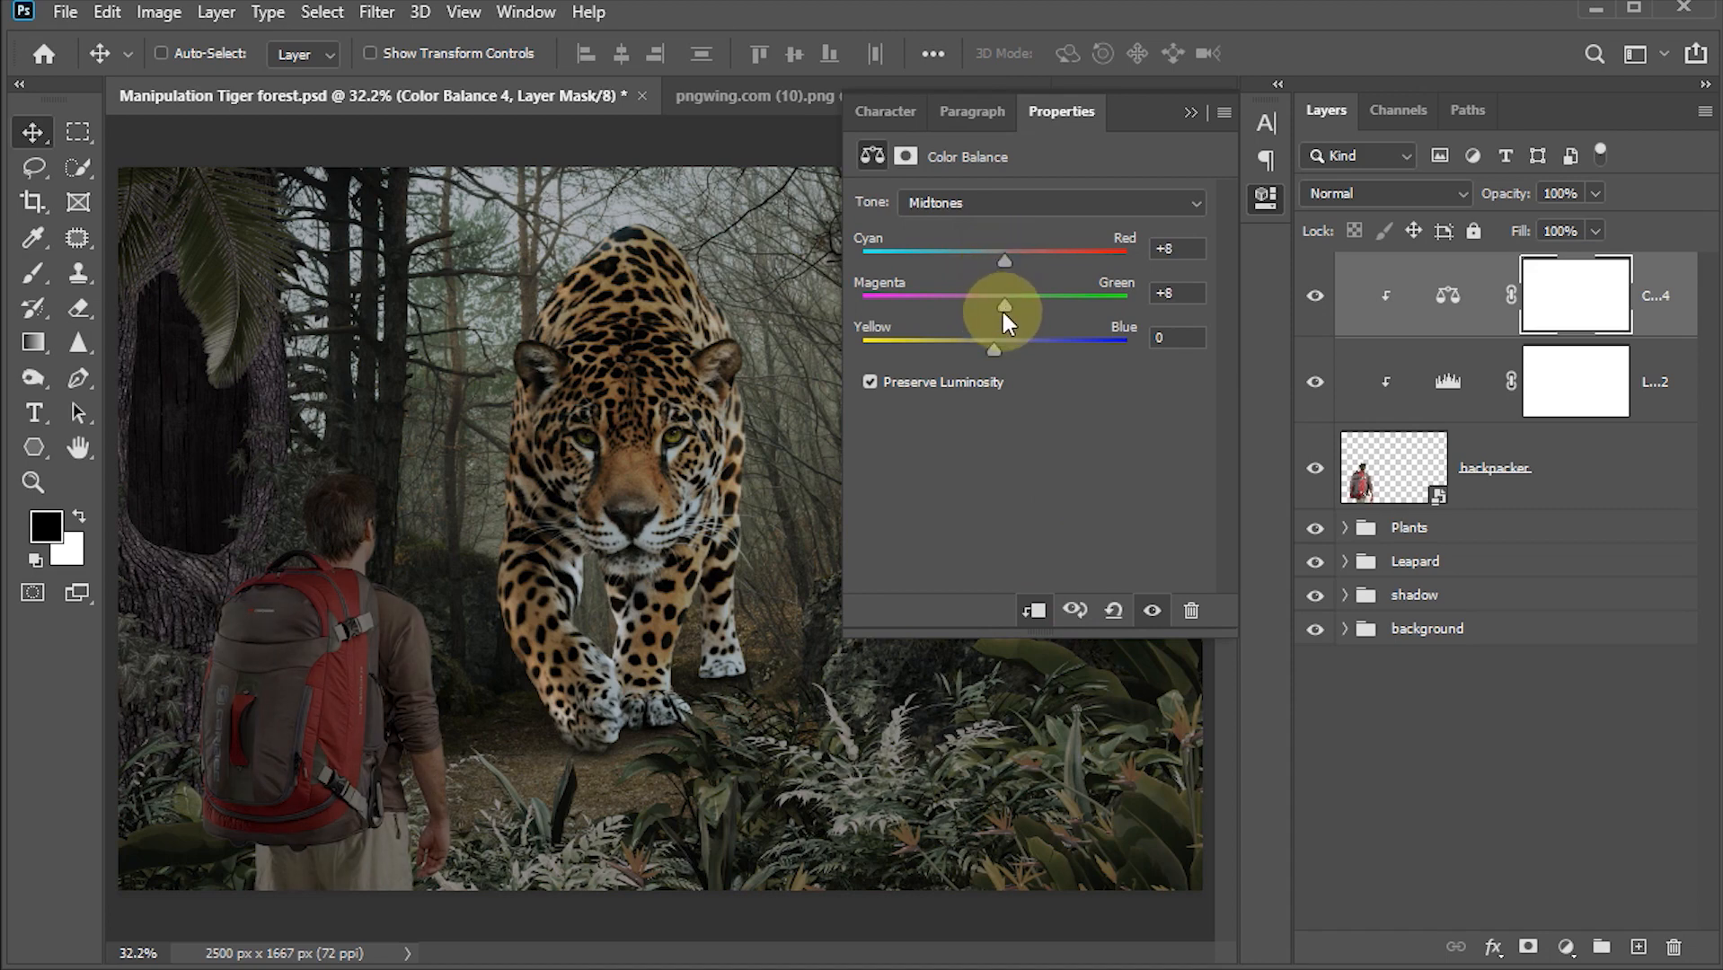
left_click_drag(997, 347, 1004, 347)
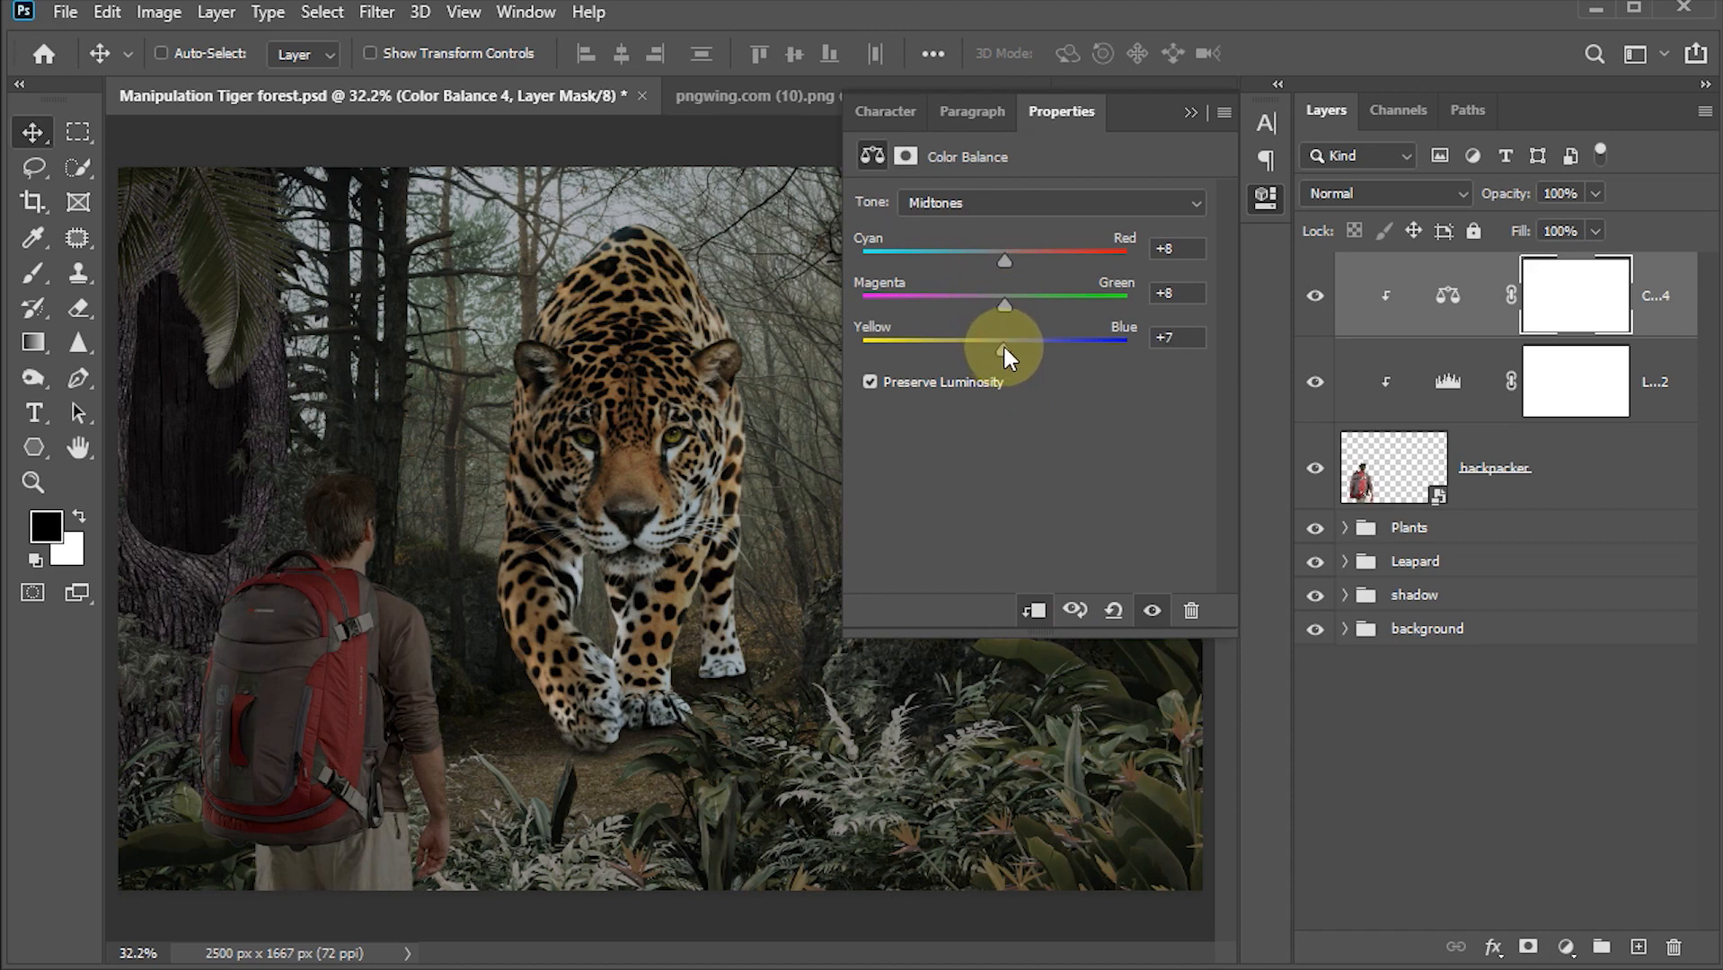
Step: Set the Color Balance shadows to Cyan/Red -7, Magenta/Green +4 and Yellow/Blue +6
left_click(986, 204)
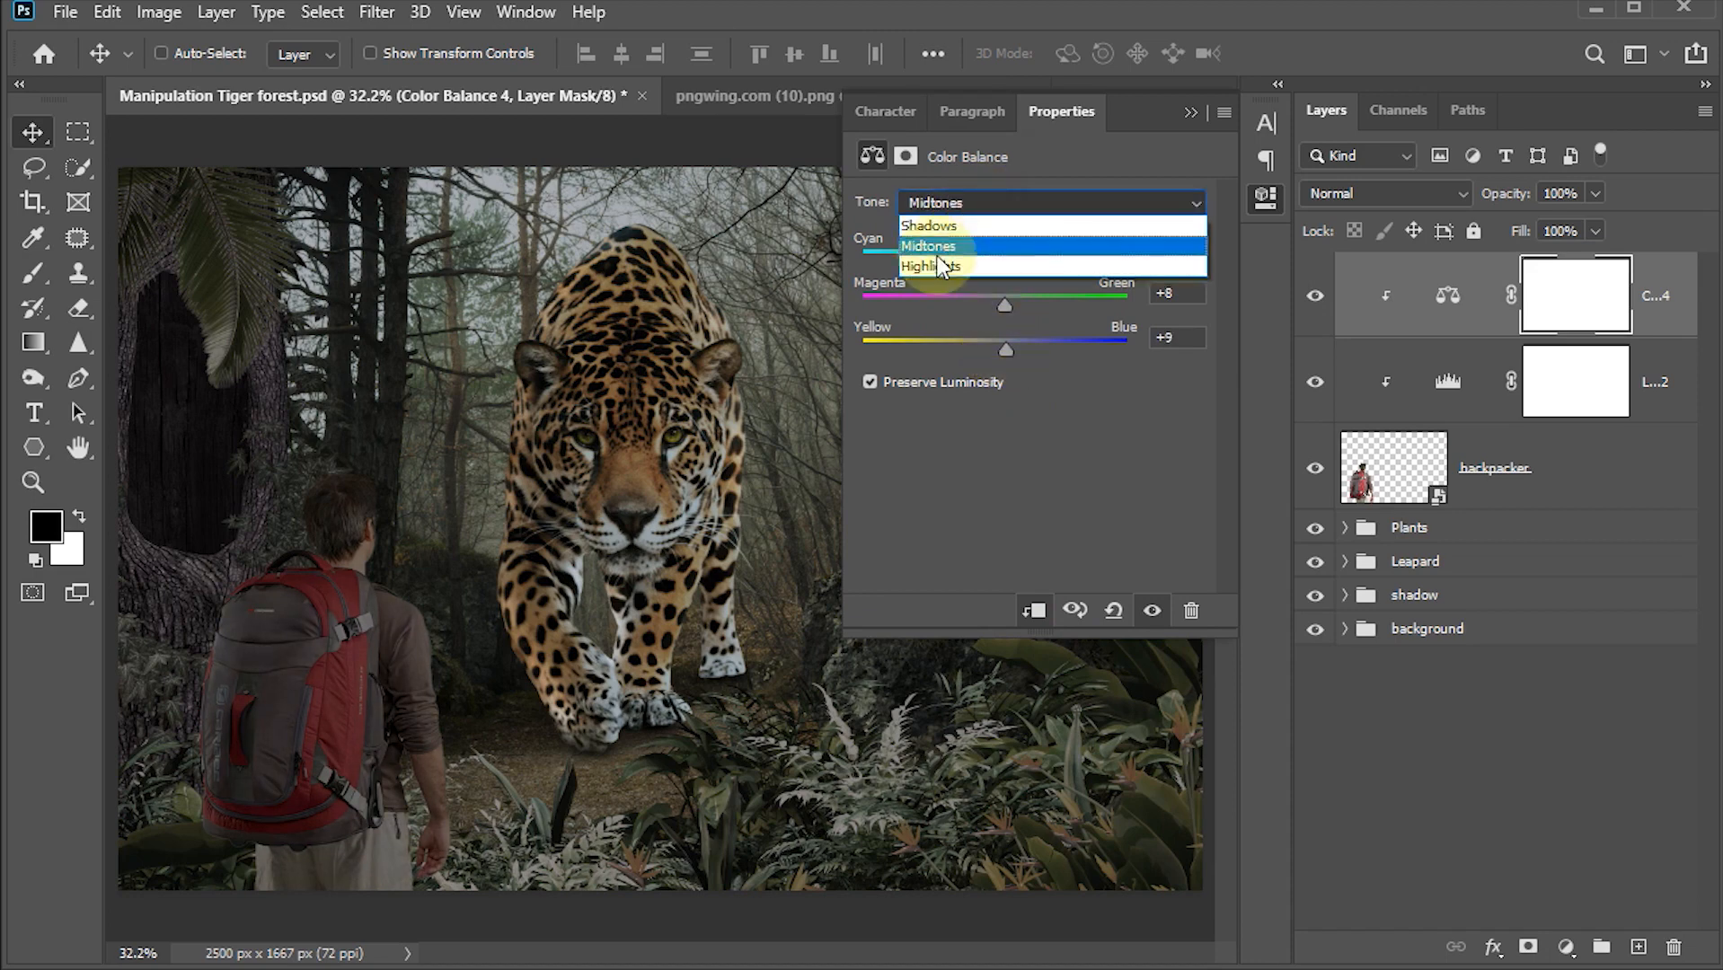
left_click(939, 227)
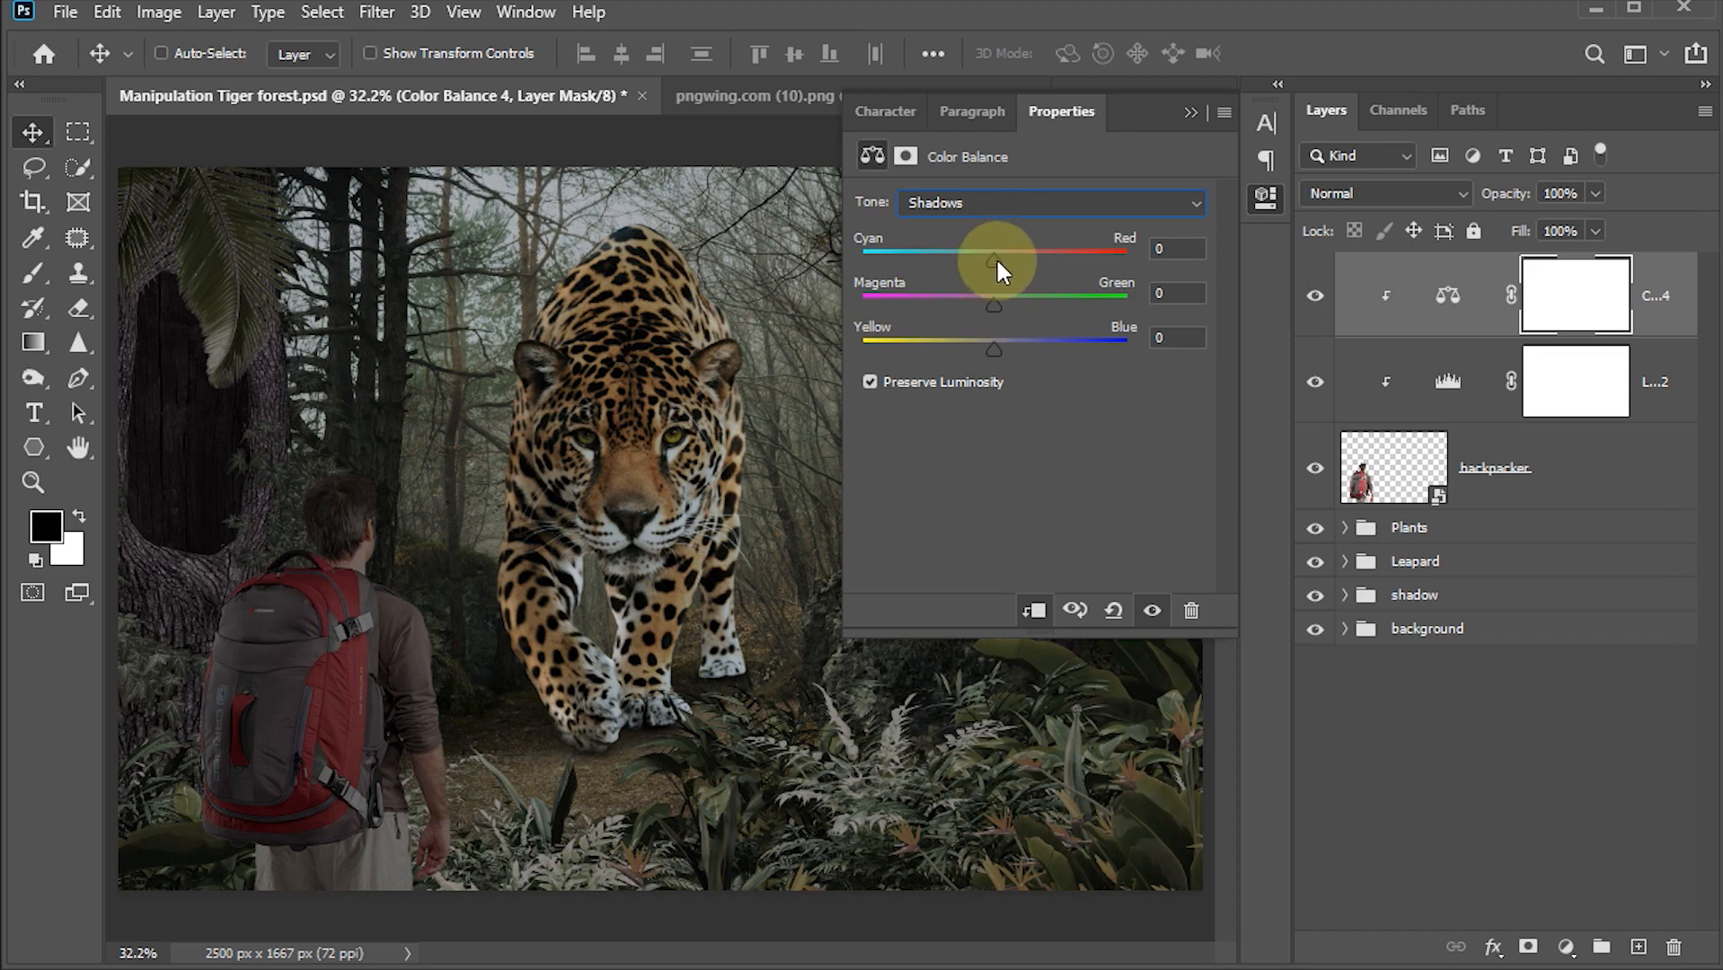
left_click_drag(997, 262, 992, 262)
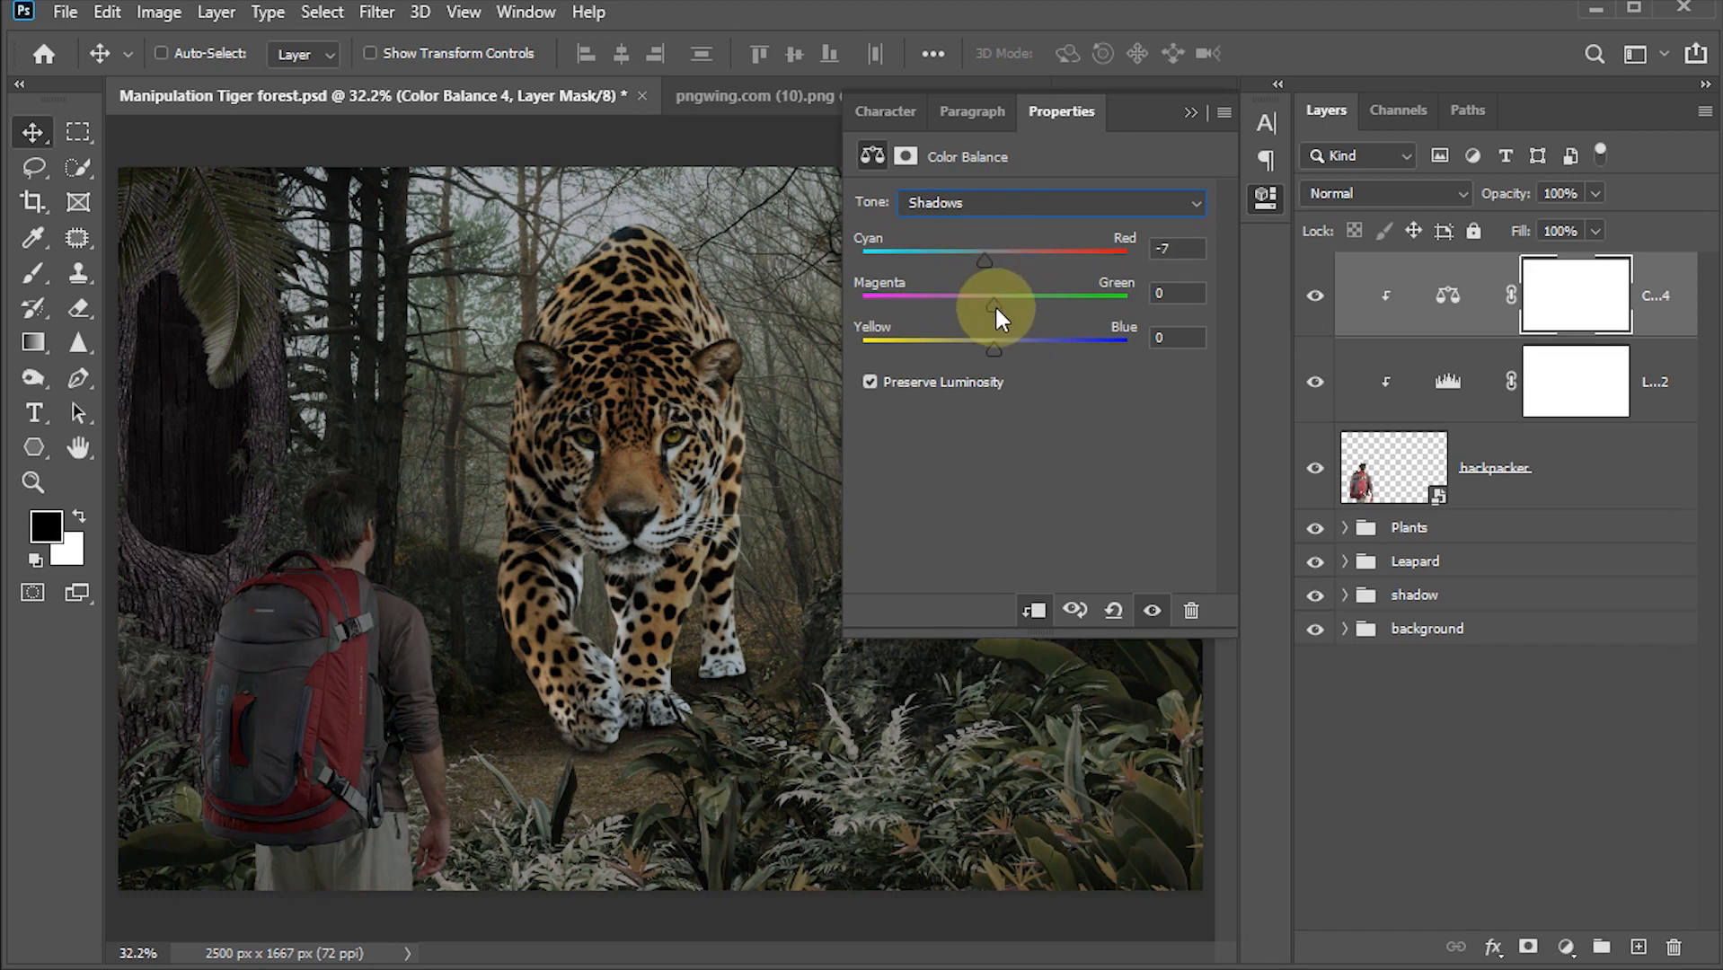
left_click_drag(997, 308, 1000, 307)
left_click_drag(999, 348, 1002, 347)
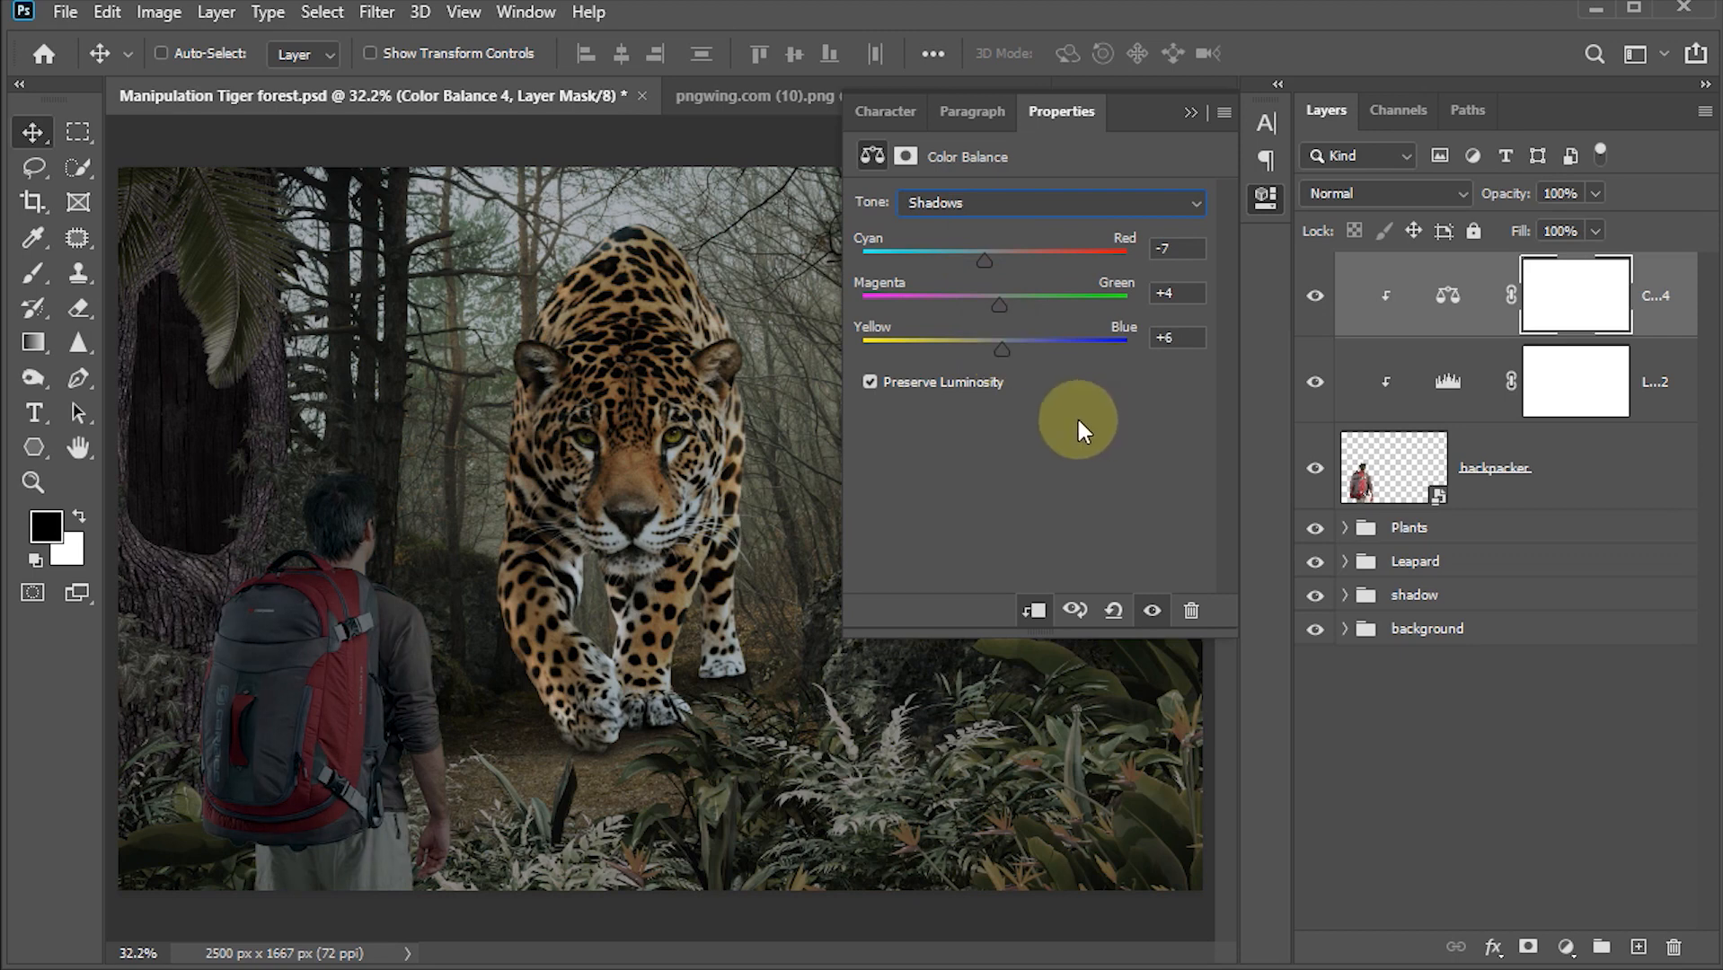
left_click(1189, 110)
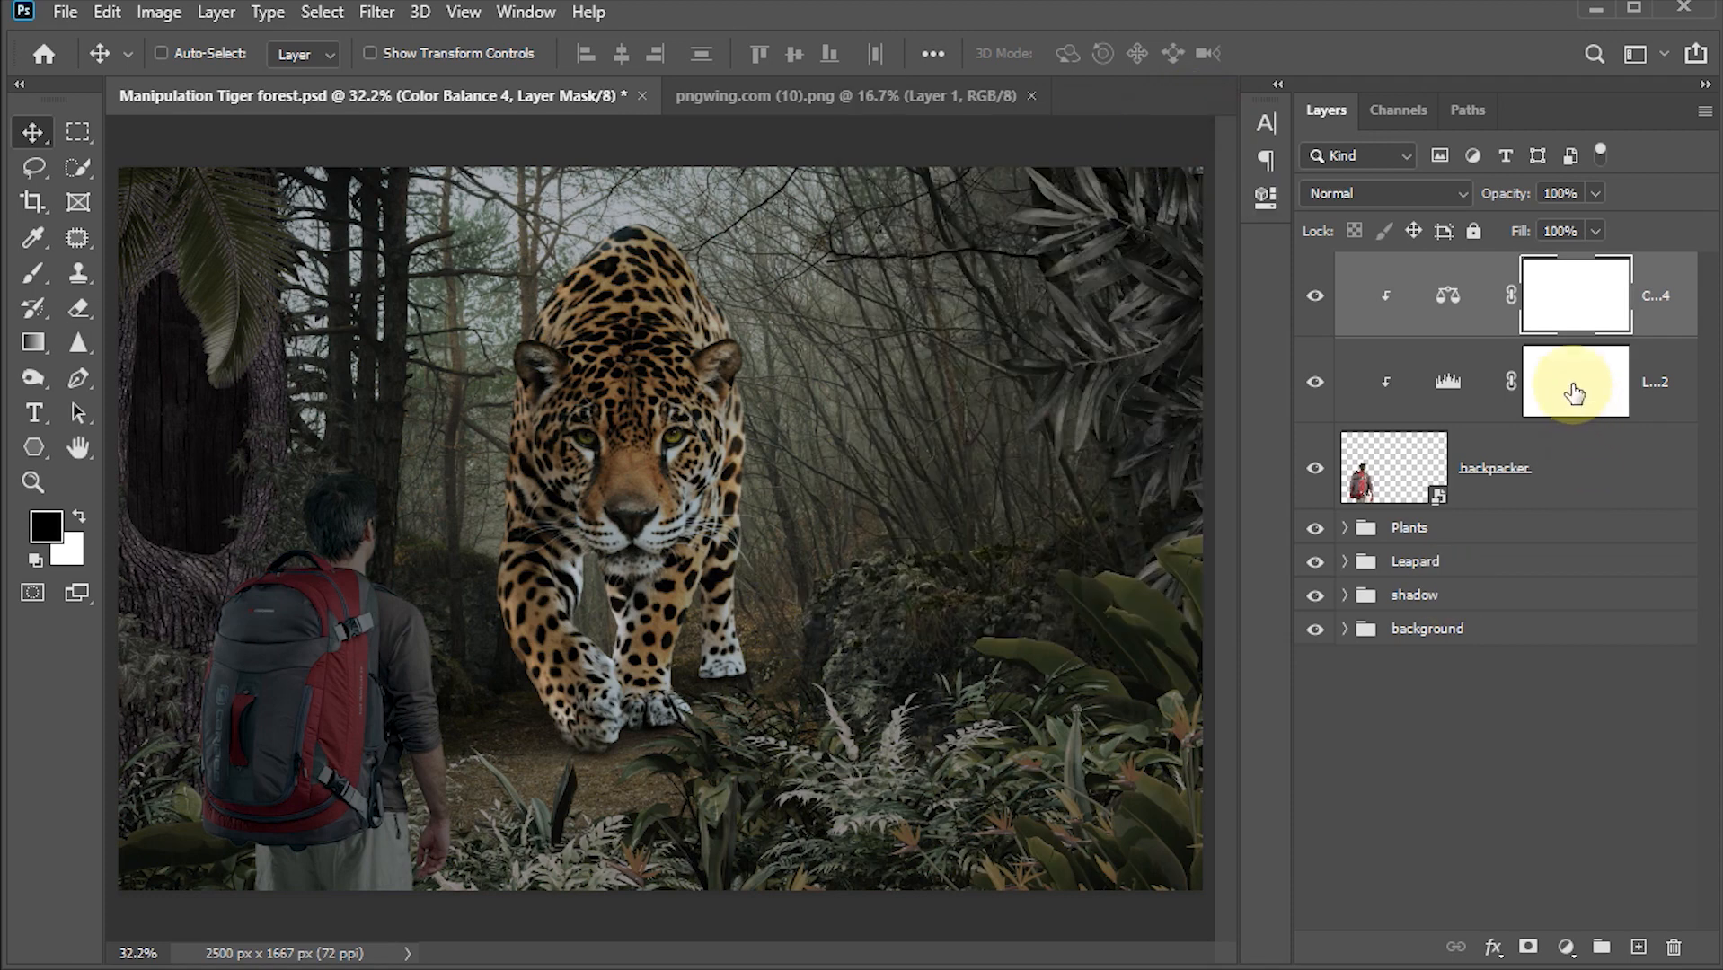
Step: Paint one black stroke on the backpacker's Levels mask with a 20% flow brush, then undo it
left_click(1583, 421)
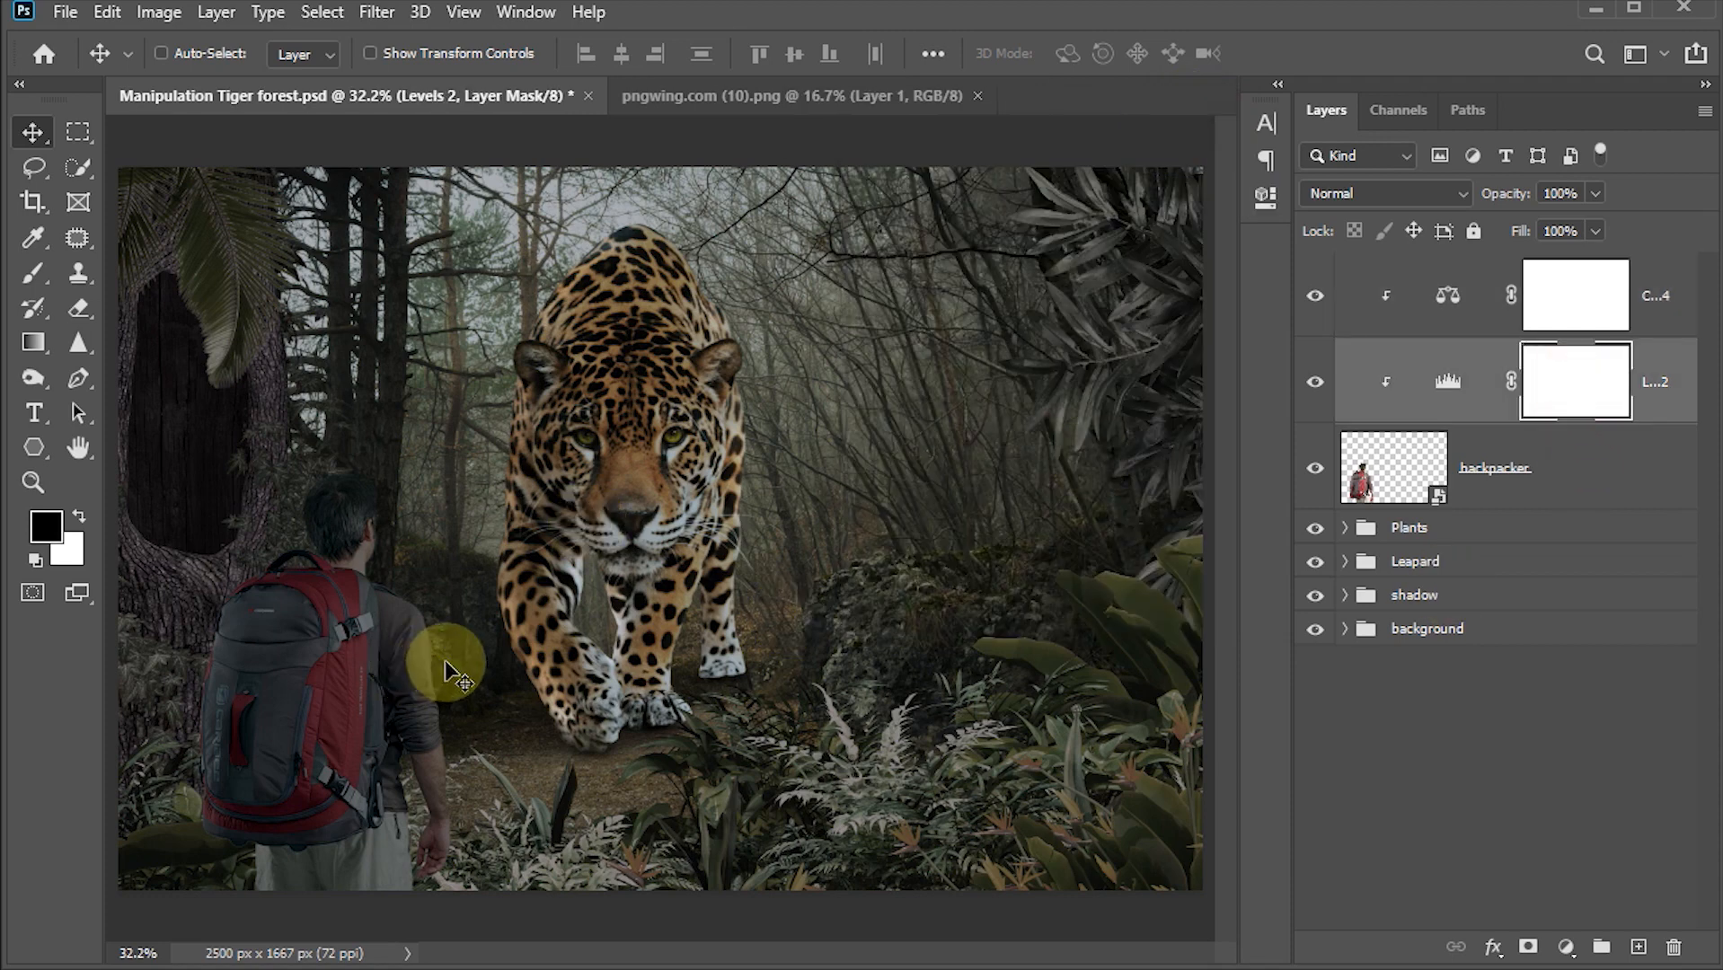
key("b")
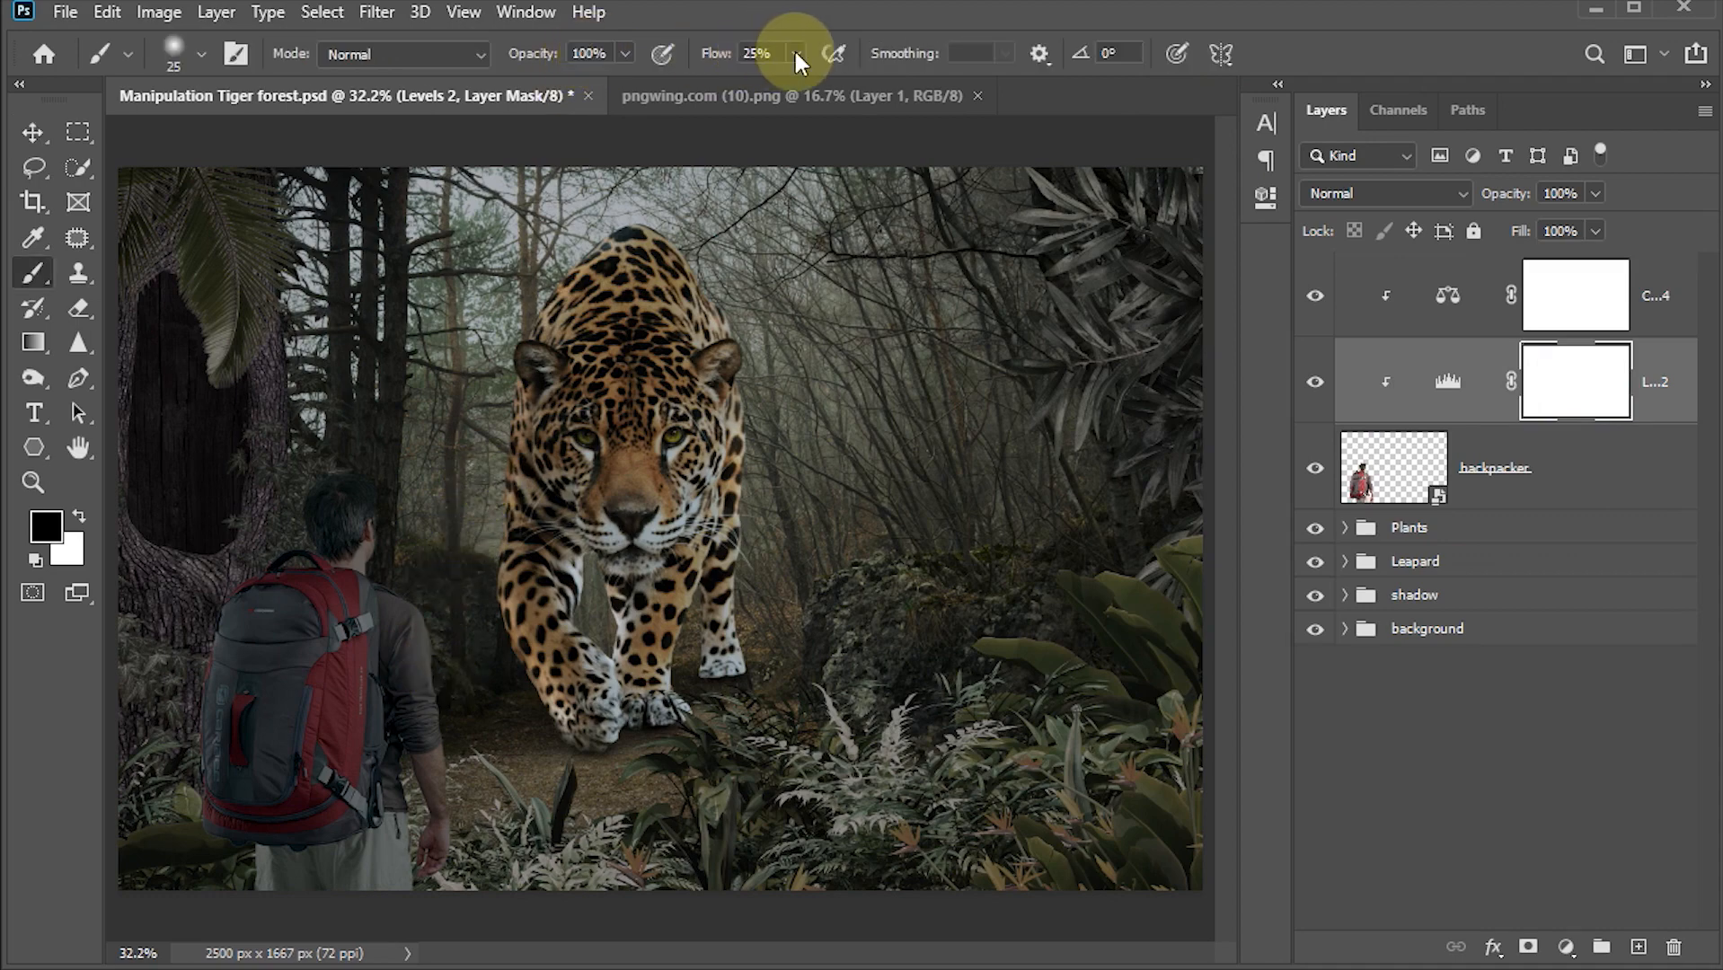
left_click(761, 53)
type("20")
key("Return")
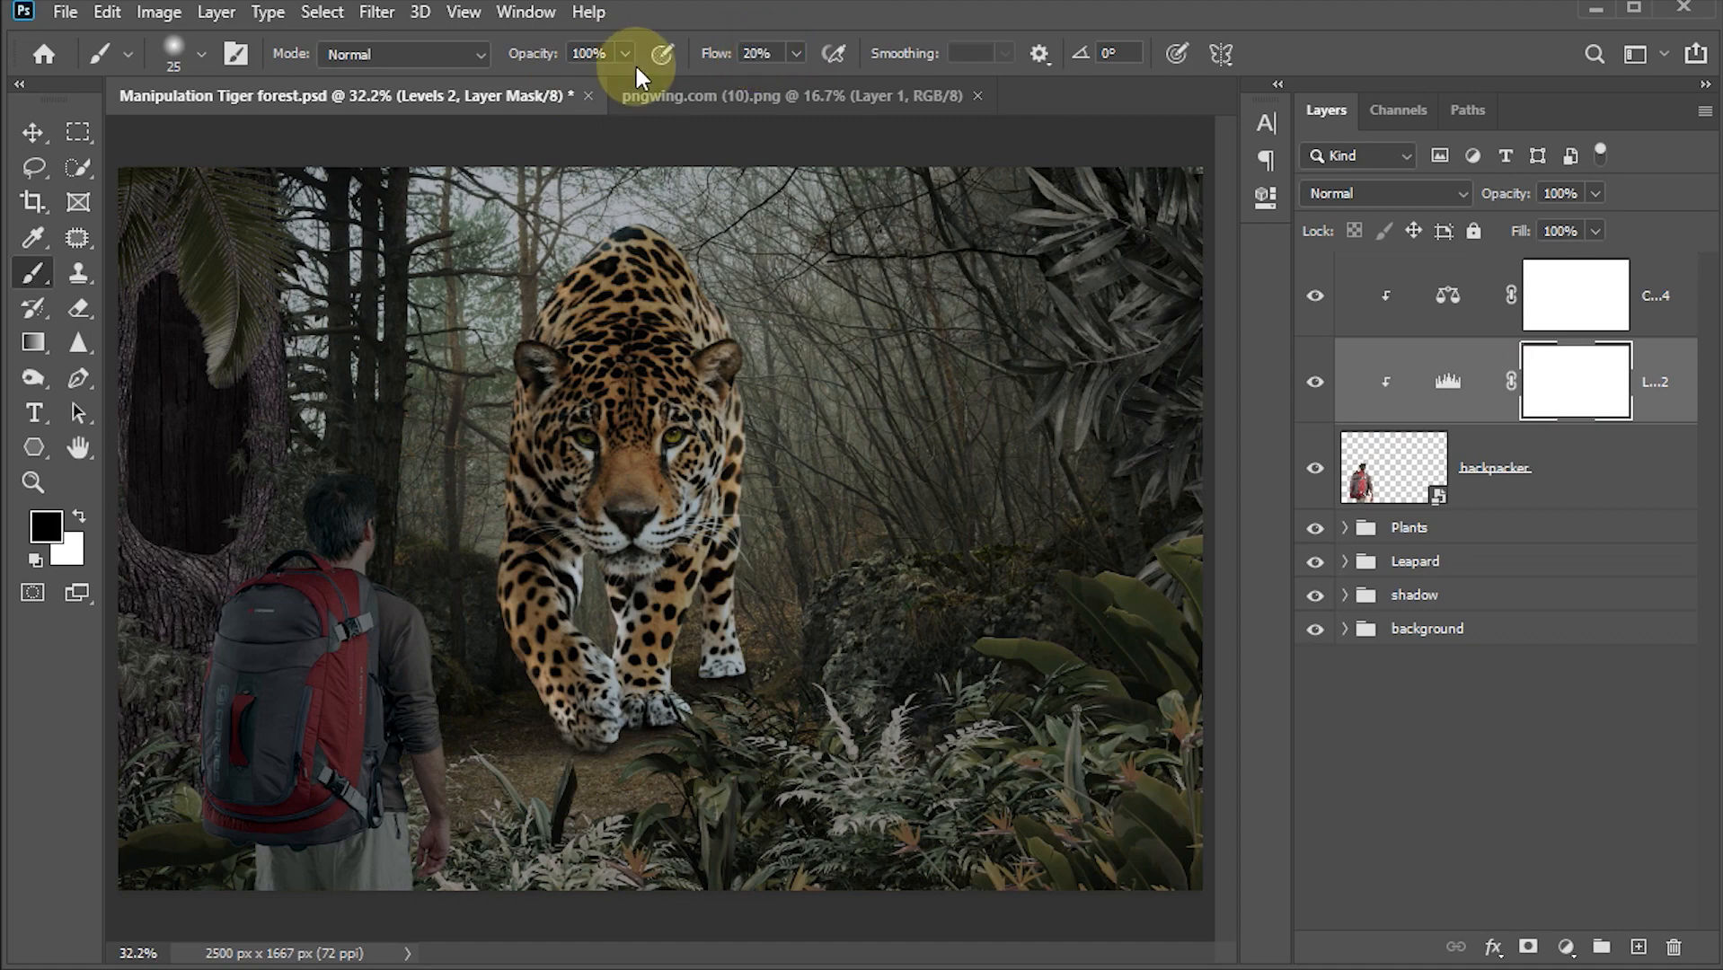
scroll(416, 651, "up", 3, "alt")
scroll(416, 652, "up", 1)
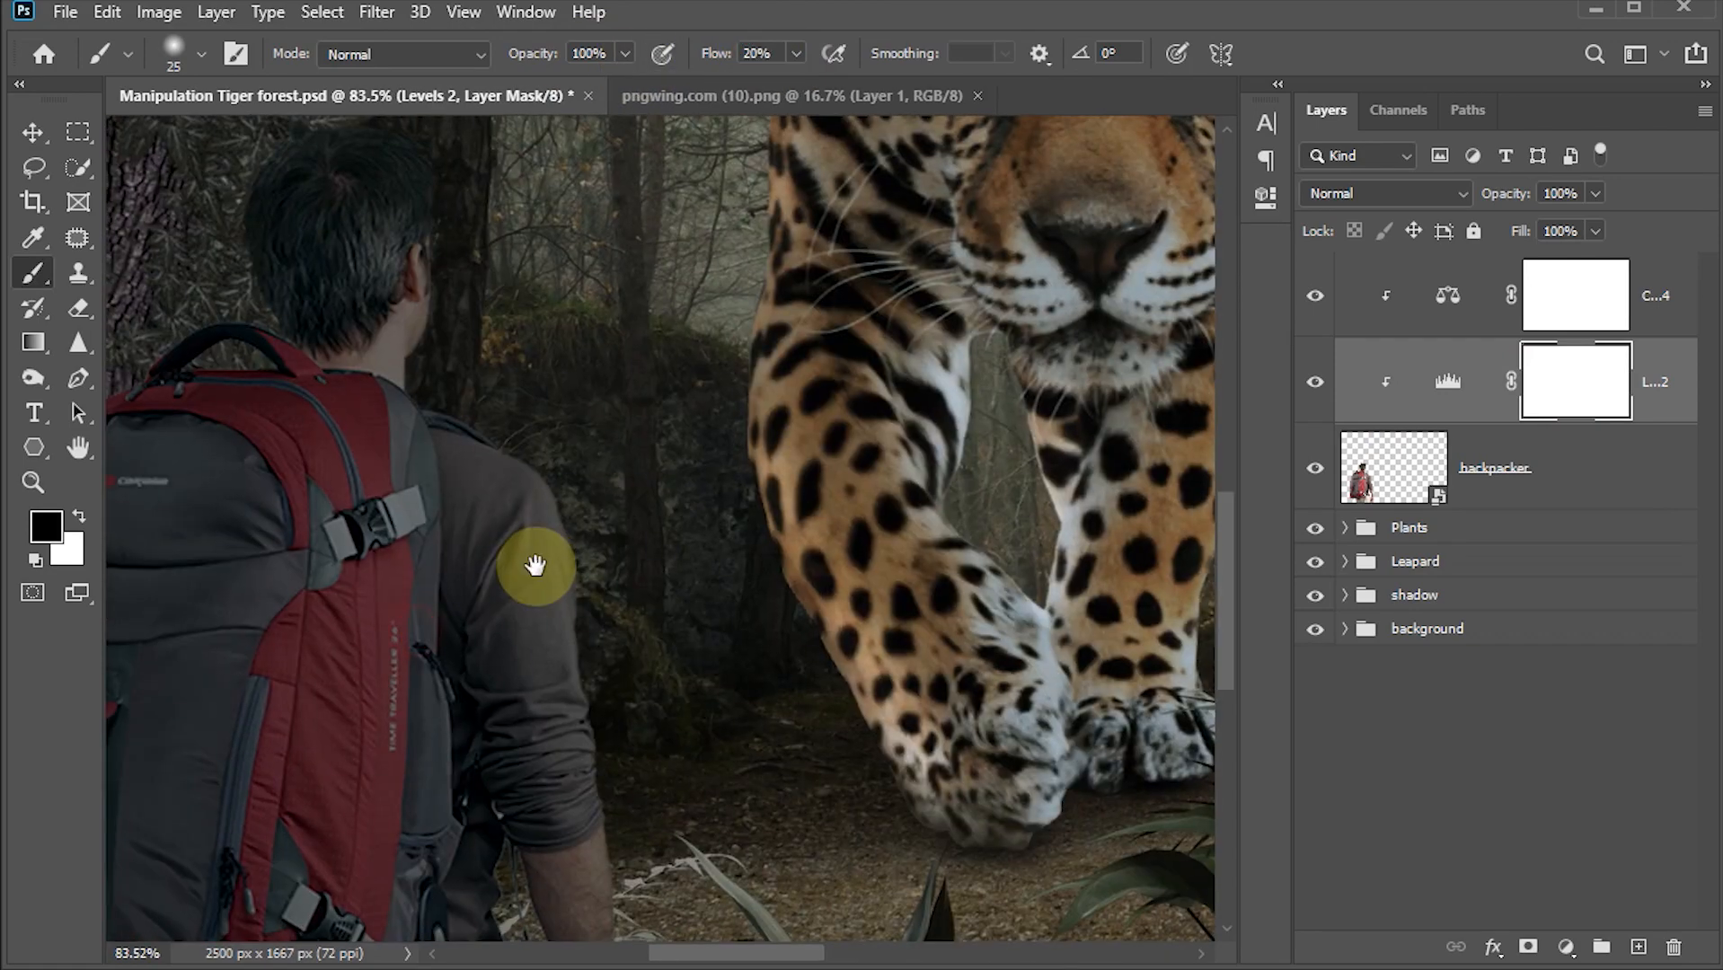
scroll(531, 570, "up", 1)
key("bracketright")
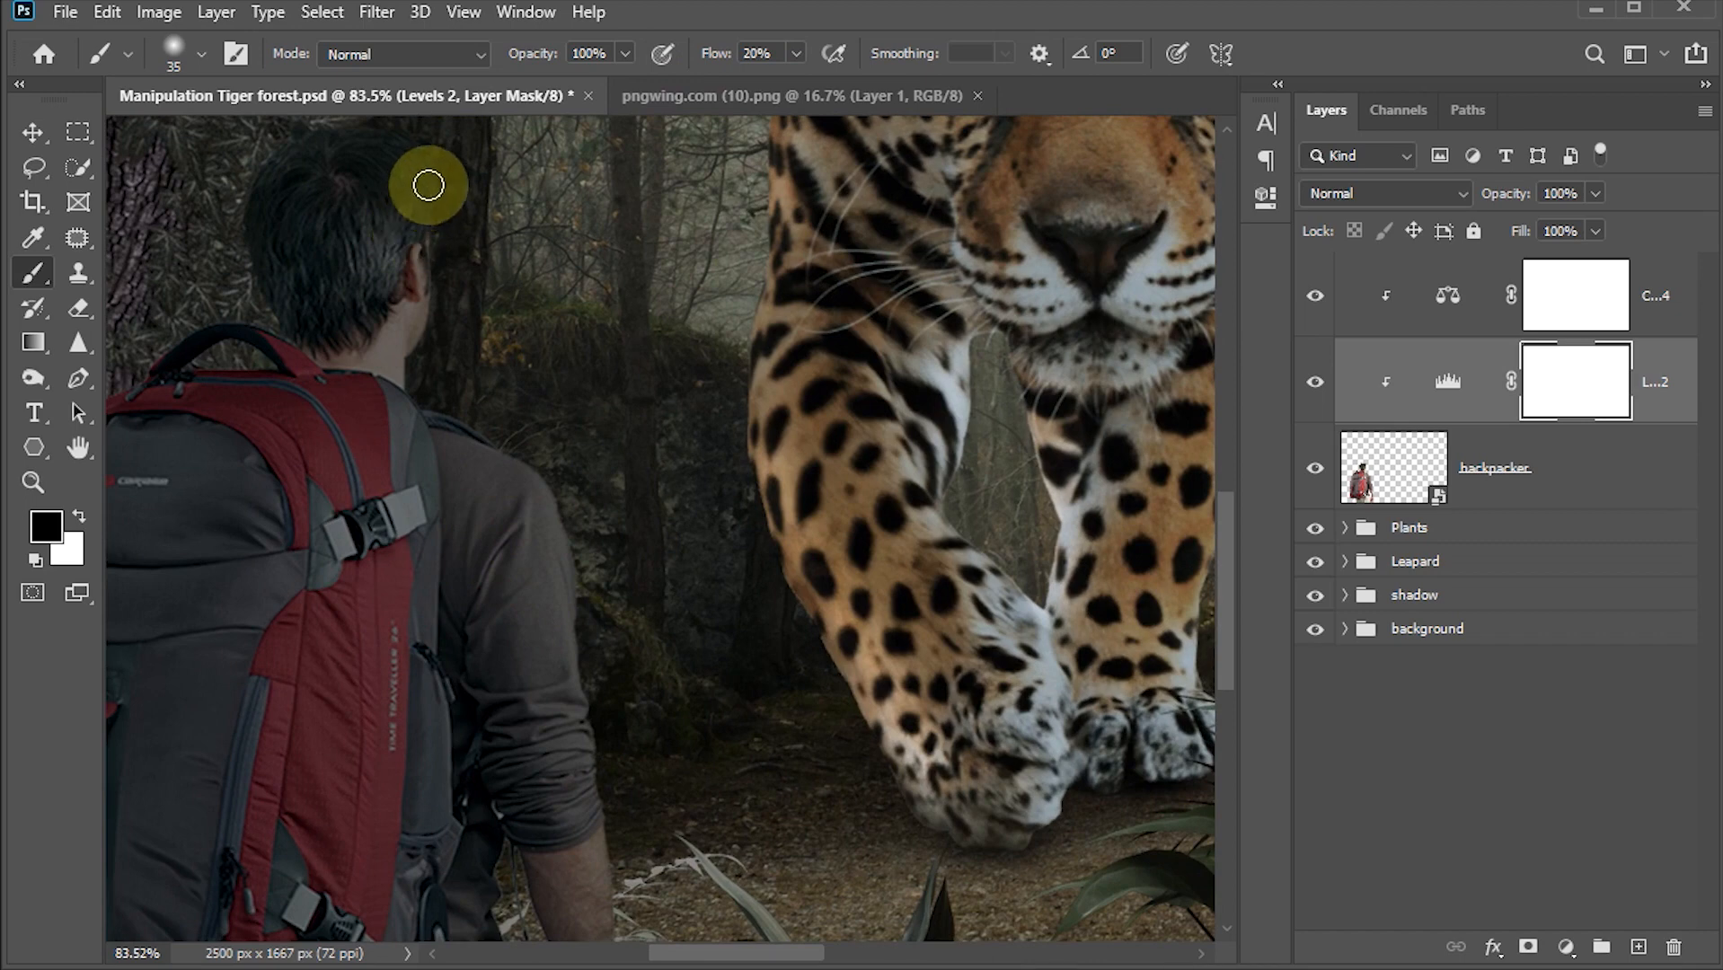
scroll(431, 261, "up", 2)
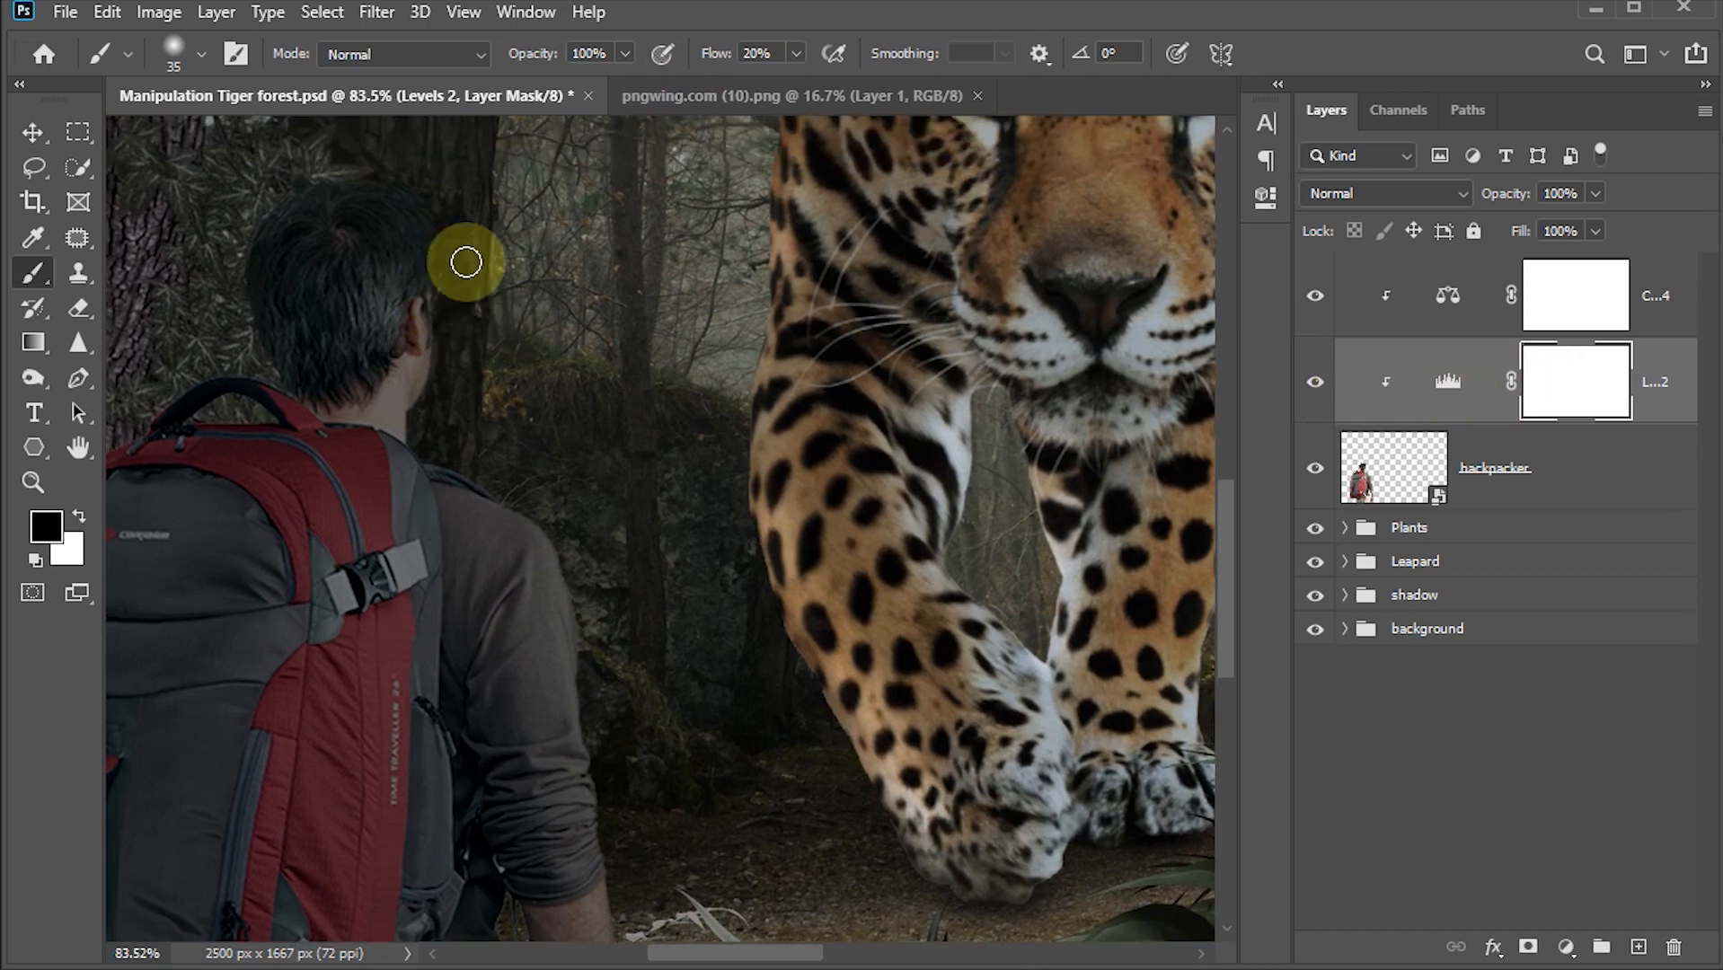
mouse_move(413, 191)
left_mouse_down()
mouse_move(436, 477)
mouse_move(566, 598)
left_mouse_up()
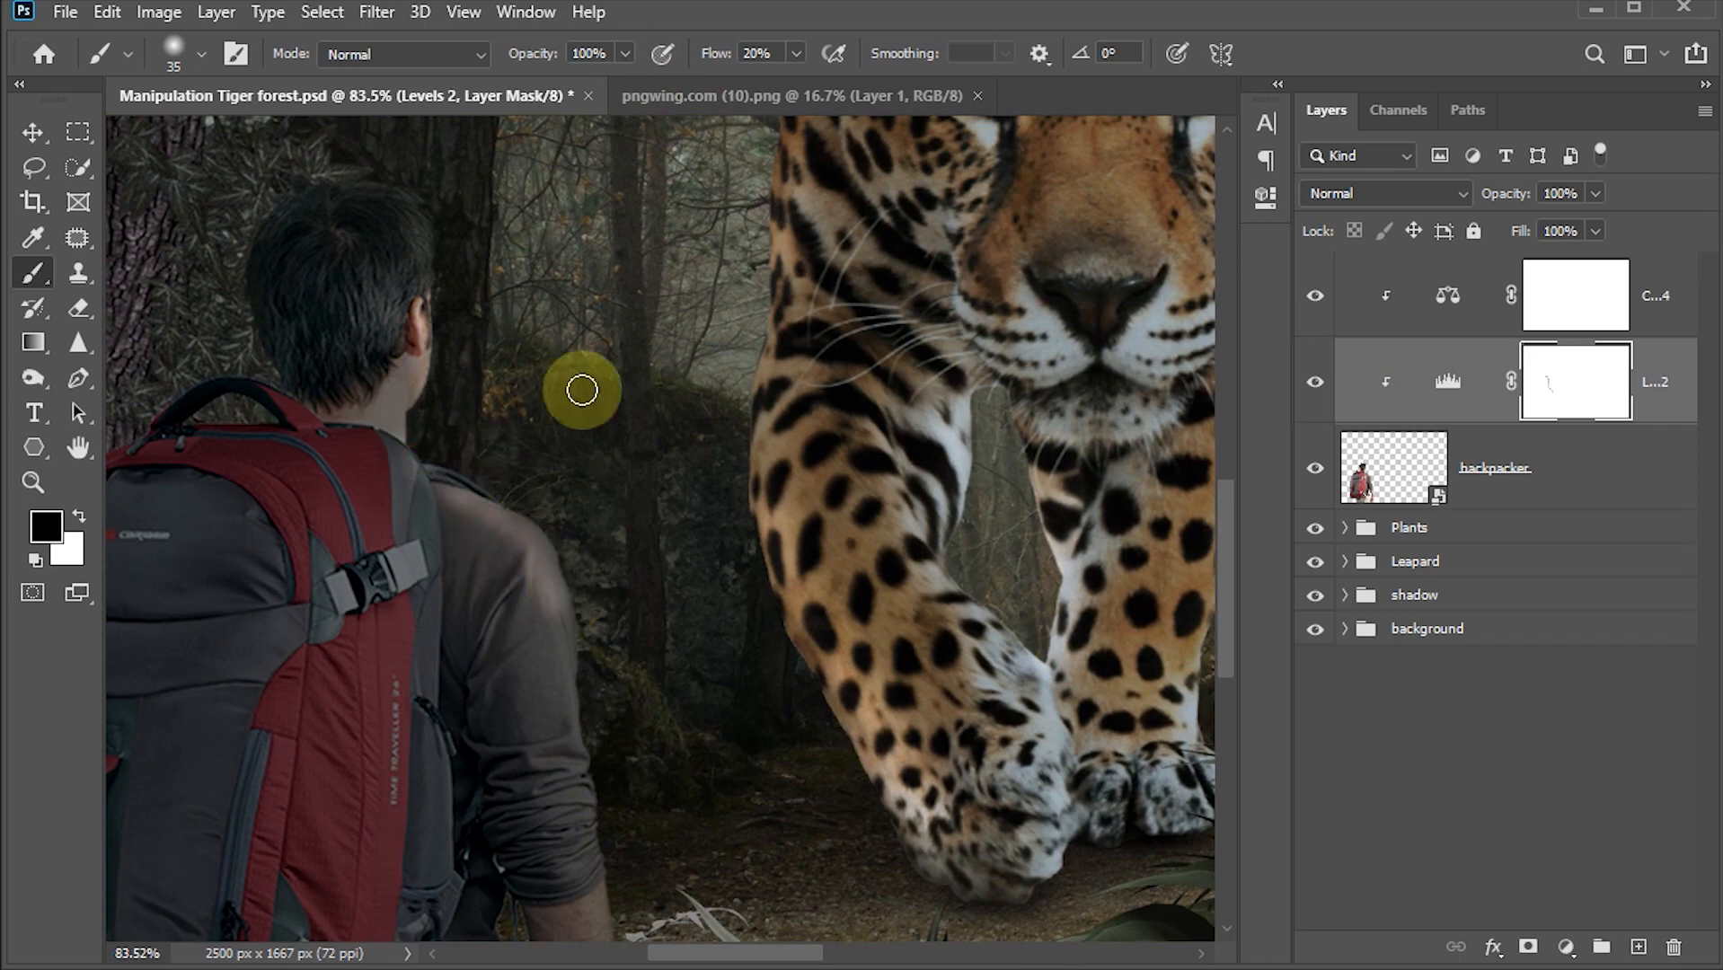
key("ctrl+z")
Step: Set the brush flow to 15%, enlarge the brush, and paint black on the backpacker's Levels mask along his arm and side
left_click(762, 52)
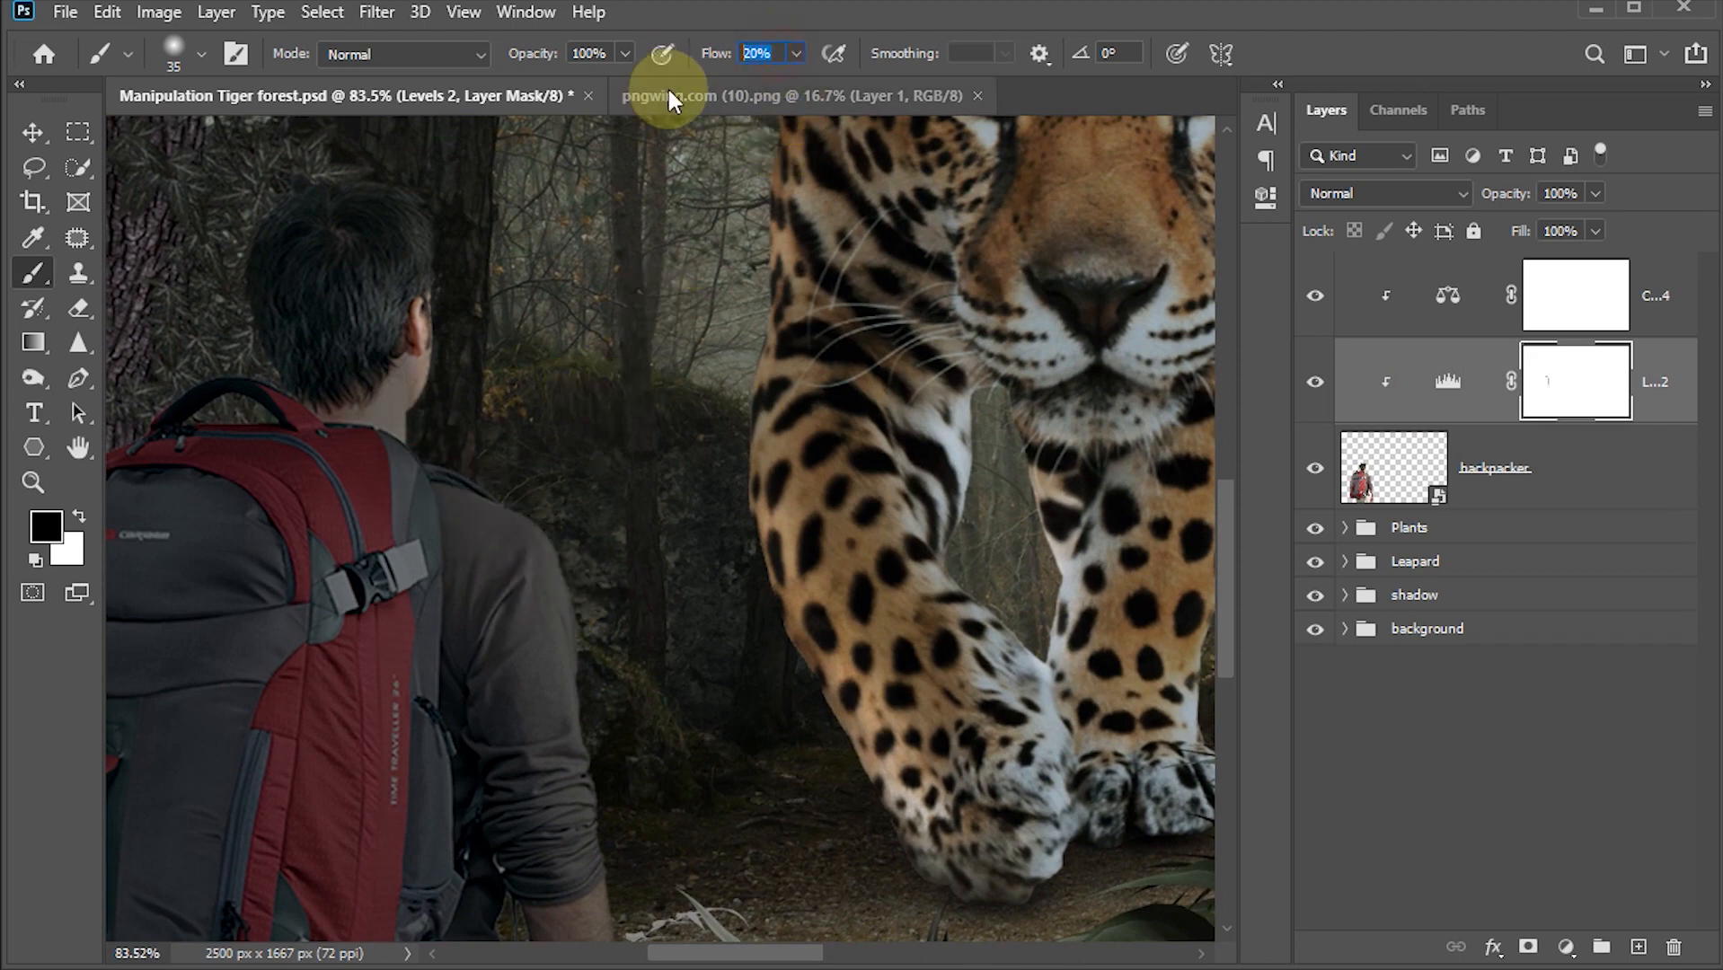
type("15")
key("Return")
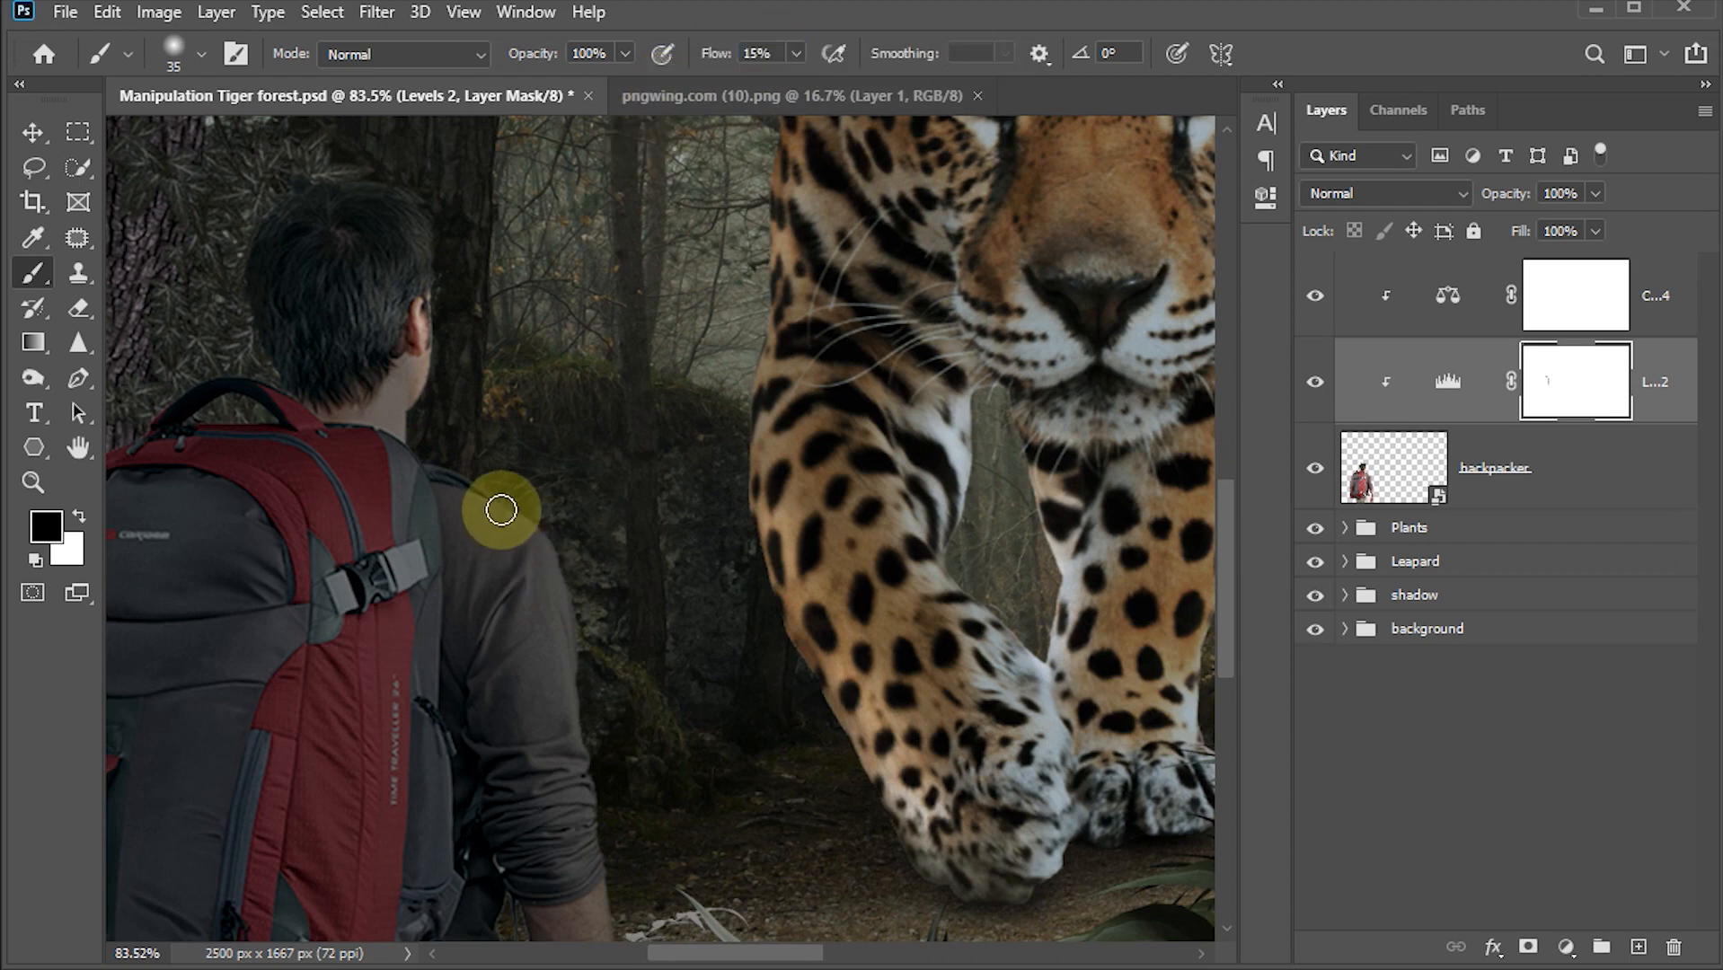
key("bracketright")
key("bracketright")
key("bracketright")
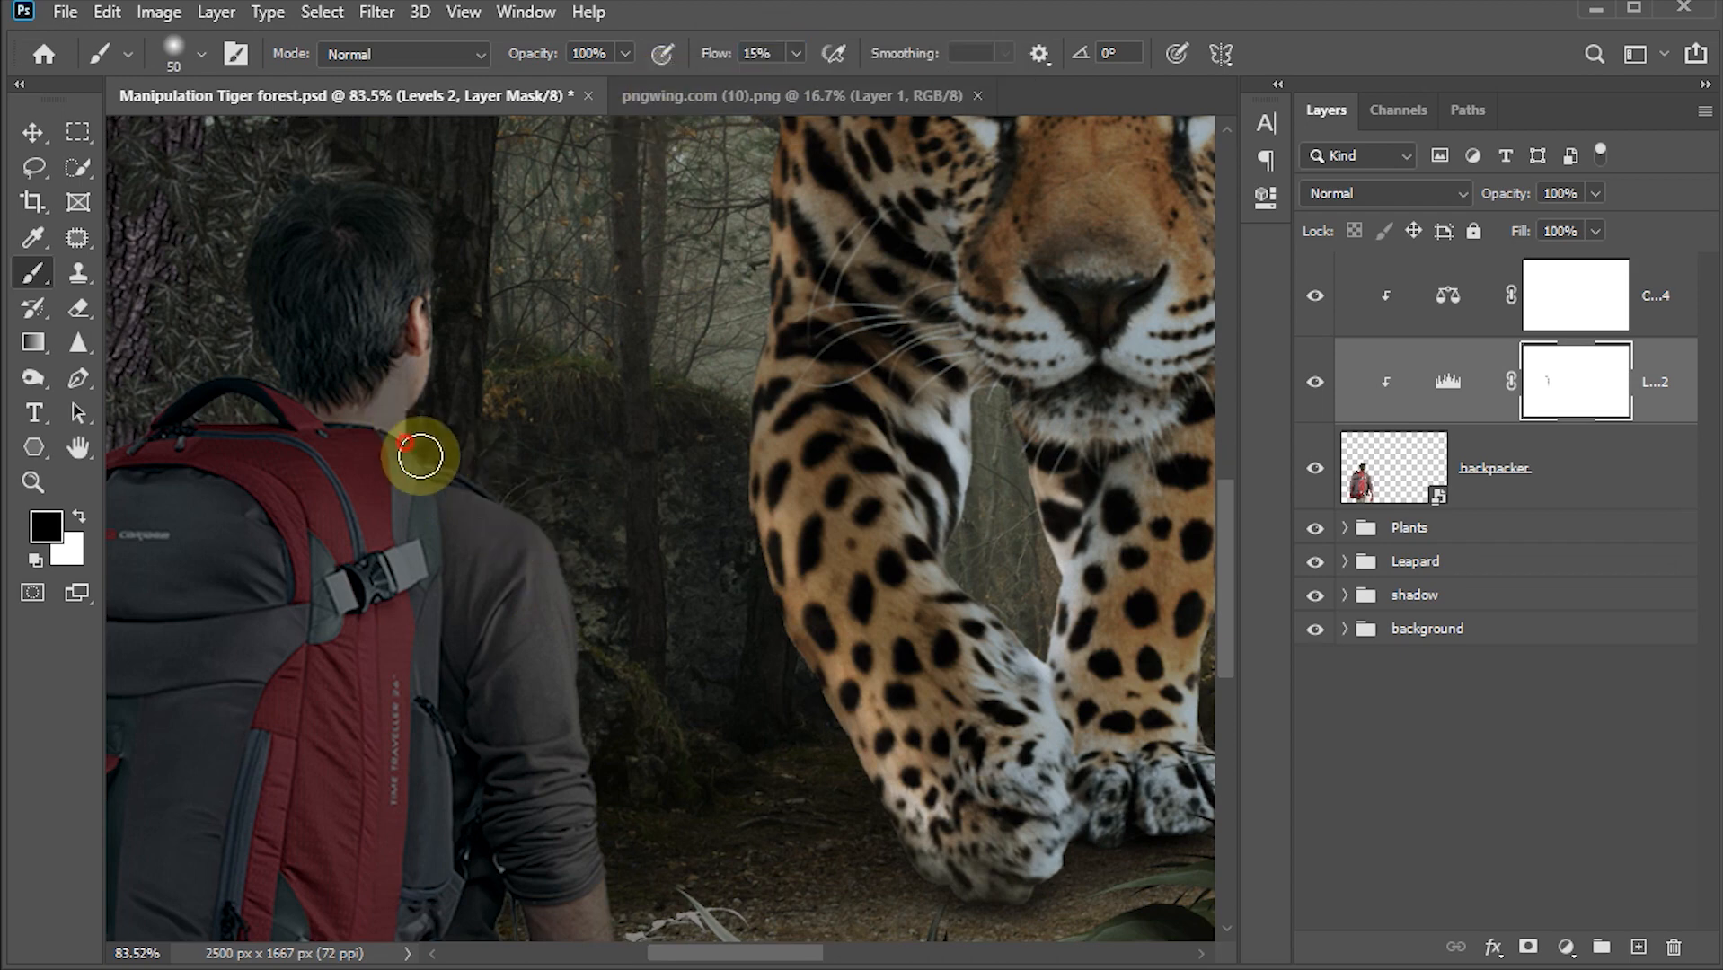
mouse_move(420, 456)
left_mouse_down()
mouse_move(533, 556)
mouse_move(561, 652)
left_mouse_up()
key("space")
left_click_drag(593, 776, 589, 320)
mouse_move(574, 387)
left_mouse_down()
mouse_move(619, 687)
mouse_move(605, 509)
mouse_move(605, 615)
left_mouse_up()
key("space")
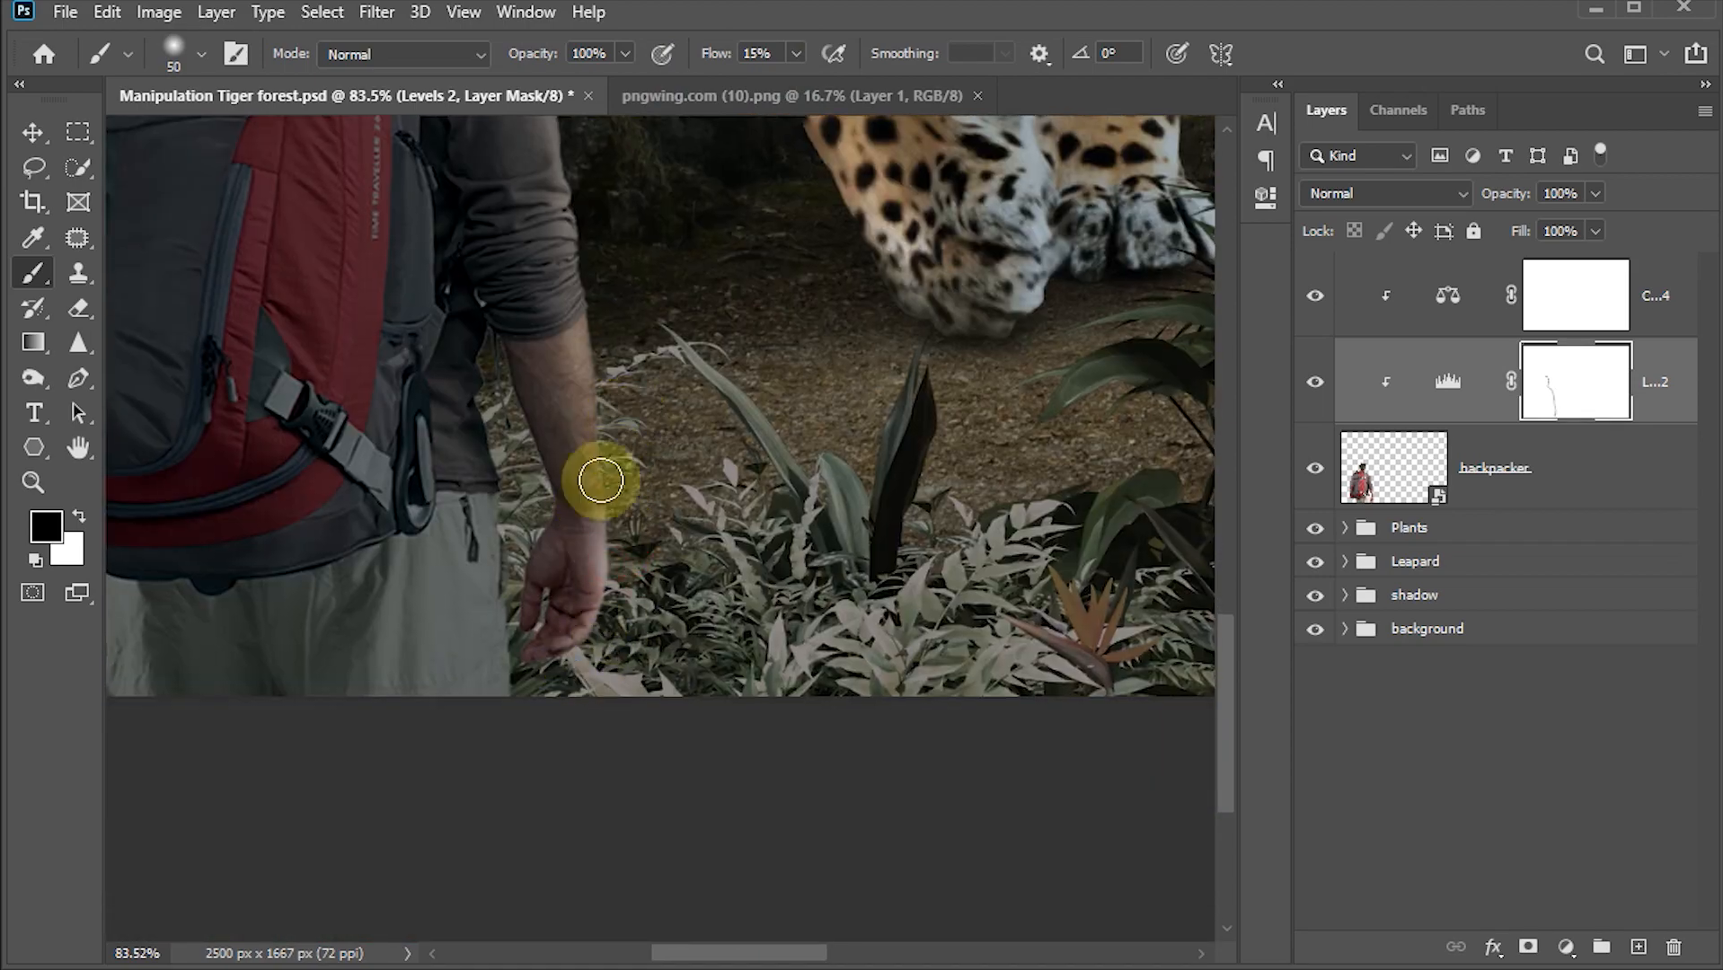
key("[")
mouse_move(476, 321)
left_mouse_down()
mouse_move(514, 696)
mouse_move(503, 668)
left_mouse_up()
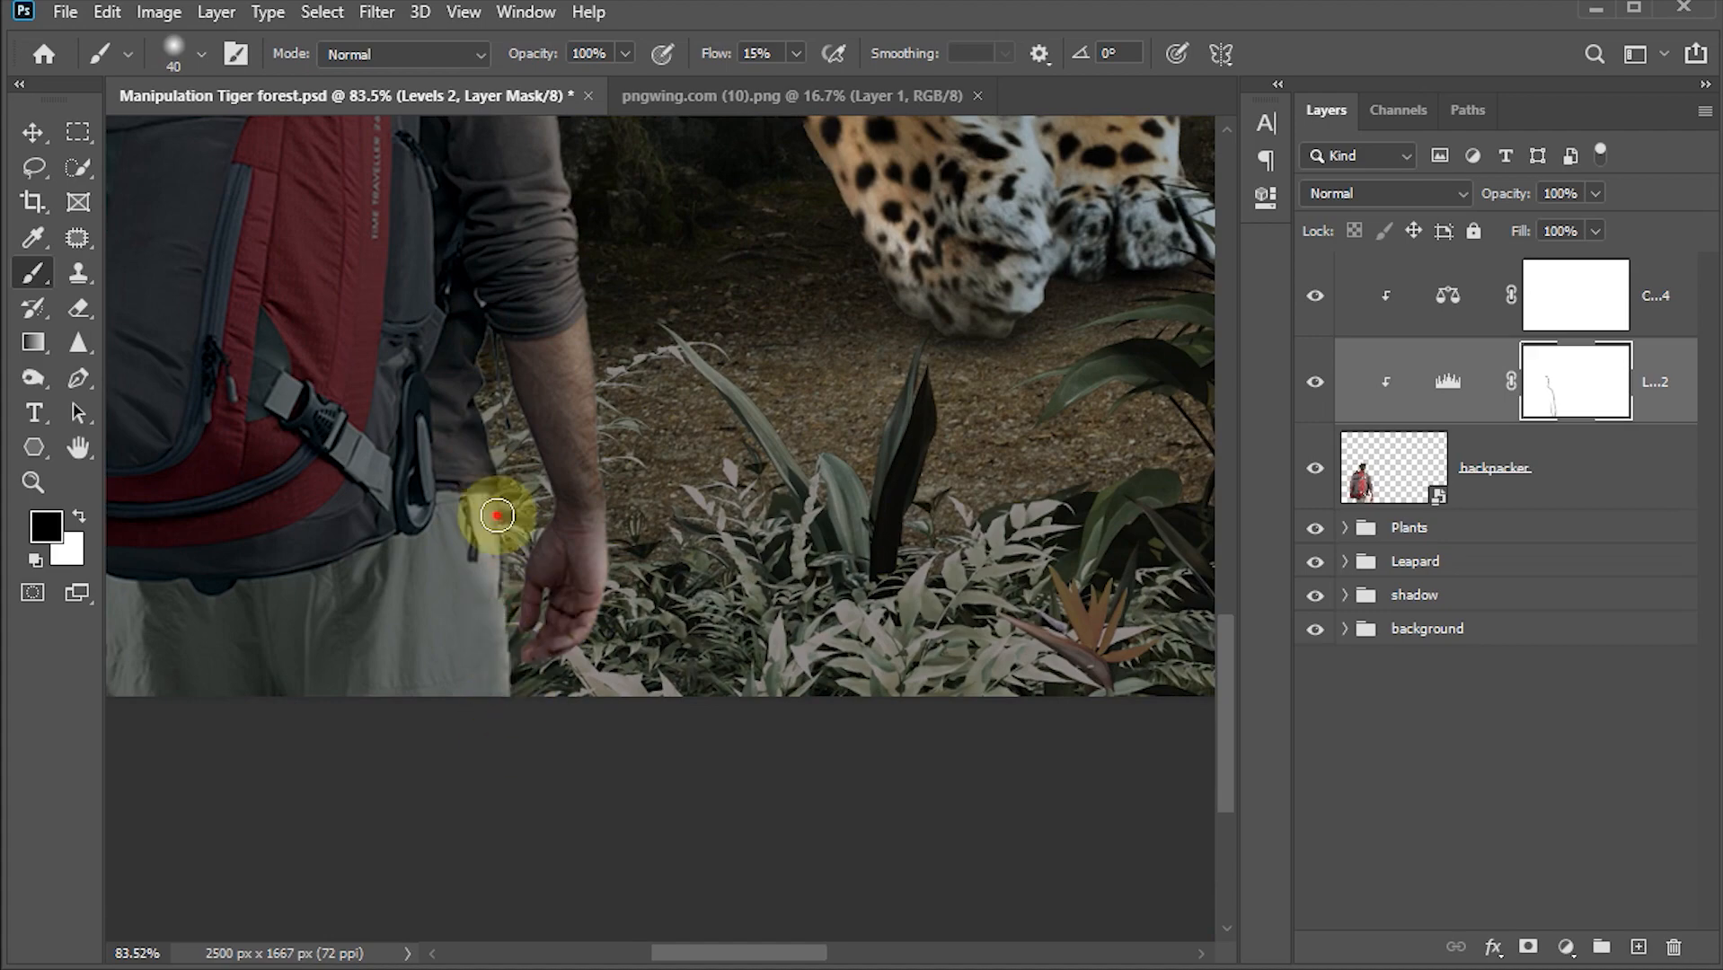
Step: Group the backpacker layer with its two clipped adjustments and name the group Man
scroll(575, 539, "down", 4)
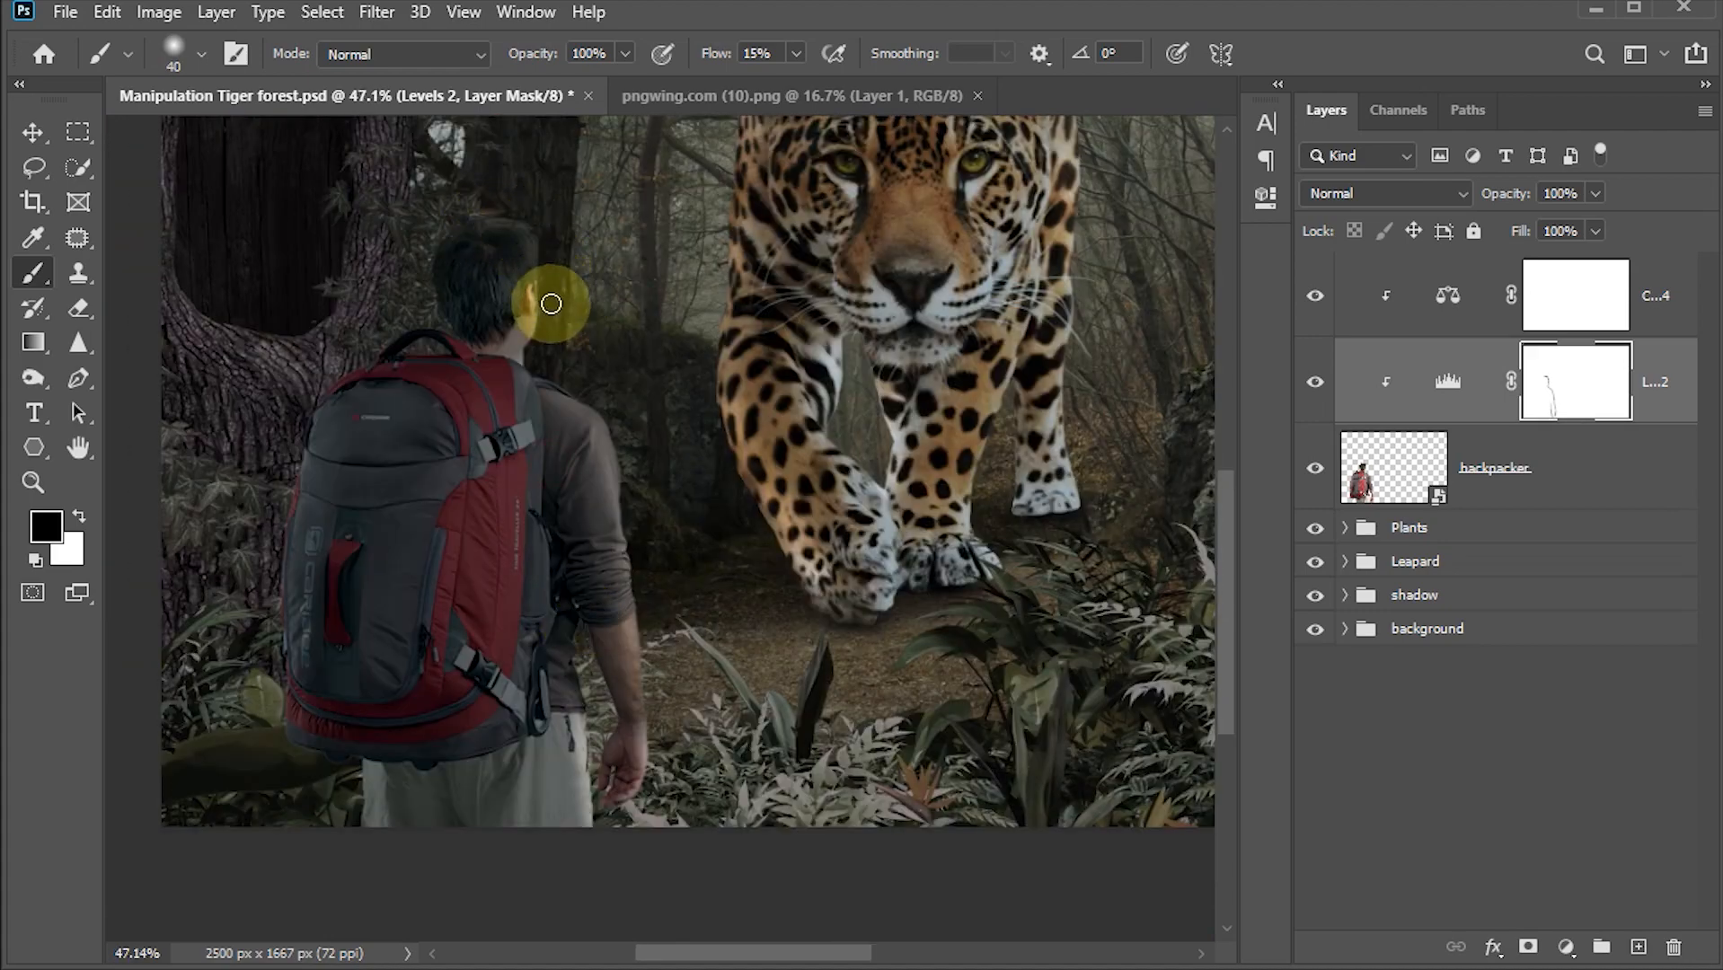
key("x")
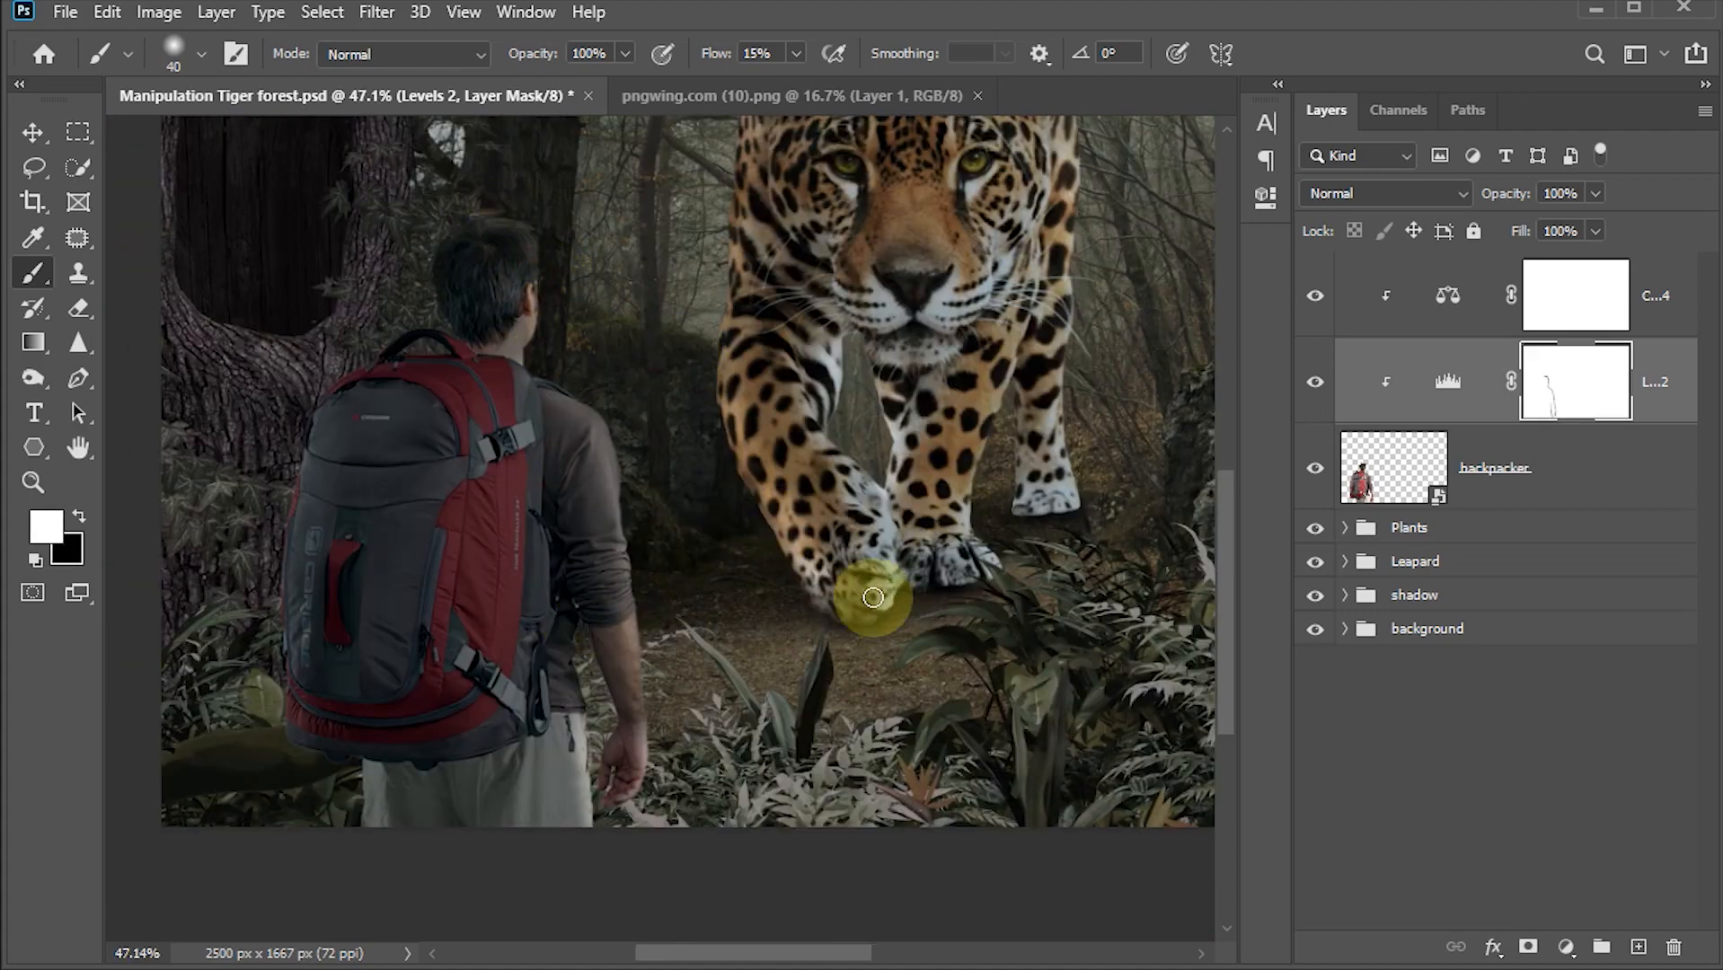
scroll(873, 600, "down", 2)
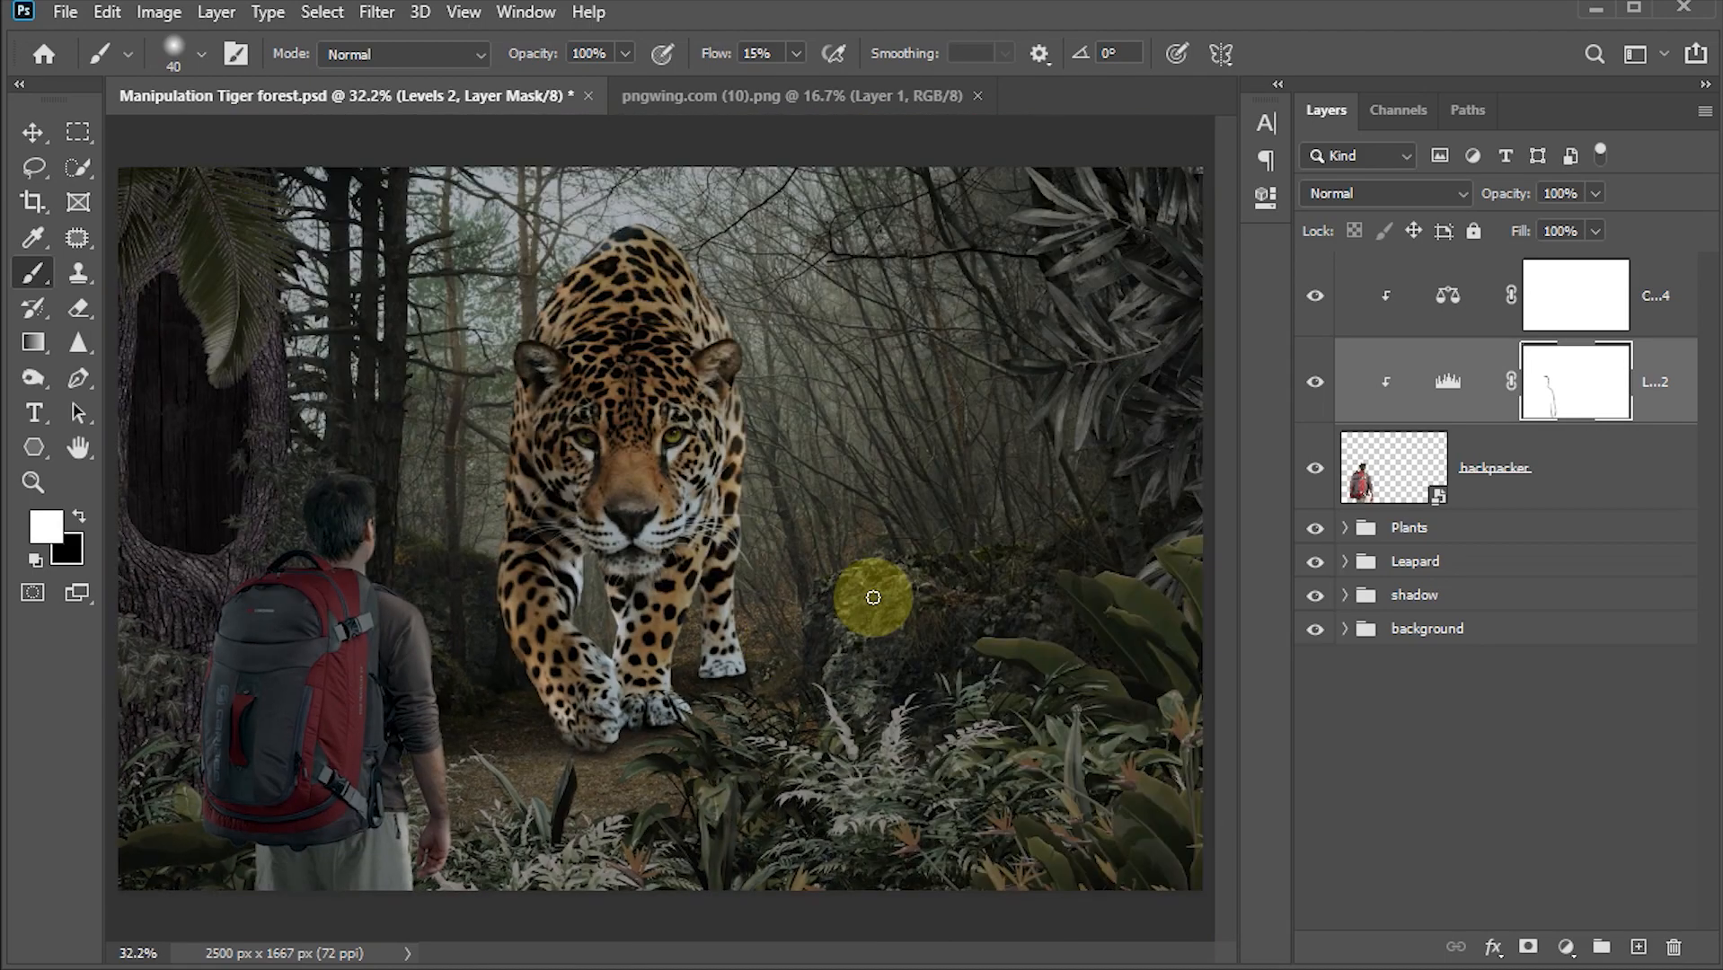
left_click(34, 134)
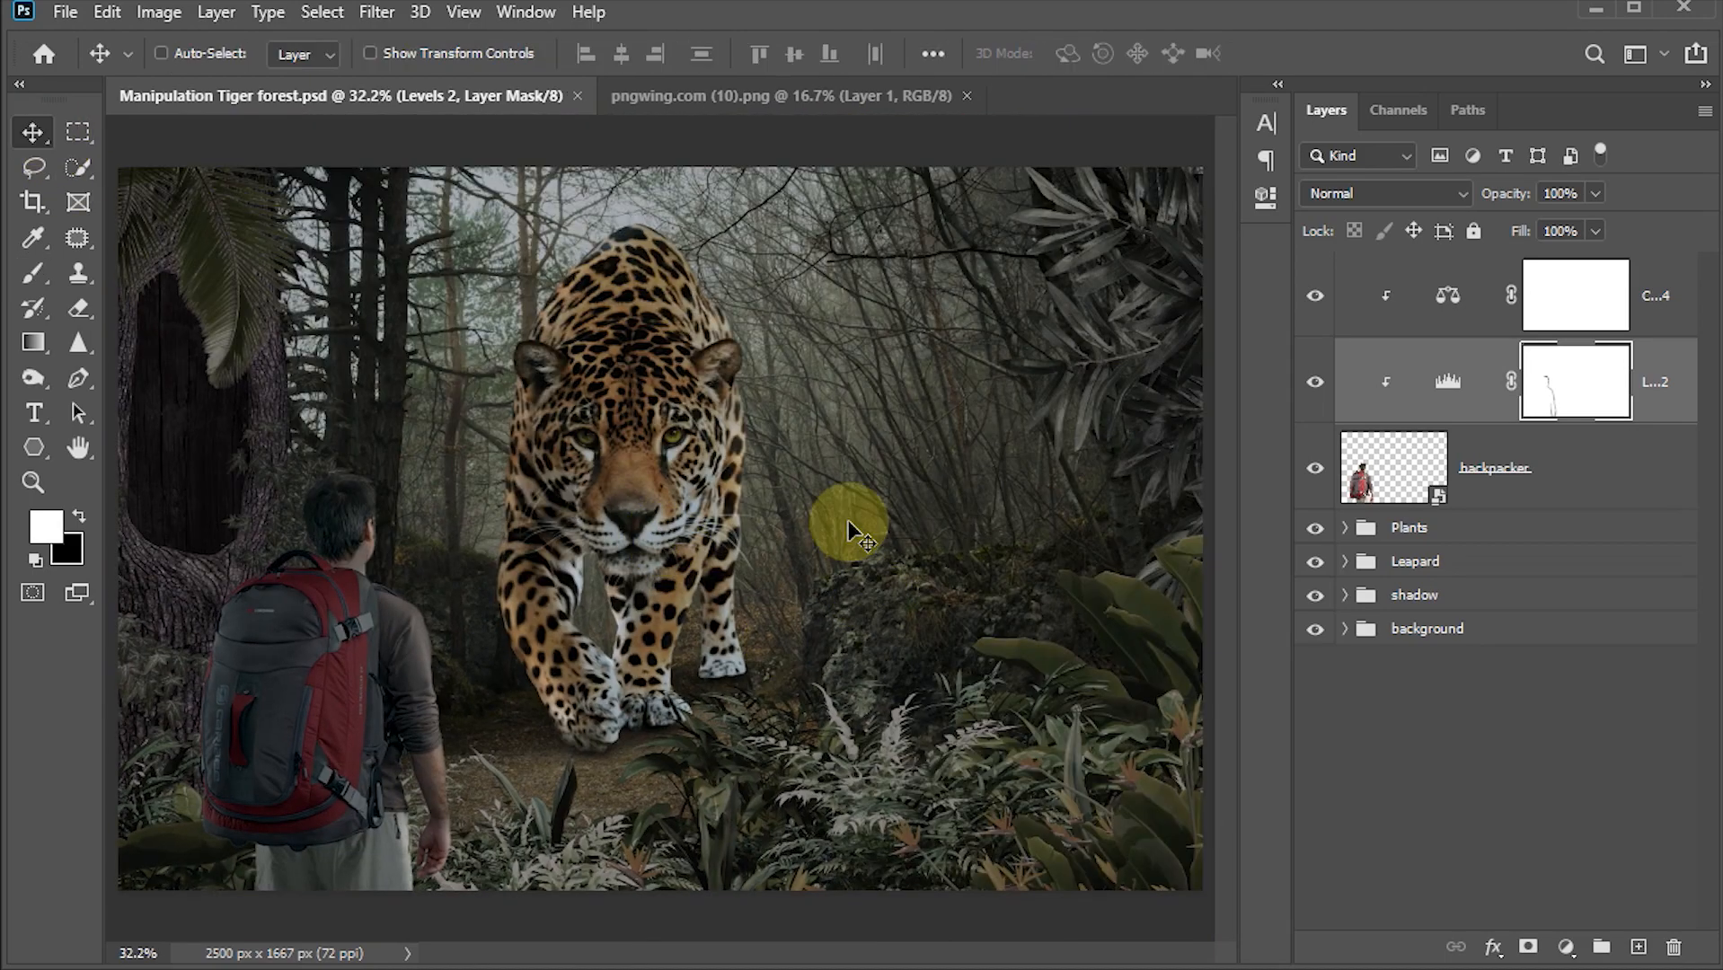
left_click(1442, 289)
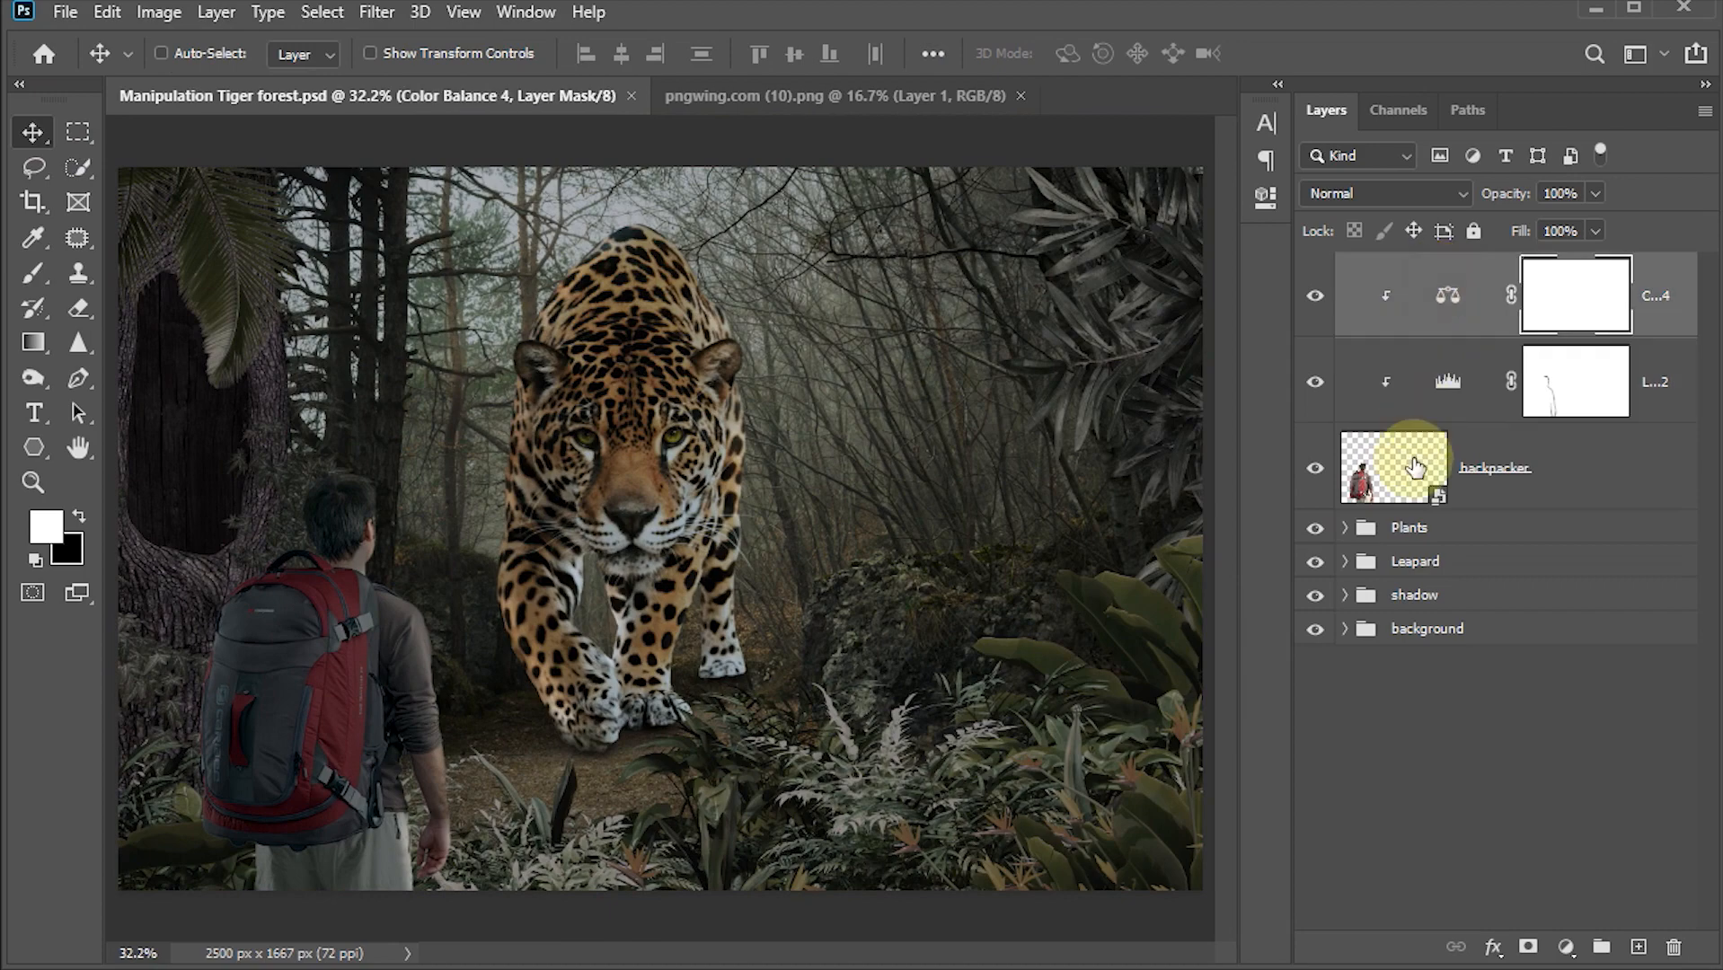
left_click(1414, 475, "shift")
key("ctrl+g")
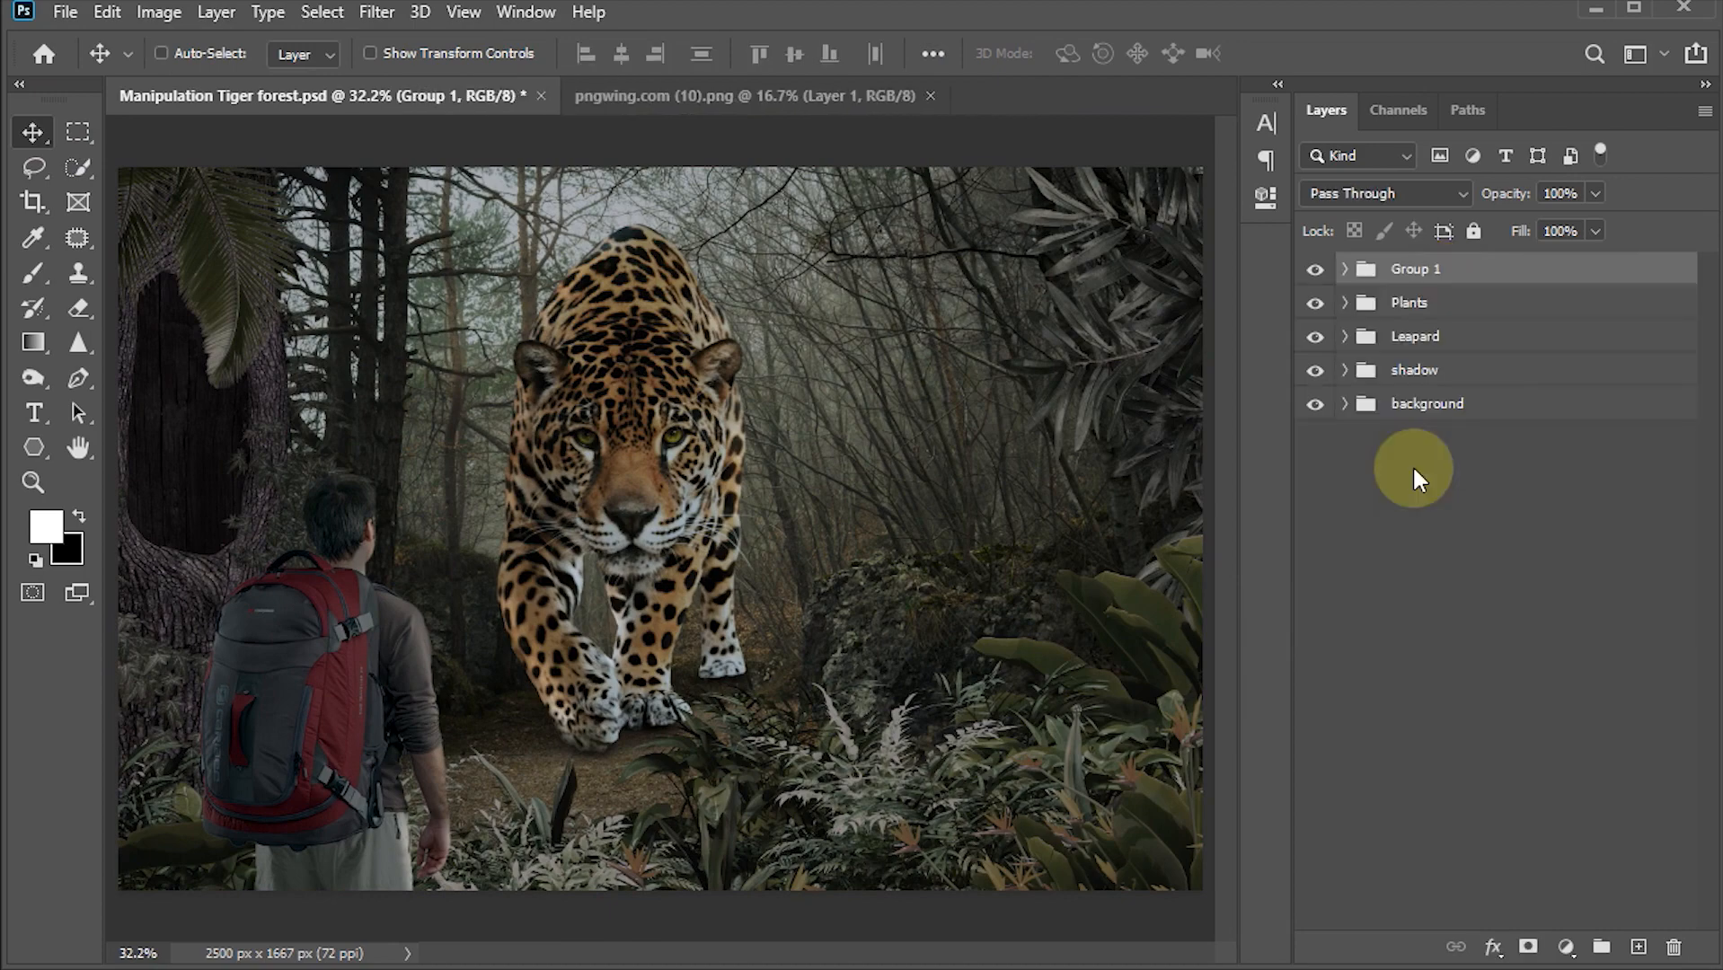
double_click(1411, 271)
type("Man")
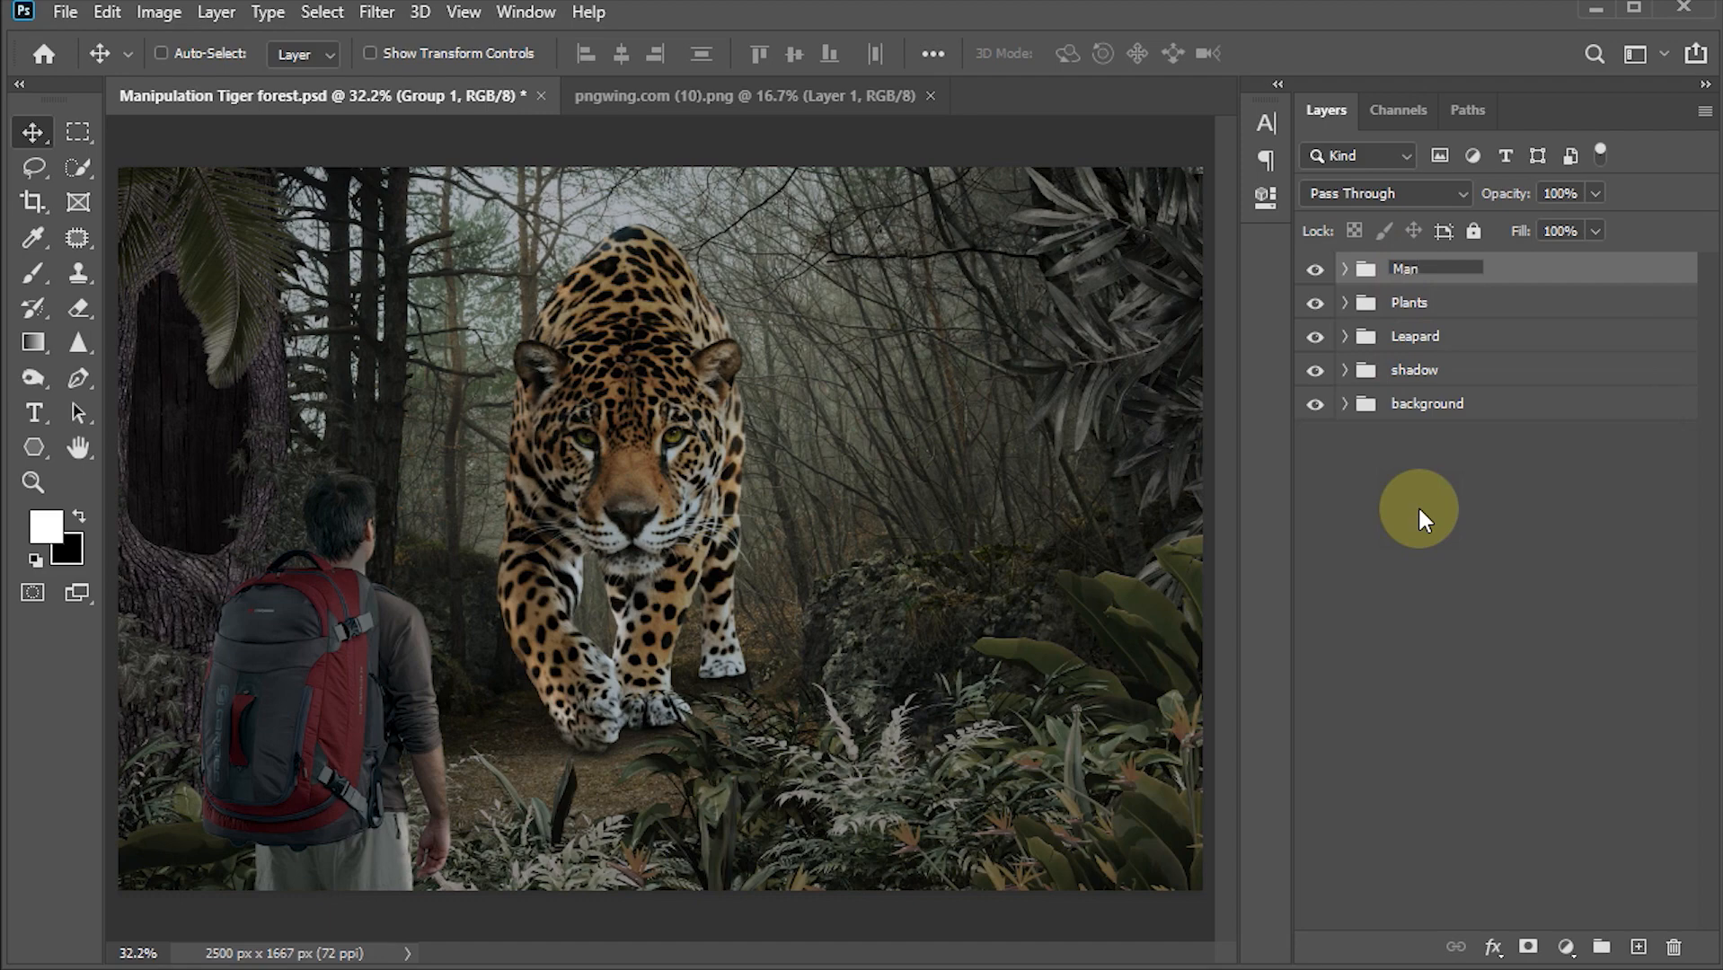
key("Return")
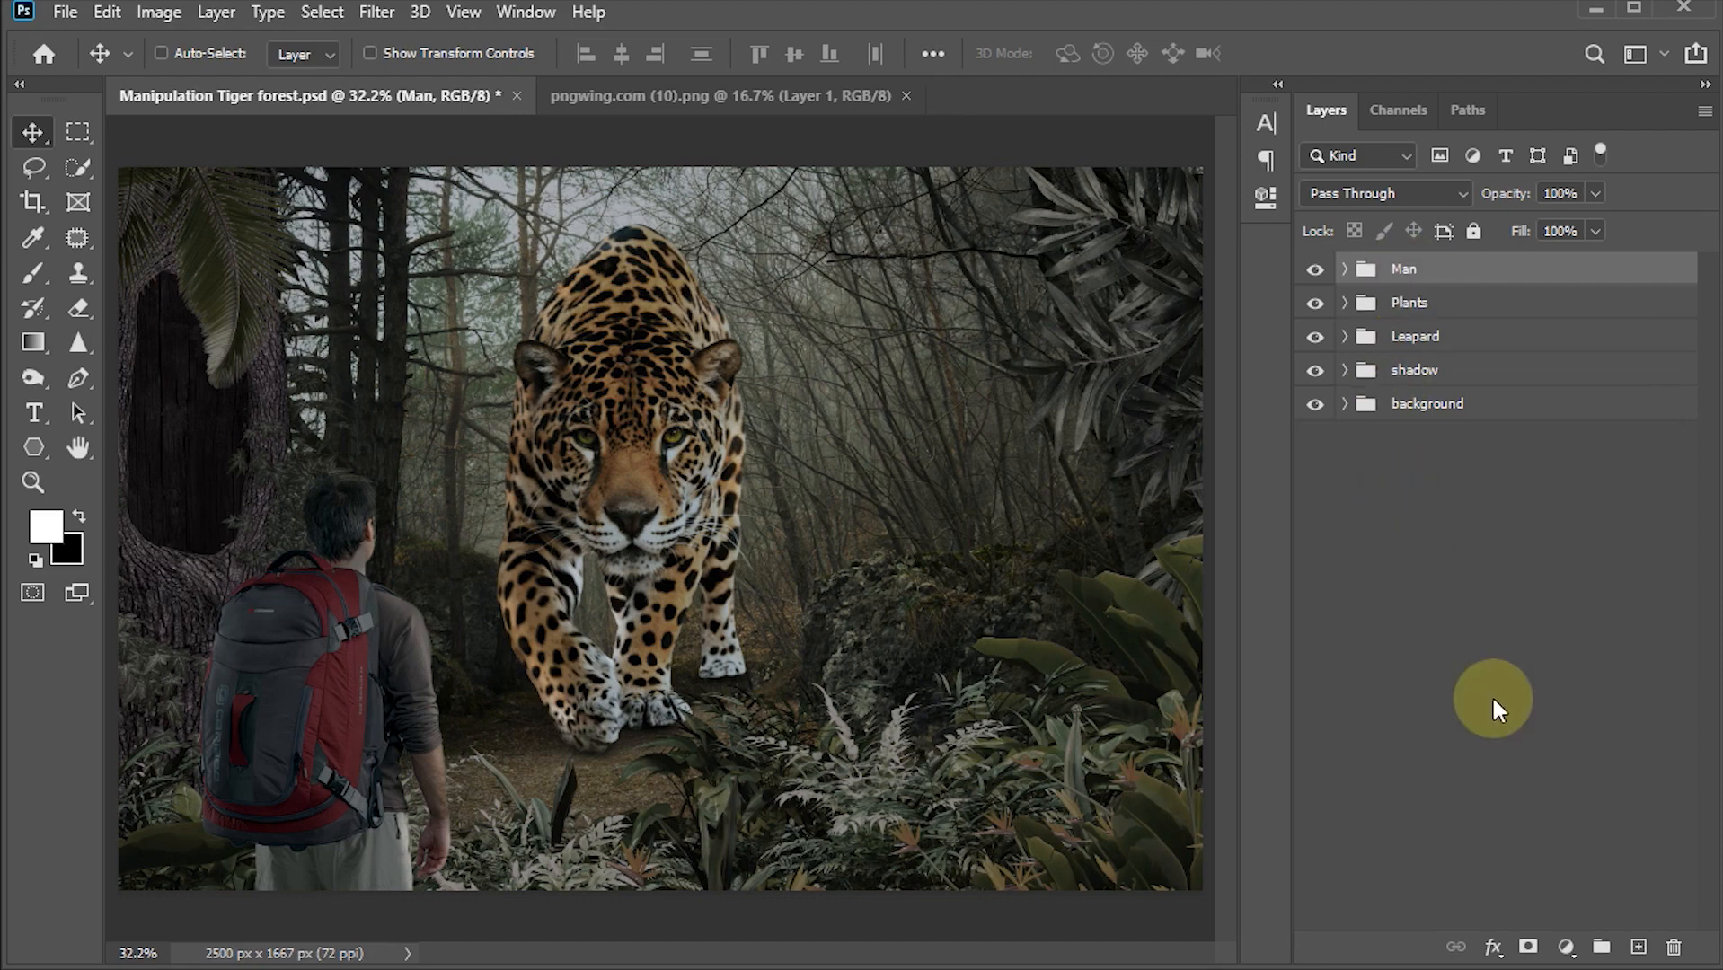
Step: Add a Color Lookup adjustment on top using NightFromDay.CUBE and set its opacity to 55%
left_click(1565, 949)
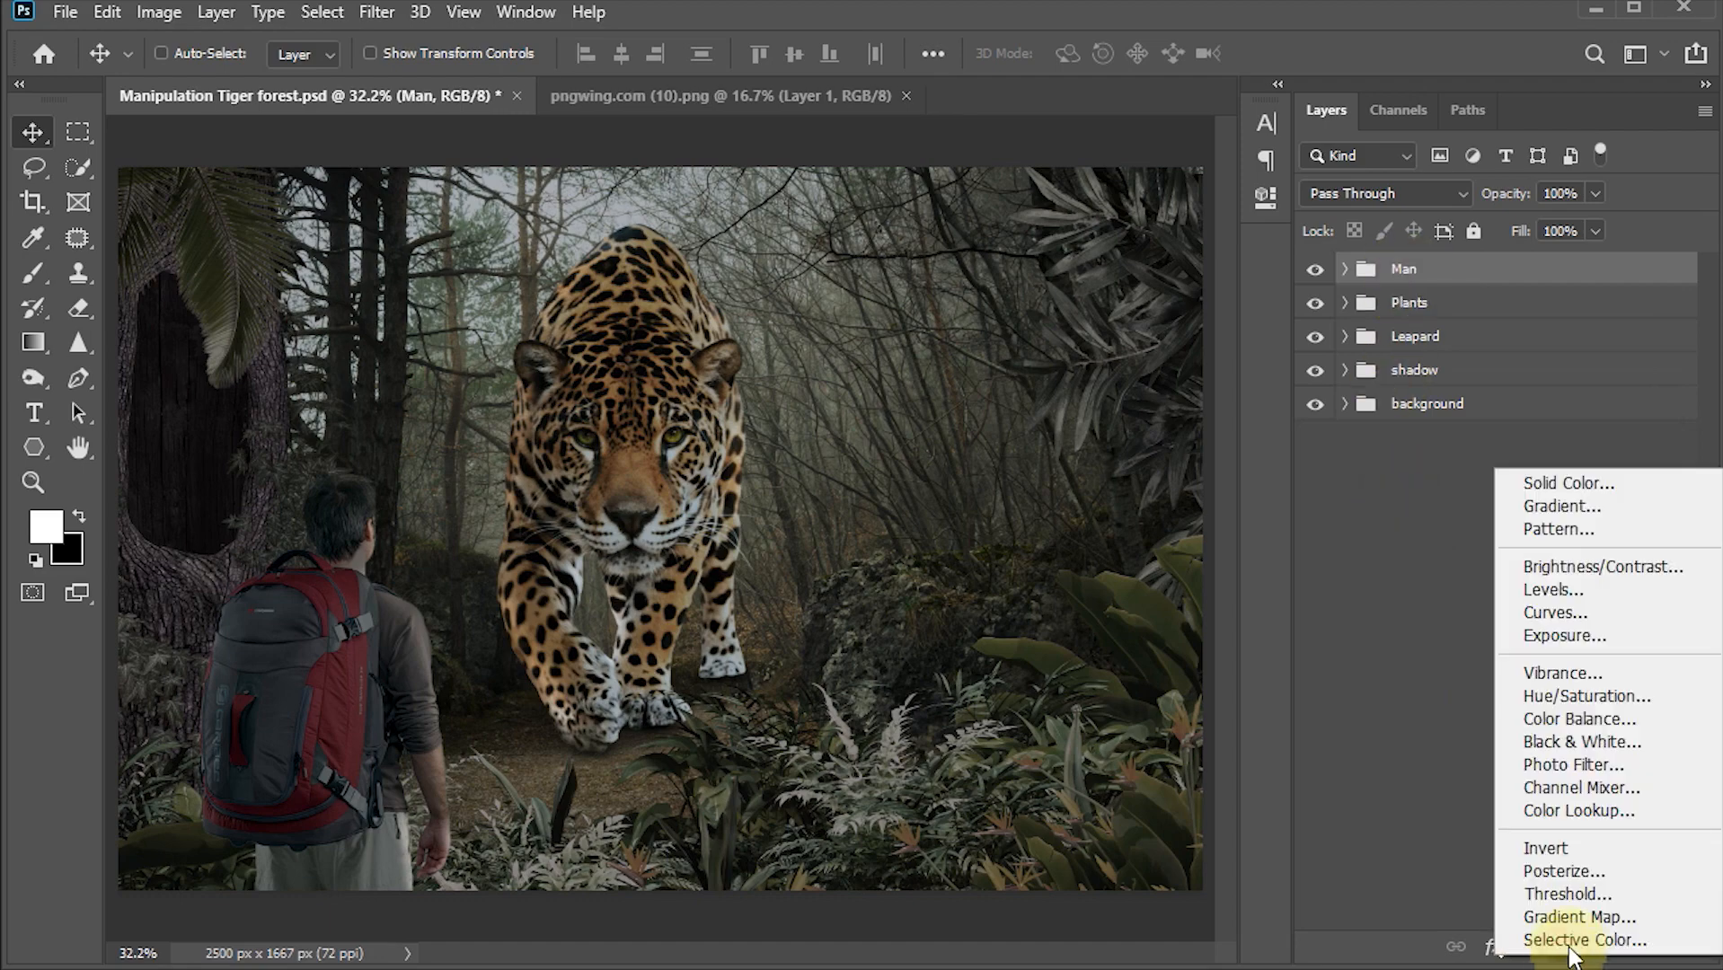
left_click(1574, 820)
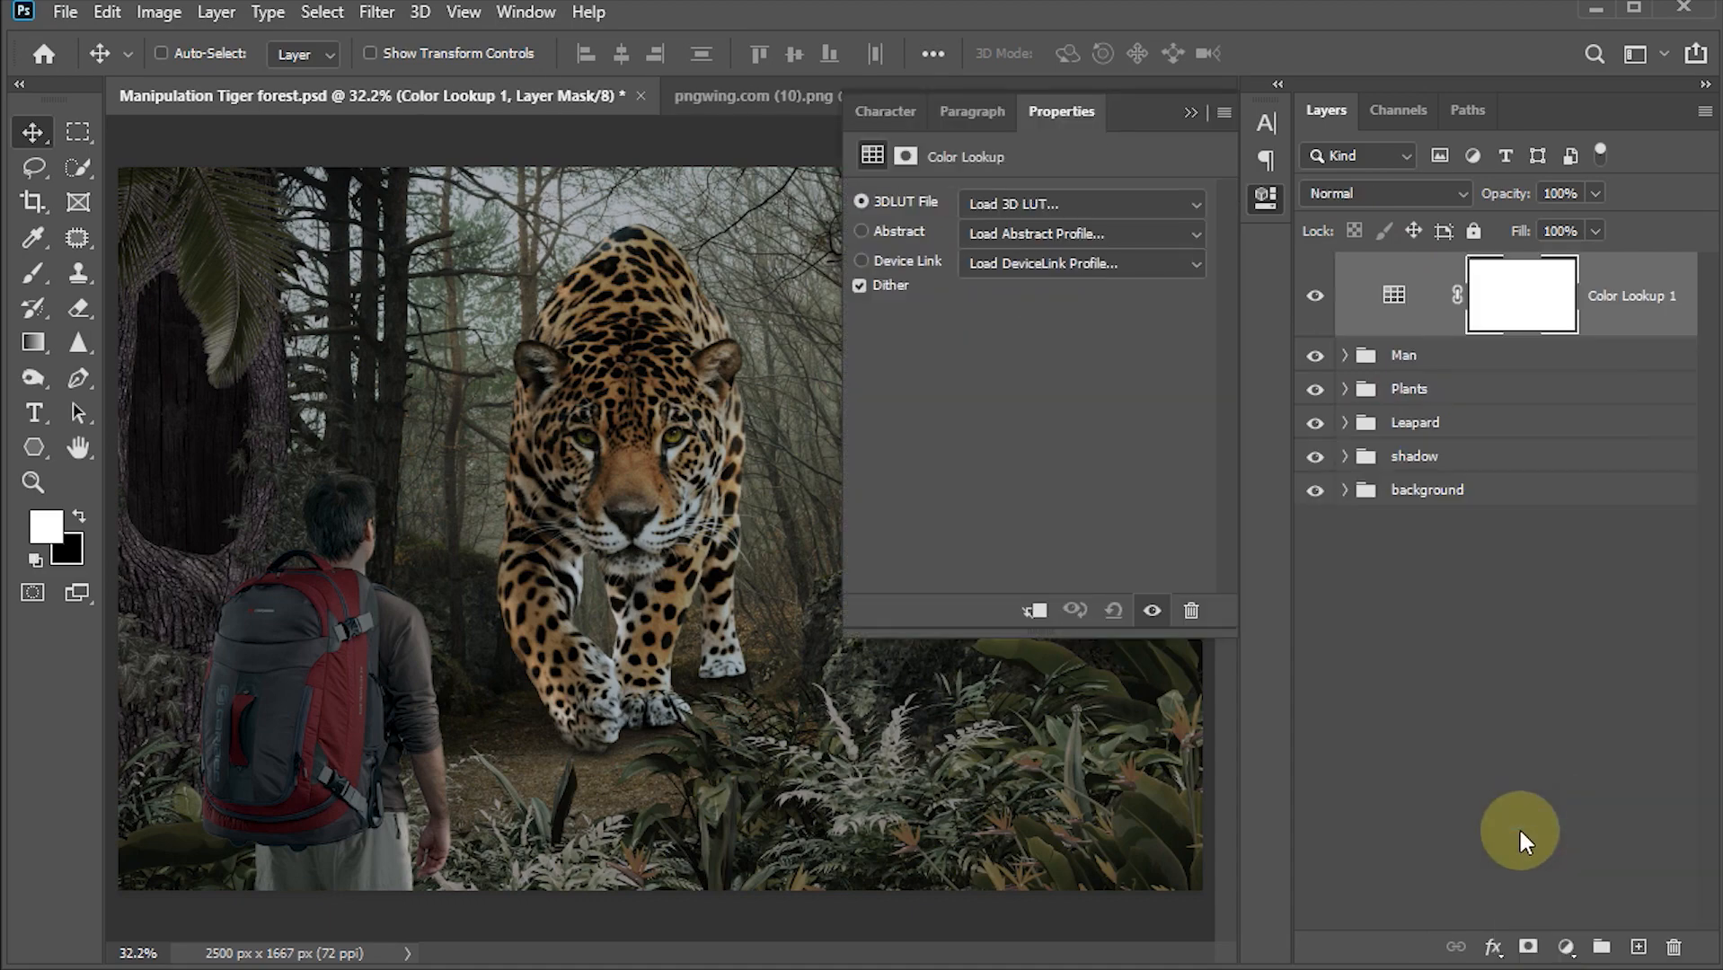
left_click(1150, 216)
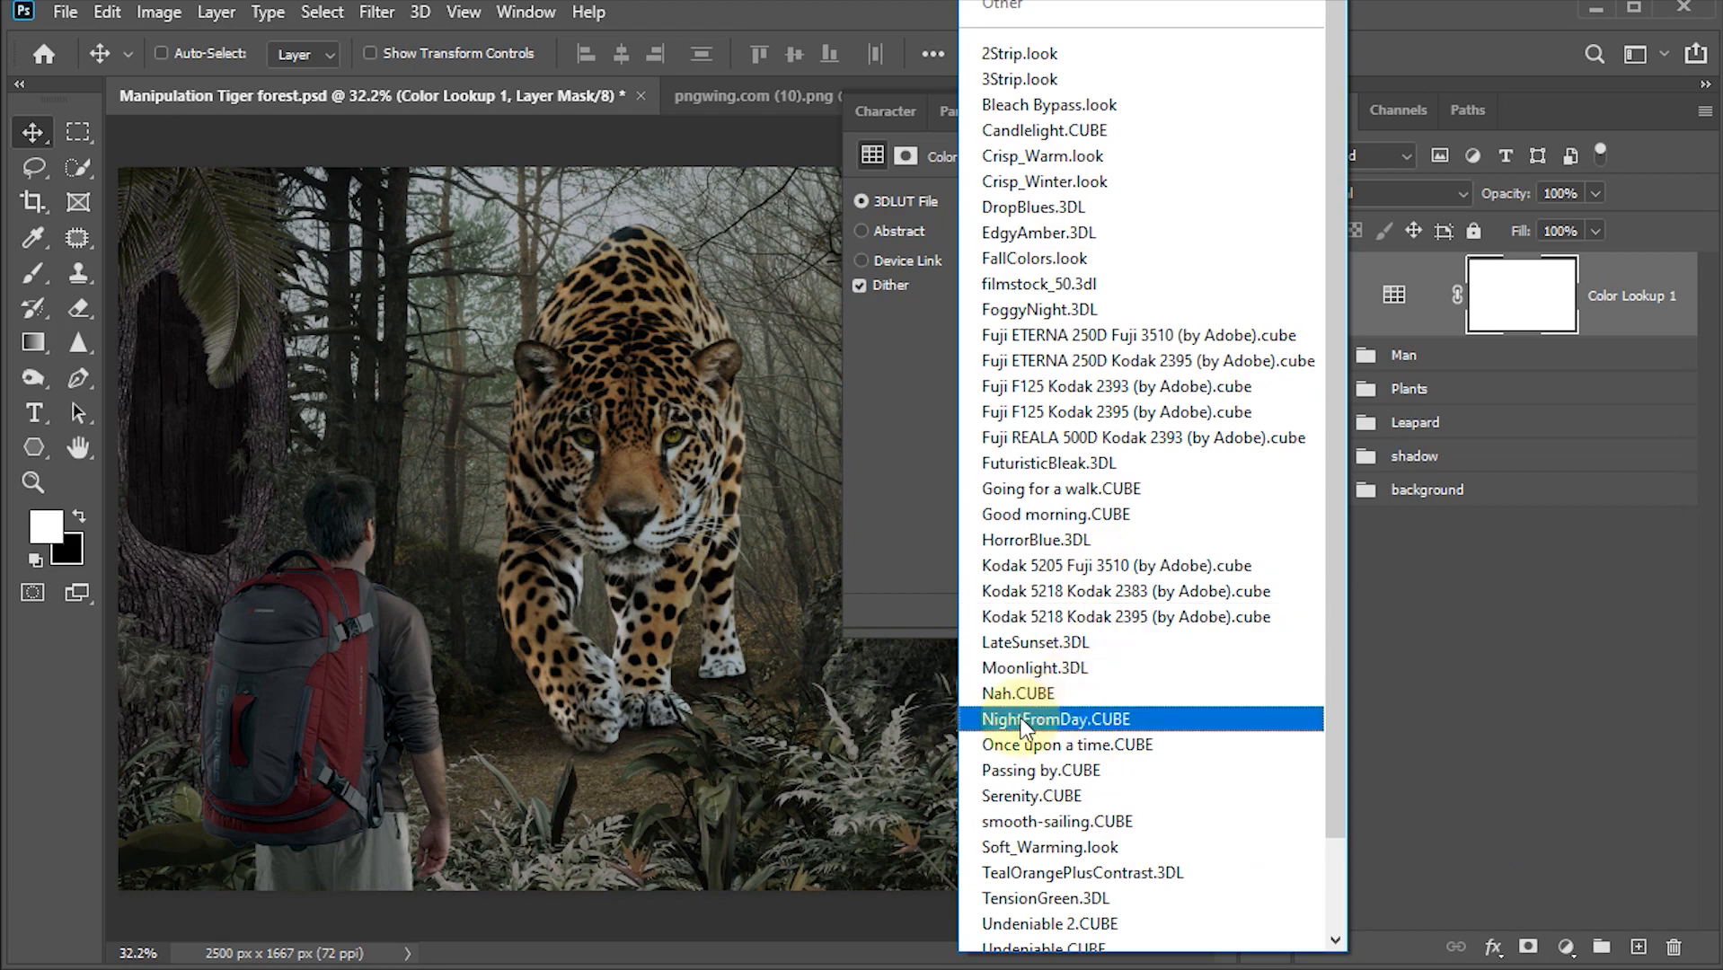
left_click(1068, 719)
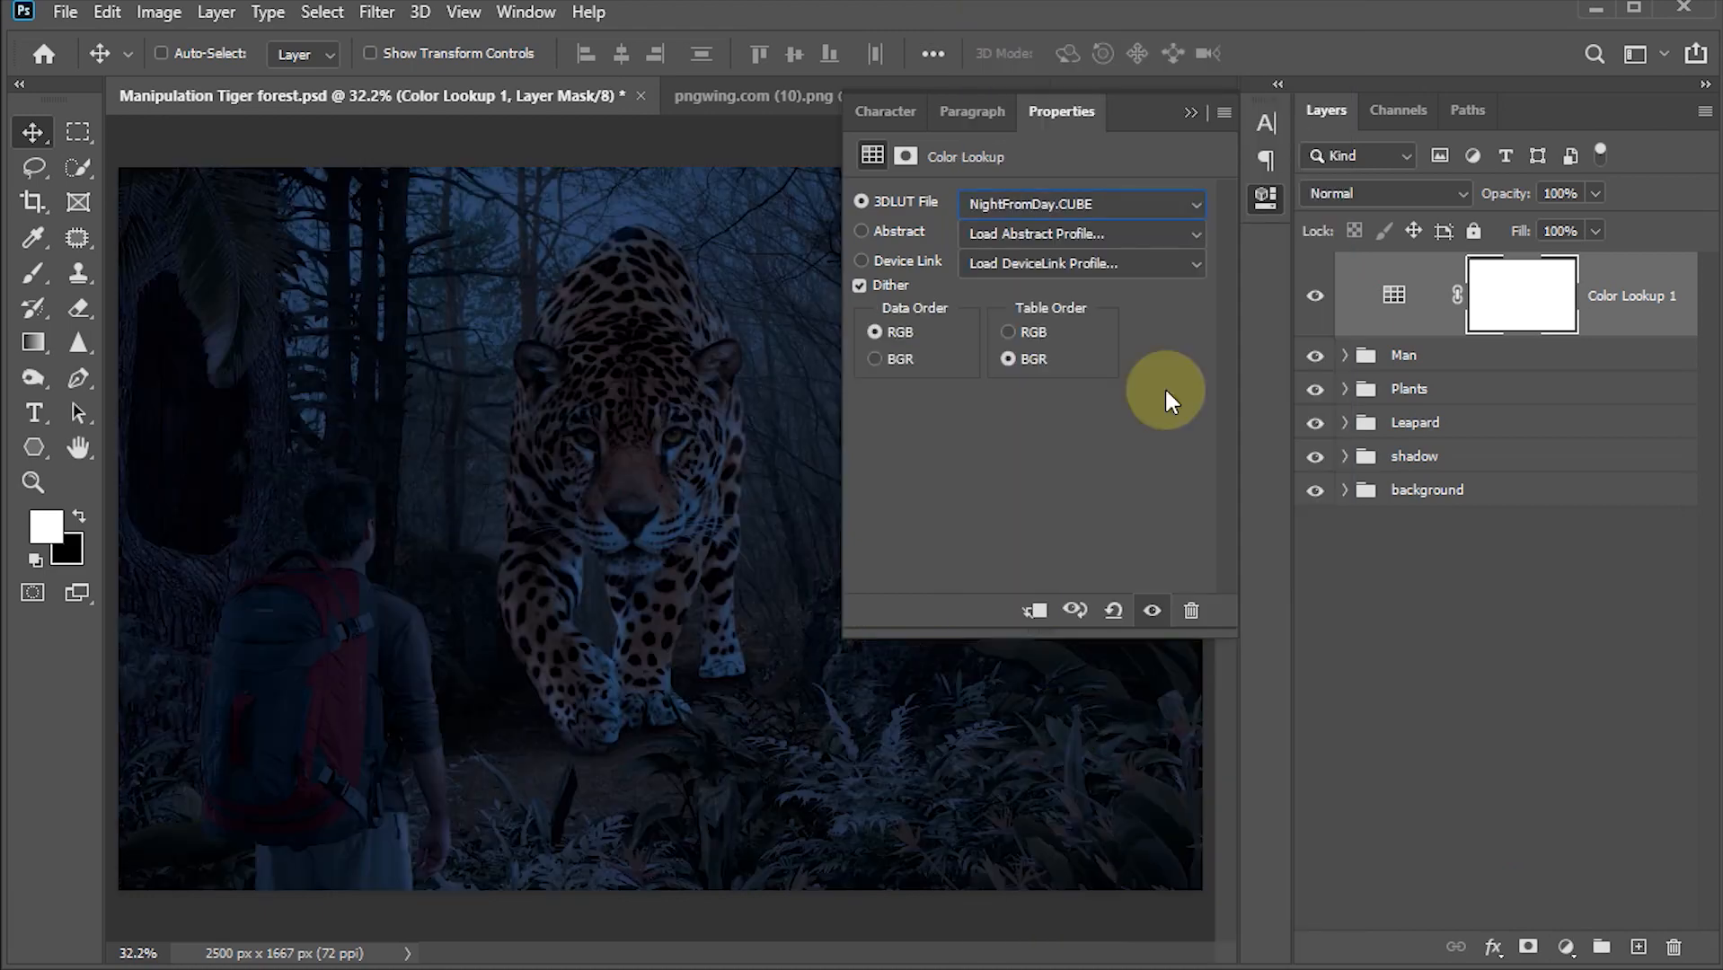
left_click(1192, 112)
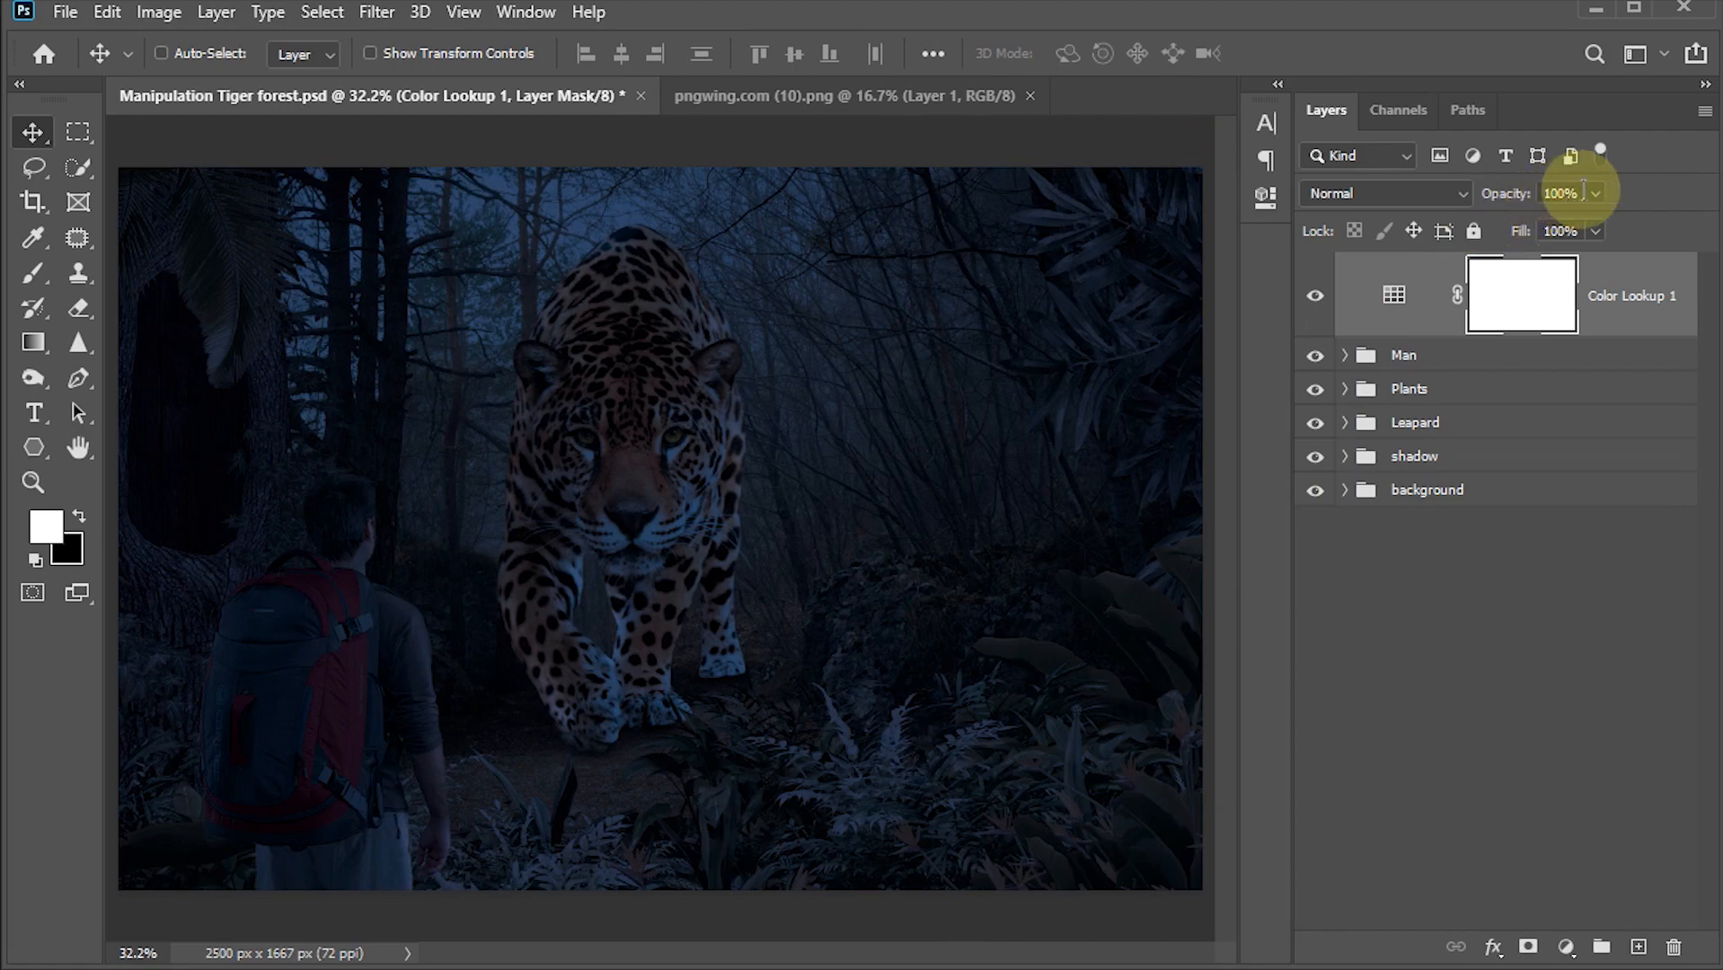
left_click(1563, 194)
type("55")
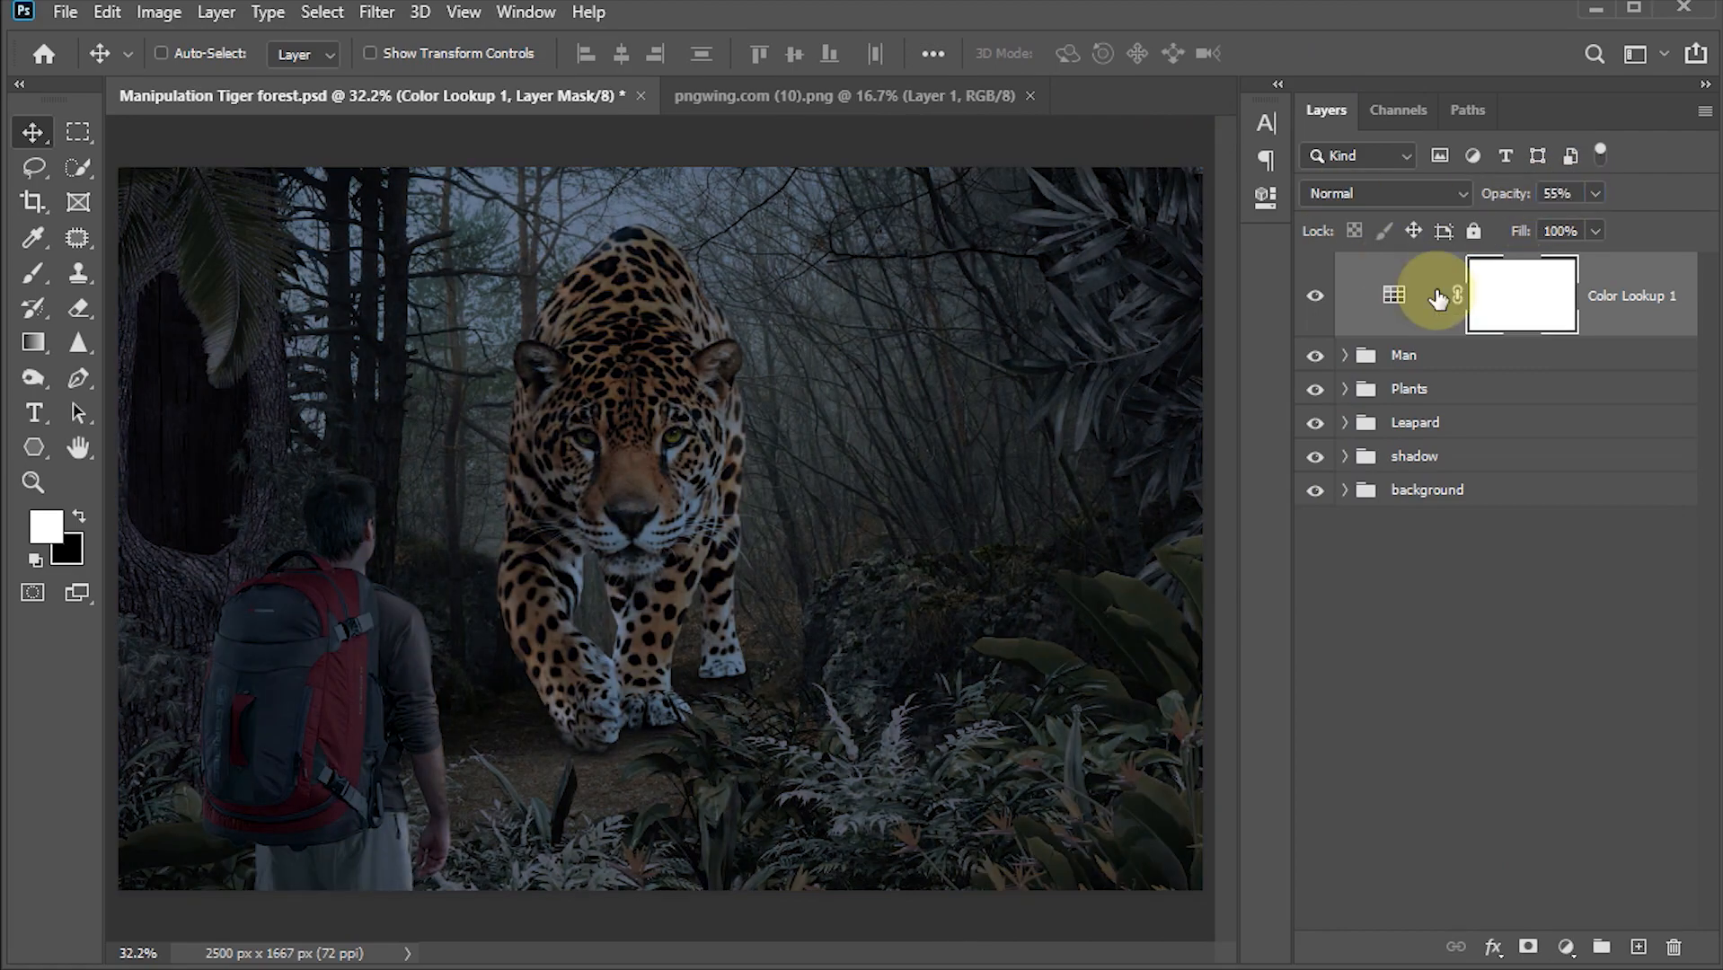
Step: Add a new layer at the top of the background group and paint a large soft white spot about 1100 px behind the jaguar's head
left_click(1438, 299)
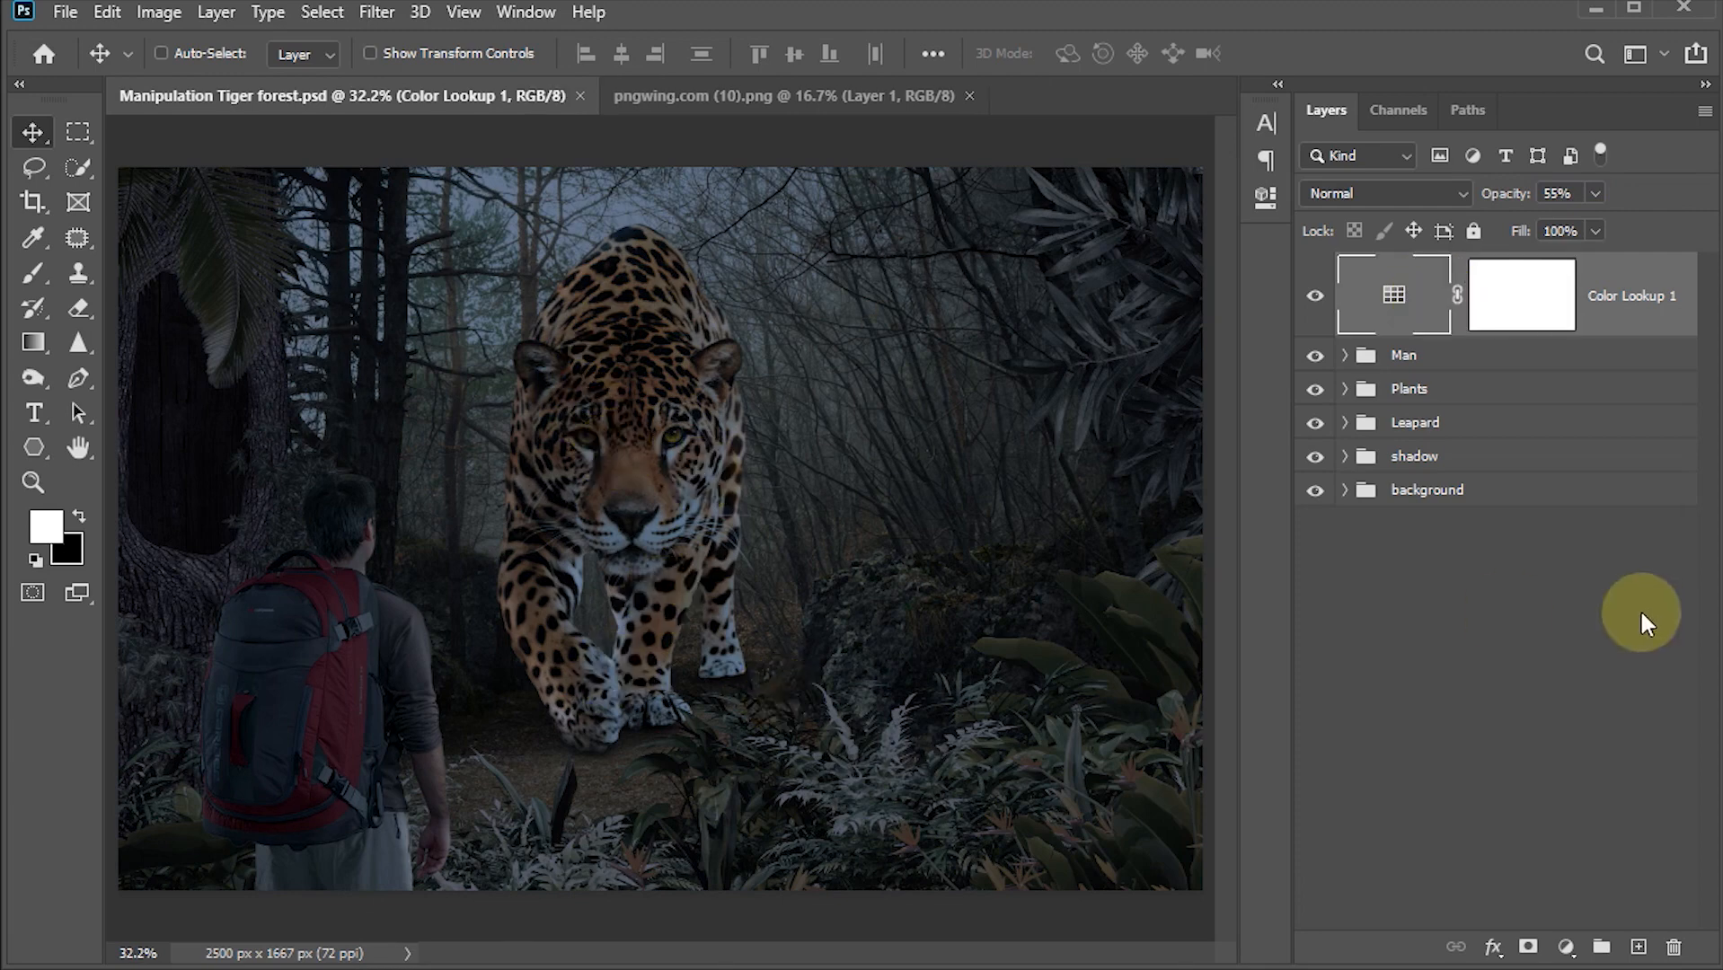
left_click(1347, 491)
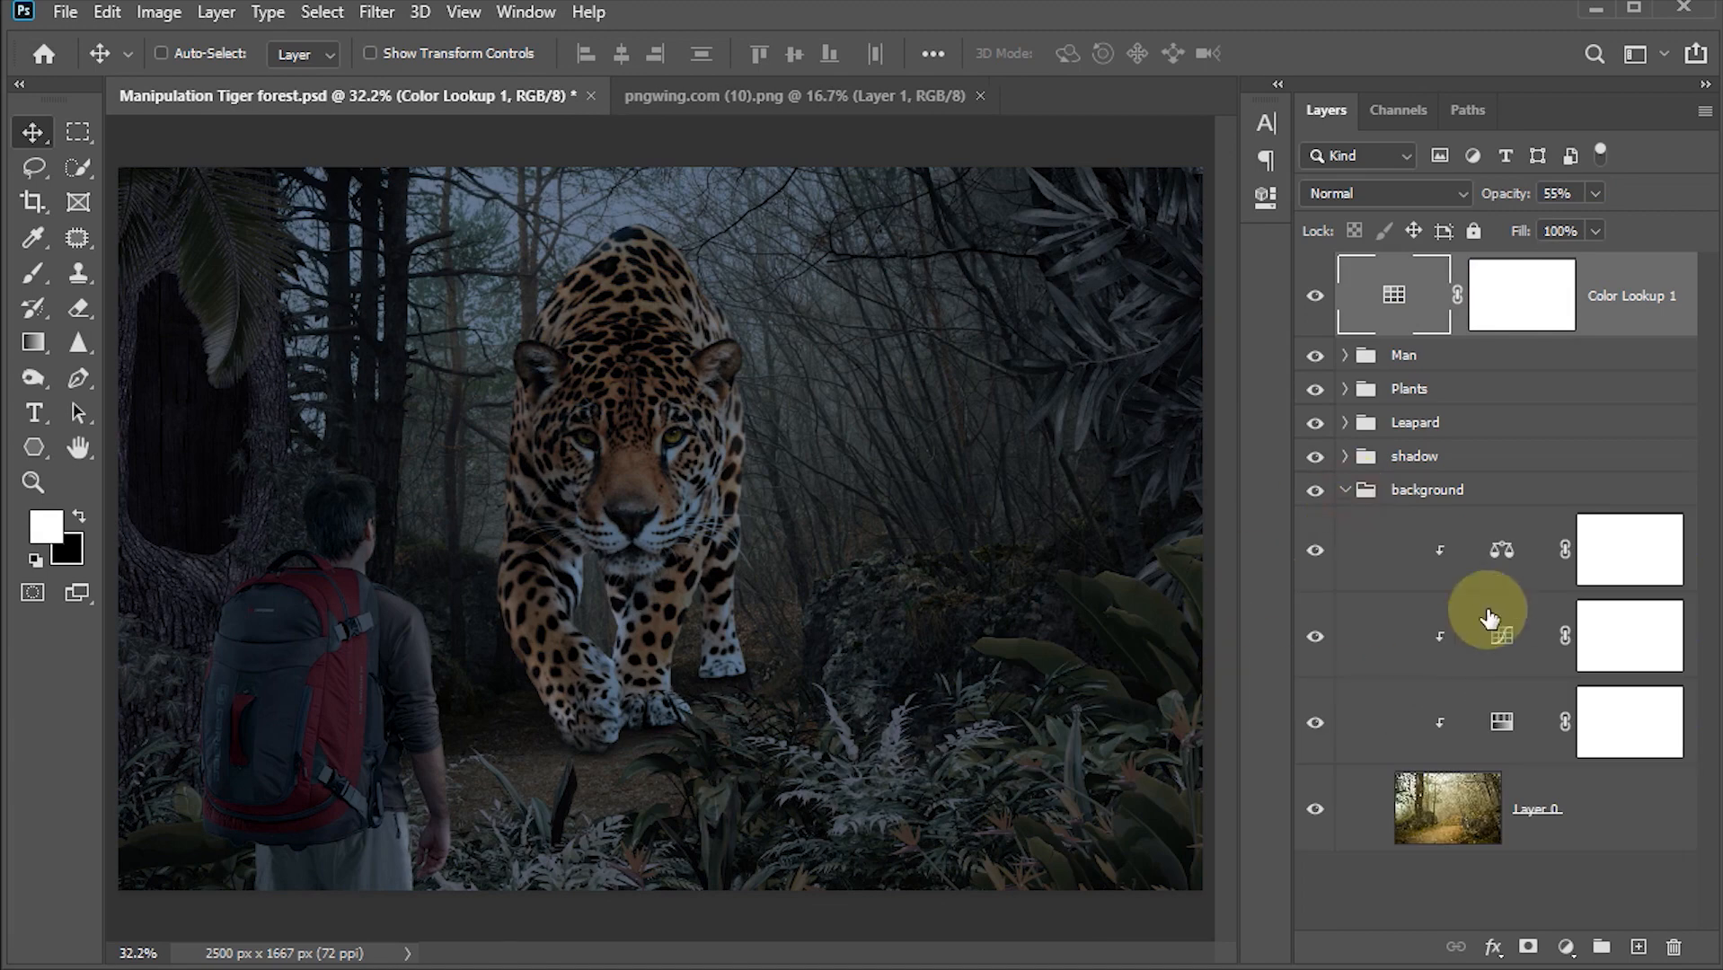
left_click(1505, 557)
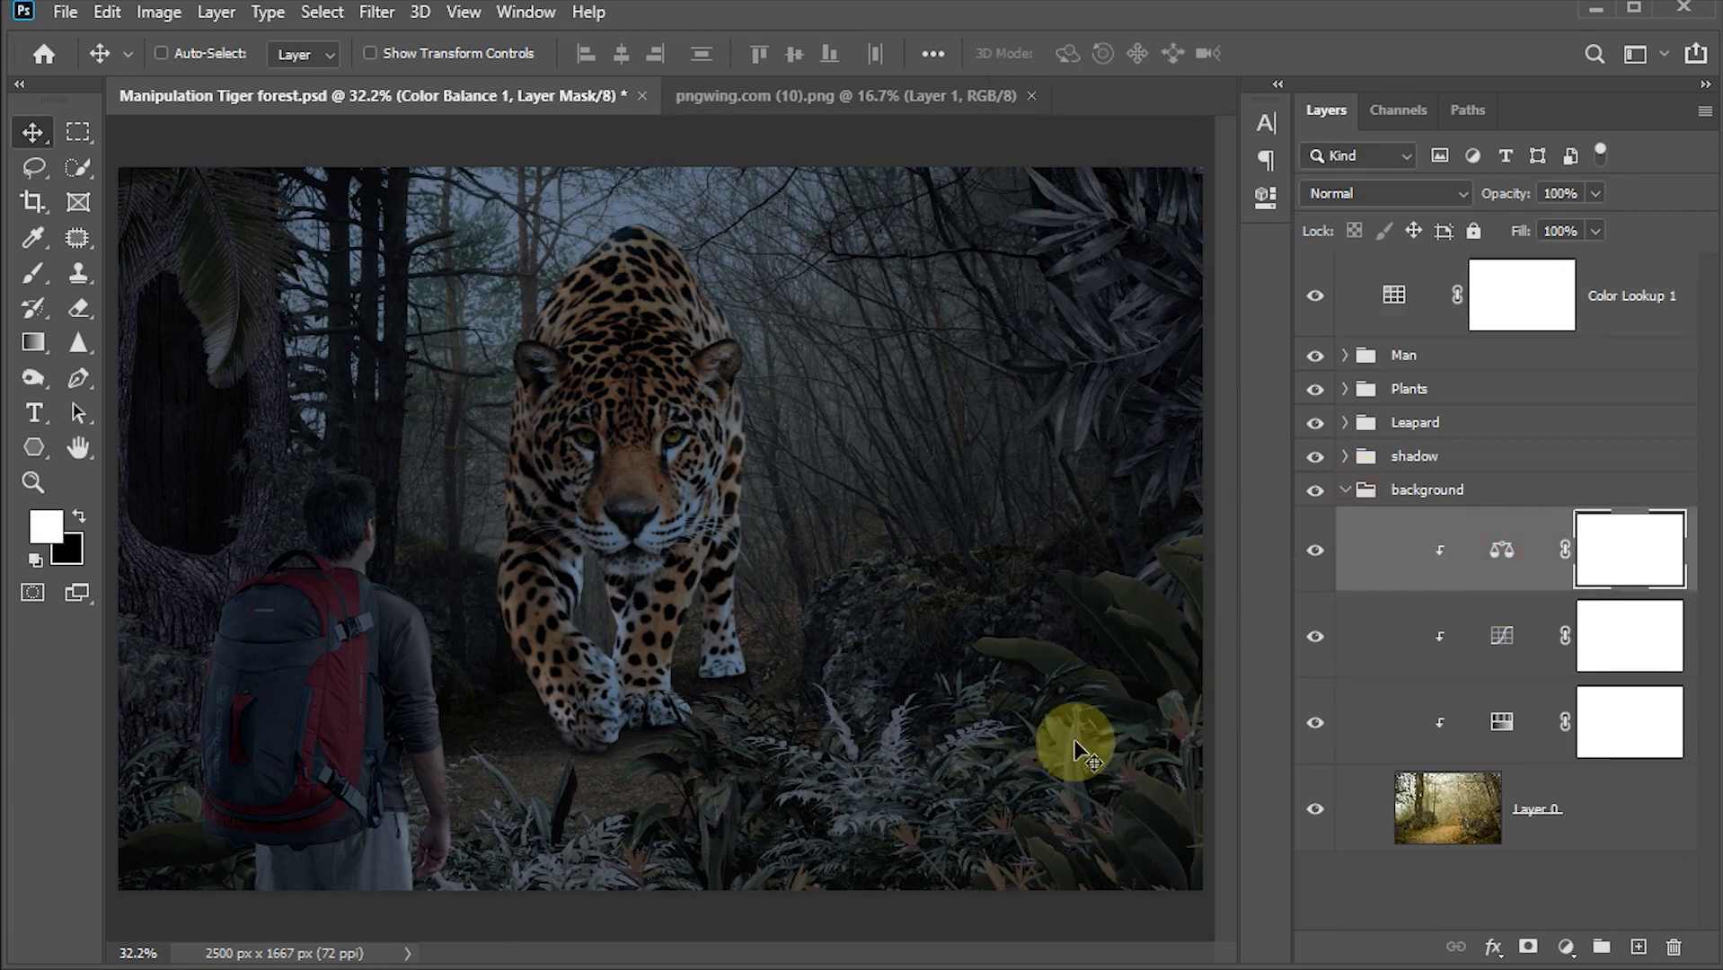
left_click(1639, 949)
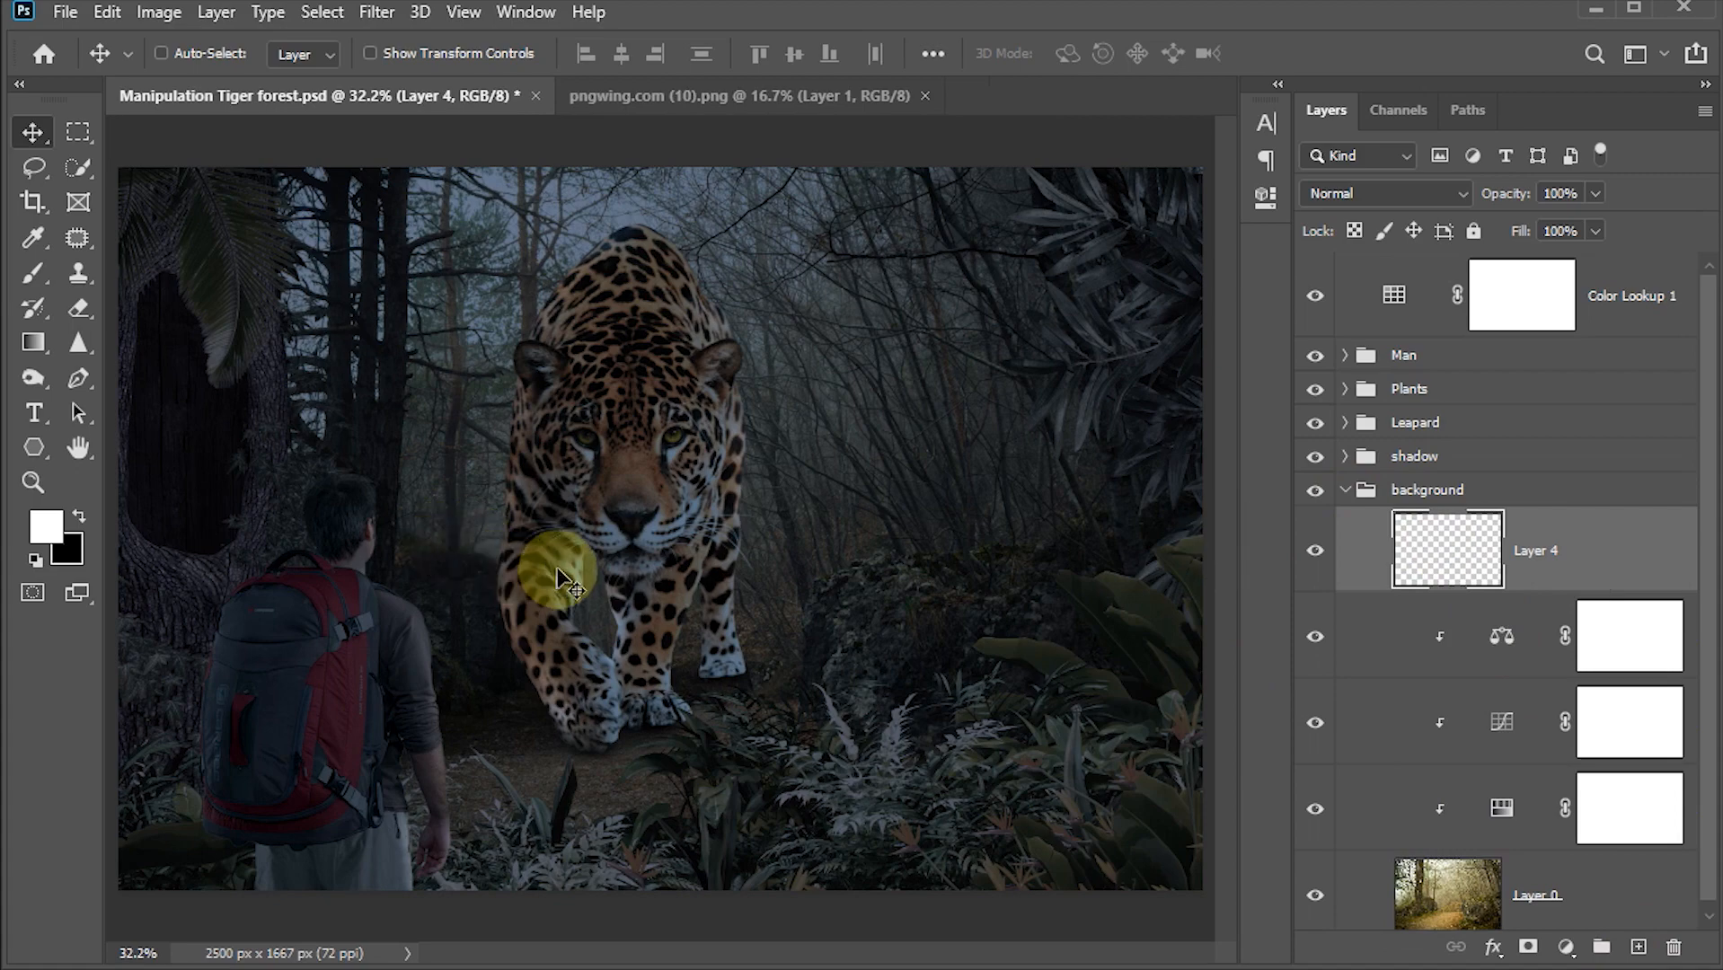
key("b")
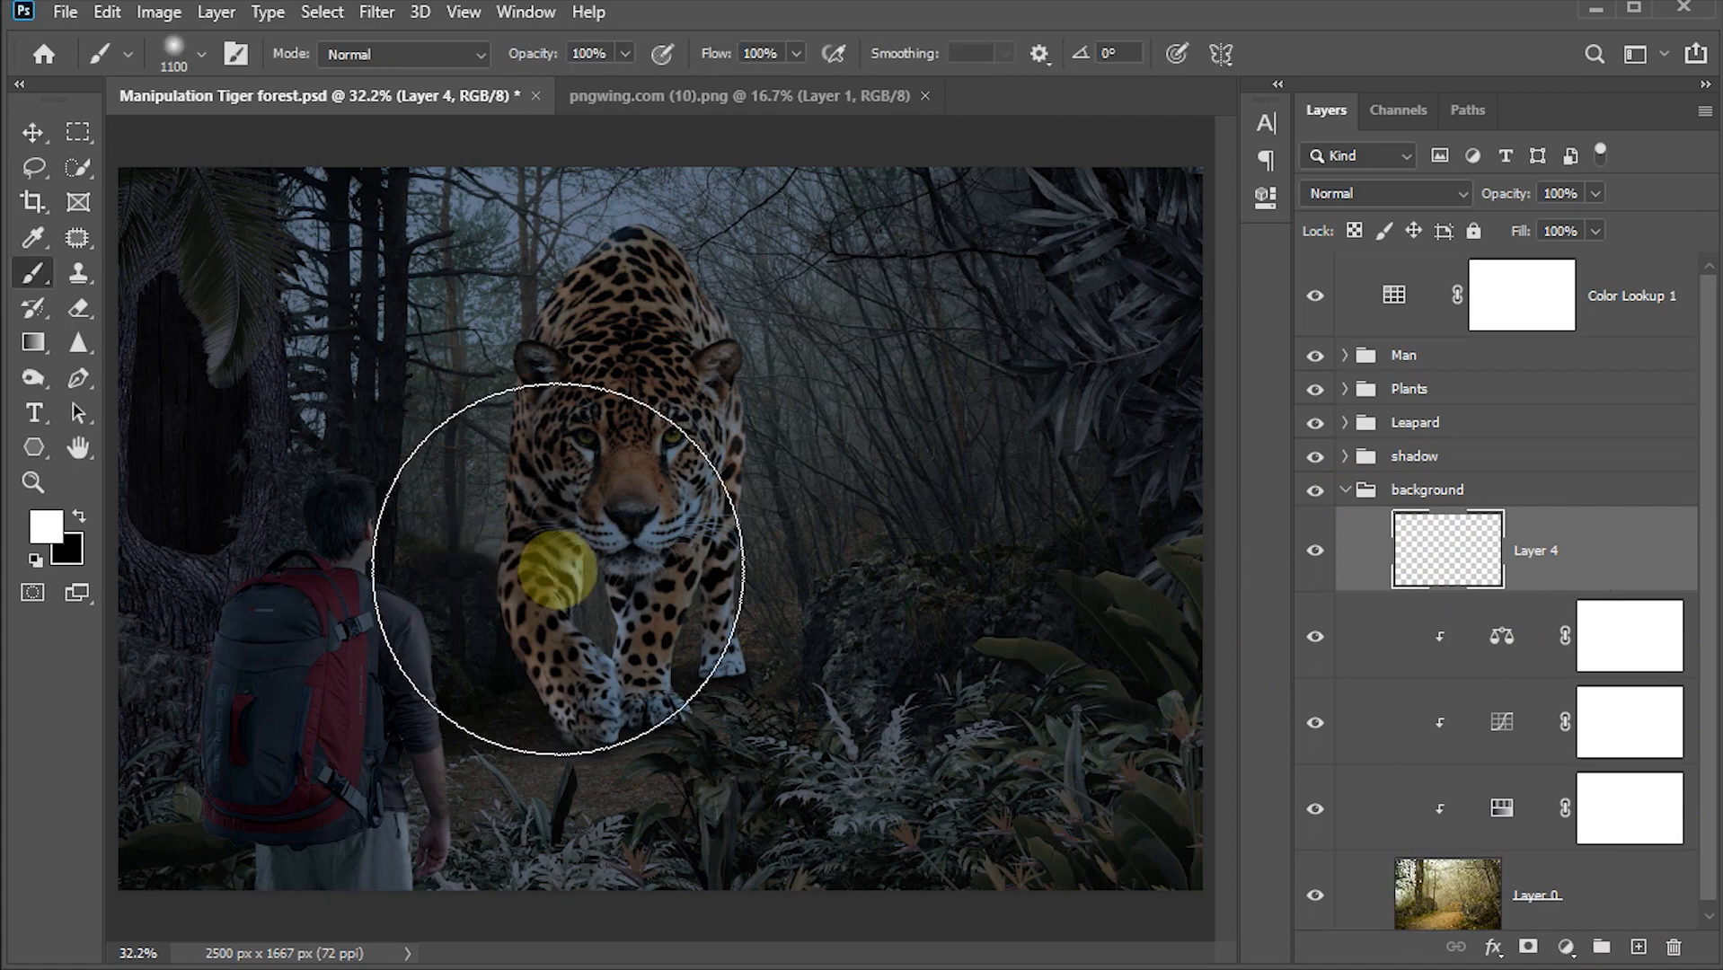
left_click(47, 529)
left_click(1450, 239)
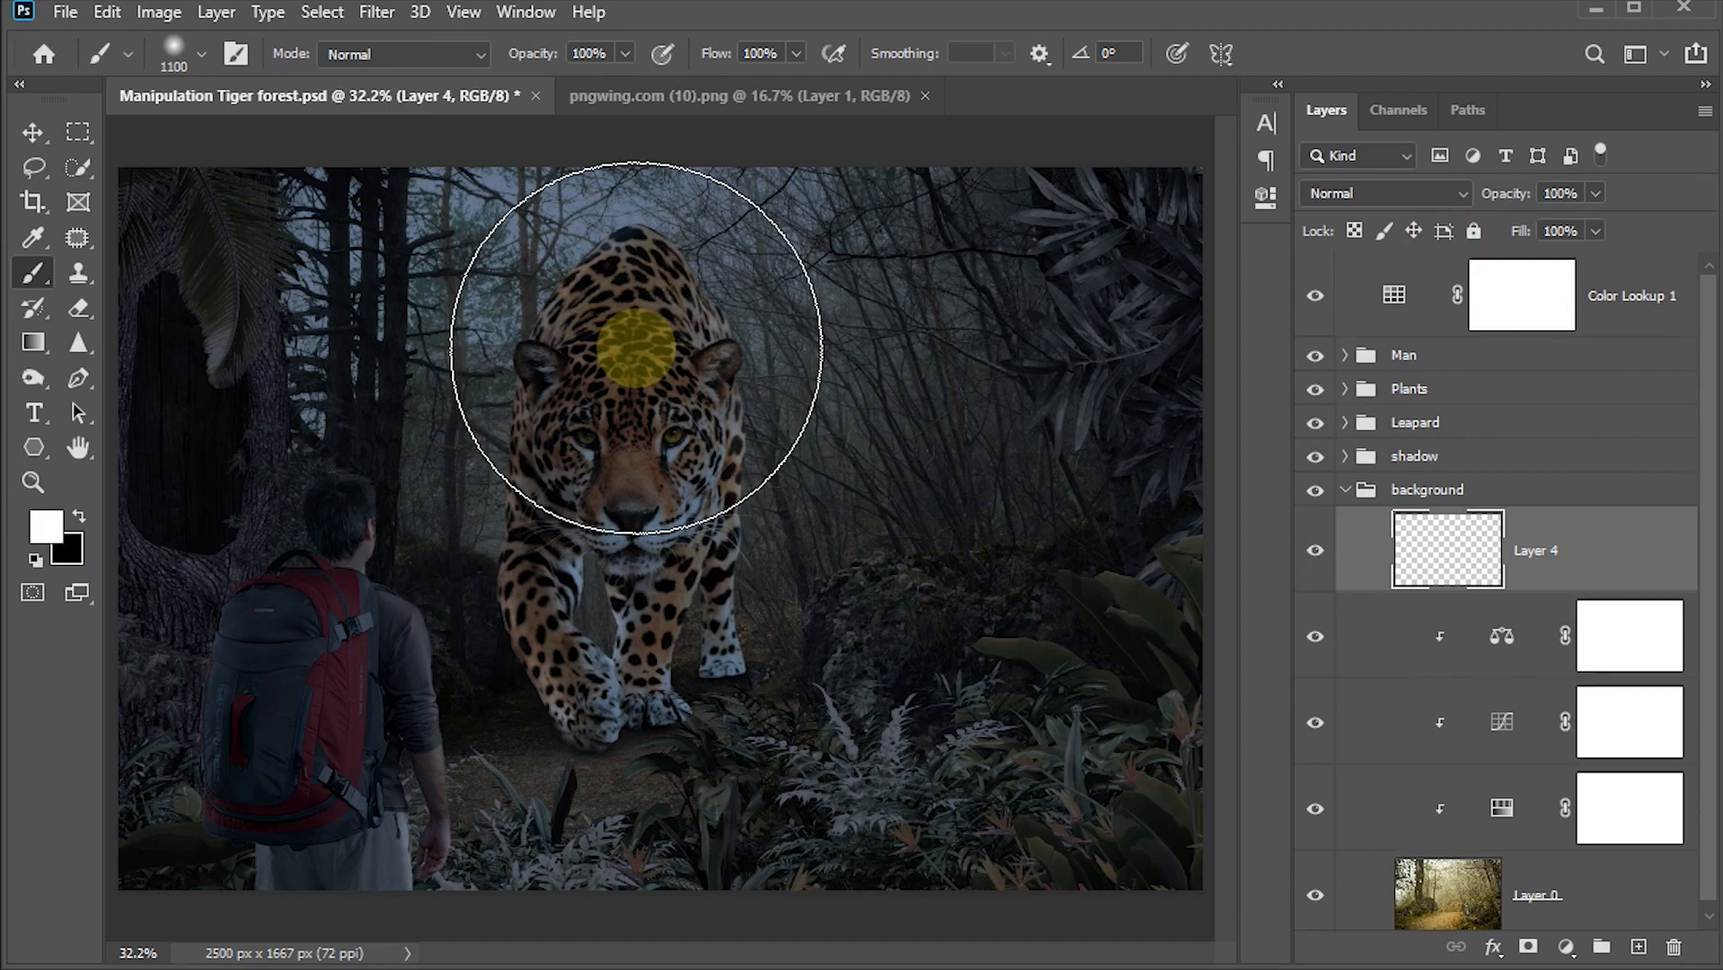
left_click(636, 349)
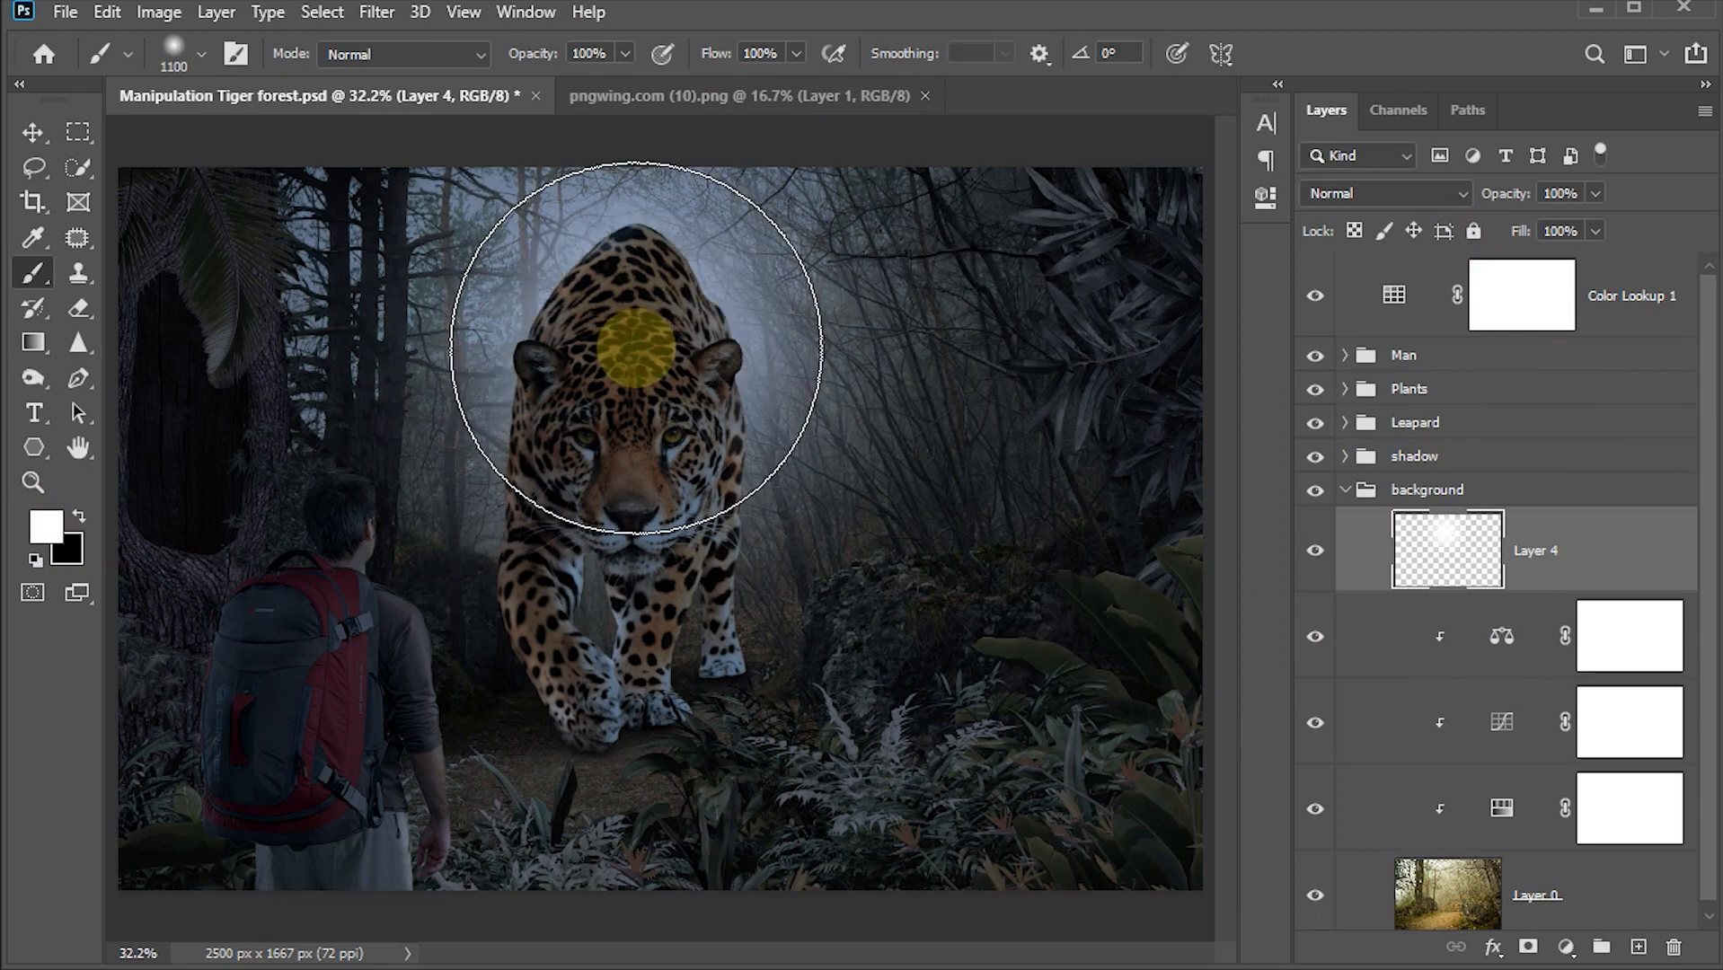
Step: Set the white spot layer's blend mode to Overlay and compare it by toggling its visibility
left_click(27, 132)
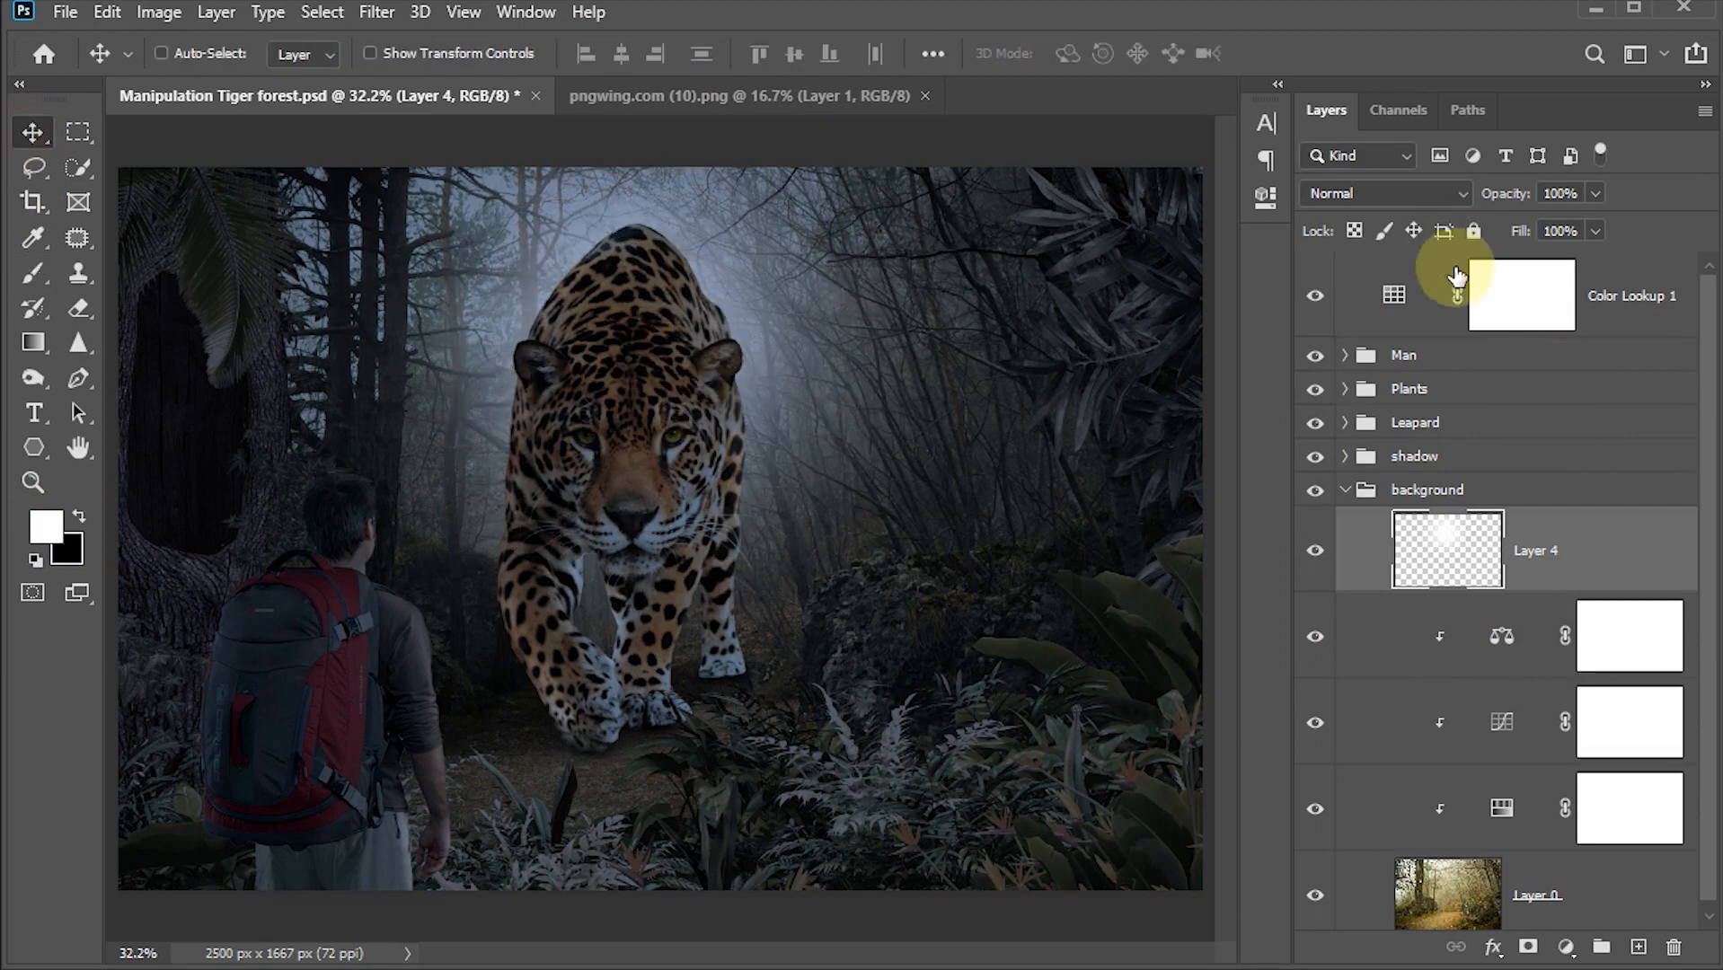
left_click(1460, 197)
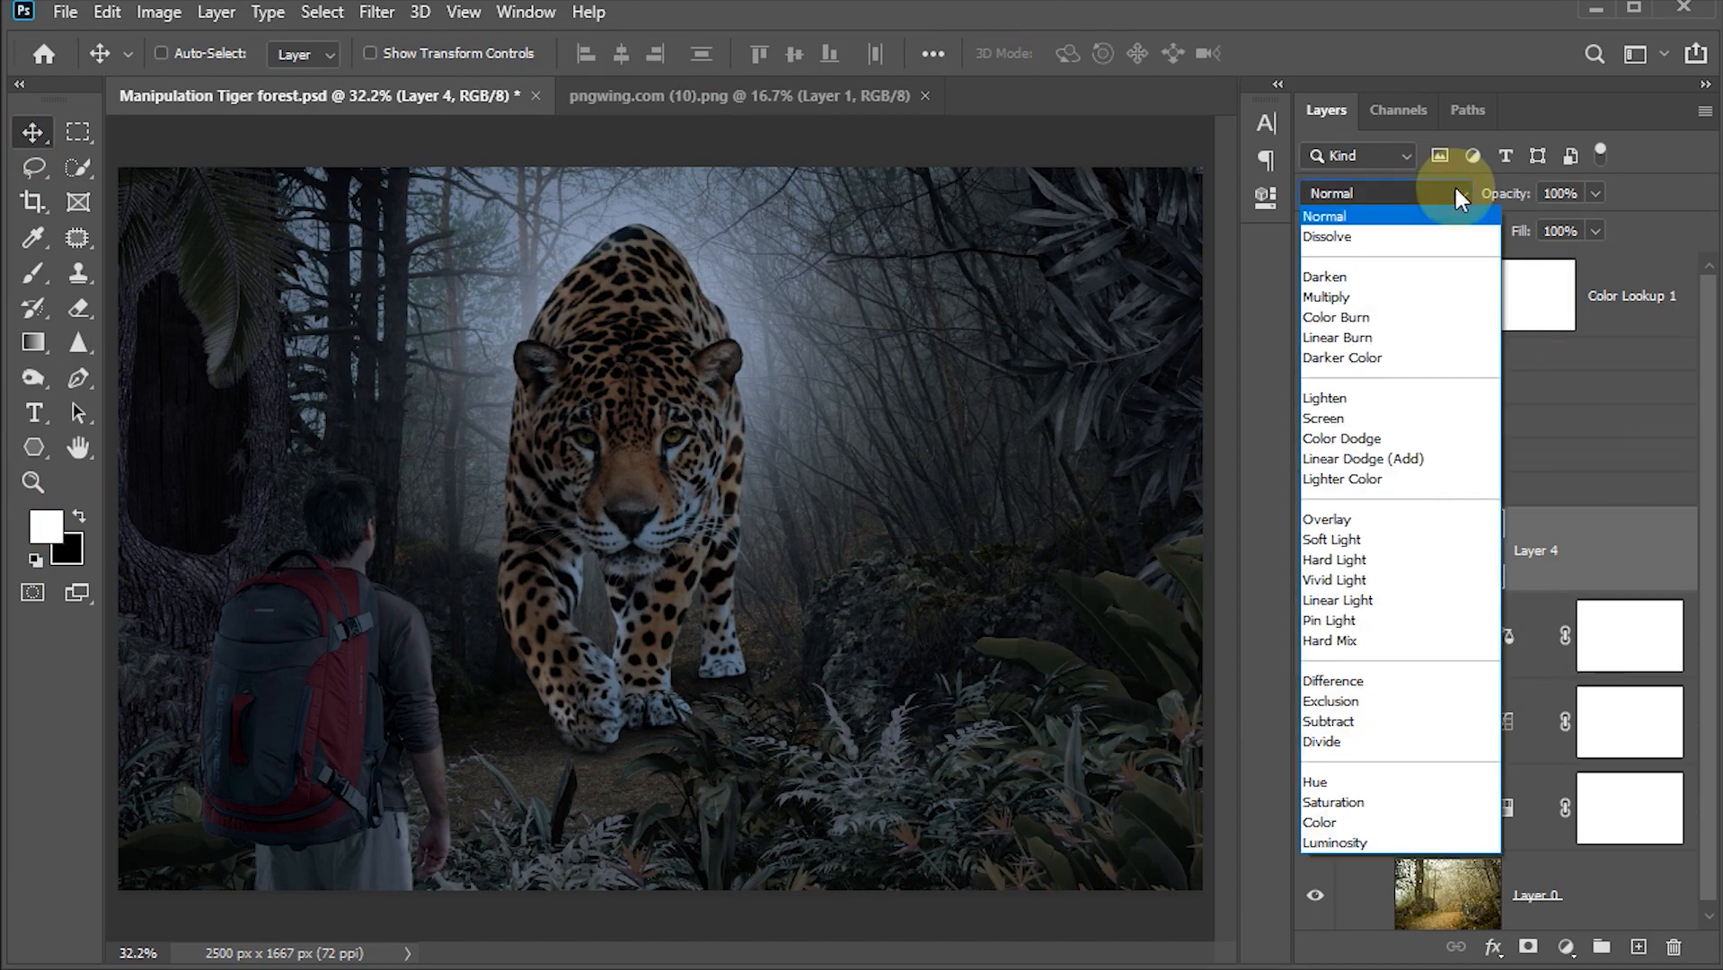
left_click(1342, 521)
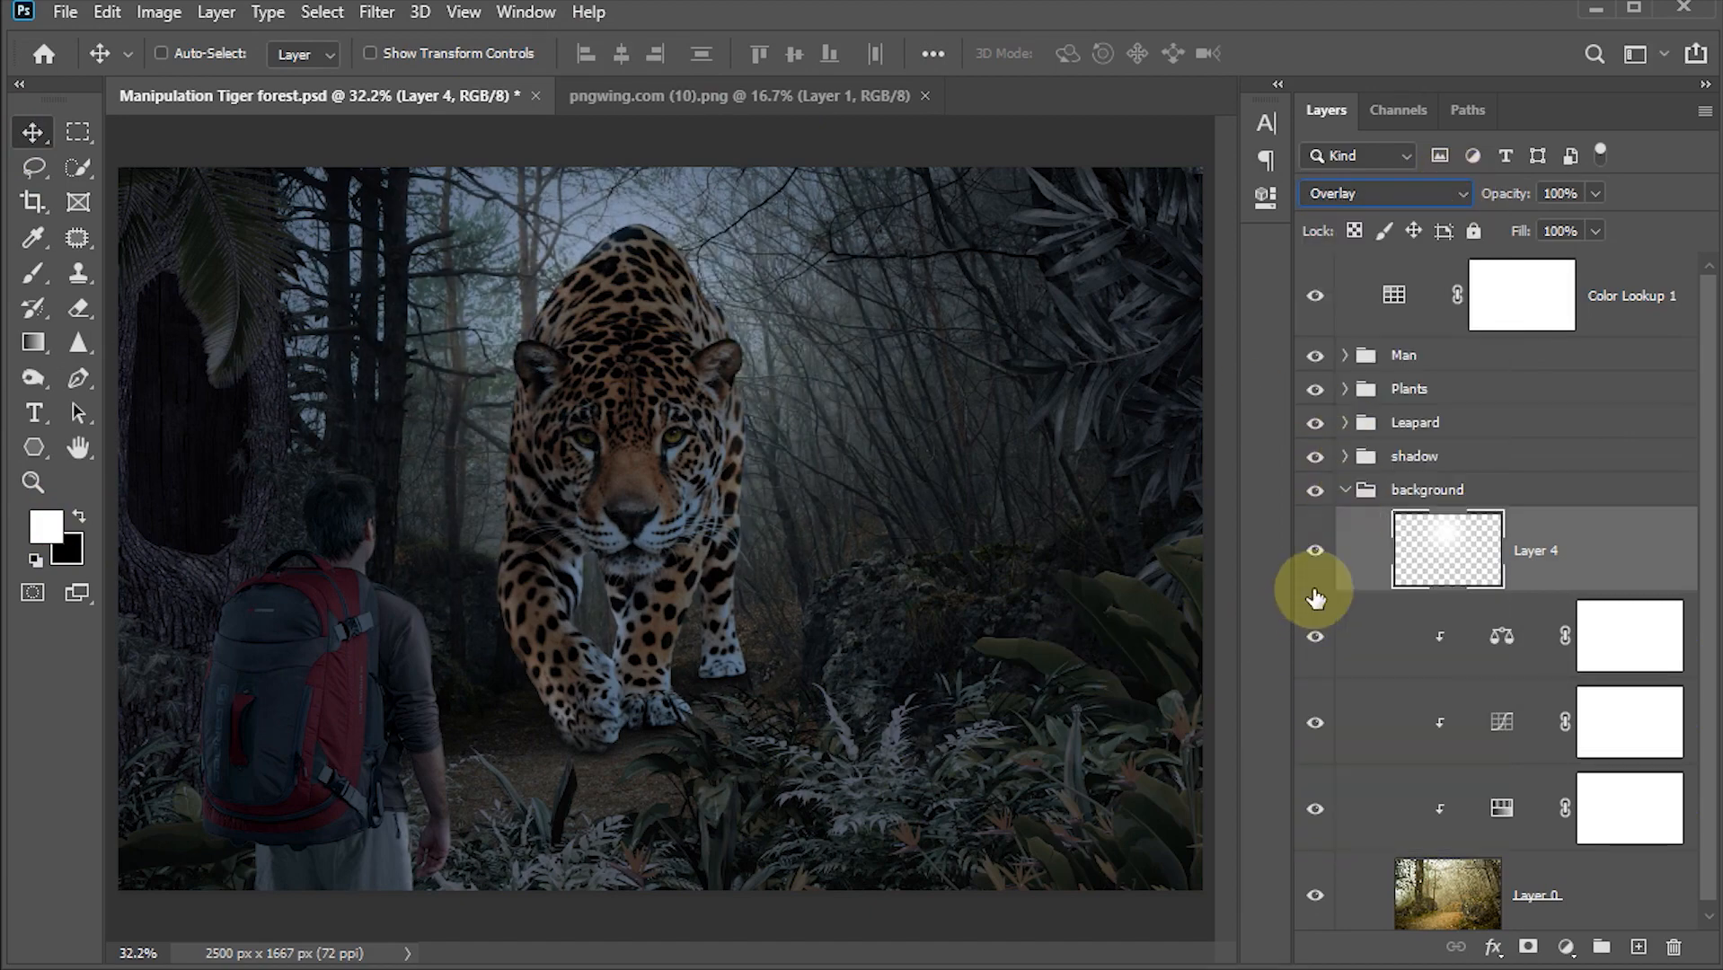
left_click(1315, 550)
left_click(1315, 557)
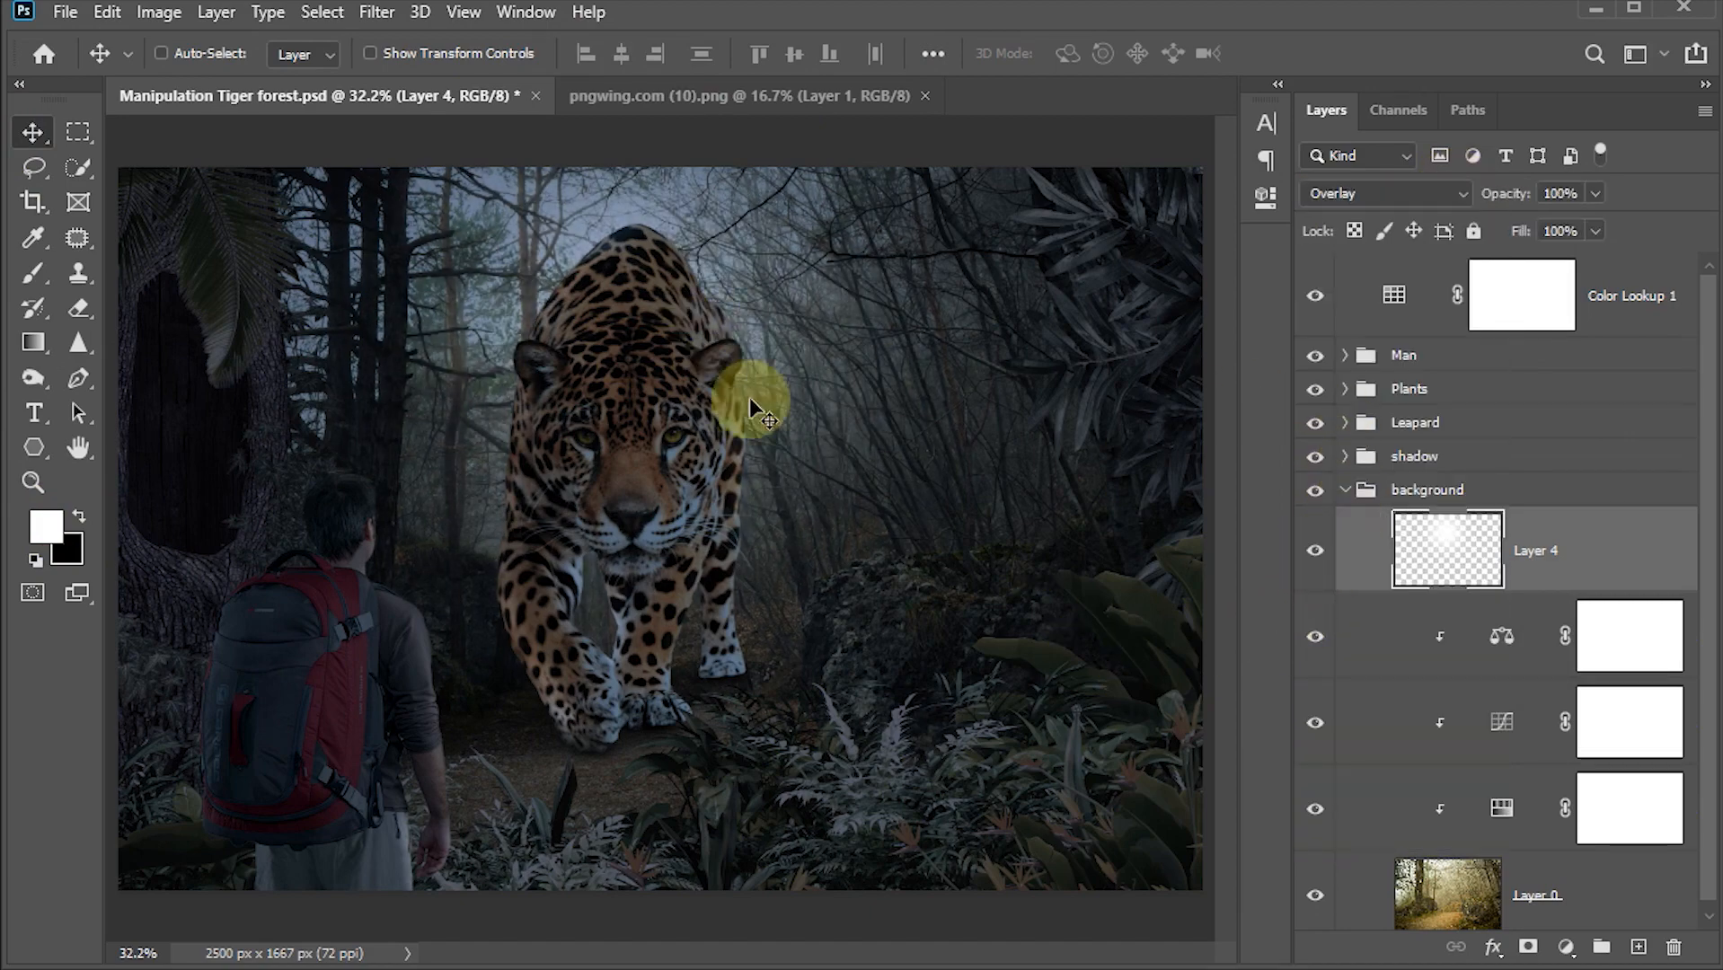
left_click(1344, 491)
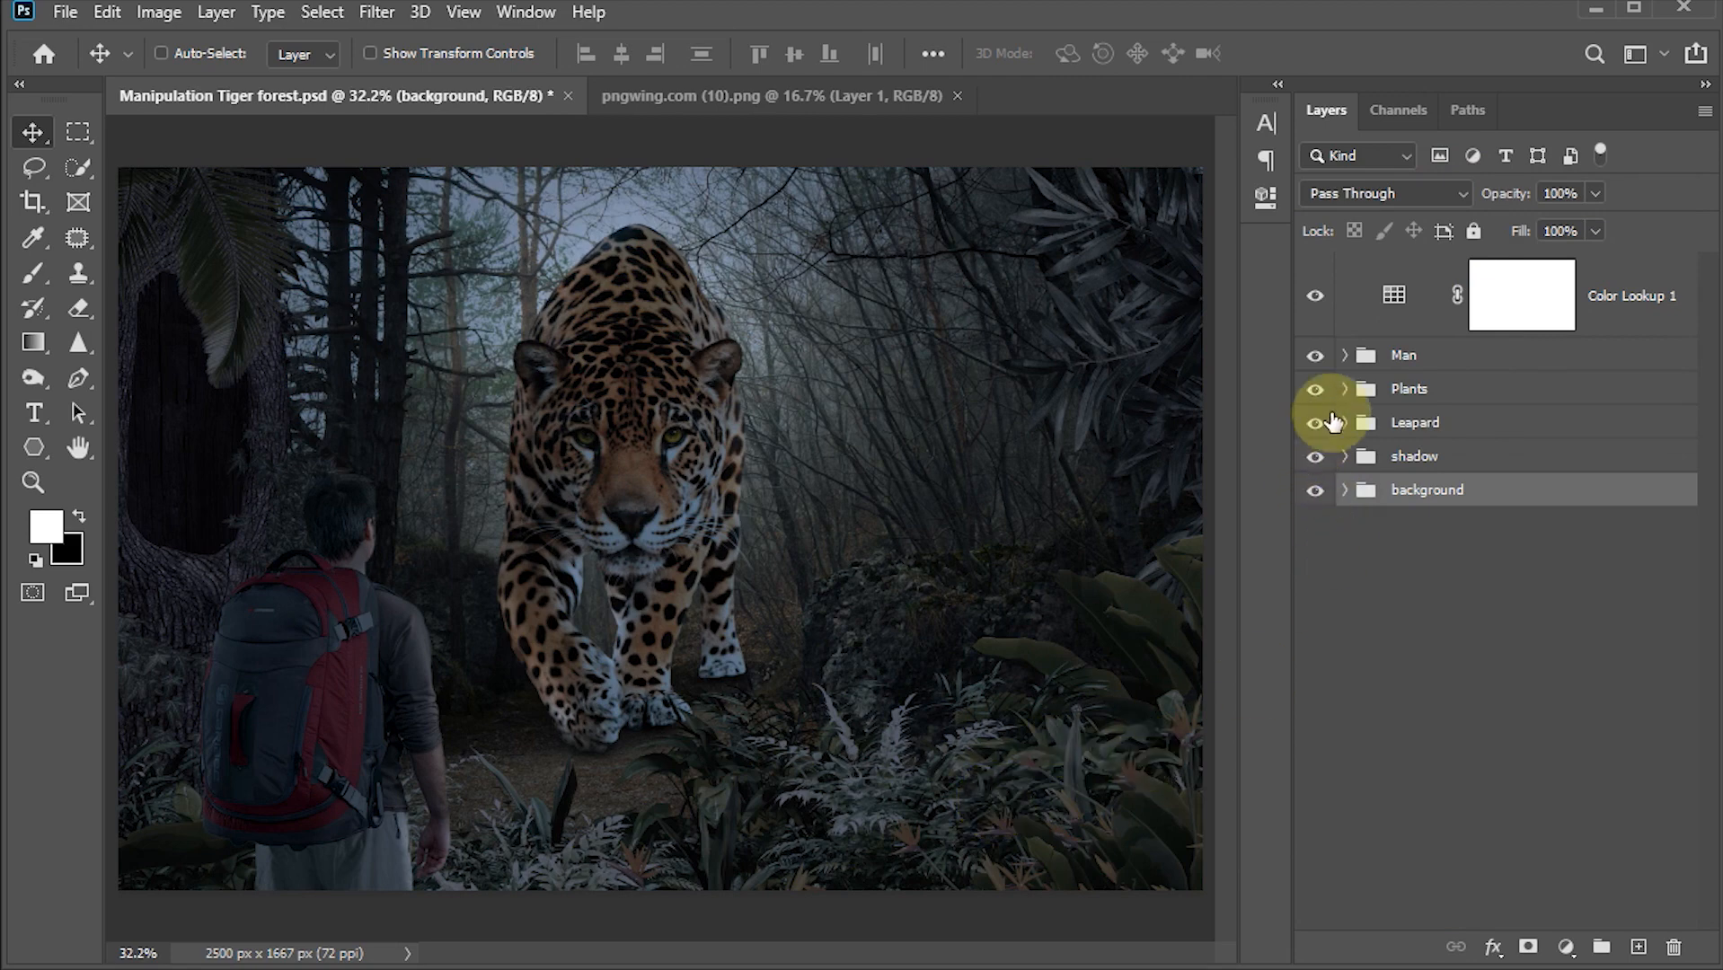
Step: Set the saturation of the Plants group's Hue/Saturation adjustment to -49
left_click(1345, 390)
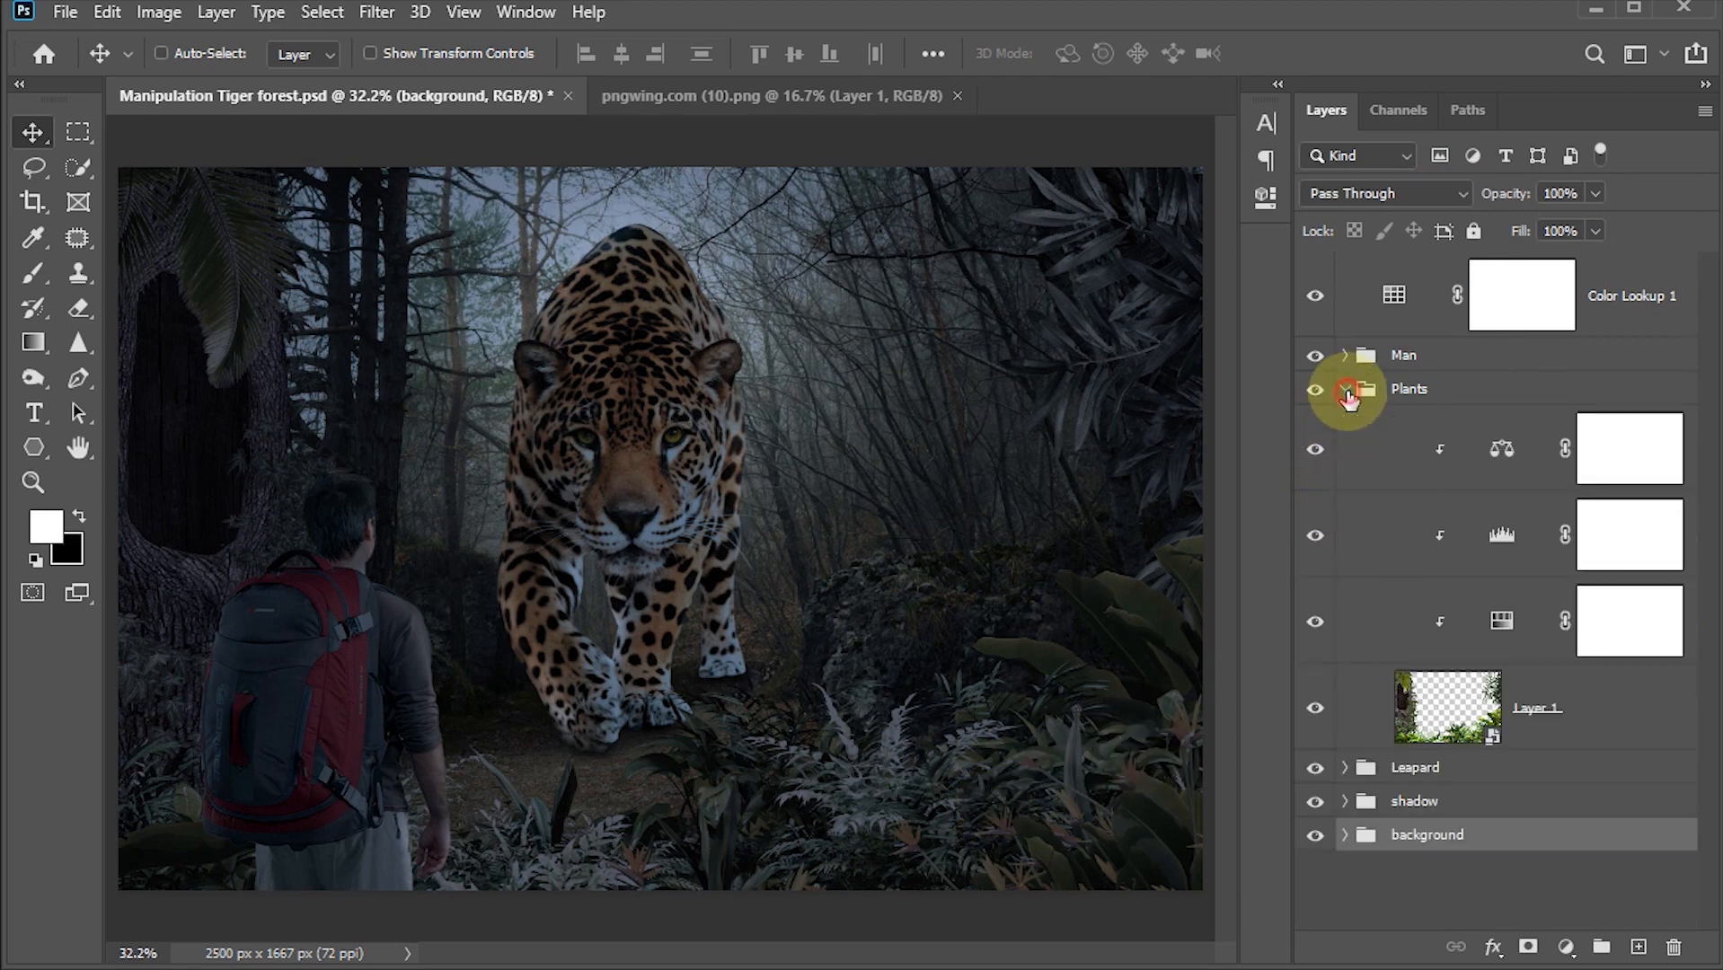
double_click(1498, 624)
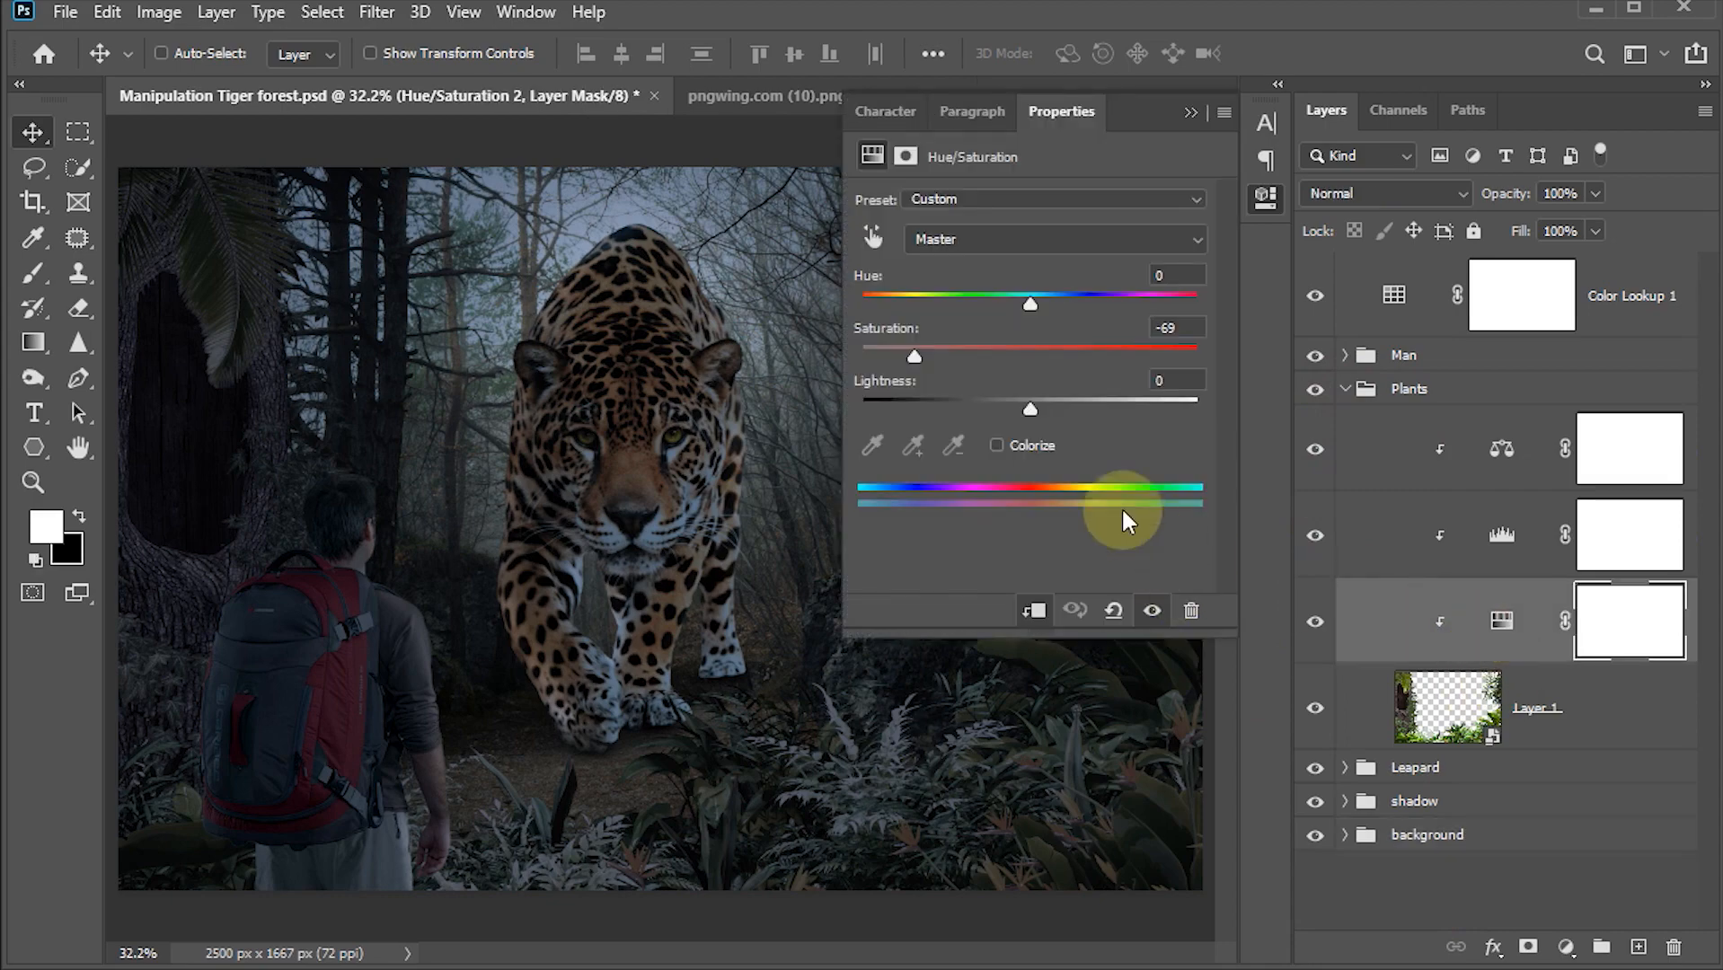
left_click_drag(1030, 356, 948, 361)
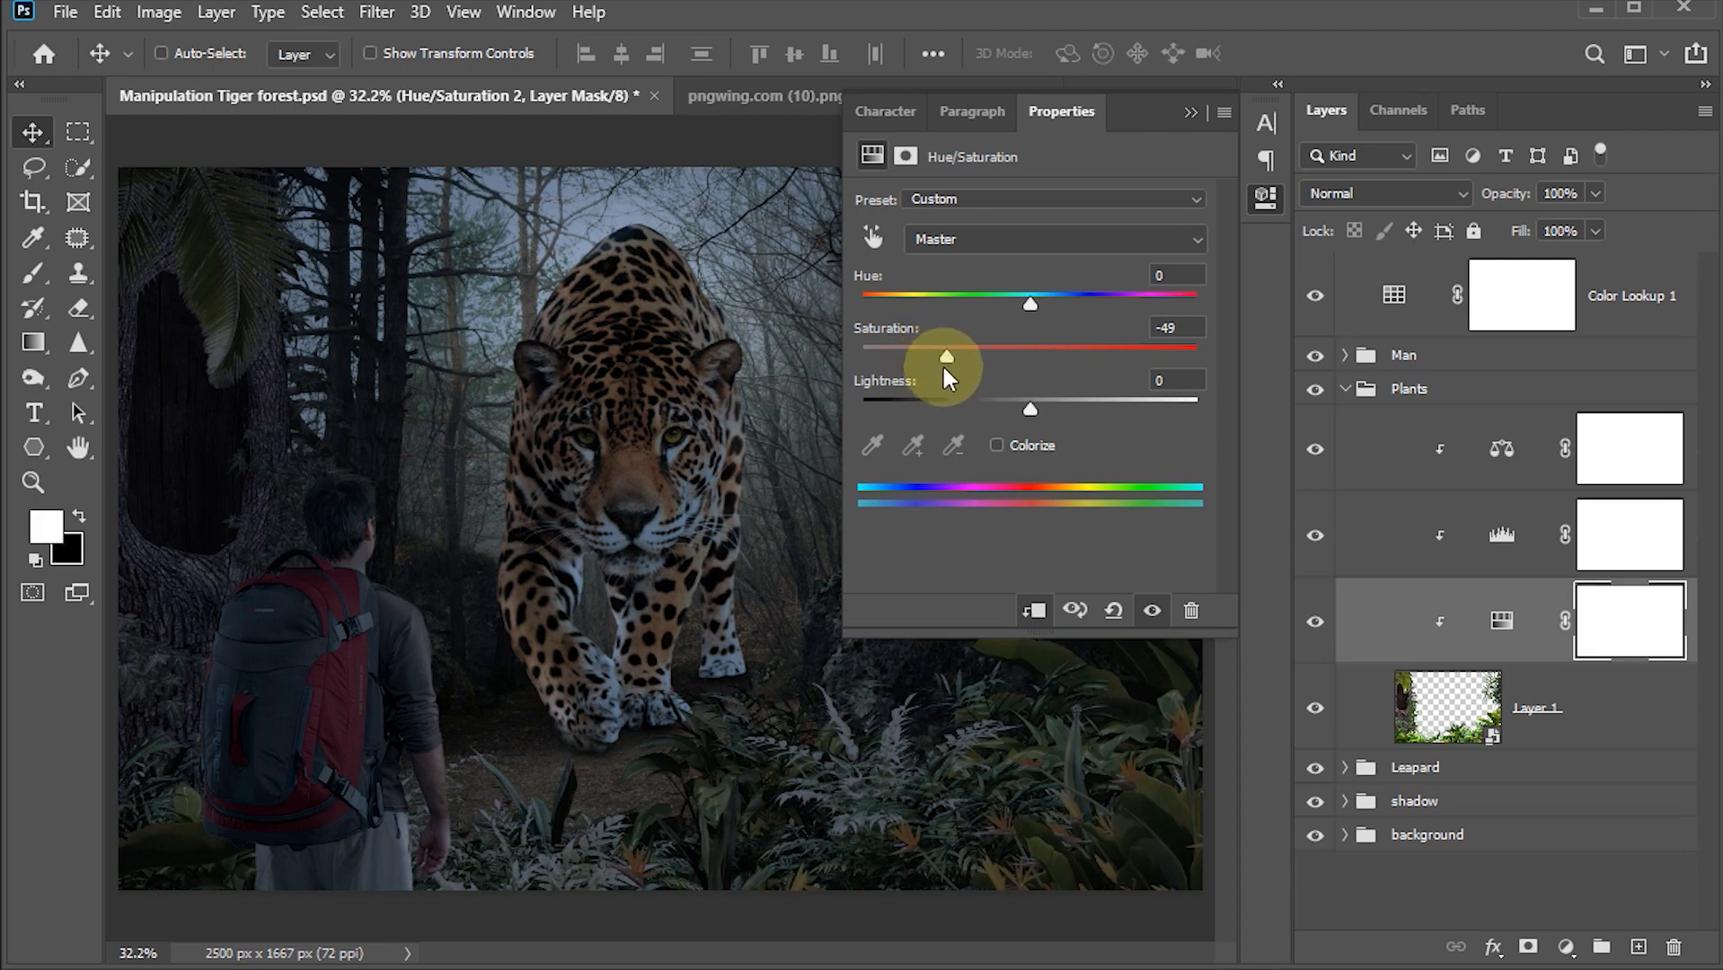
left_click(1193, 115)
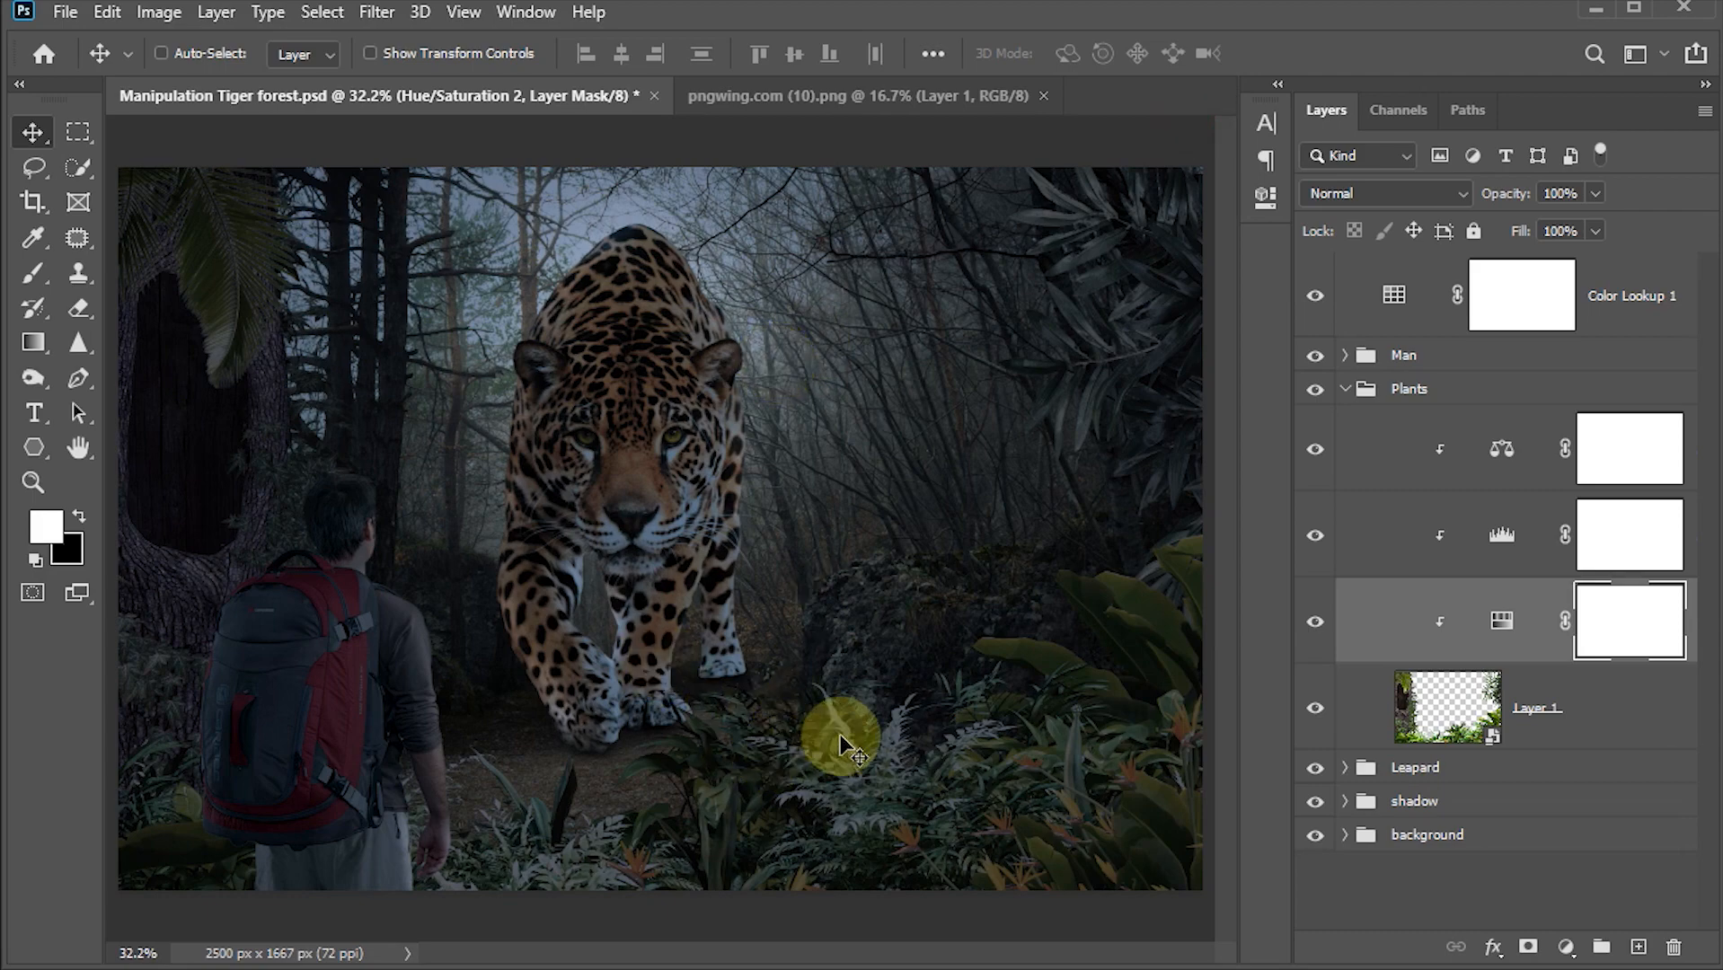
Step: Save the document and add a new empty layer at the top of the Leopard group
key("ctrl+s")
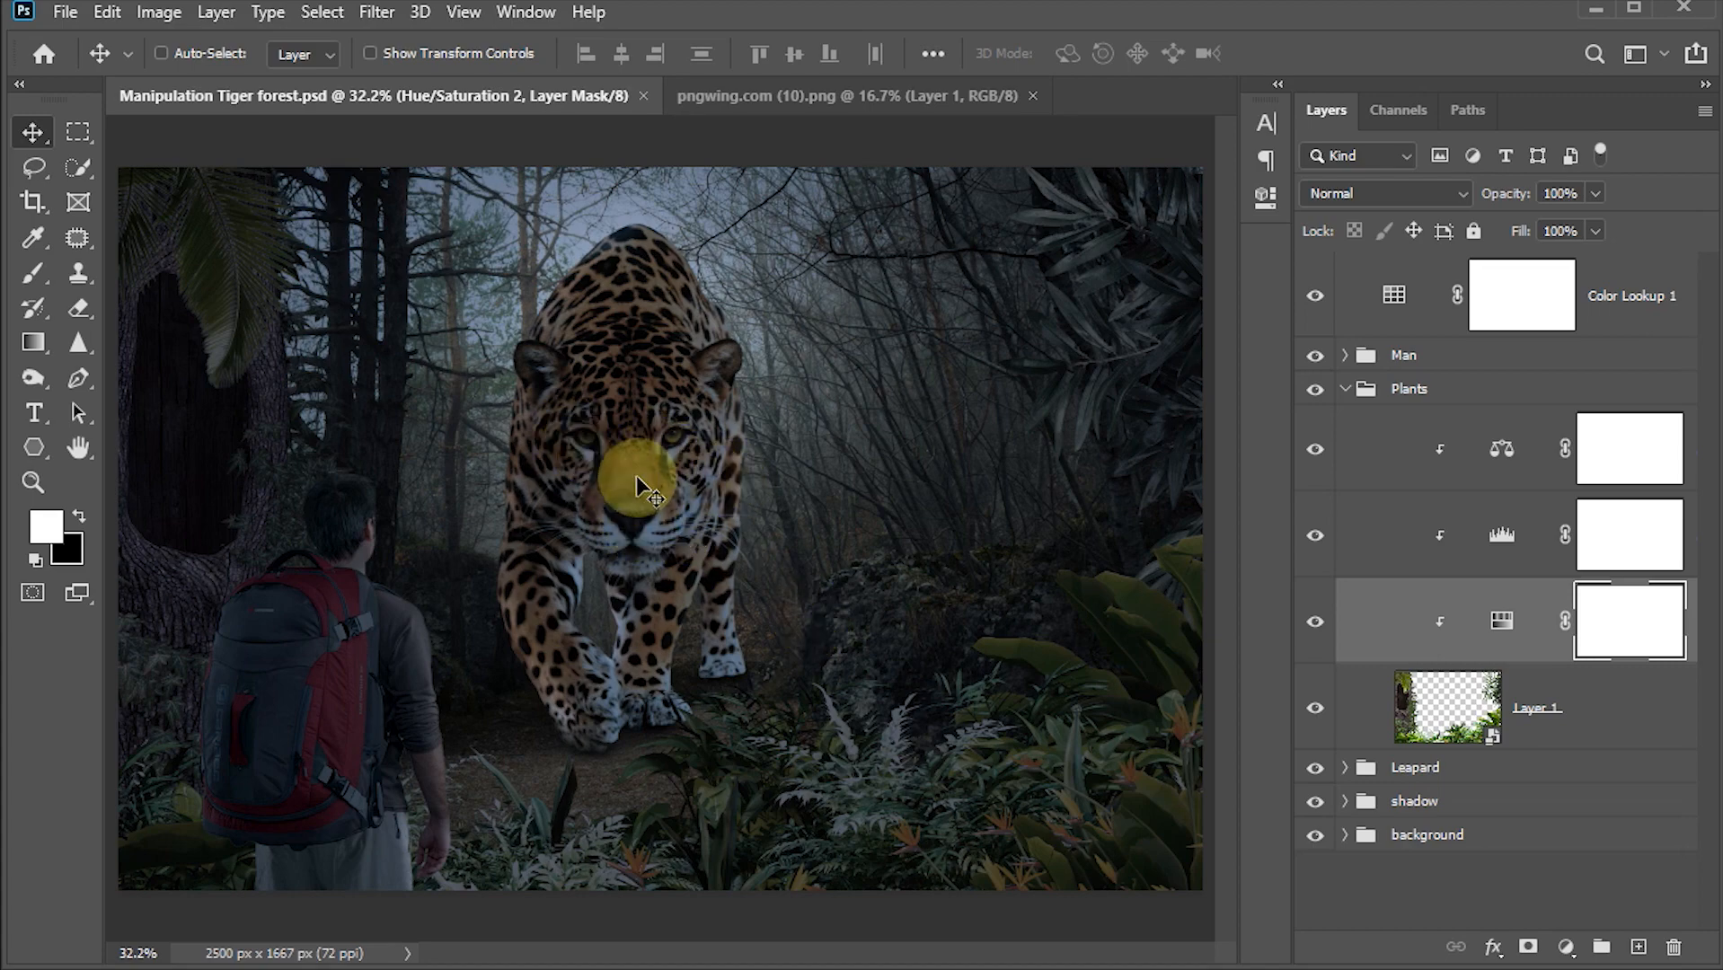
left_click(1345, 392)
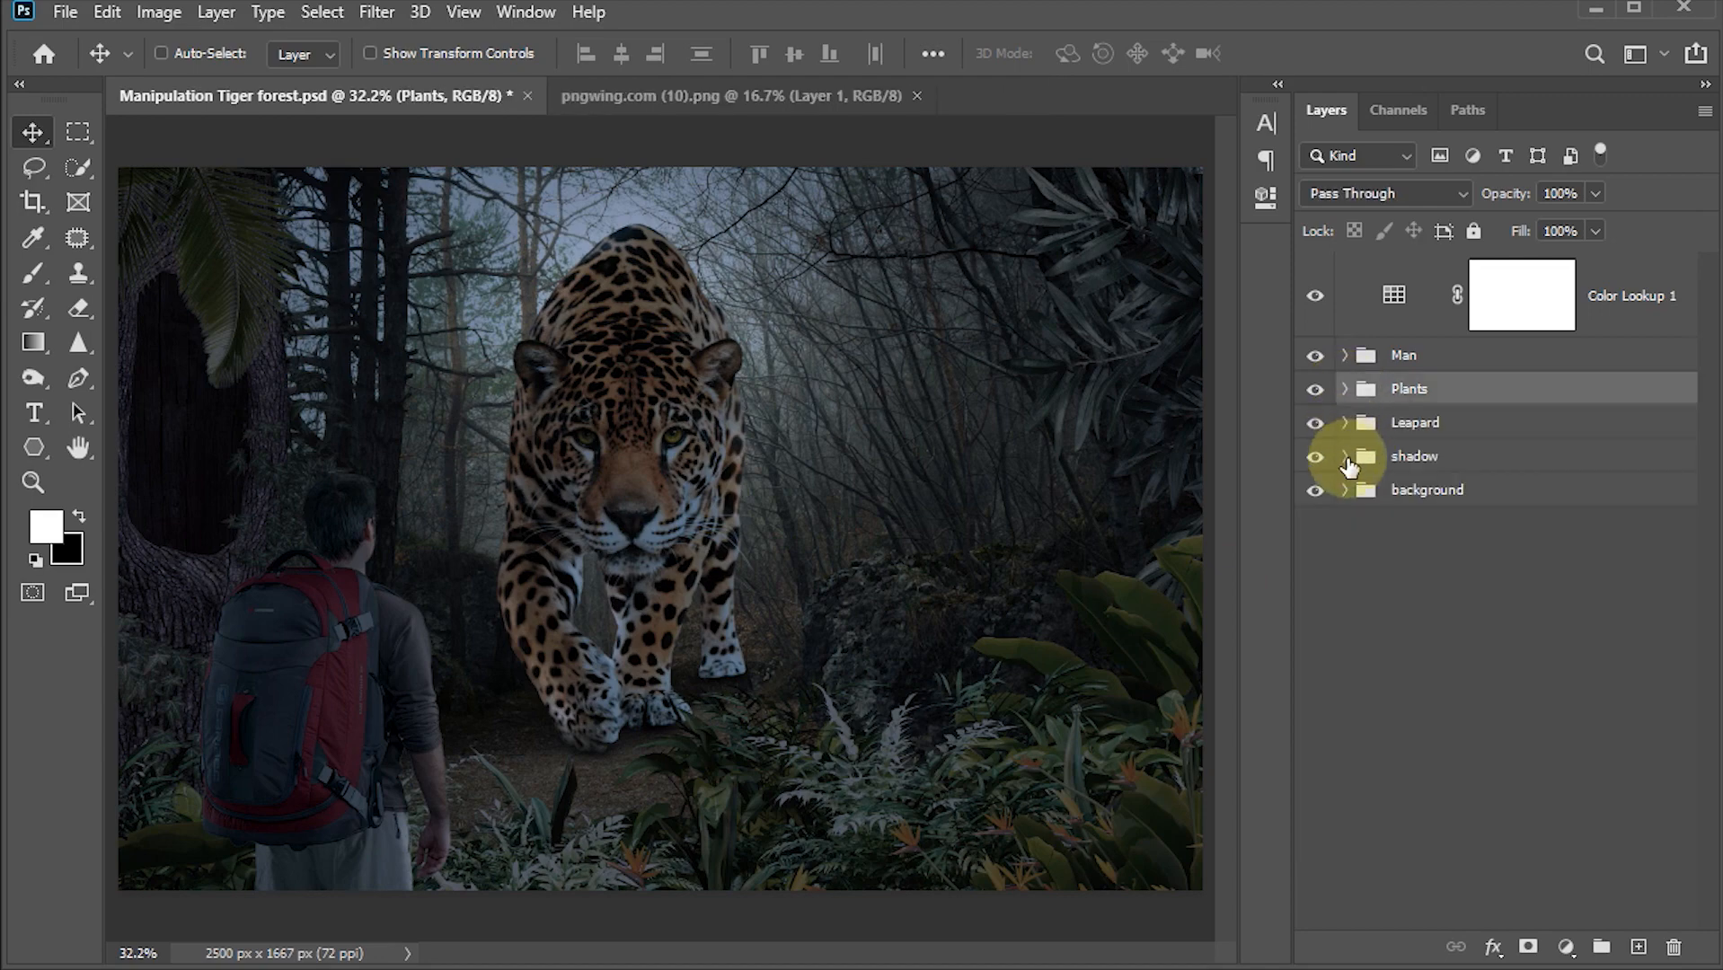
left_click(1346, 424)
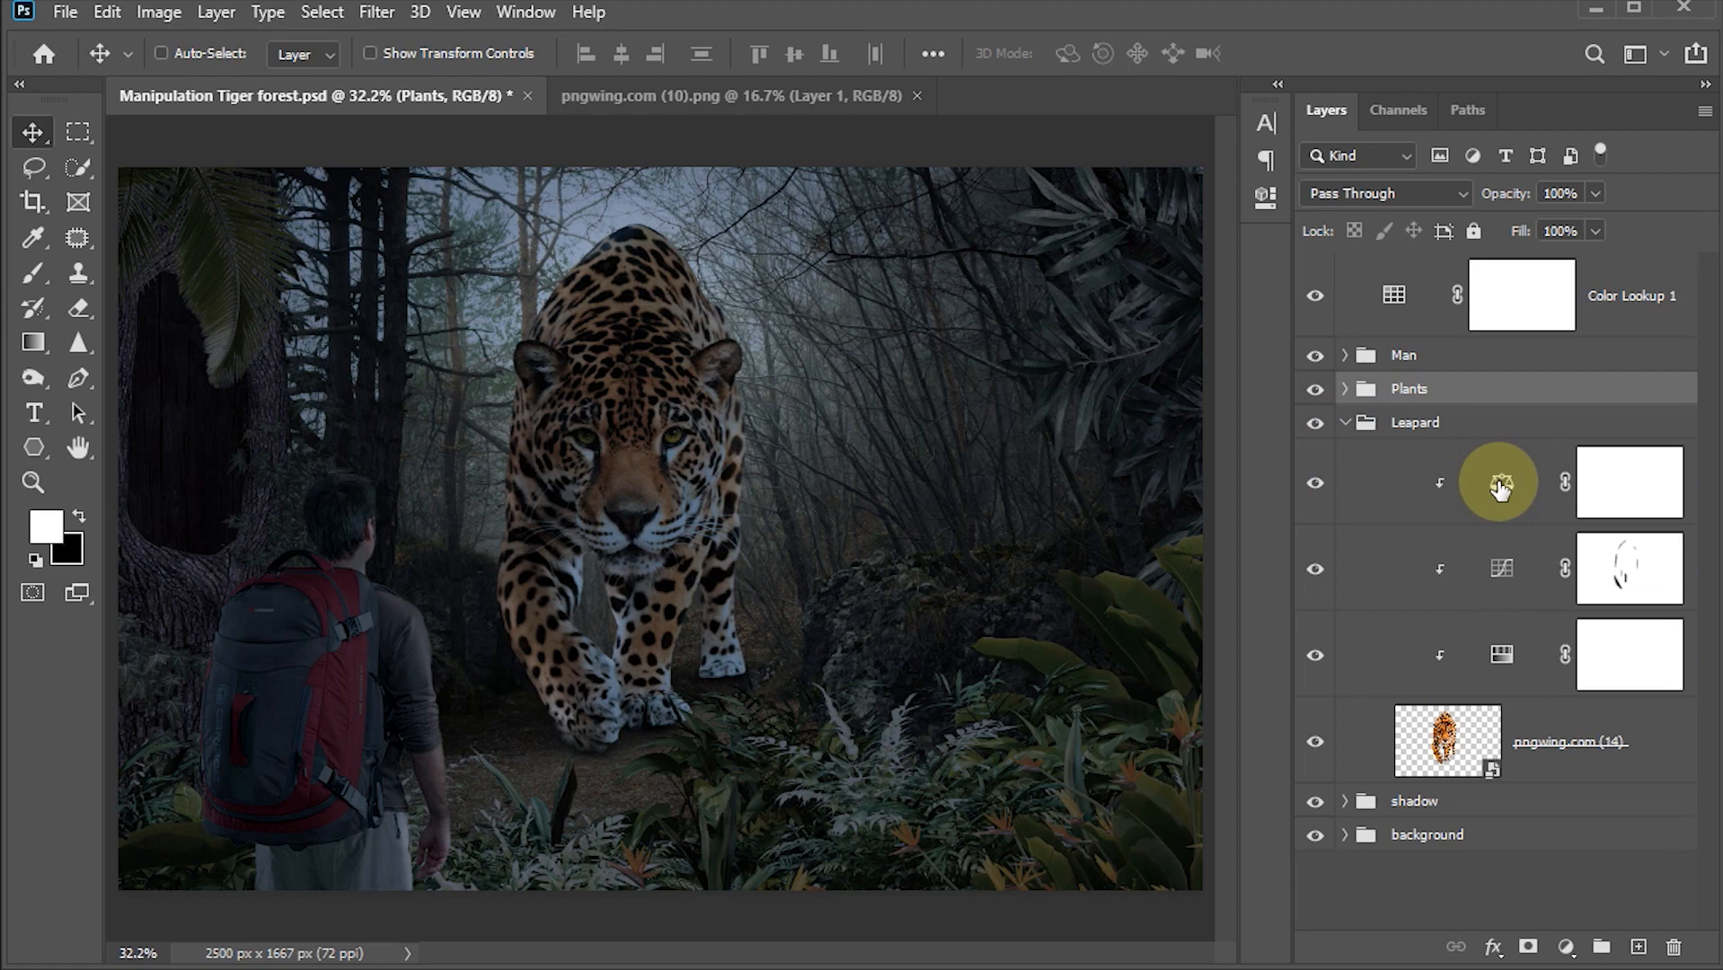
left_click(1498, 485)
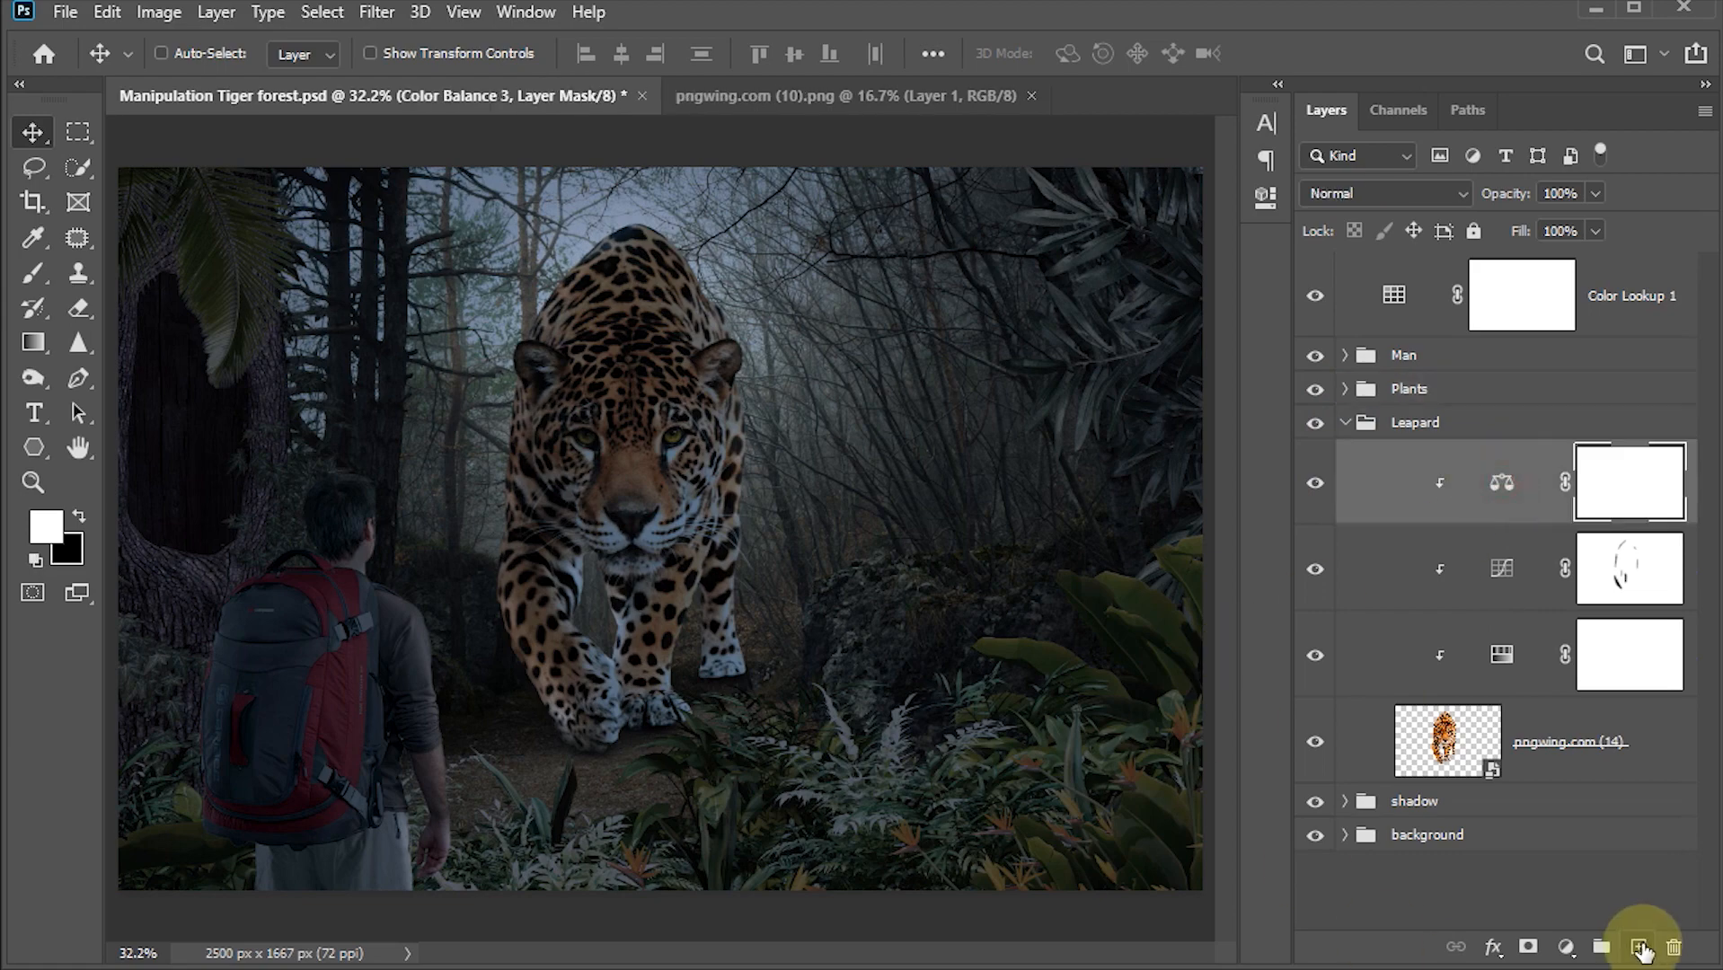
left_click(1639, 947)
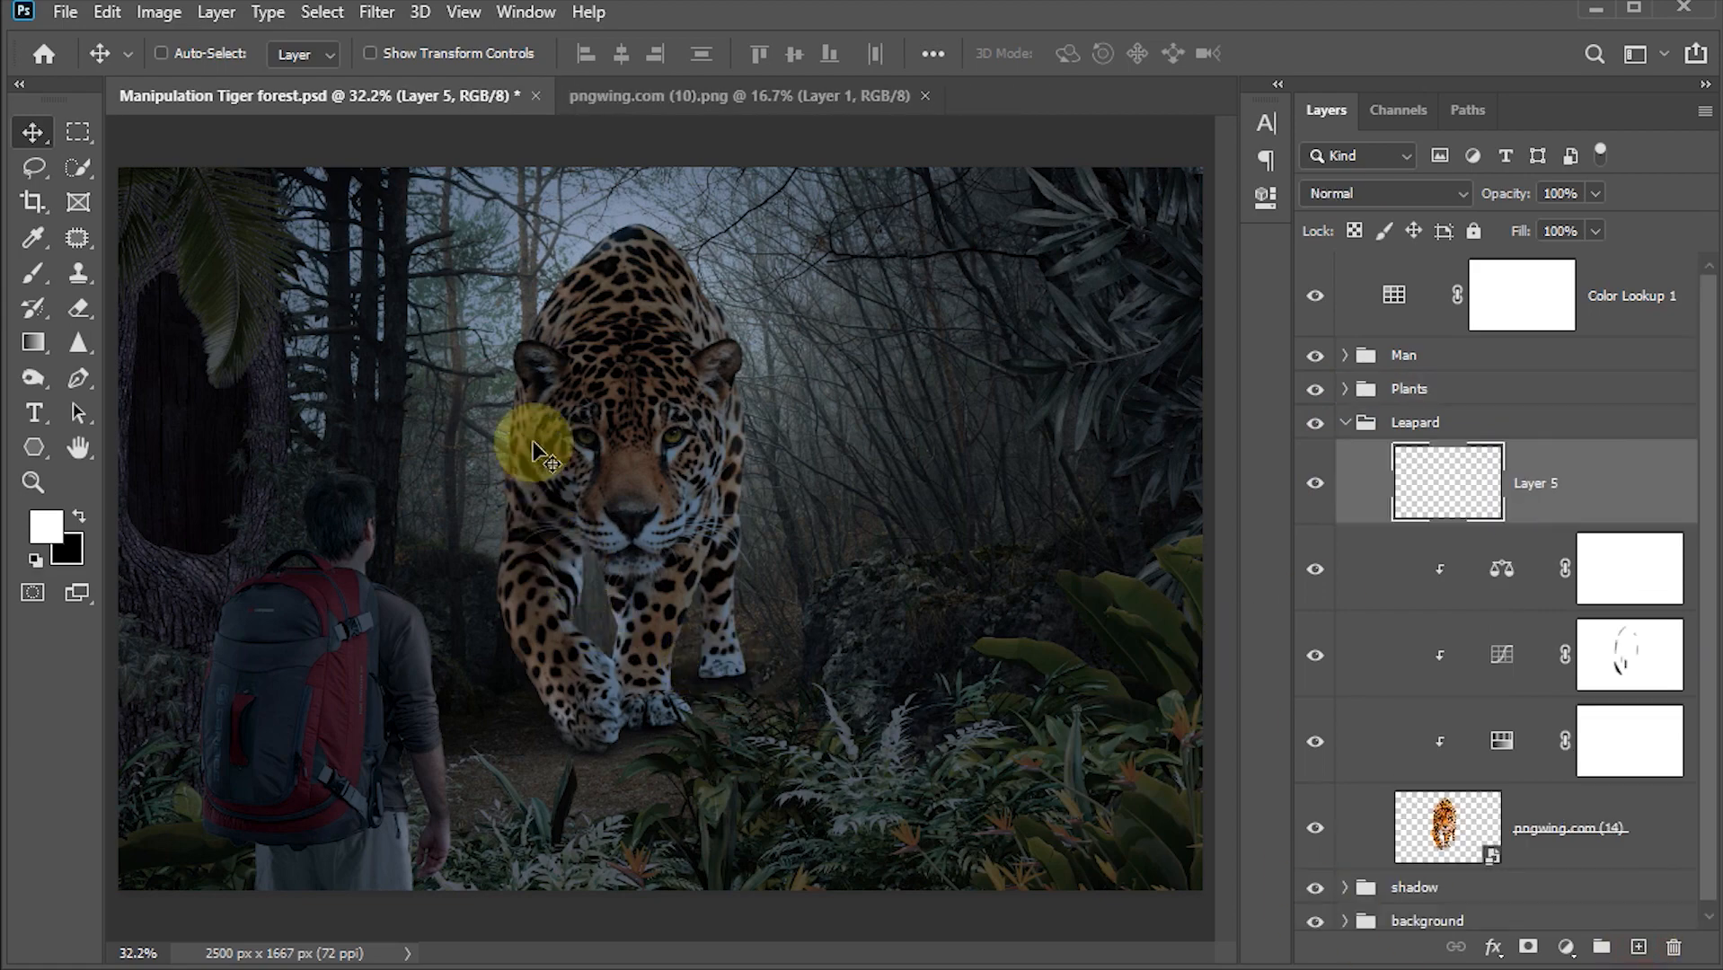
Step: Paint over both of the jaguar's eyes with a small brush in bright green #b4ff00 on the new layer
scroll(632, 430, "up", 5)
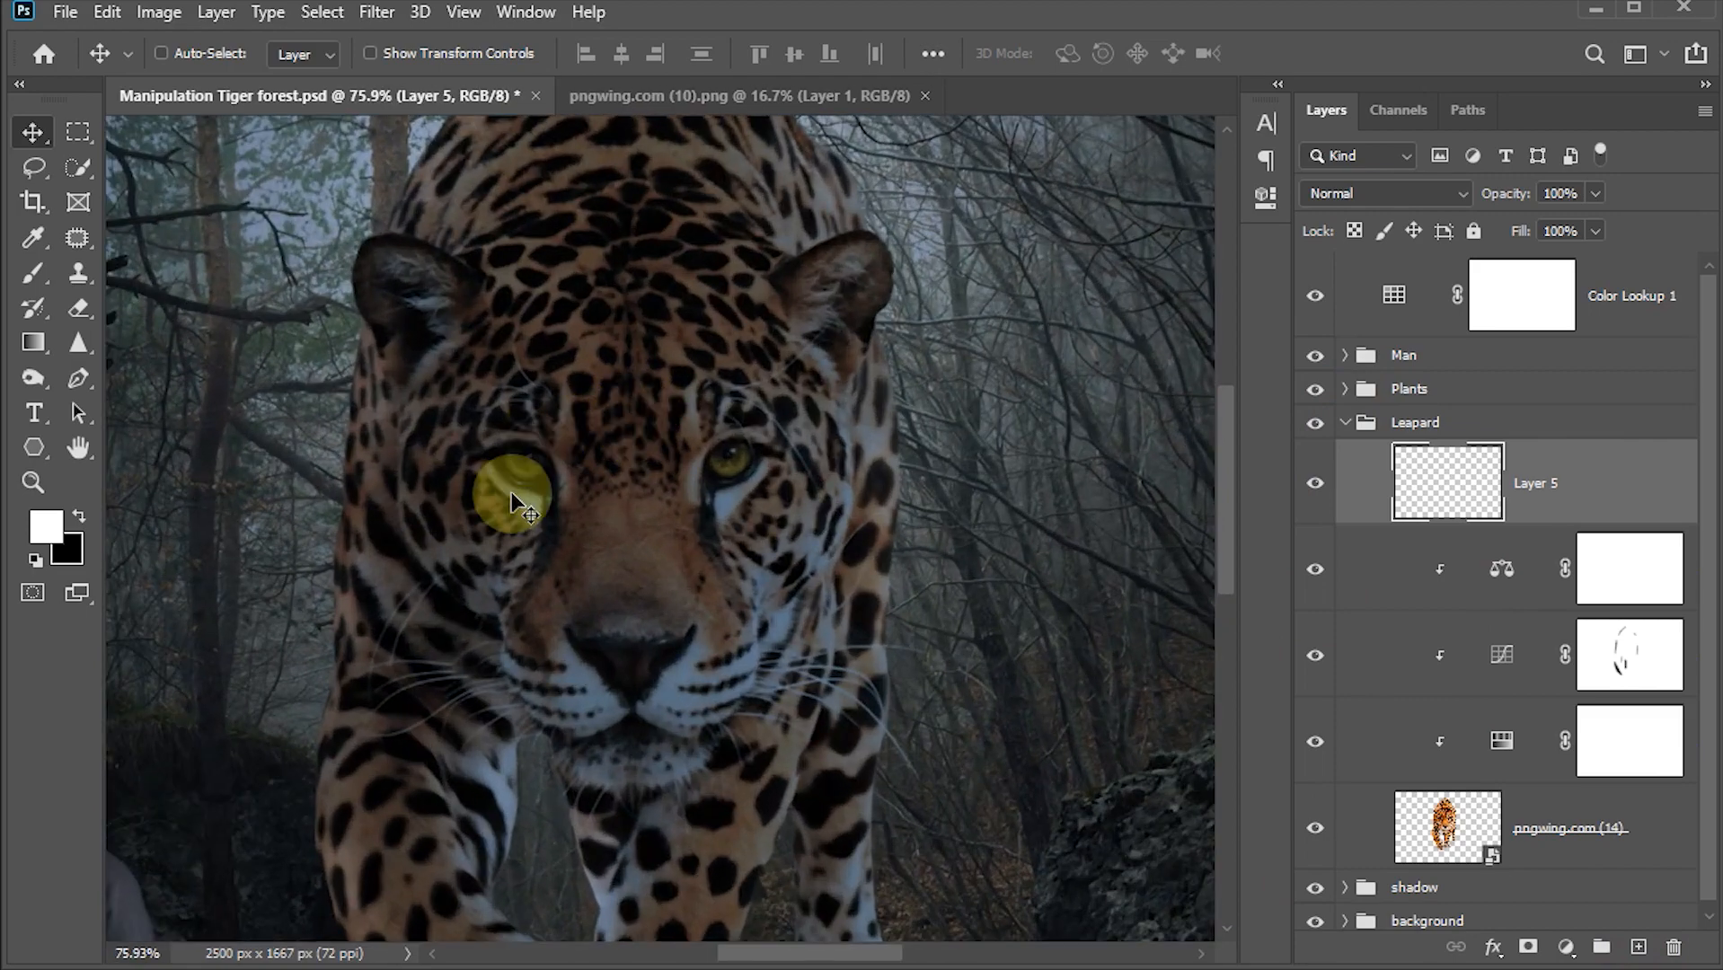
key("b")
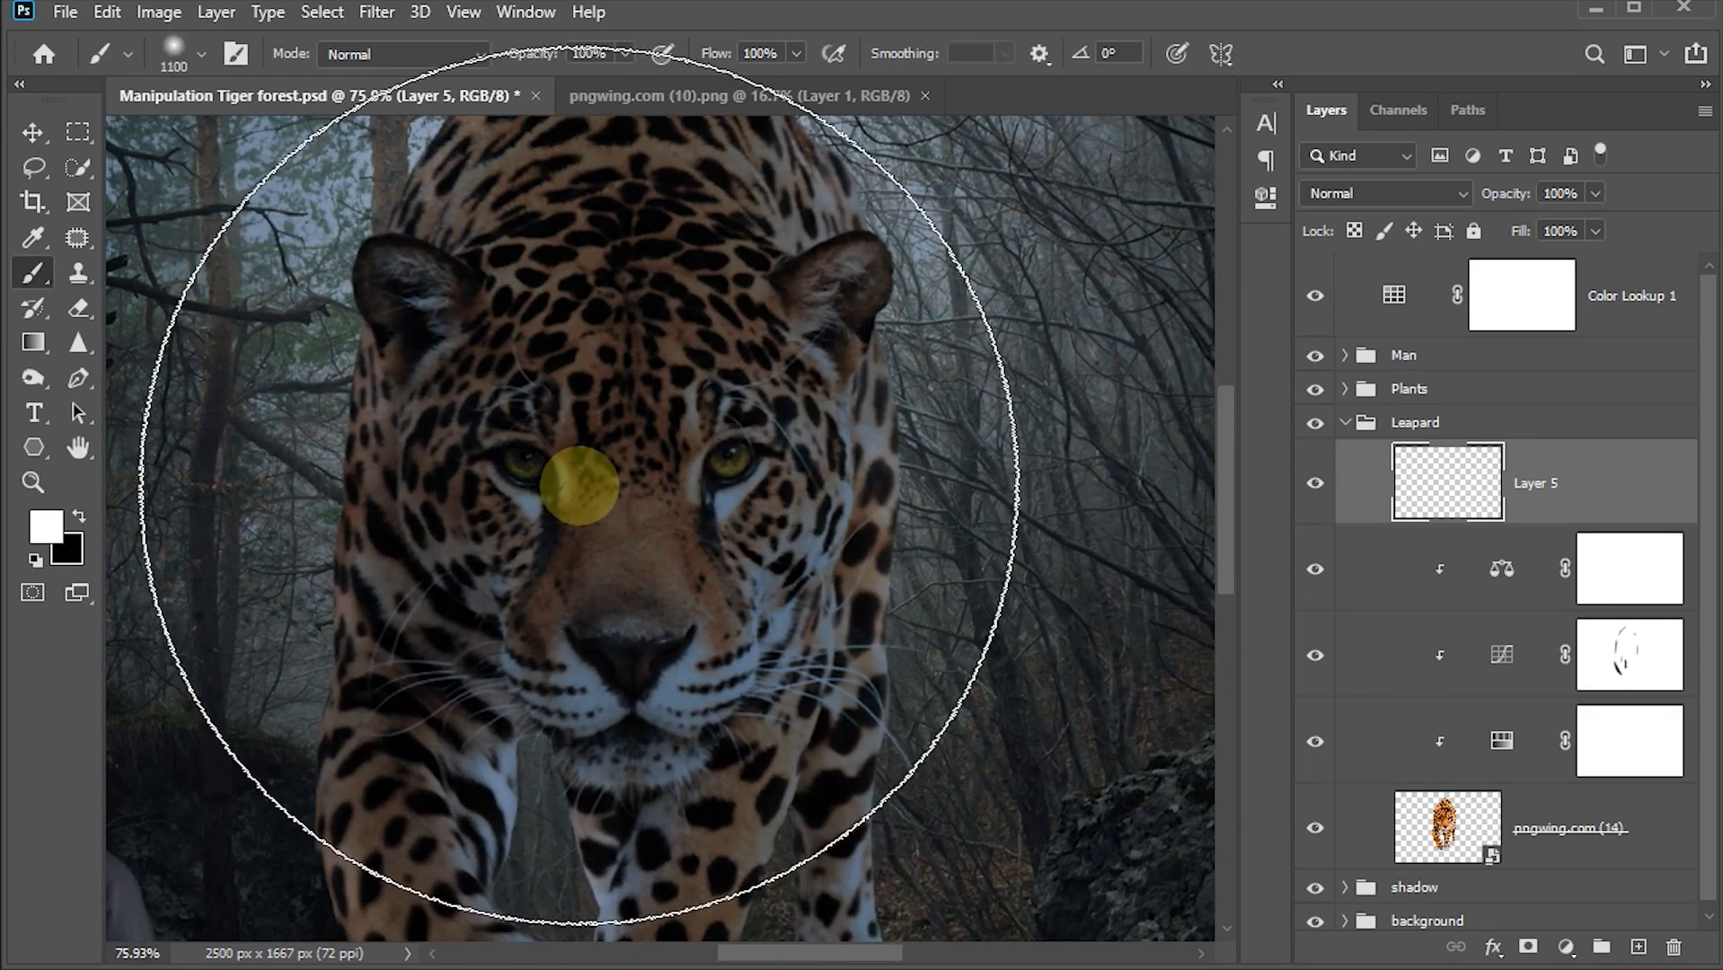
key("bracketleft")
key("bracketleft")
key("bracketleft")
key("bracketleft")
key("bracketleft")
key("bracketleft")
key("bracketleft")
key("bracketleft")
key("bracketleft")
key("bracketleft")
key("bracketleft")
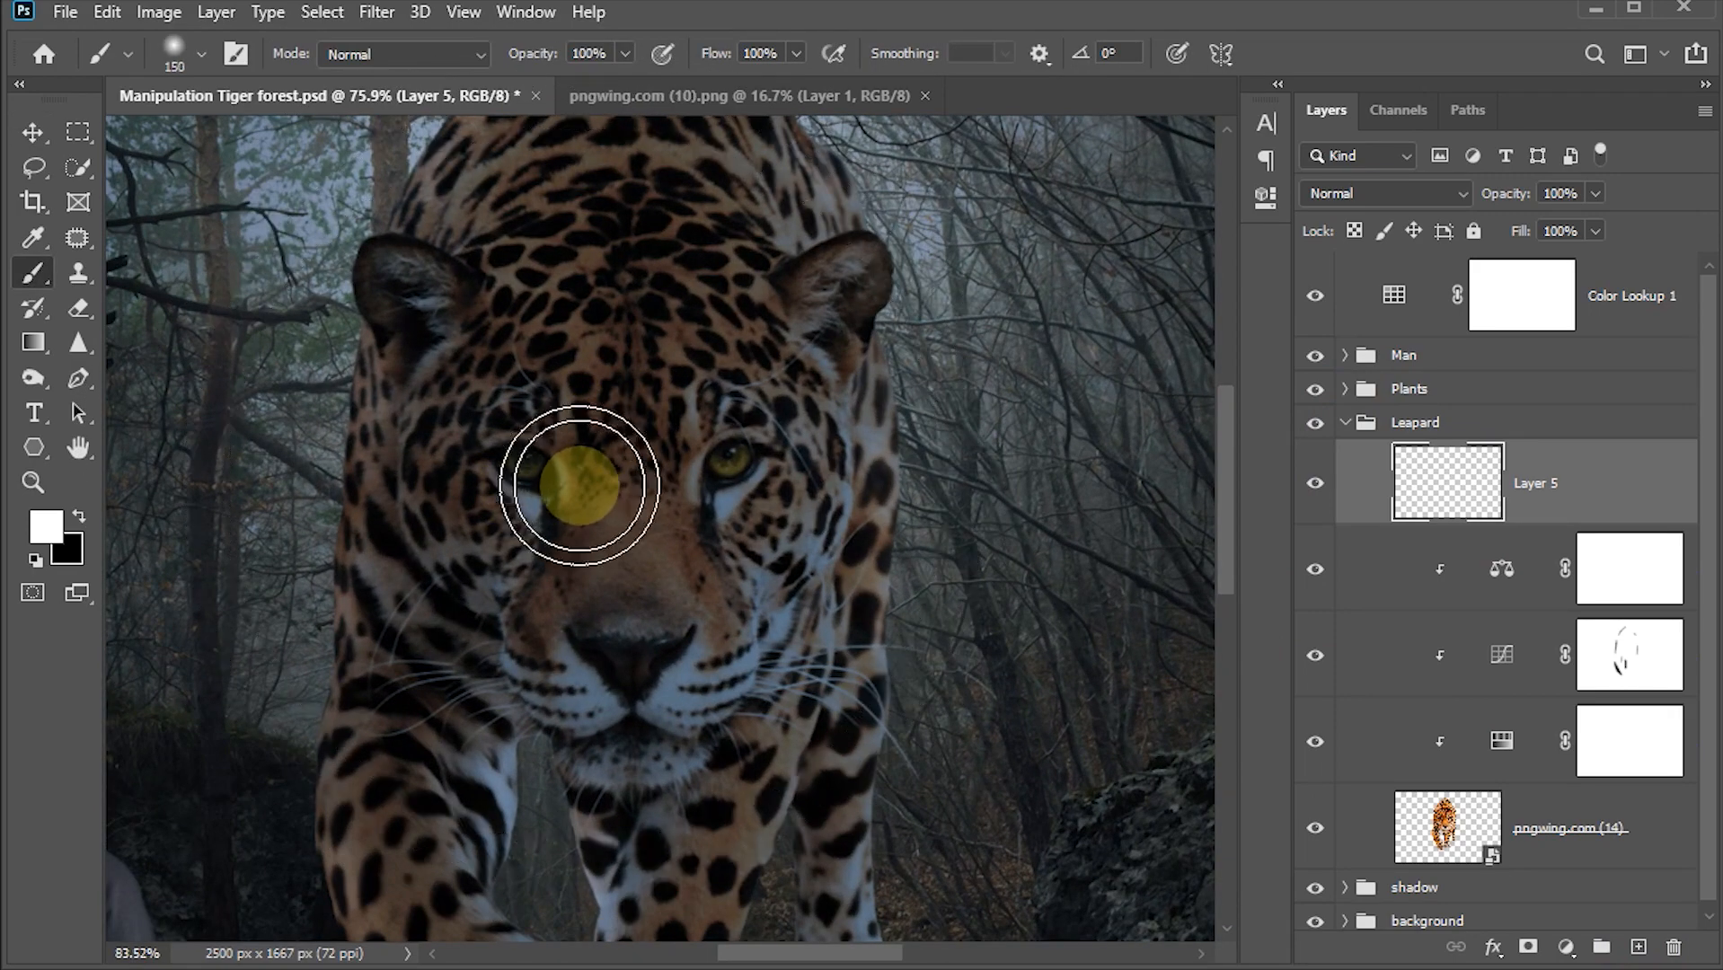
scroll(582, 485, "up", 6)
scroll(580, 486, "up", 2)
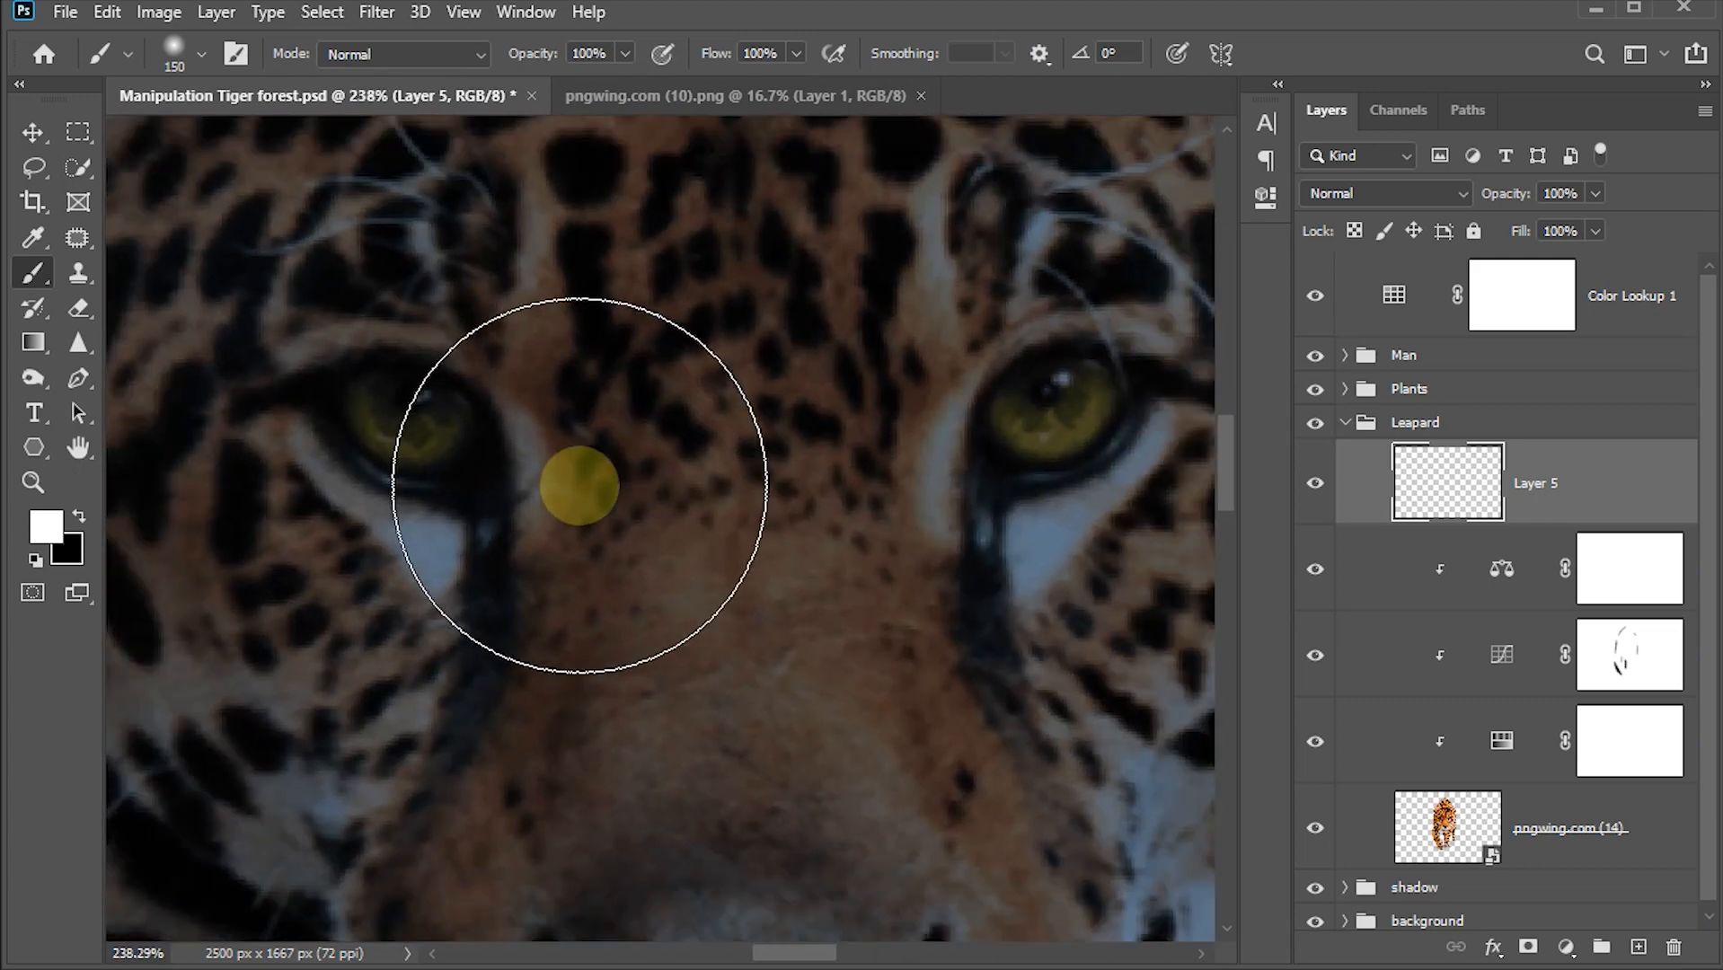
key("bracketleft")
key("bracketleft")
key("bracketleft")
key("bracketleft")
key("bracketleft")
key("bracketleft")
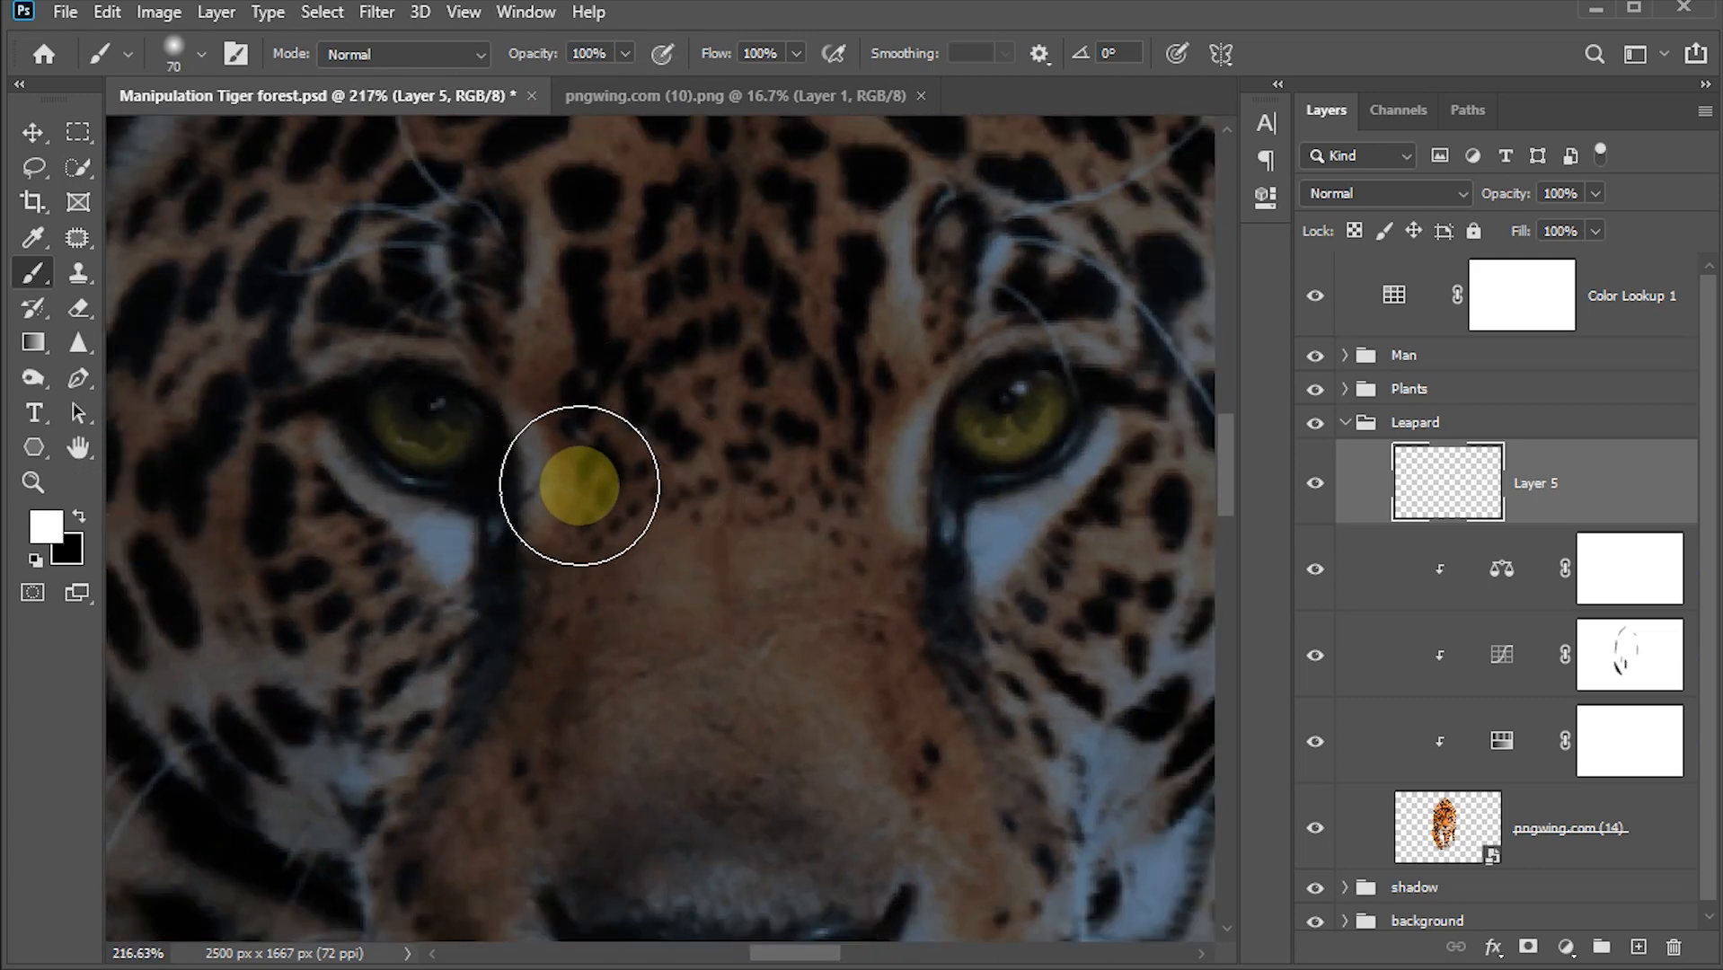
key("bracketleft")
key("bracketleft")
key("bracketleft")
key("bracketleft")
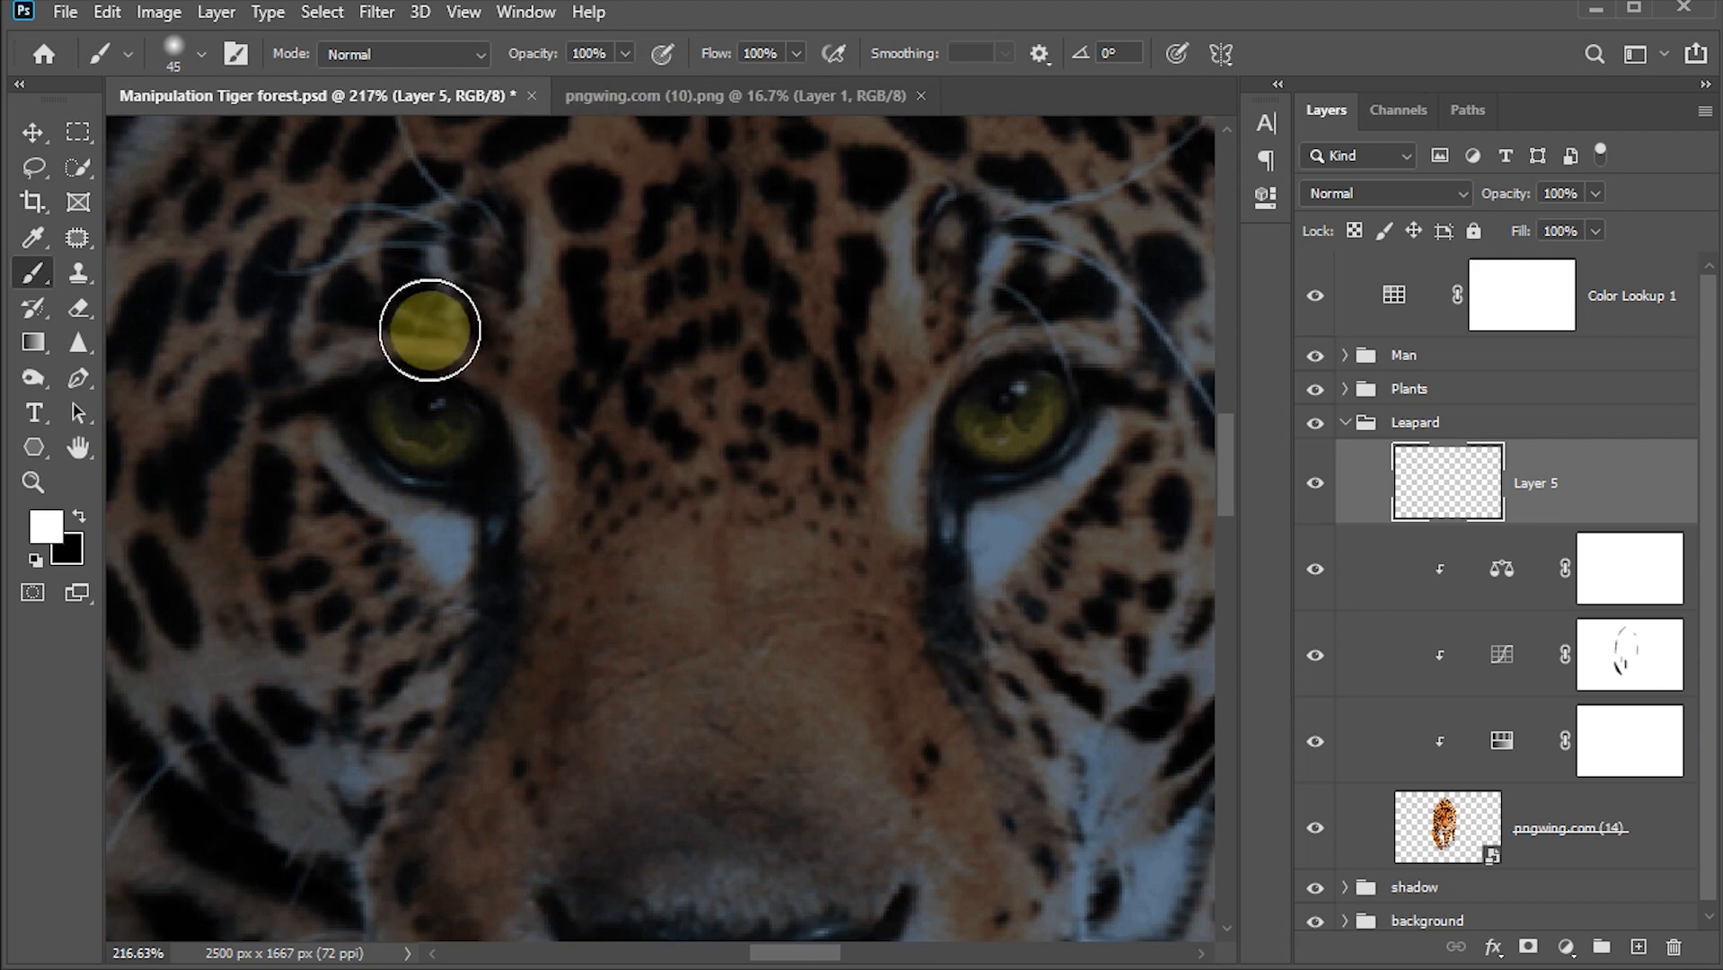
left_click(45, 526)
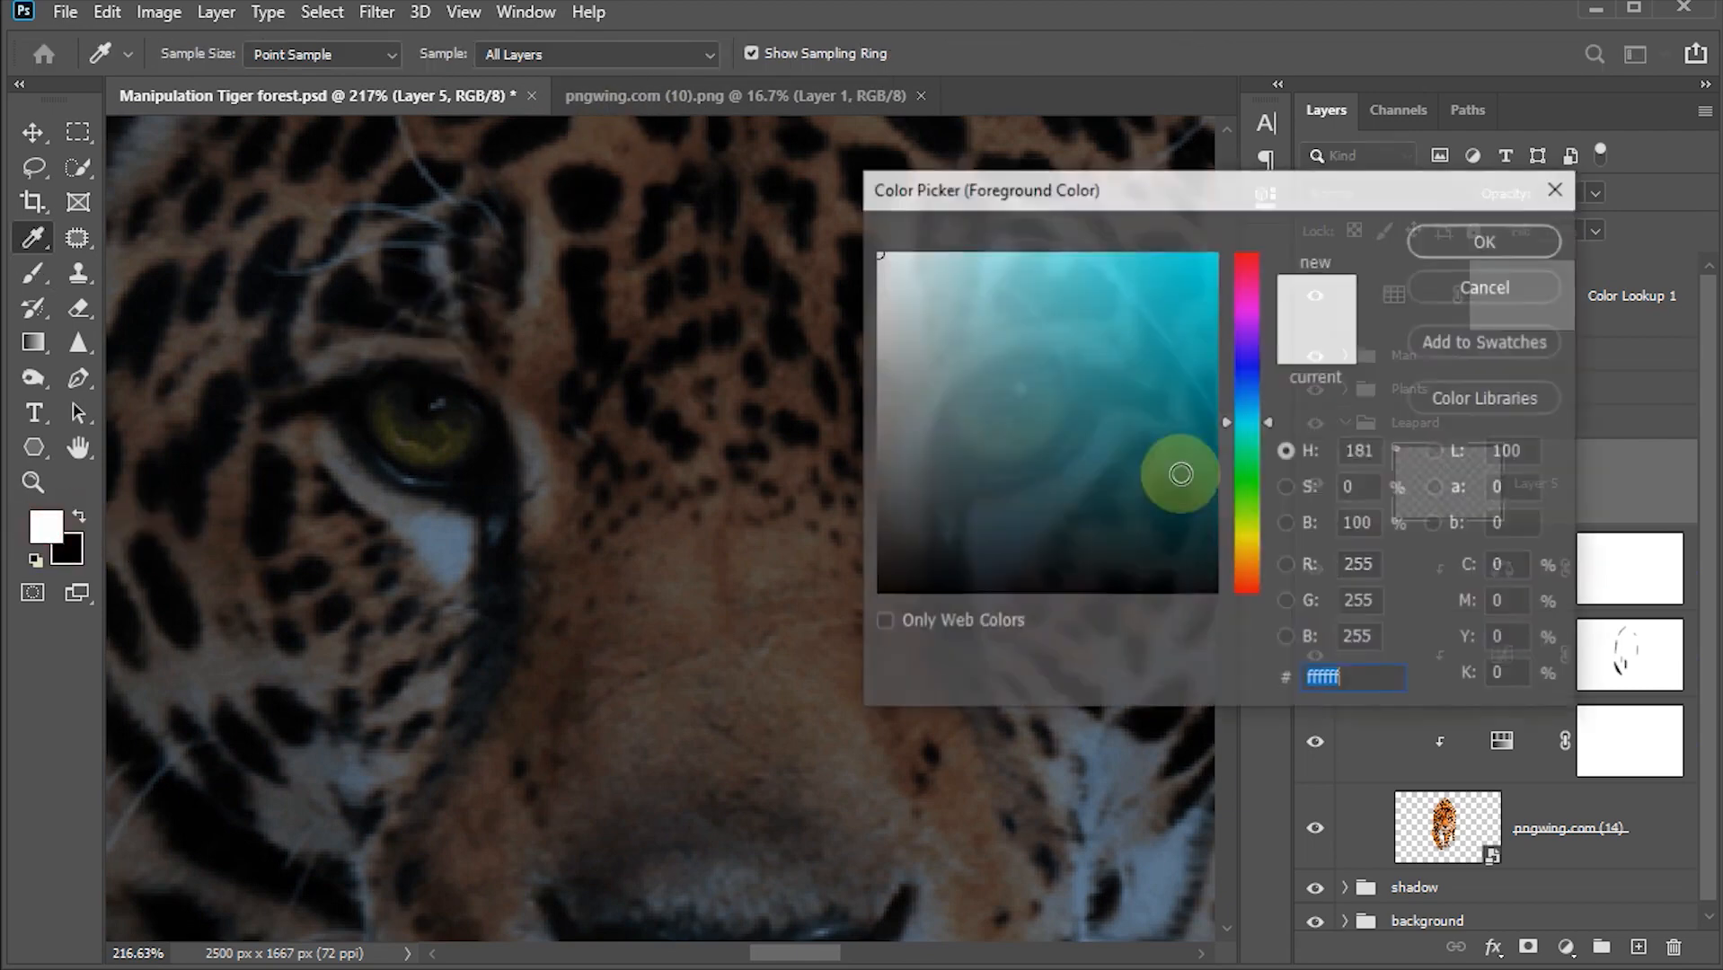
left_click_drag(1264, 423, 1267, 521)
left_click(1213, 255)
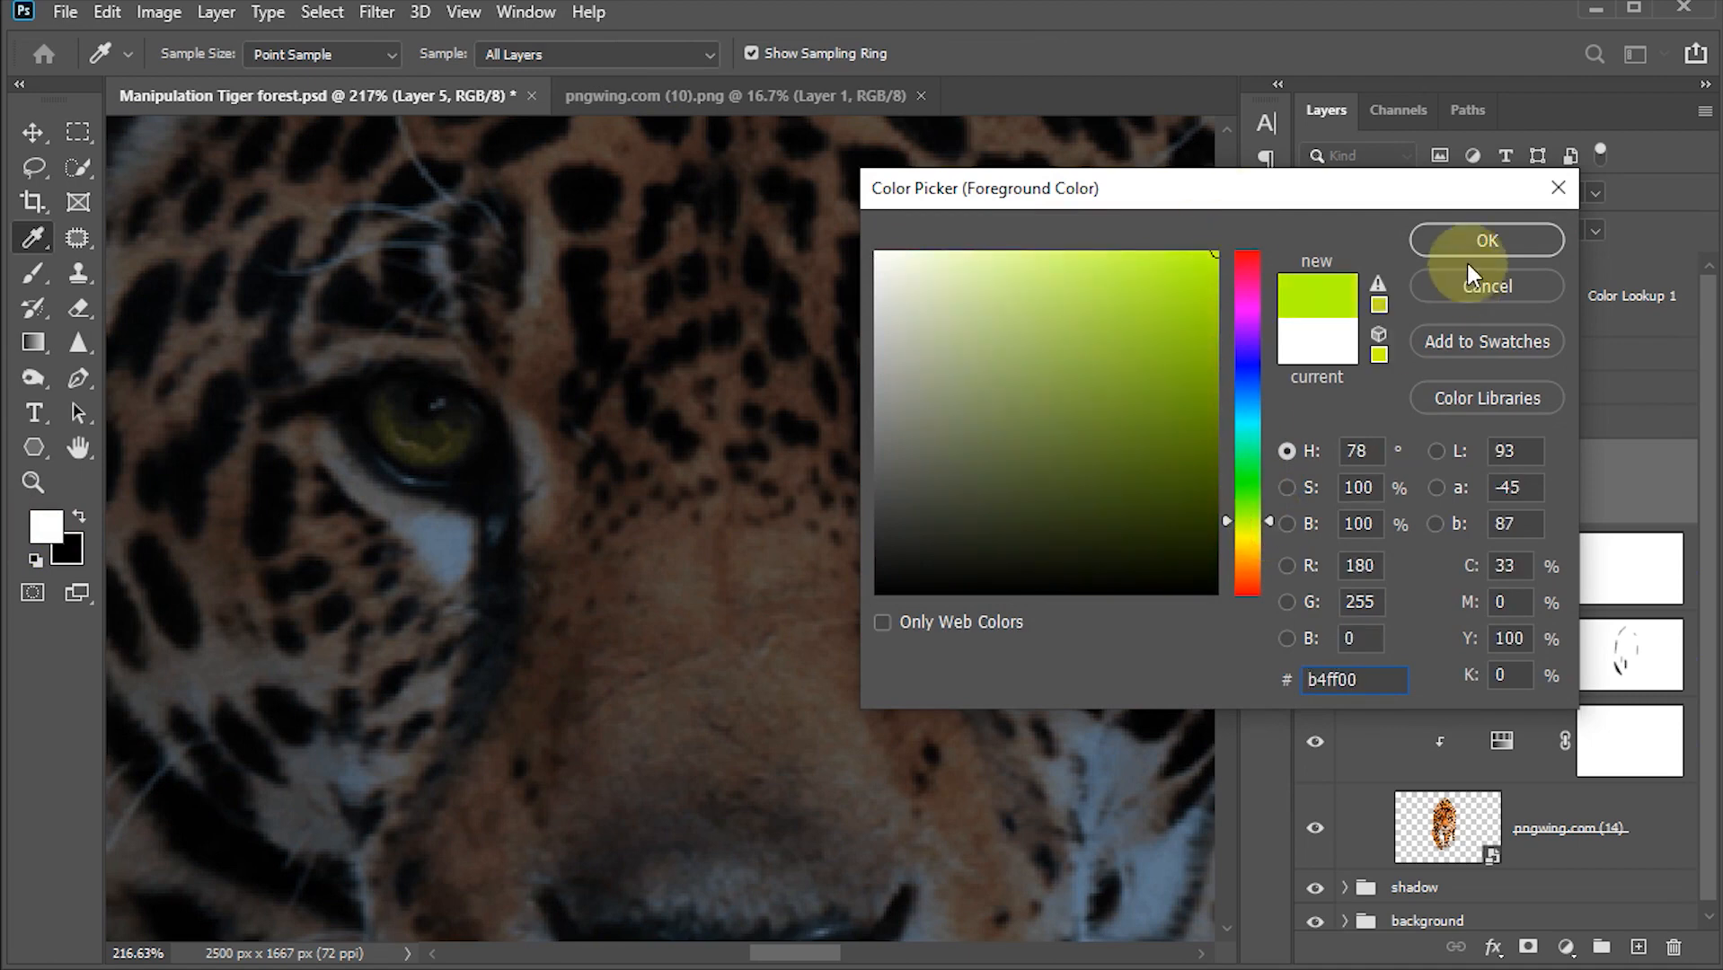
left_click(1467, 236)
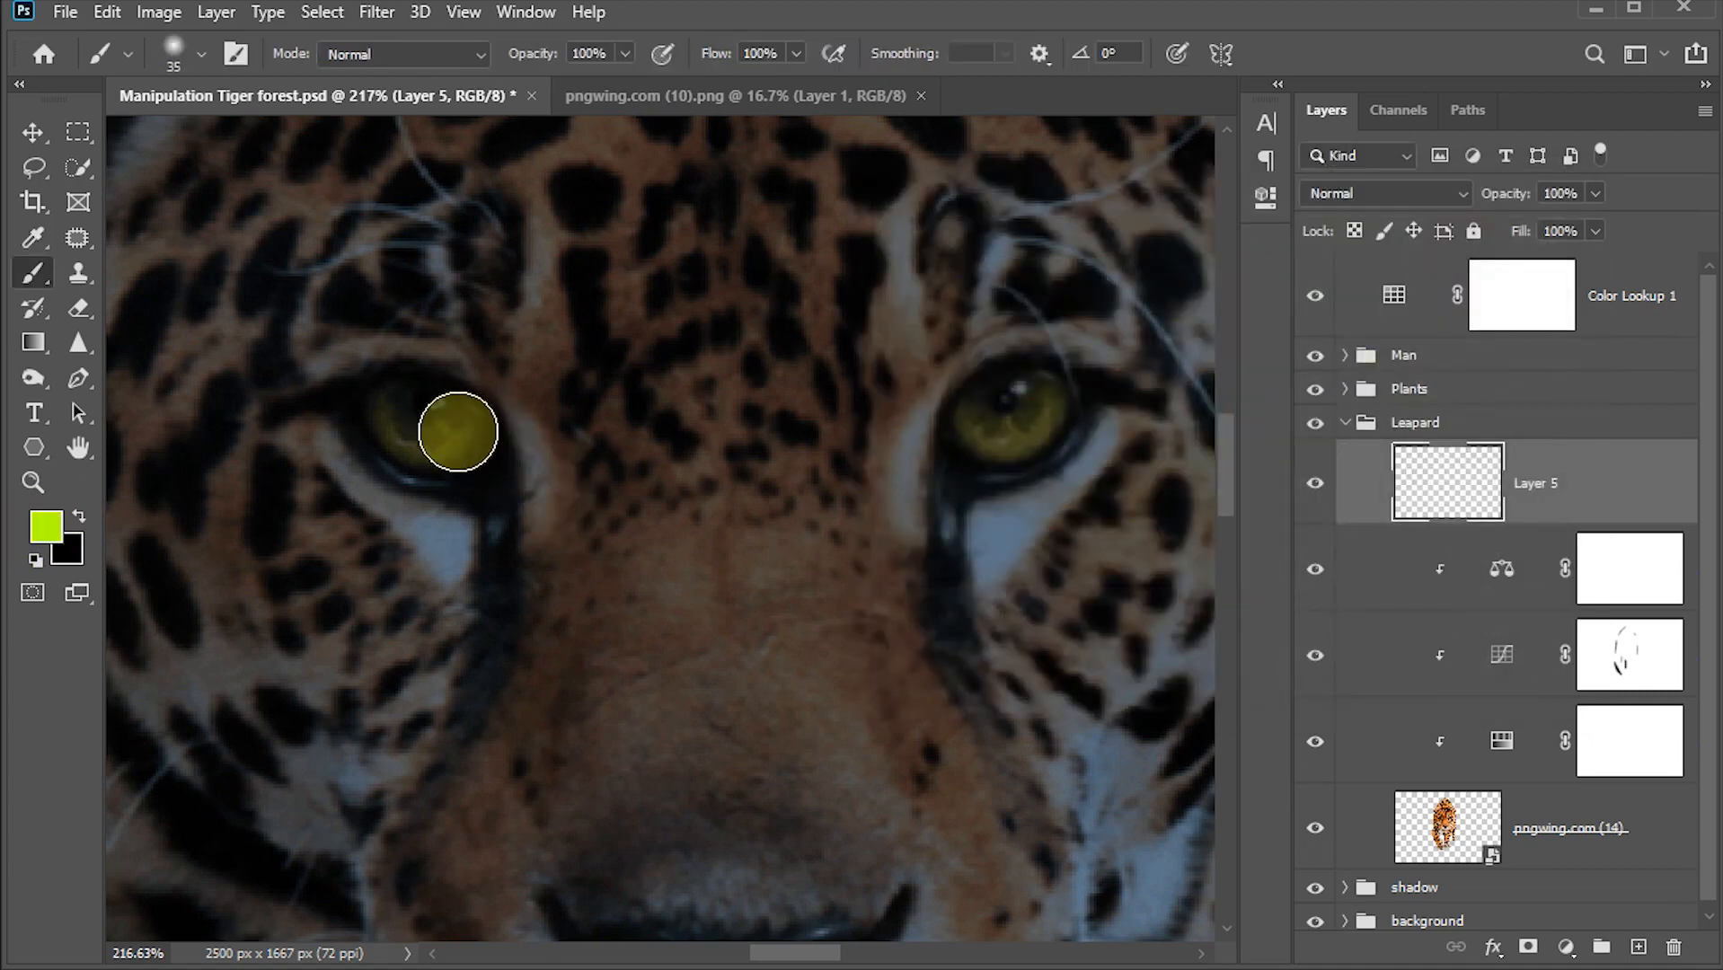
key("bracketleft")
key("bracketleft")
key("bracketleft")
mouse_move(385, 392)
left_mouse_down()
mouse_move(438, 399)
mouse_move(472, 443)
mouse_move(425, 454)
mouse_move(387, 421)
mouse_move(416, 447)
mouse_move(441, 434)
mouse_move(427, 423)
mouse_move(455, 443)
mouse_move(389, 436)
mouse_move(436, 452)
left_mouse_up()
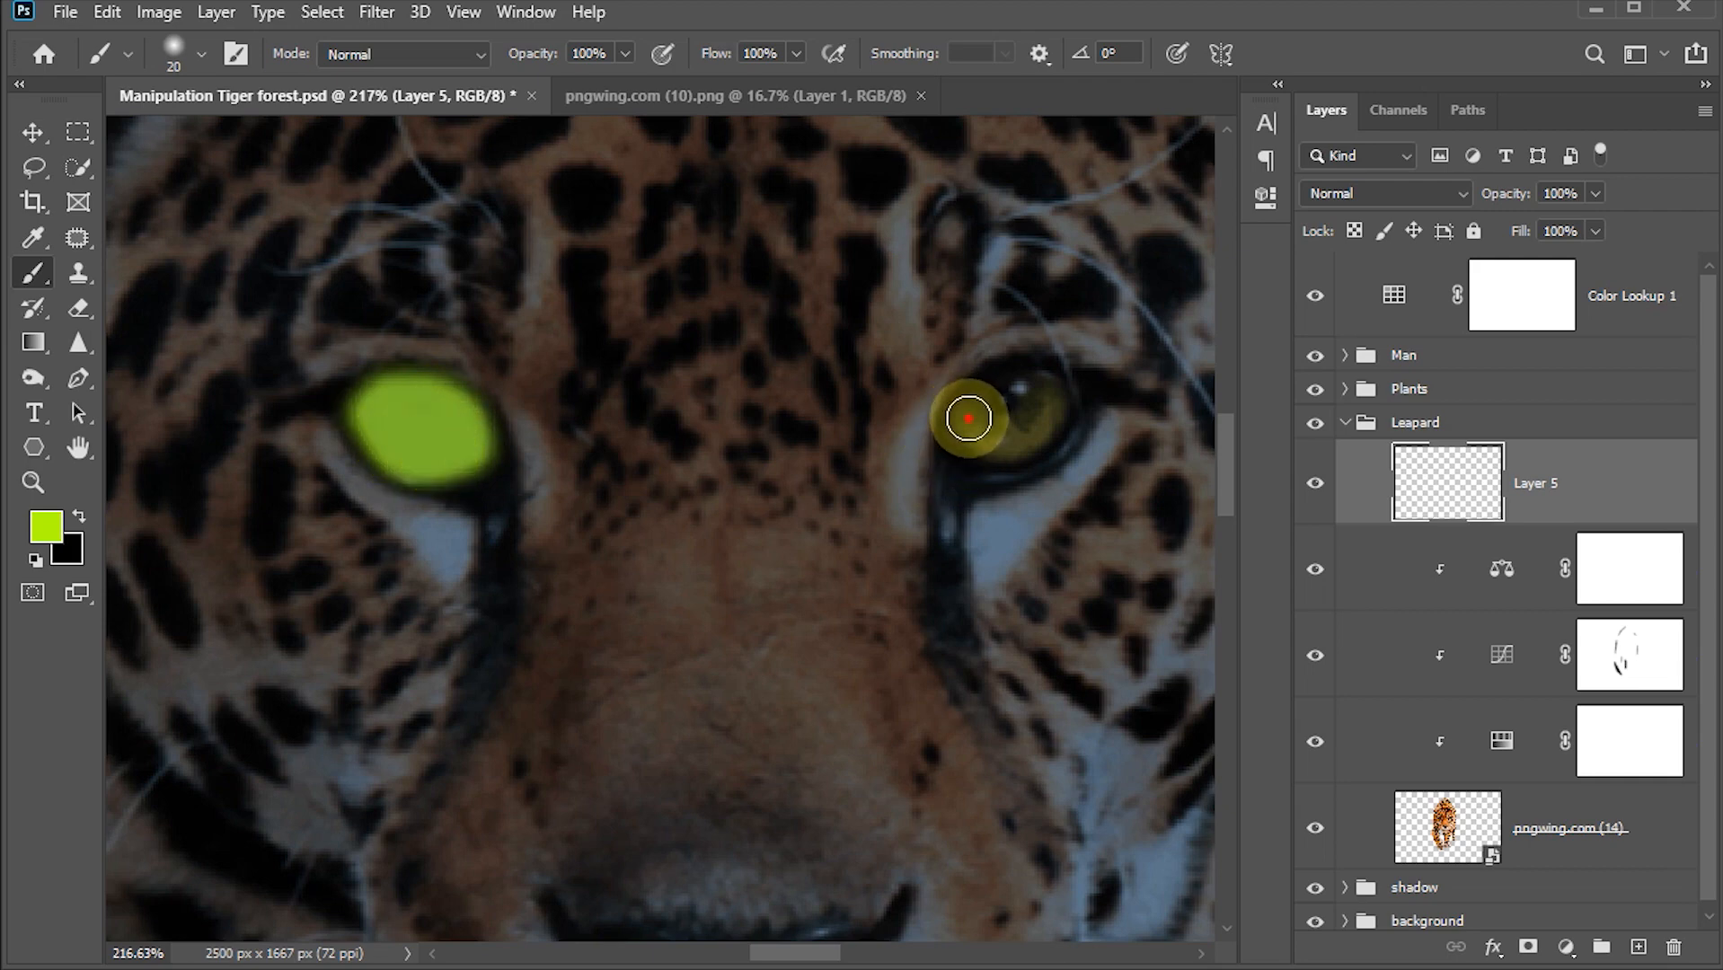
mouse_move(969, 418)
left_mouse_down()
mouse_move(1051, 391)
mouse_move(1009, 393)
mouse_move(1022, 383)
mouse_move(1055, 398)
mouse_move(975, 442)
mouse_move(983, 416)
mouse_move(981, 441)
mouse_move(1052, 401)
mouse_move(1038, 427)
mouse_move(971, 436)
mouse_move(1029, 437)
mouse_move(993, 438)
left_mouse_up()
left_click(32, 135)
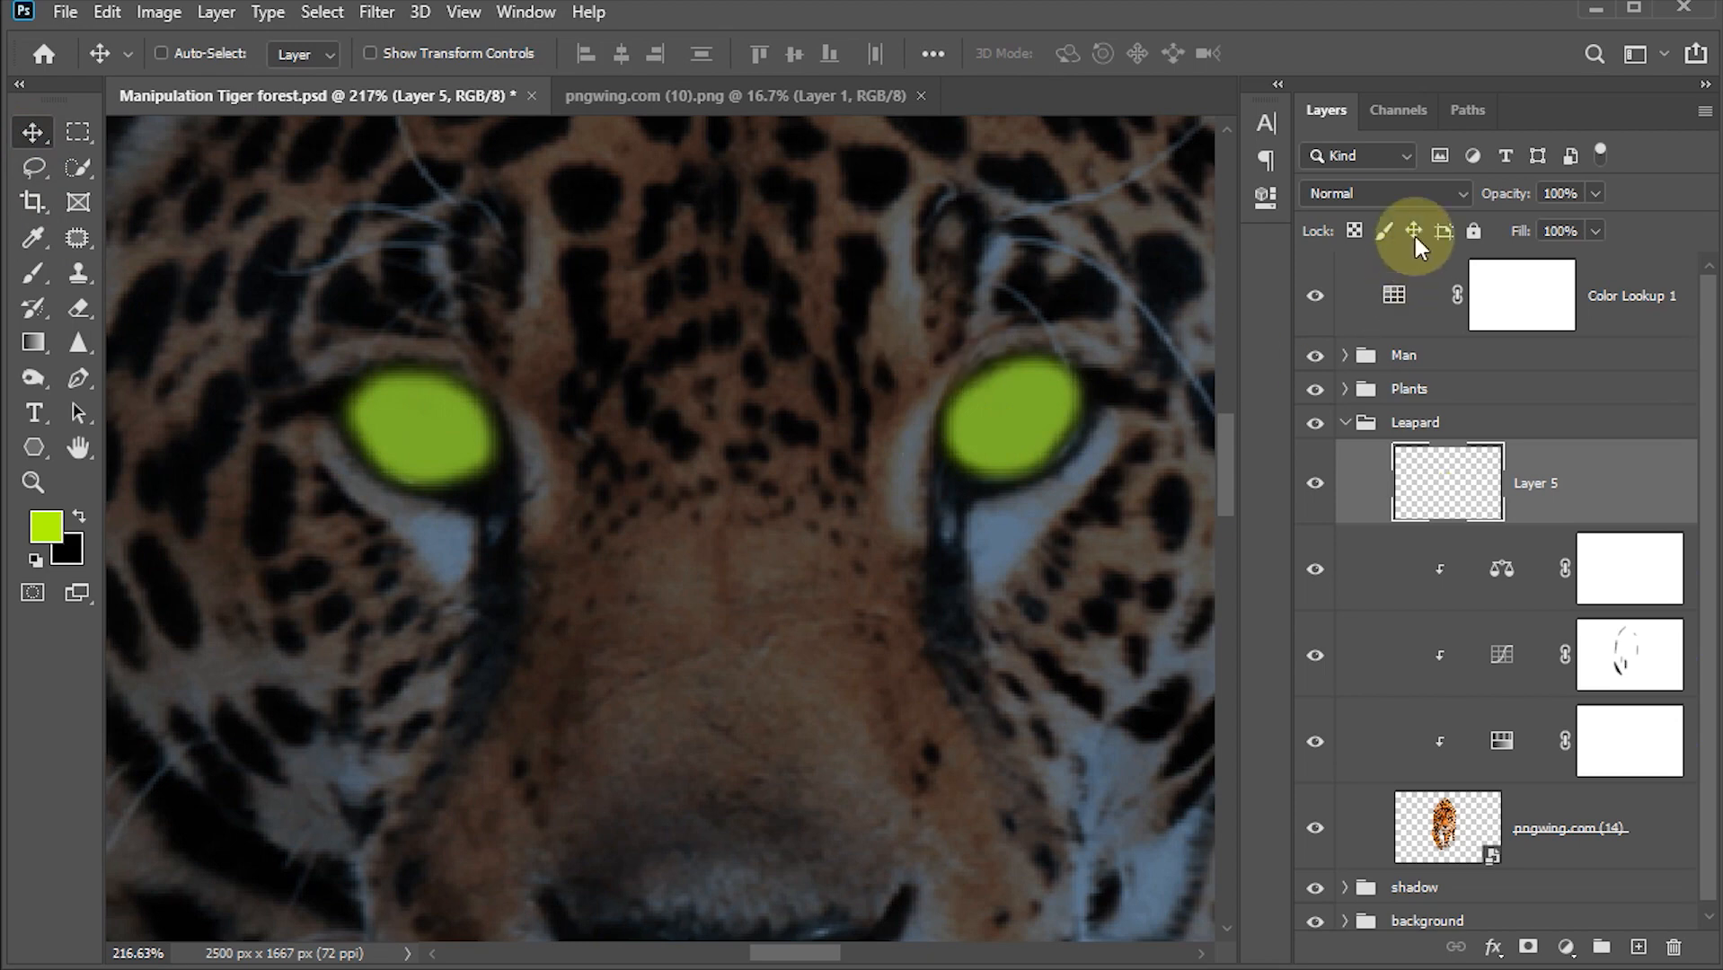
Step: Set the eye colour layer's blend mode to Overlay
left_click(1461, 195)
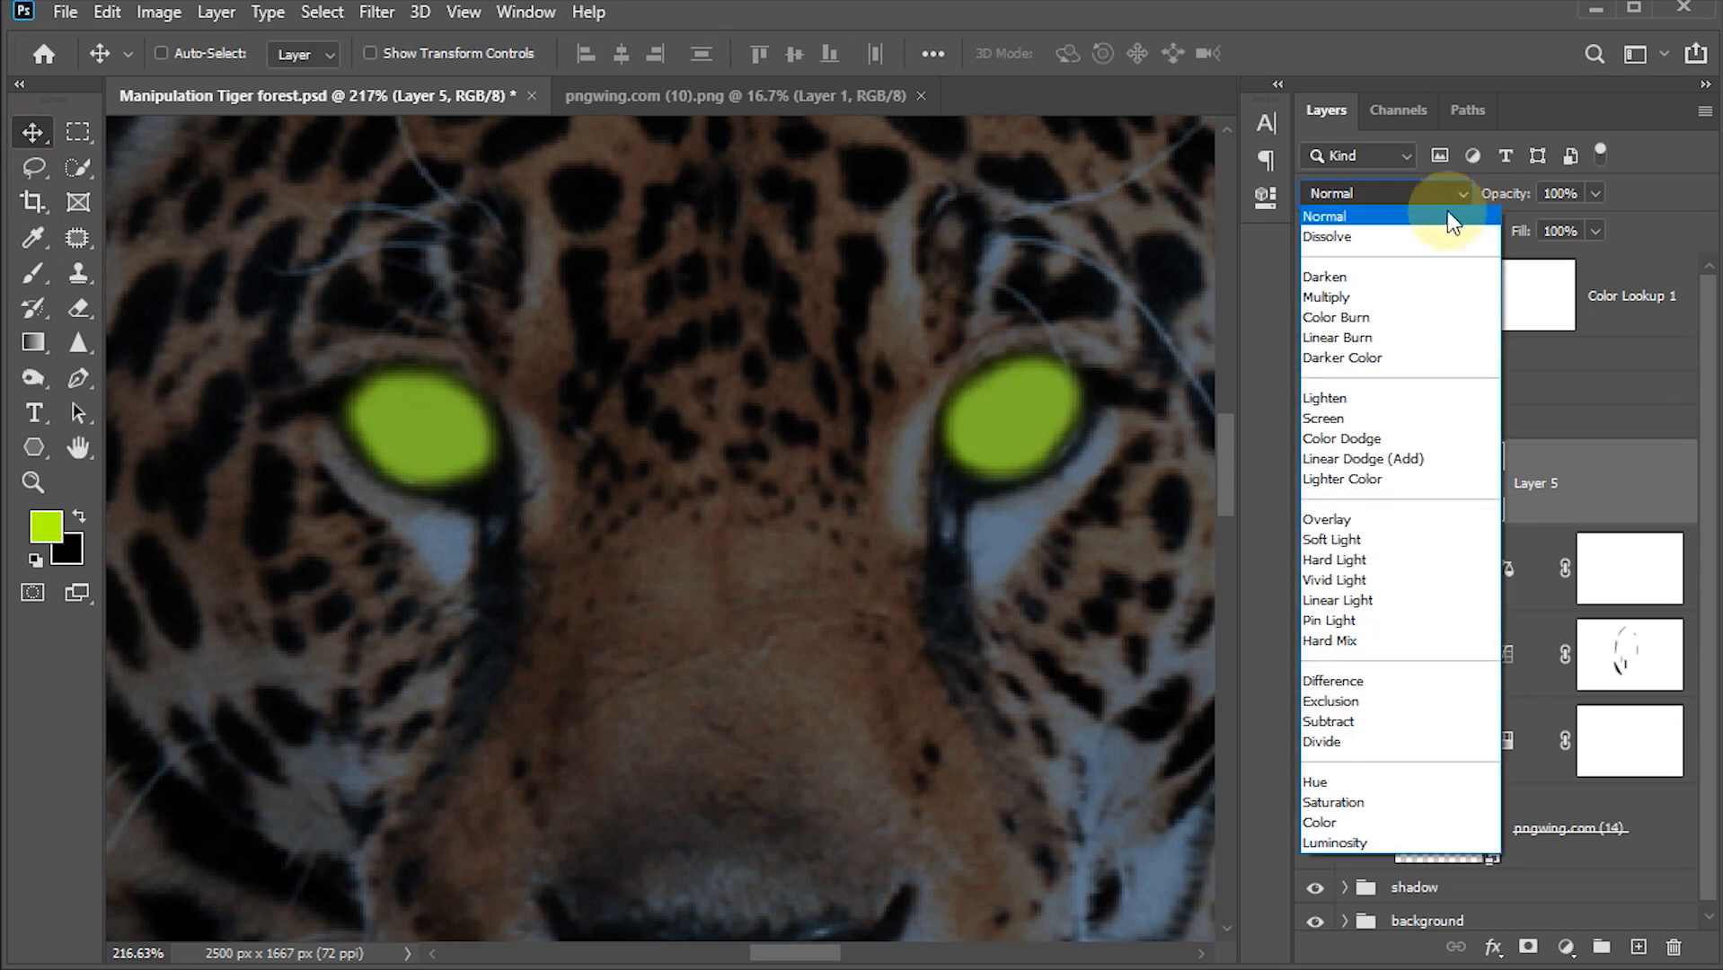
left_click(1331, 521)
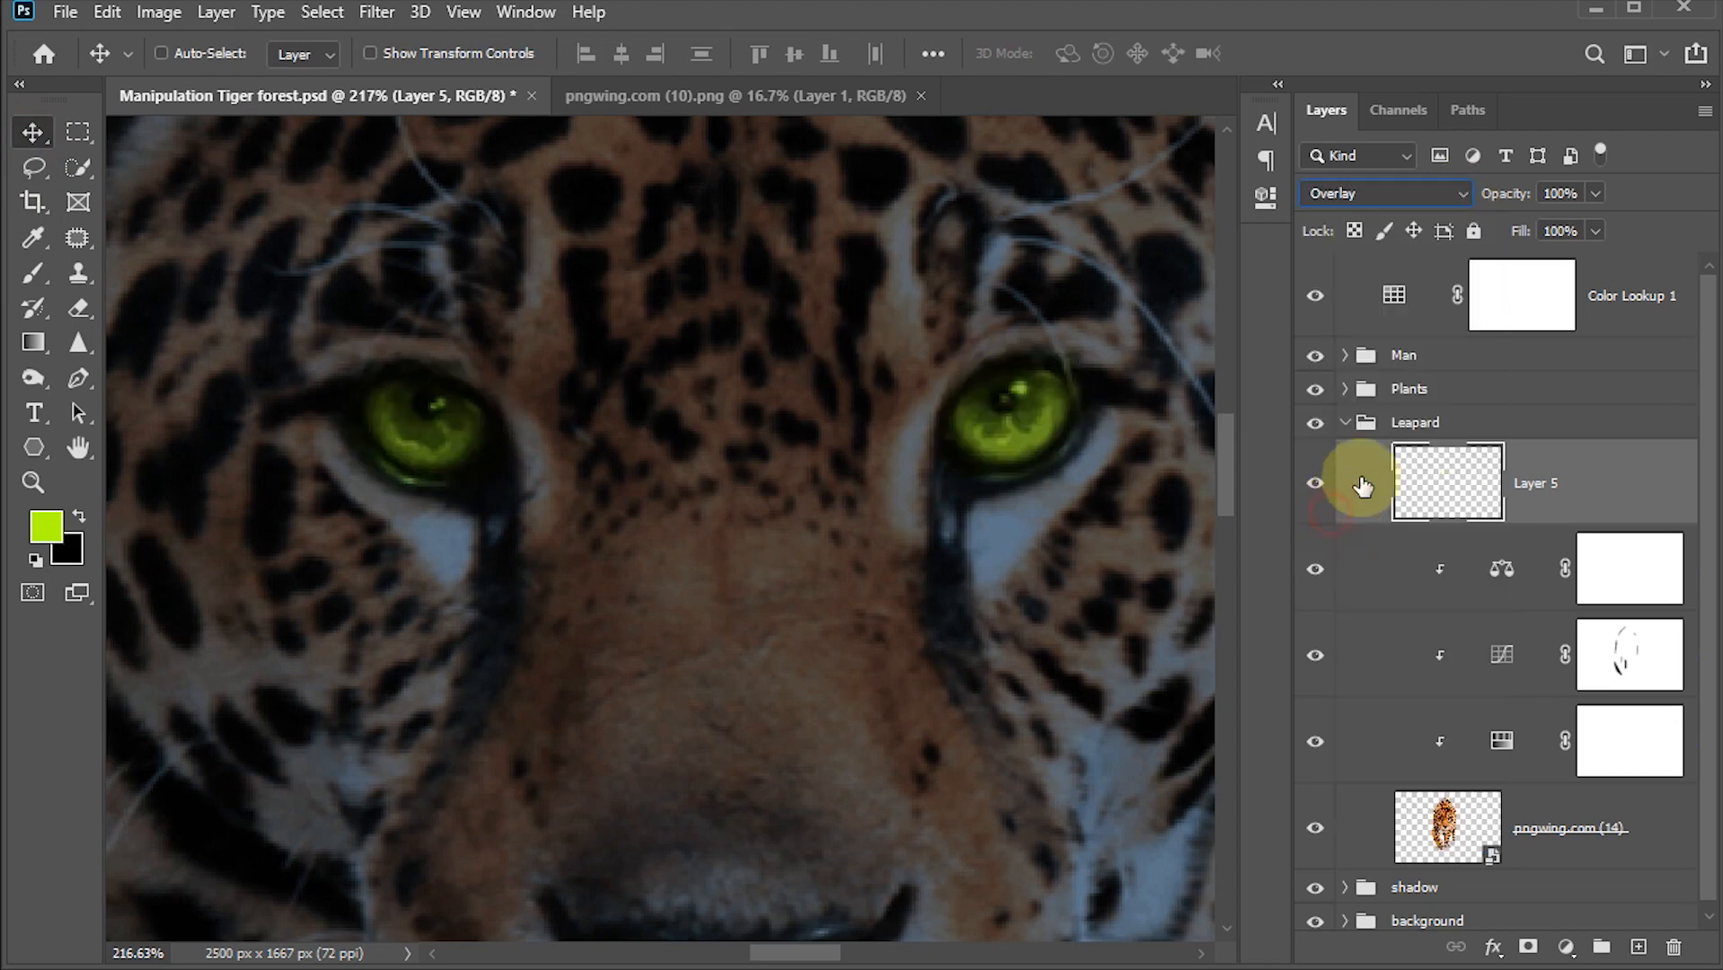
key("ctrl")
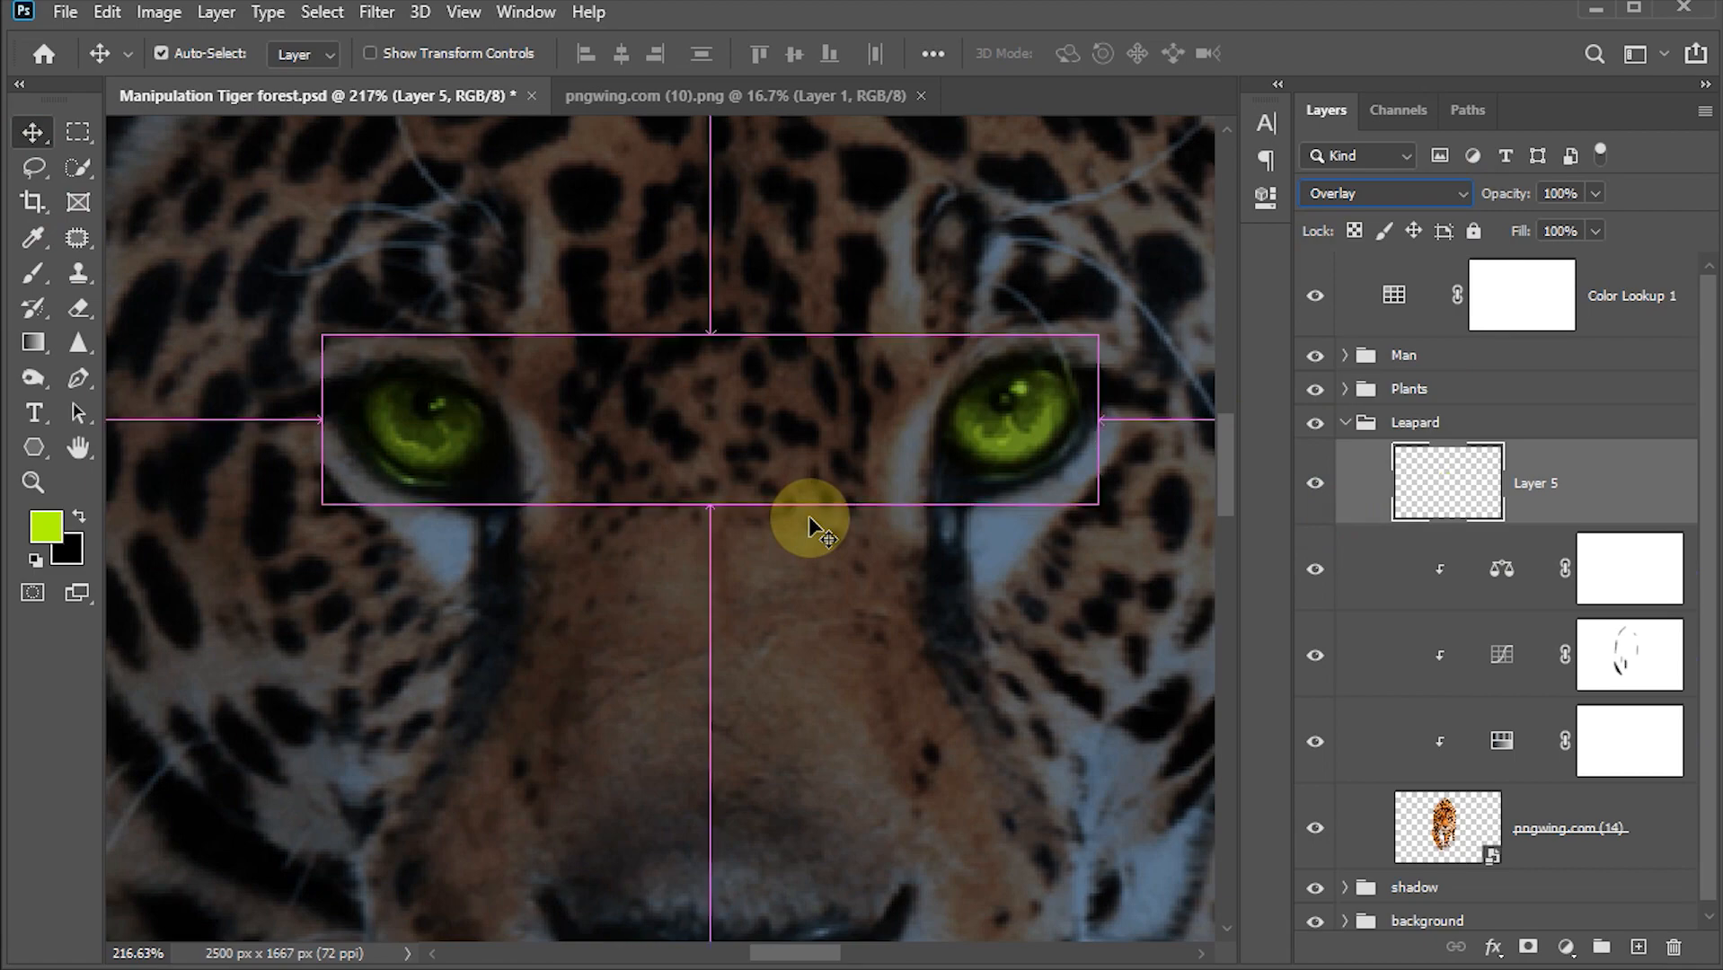
key("ctrl+0")
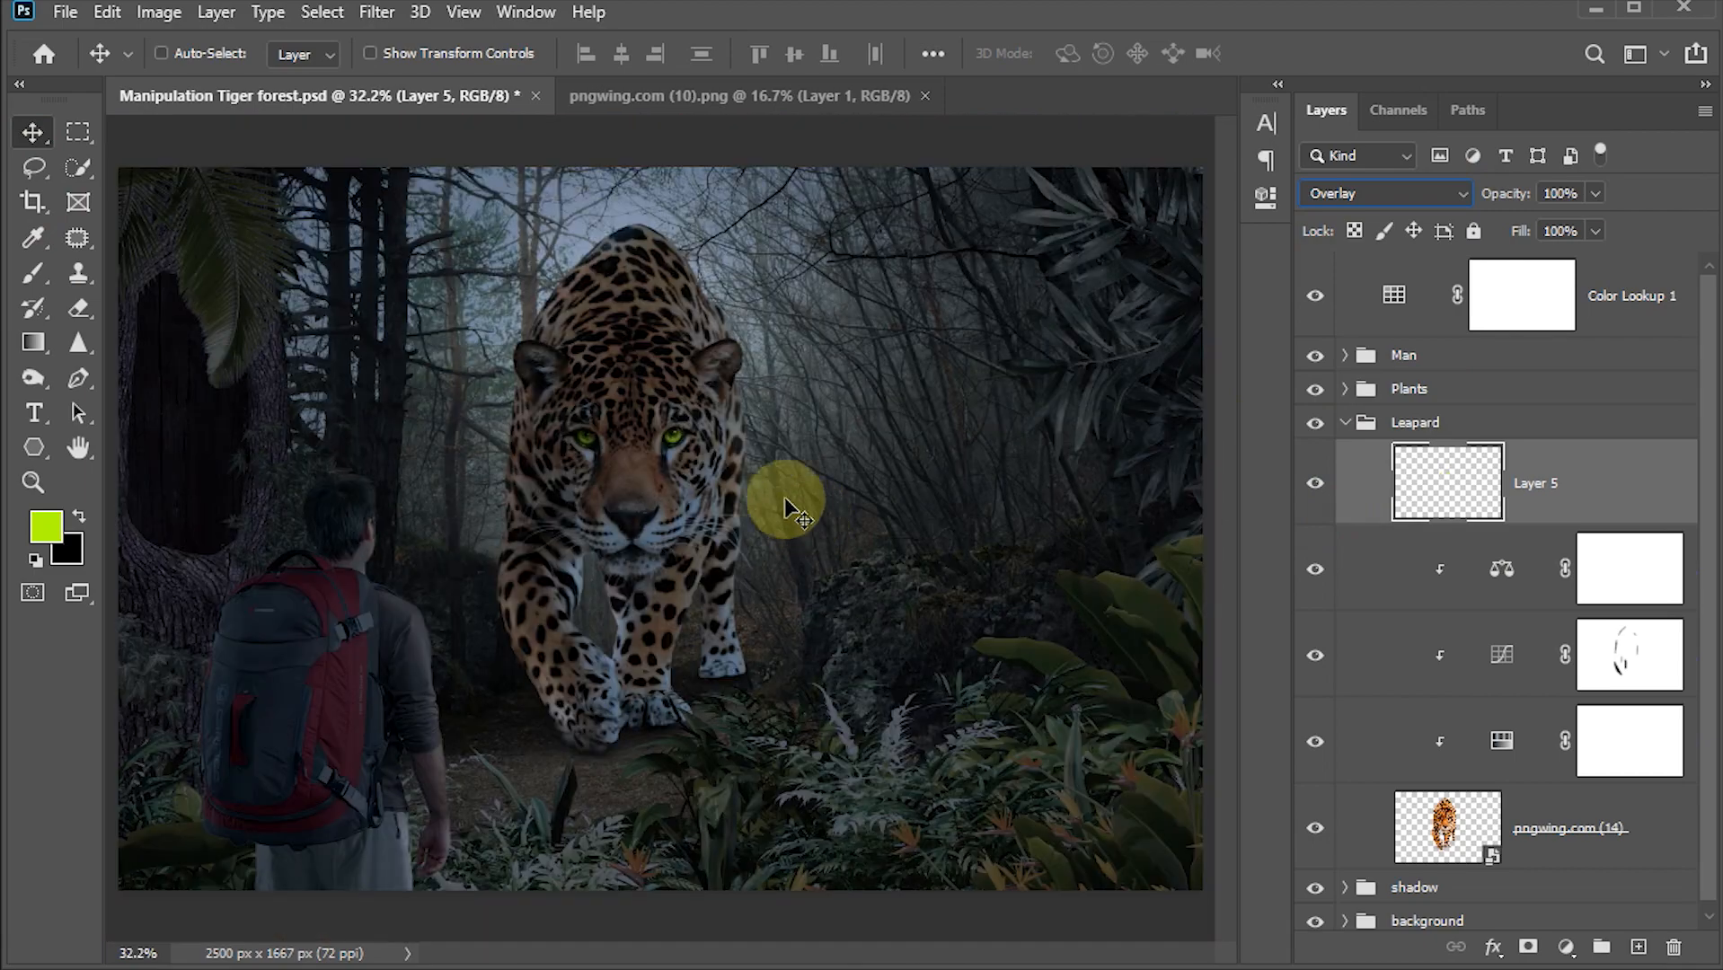
Step: Convert the eye colour layer to a smart object and duplicate it
right_click(1580, 501)
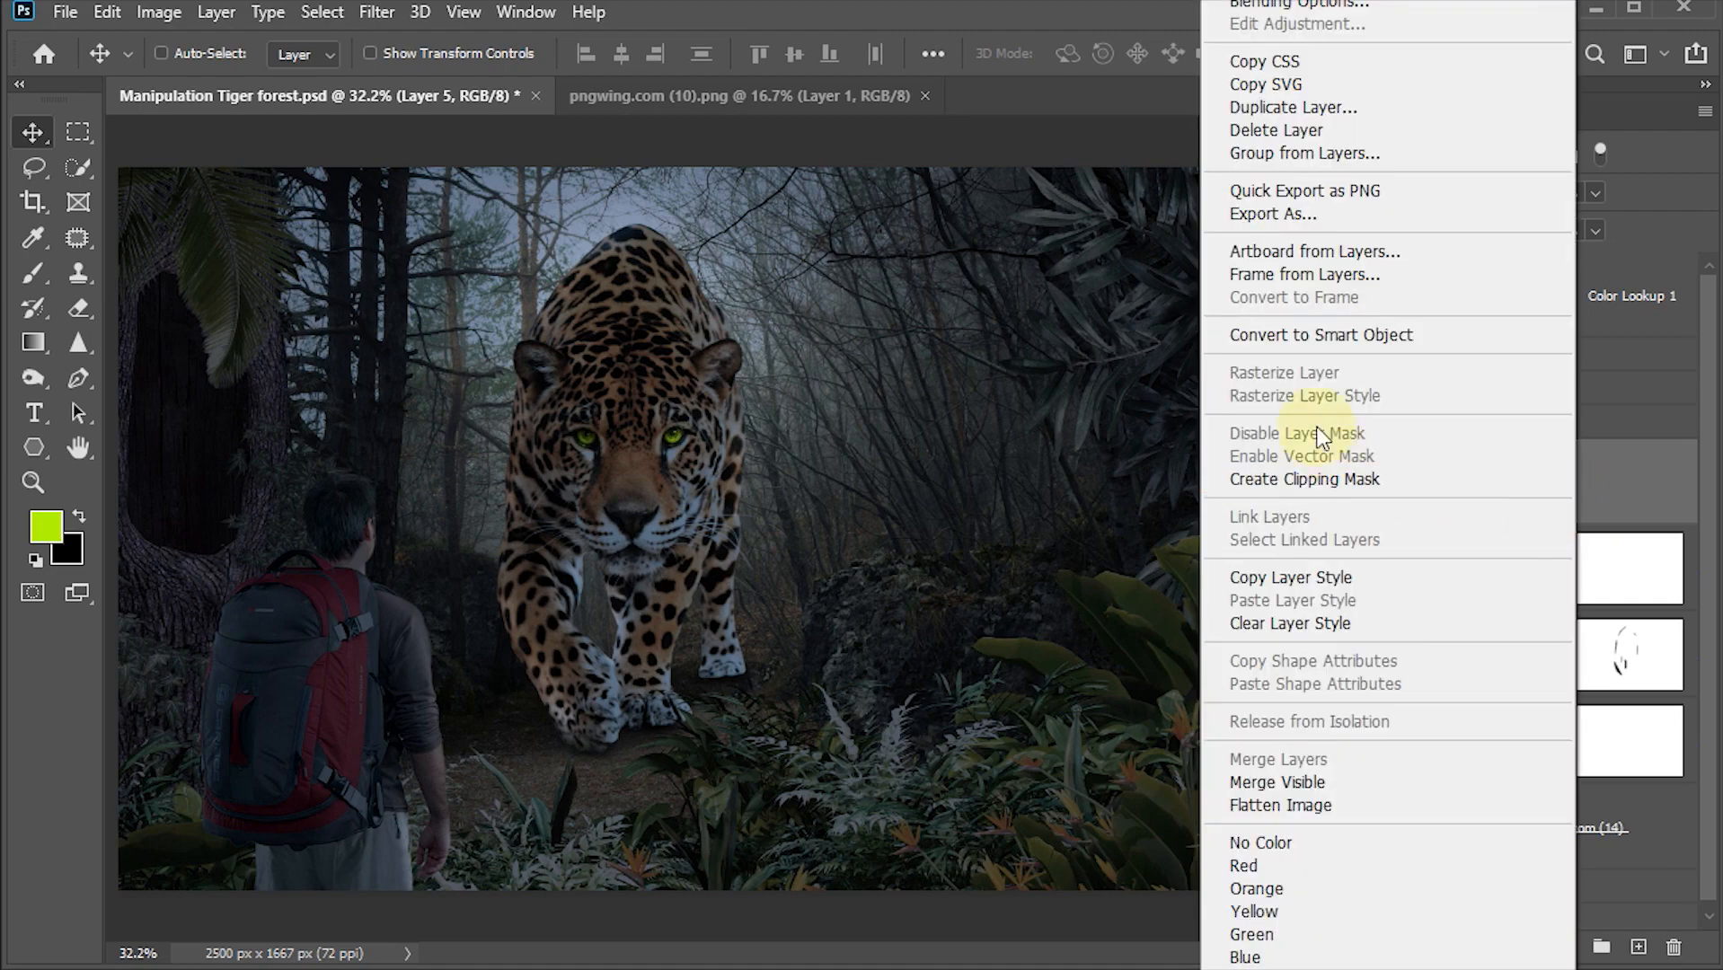
left_click(1300, 333)
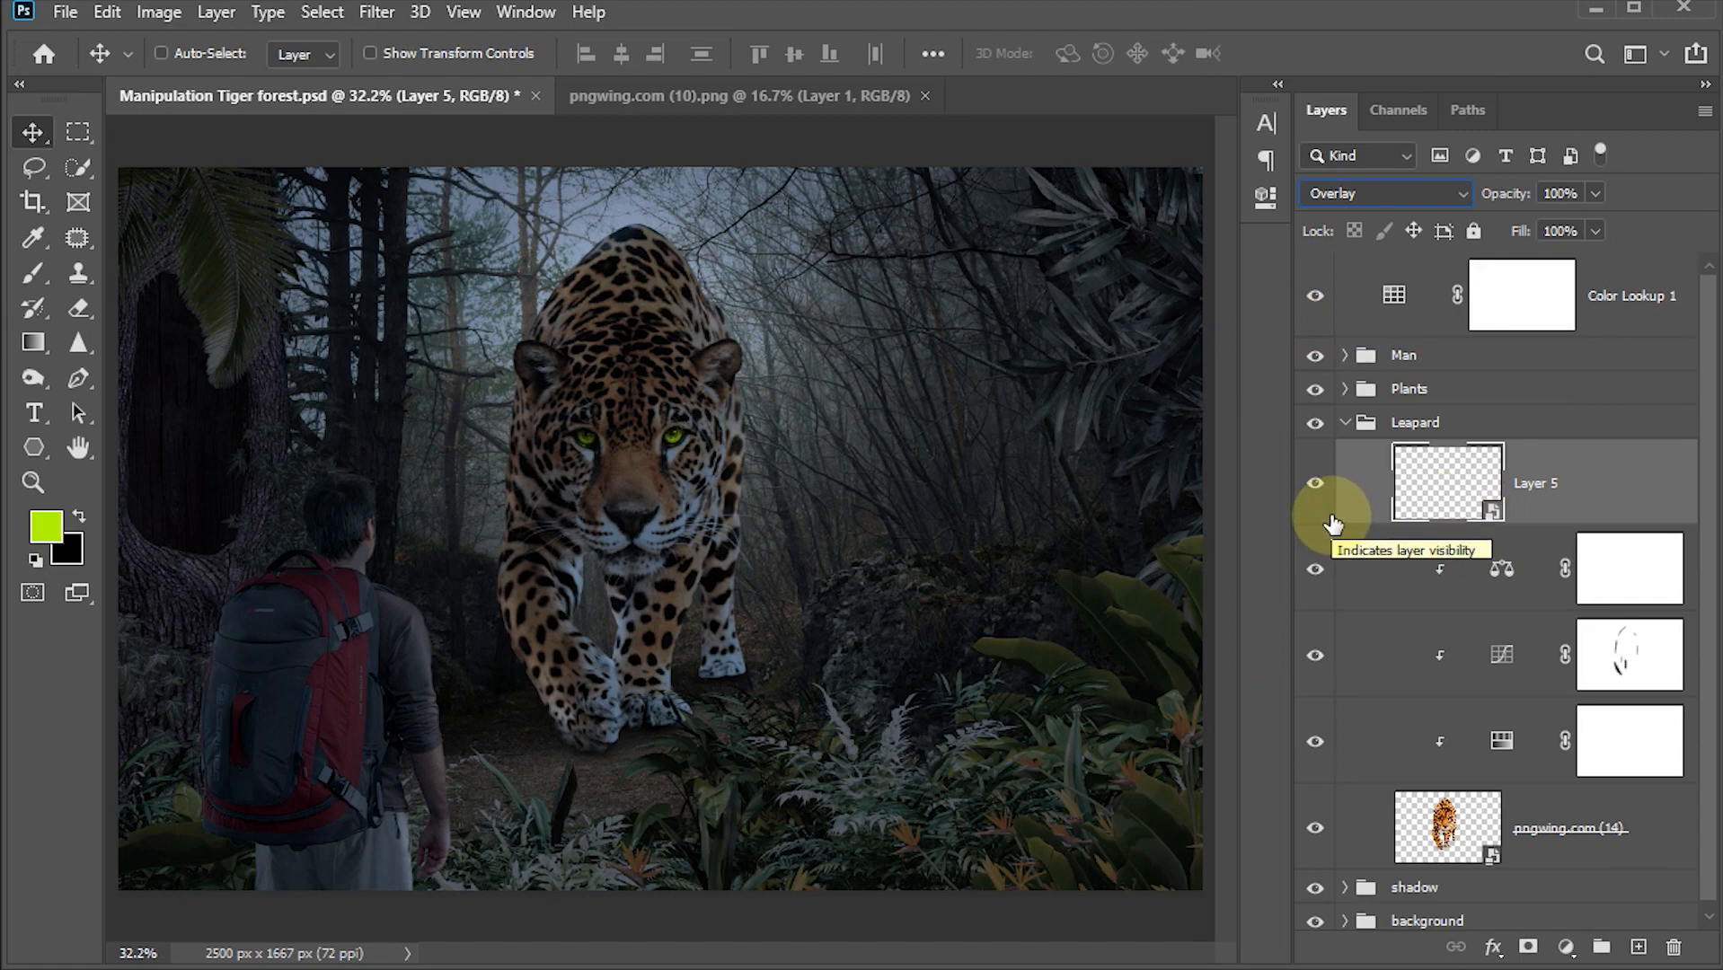
key("ctrl+j")
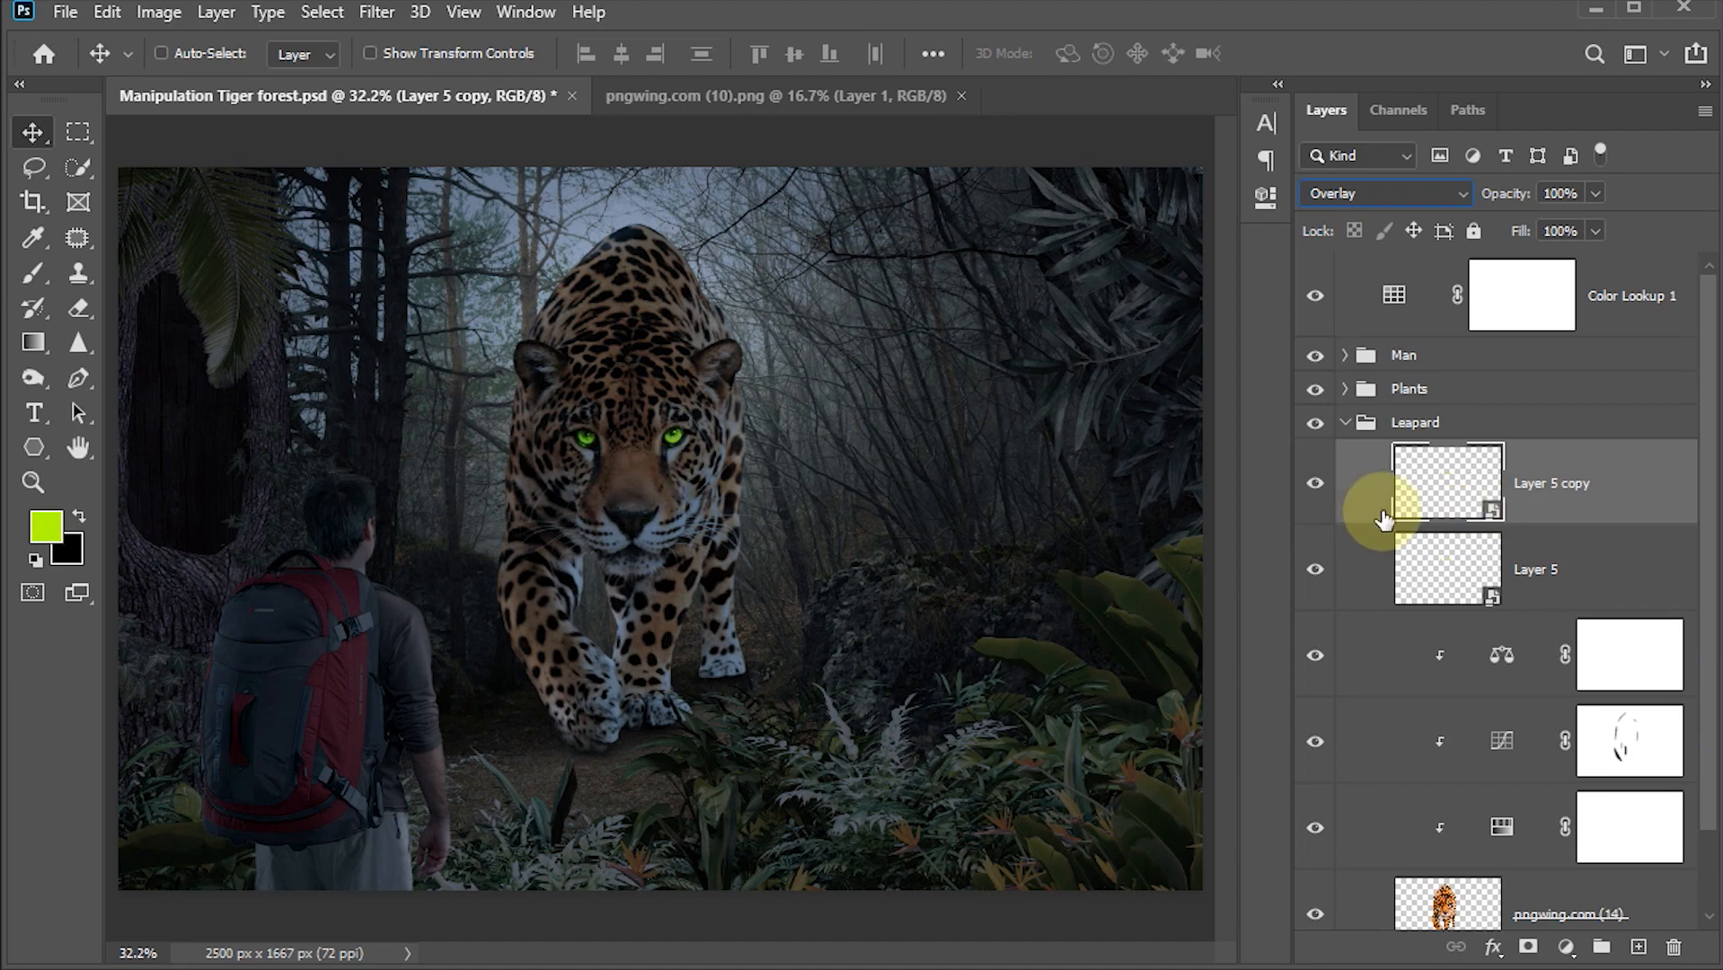
Step: Apply a Gaussian Blur with a 5 pixel radius to the duplicated eye layer
left_click(376, 12)
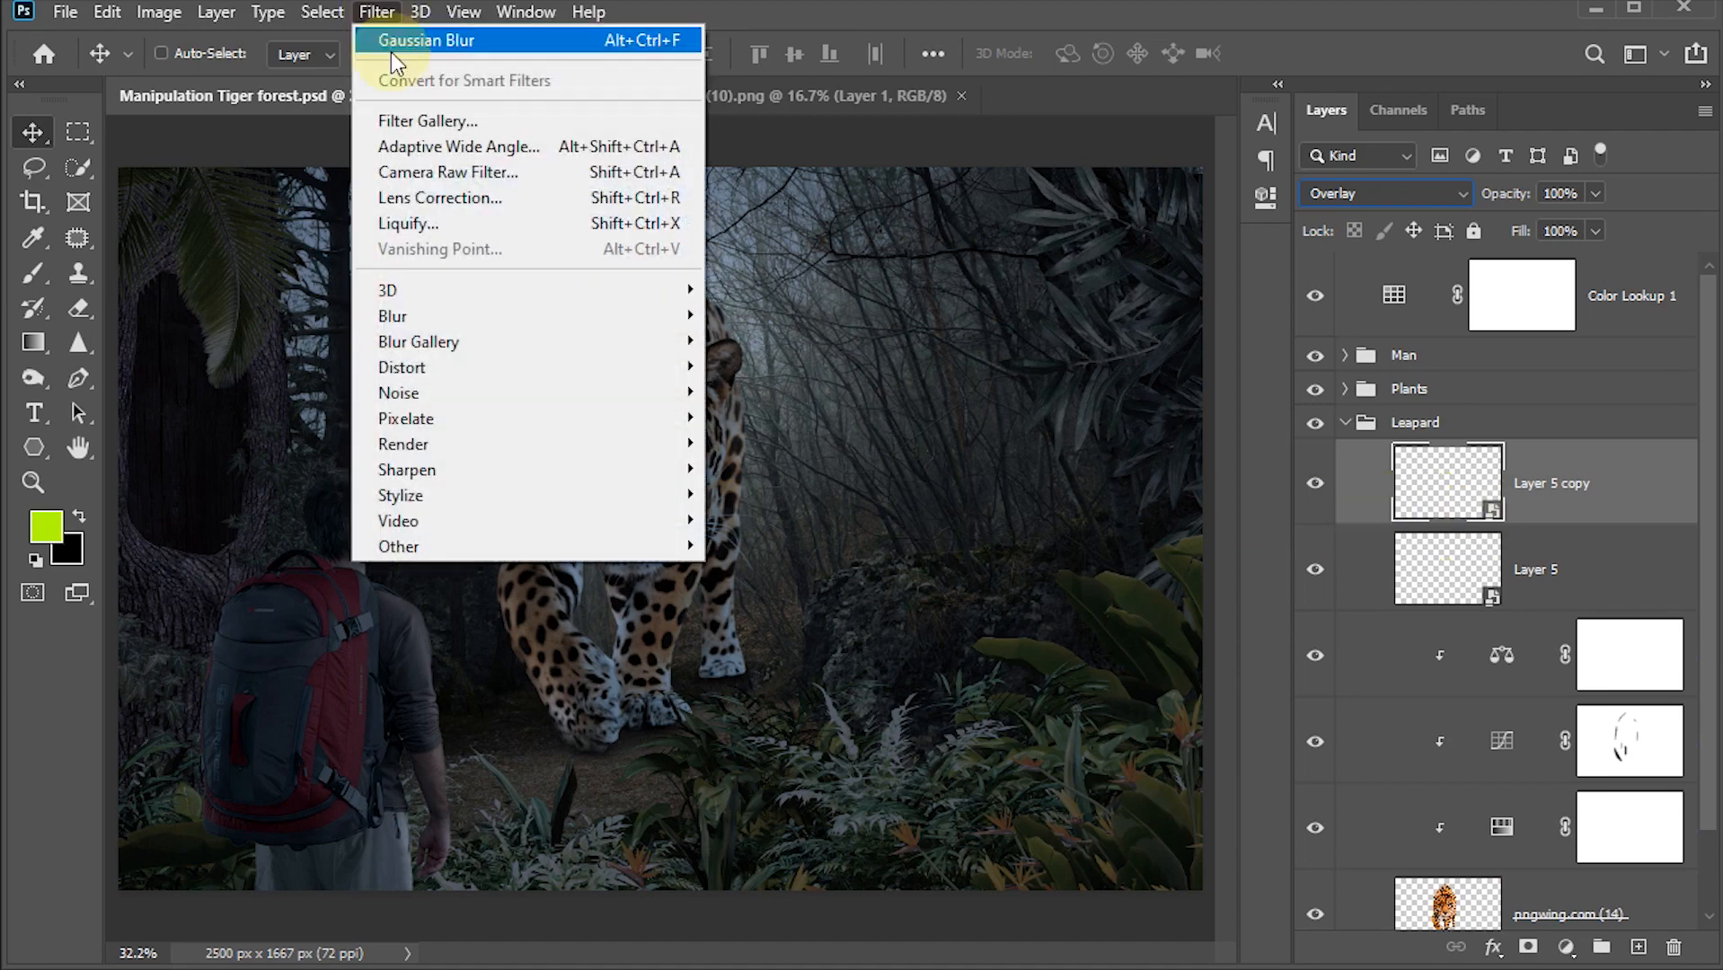
mouse_move(428, 316)
left_click(782, 418)
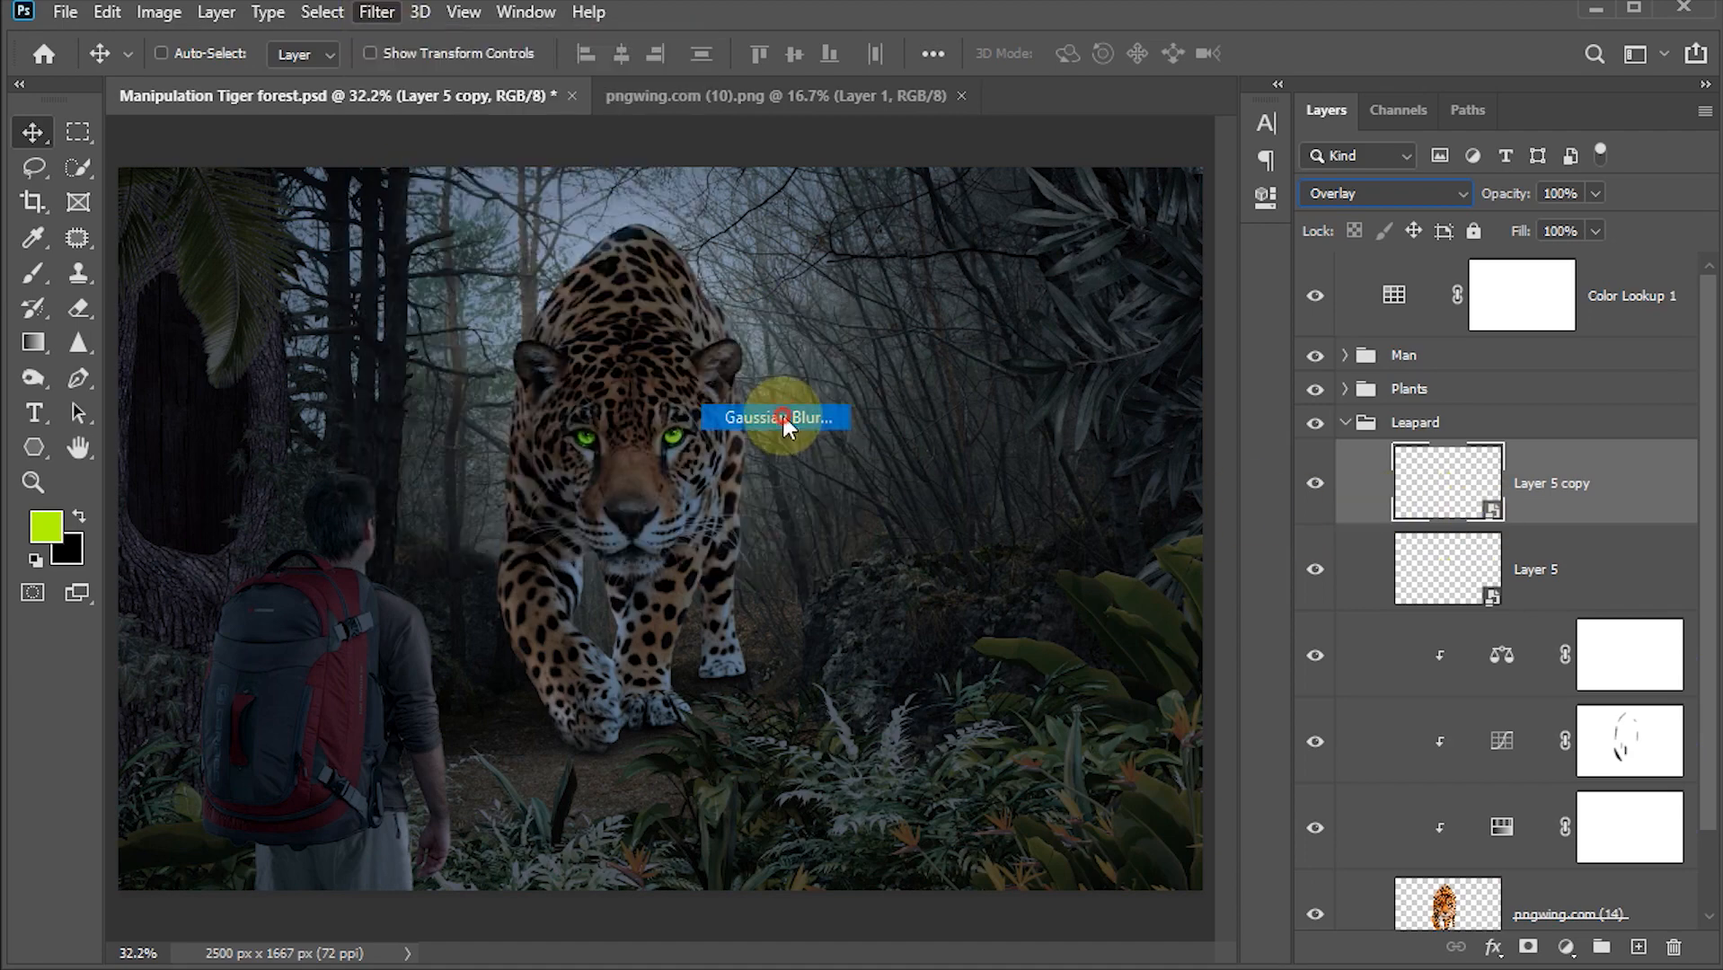
left_click(1203, 700)
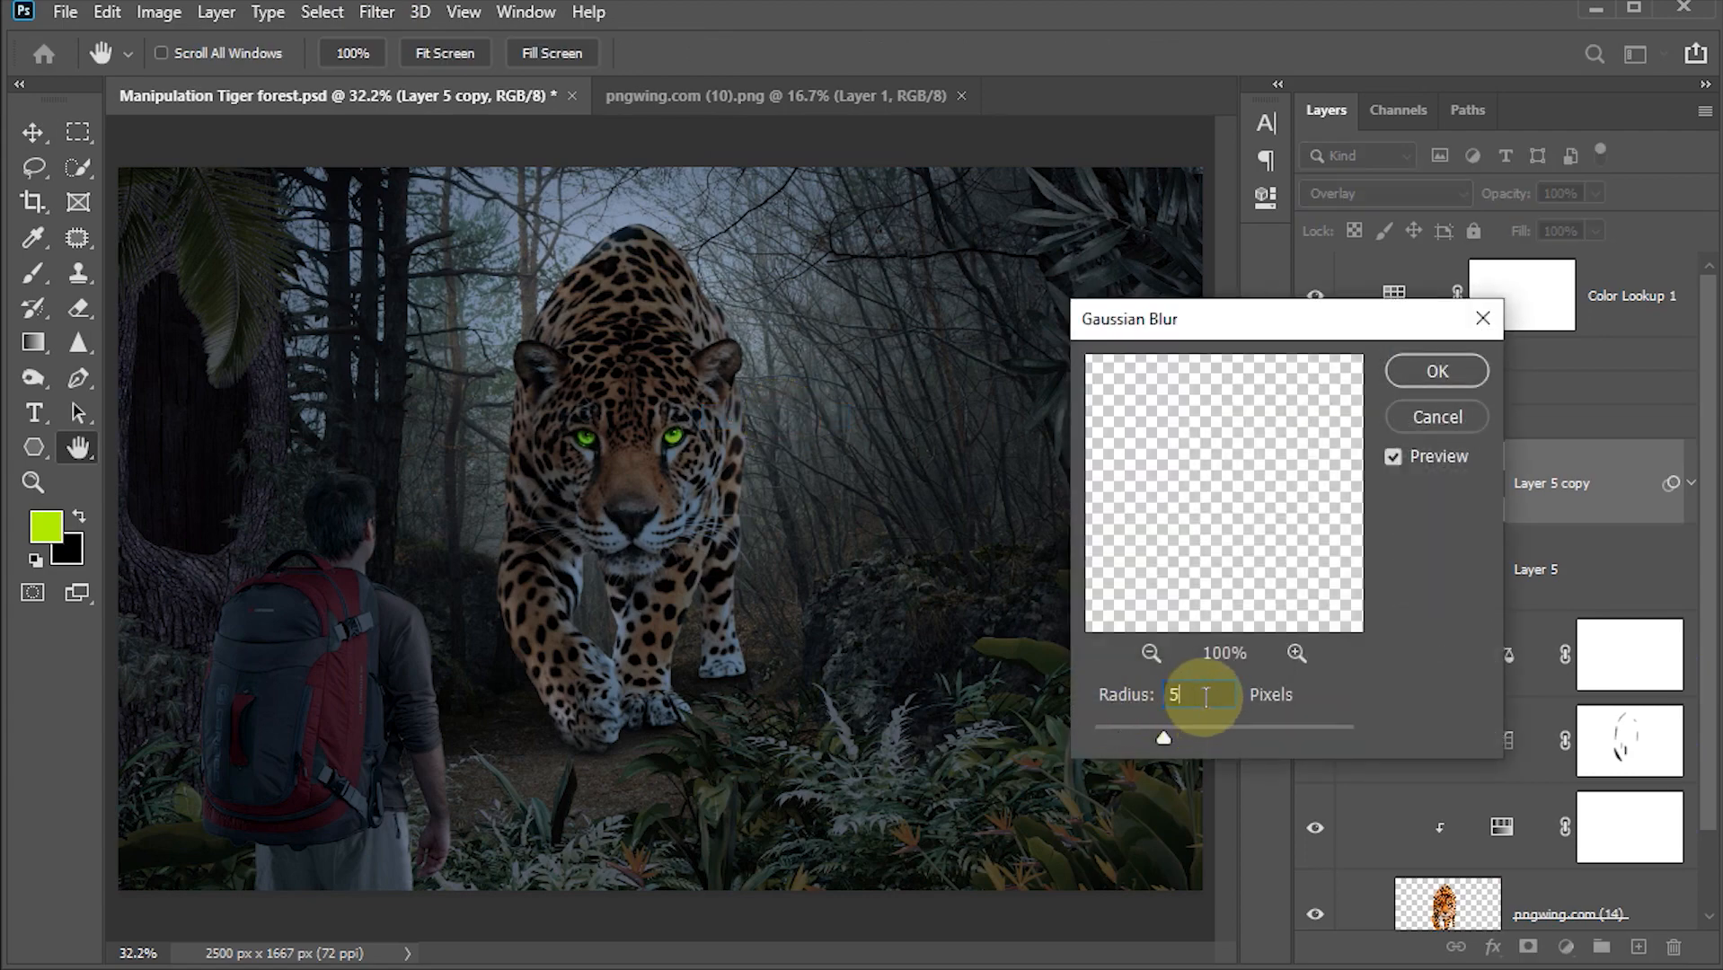
type("5")
key("Return")
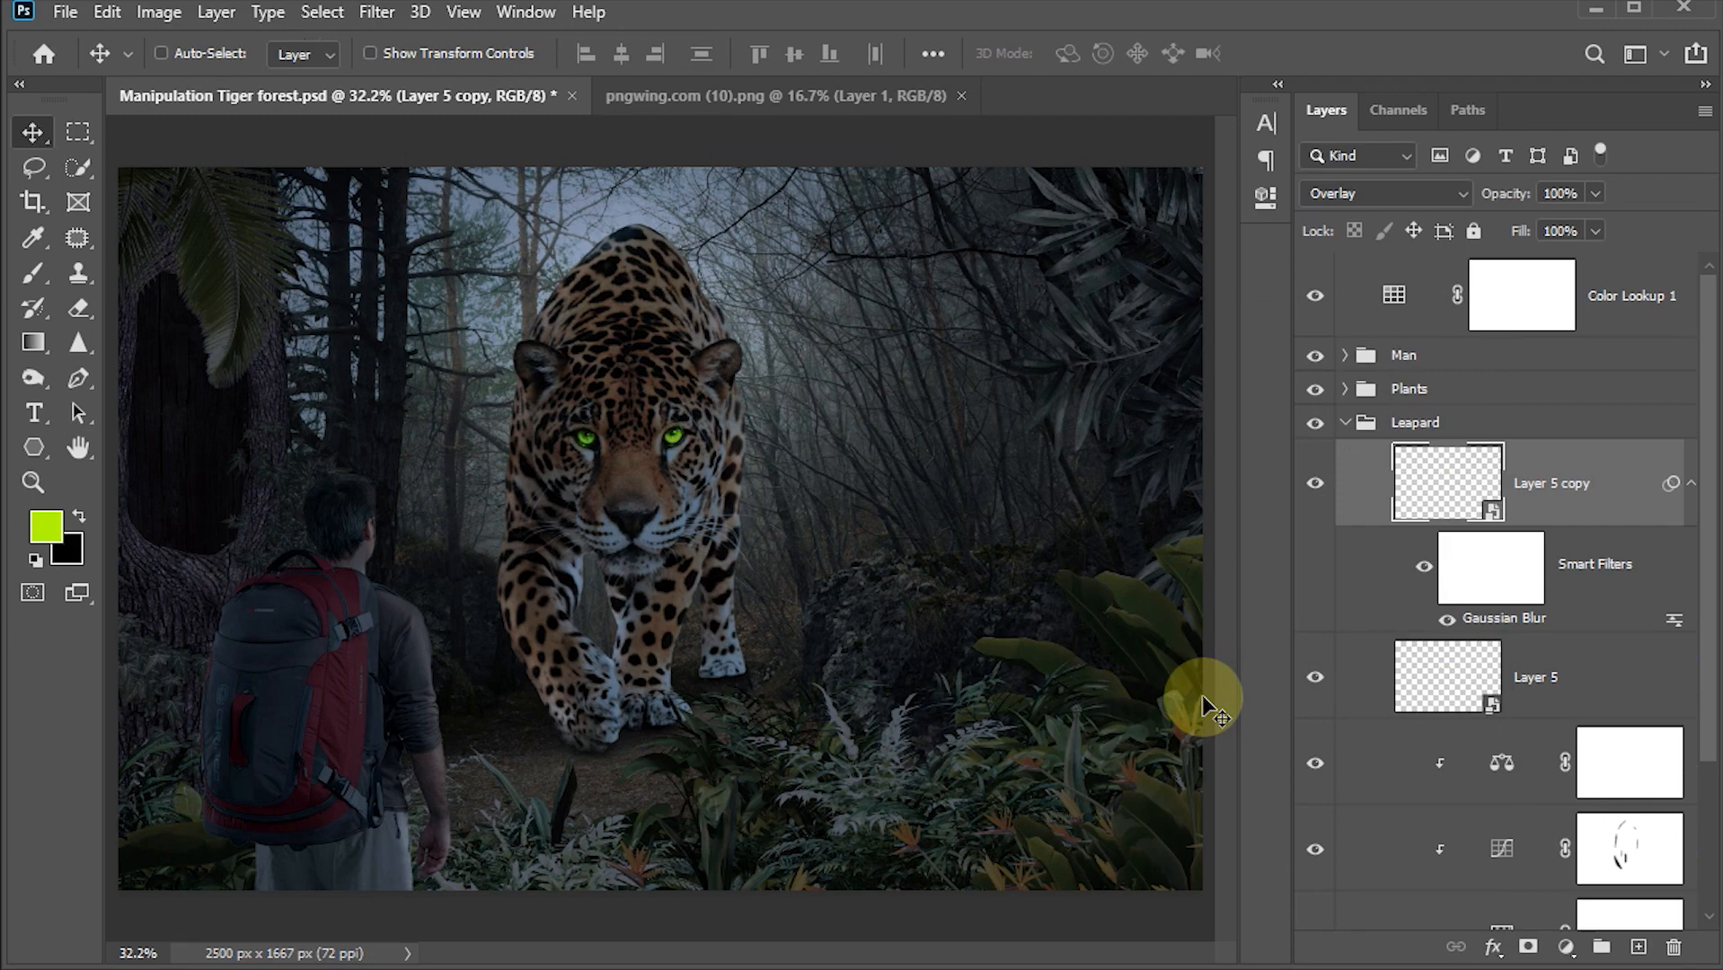
Step: Duplicate the blurred eye layer again and set the copy's Gaussian Blur radius to 20 pixels
key("ctrl+j")
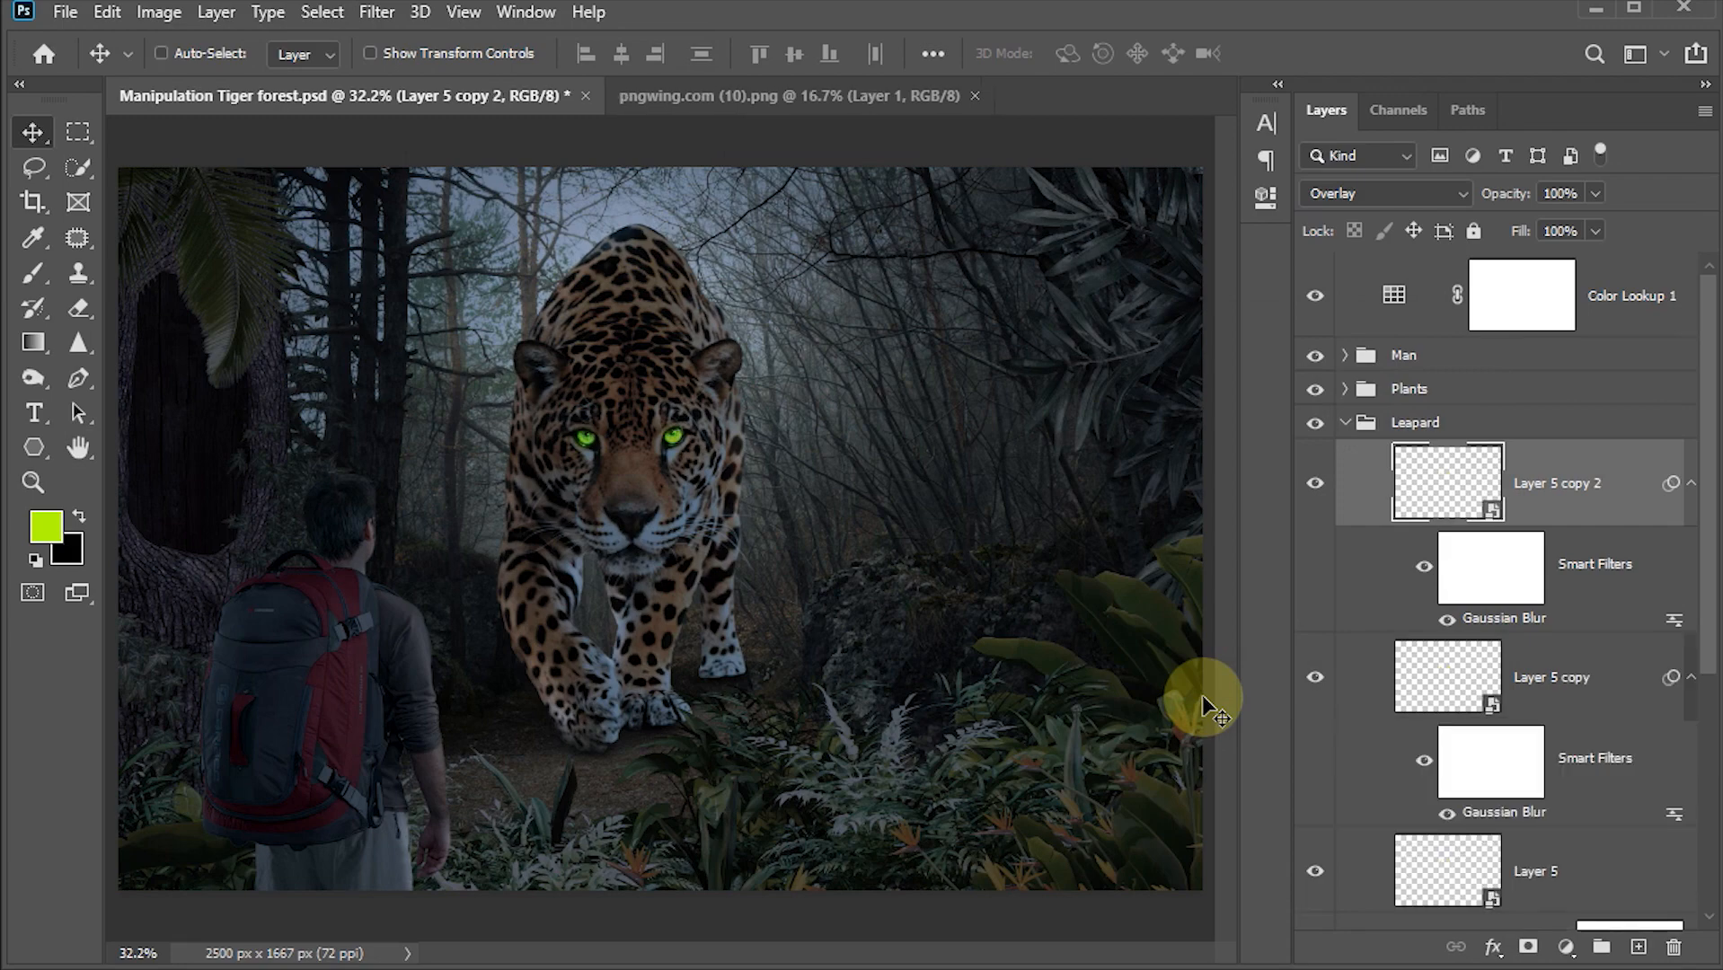
double_click(1494, 620)
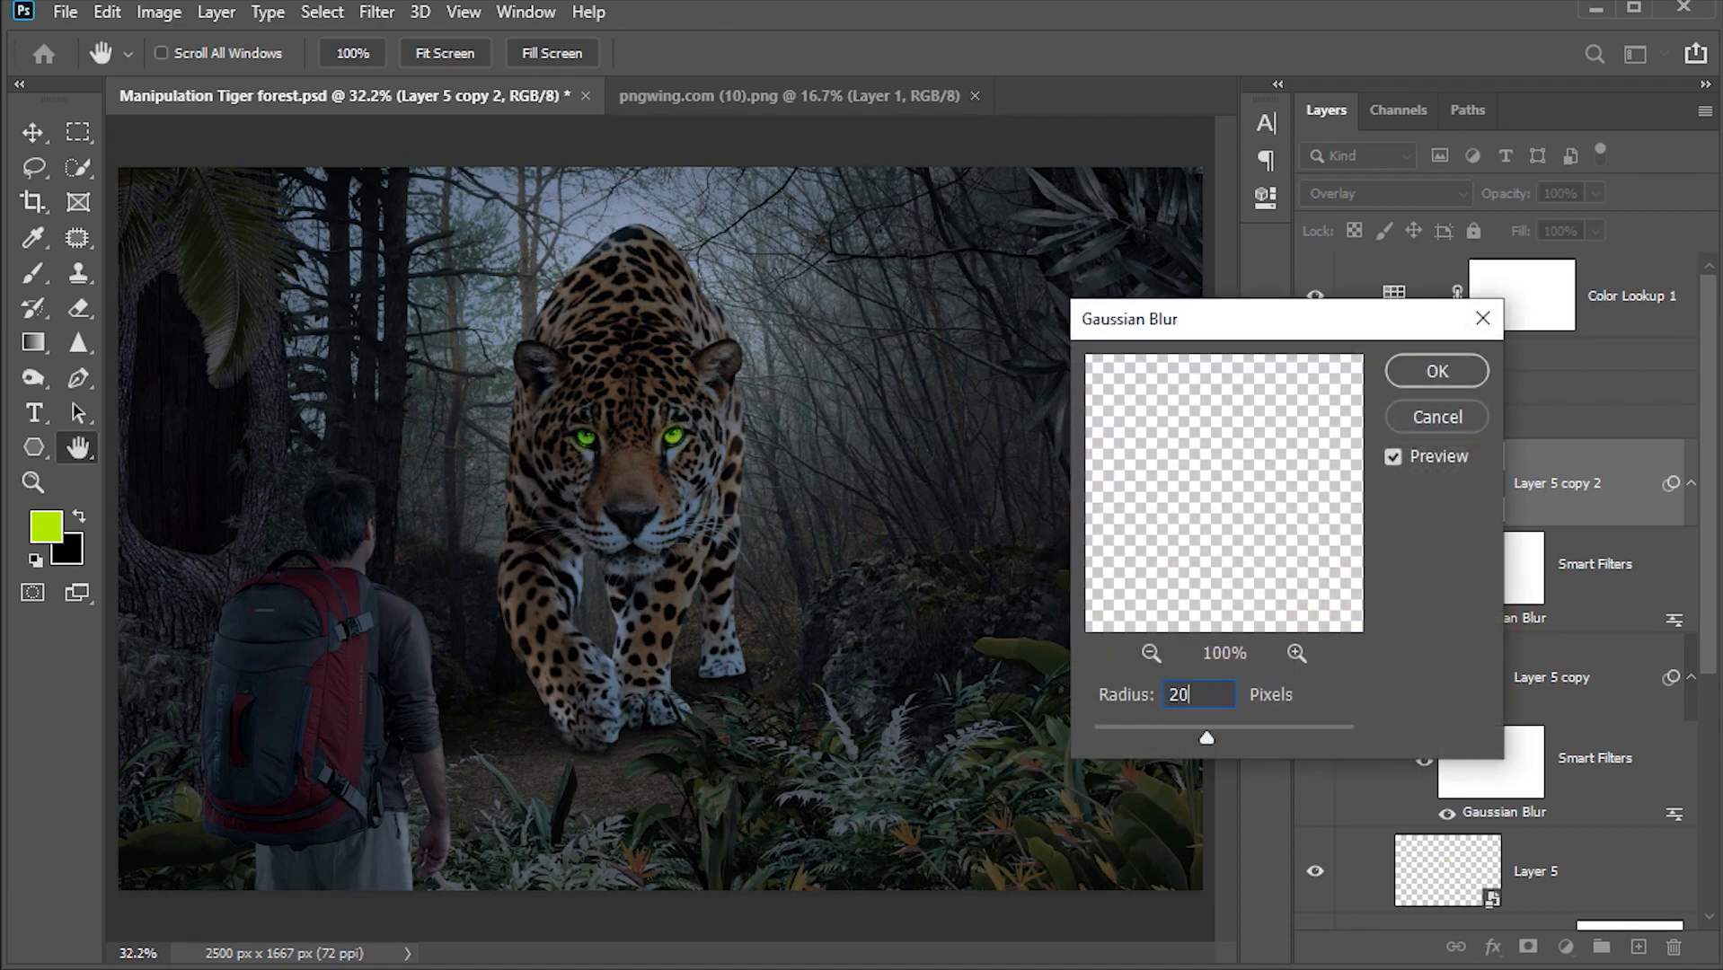
left_click(1221, 693)
left_click(1415, 369)
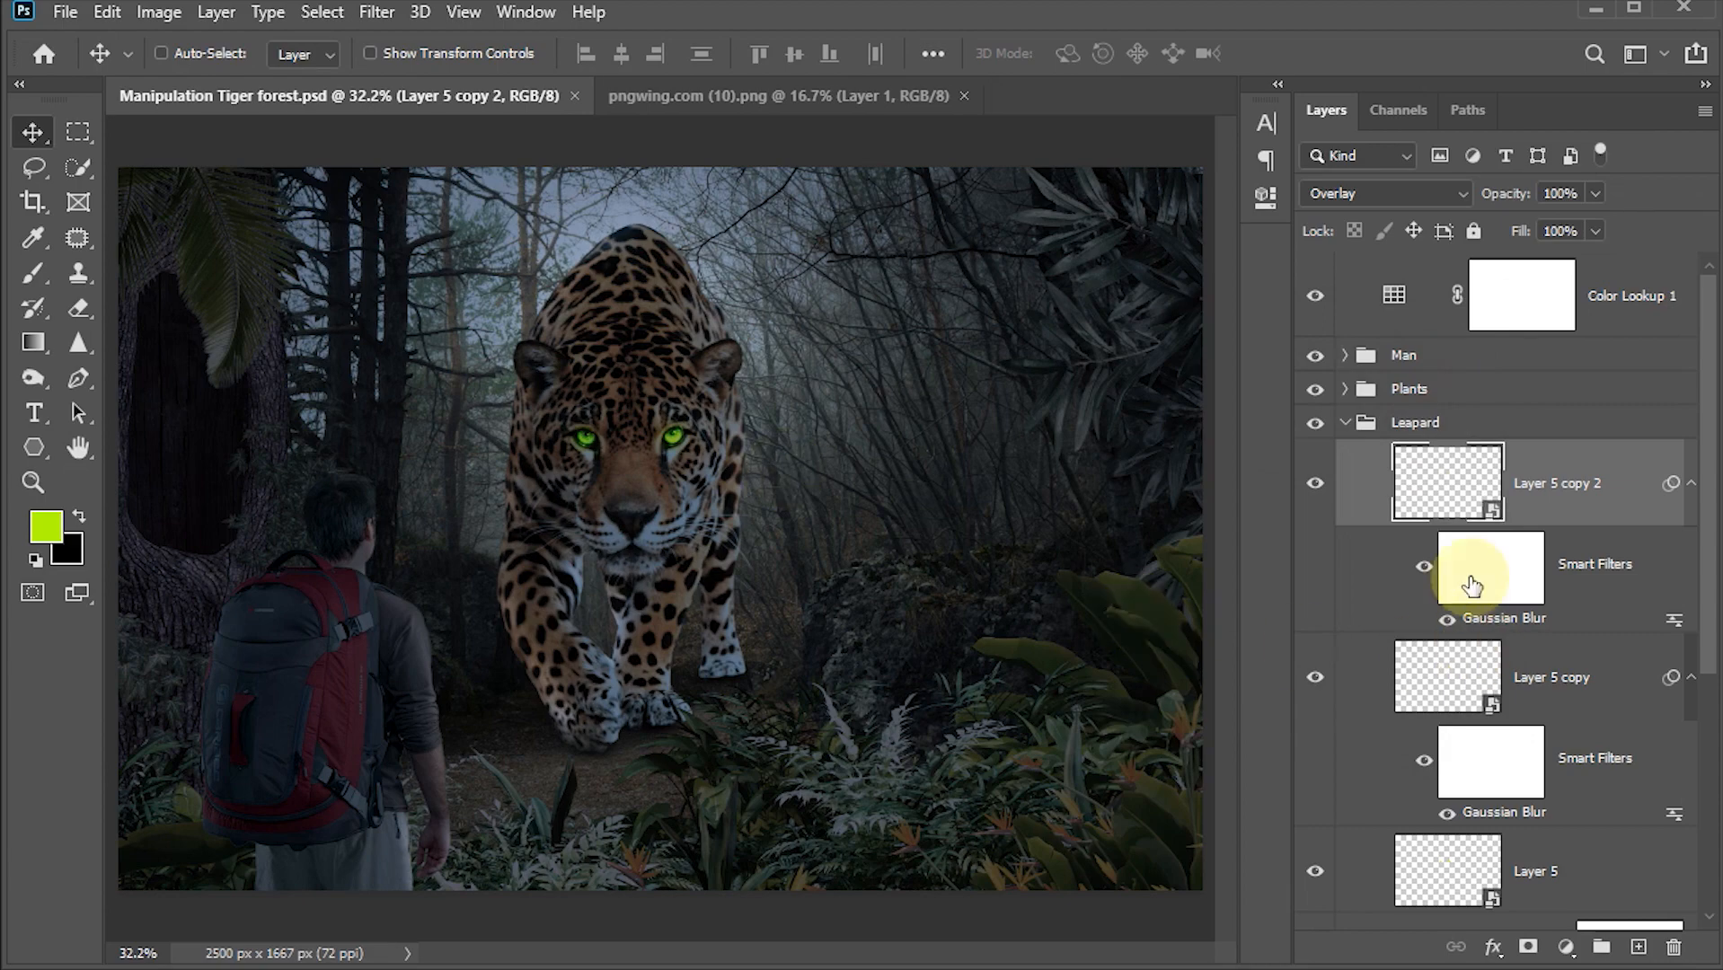
Step: Collapse the Leopard group and set the Color Lookup adjustment's opacity to 75%
left_click(1345, 426)
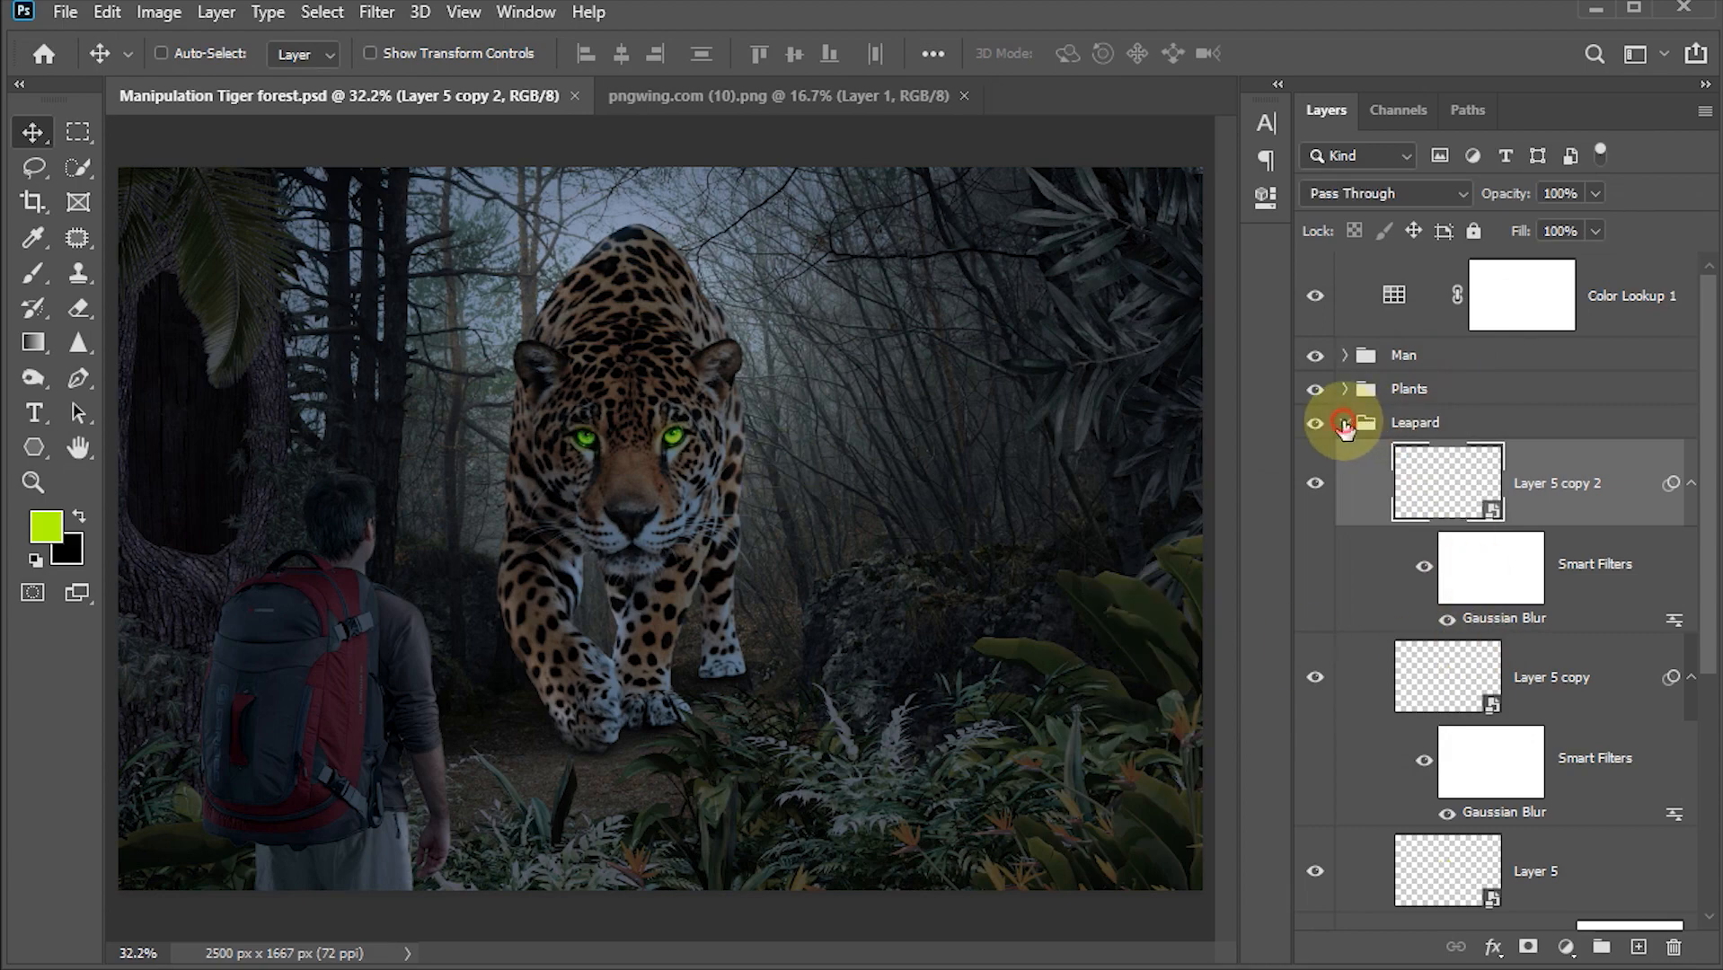
left_click(1520, 308)
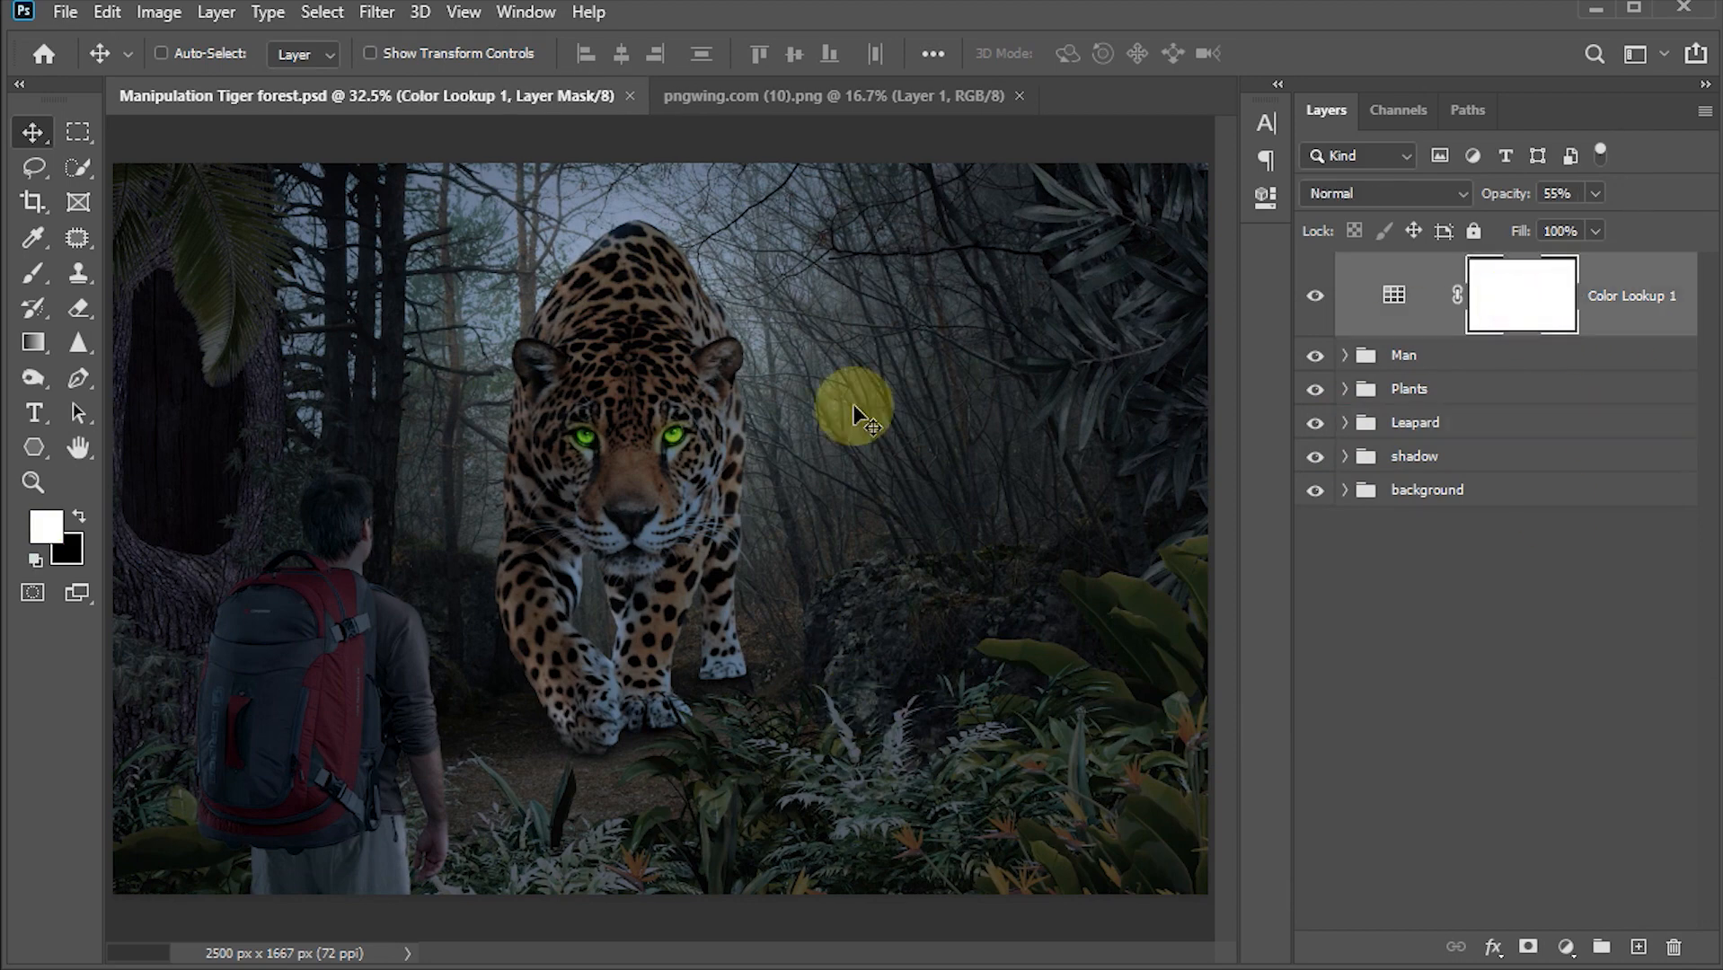
left_click(1563, 195)
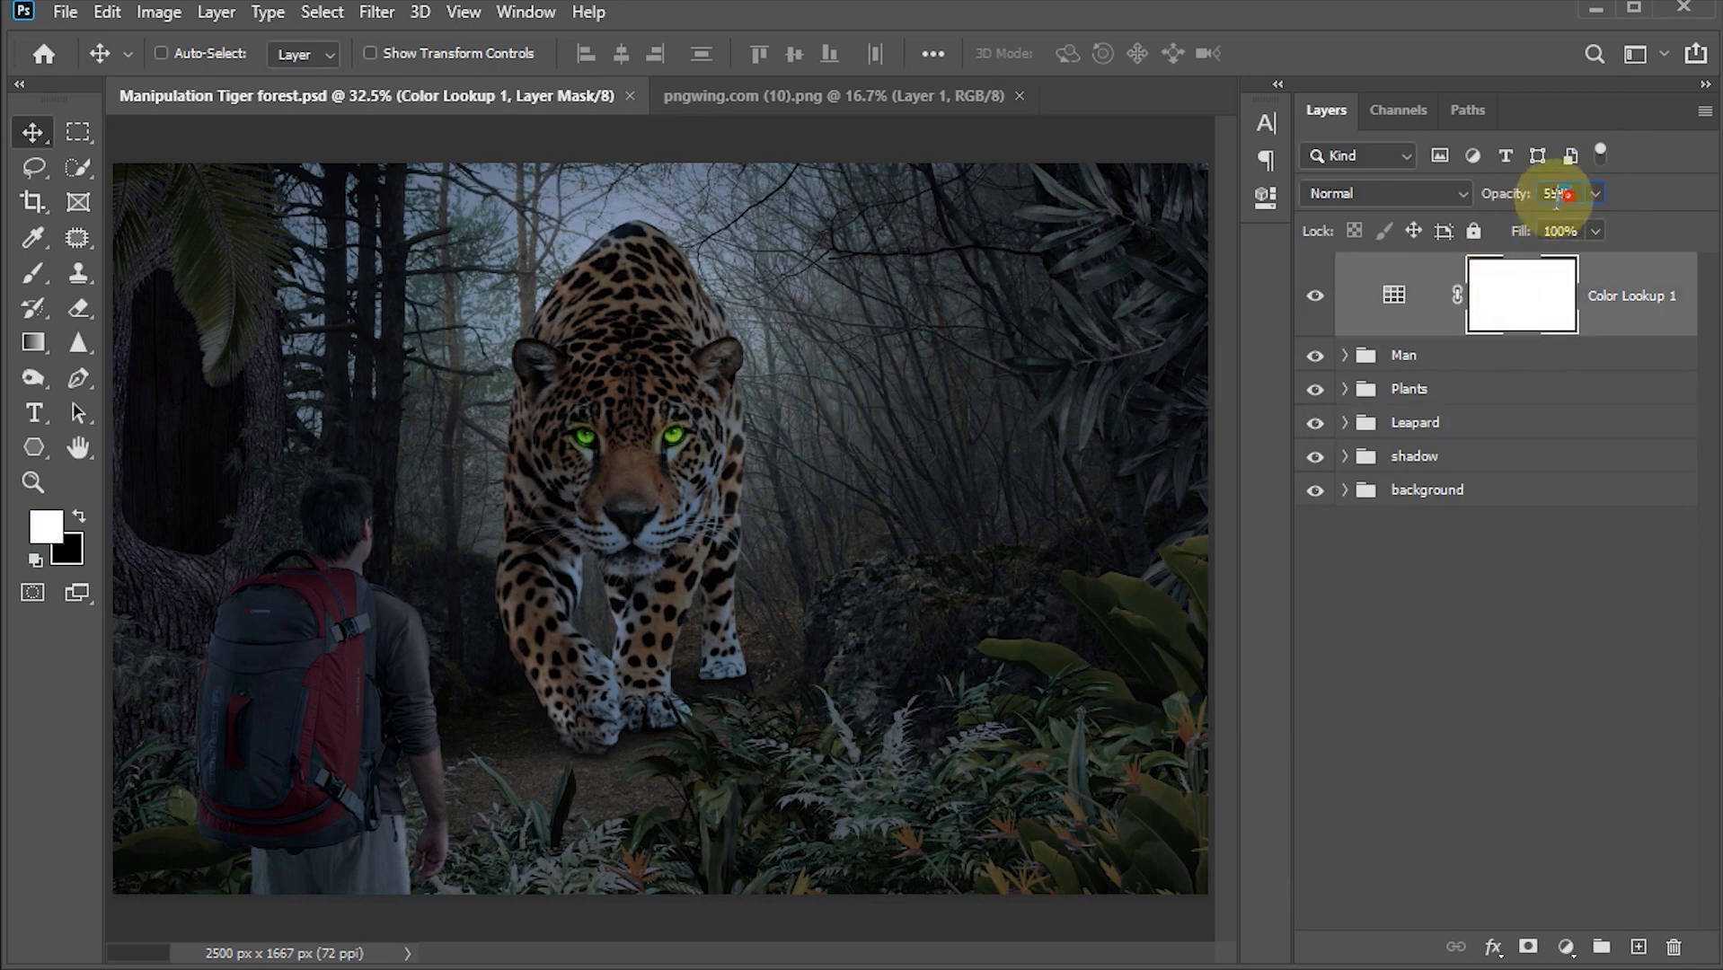
type("75")
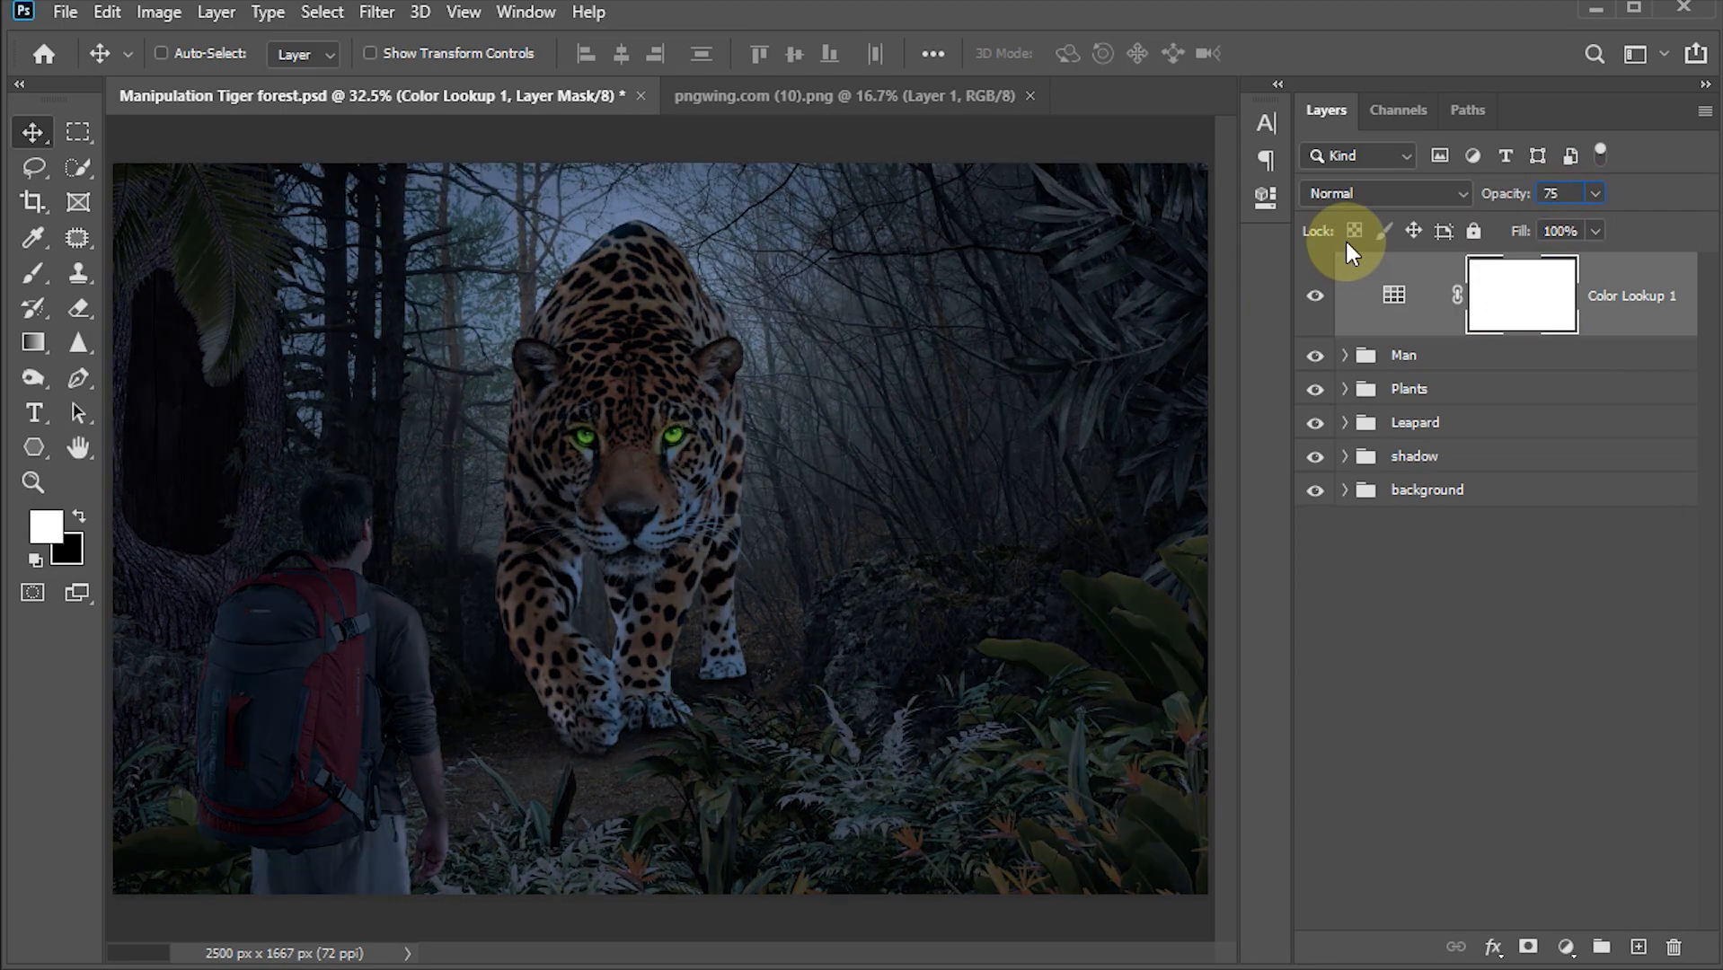
key("Return")
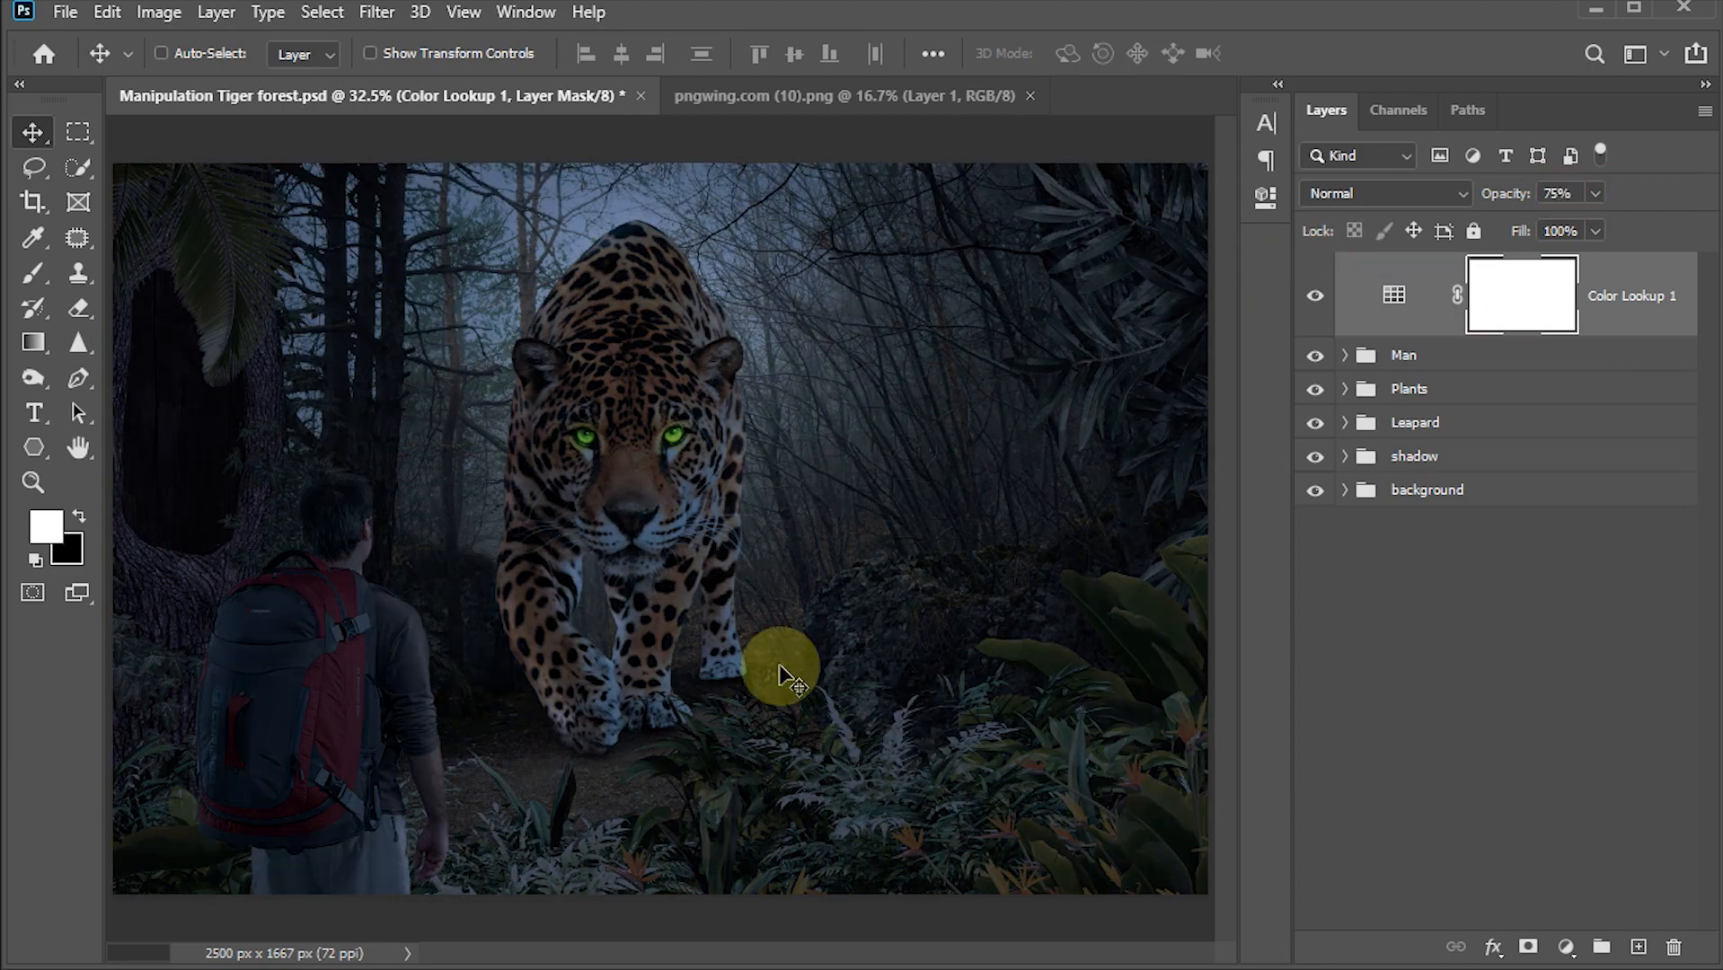
Step: Add a Curves adjustment layer on top and bend the RGB curve upward with two points to brighten the whole image
left_click(1566, 948)
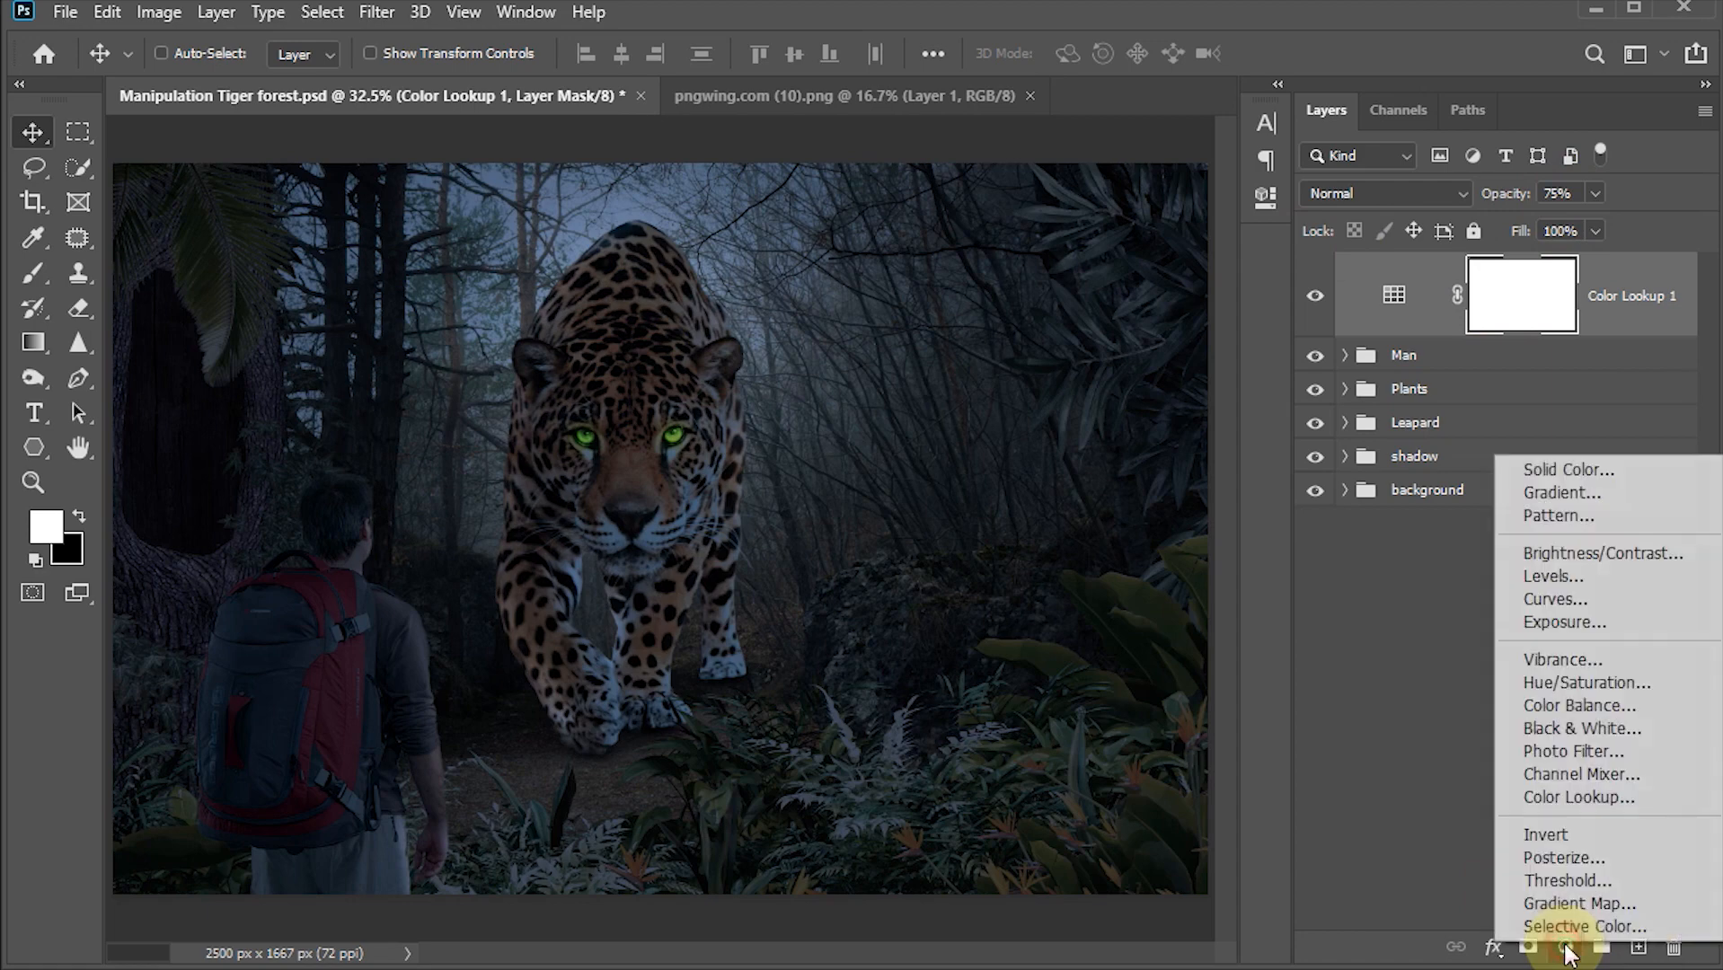
left_click(1561, 599)
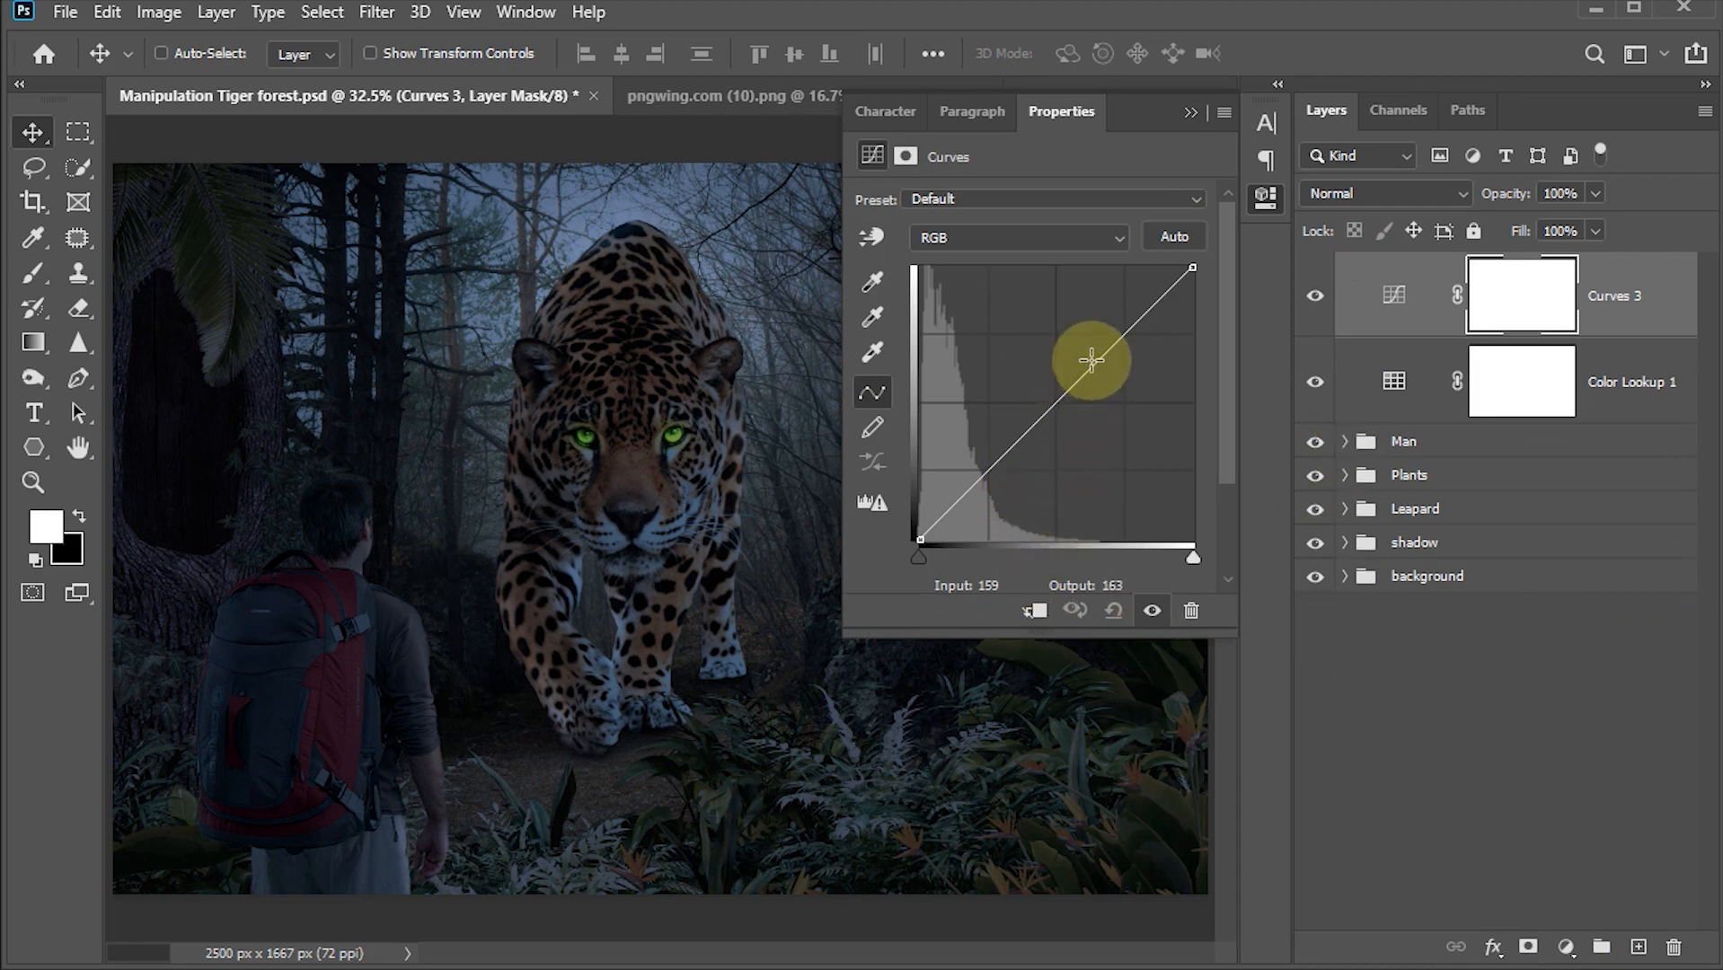
left_click_drag(1092, 359, 1061, 312)
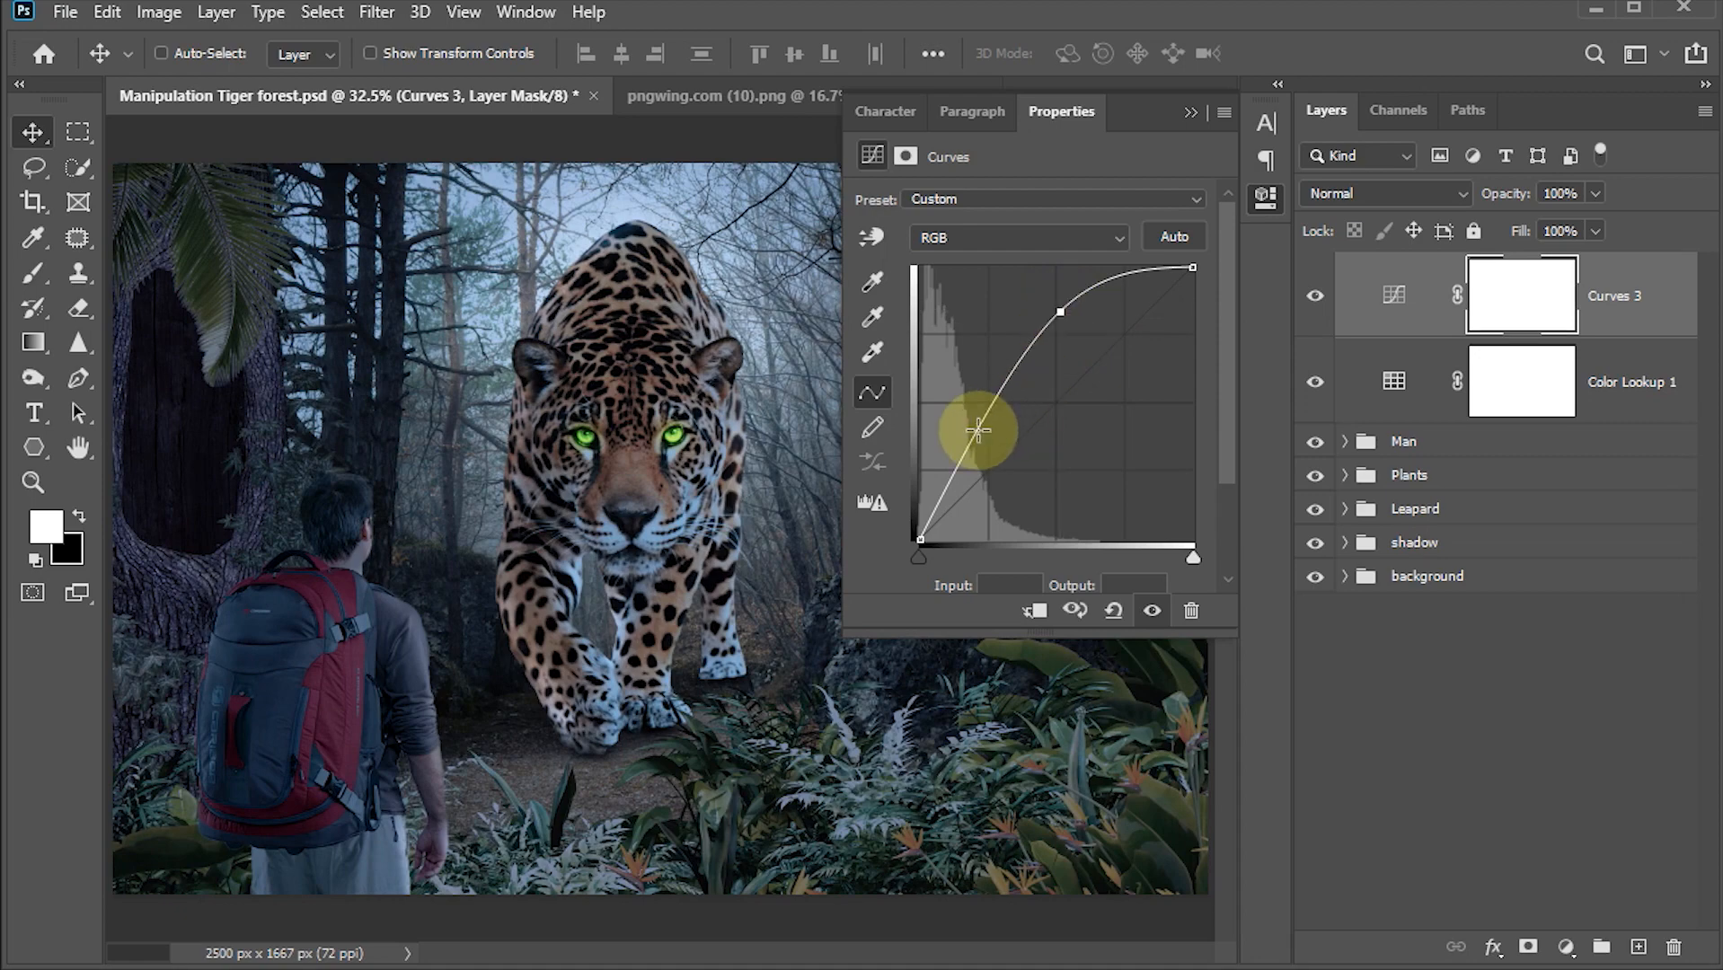
left_click_drag(981, 432, 994, 429)
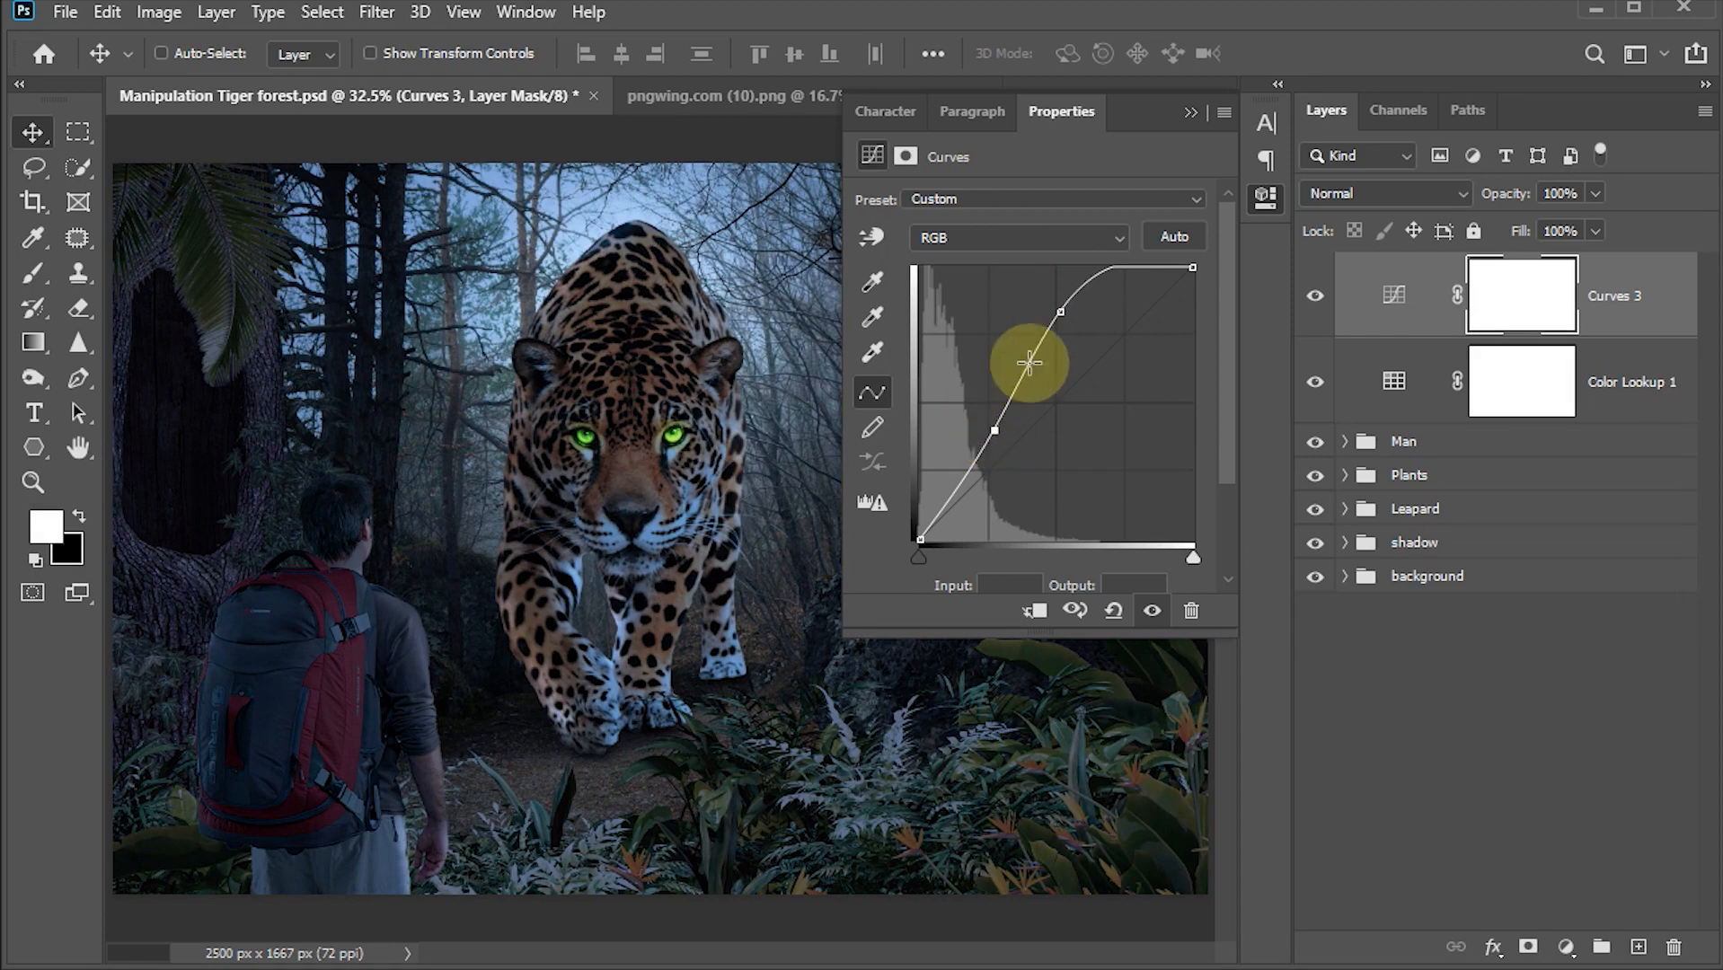
left_click_drag(1060, 312, 1064, 316)
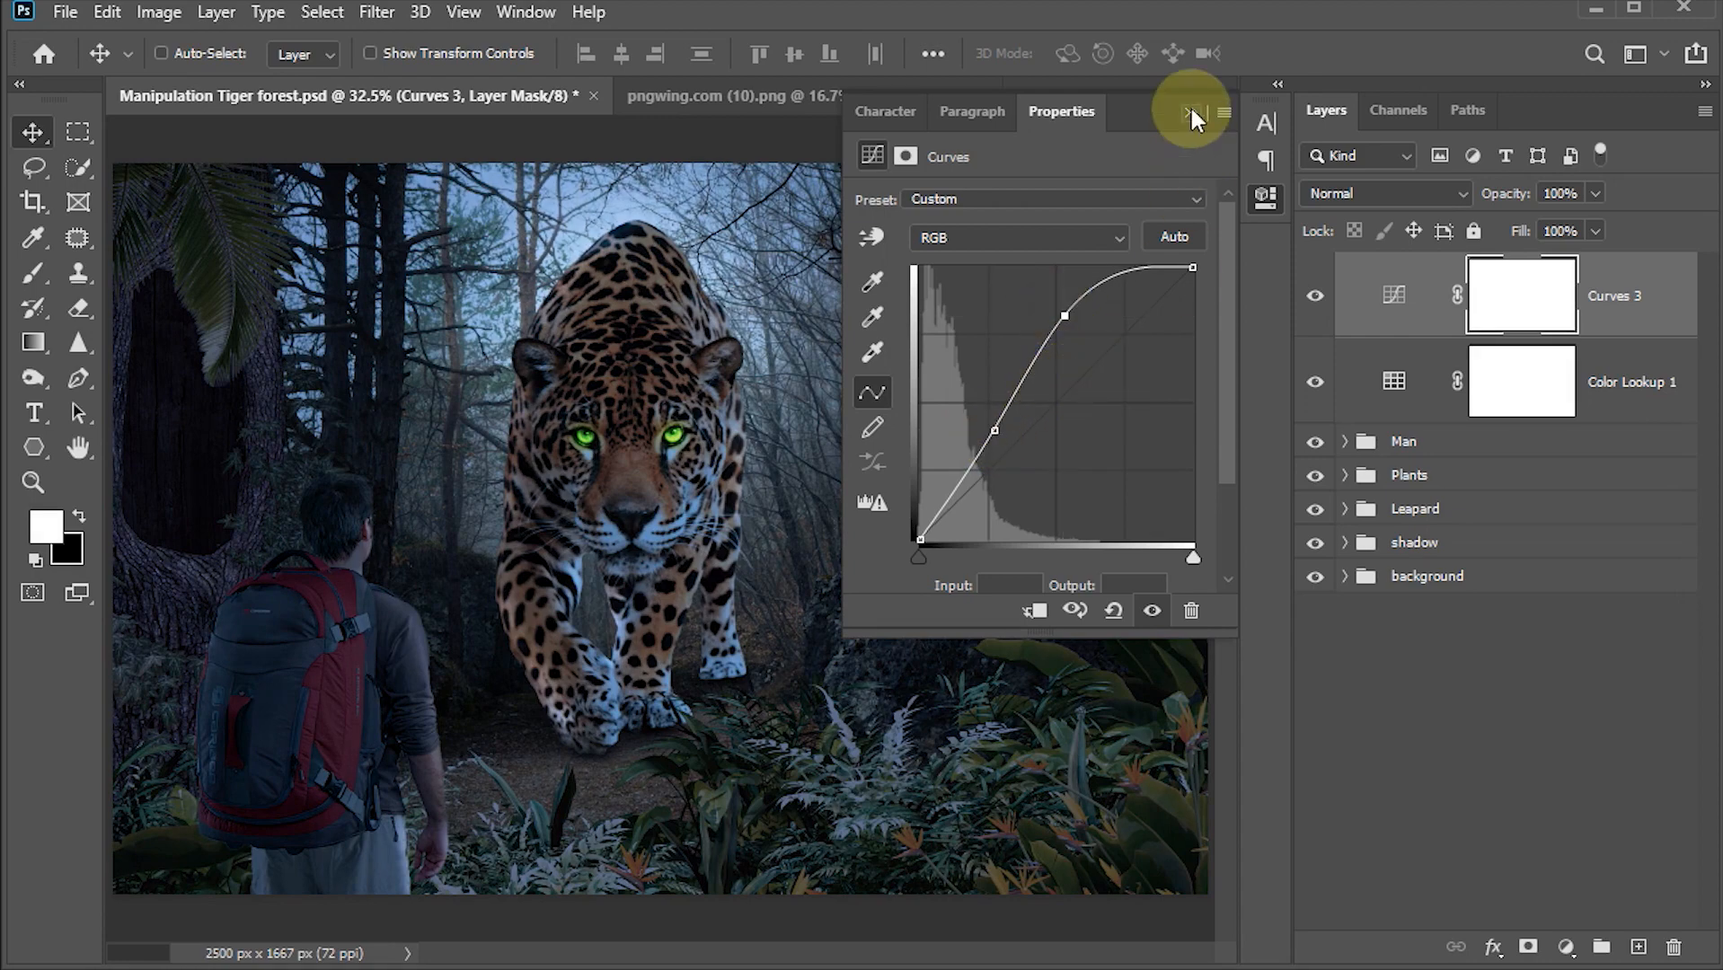
left_click(1191, 111)
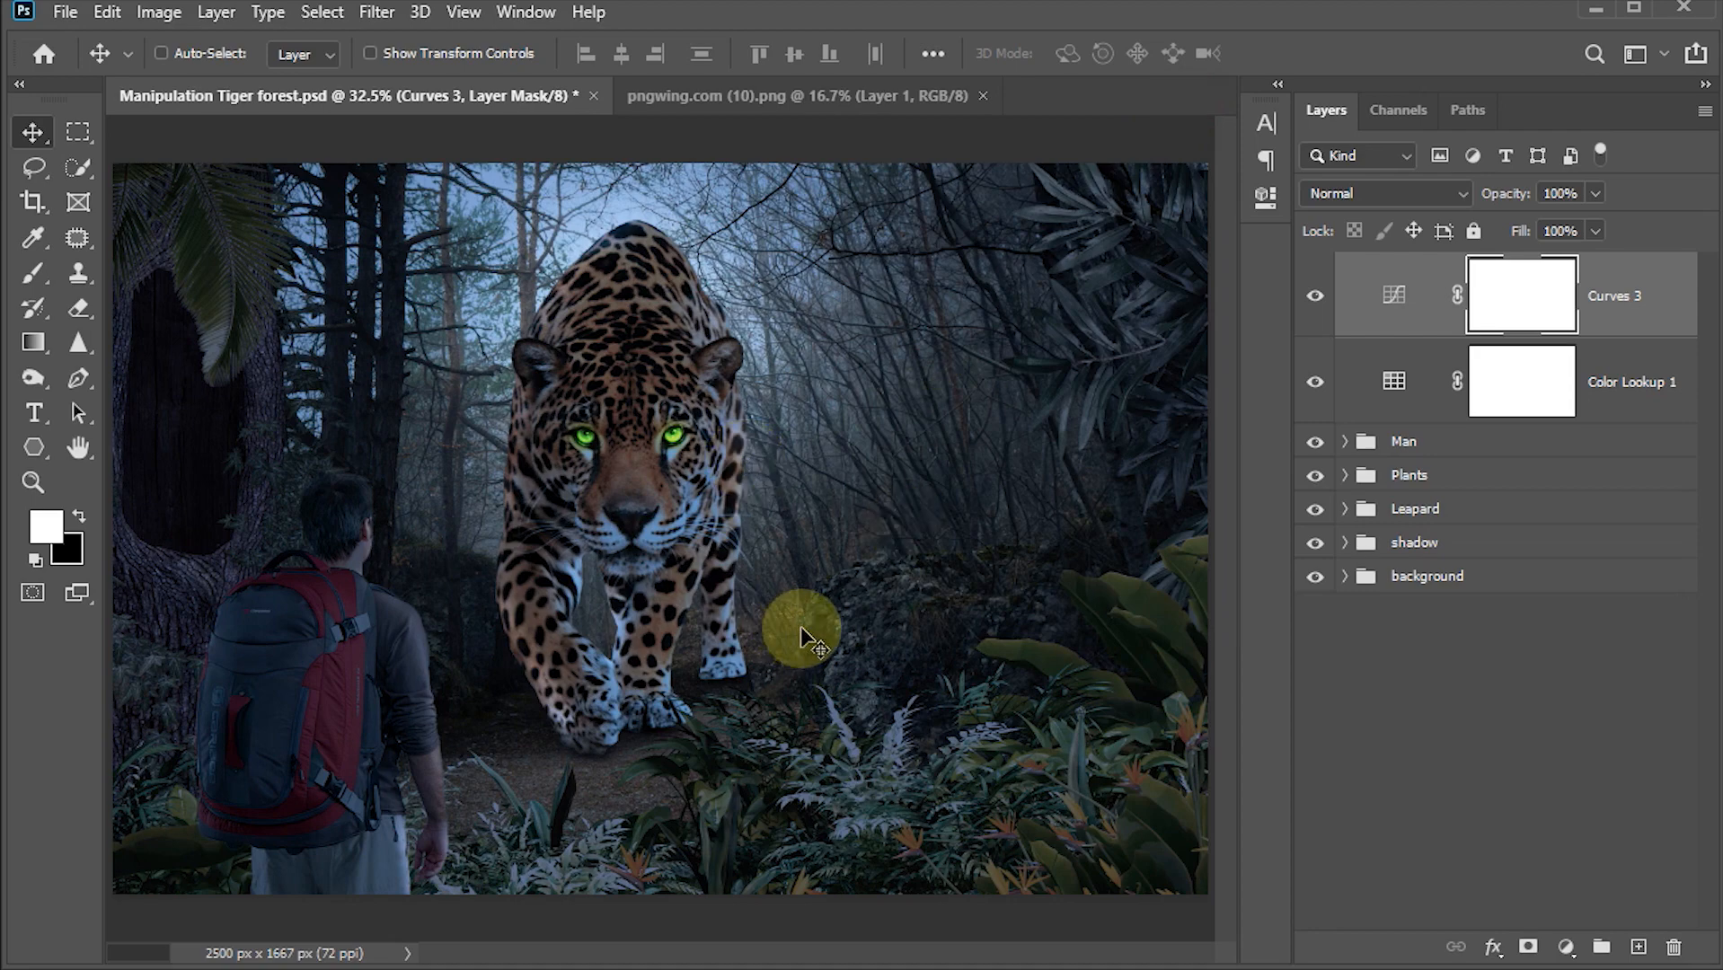
Step: Inspect the composition by toggling the base forest photo's visibility inside the background group and viewing the image without panels
left_click(1346, 579)
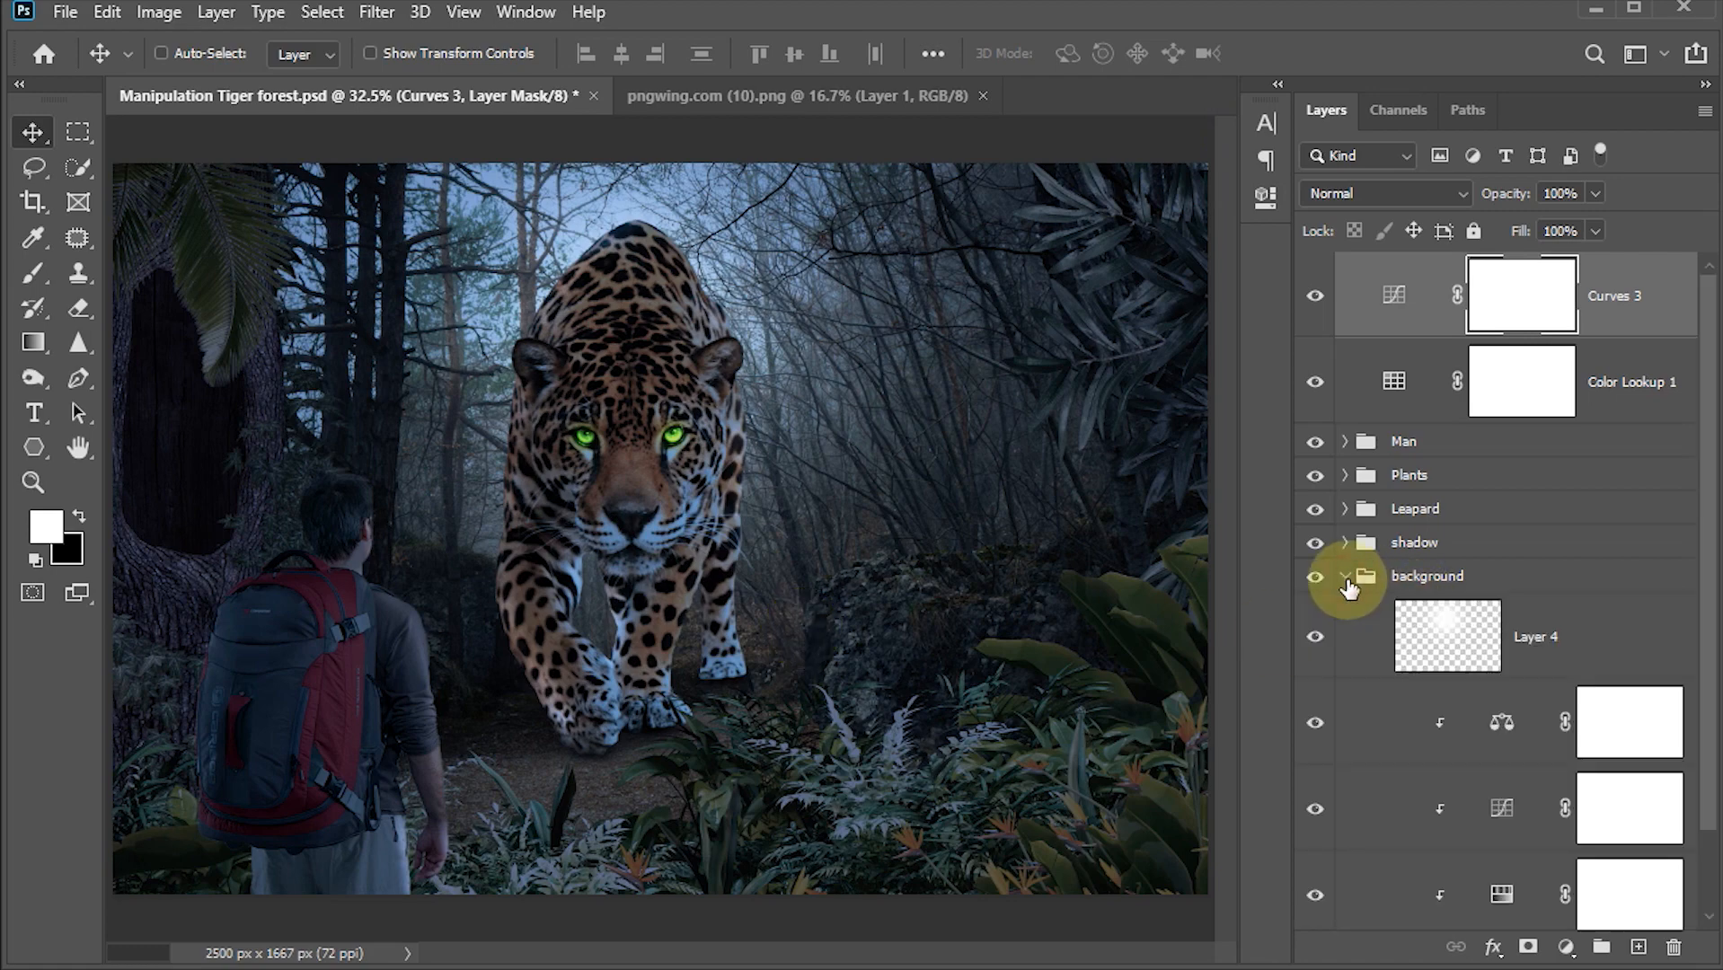
scroll(1697, 629, "down", 2)
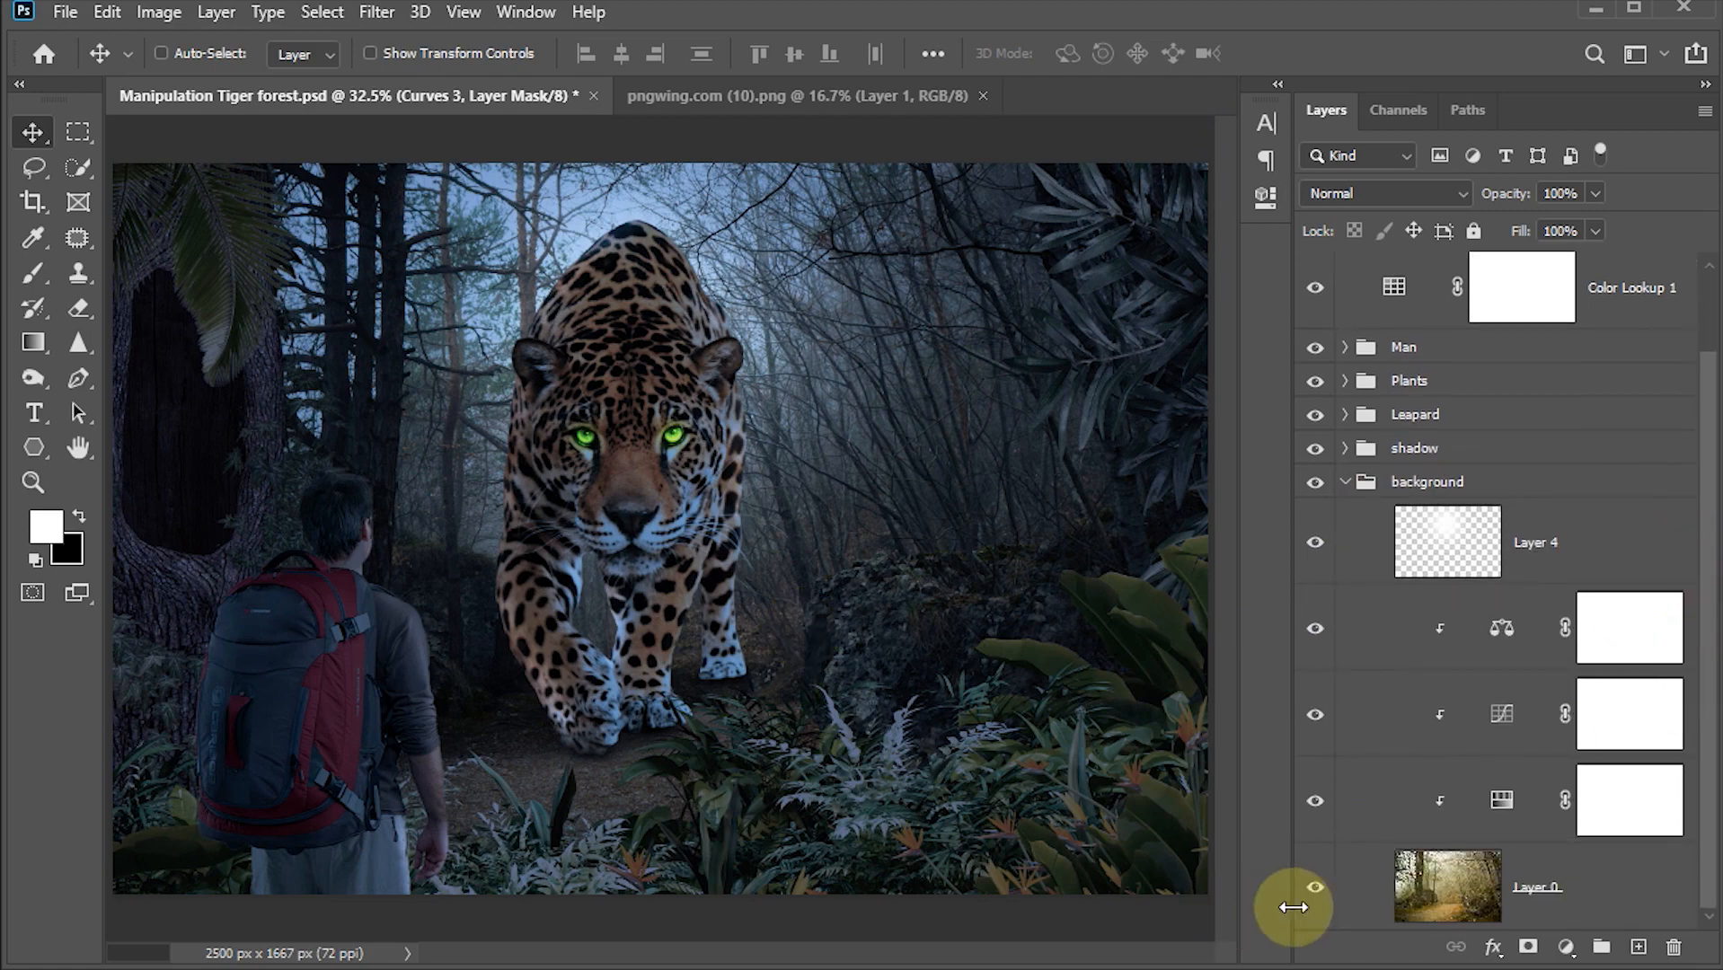
left_click(1315, 887, "alt")
left_click(1317, 889, "alt")
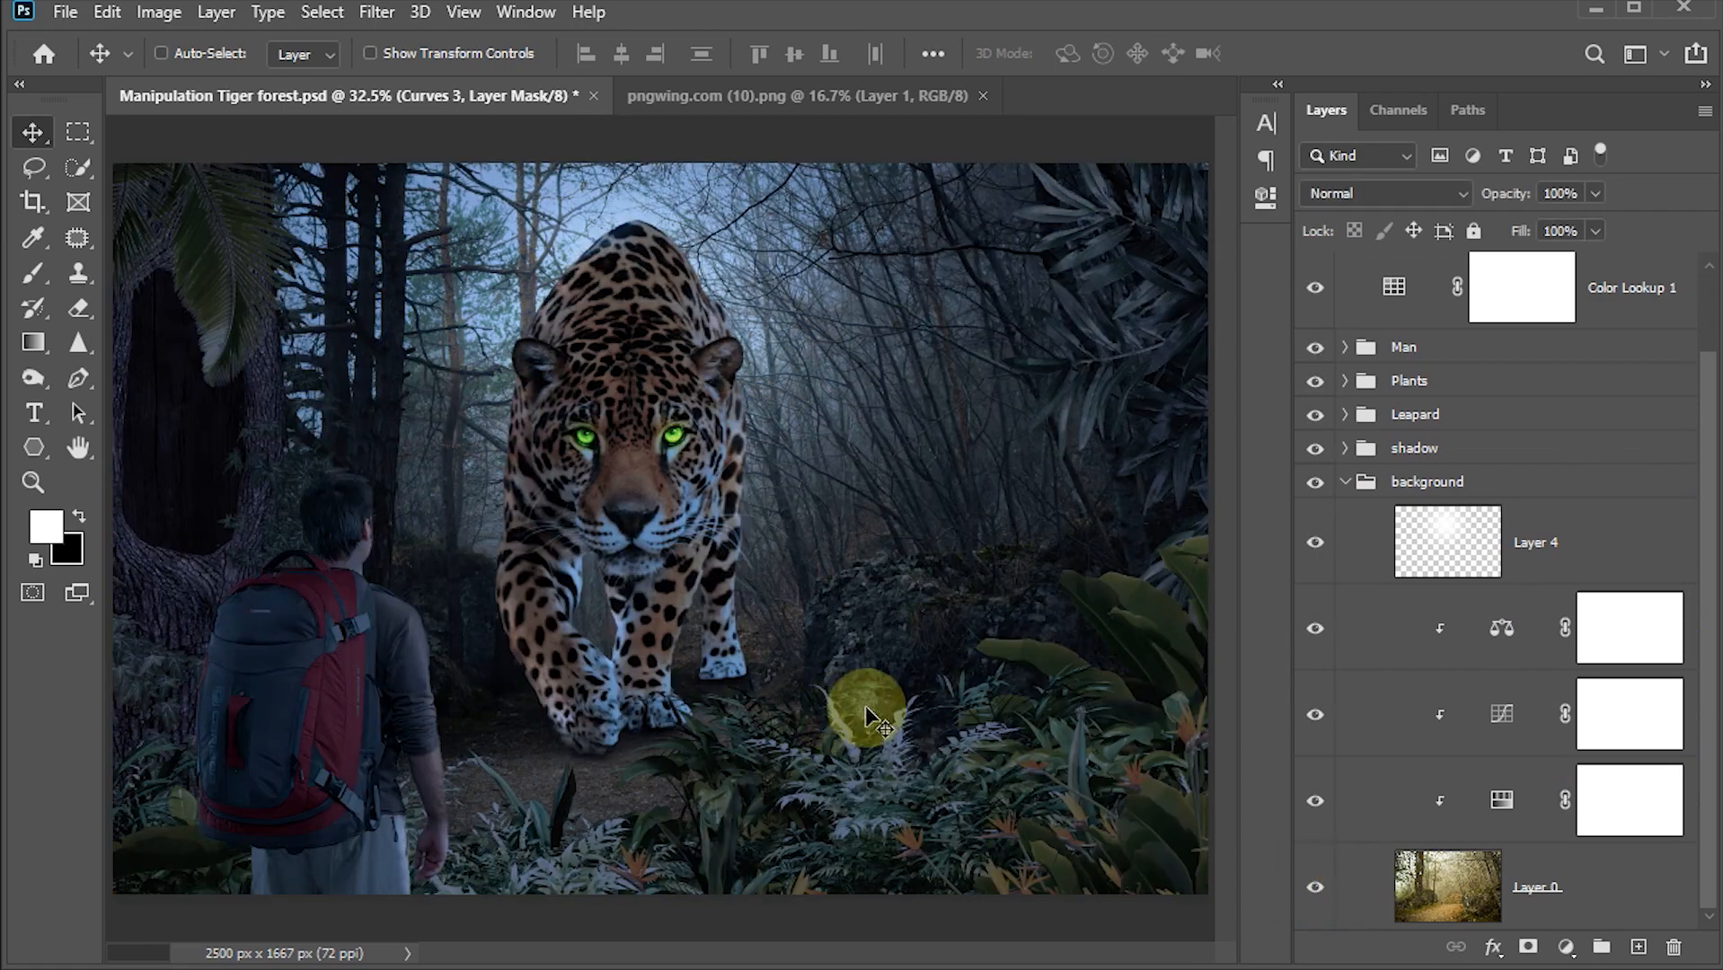
key("Tab")
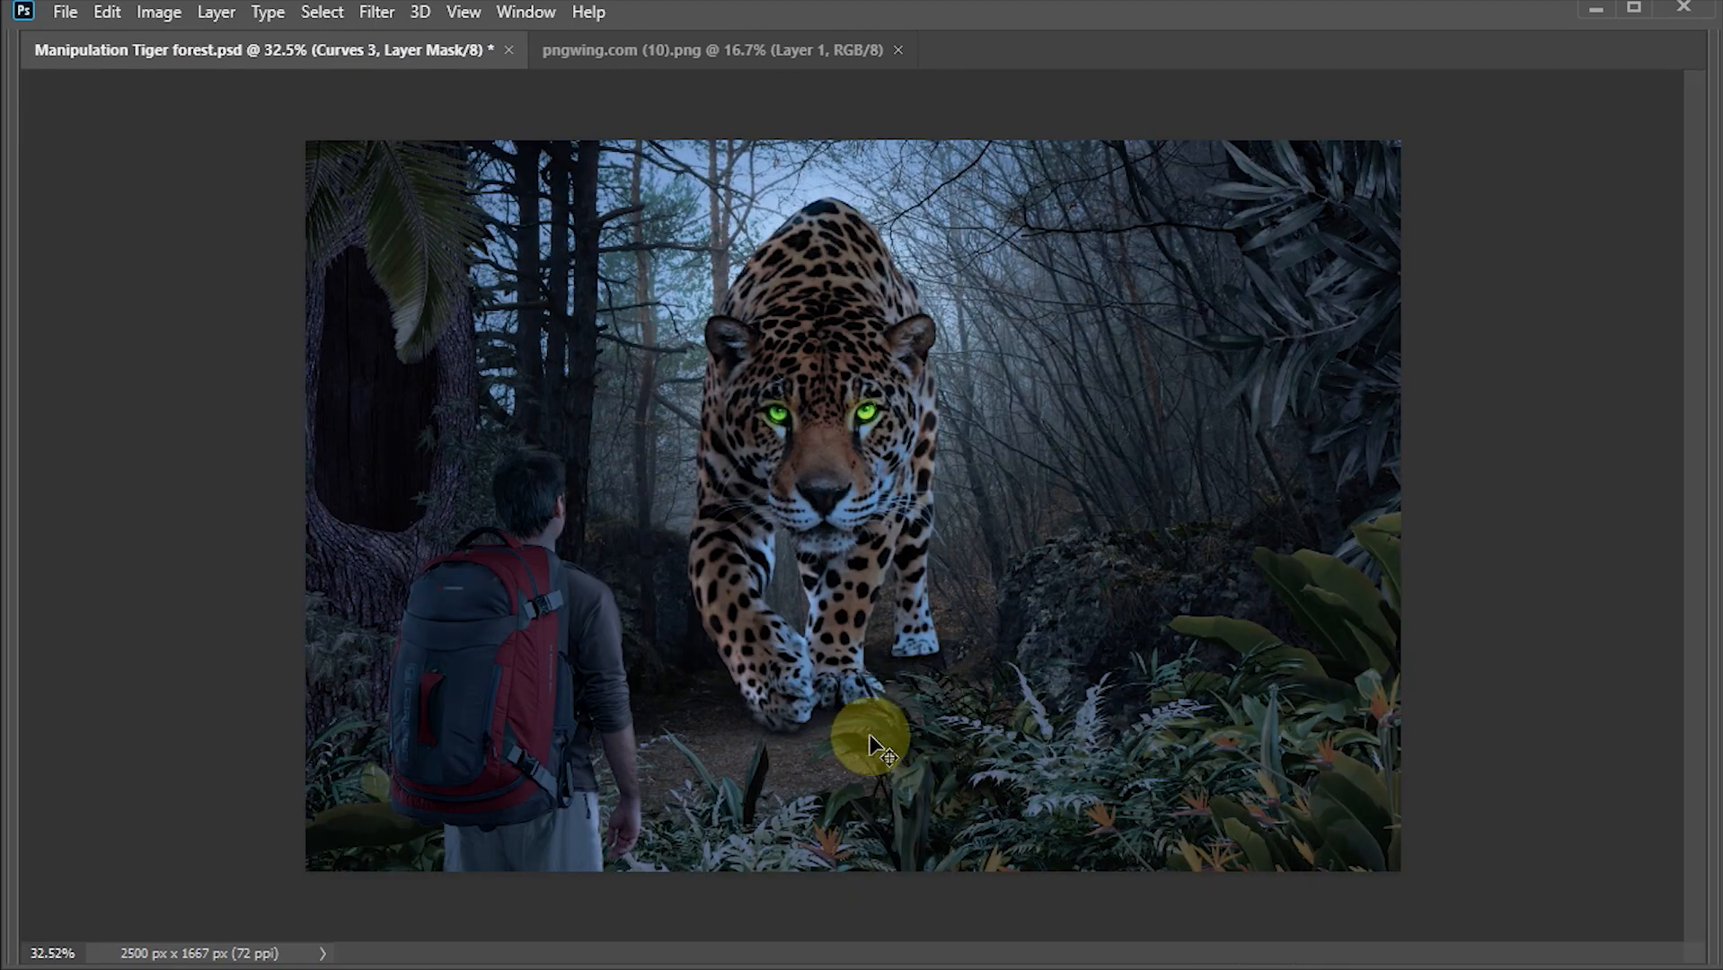
mouse_move(953, 546)
left_mouse_down()
mouse_move(1003, 642)
mouse_move(978, 550)
left_mouse_up()
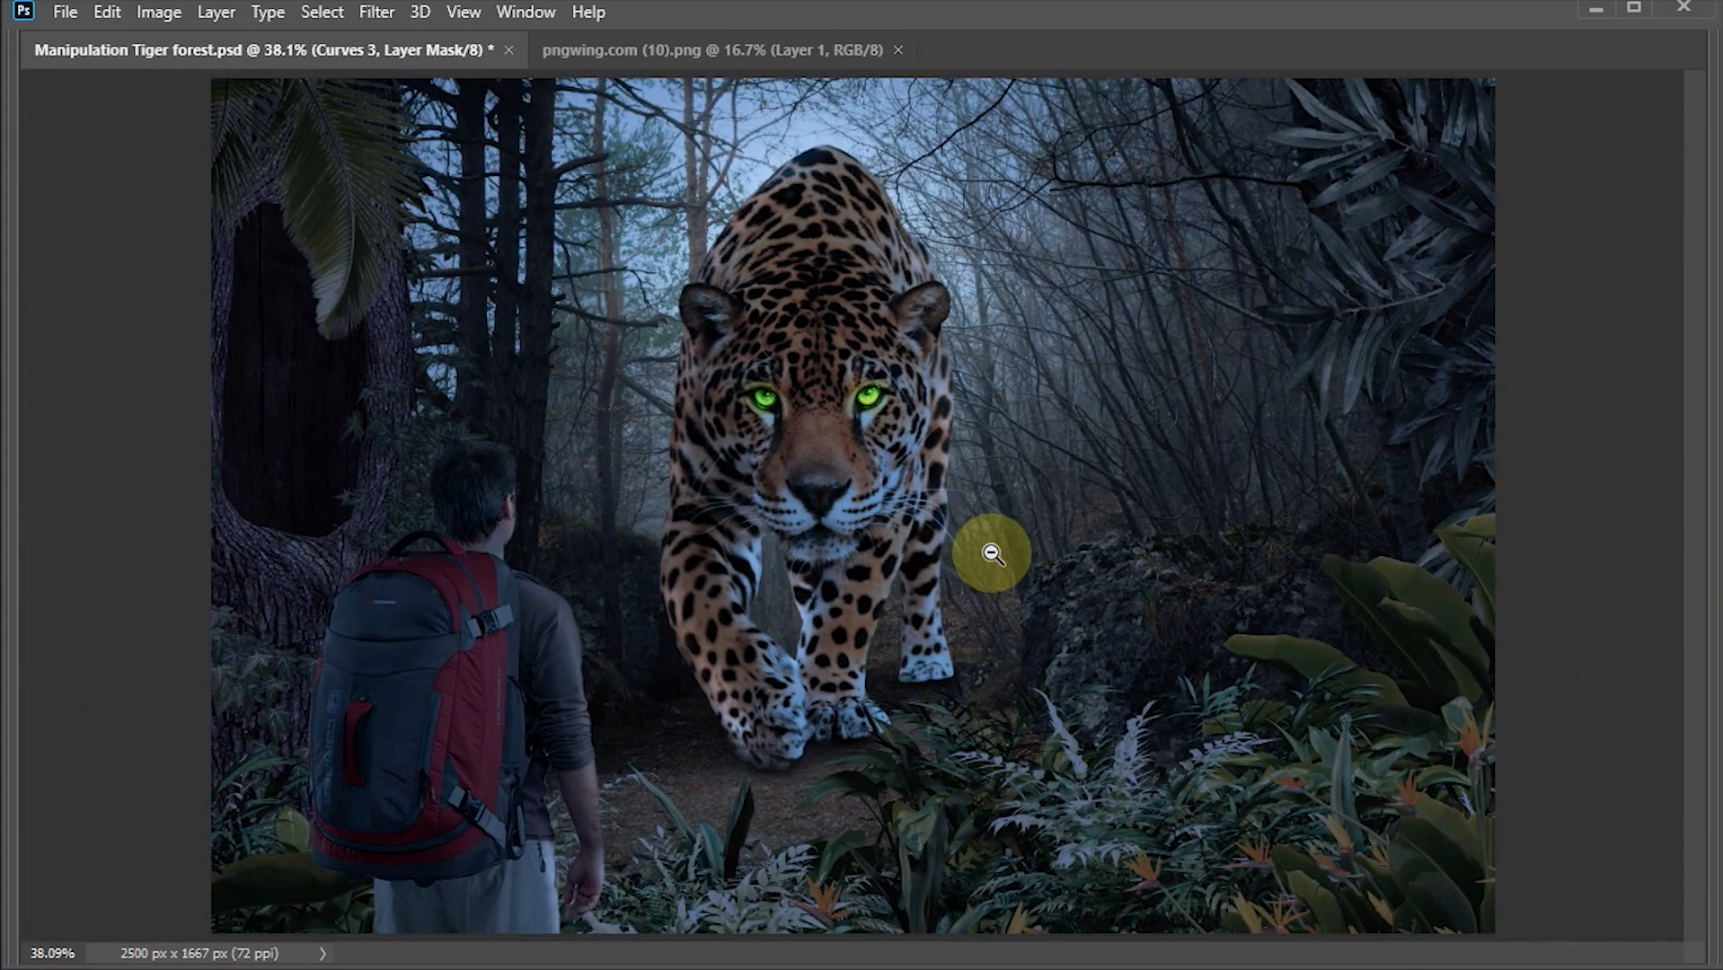